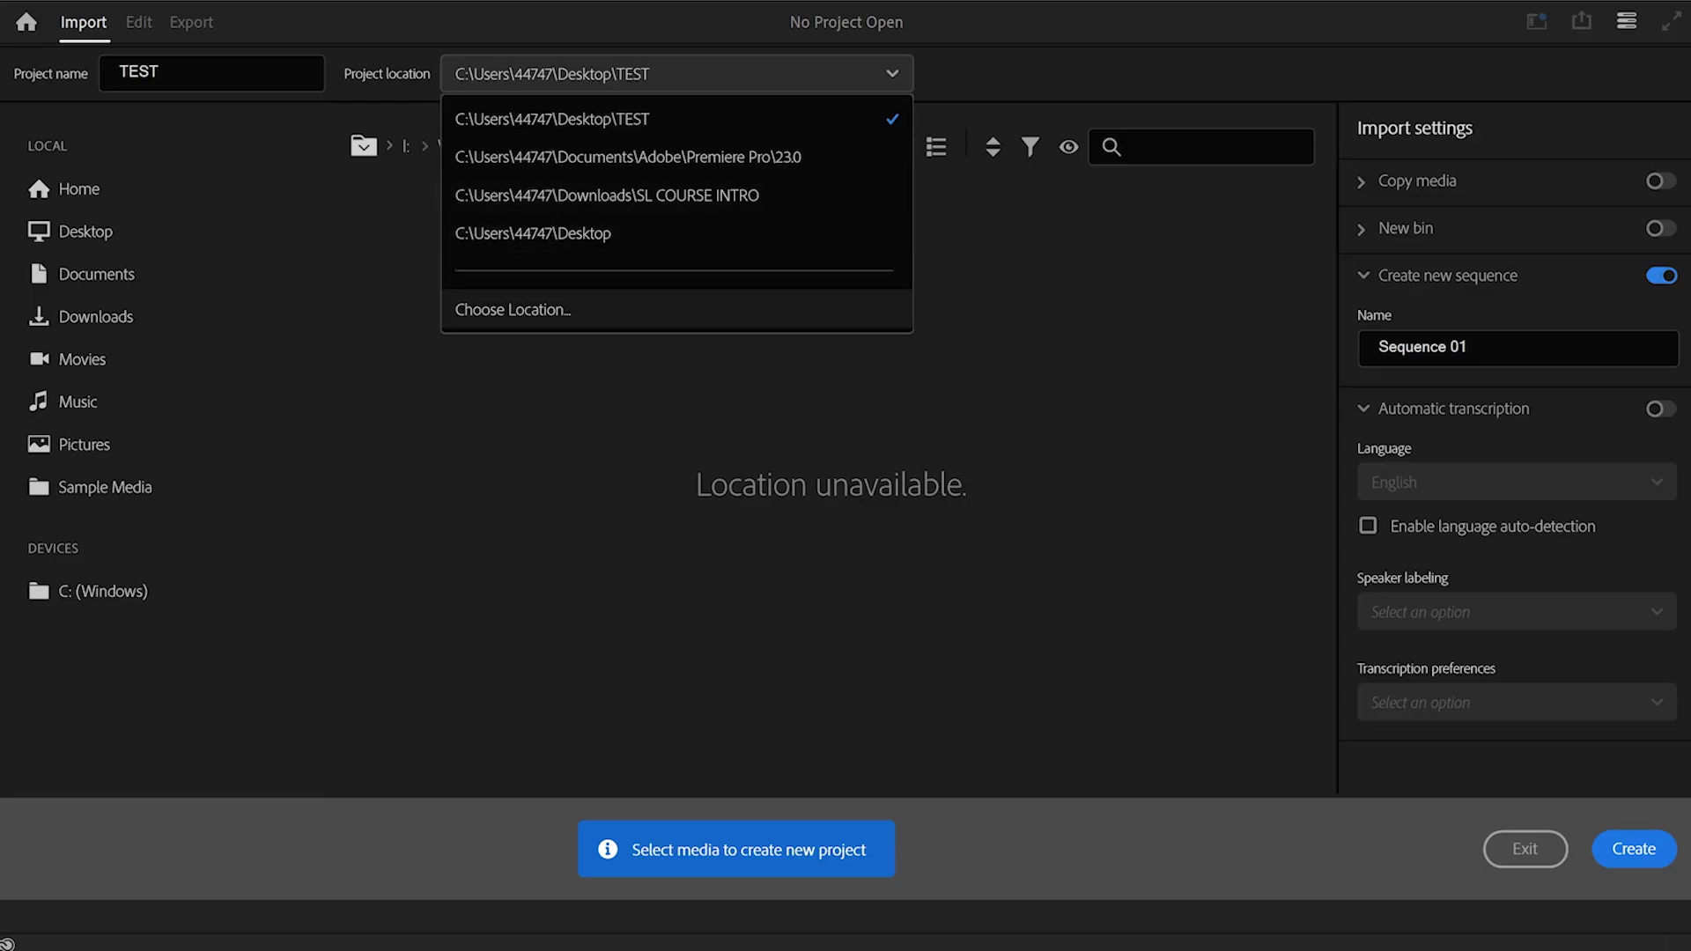
Create the TEST project, choosing the Desktop\TEST folder as the project location.
click(513, 310)
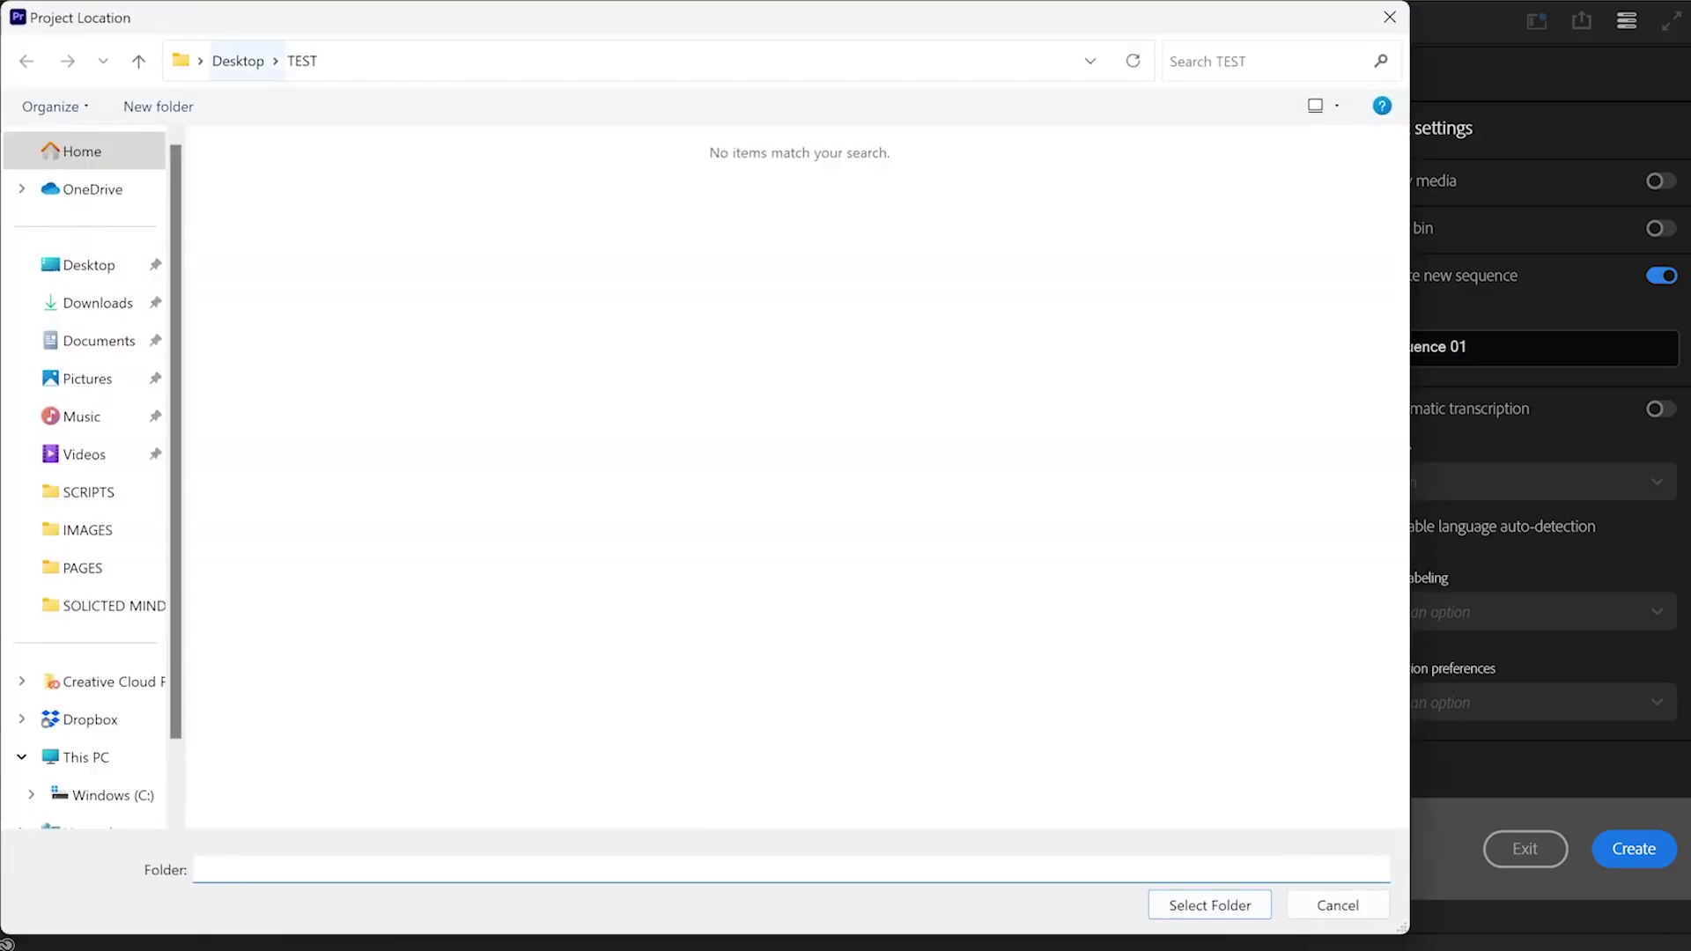
click(1209, 905)
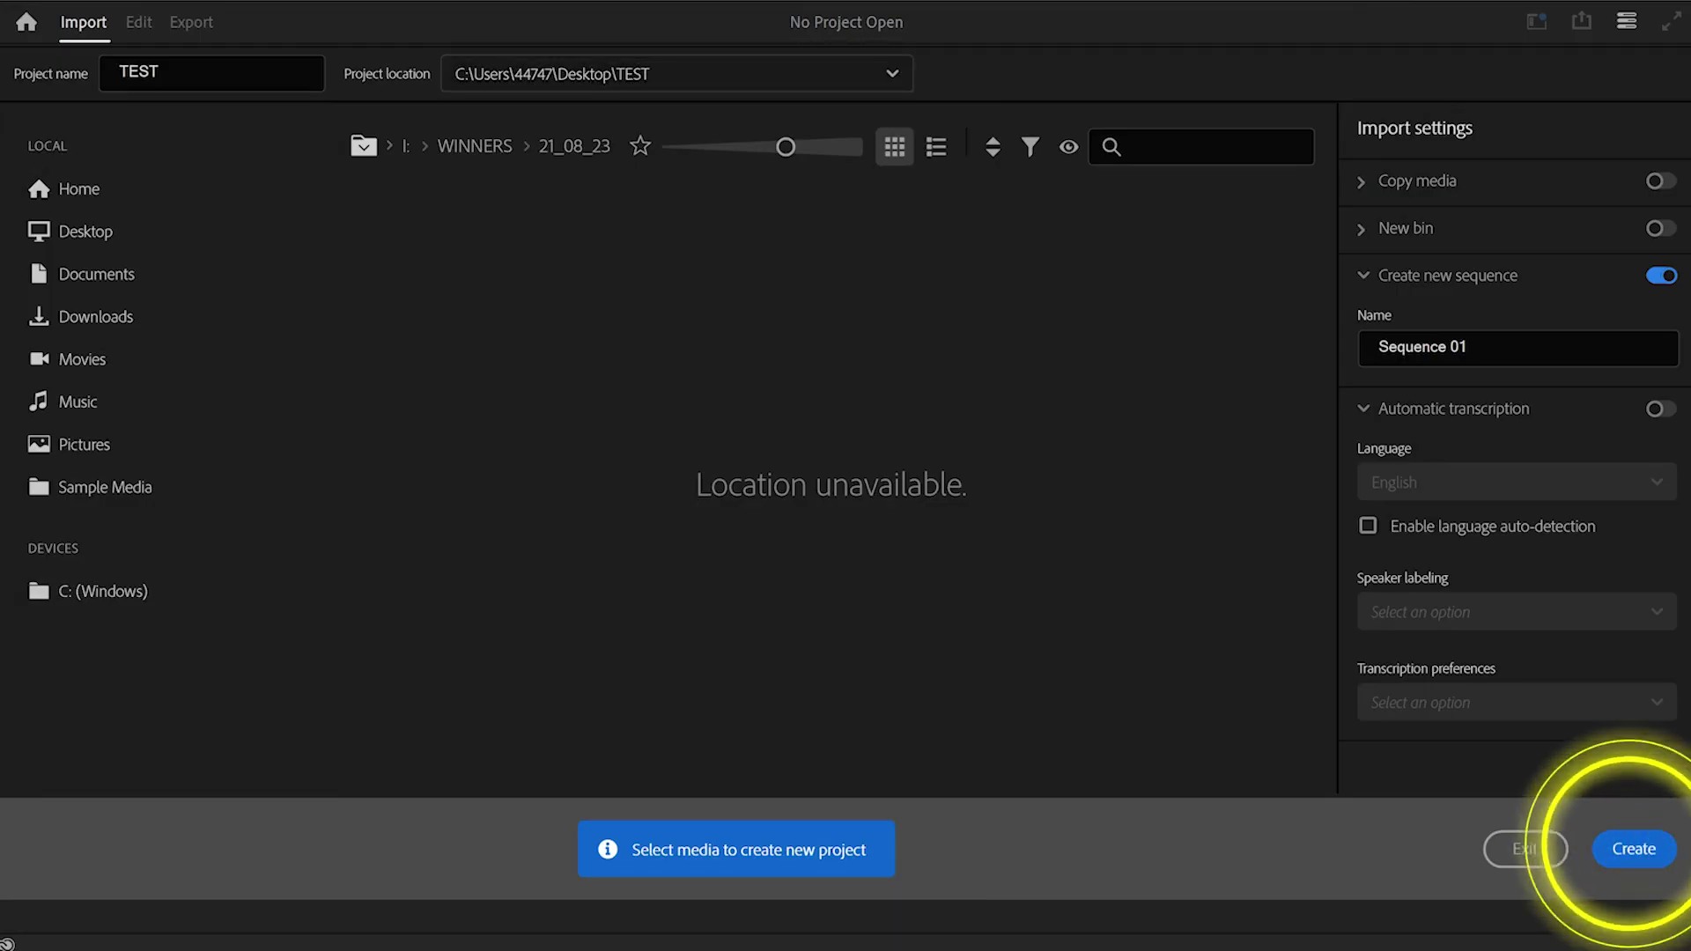
click(1634, 848)
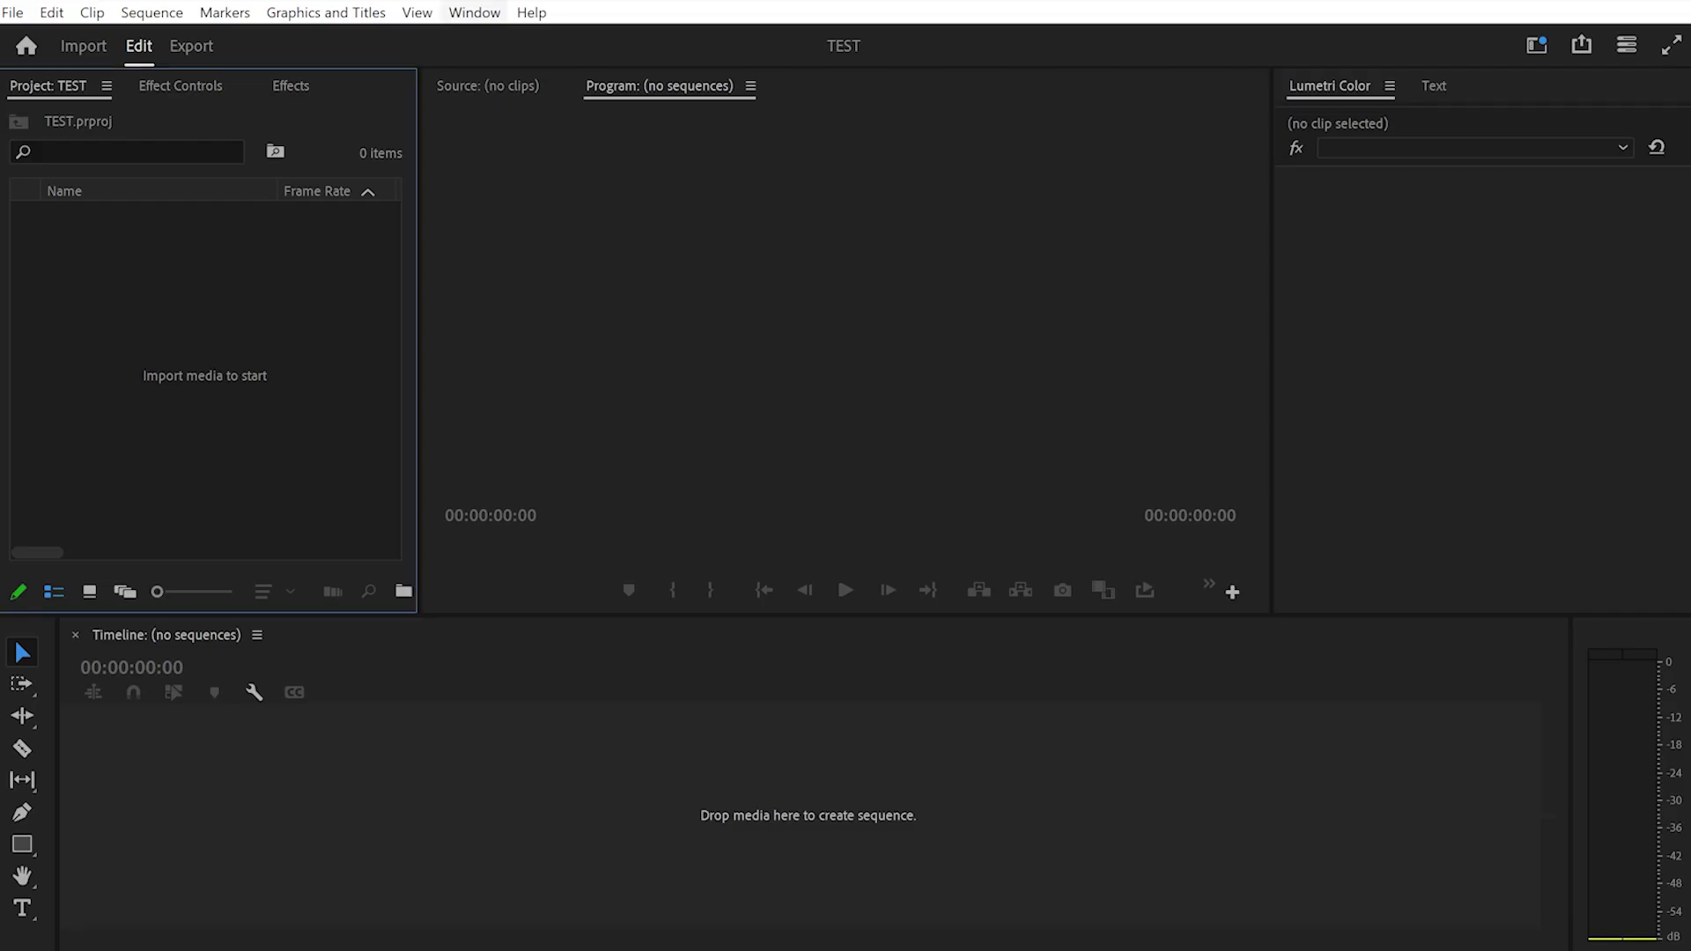
Switch to the Essentials workspace.
click(474, 12)
mouse_move(518, 39)
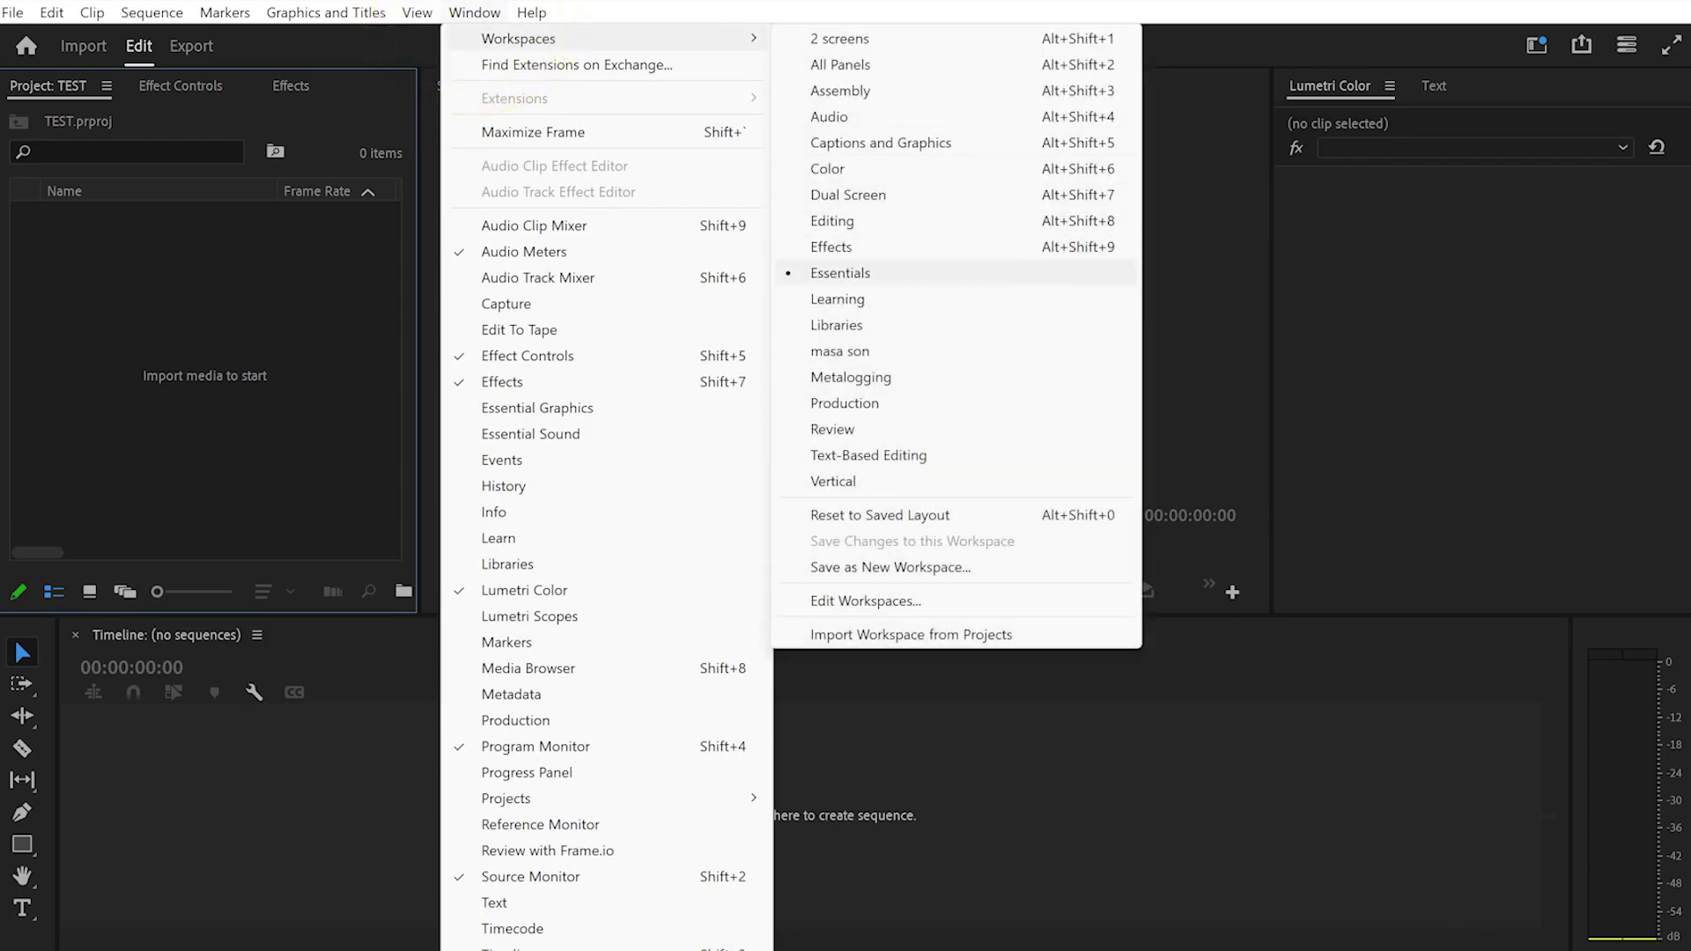
click(840, 273)
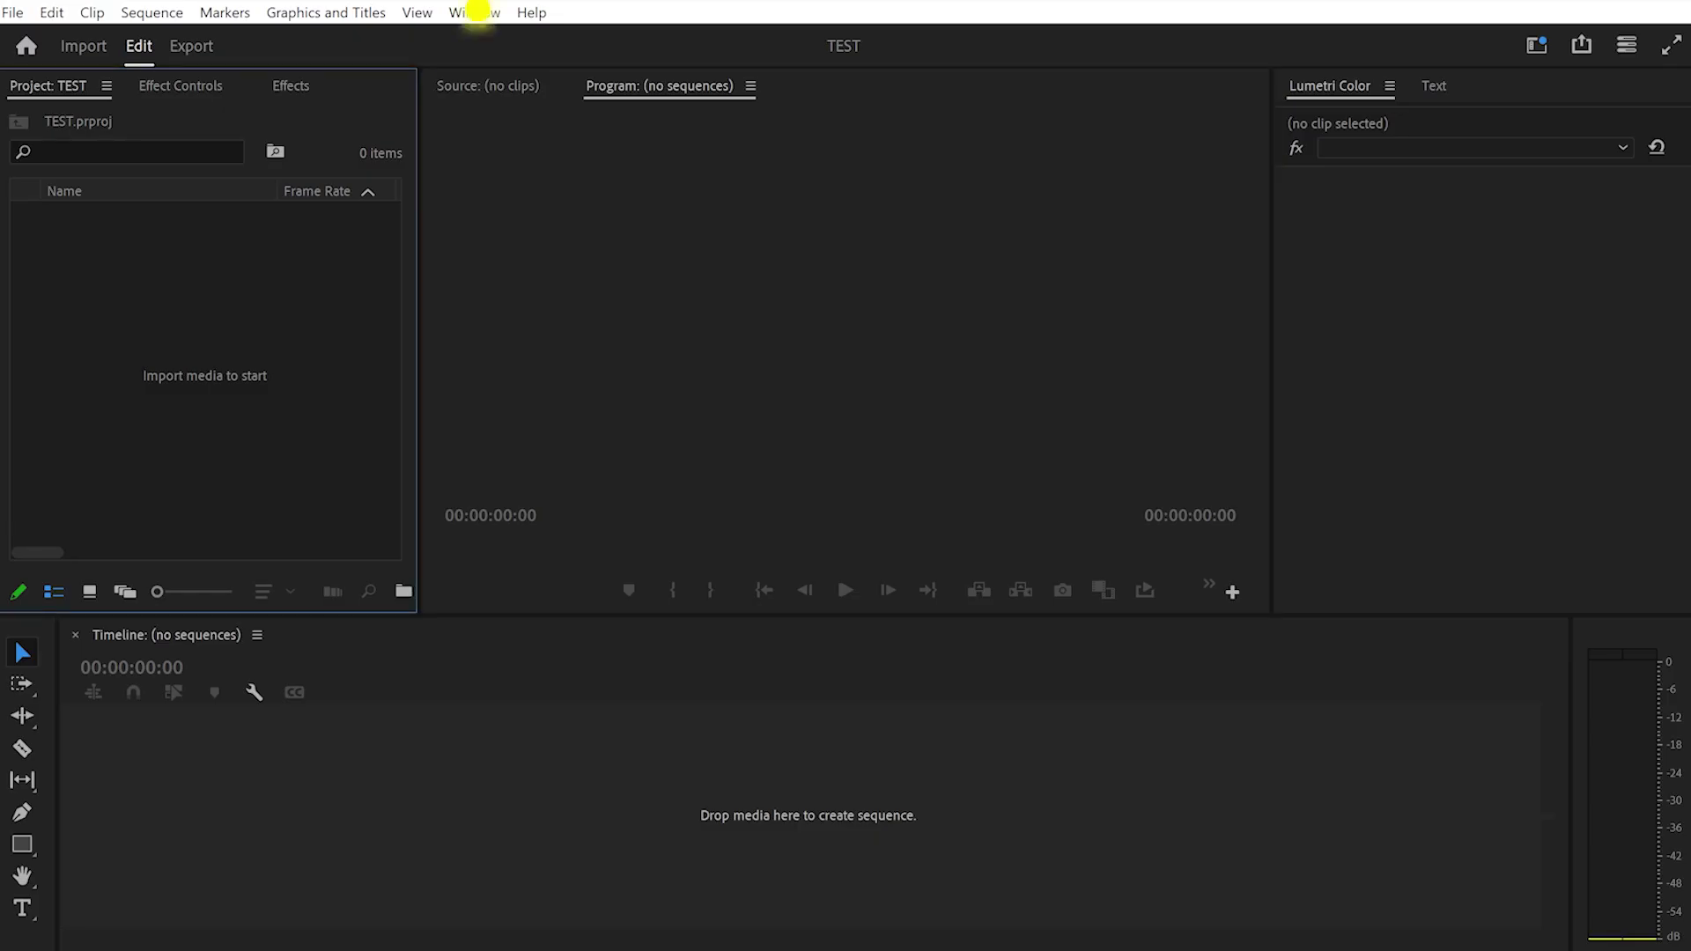
click(474, 13)
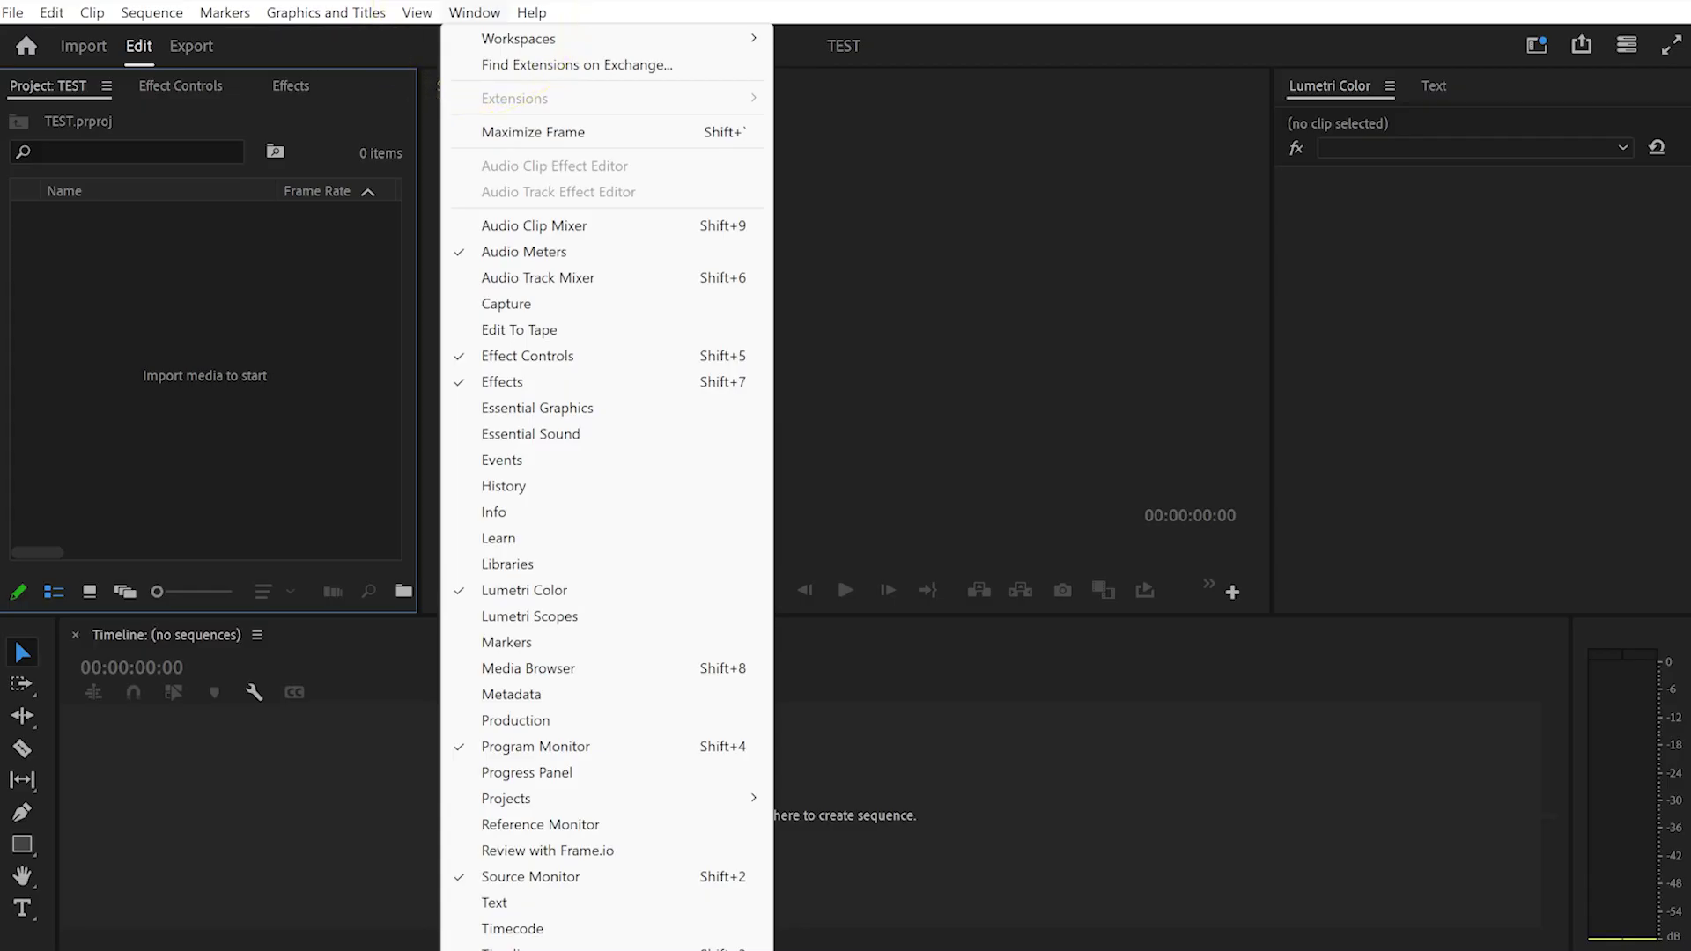
click(889, 361)
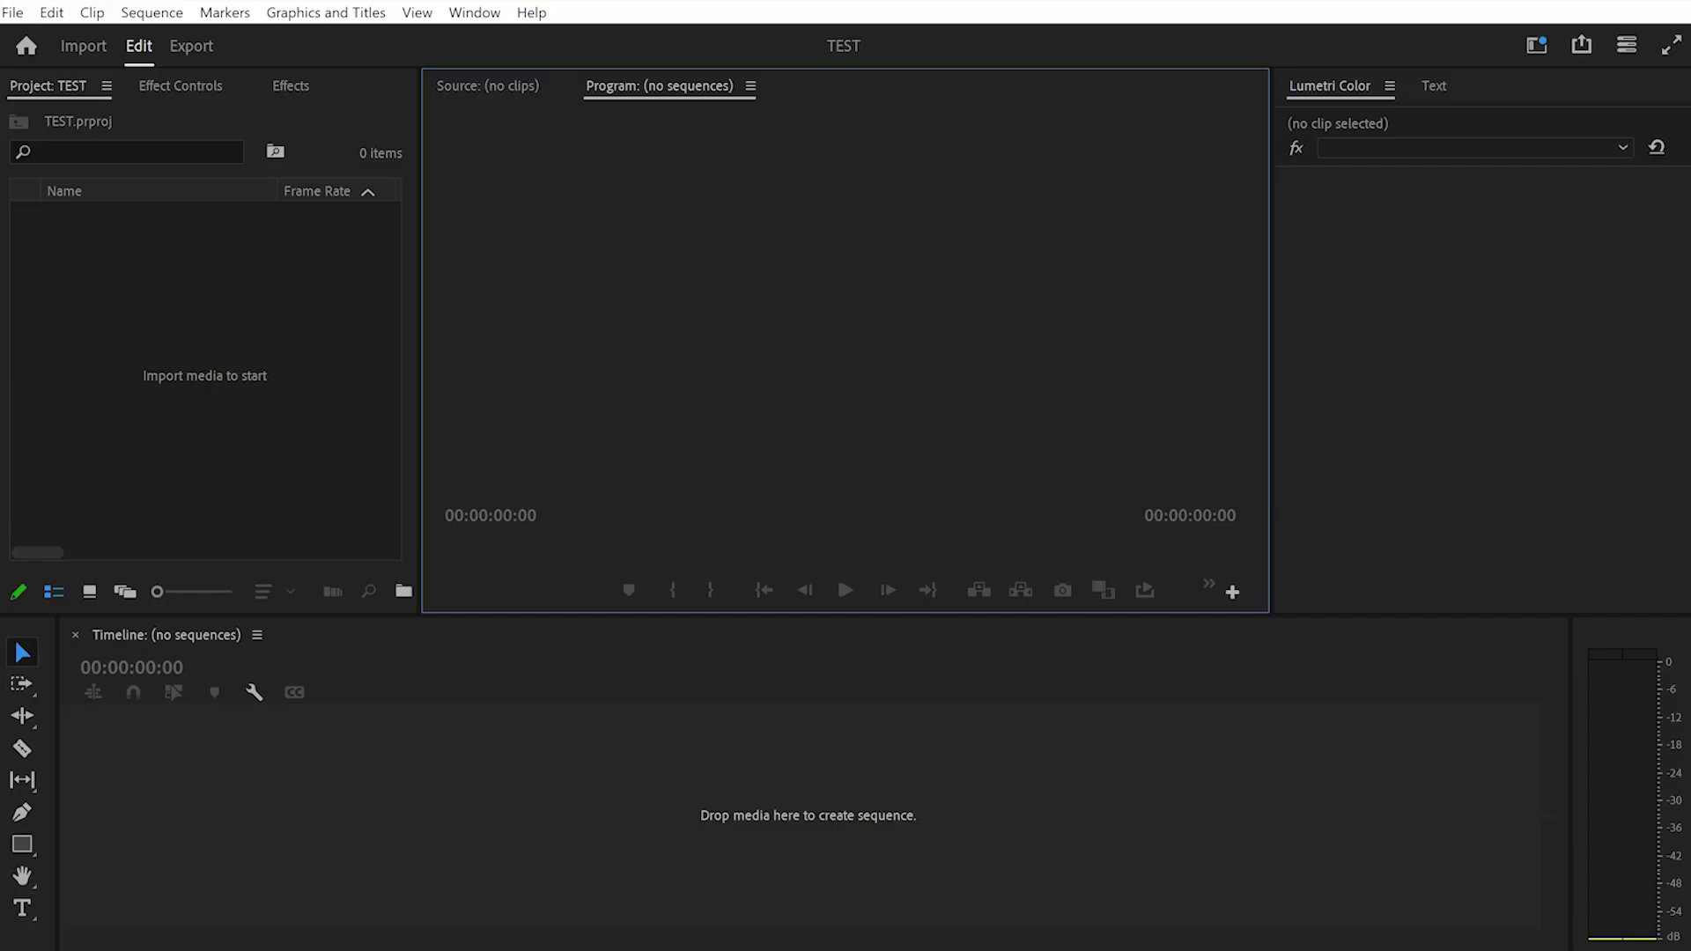
Bring the Text panel forward, and open and close the Essential Sound panel.
click(1434, 86)
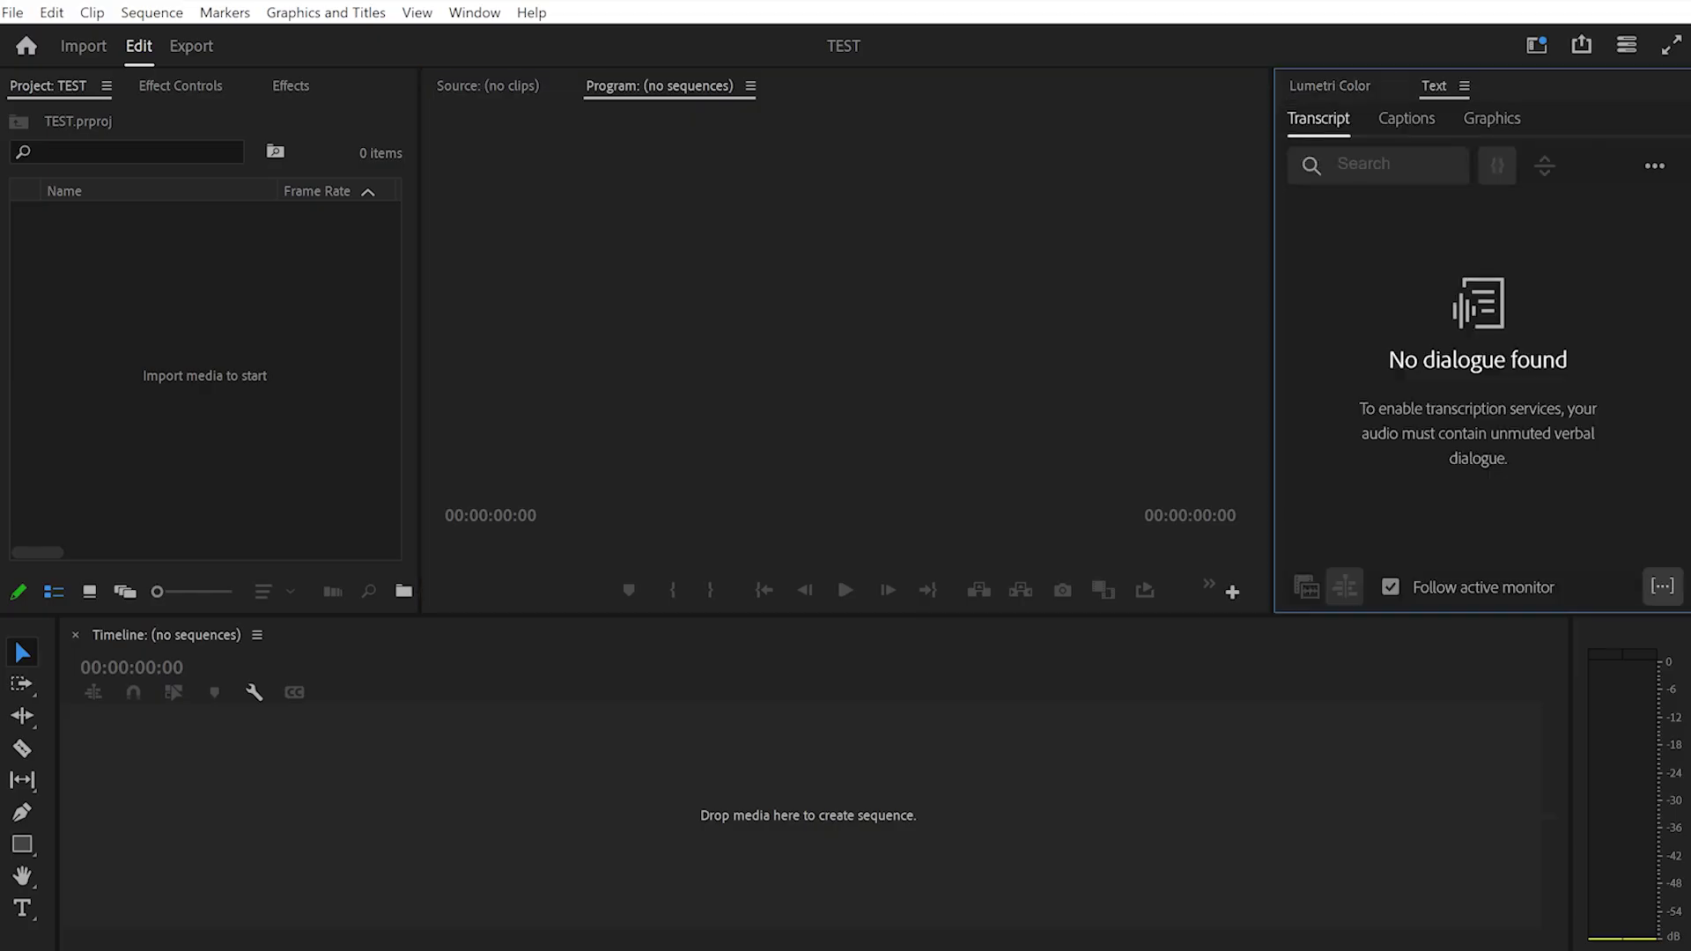
click(845, 308)
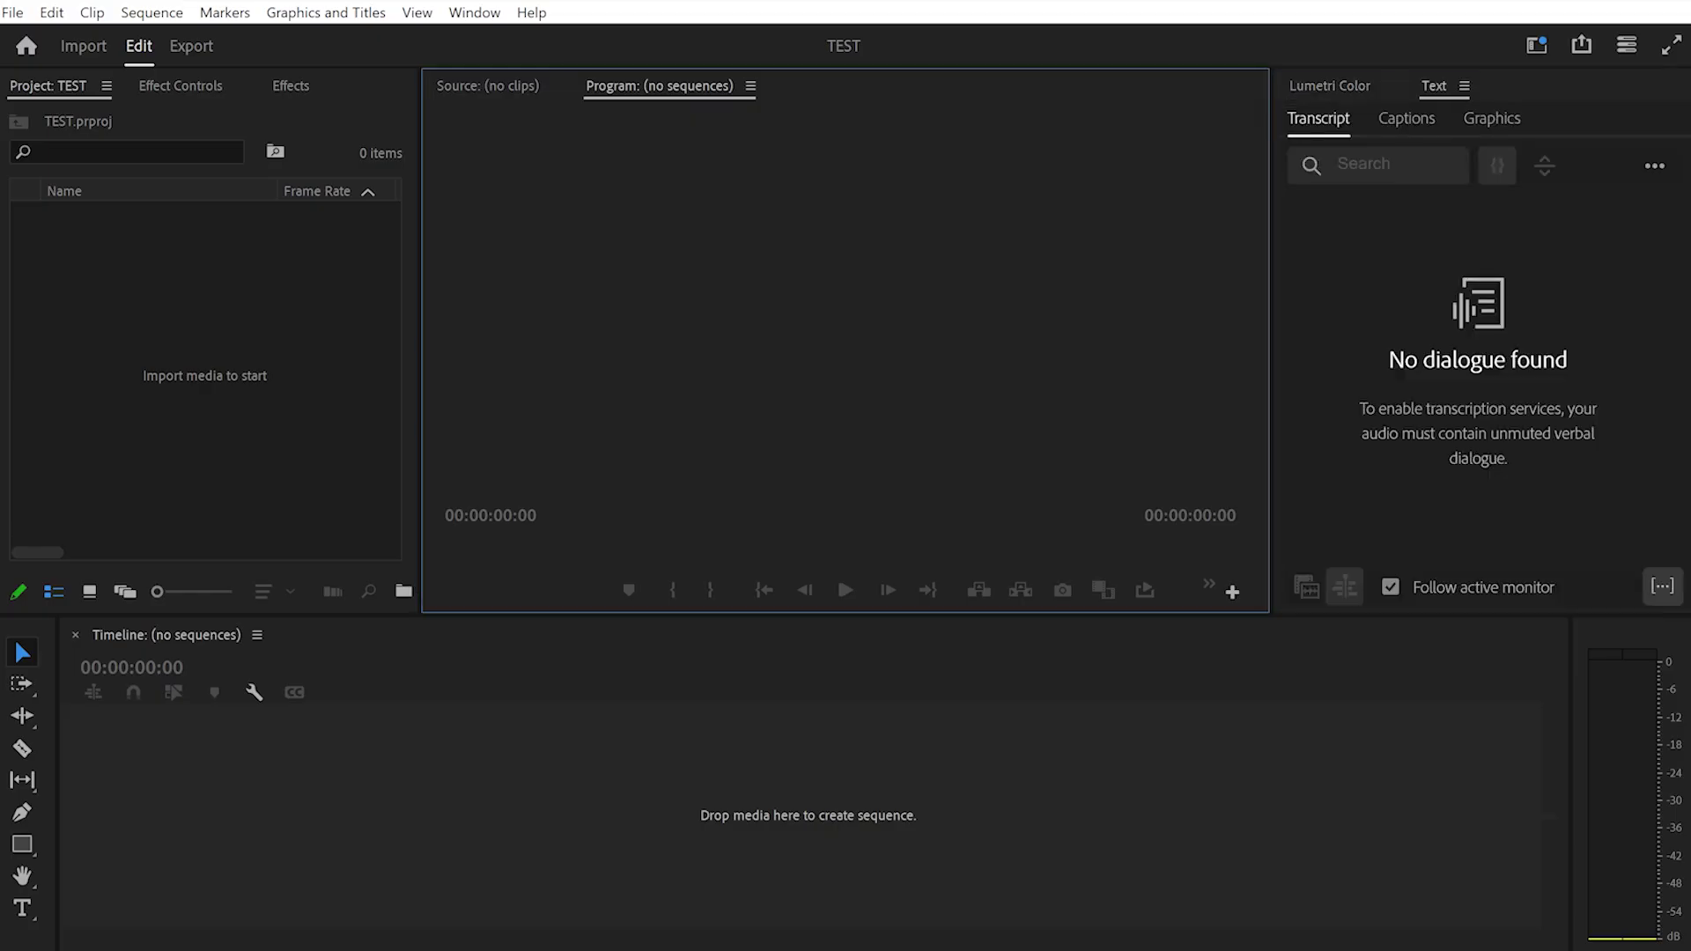
click(474, 12)
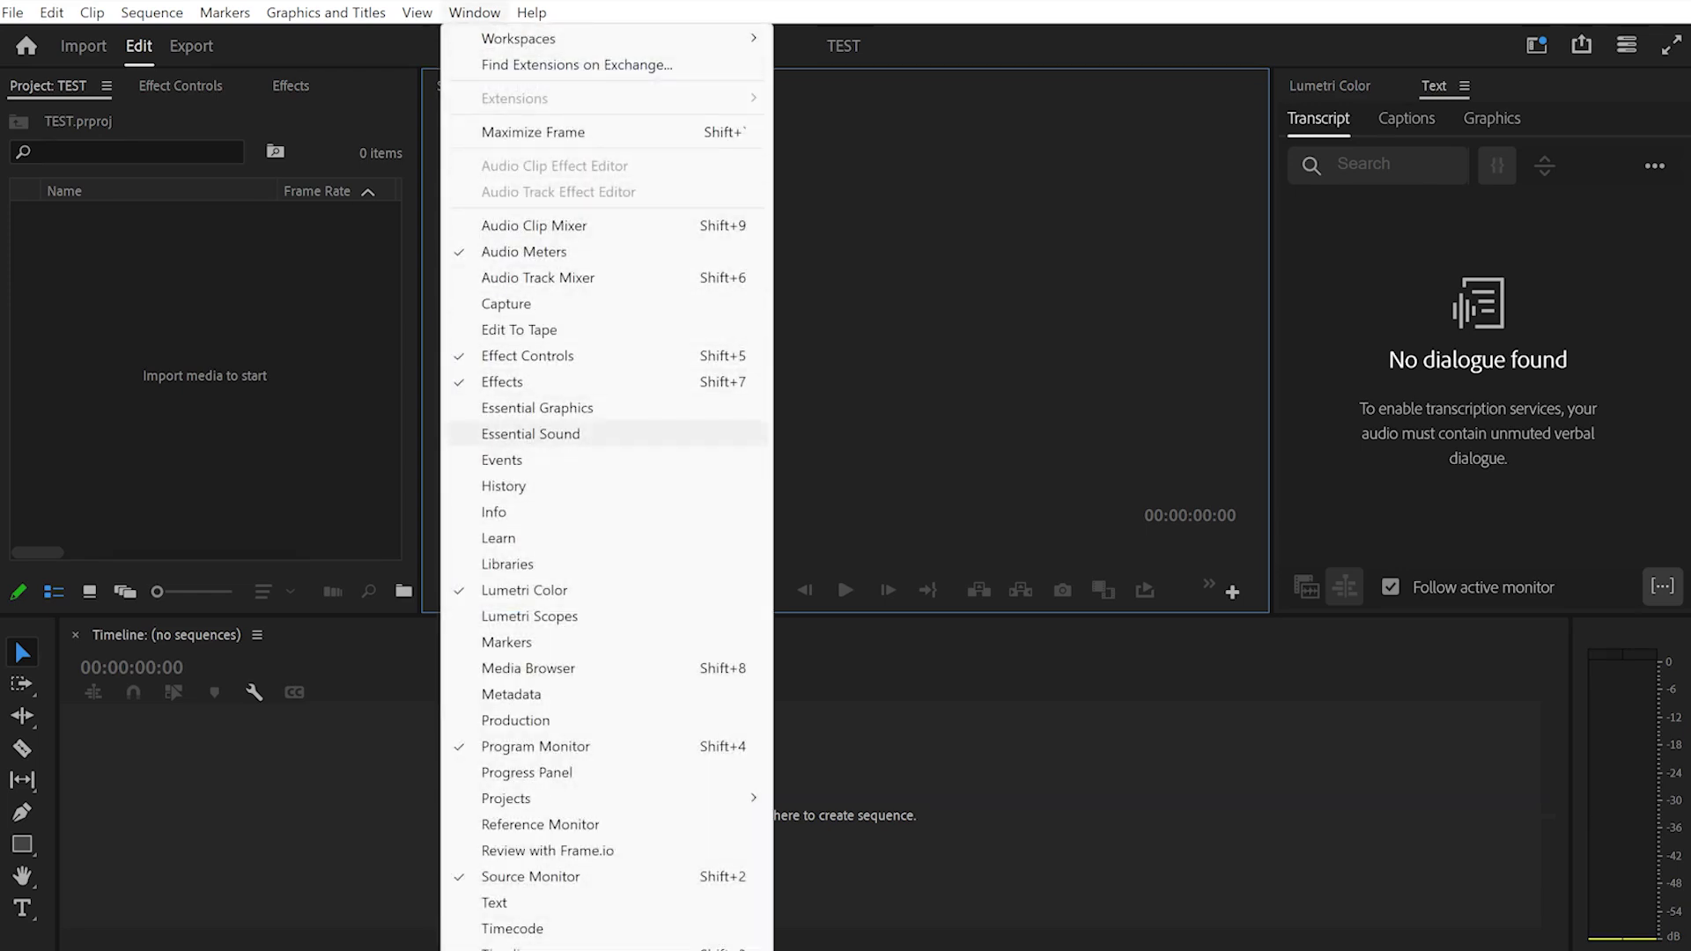
click(563, 433)
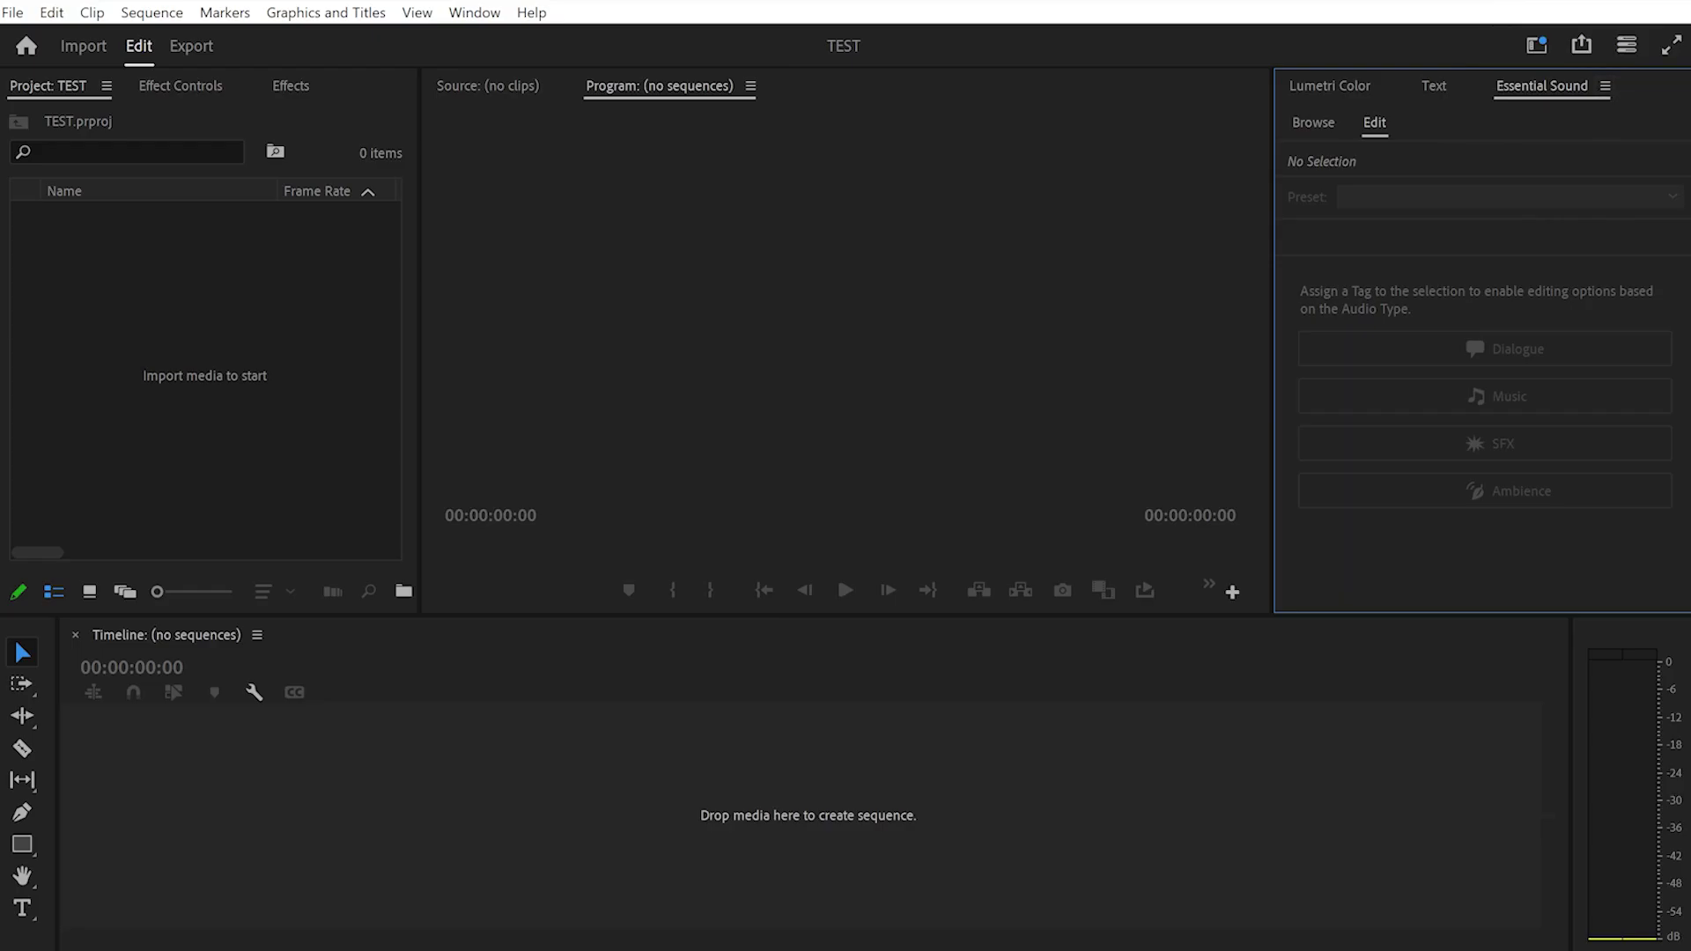
click(1604, 85)
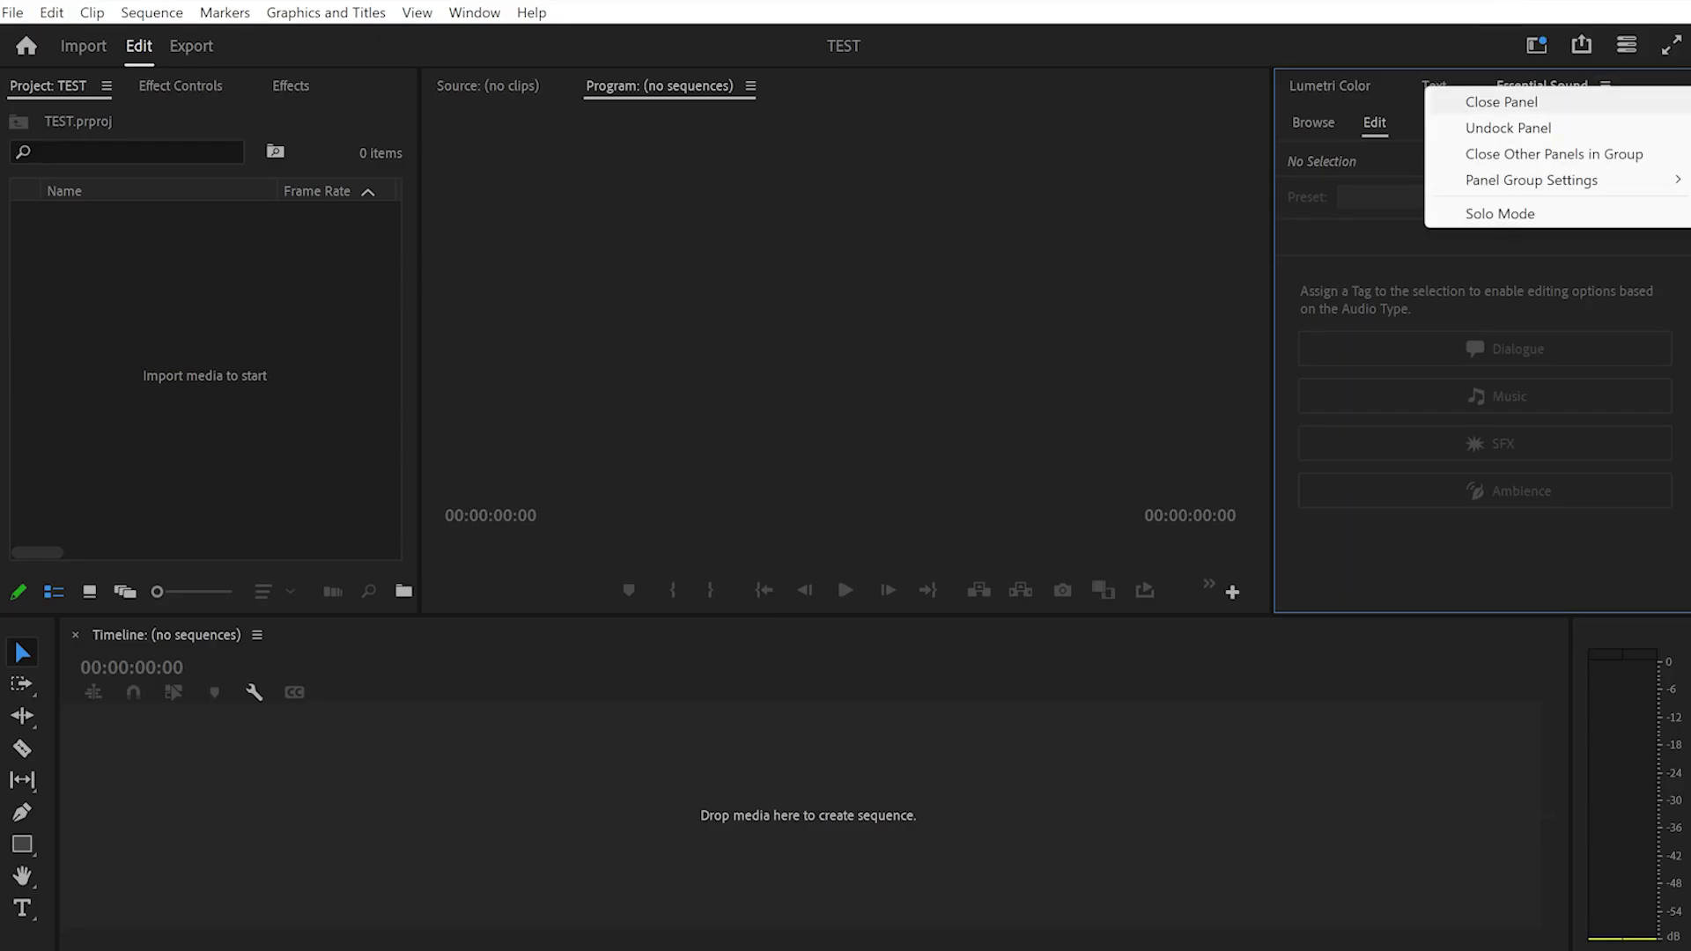
click(1501, 101)
Open the Libraries panel and close it again.
click(474, 12)
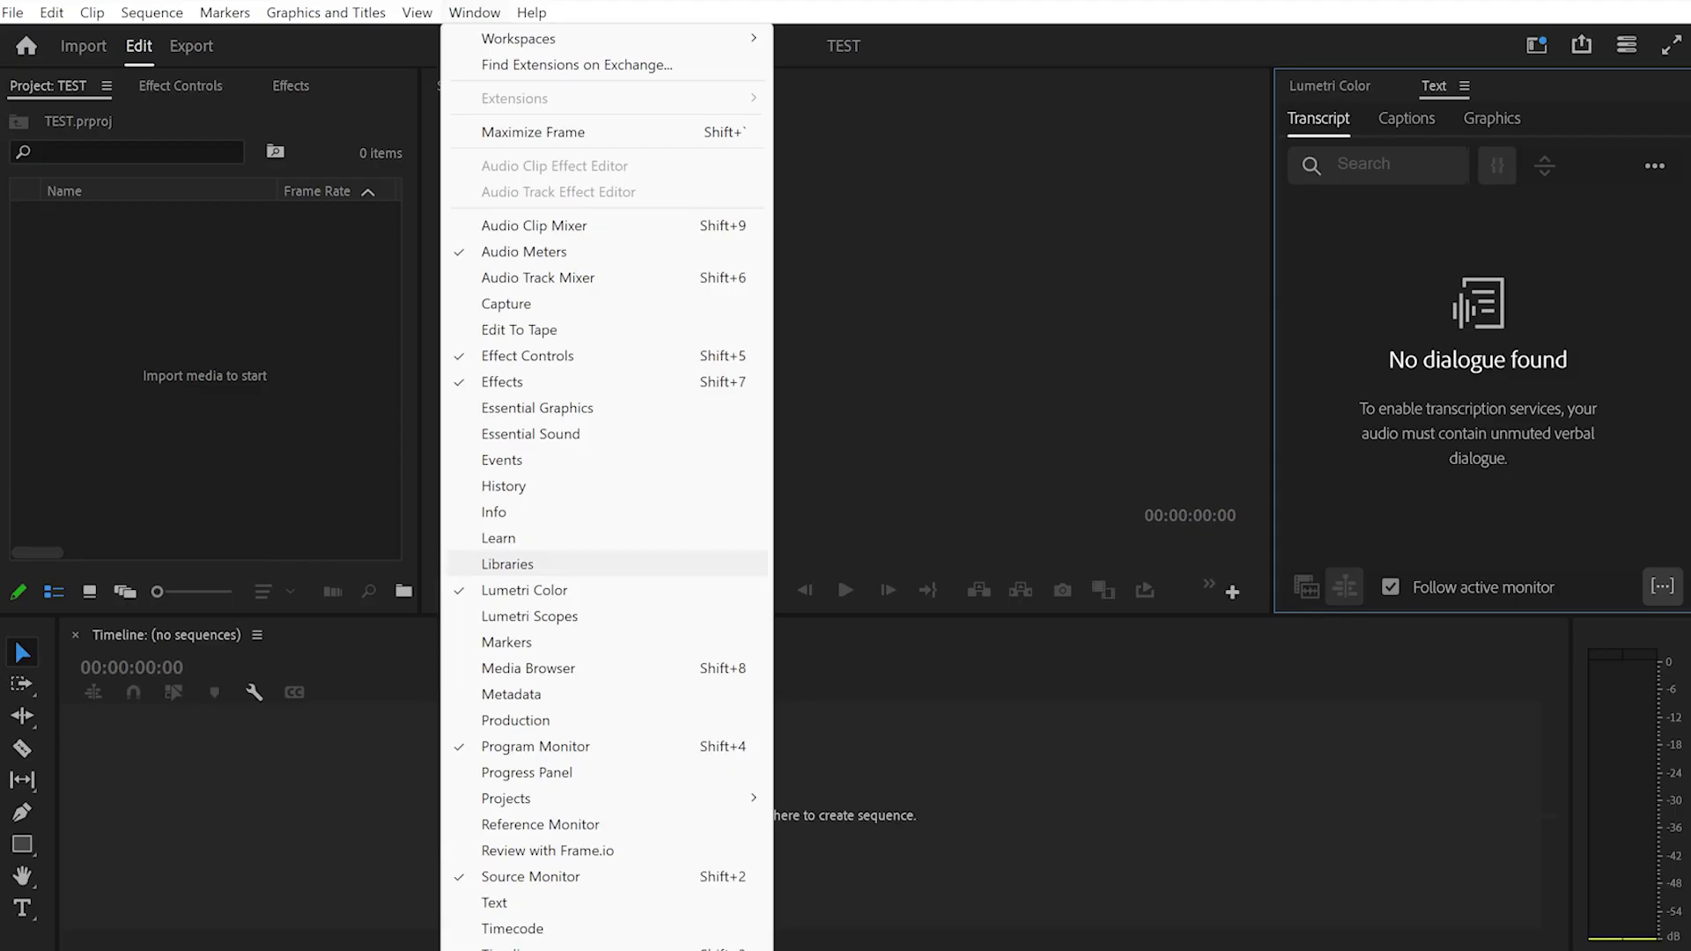
click(507, 563)
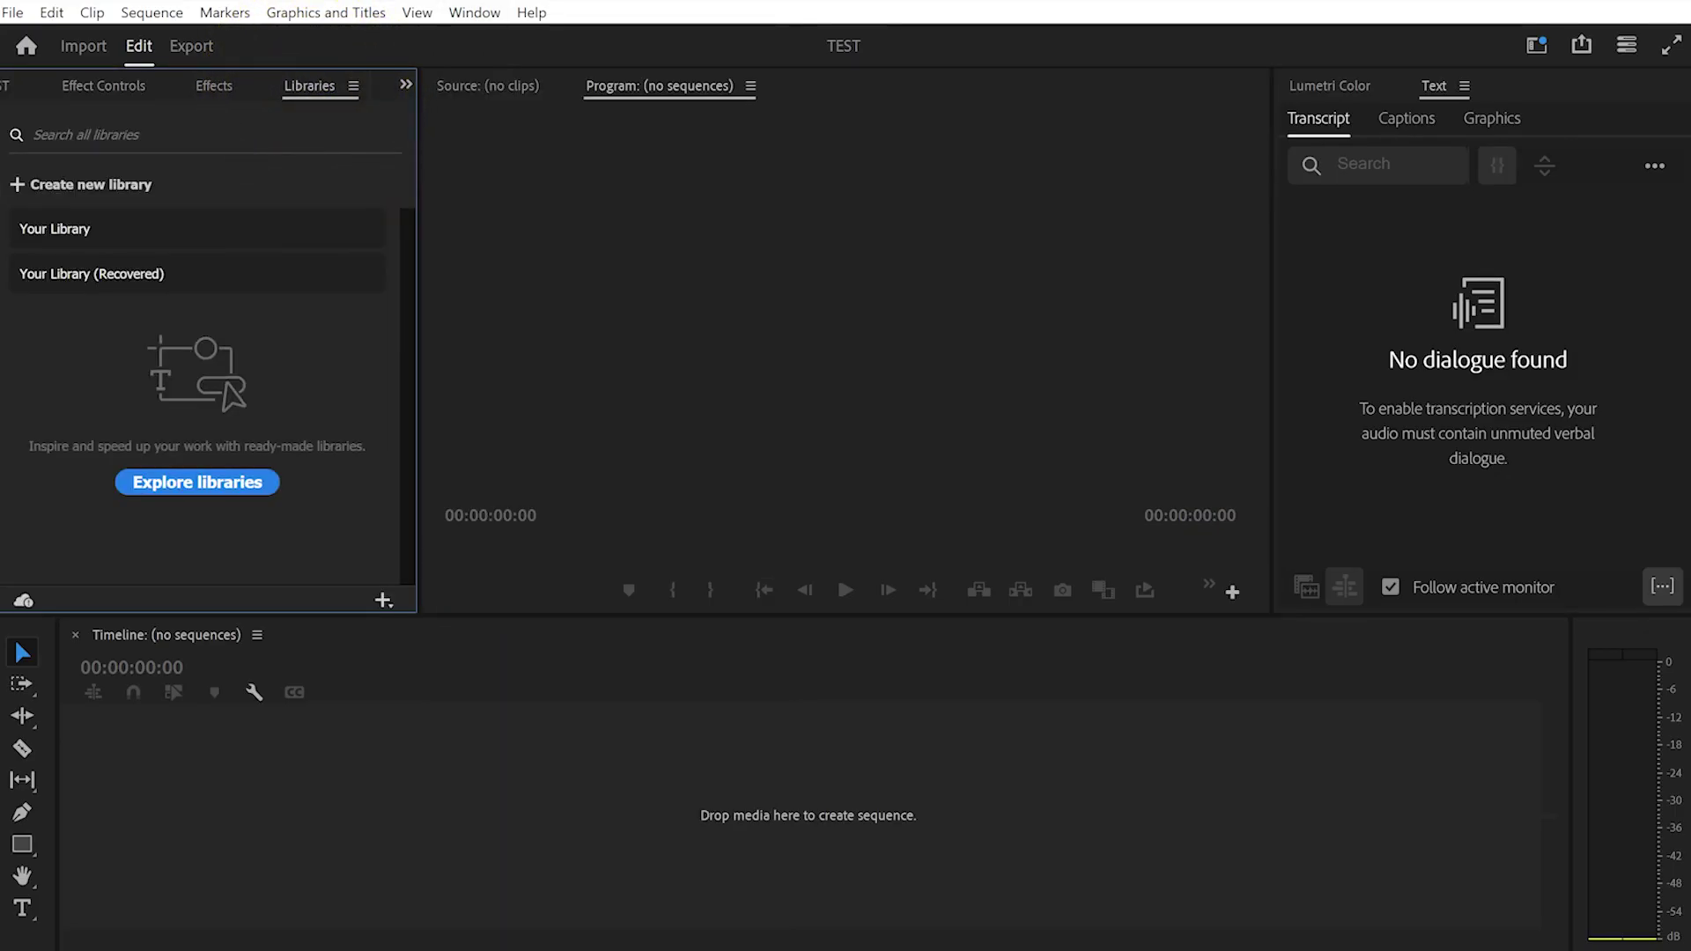
click(353, 86)
click(352, 109)
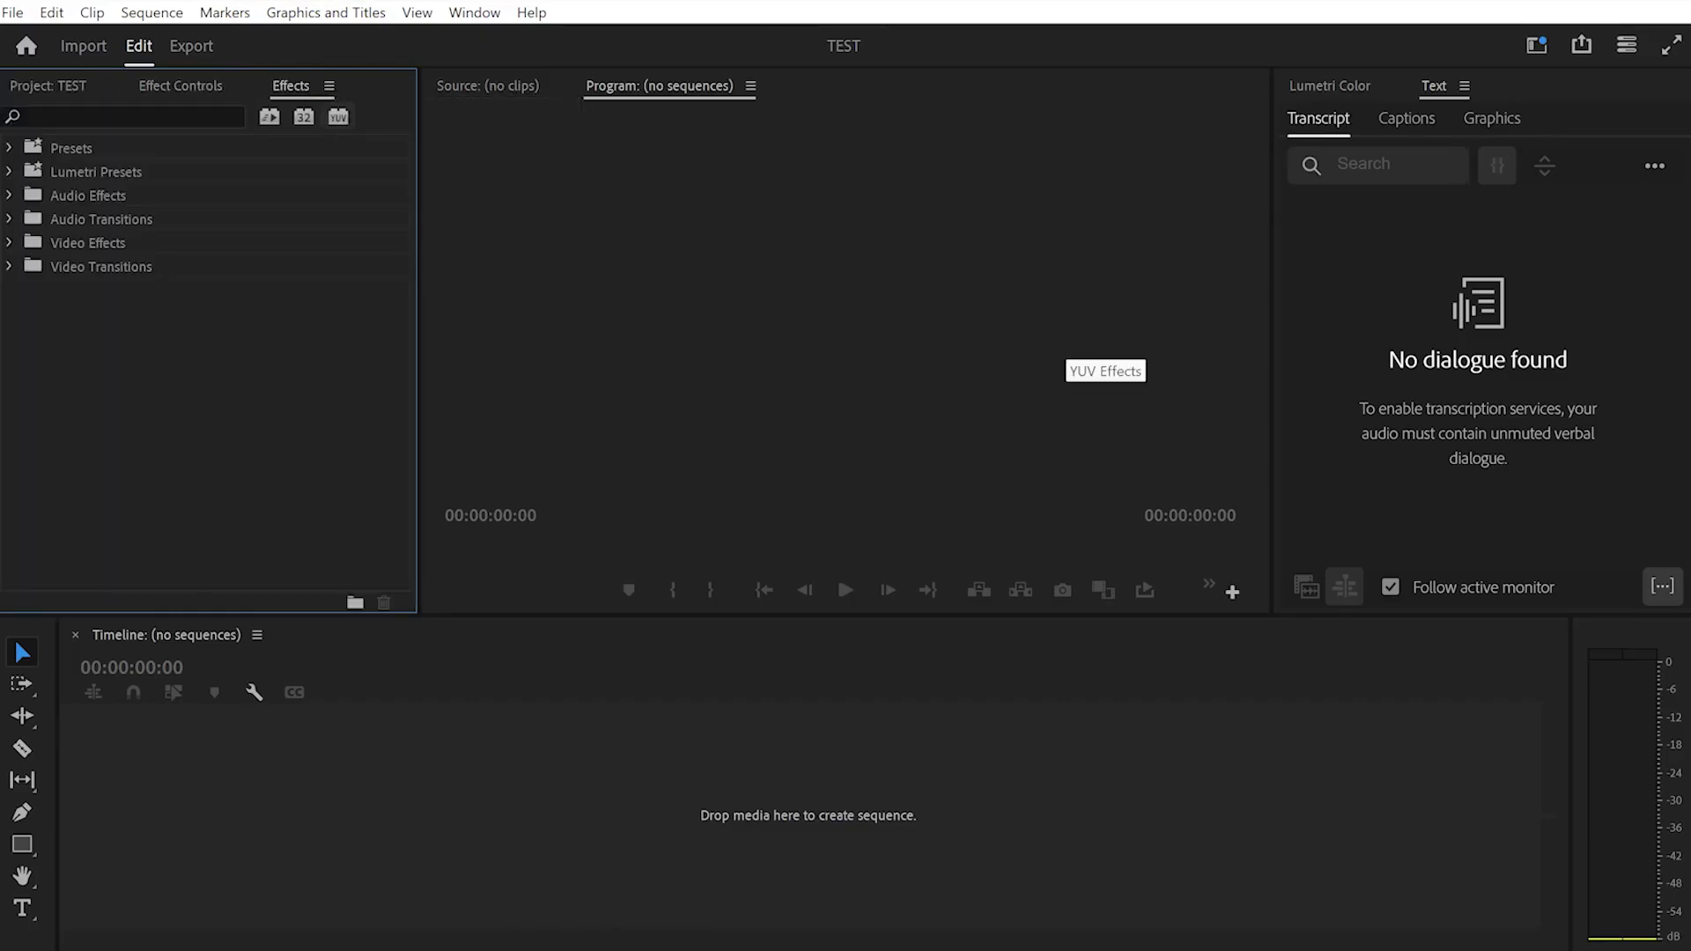
click(474, 13)
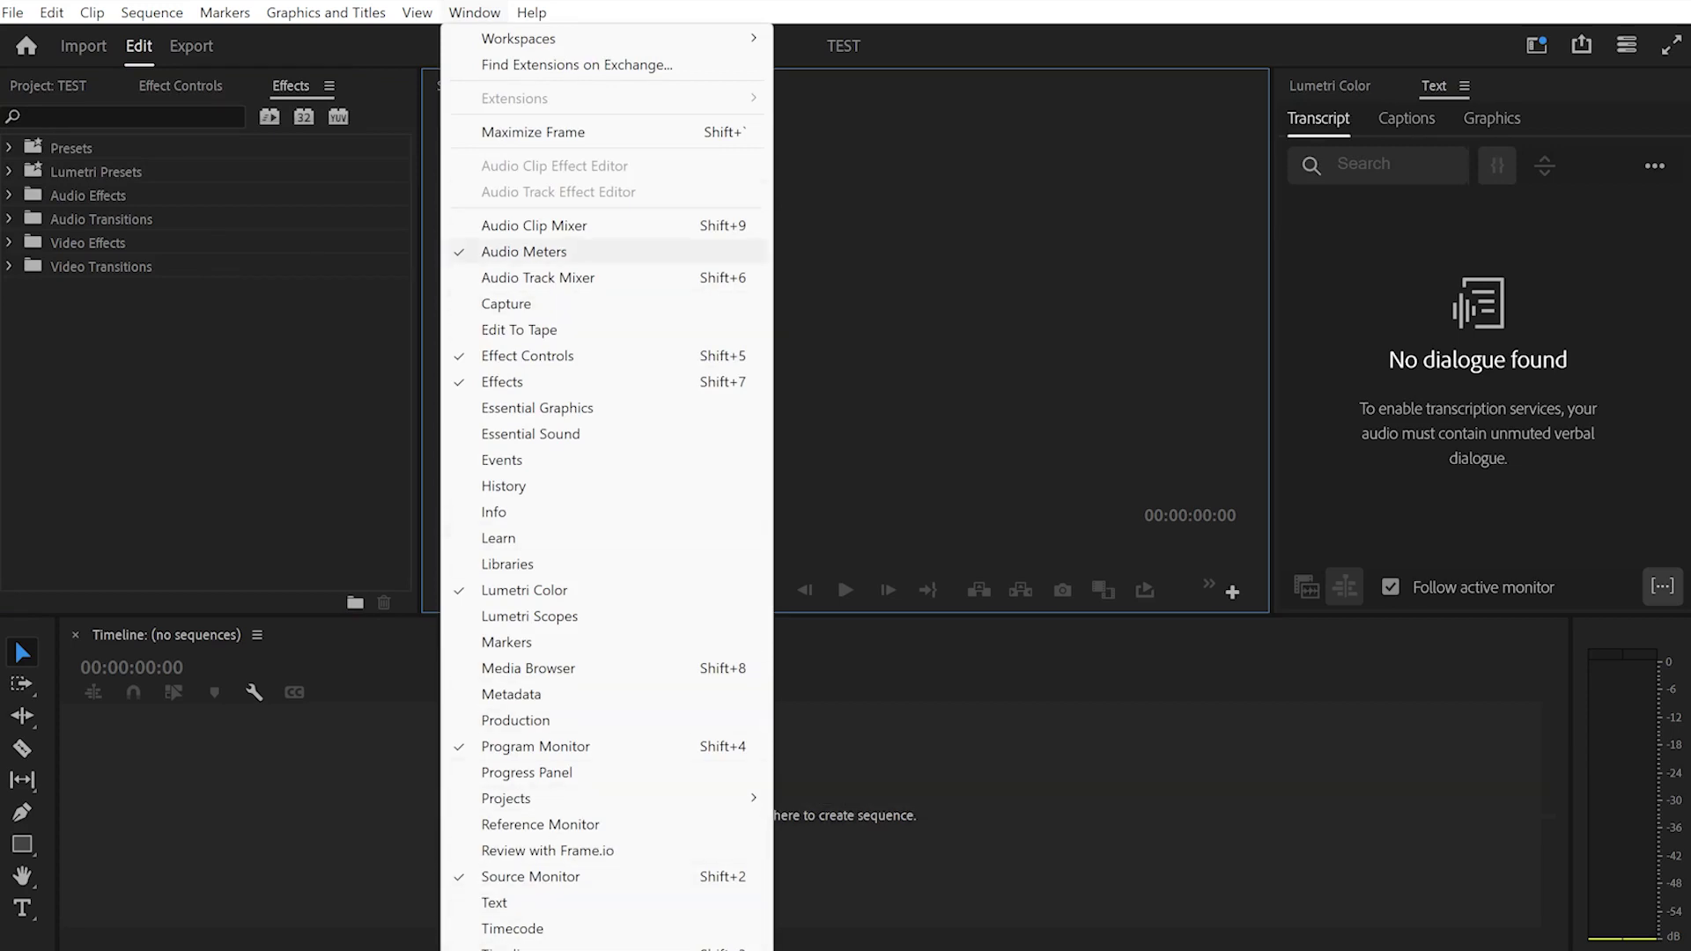
mouse_move(519, 38)
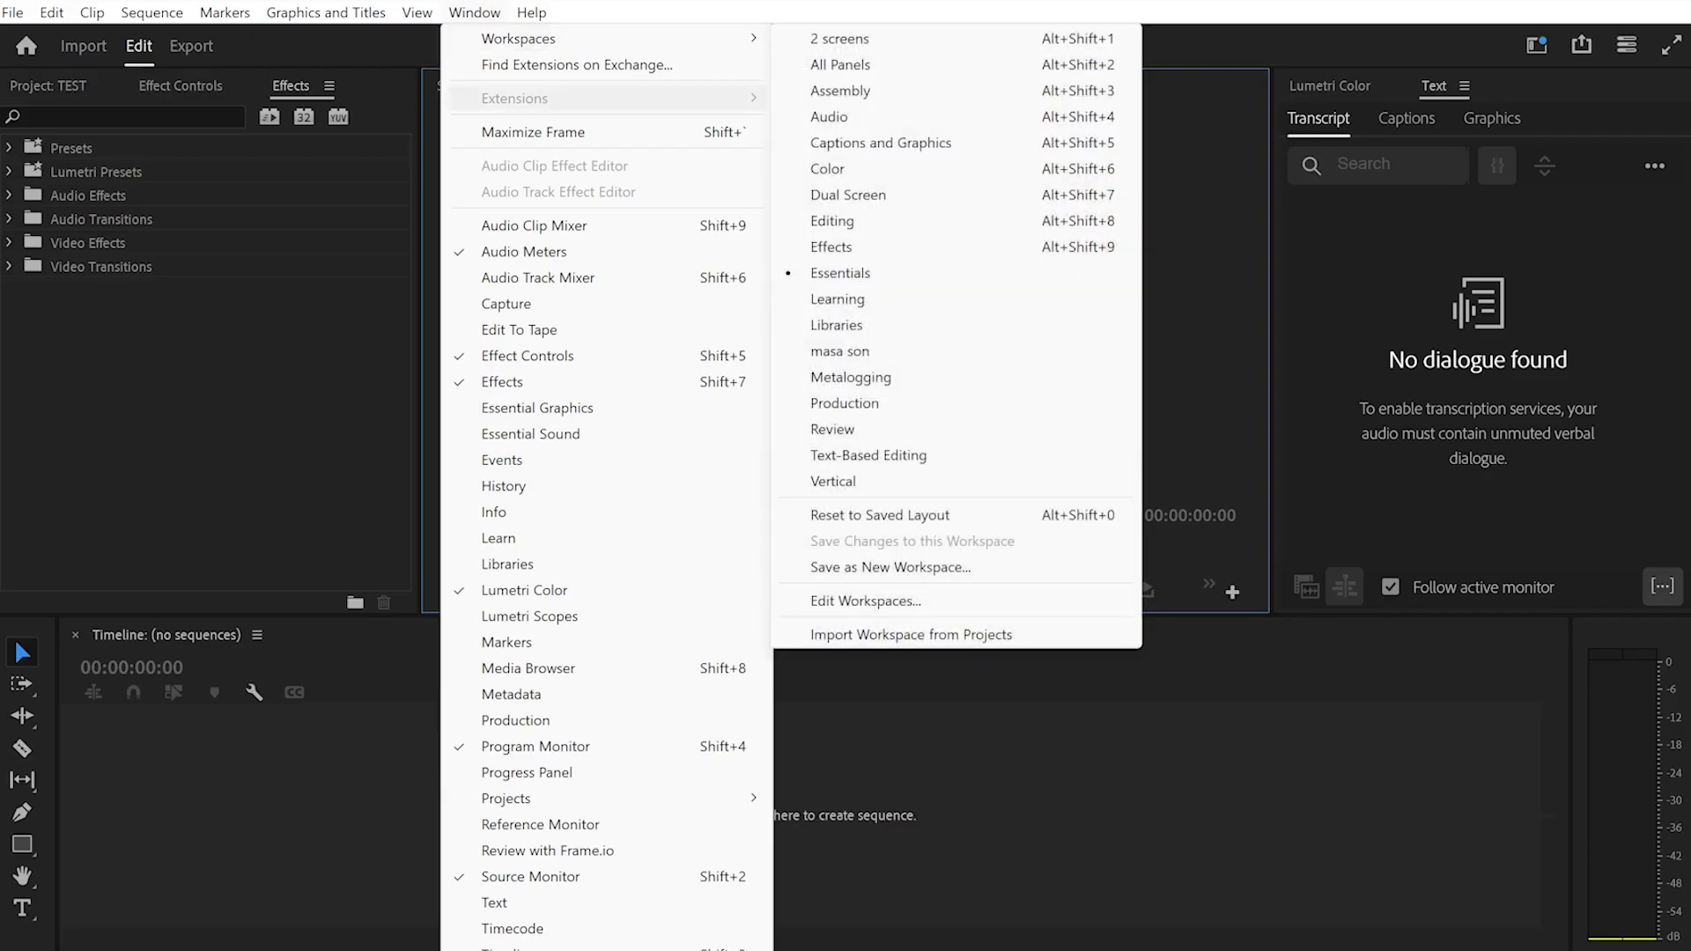
click(273, 361)
Bring the Project and Lumetri Color panels forward and save the layout as a new workspace with a personal name.
click(48, 87)
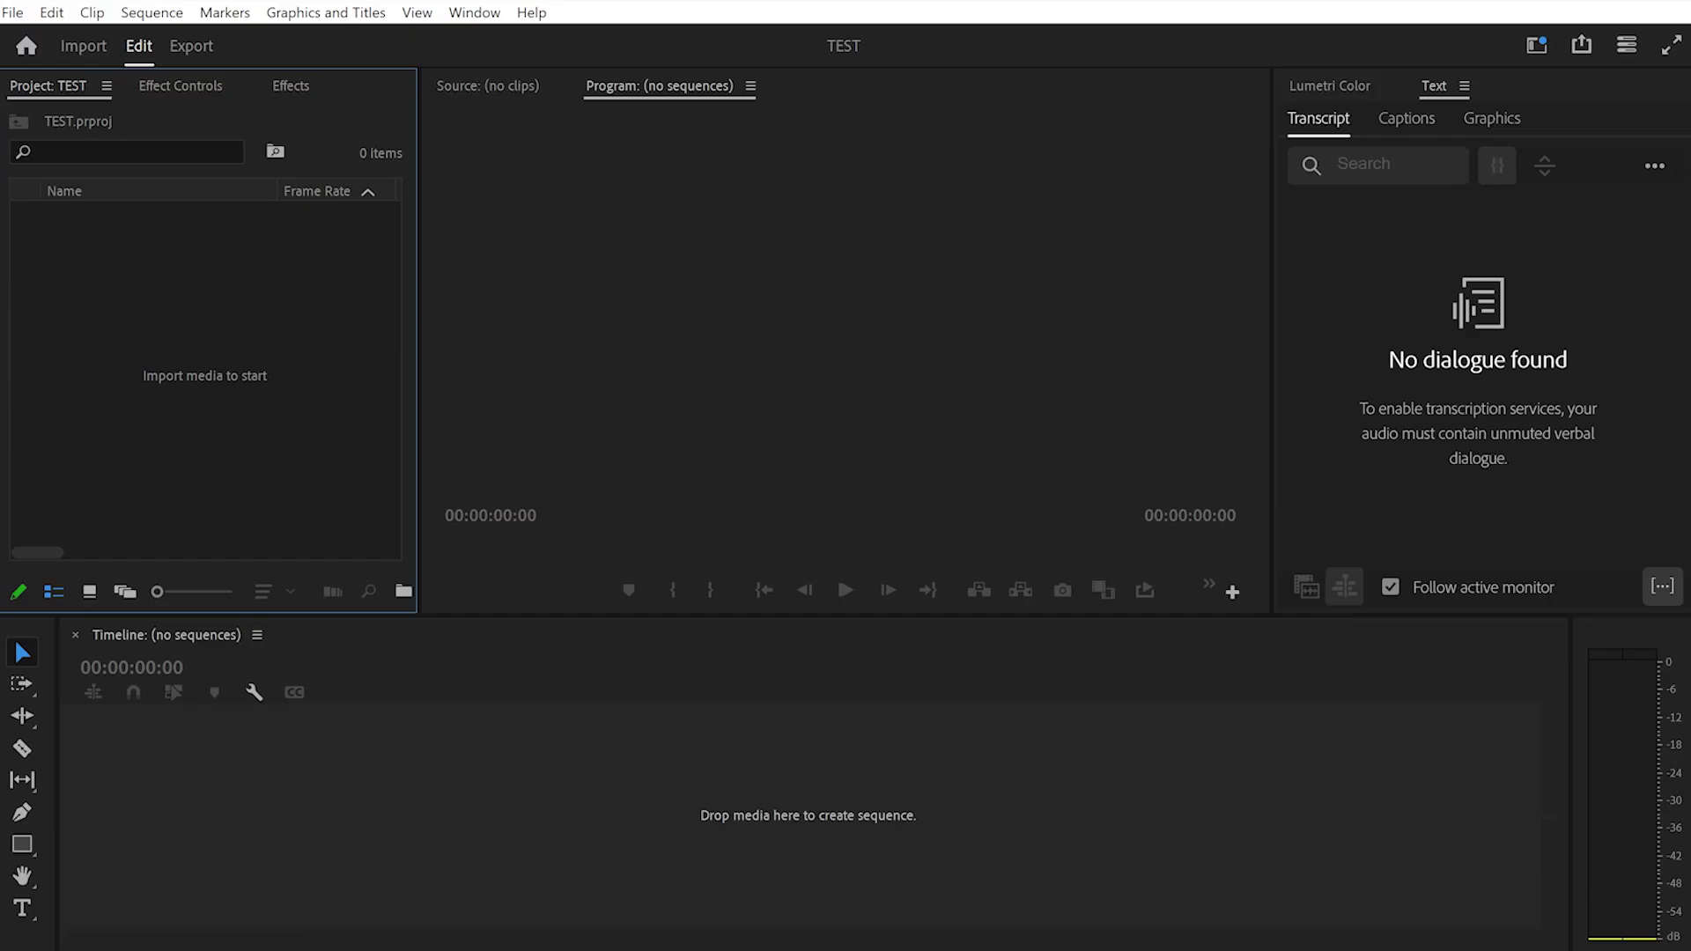
click(1330, 87)
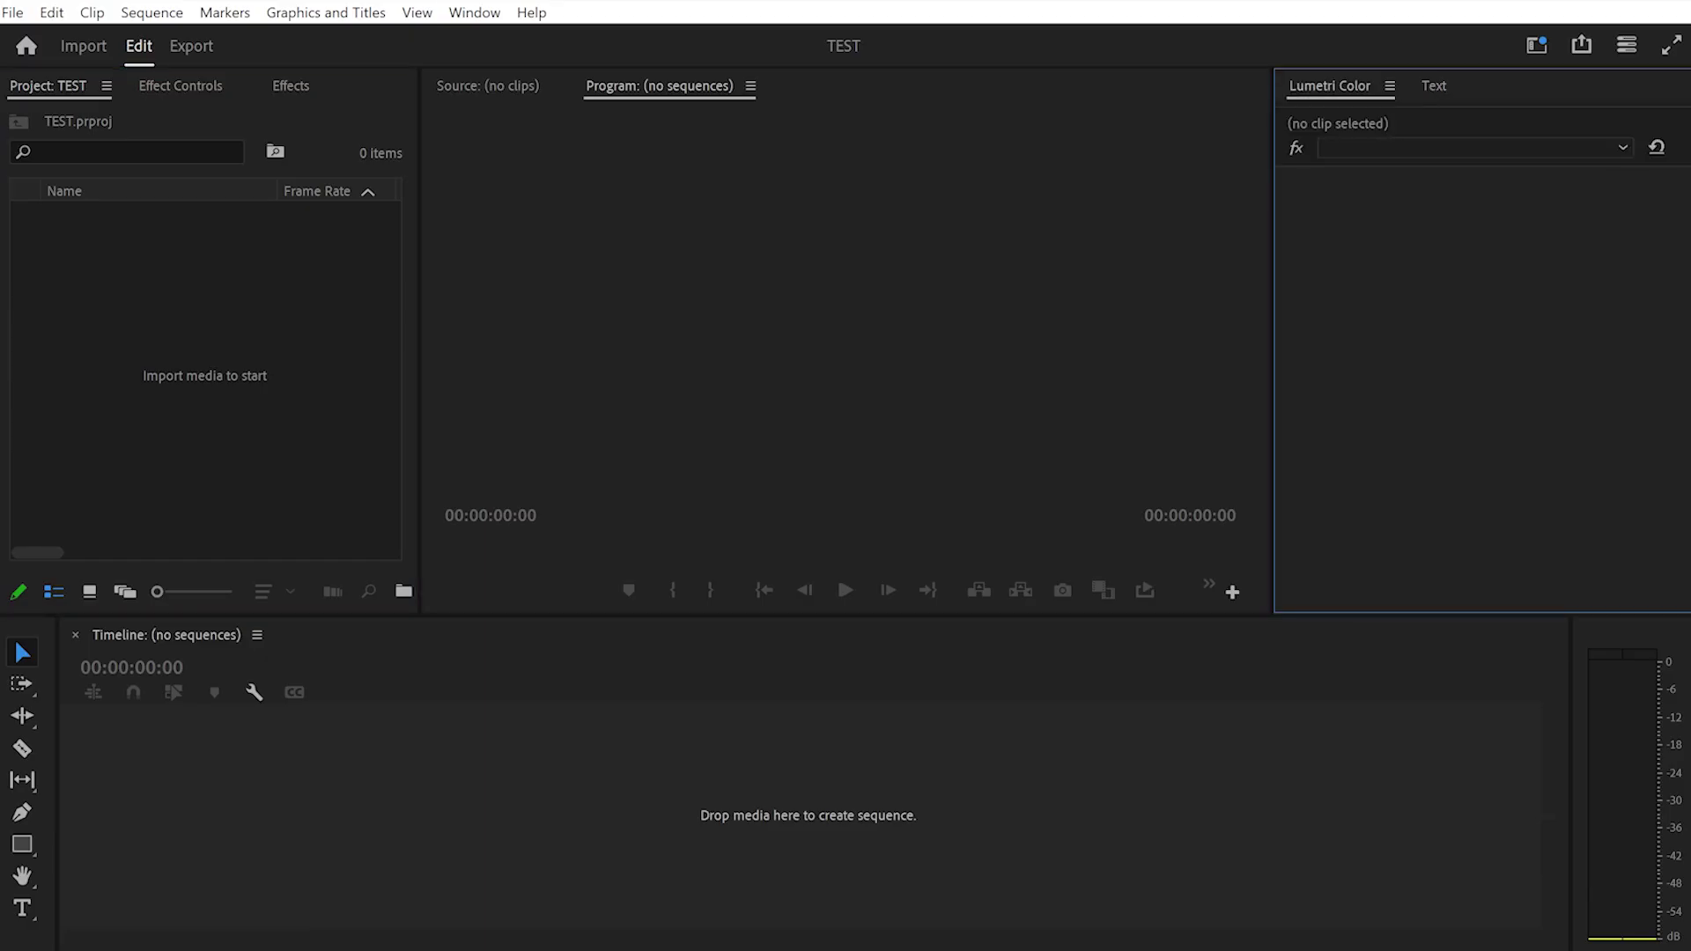
click(474, 12)
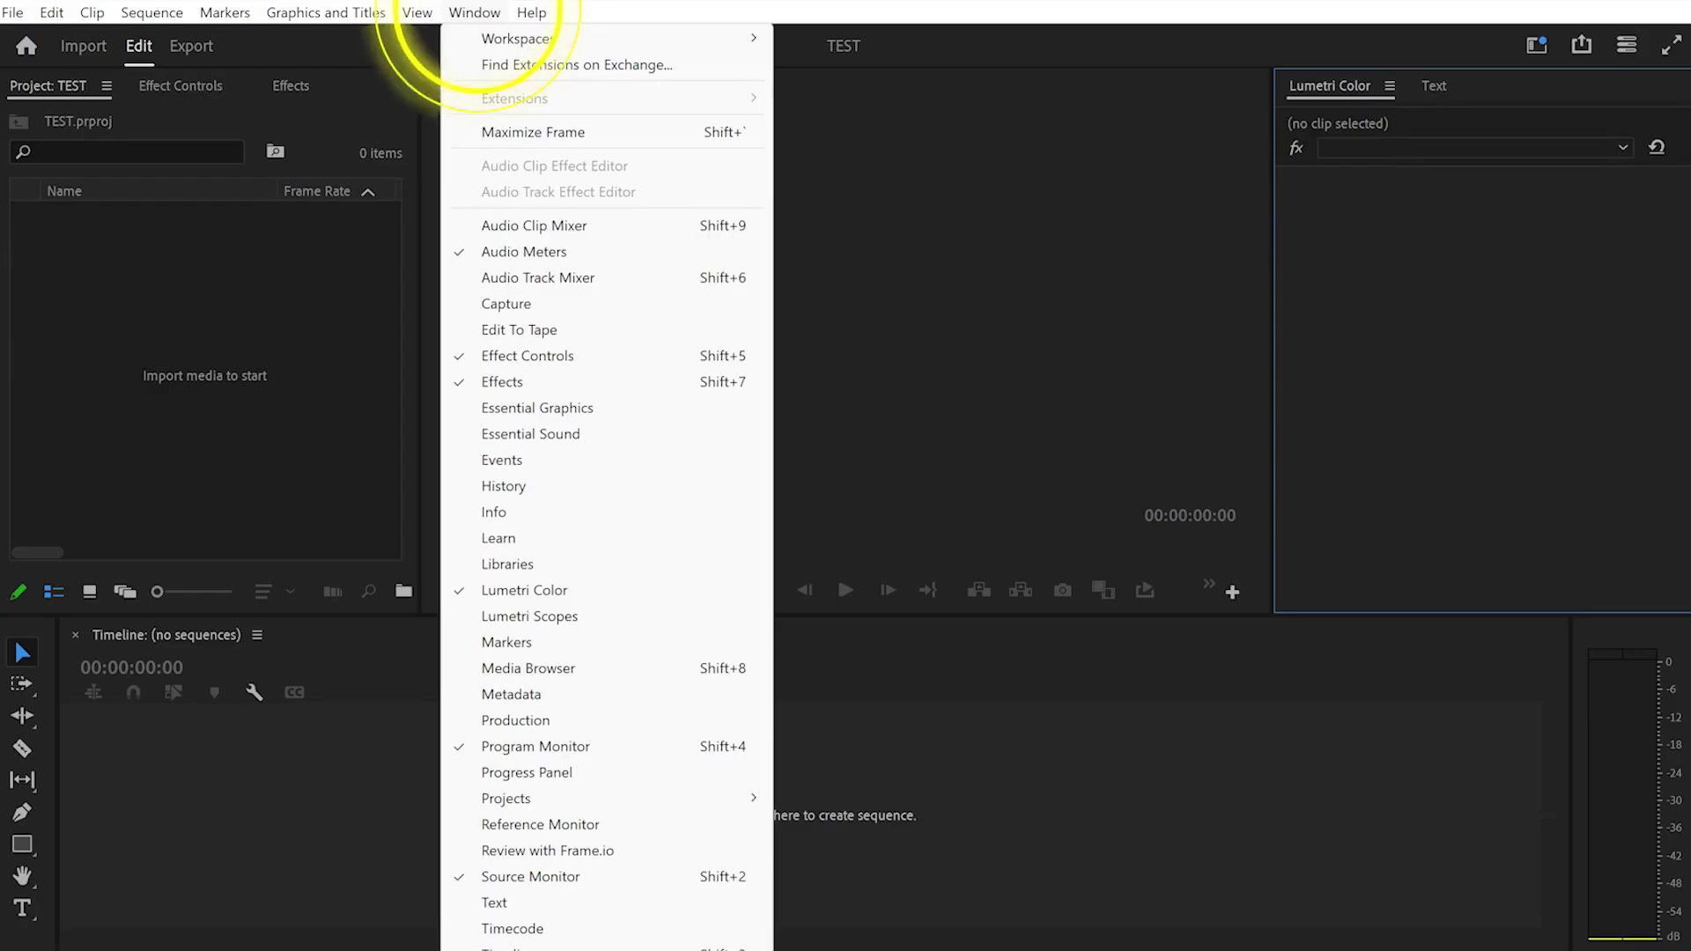
mouse_move(529, 38)
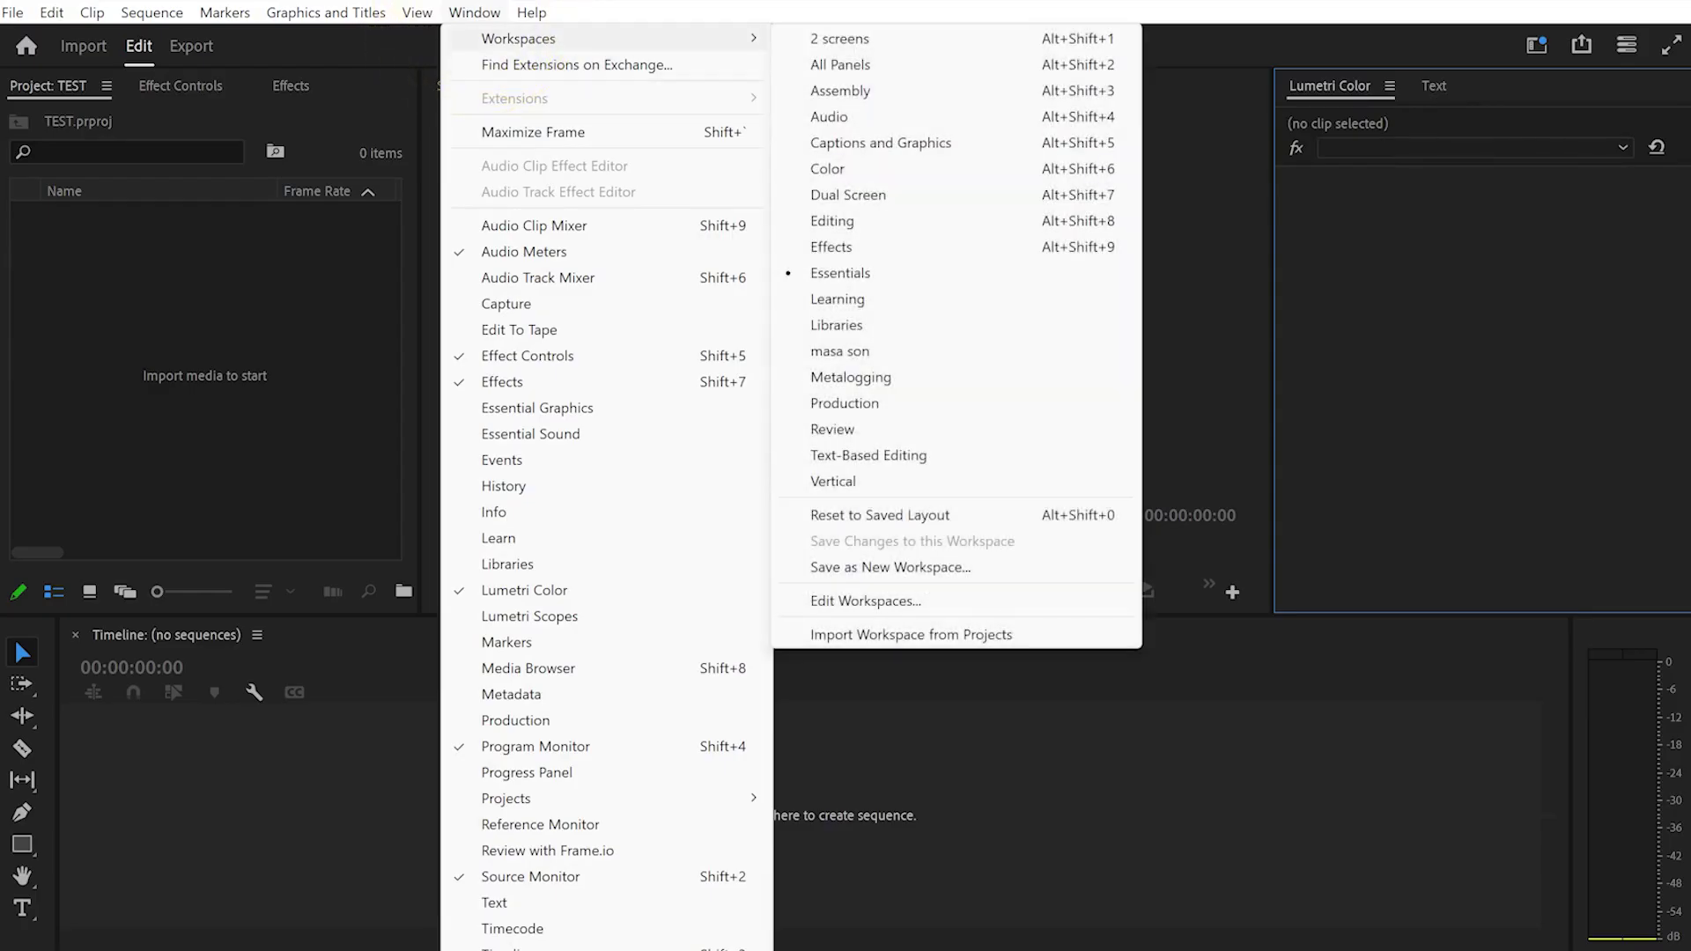
click(828, 568)
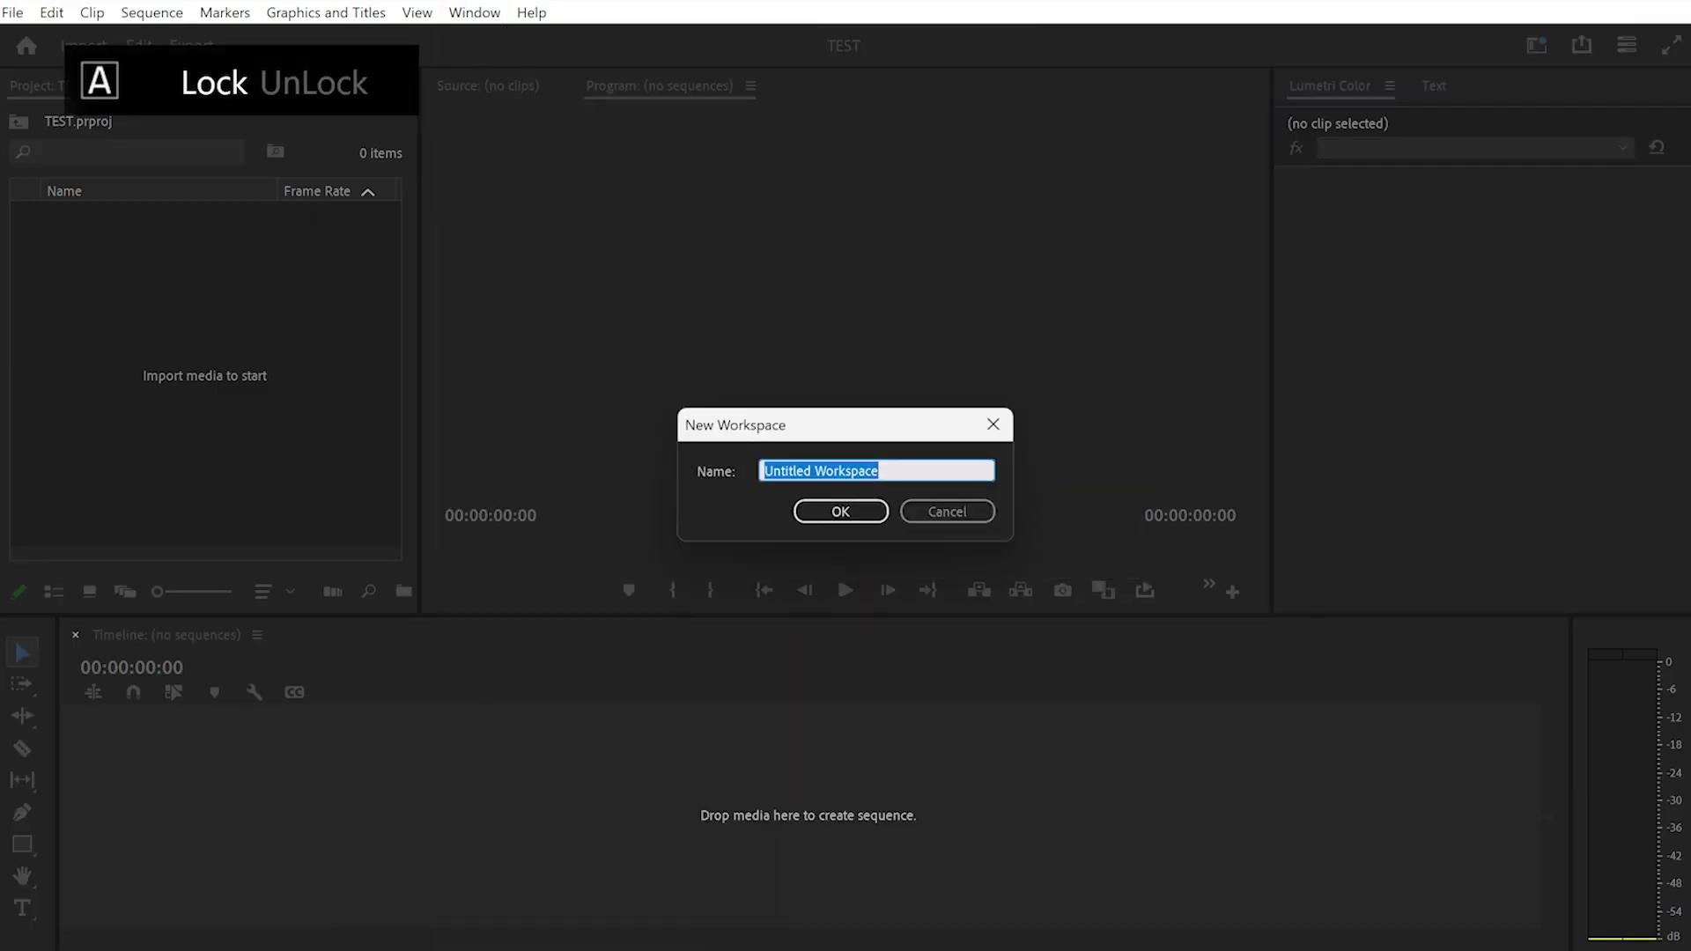
text(ALEXS )
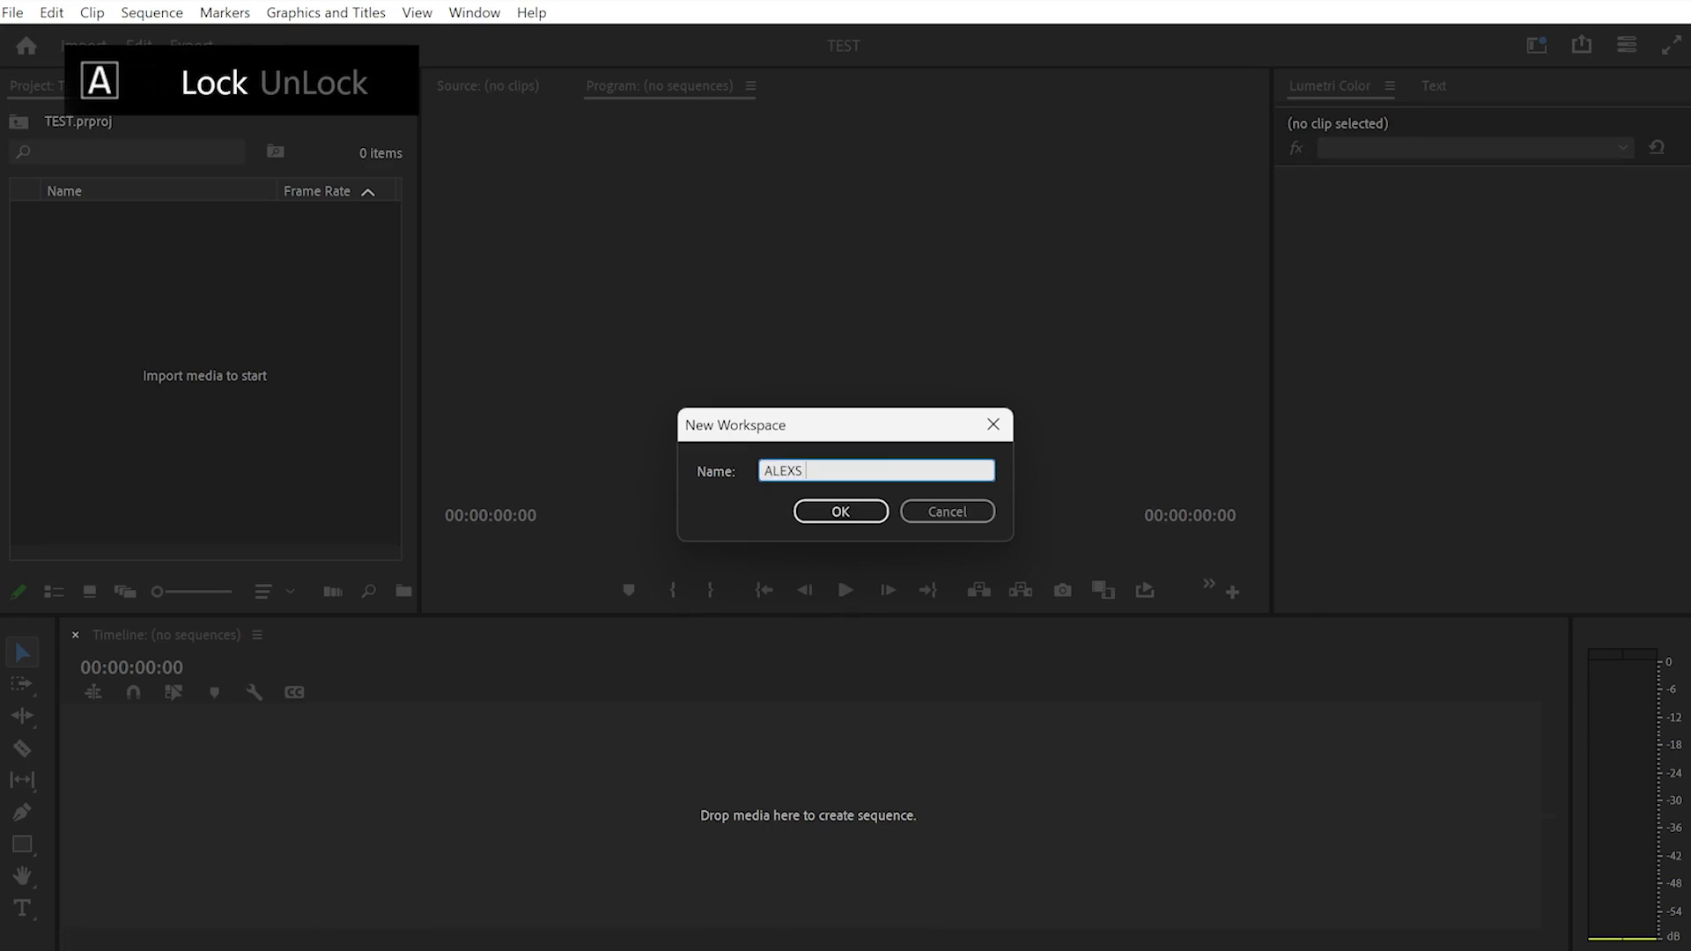
text(WORKSPACE)
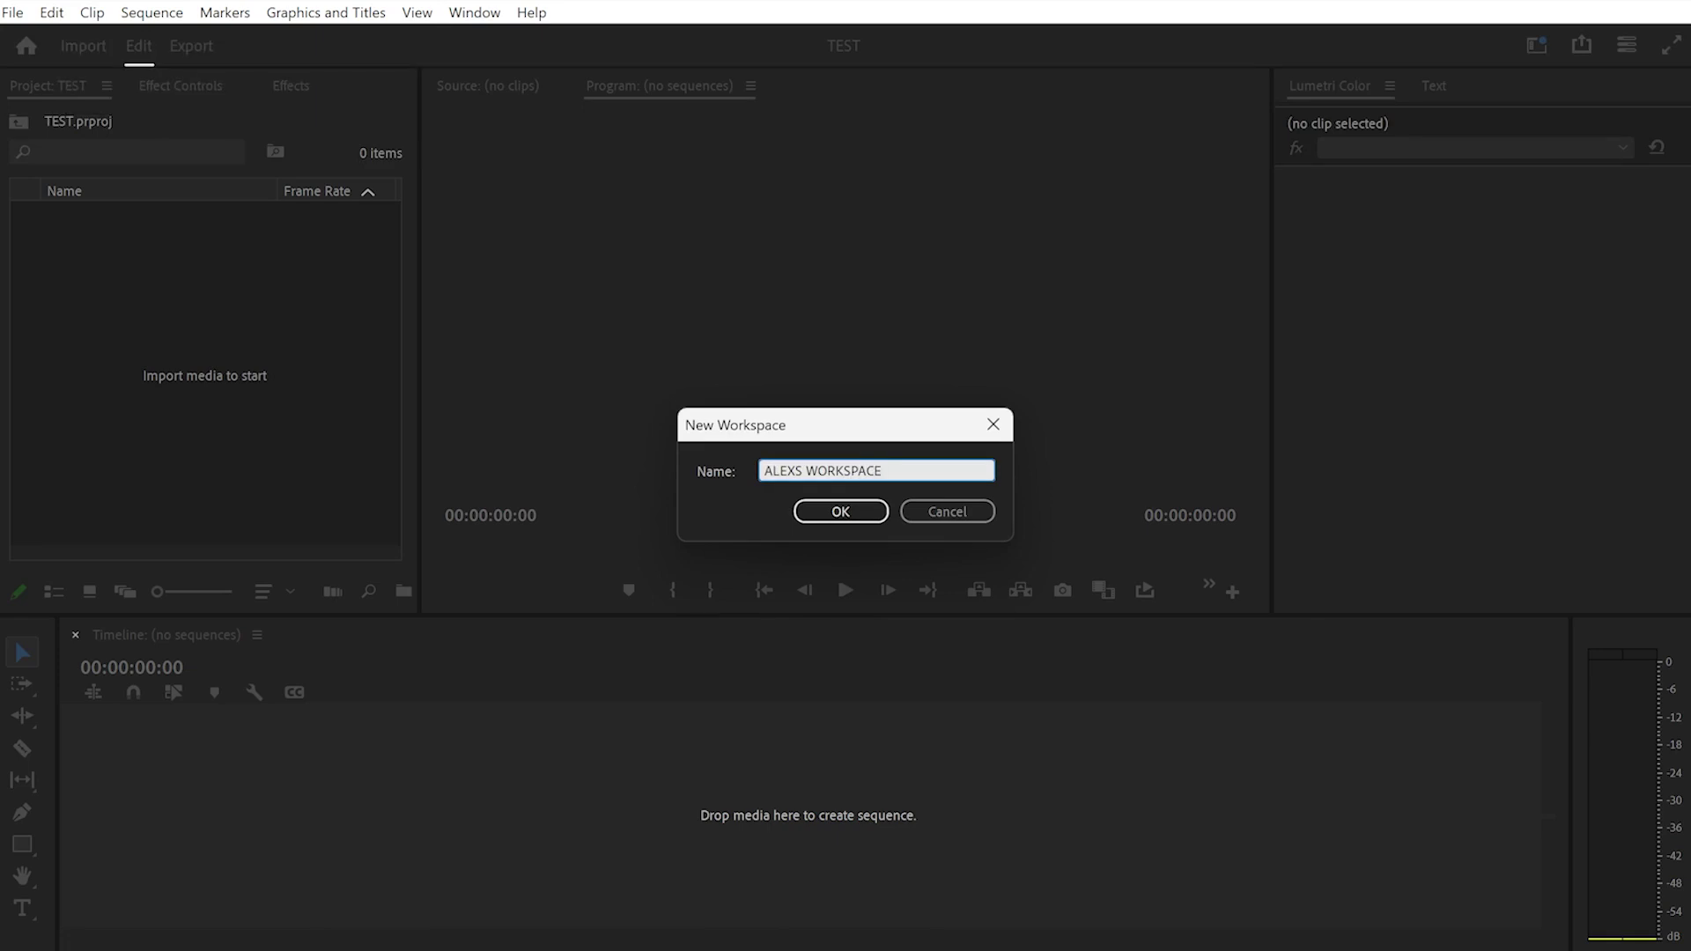
key(Return)
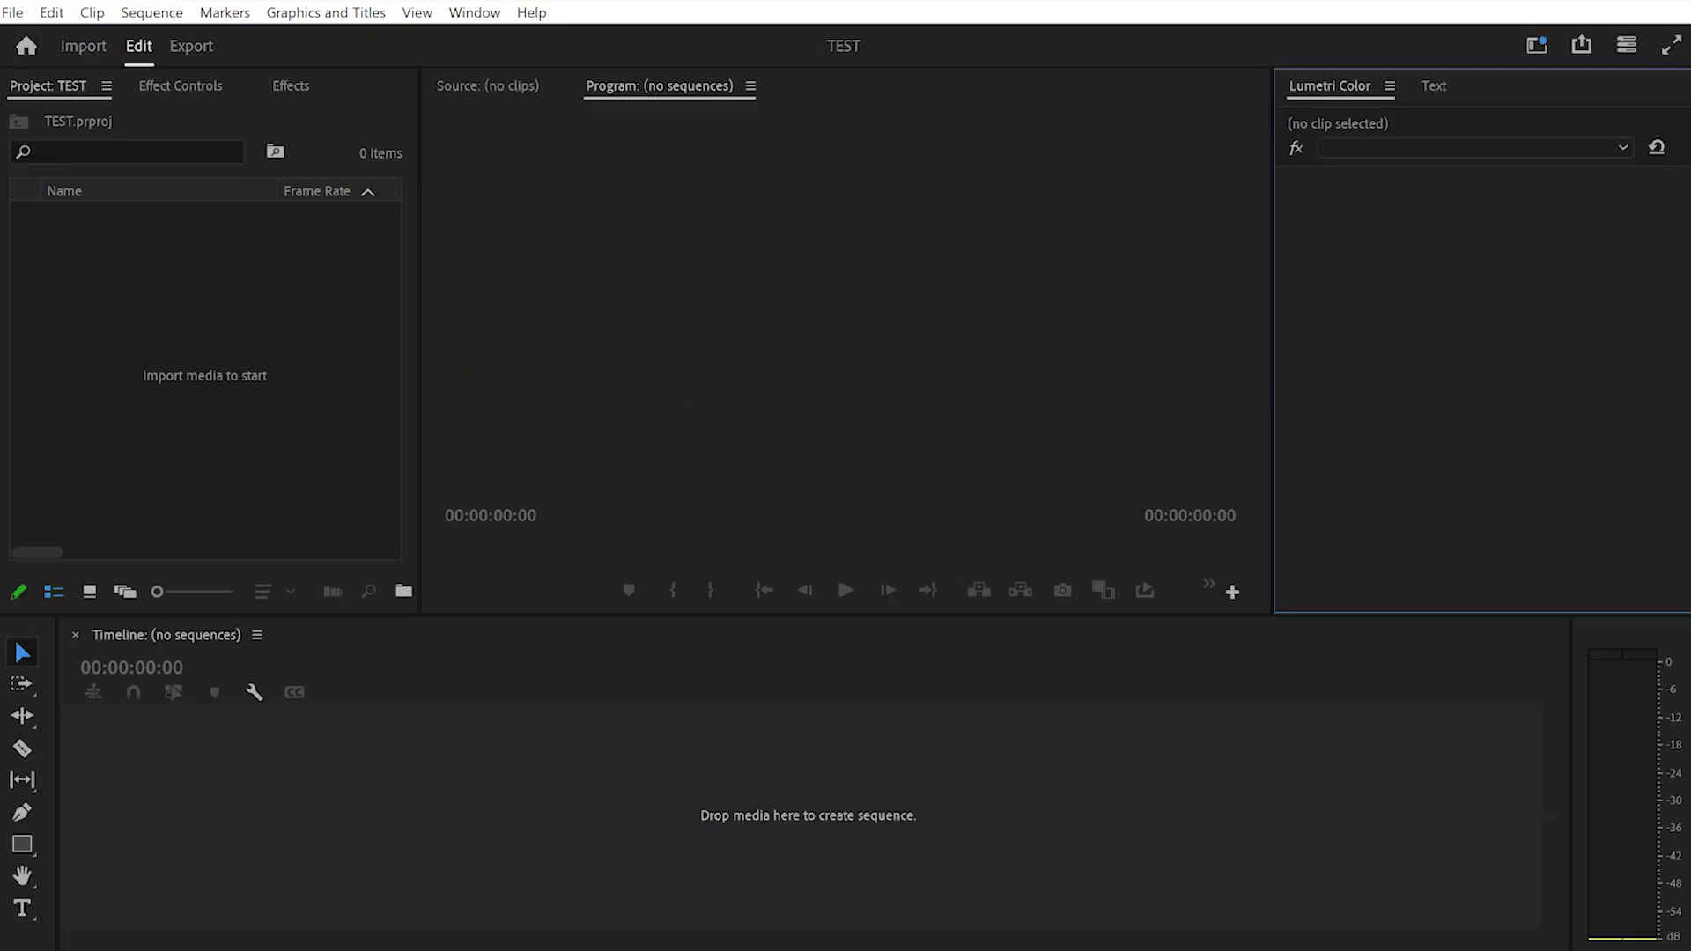
Check the list of available workspaces for the newly saved one.
click(474, 13)
mouse_move(519, 39)
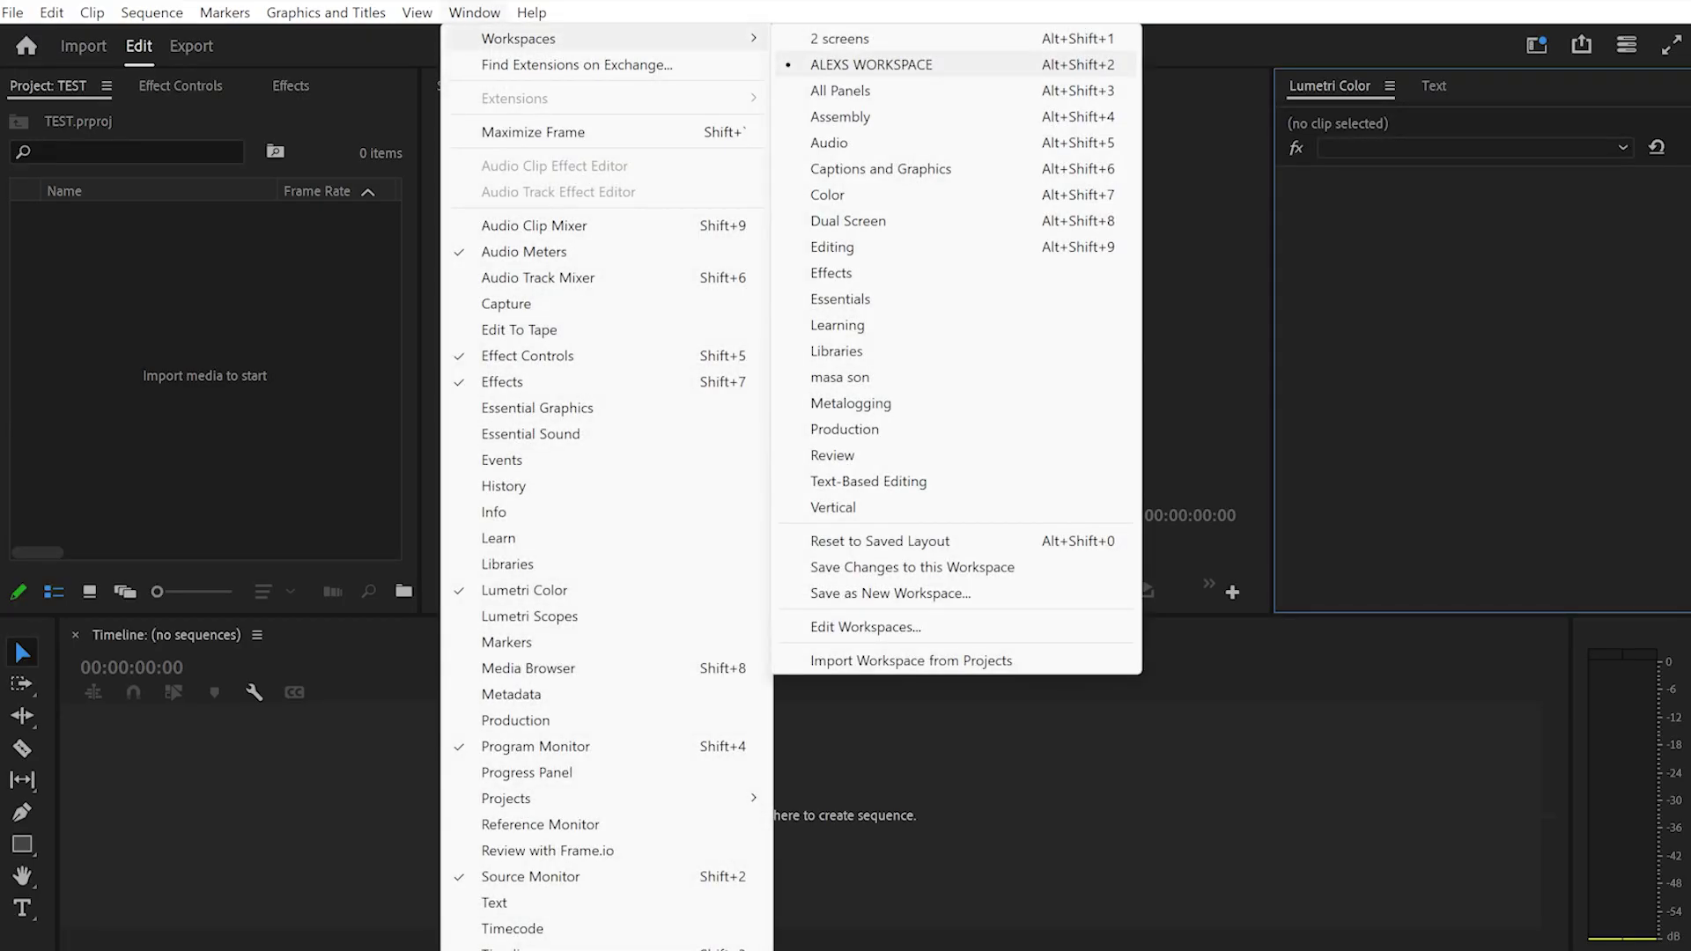
click(1204, 255)
click(211, 352)
Bring the Source Monitor, Effect Controls and Text panels forward and try moving the Text panel within its group.
click(488, 86)
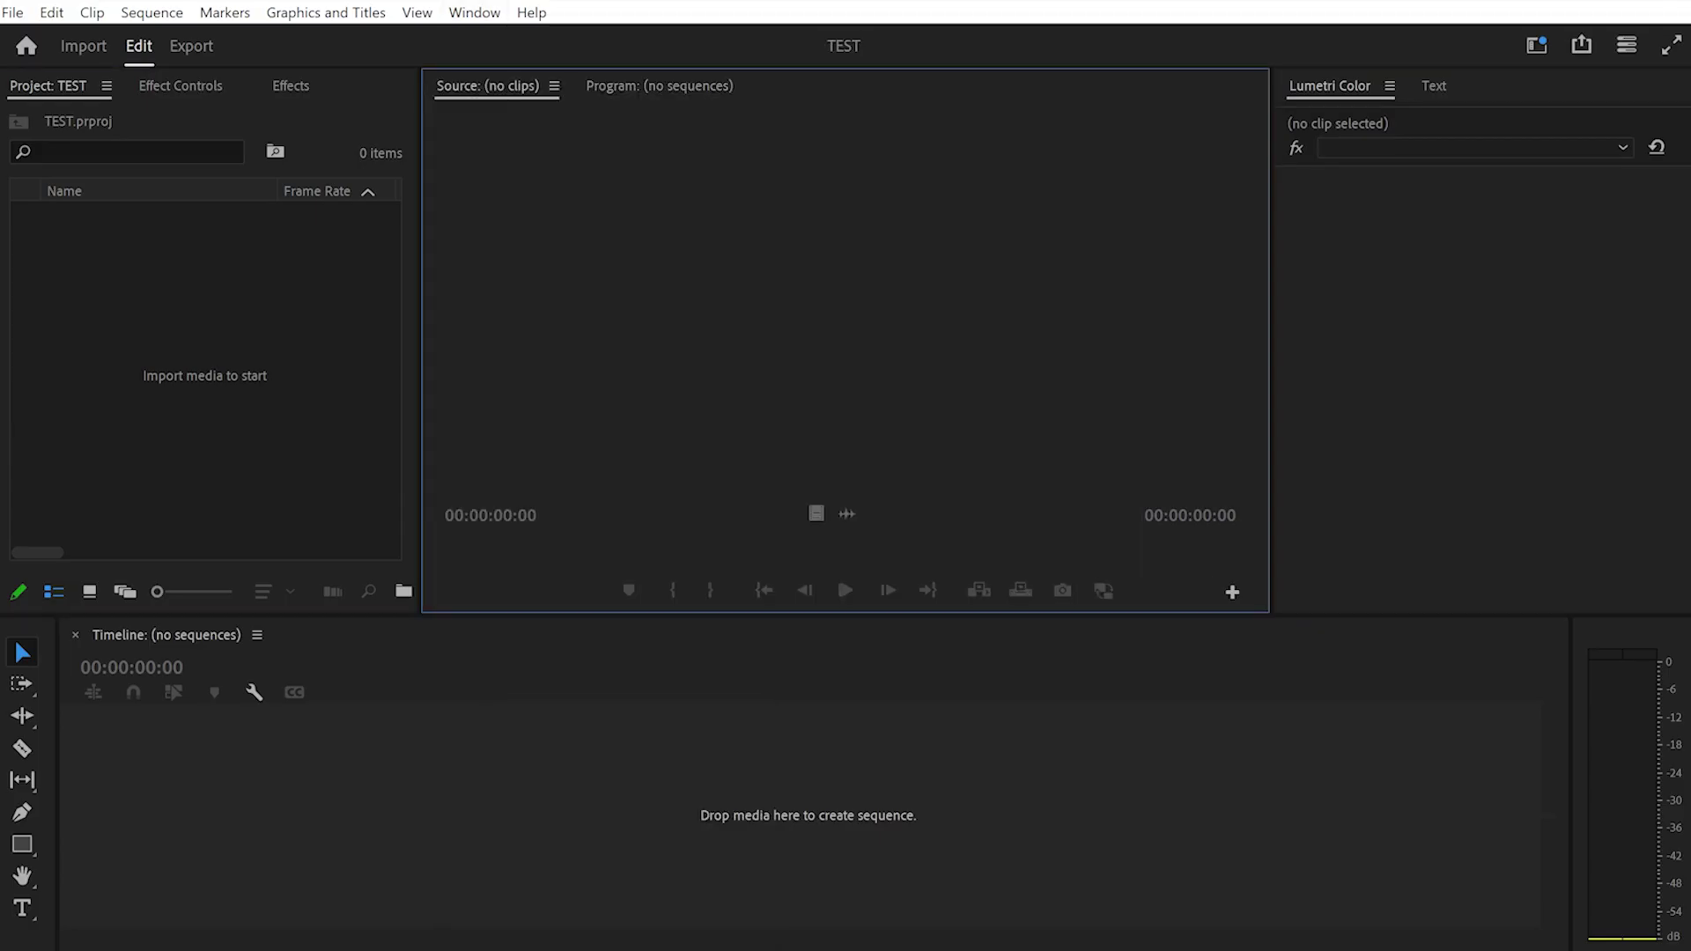
click(181, 87)
click(1433, 86)
drag(1434, 86, 1277, 86)
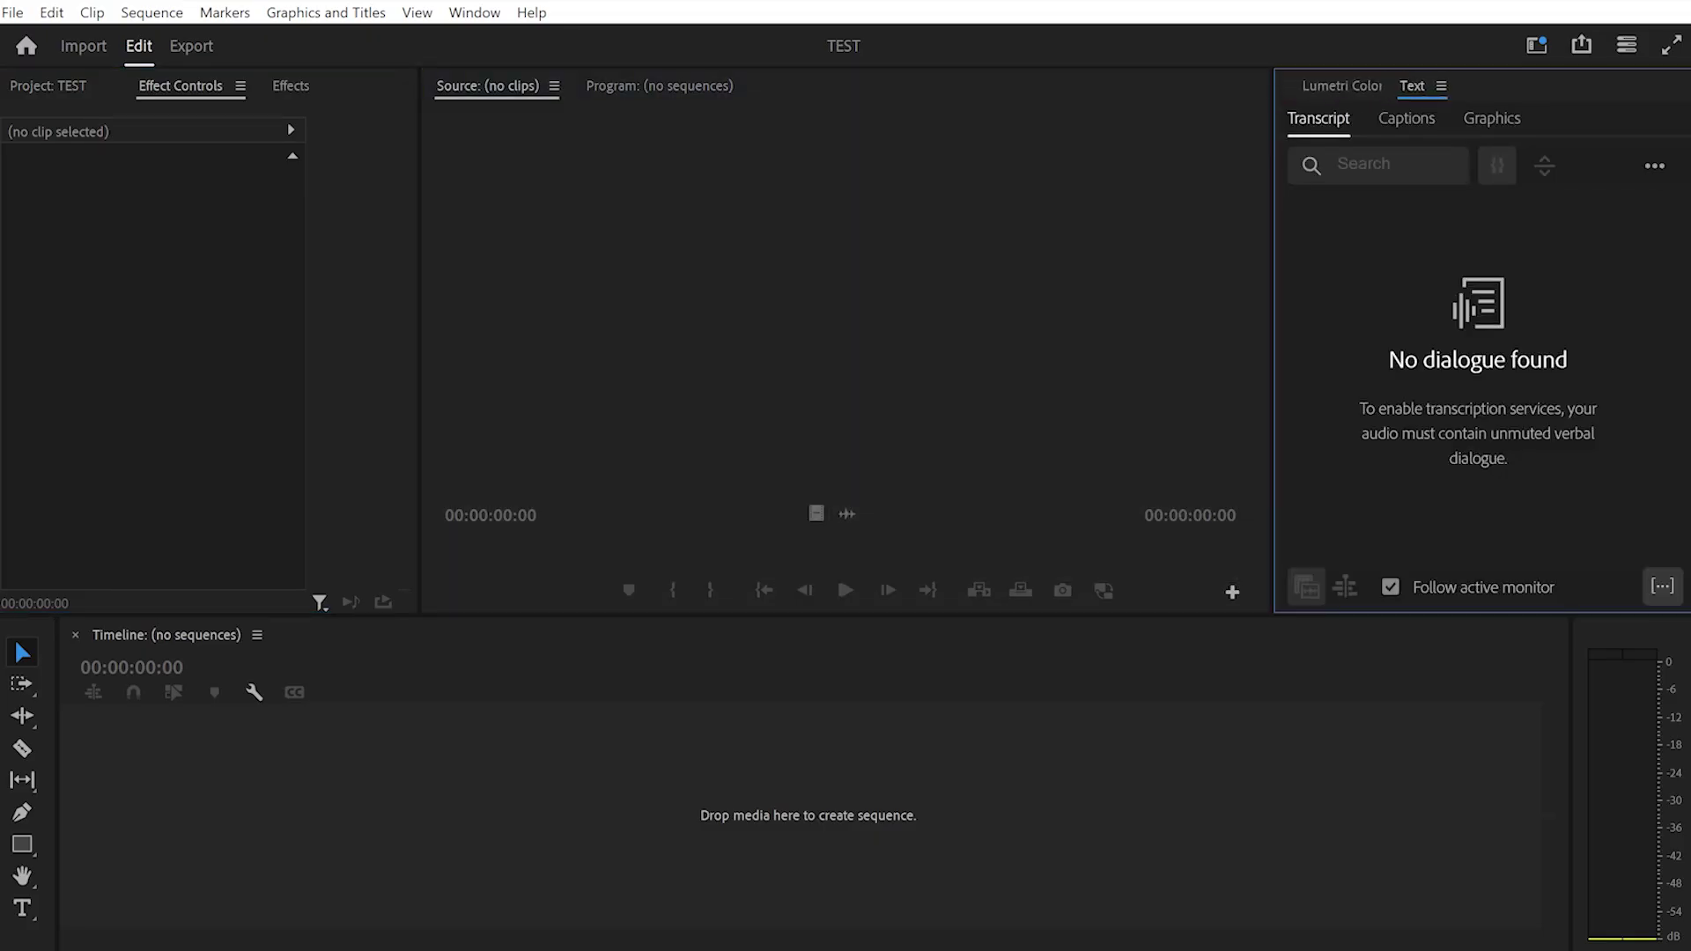
Switch focus through the Program Monitor, Source Monitor, Project, Effect Controls and Effects panels, finishing on the Project panel.
key(shift+4)
key(shift+2)
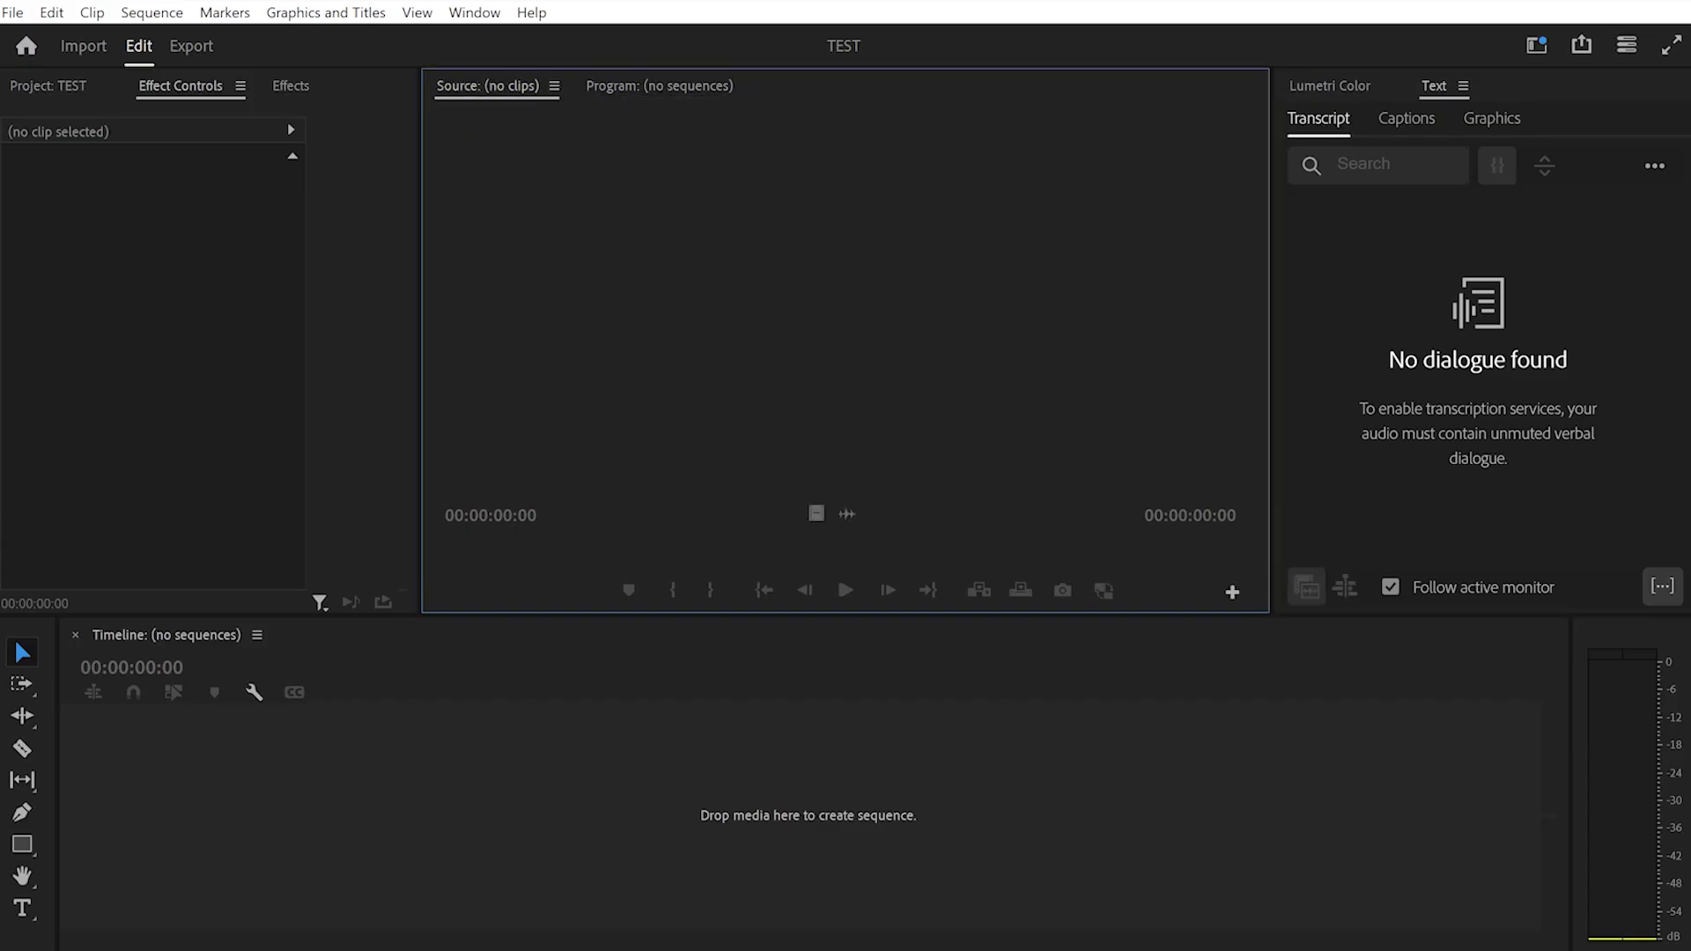
key(shift+1)
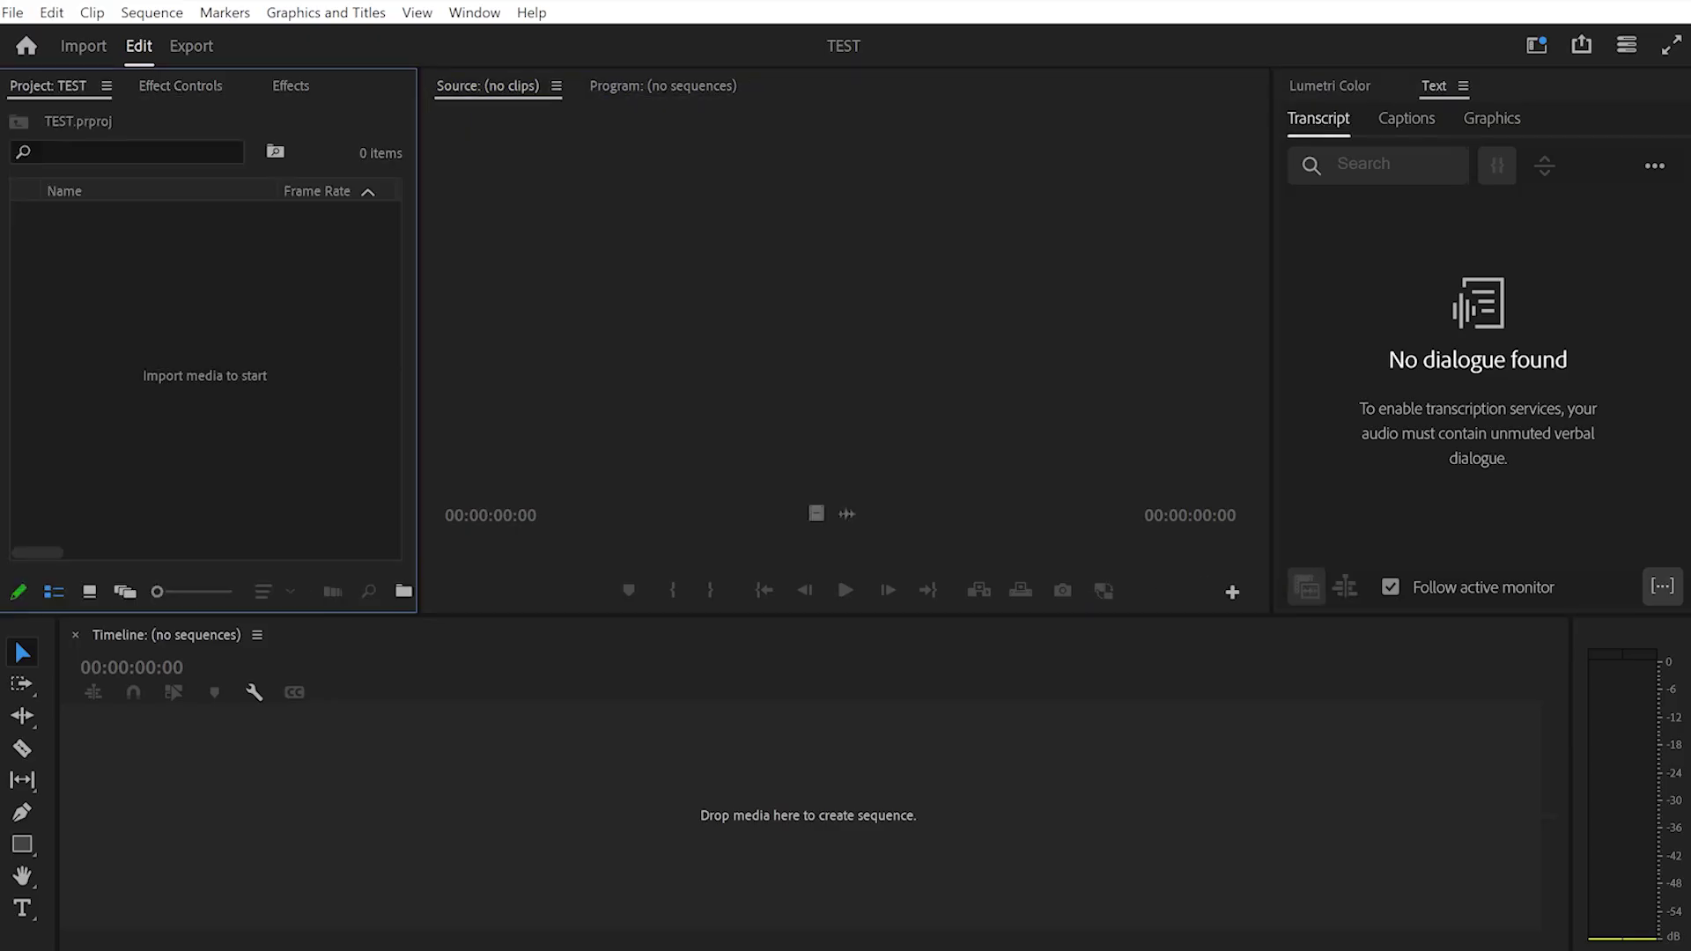
key(shift+5)
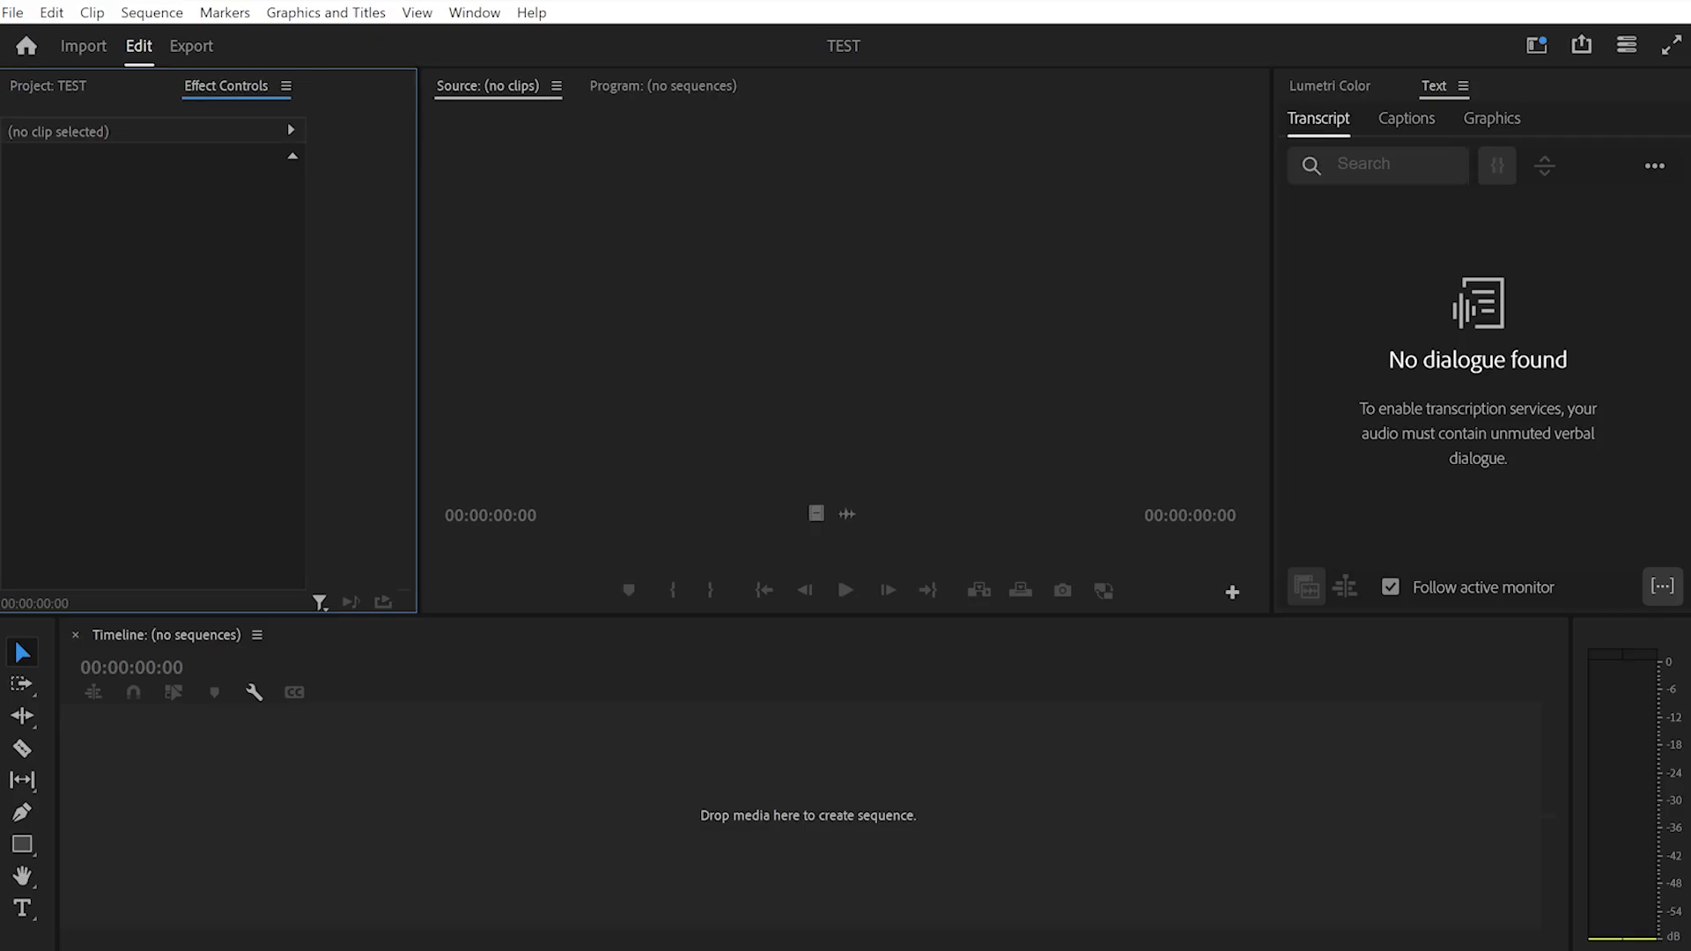
key(shift+7)
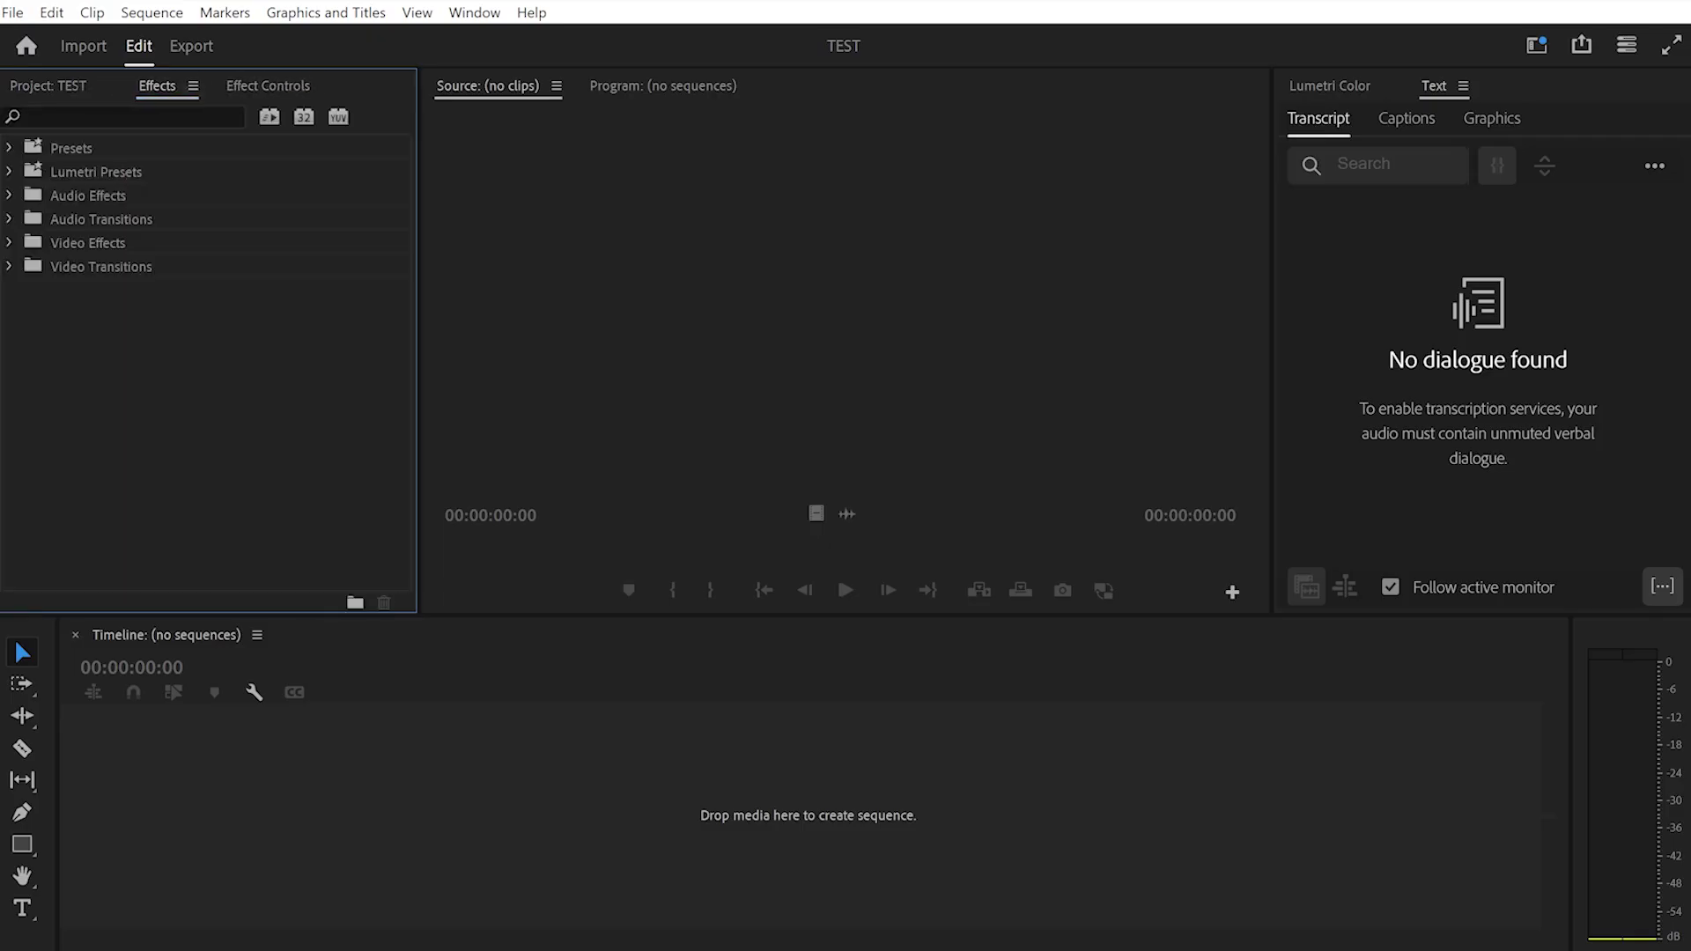
key(shift+5)
key(shift+1)
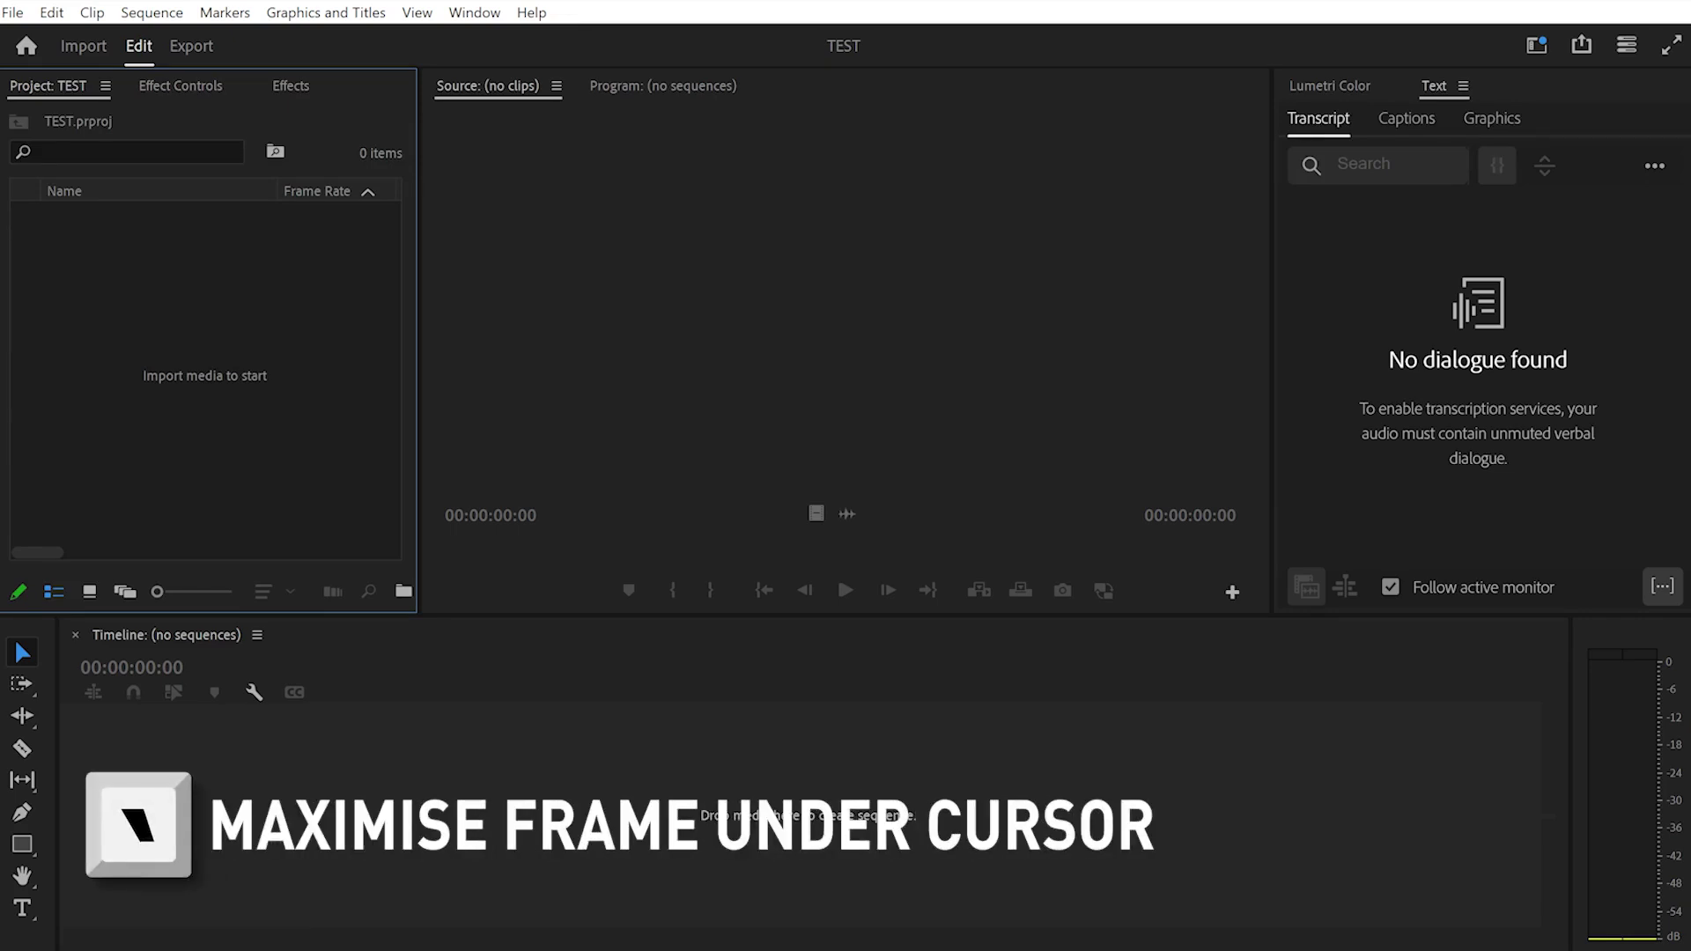
Toggle the maximised panel view and leave the Timeline panel maximised.
key(grave)
key(grave)
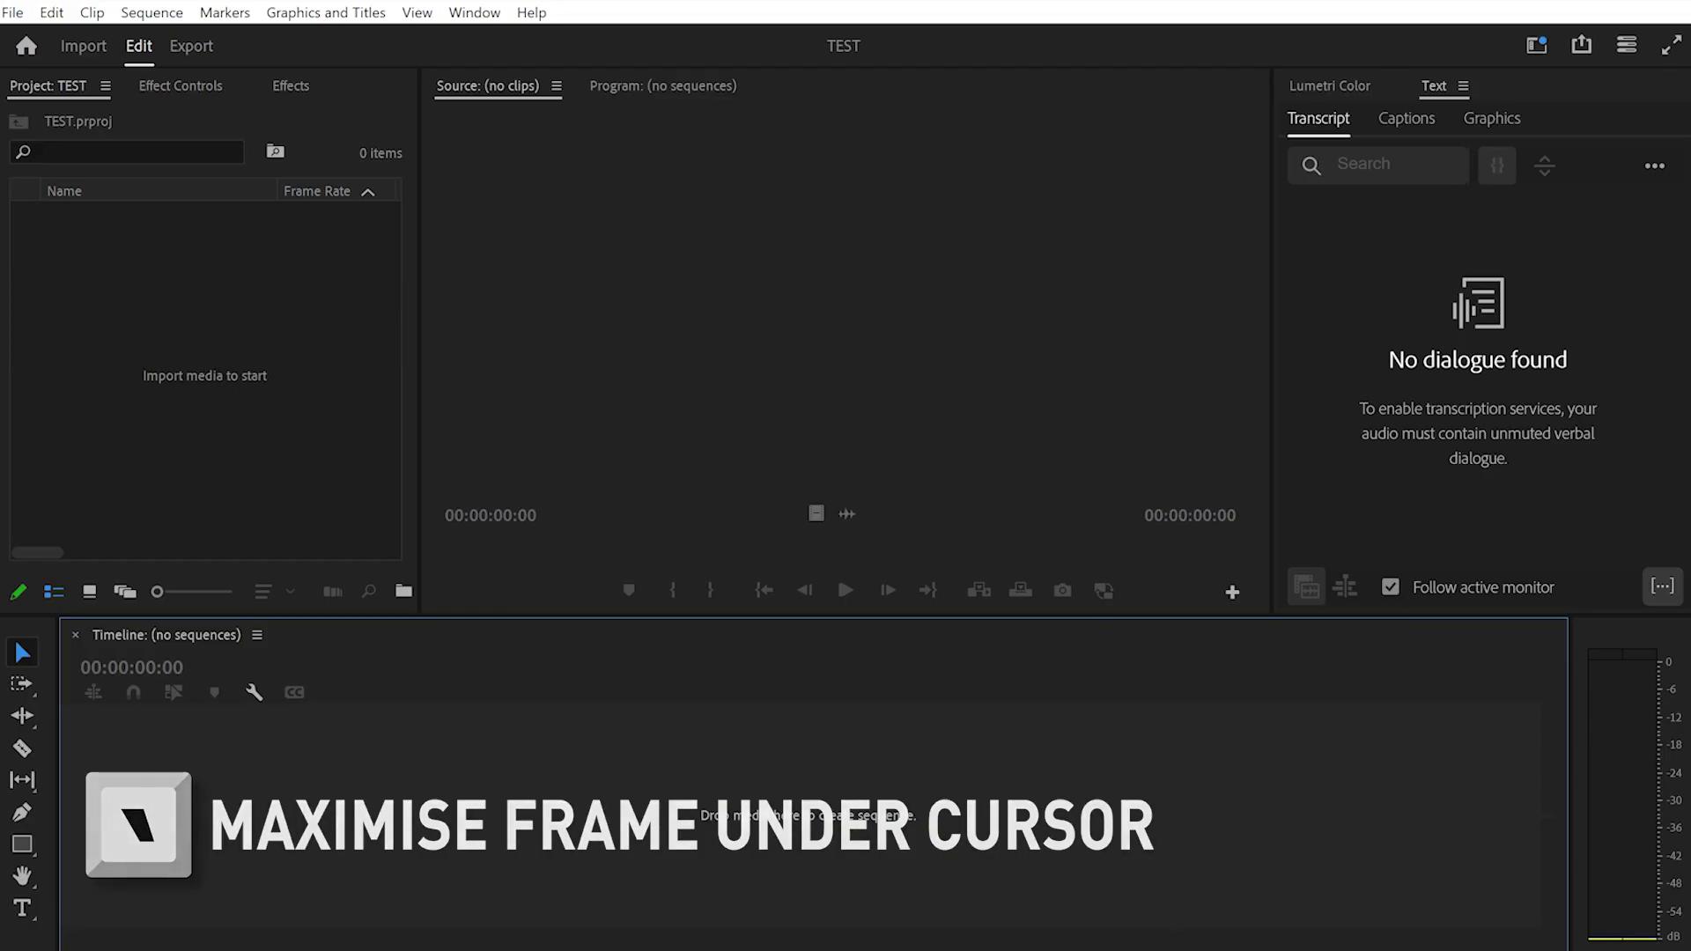
key(grave)
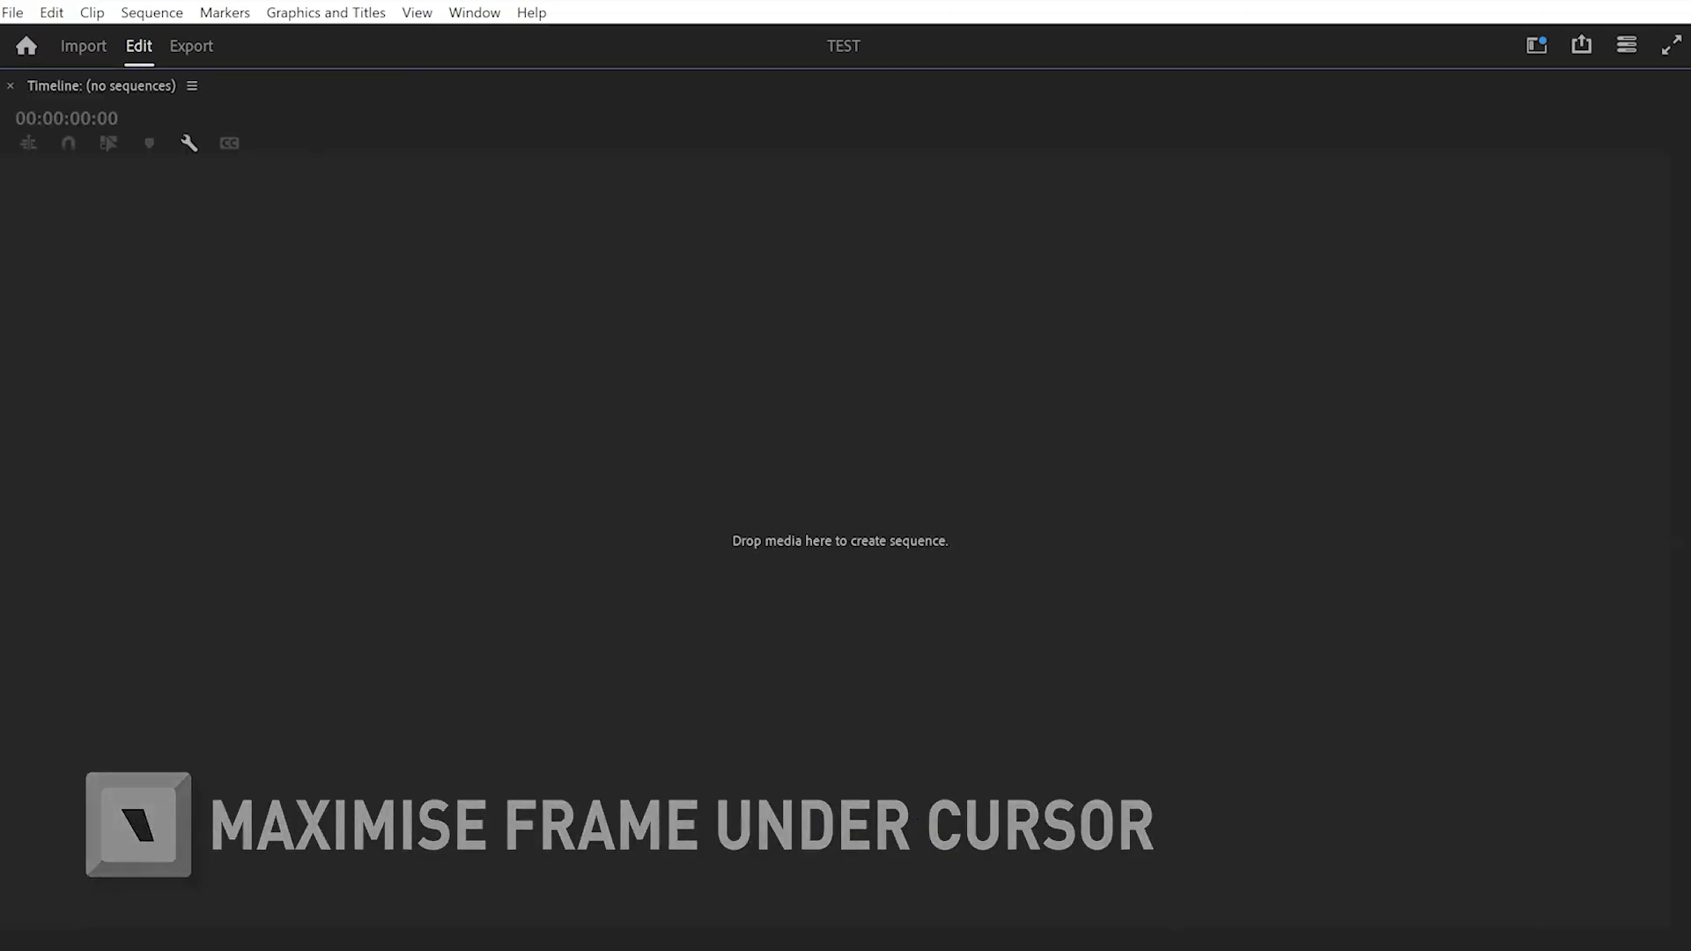
Restore the full panel layout, focus the Project panel and maximise it.
key(grave)
key(shift+1)
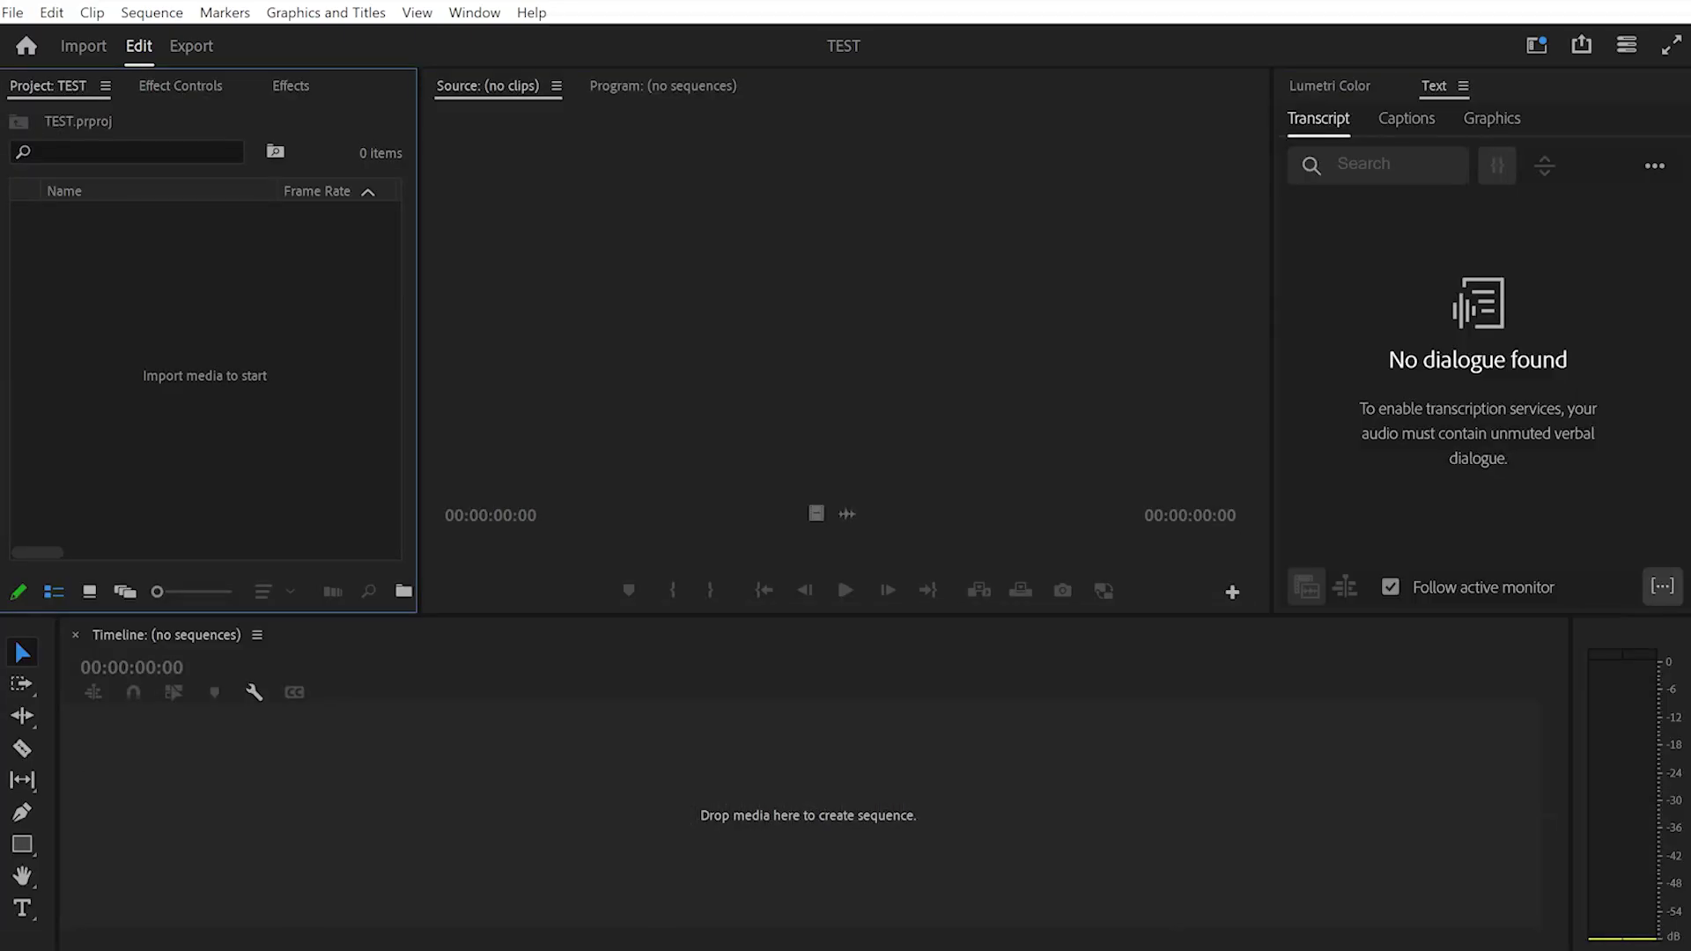
key(grave)
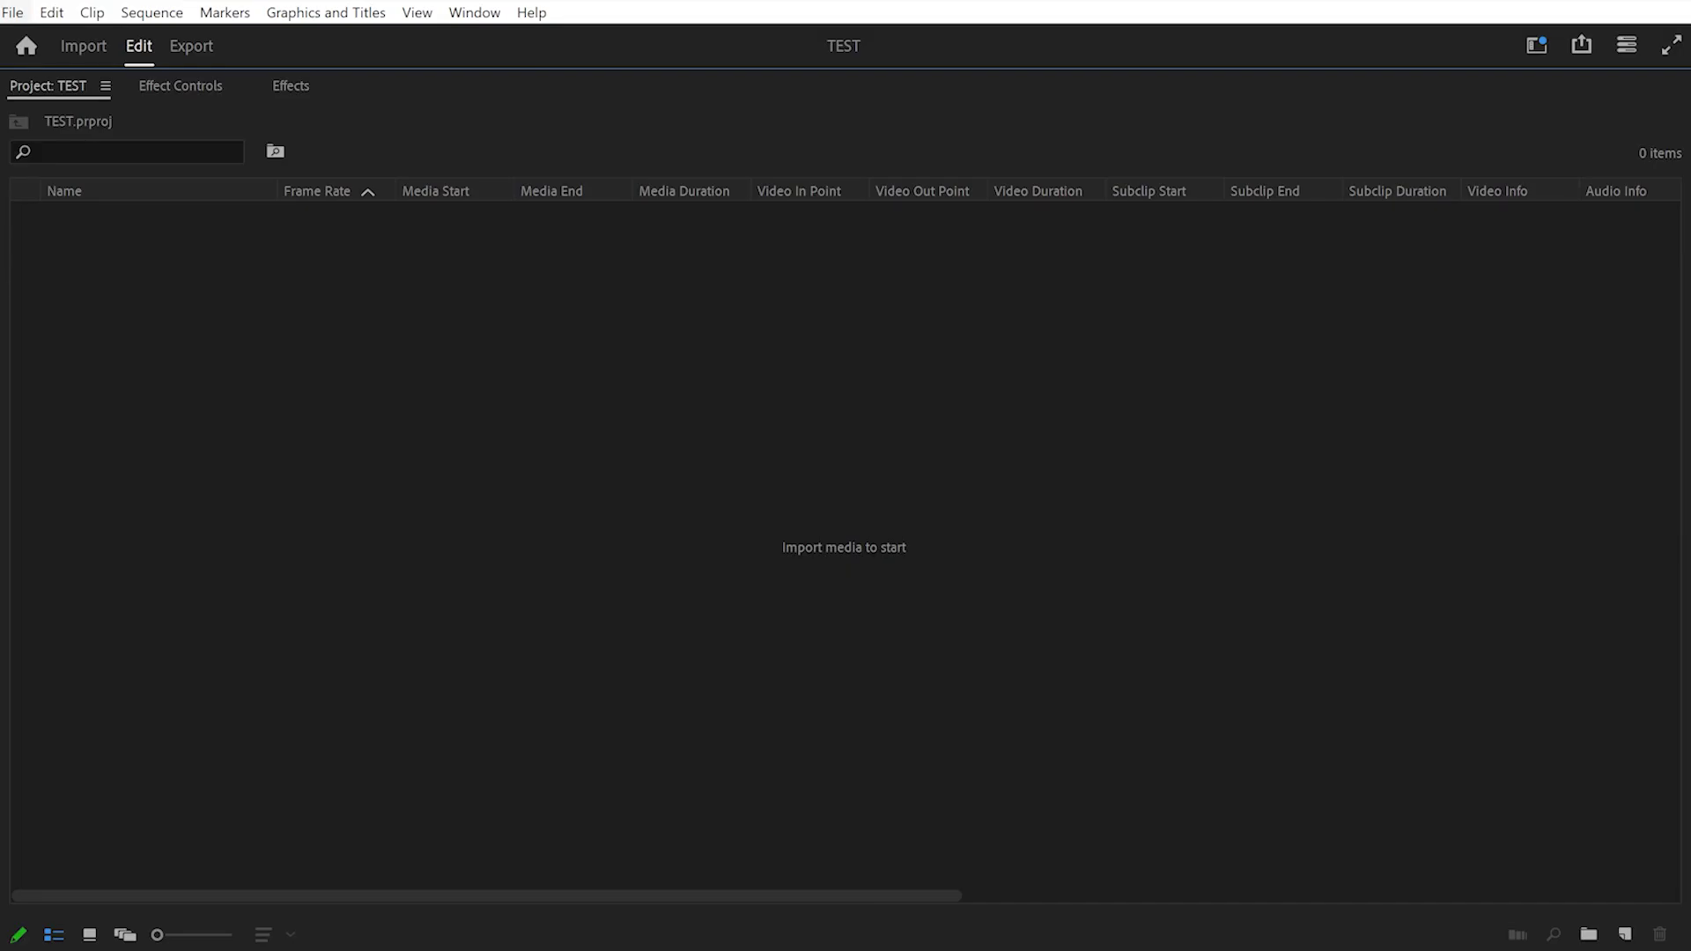
Examine the available import commands and the TEST folder's contents in the Import dialog without importing anything.
click(12, 13)
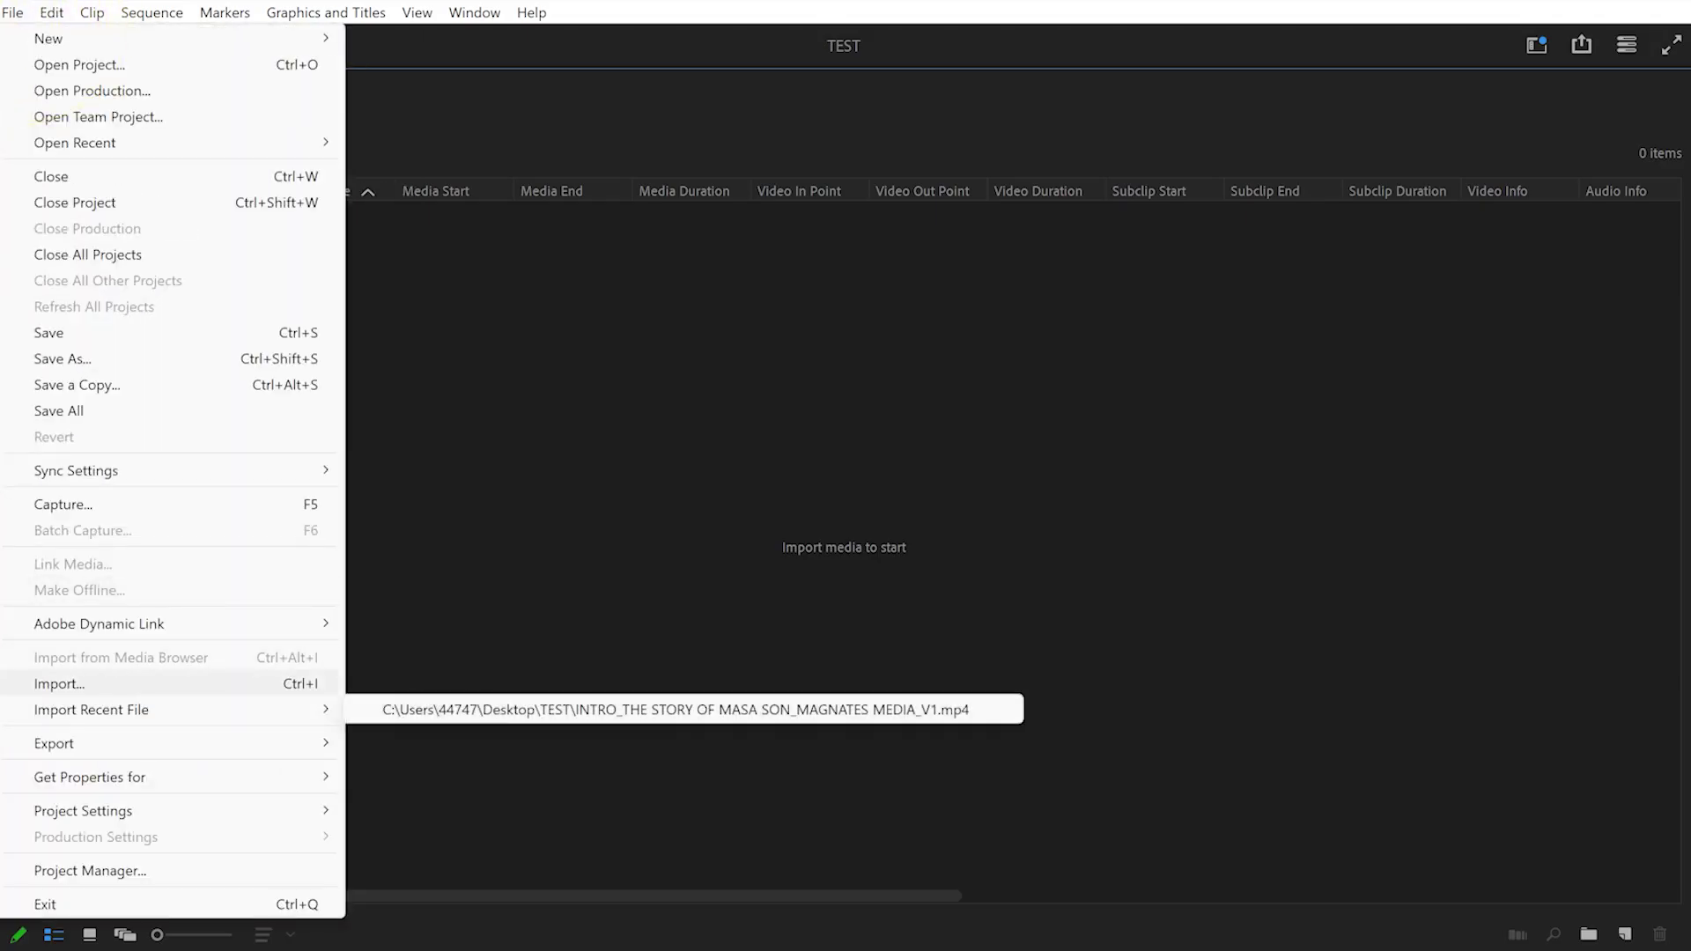
key(Escape)
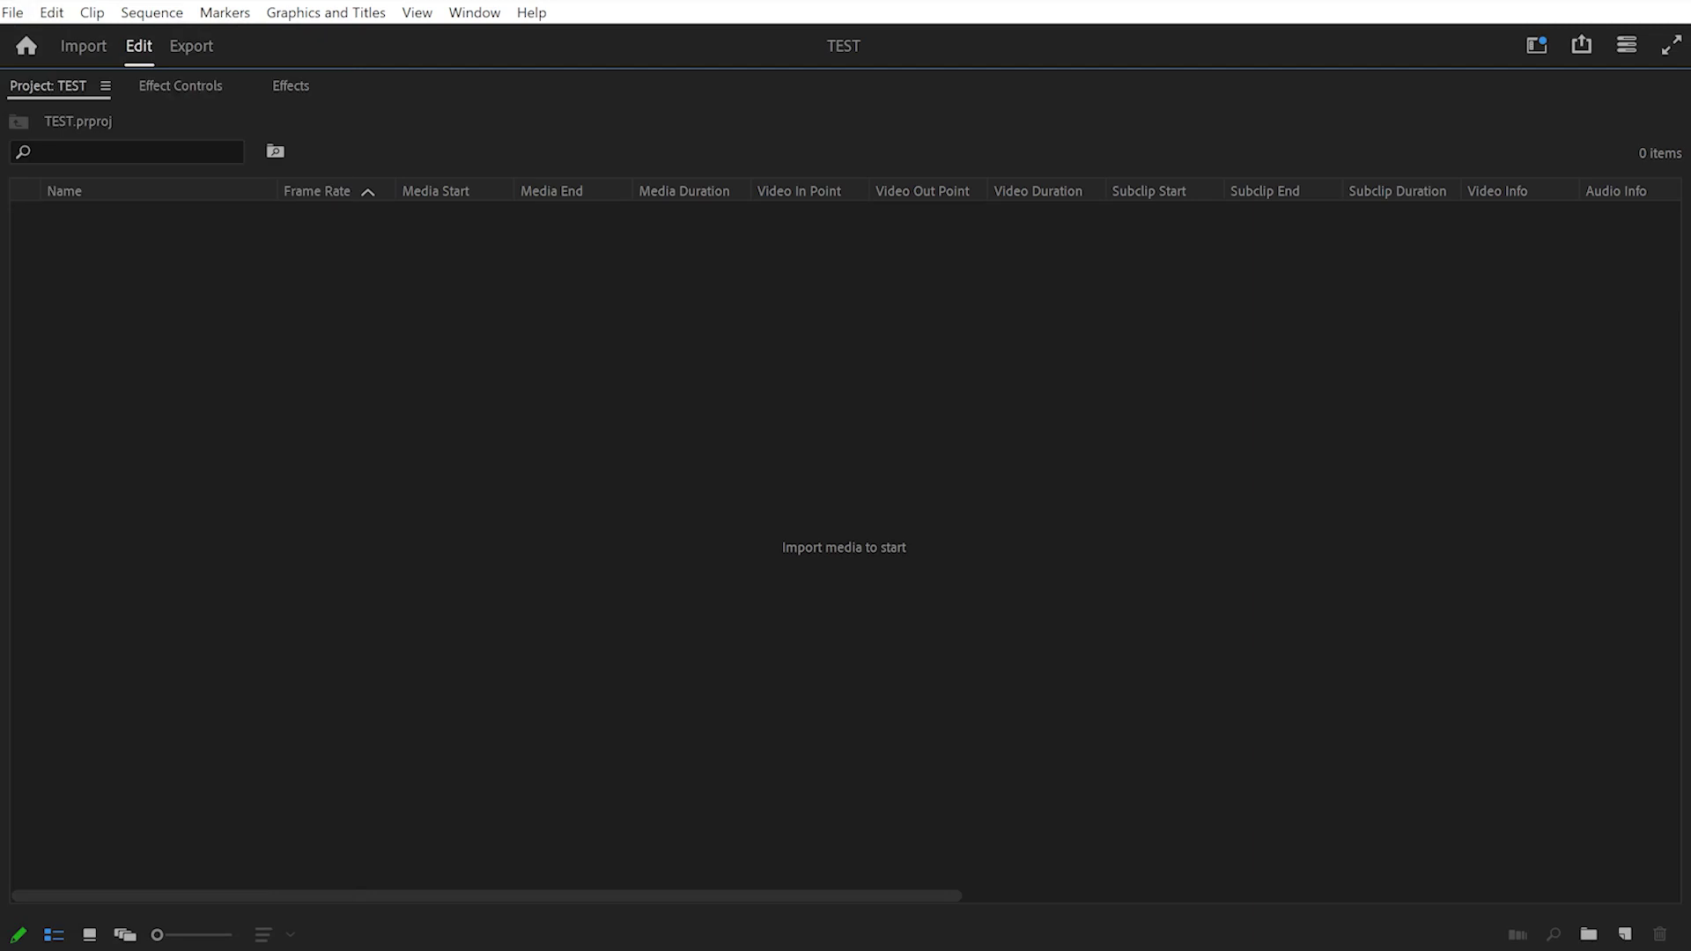
right_click(601, 526)
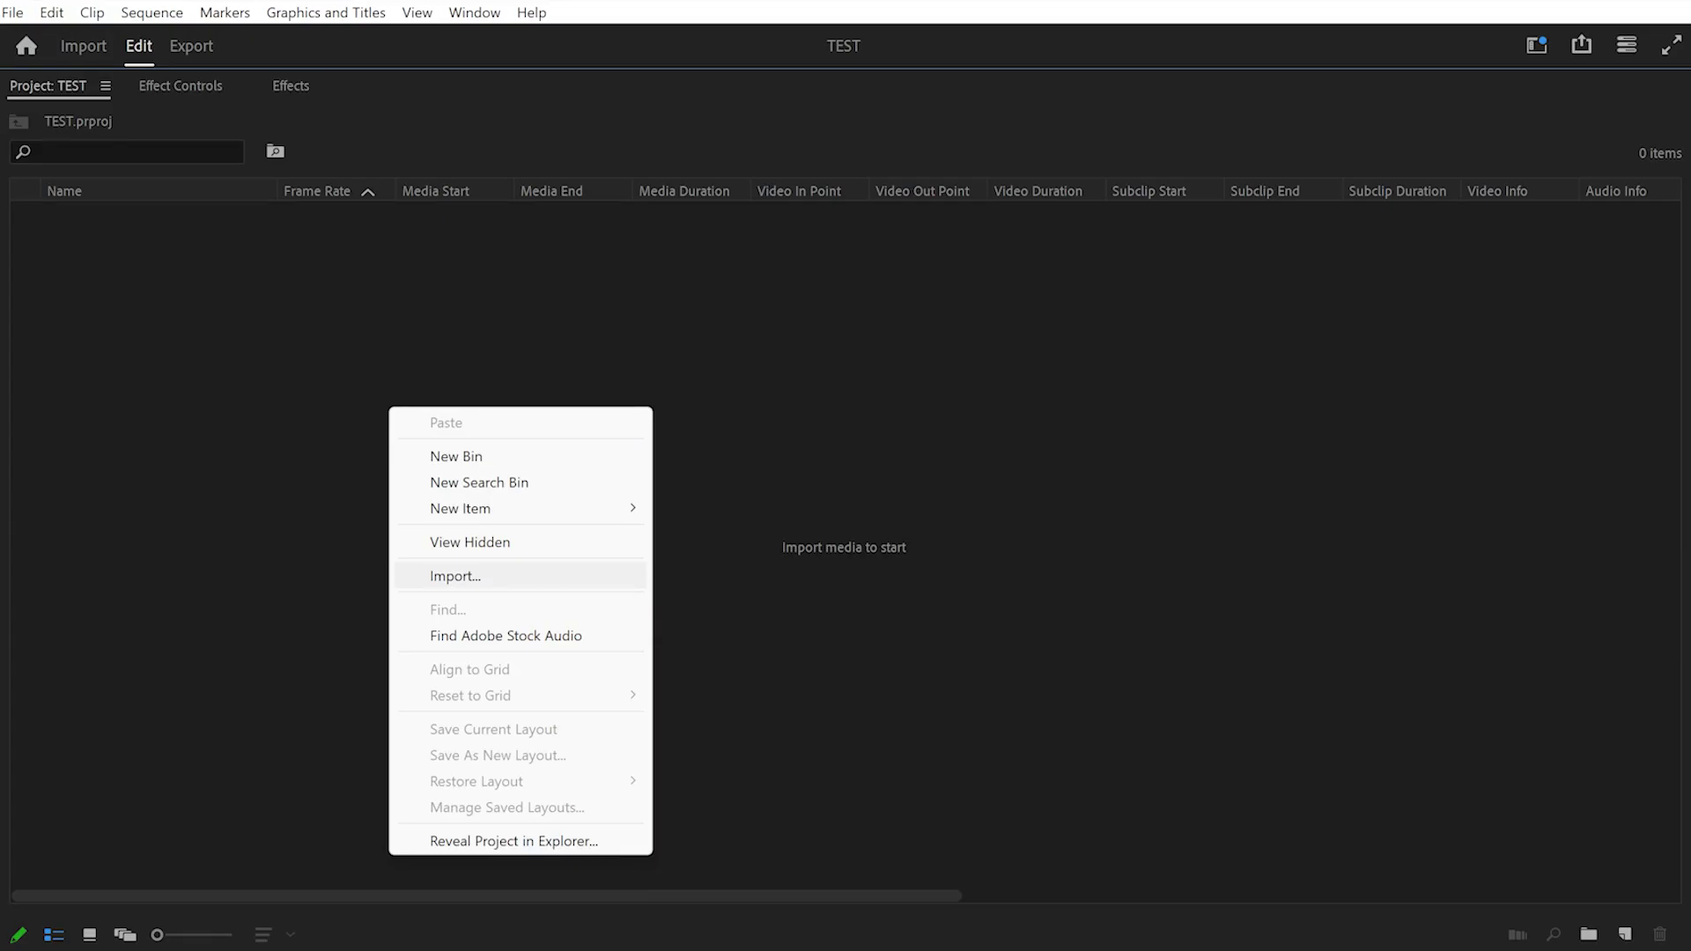
key(Escape)
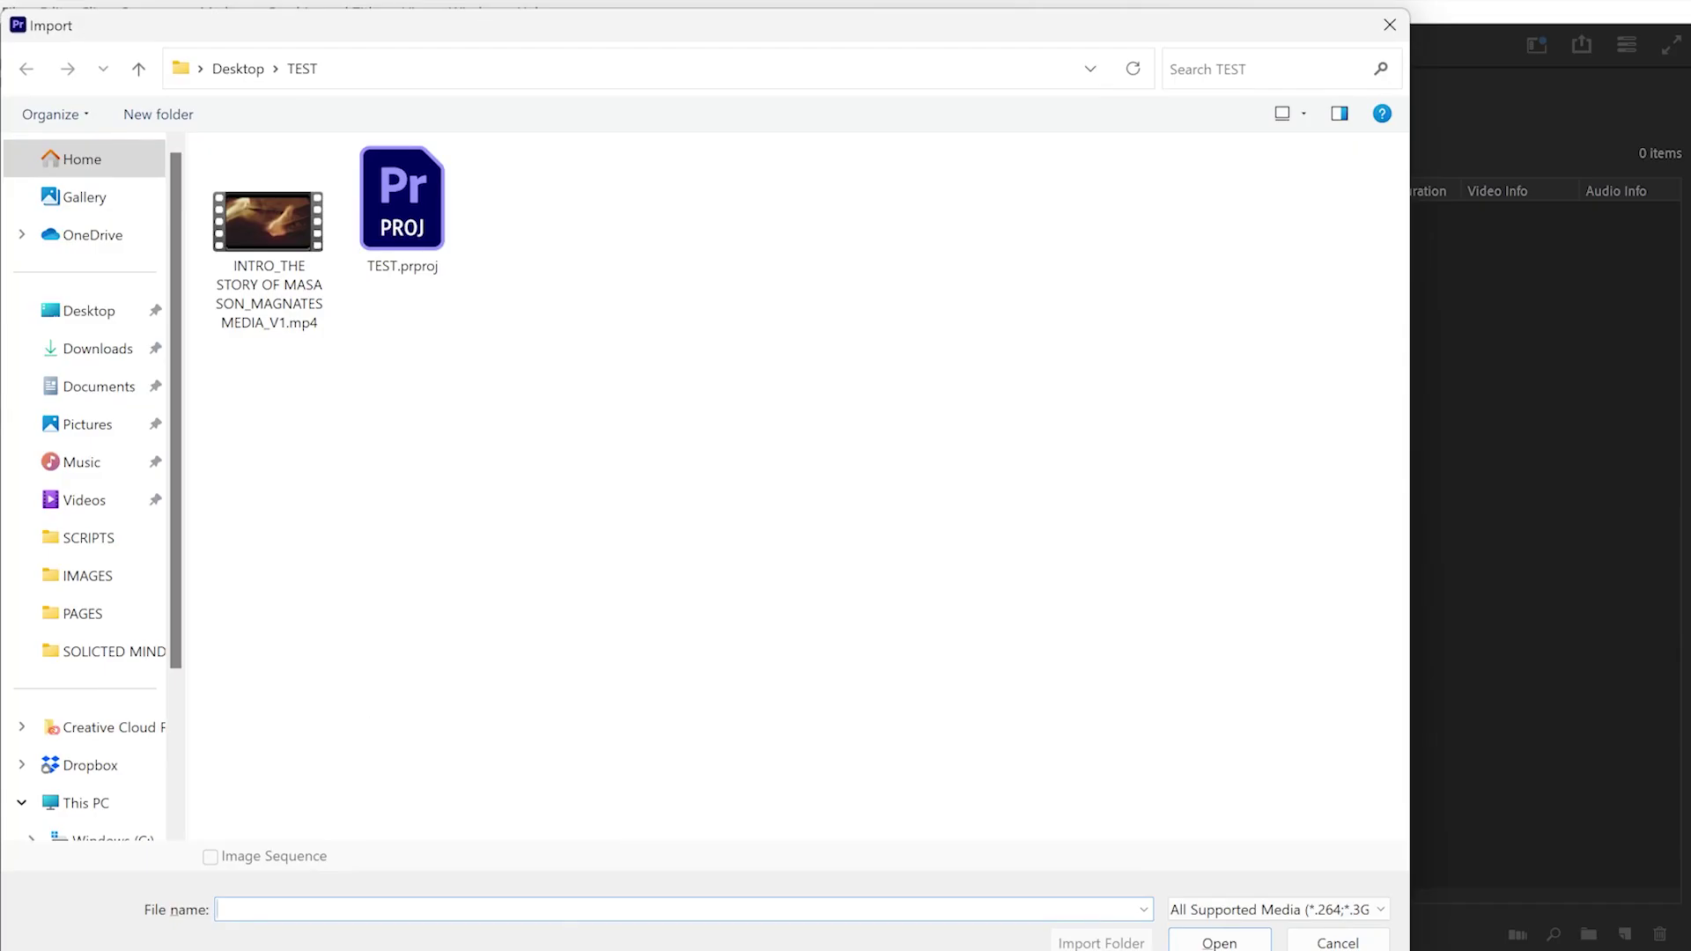
click(269, 236)
click(1338, 941)
Switch to the TEST folder in File Explorer and import INTRO_THE STORY OF MASA SON_MAGNATES MEDIA_V1.mp4 into the Project panel.
click(609, 950)
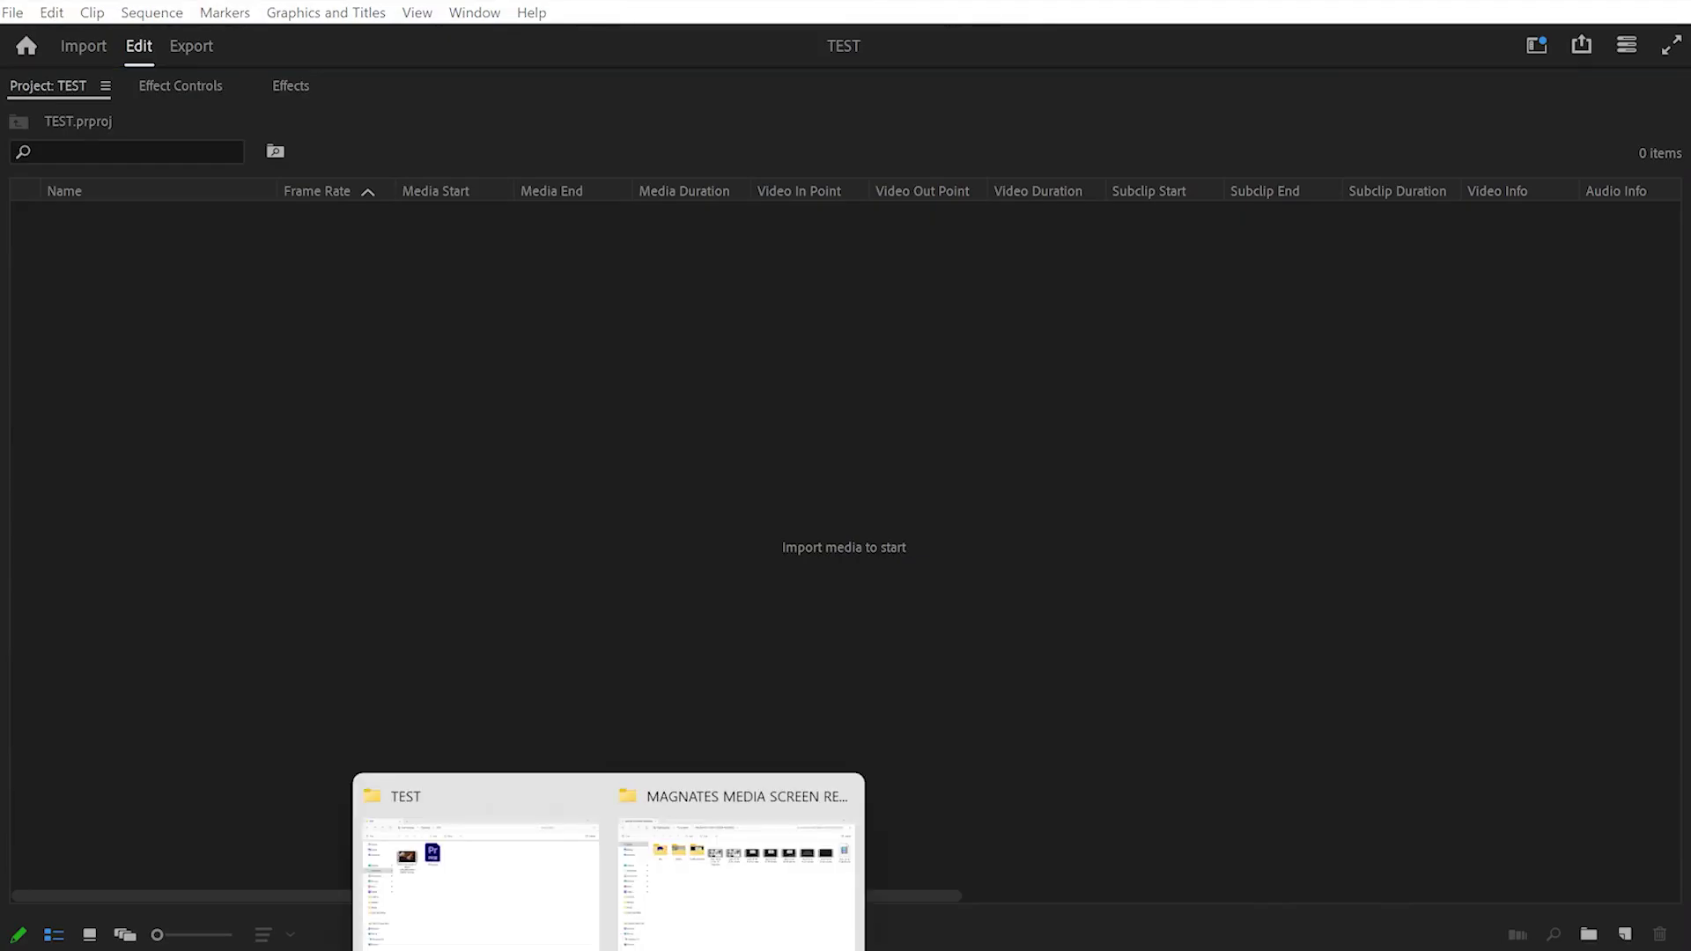
click(481, 883)
click(1614, 1)
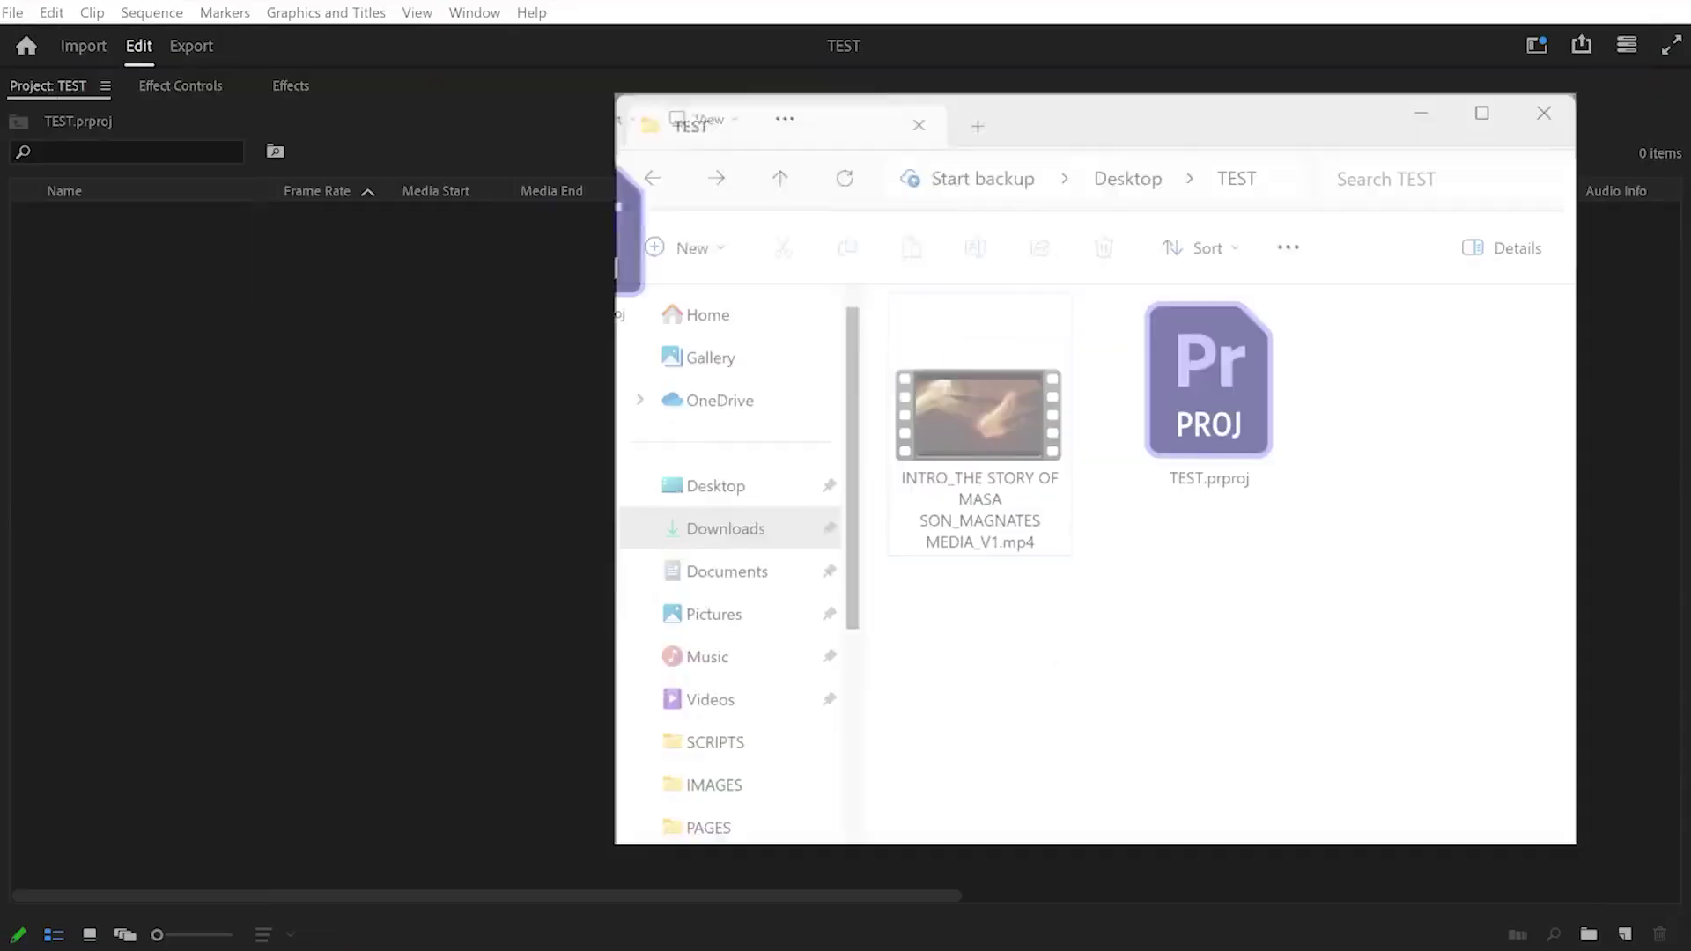
drag(1028, 396, 370, 370)
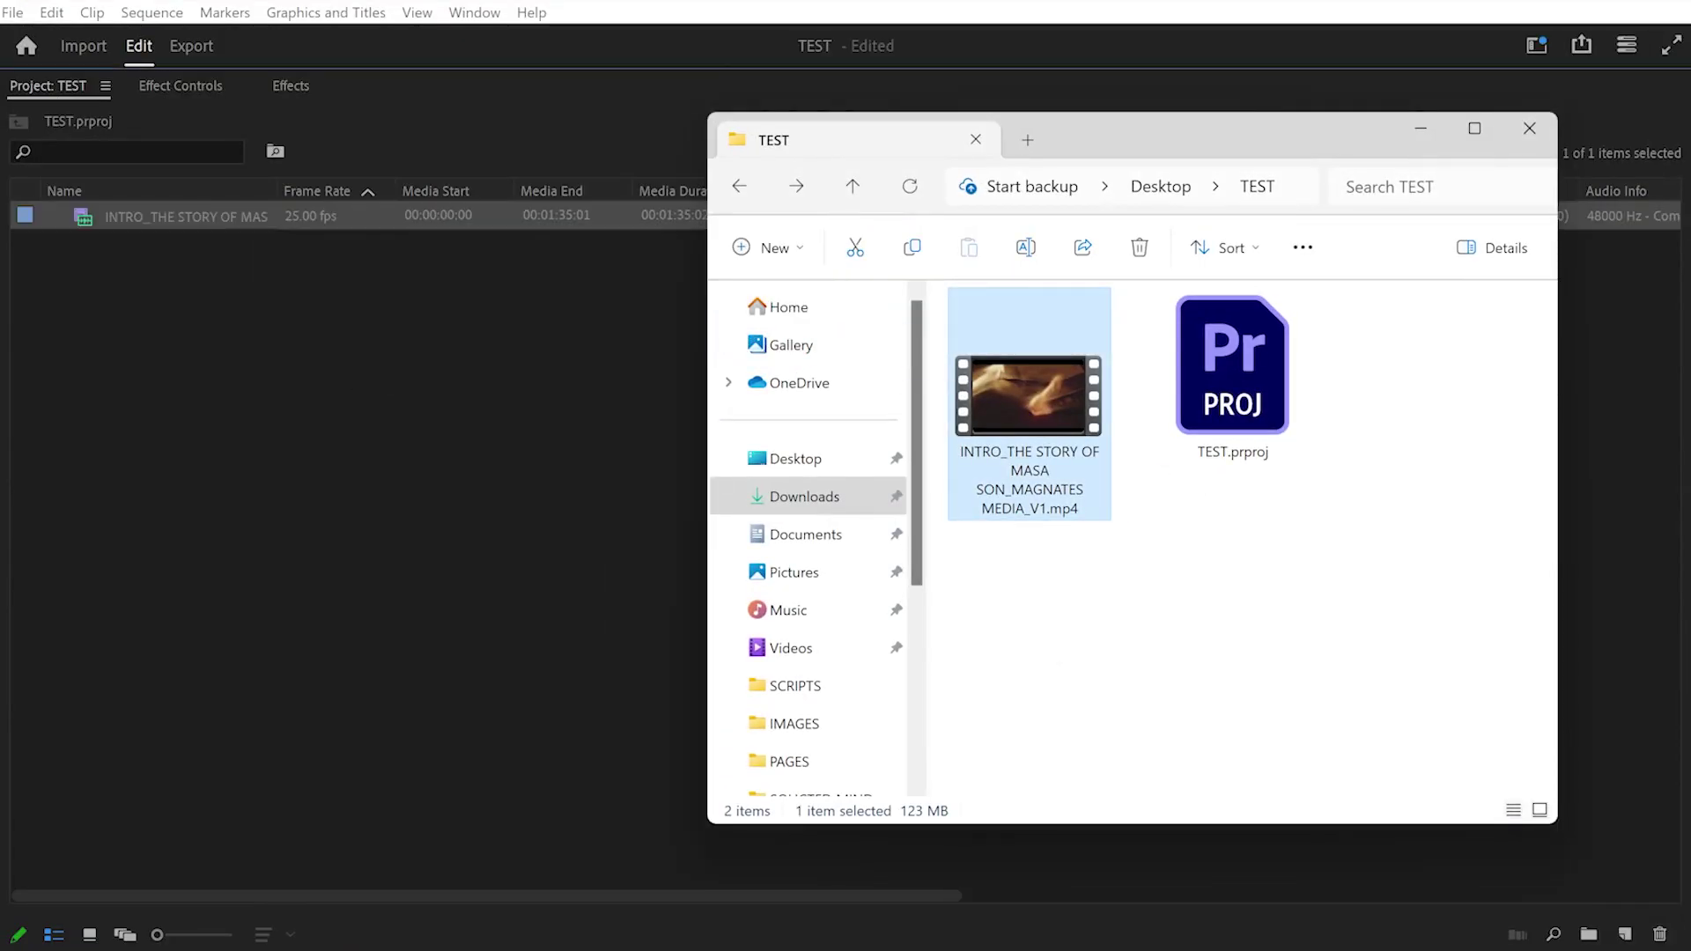
click(370, 374)
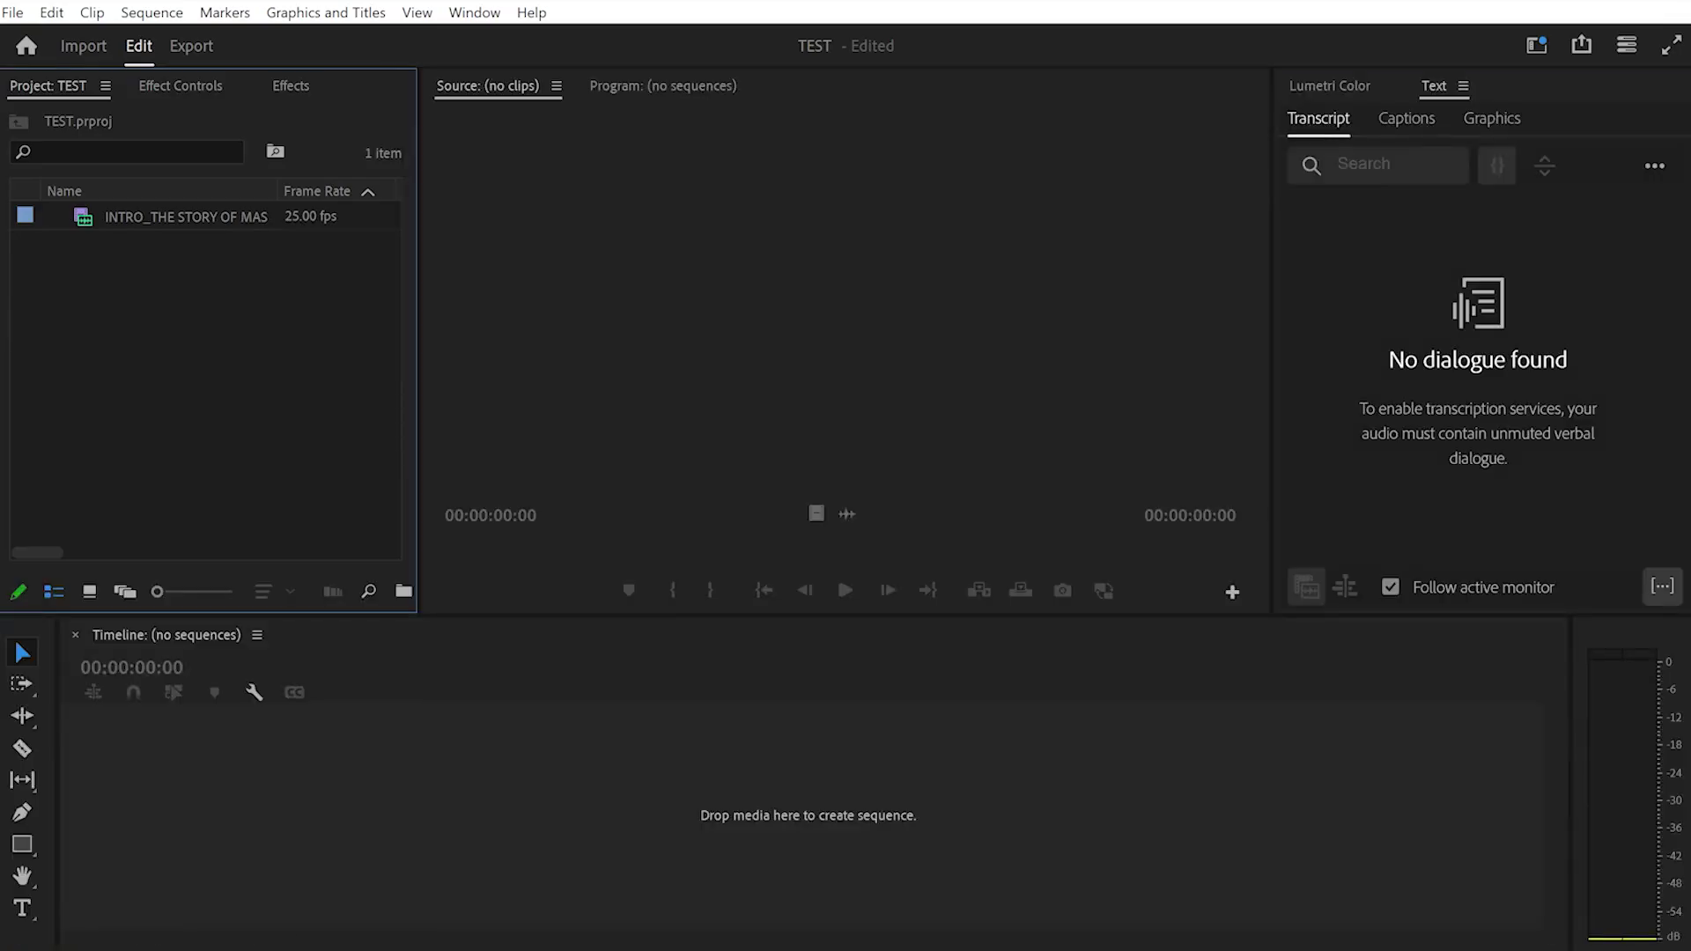
Load the imported video into the Source Monitor, scrub to 00:00:12:05, and compare it with the Program Monitor.
click(185, 216)
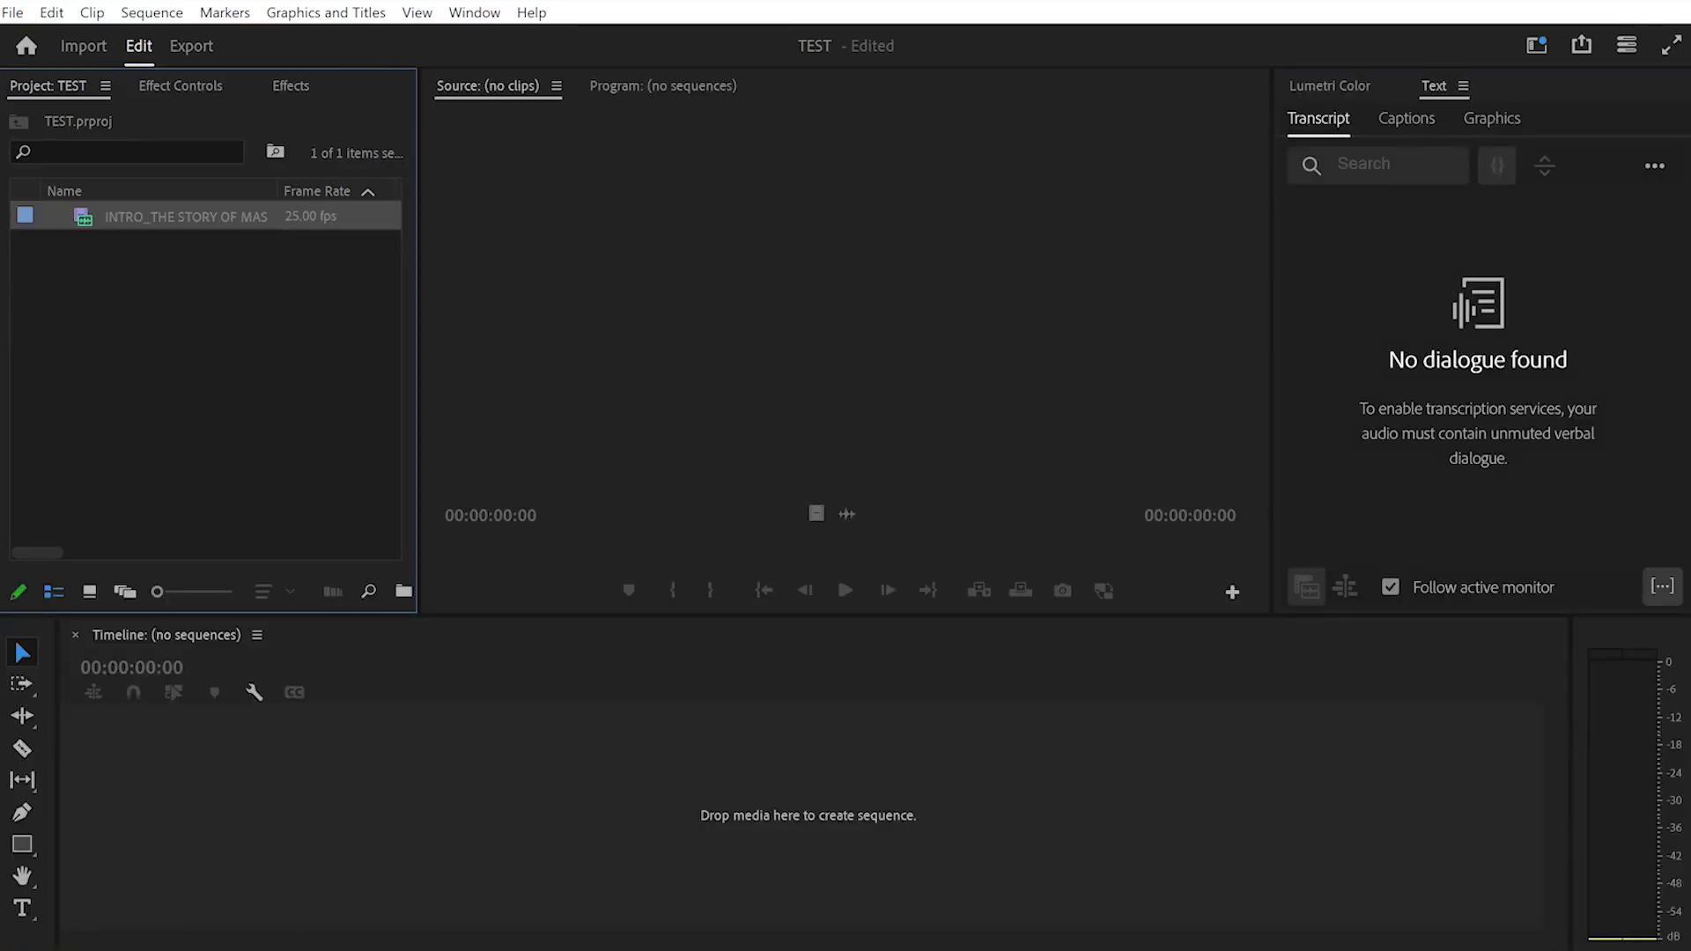
double_click(148, 212)
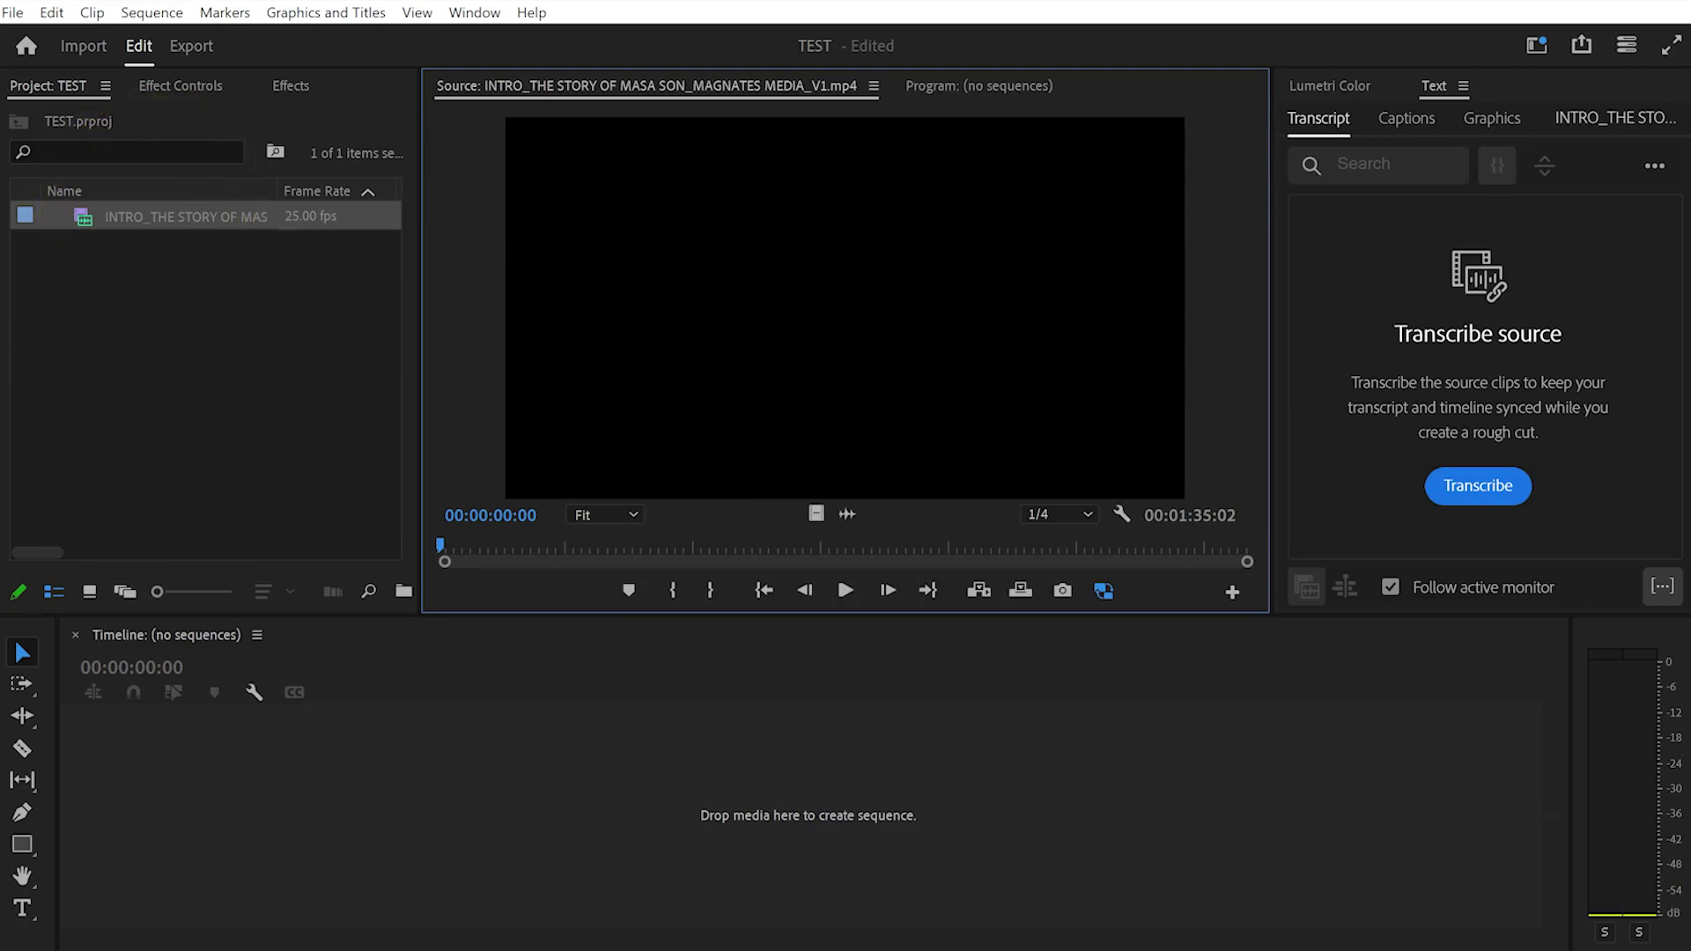
drag(440, 546, 540, 546)
click(979, 86)
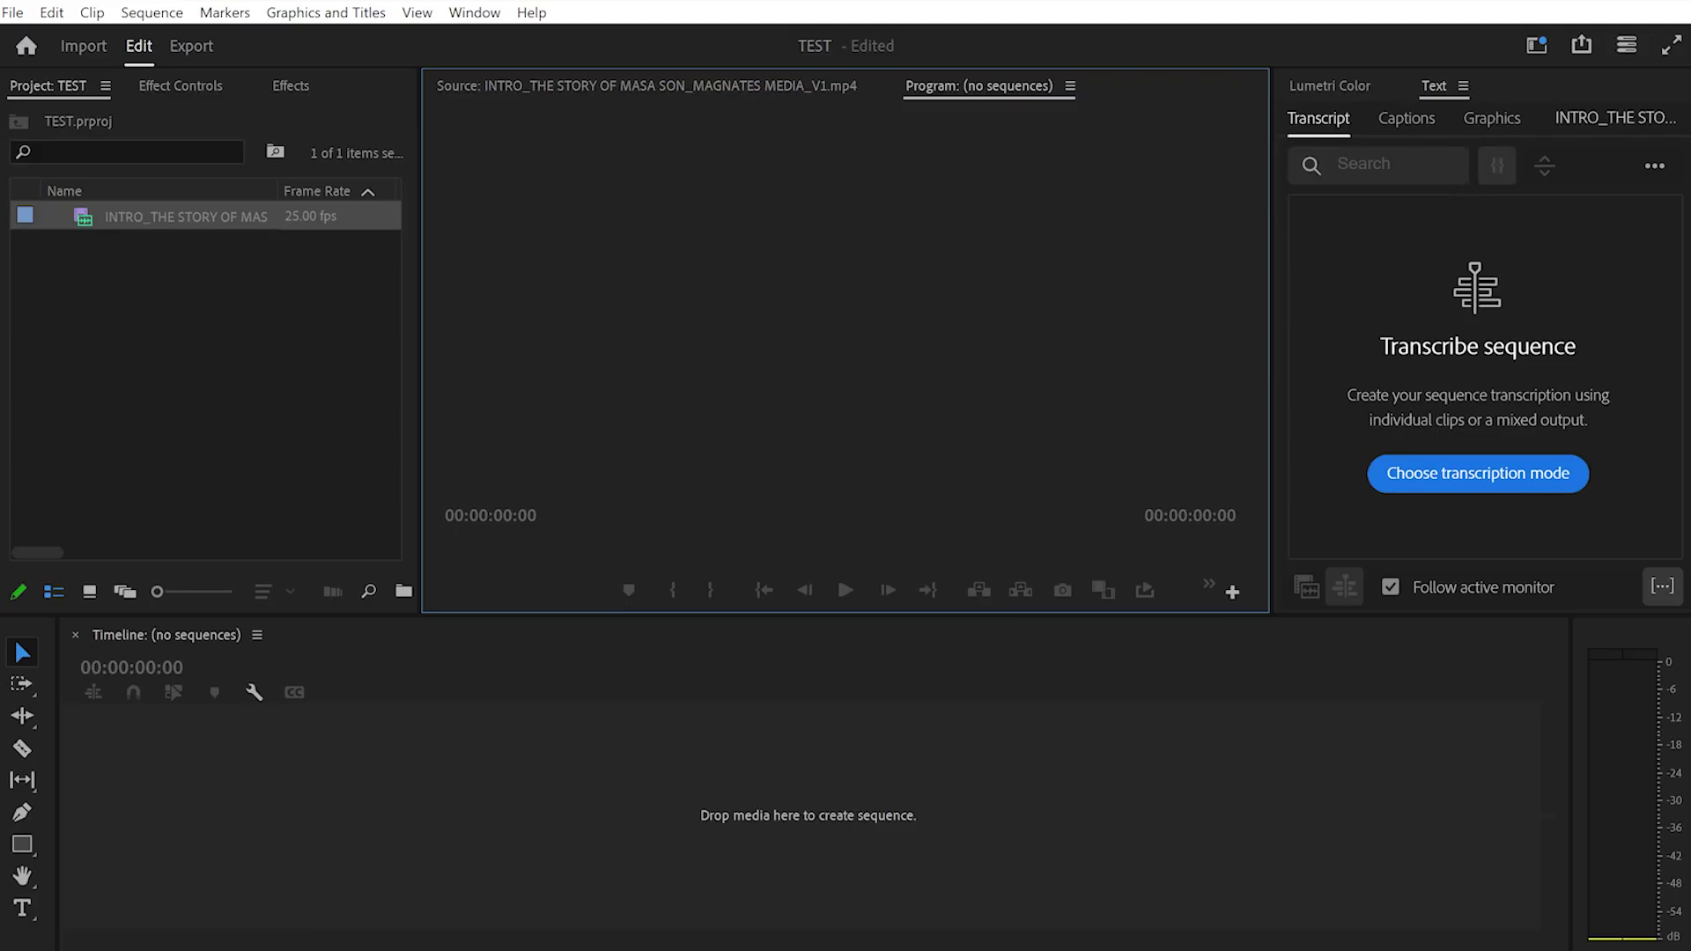
key(shift+2)
Create a sequence from the imported video by placing it in the empty Timeline panel.
click(148, 211)
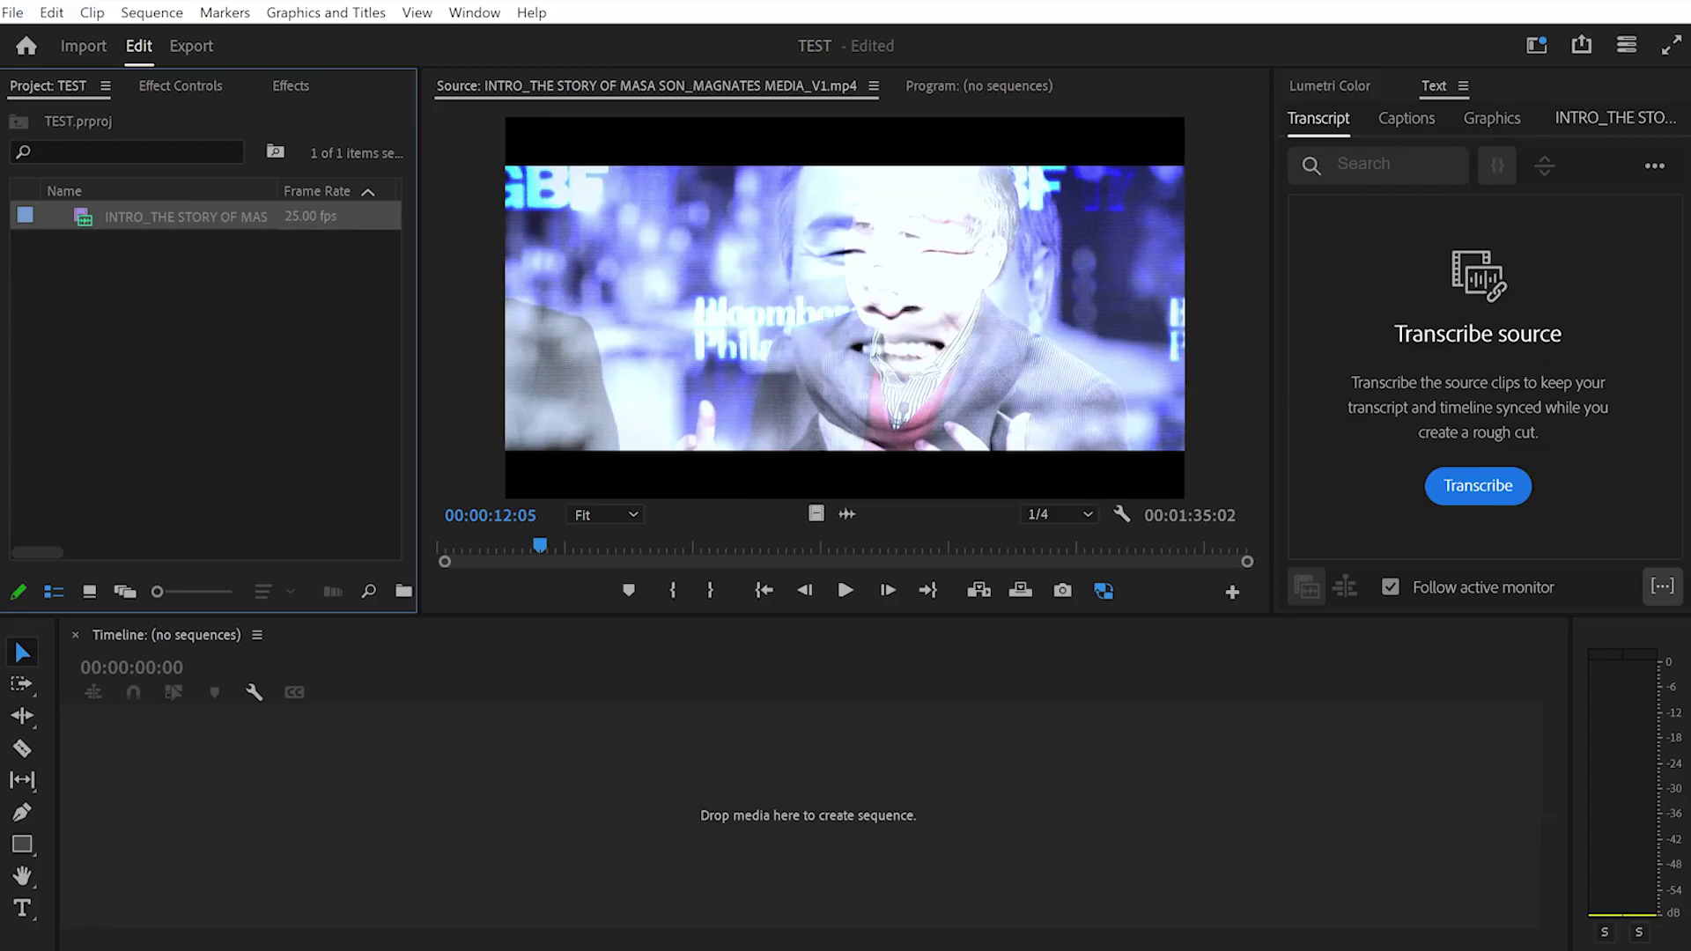
drag(148, 215, 490, 814)
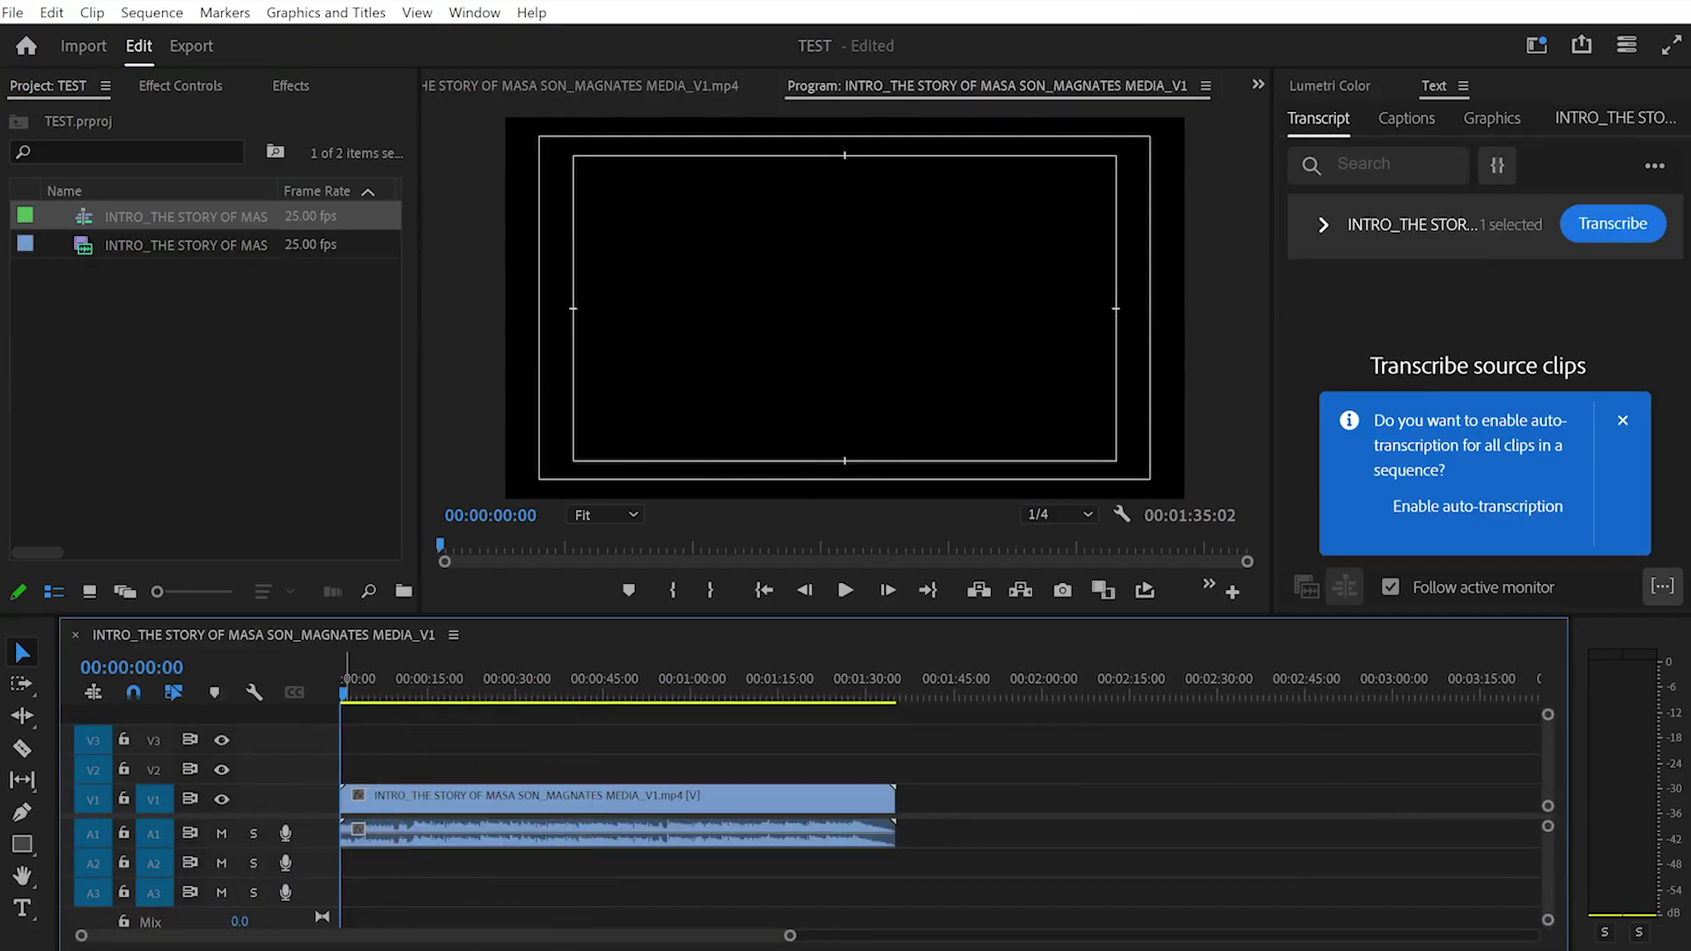
click(149, 352)
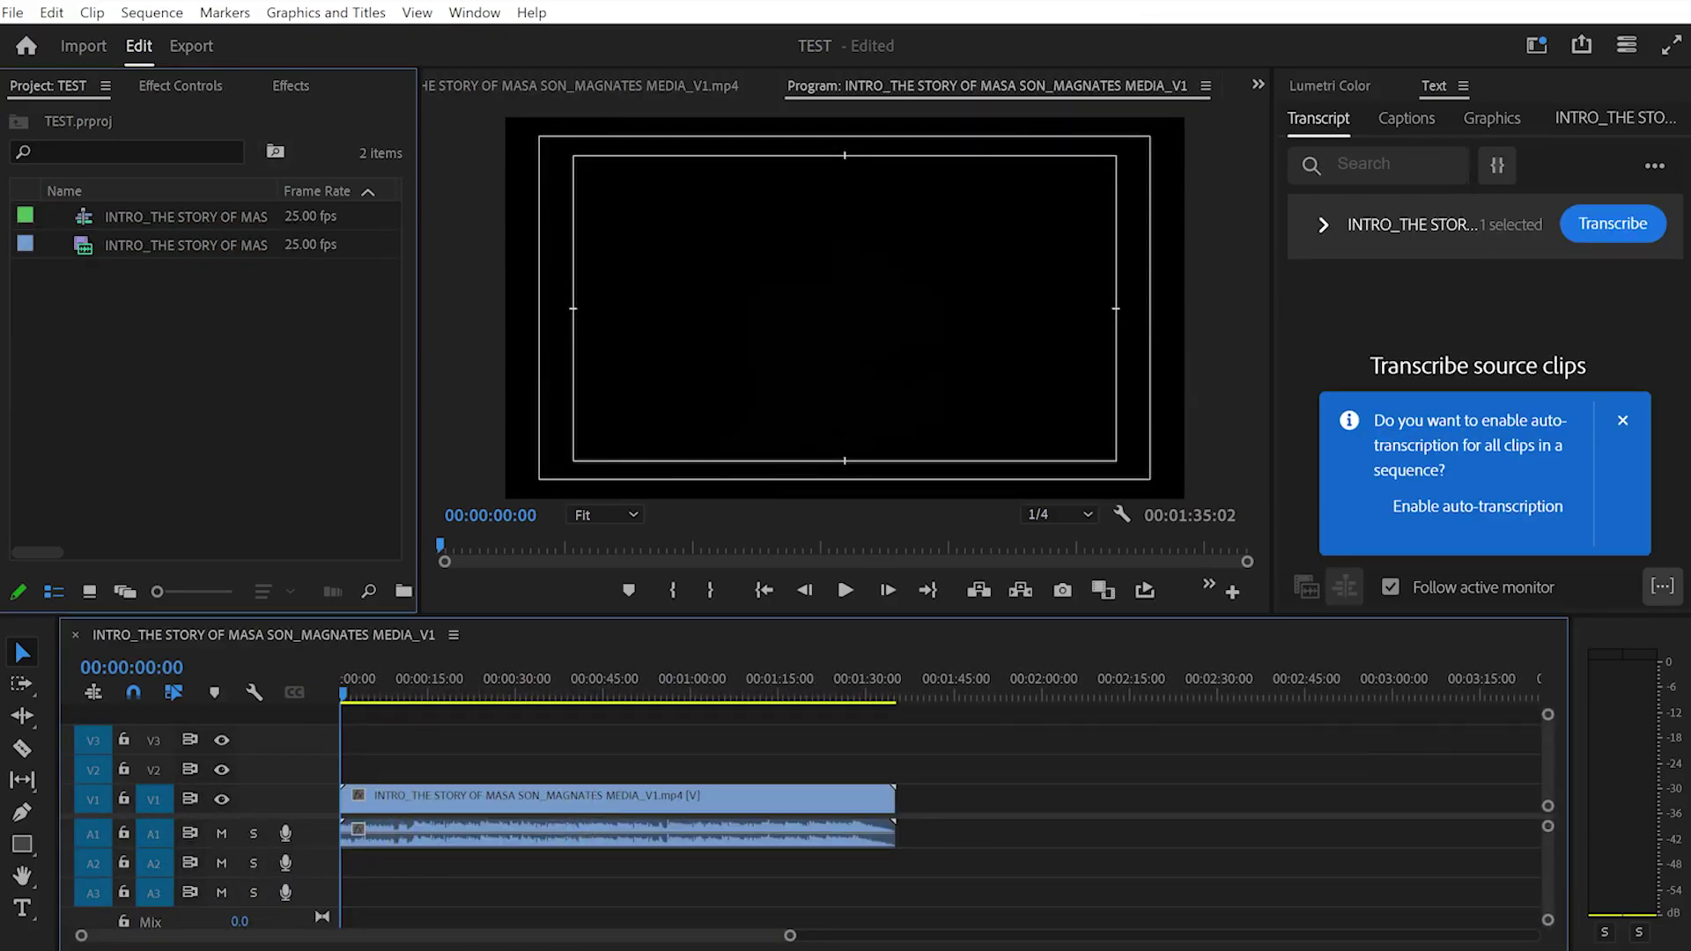
Rename the new sequence in the Project panel as SEQUENCE.
click(150, 217)
click(150, 217)
triple_click(150, 217)
text(SEQUENCE)
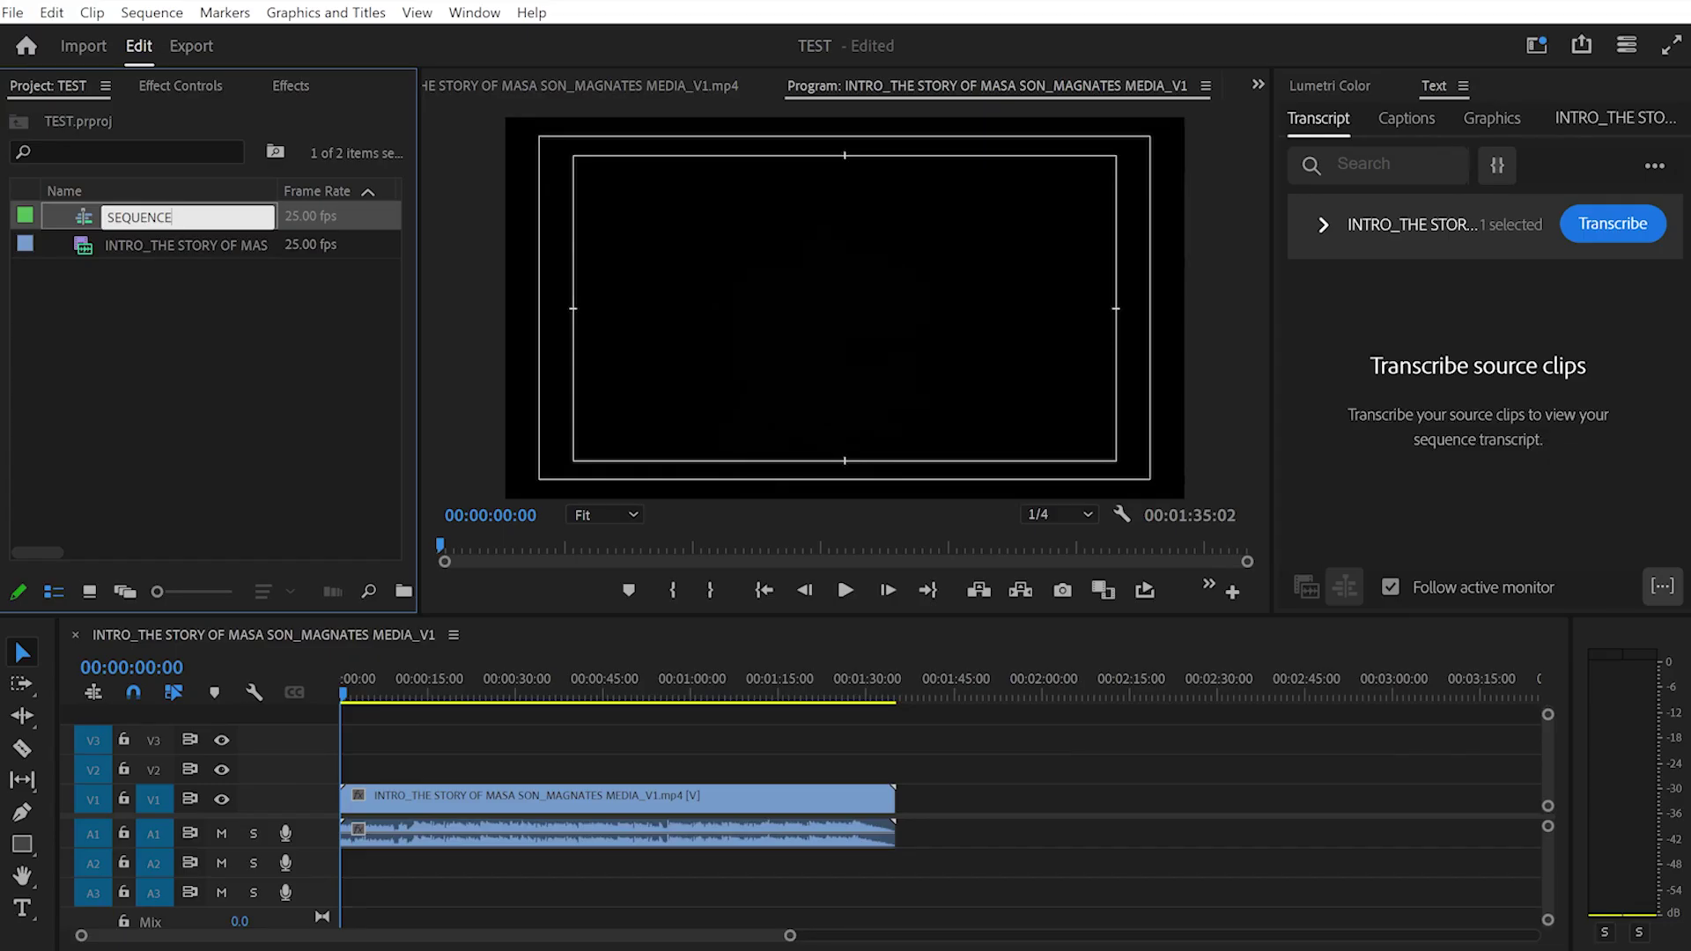
key(Return)
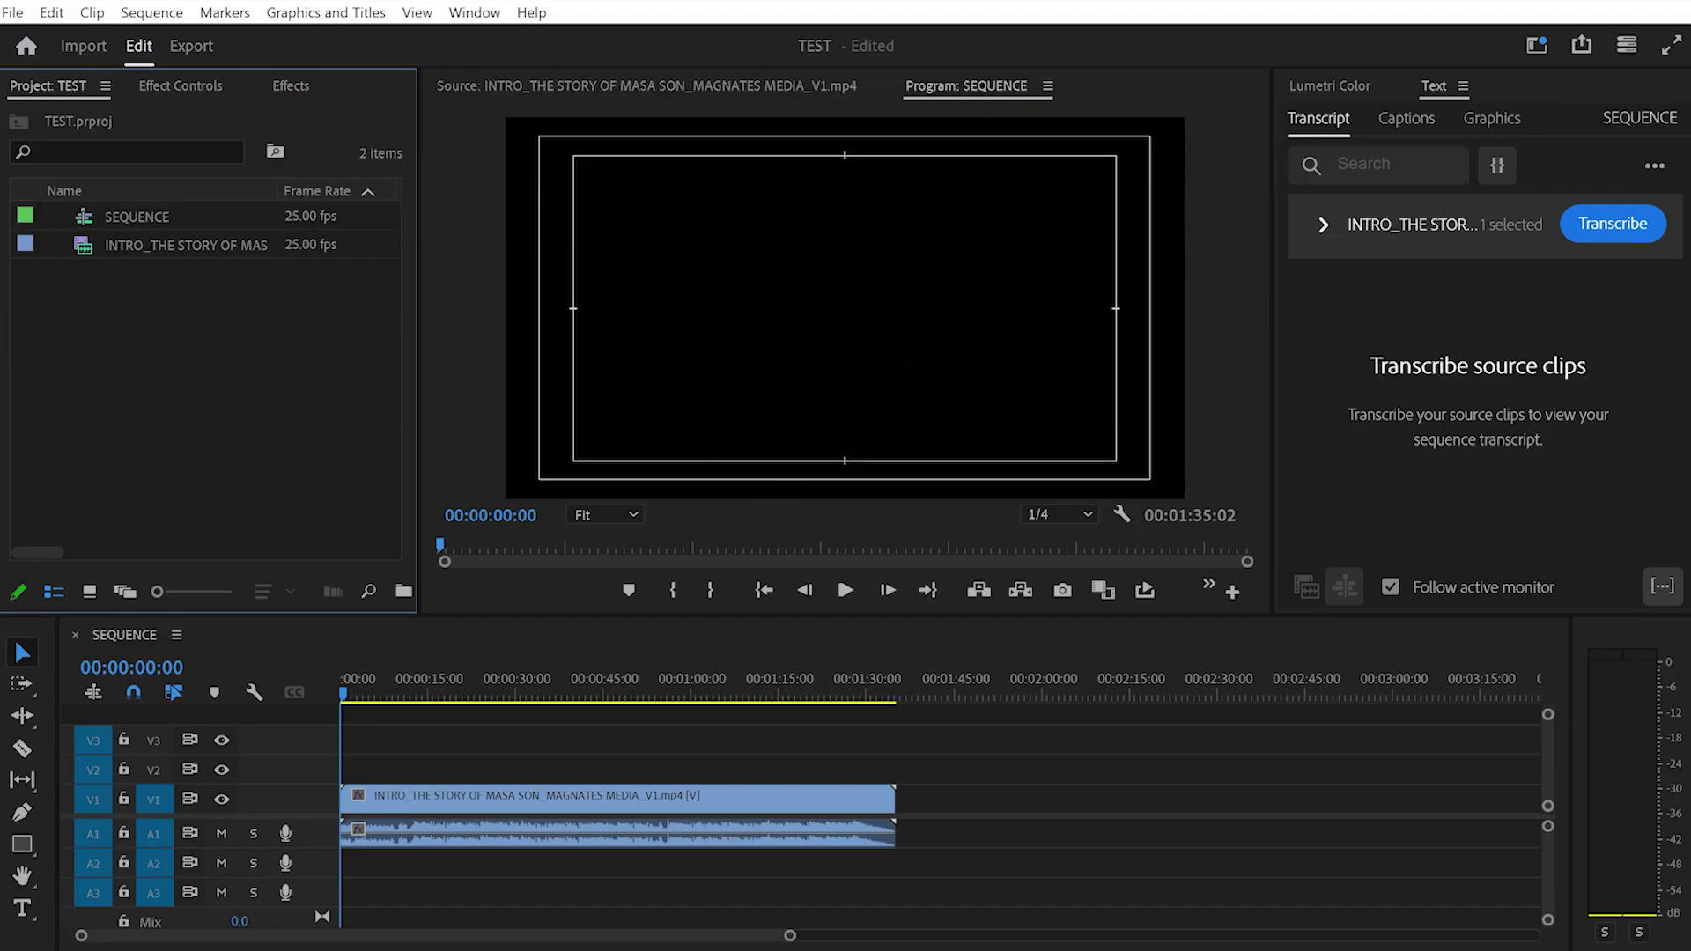
Play the sequence and scrub it to 00:01:08:04, comparing the Program Monitor's picture with the Source Monitor's.
click(127, 632)
click(844, 308)
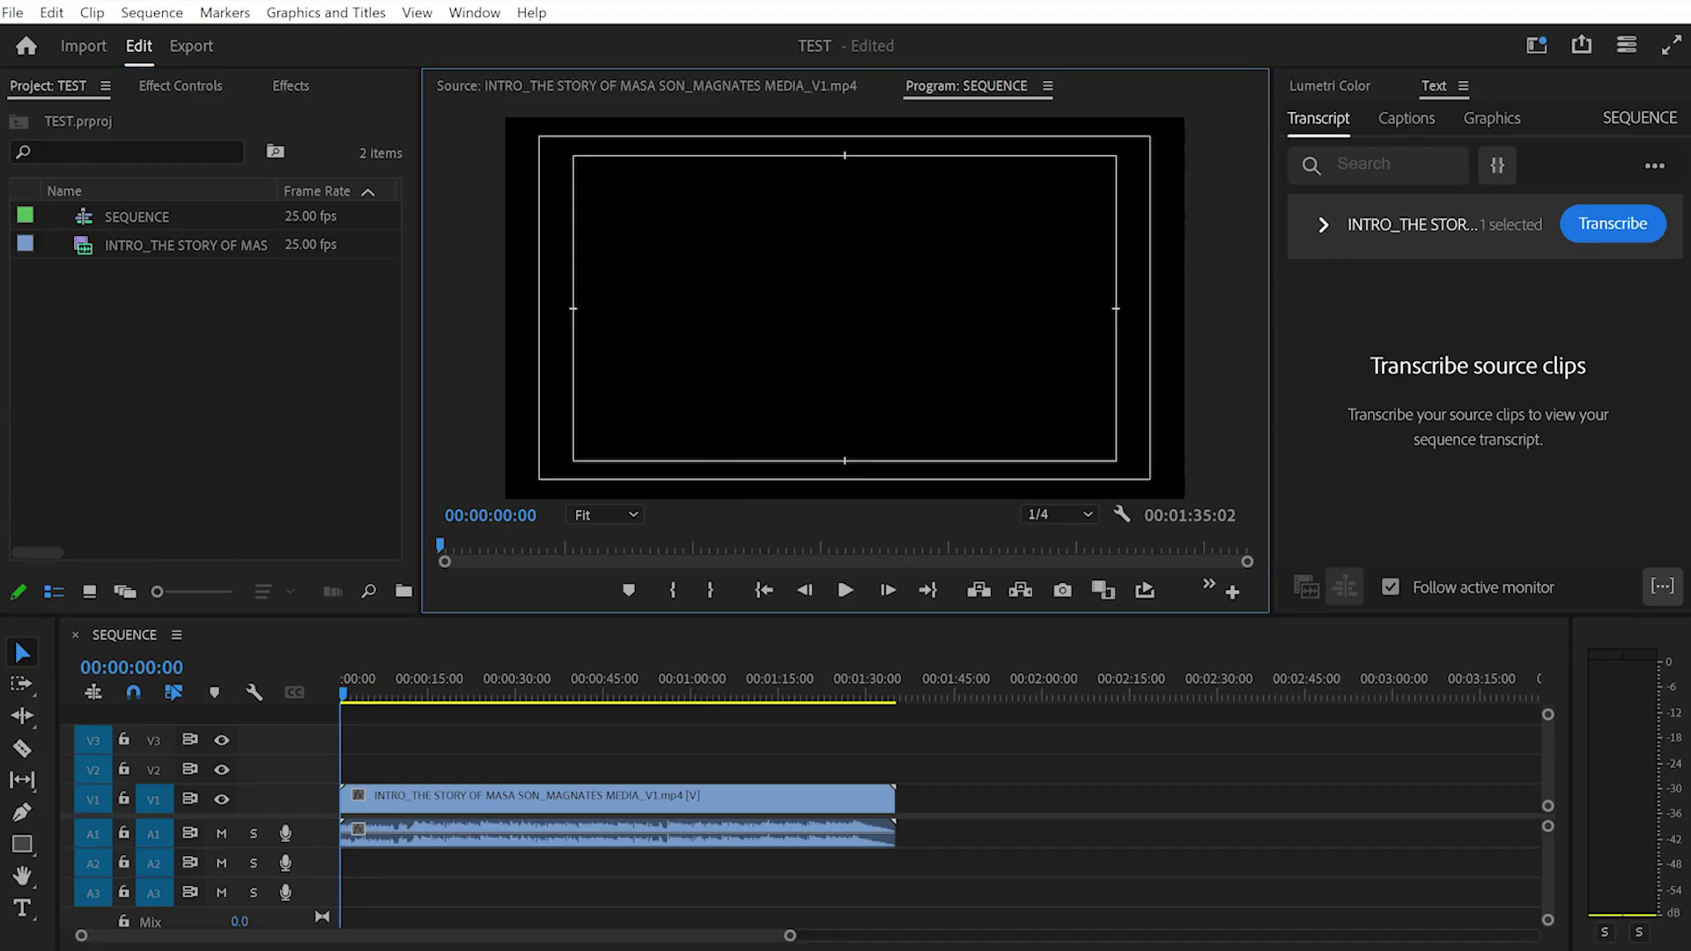
key(shift+3)
key(space)
drag(353, 694, 738, 694)
click(704, 85)
right_click(766, 300)
key(Escape)
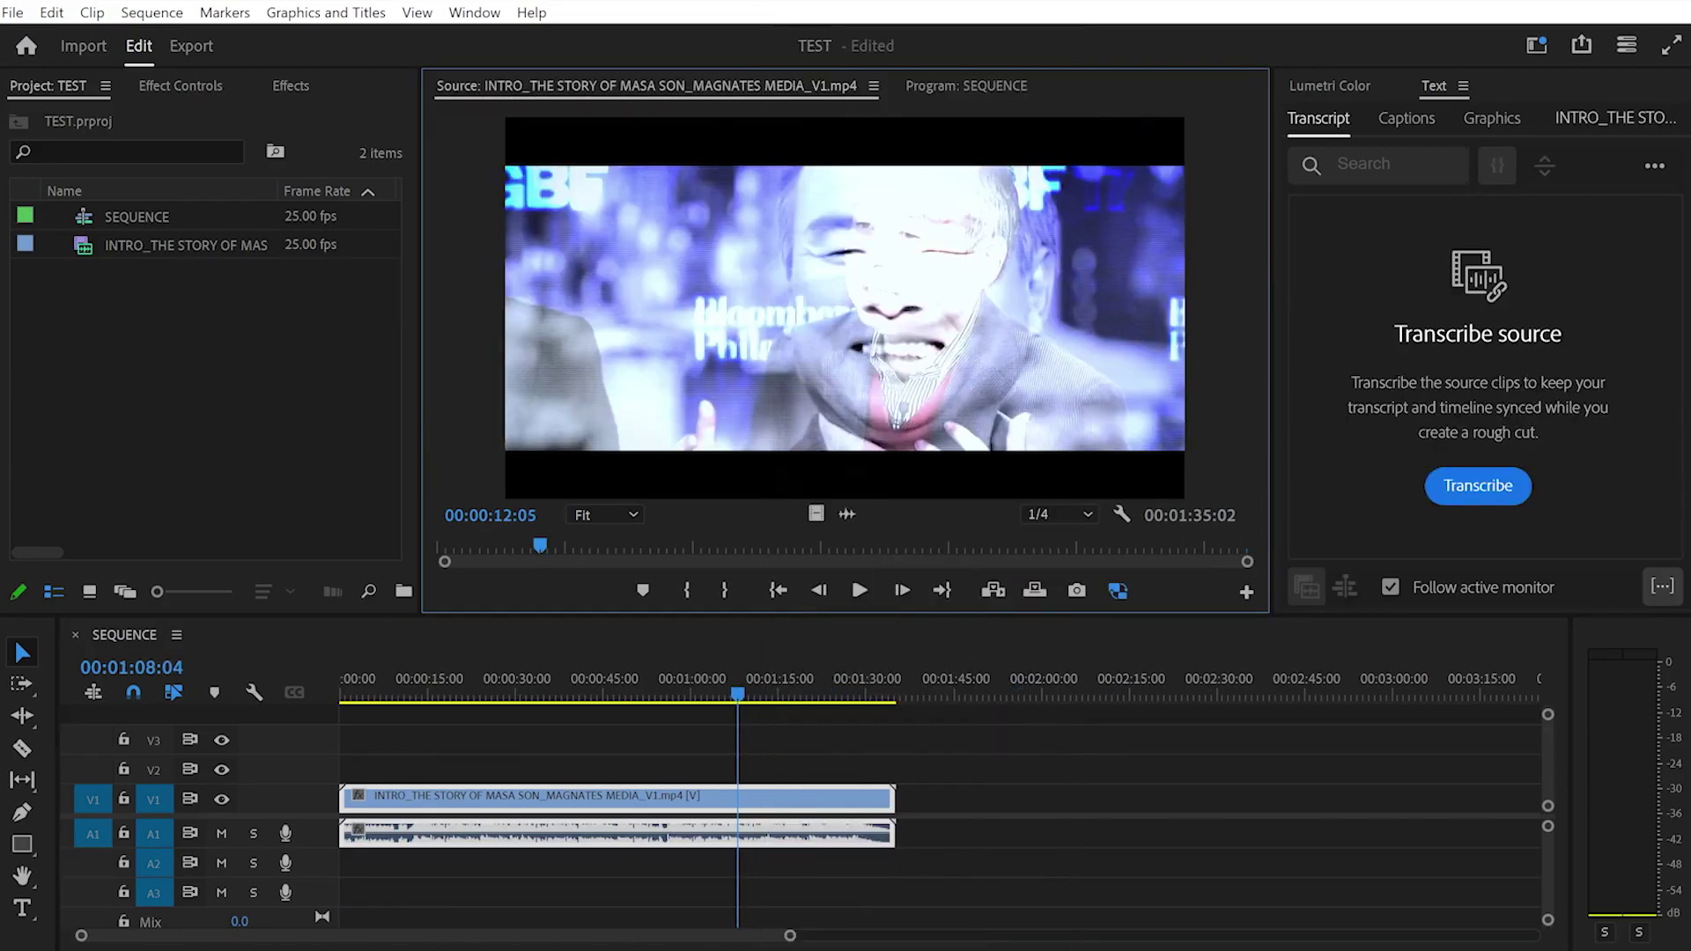
Append a second copy of the video to the sequence and scrub the source clip back to 00:00:00:00.
click(966, 85)
drag(185, 245, 900, 797)
mouse_move(738, 694)
mouse_down()
mouse_move(1225, 694)
mouse_move(344, 694)
mouse_move(1323, 693)
mouse_move(342, 694)
mouse_move(1052, 694)
mouse_move(341, 693)
mouse_move(776, 693)
mouse_move(739, 694)
mouse_up()
click(647, 86)
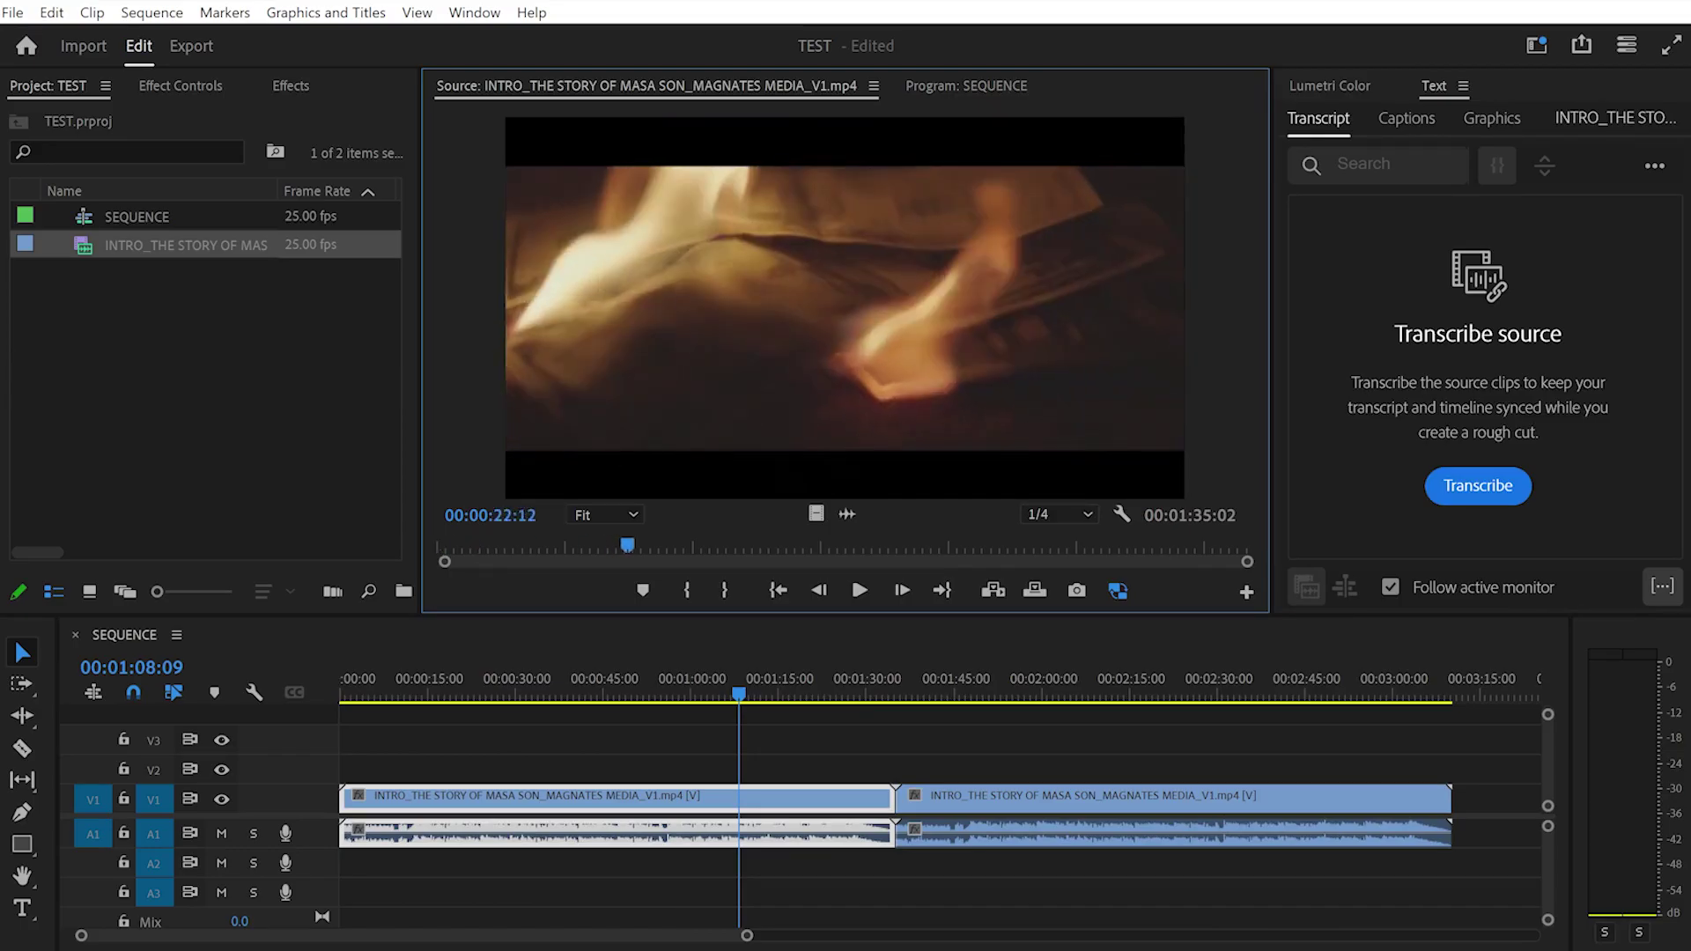
drag(618, 546, 440, 545)
Delete both copies of the video from the sequence, leaving the timeline empty.
click(982, 829)
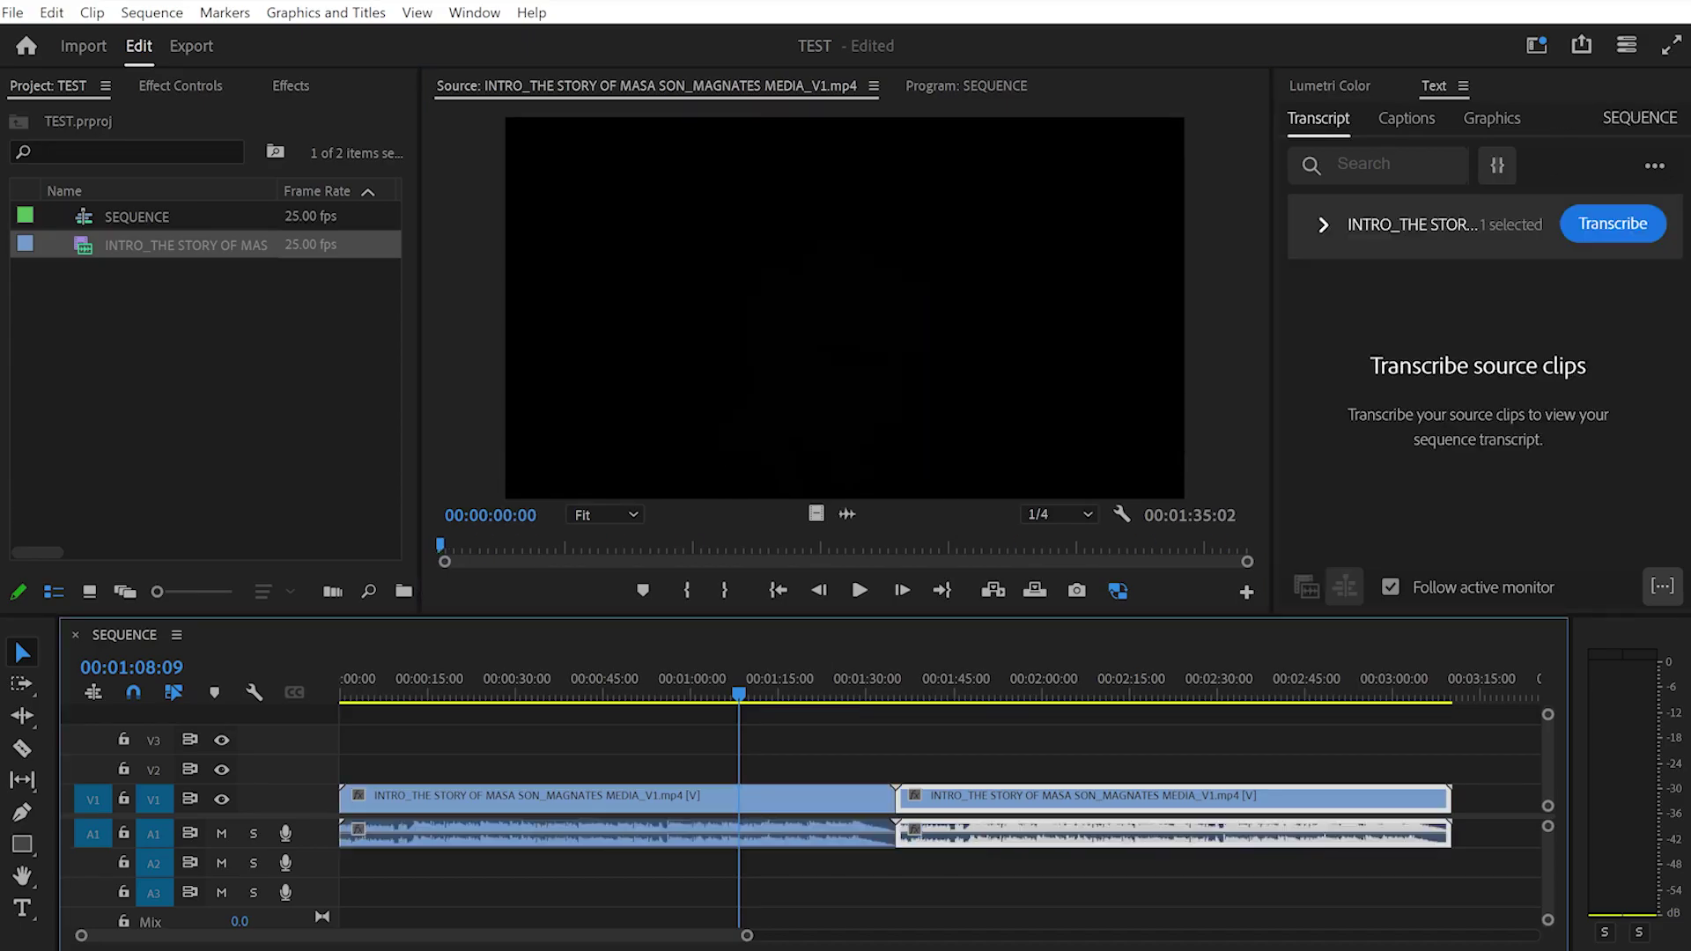
key(BackSpace)
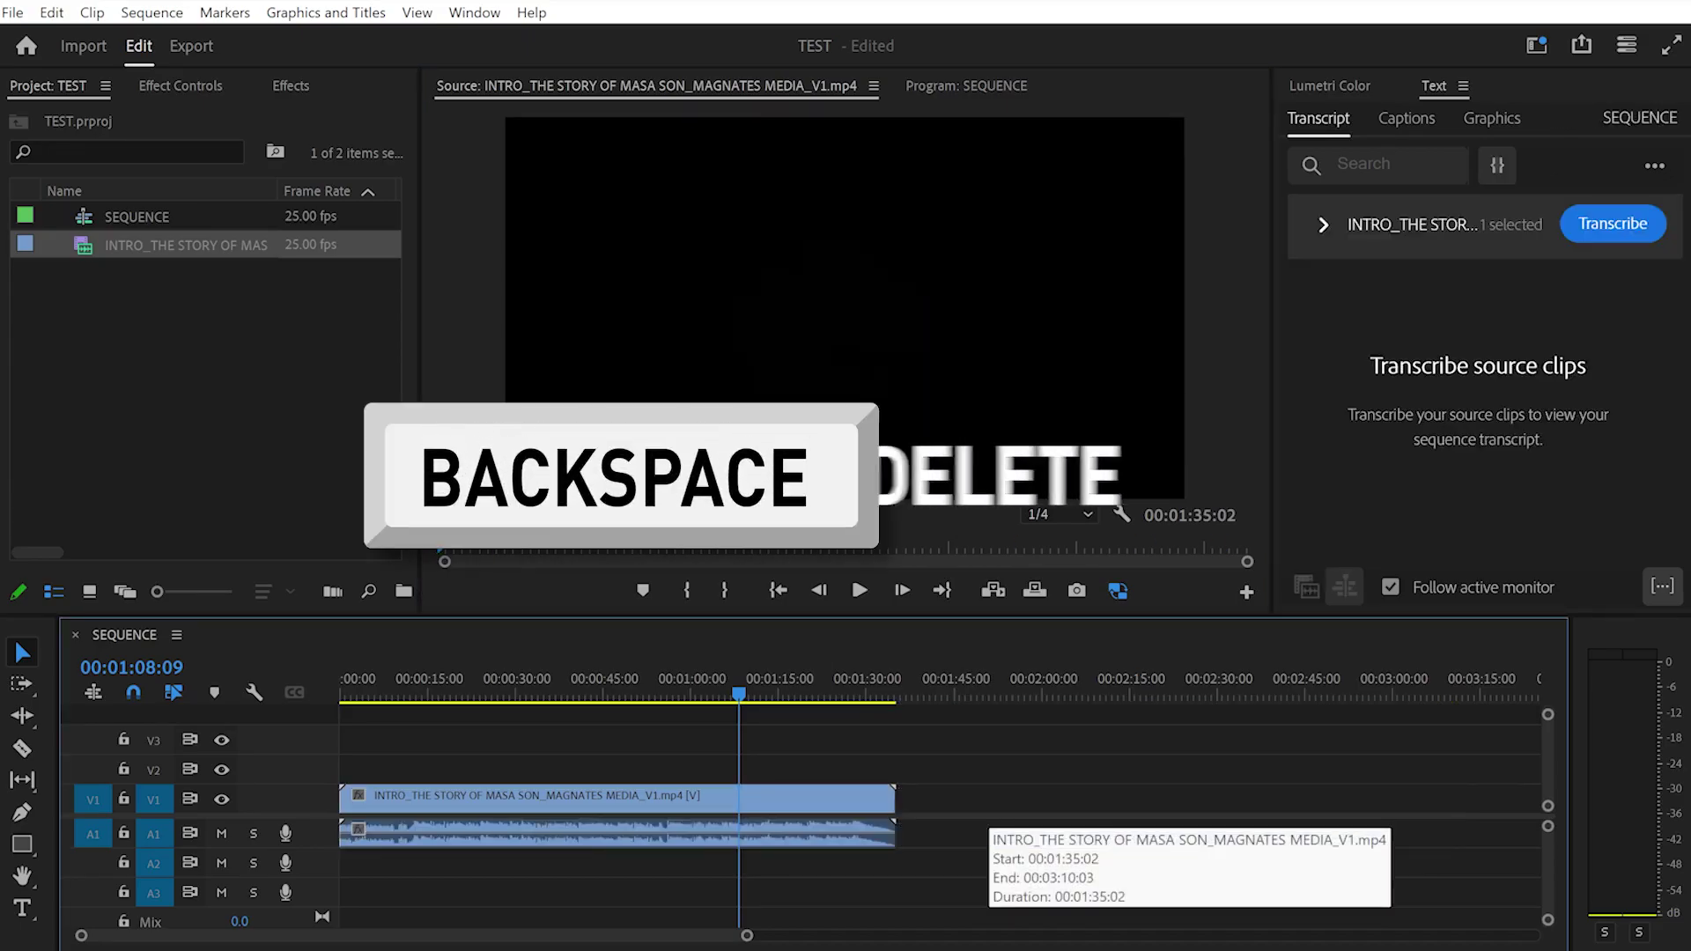
click(863, 828)
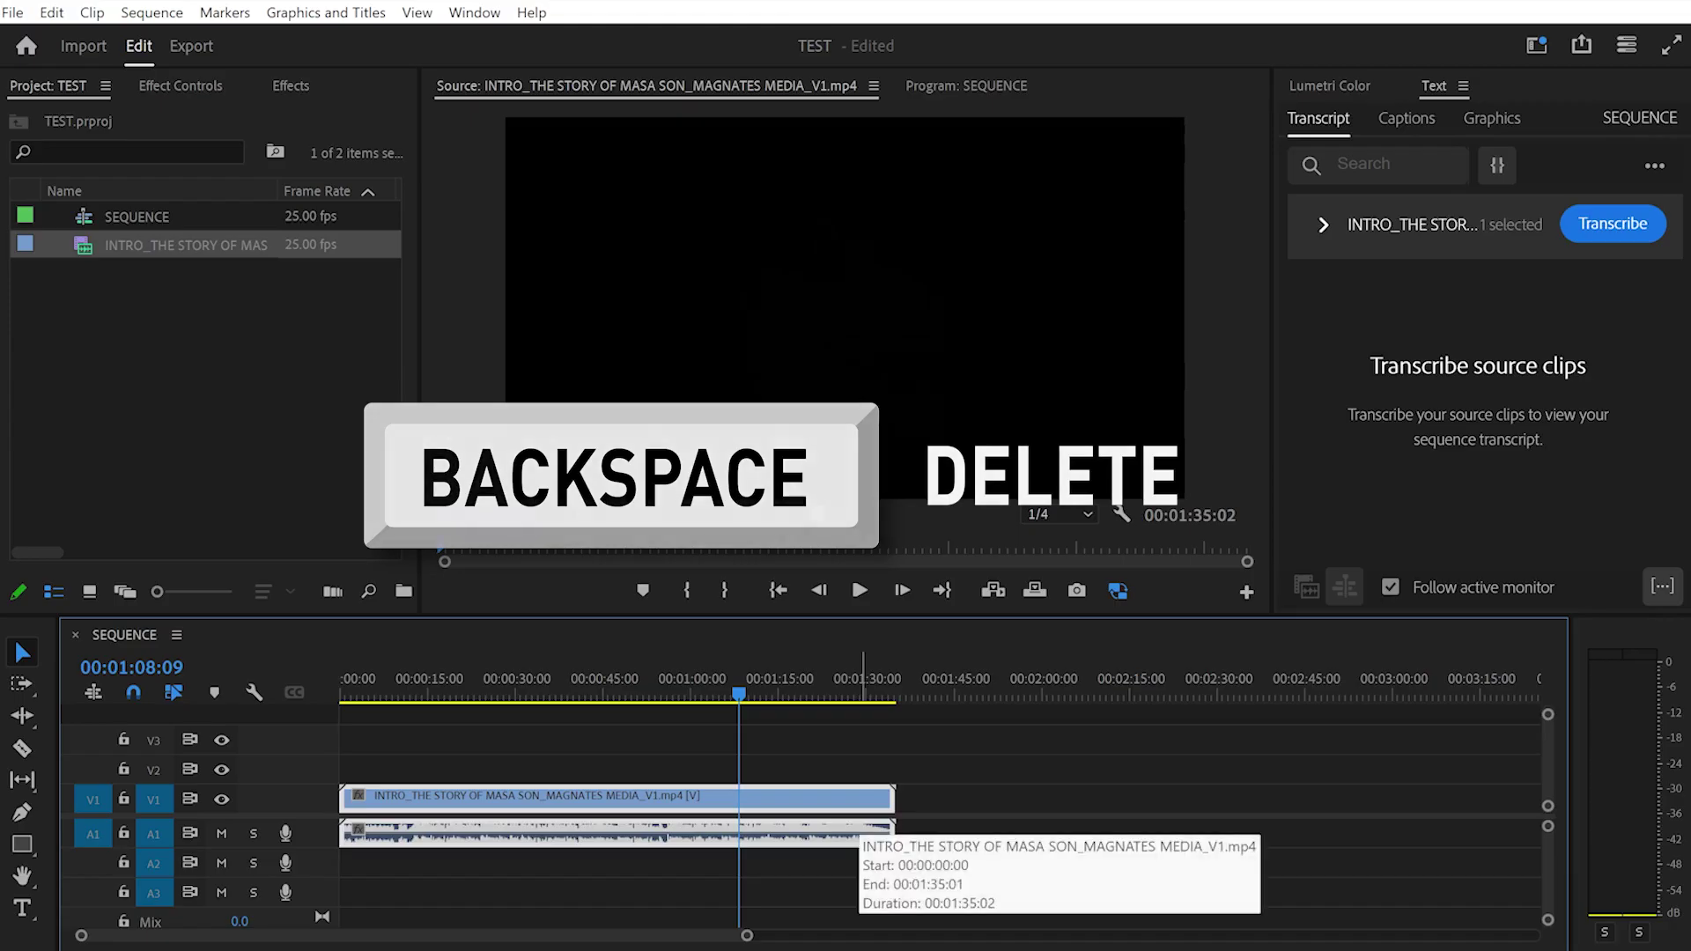
key(BackSpace)
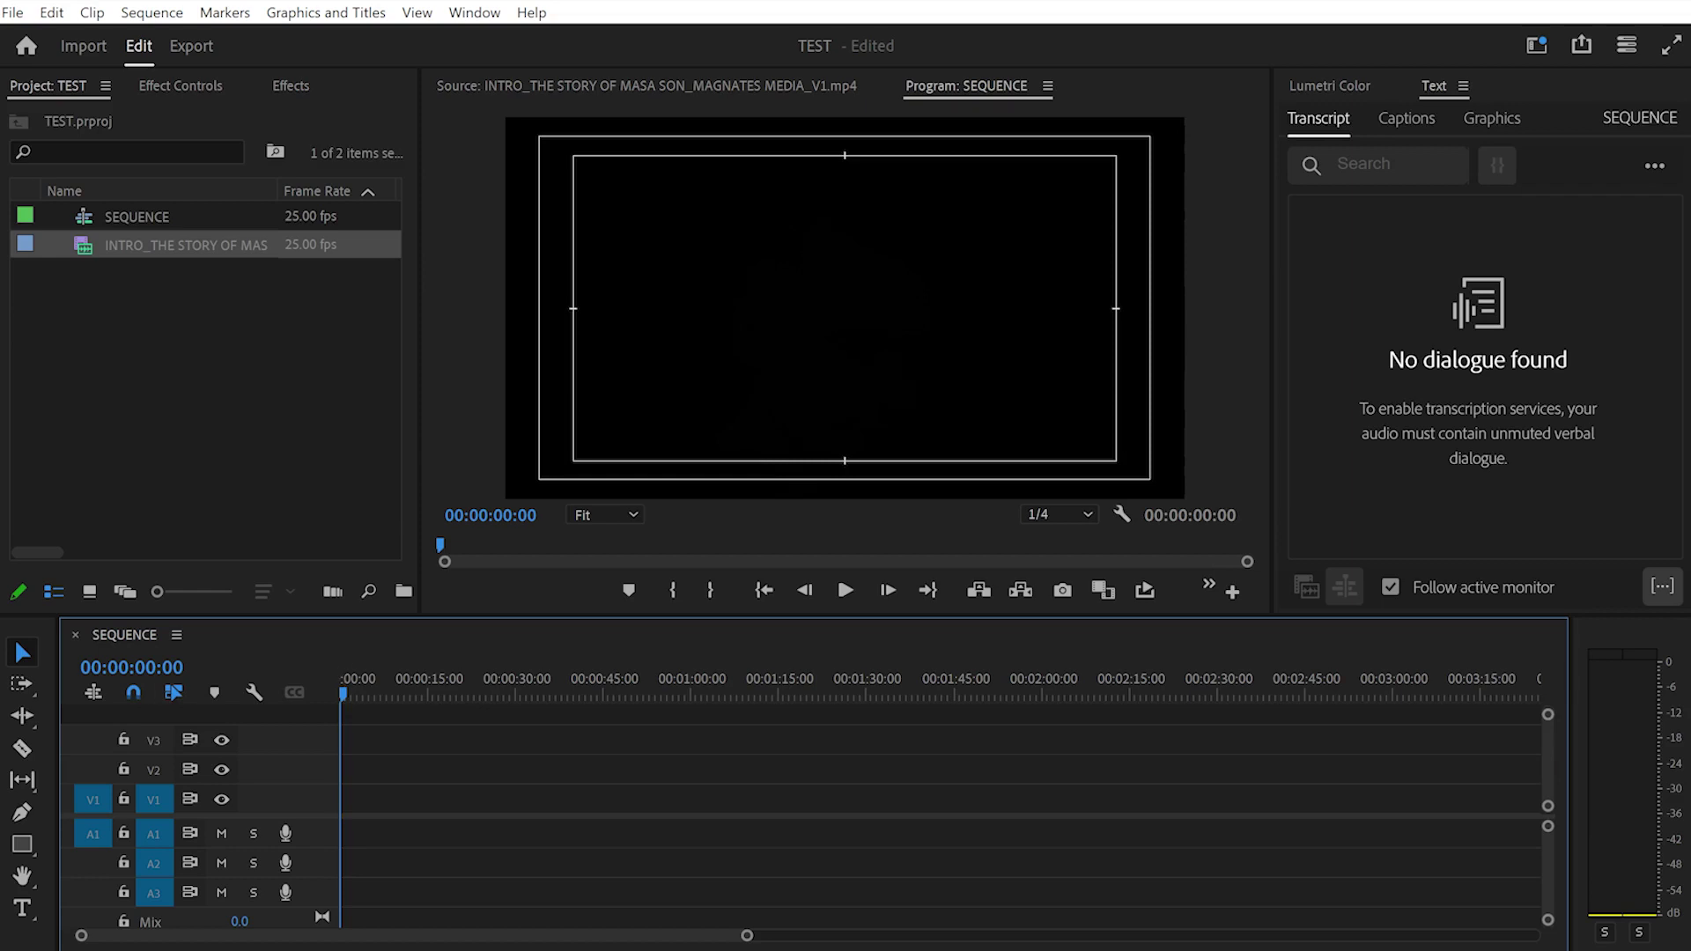
Scrub the source clip to 00:00:31:02, try placing it in the sequence from the Source Monitor, and undo the placement.
key(shift+2)
drag(440, 546, 701, 546)
drag(836, 387, 674, 801)
key(ctrl+z)
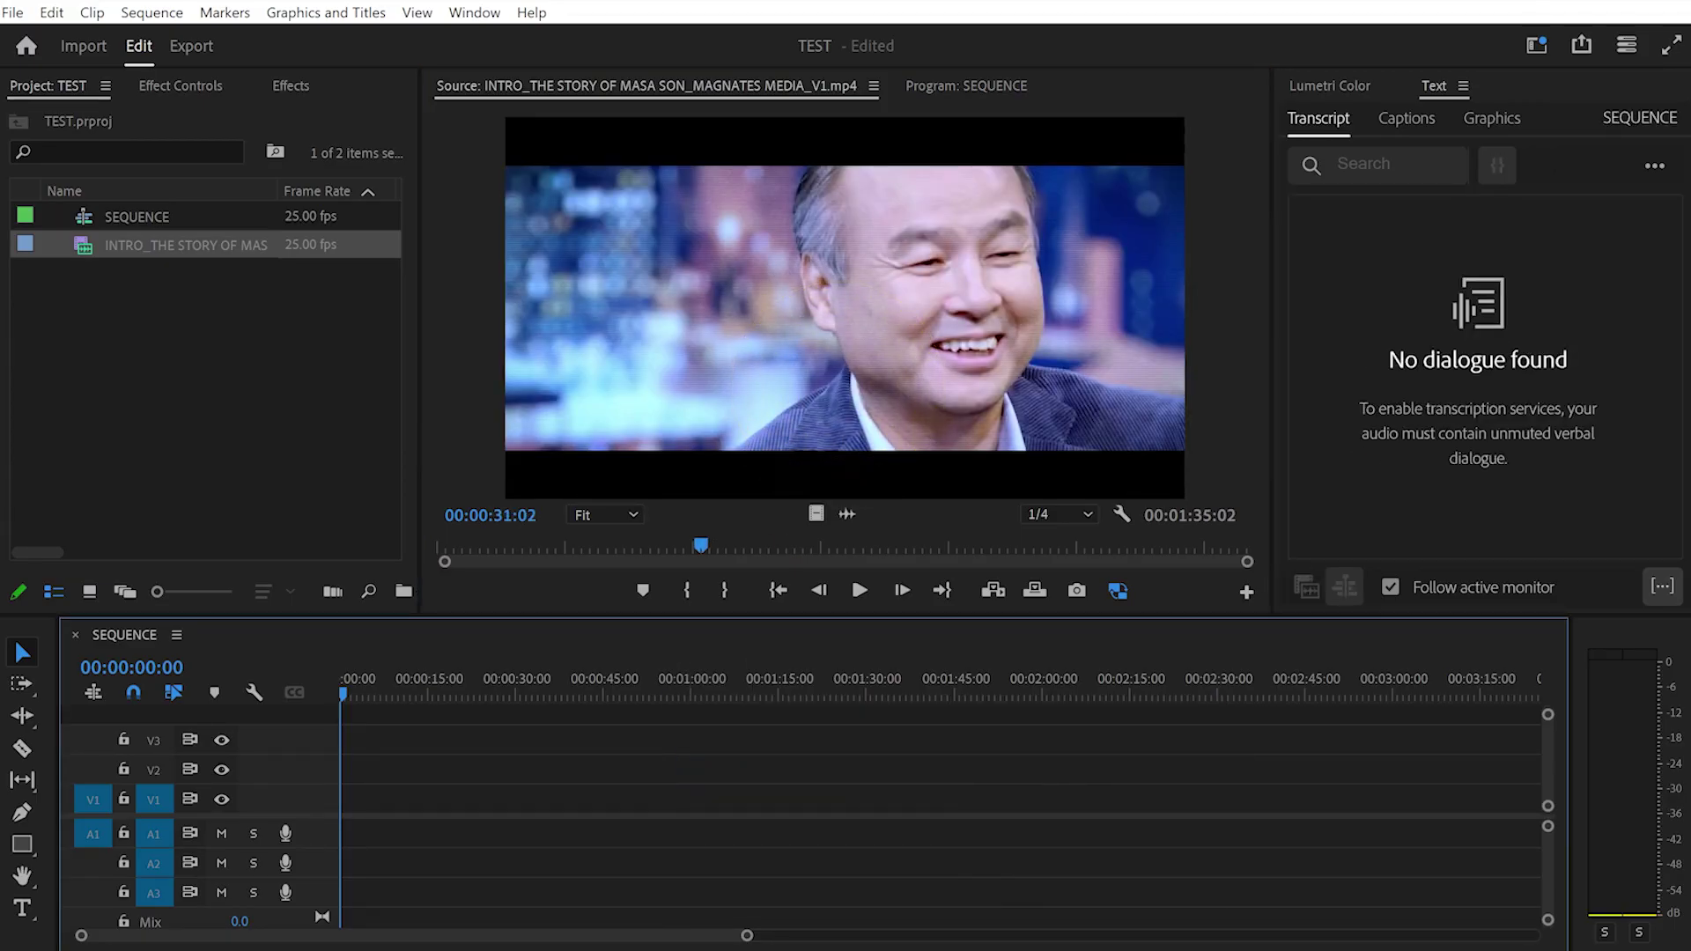
Place only the source clip's video at the start of V1 and only its audio further along A1.
click(815, 514)
drag(816, 514, 370, 799)
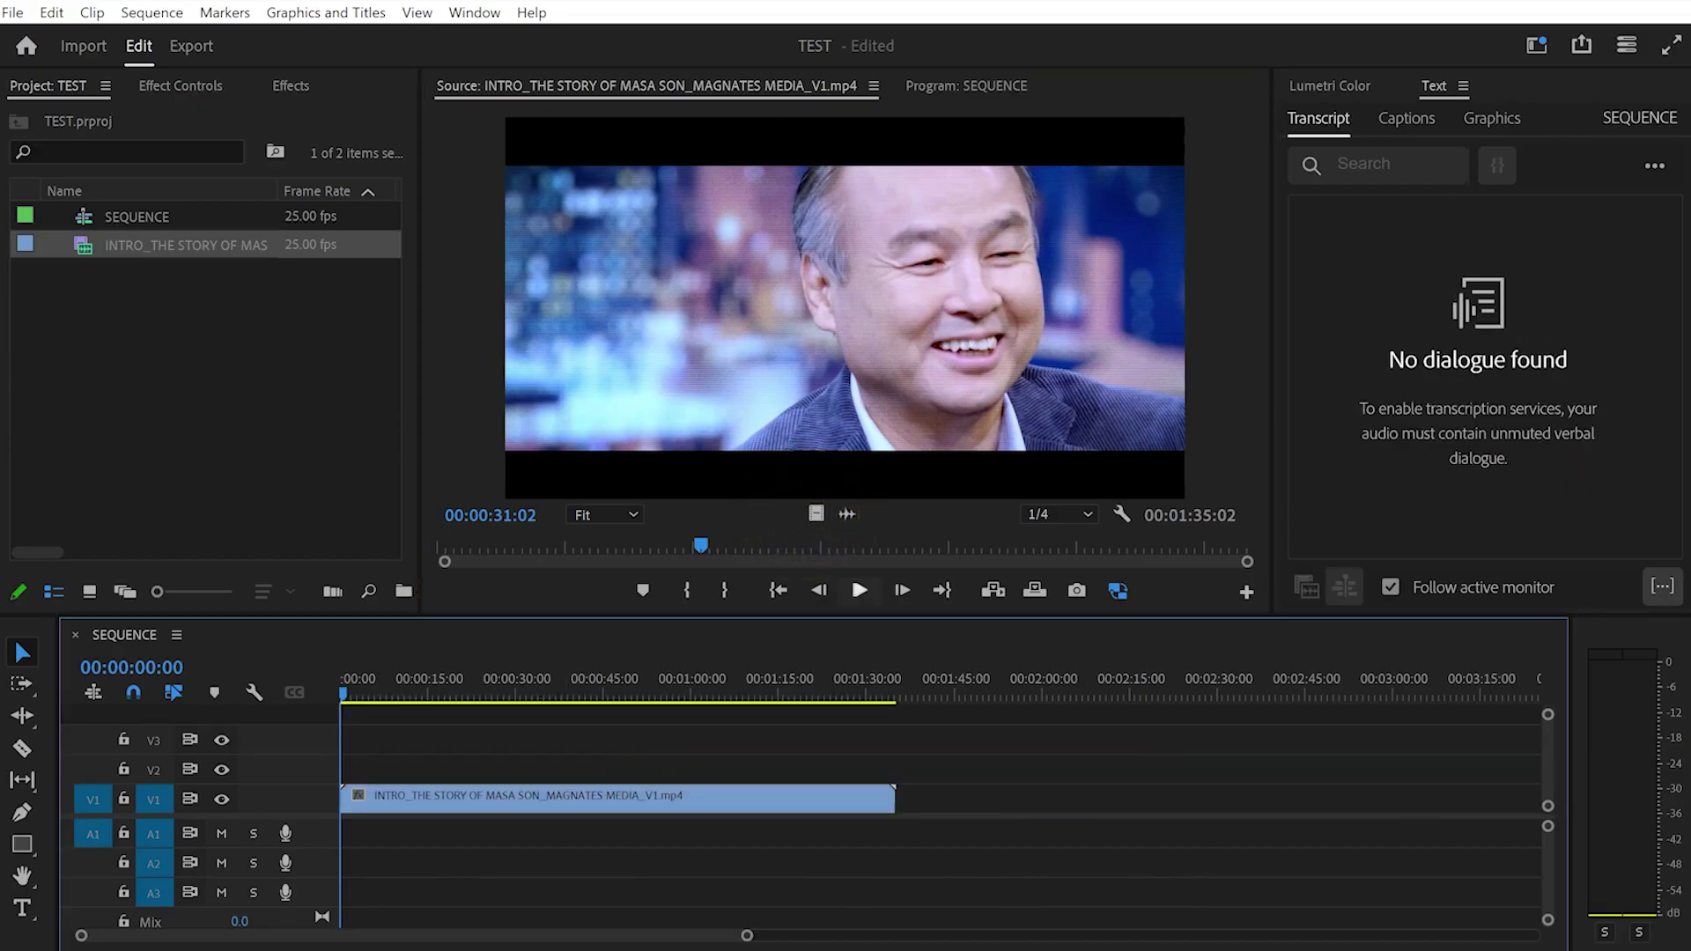
drag(847, 513, 944, 833)
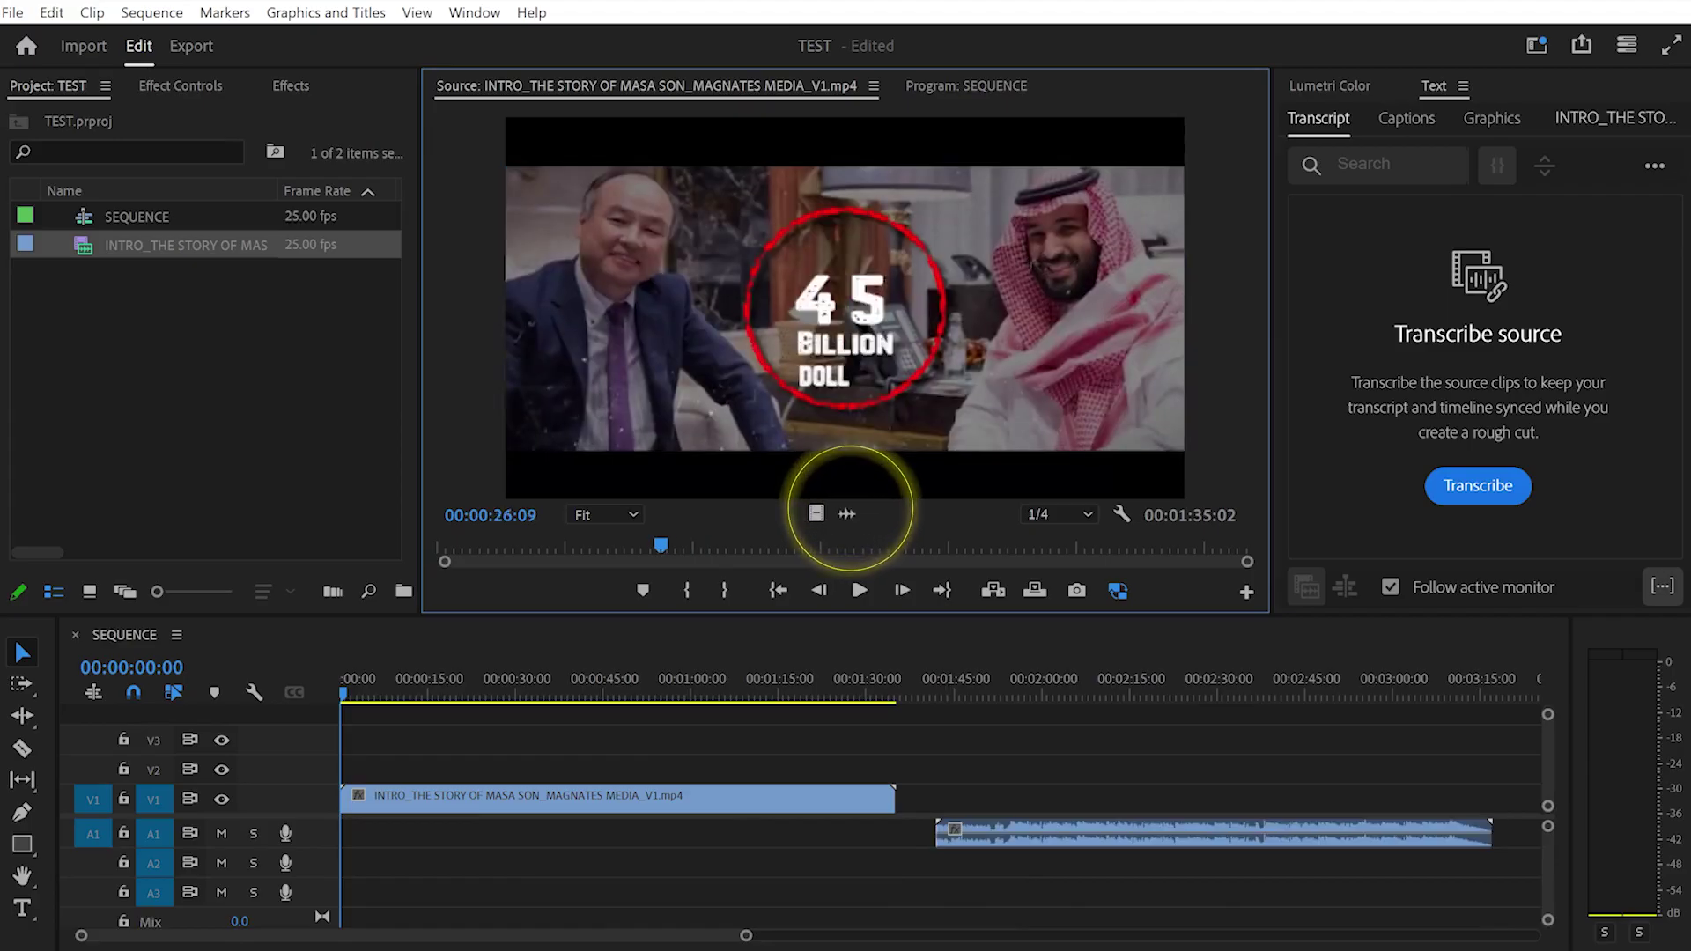
Delete the separate video clip on V1 and audio clip on A1 from the sequence.
click(824, 798)
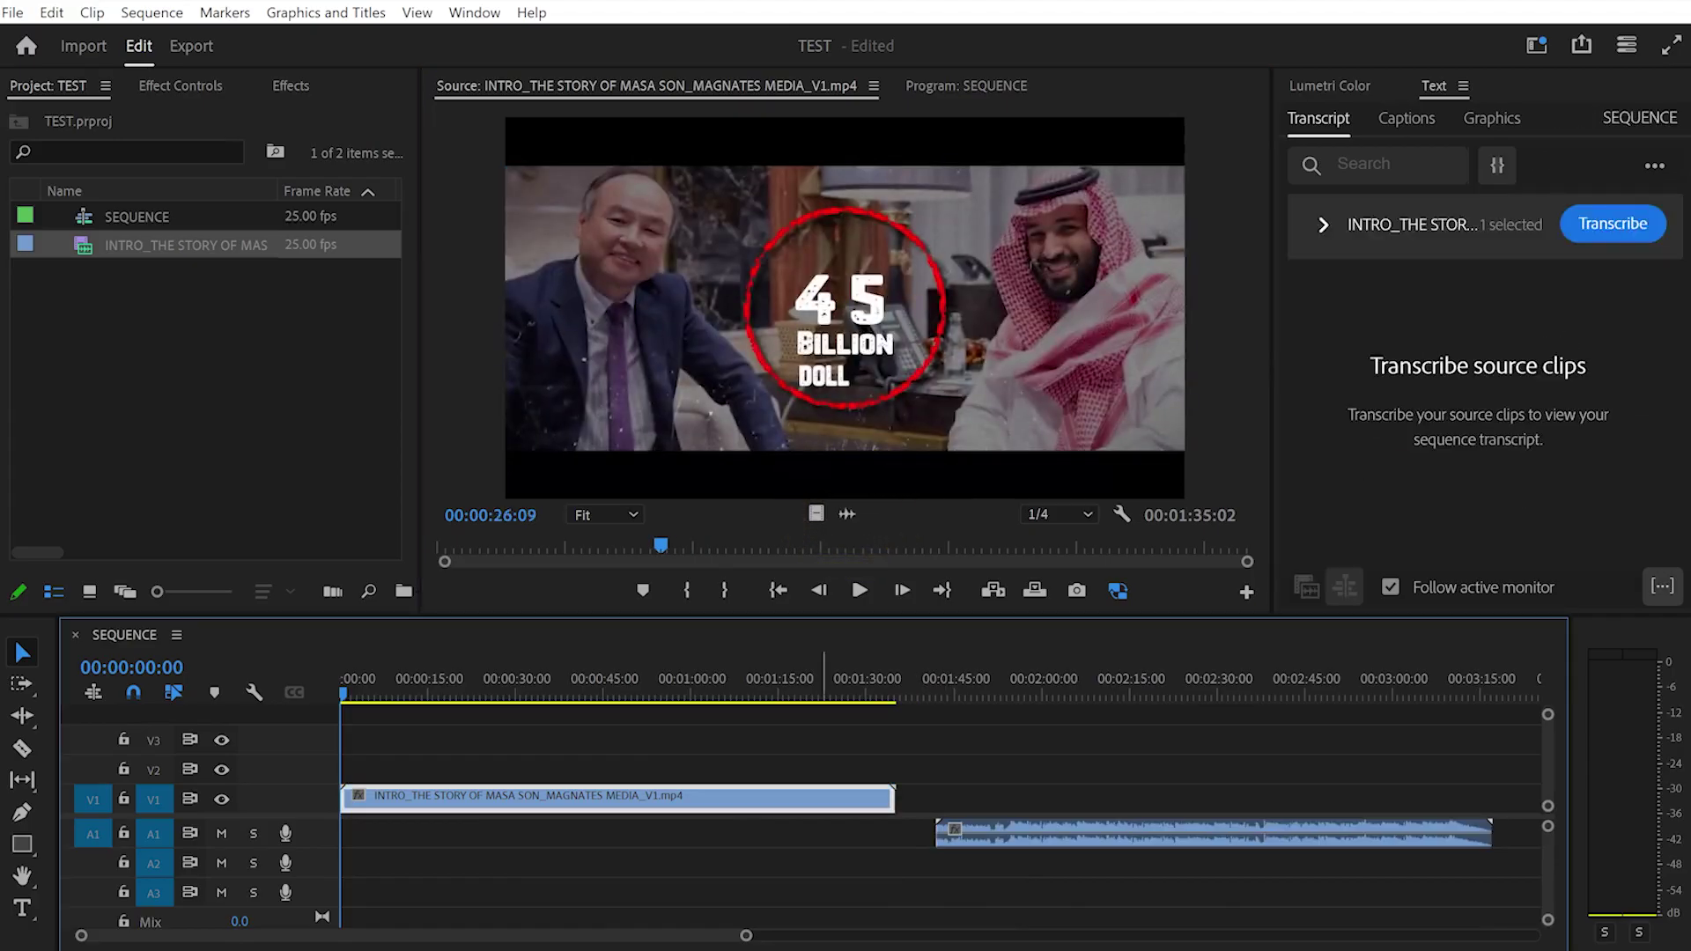
key(Delete)
click(998, 832)
key(Delete)
Mark an In point at 00:00:25:00 and an Out point at 00:00:28:18 on the clip in the Source Monitor.
click(845, 308)
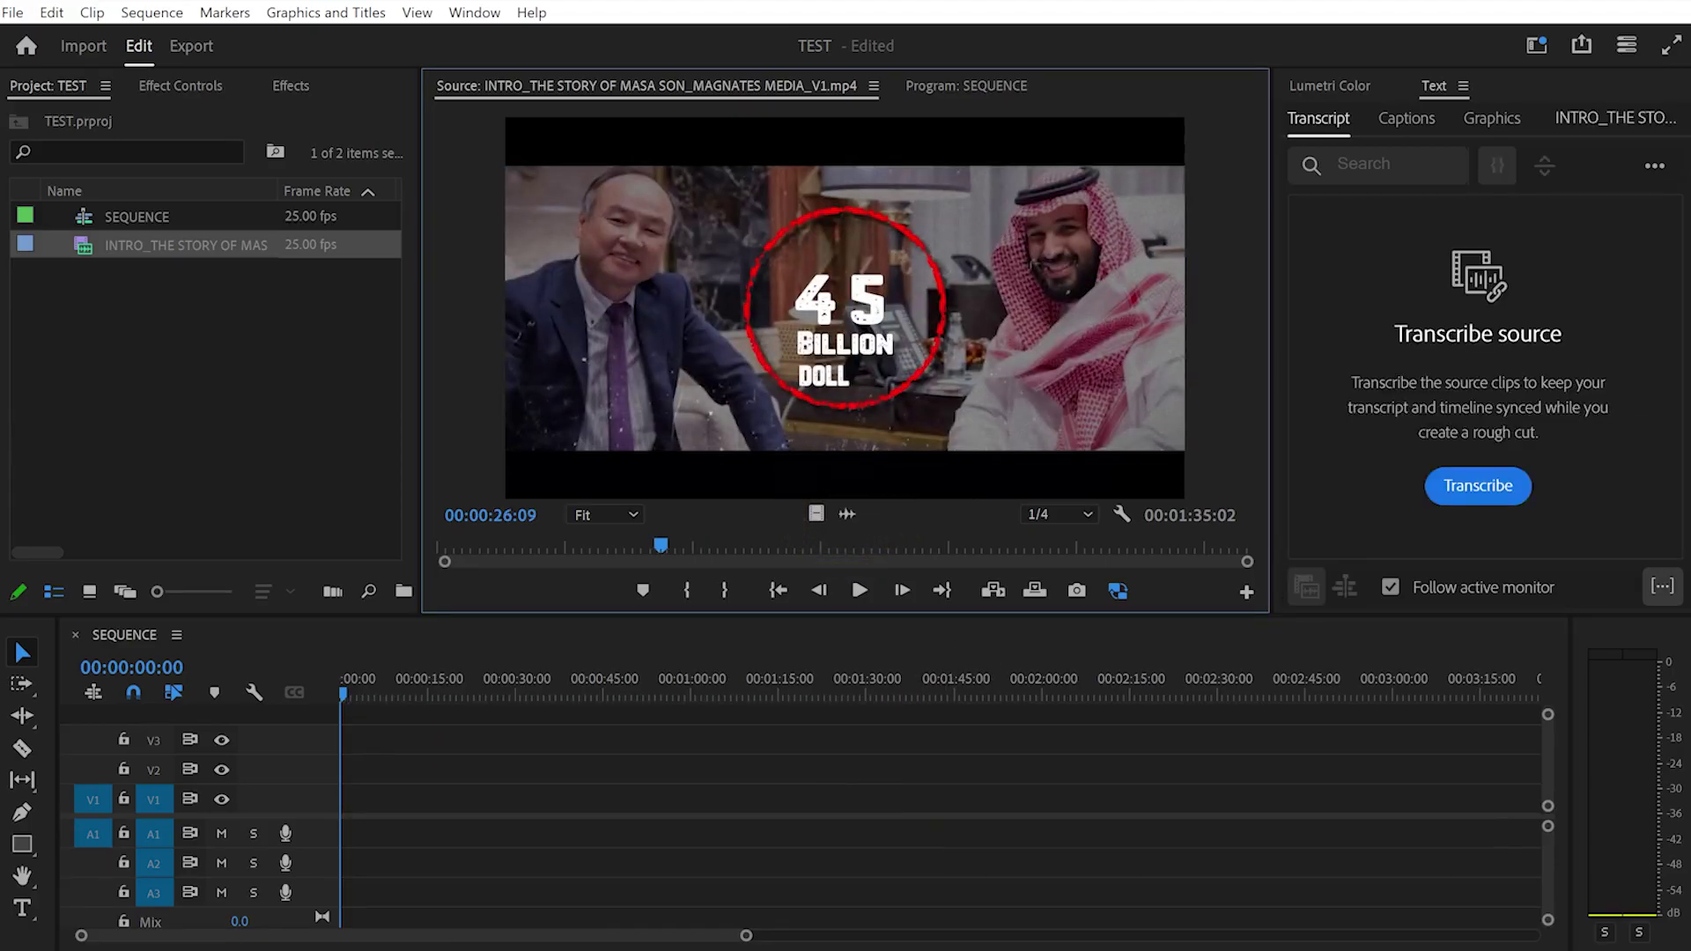
drag(660, 545, 649, 546)
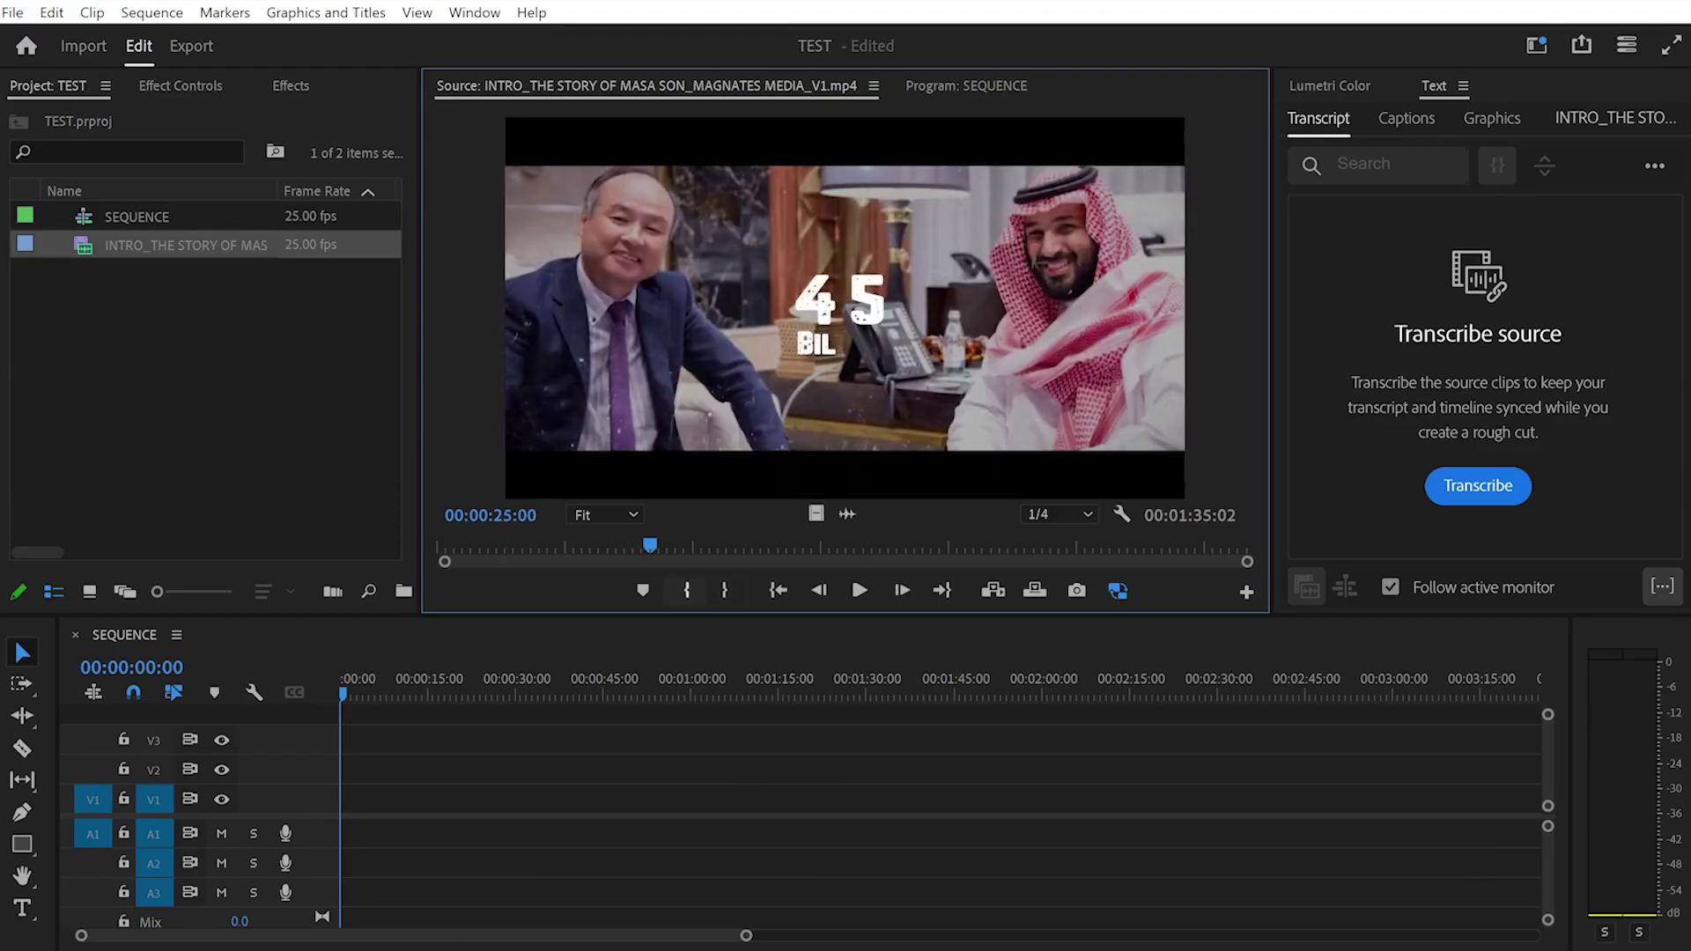
click(688, 588)
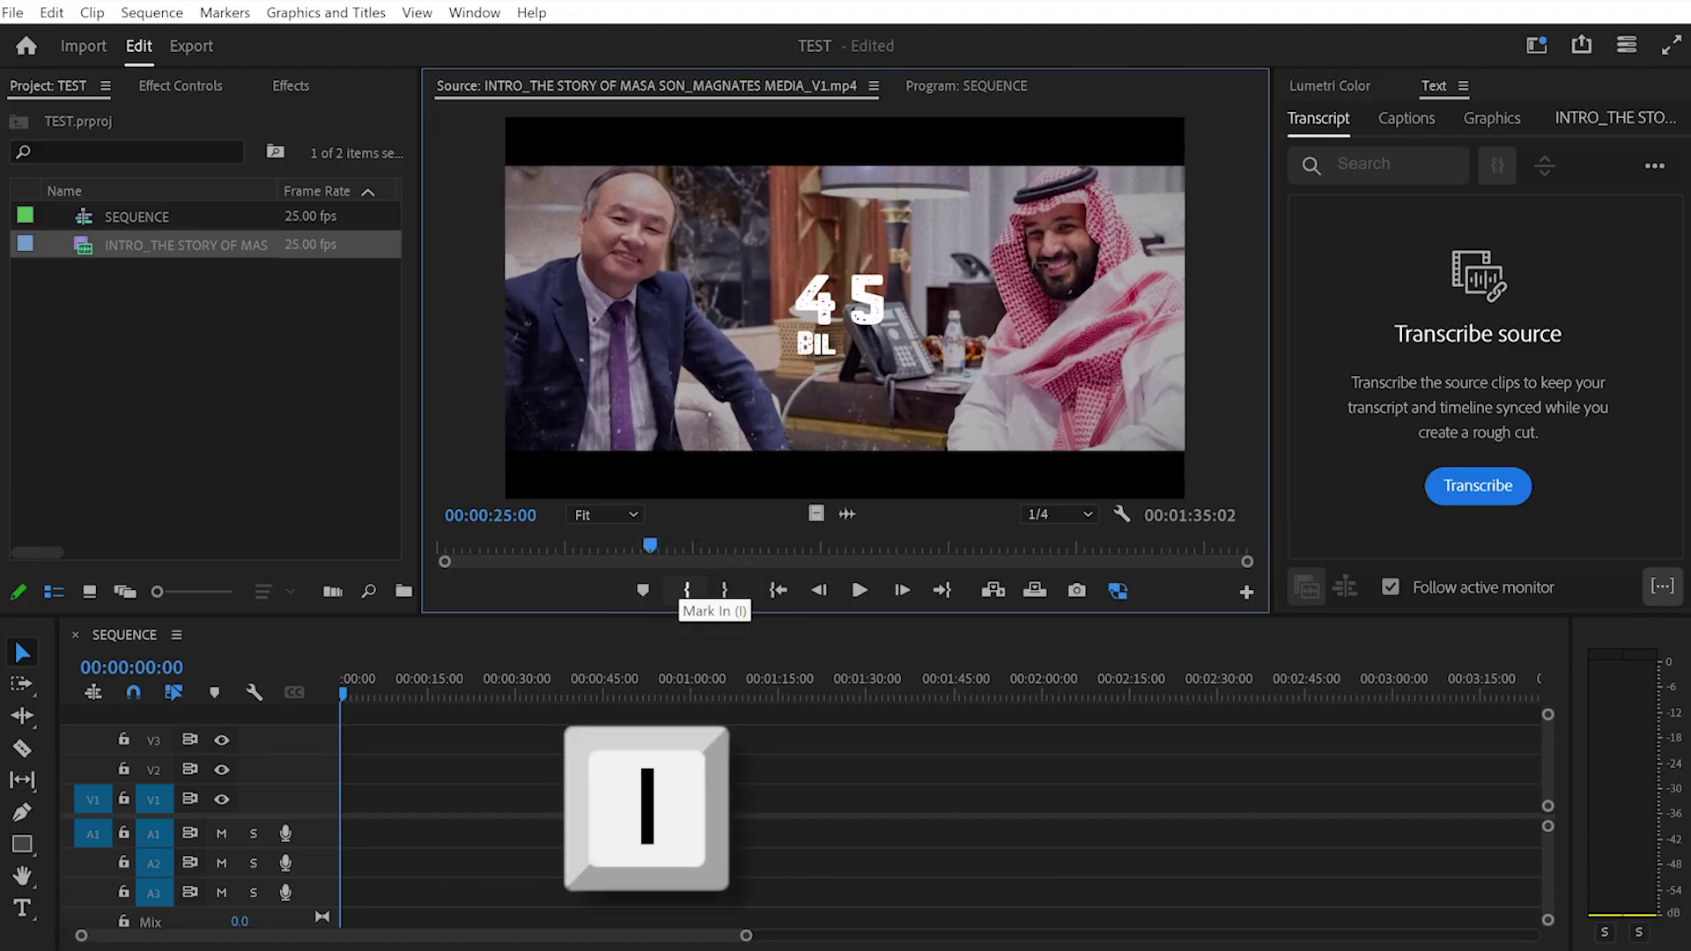
key(i)
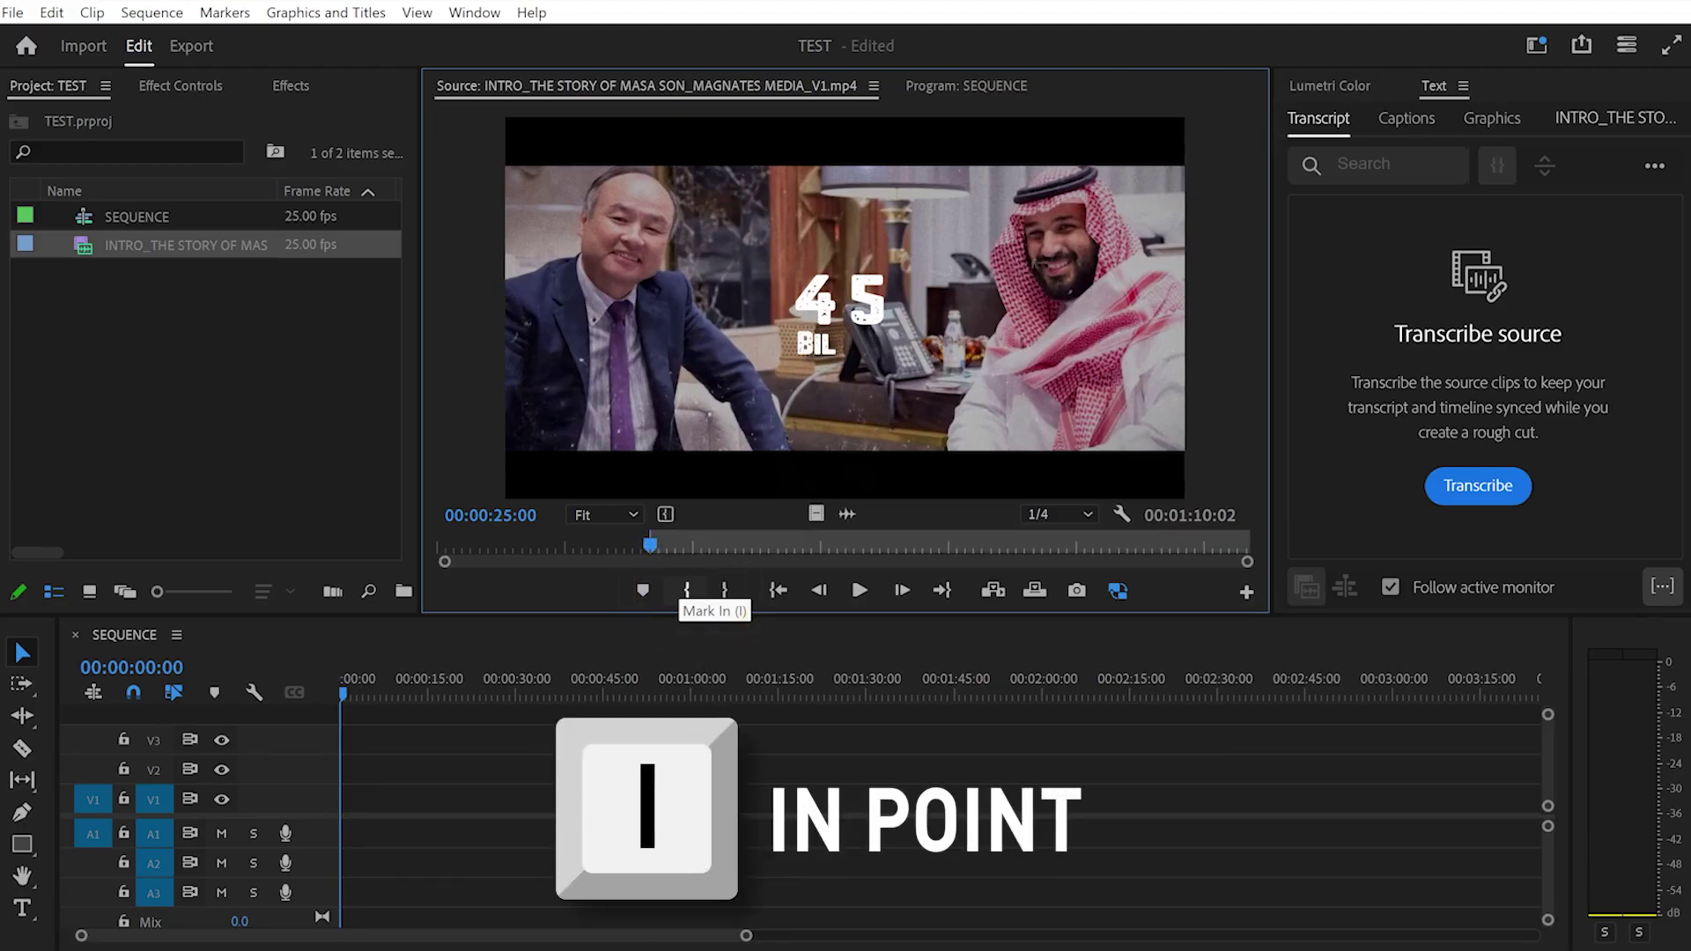
key(space)
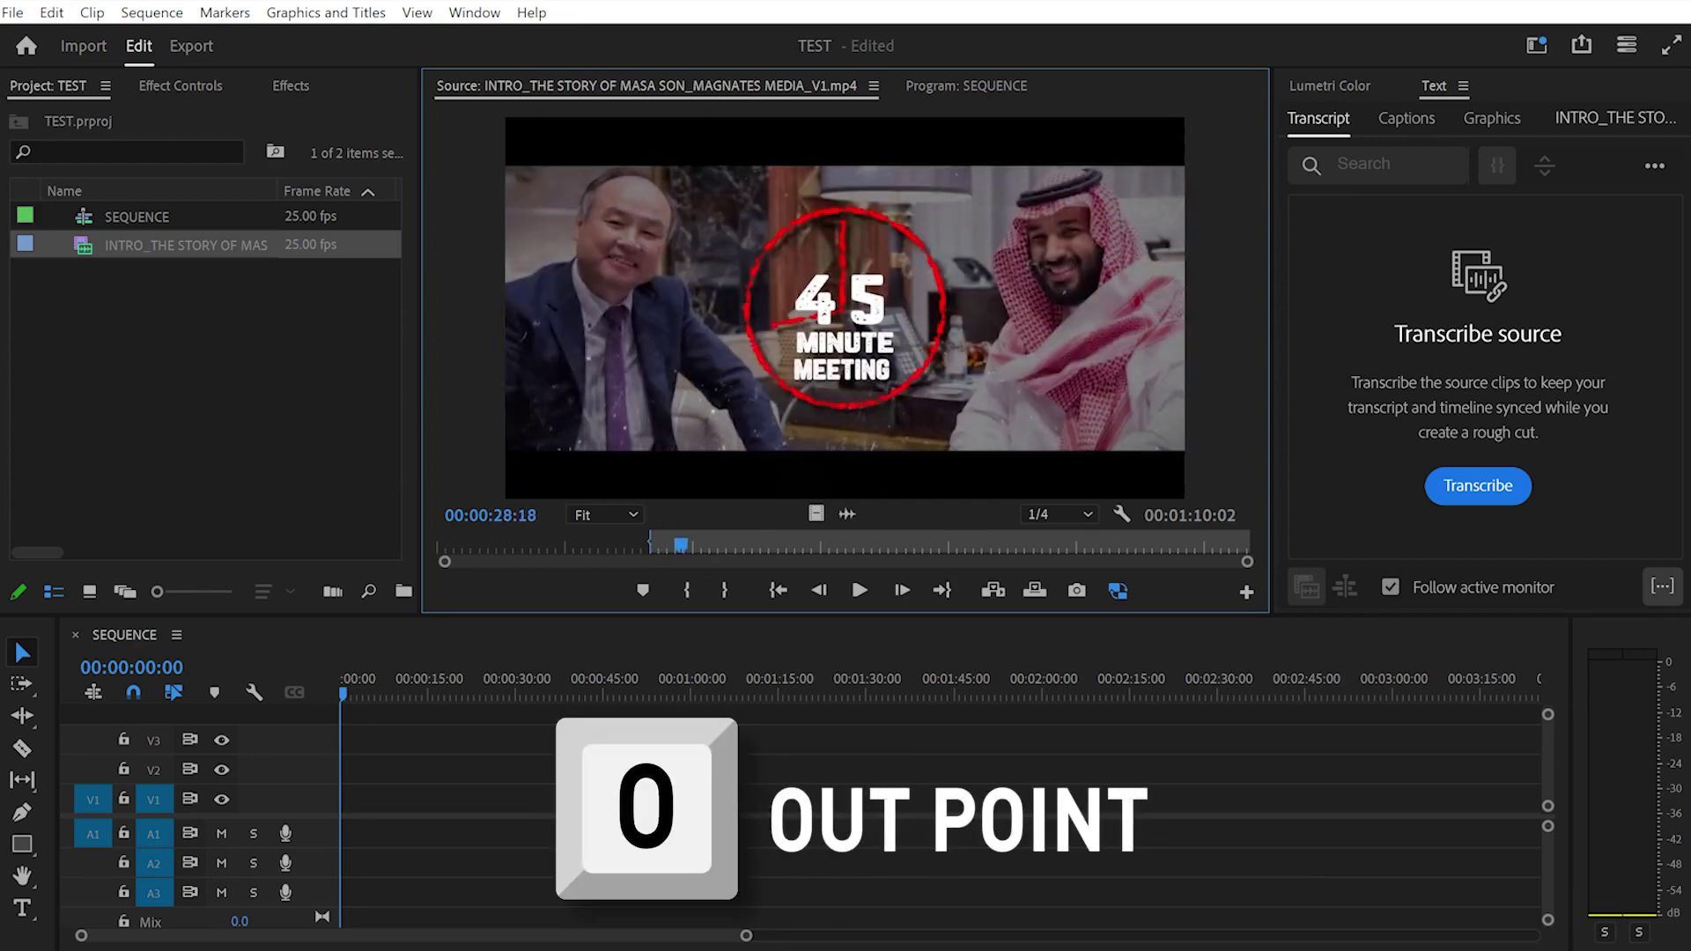
click(724, 590)
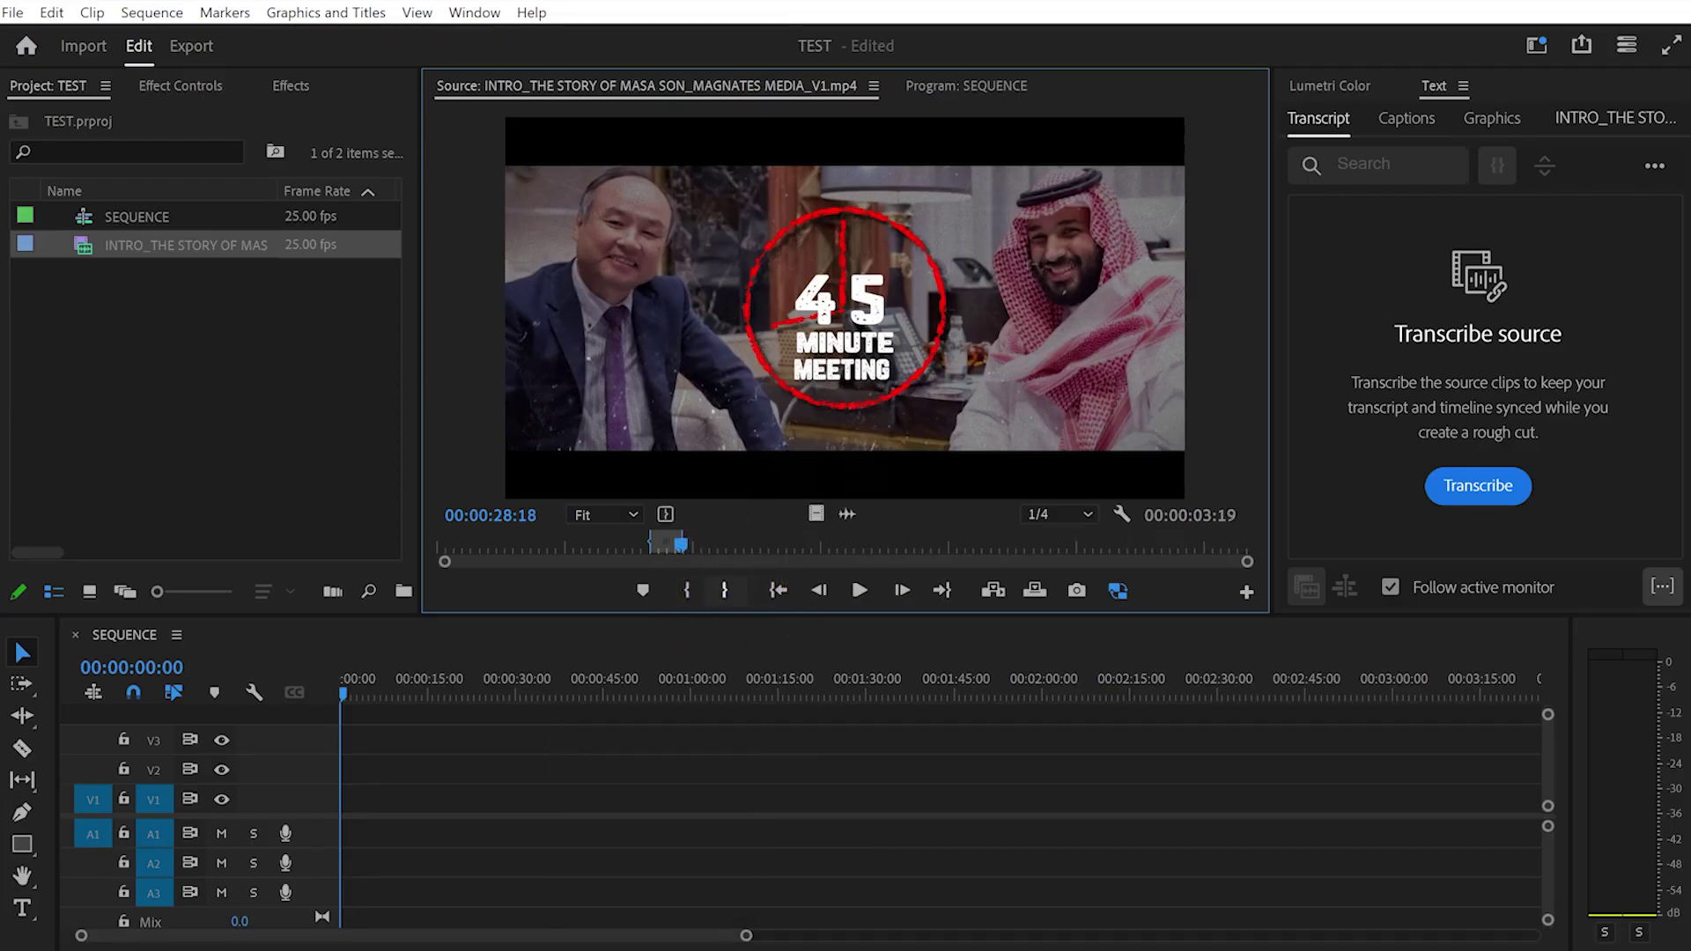
Try placing the marked range in the sequence as a full clip, as video only and as audio only, and delete all the results.
drag(815, 513, 659, 814)
drag(815, 513, 718, 799)
drag(847, 513, 772, 833)
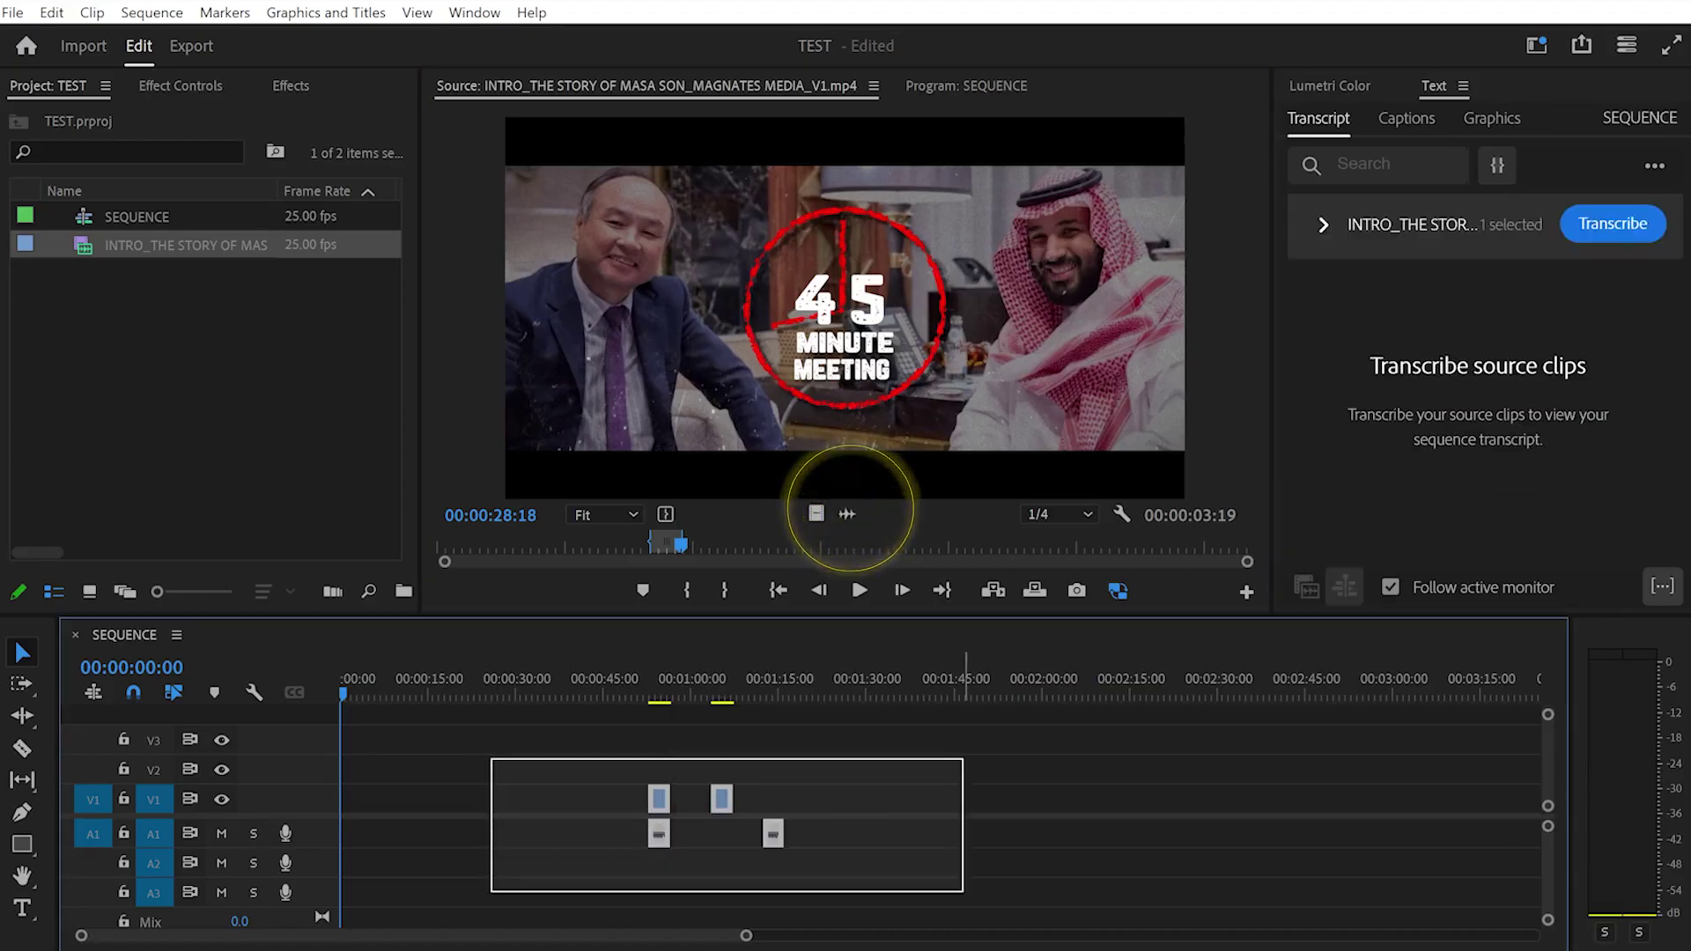
key(Delete)
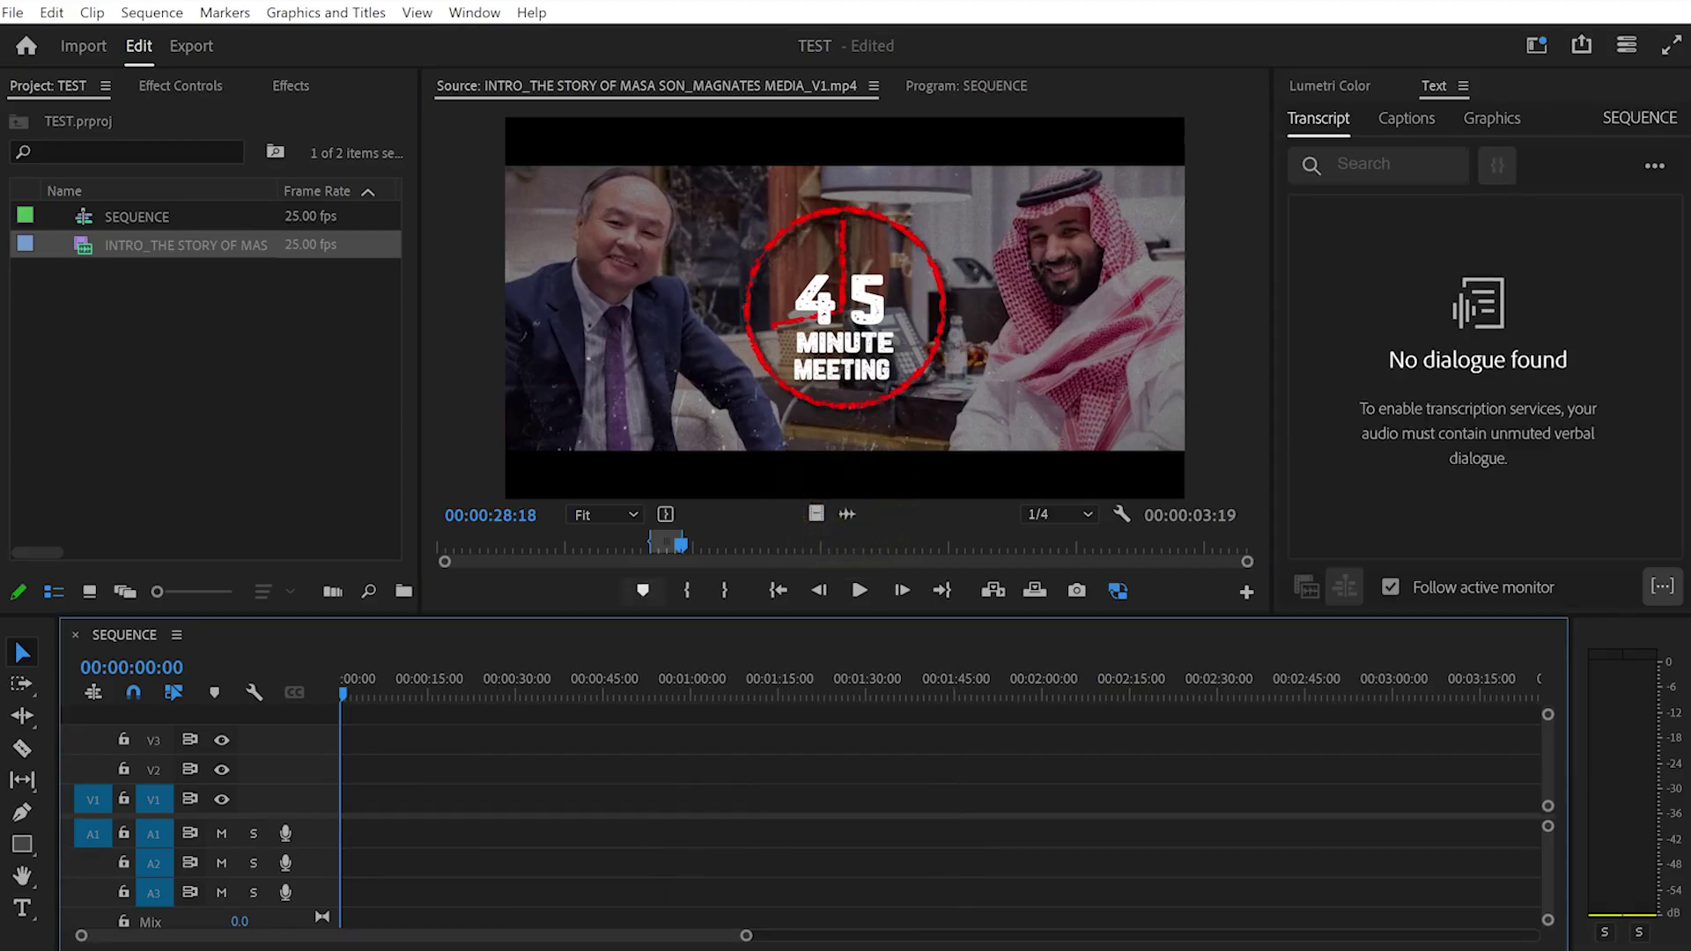
Scrub and play the marked source range, move through it frame by frame in both directions, and jump to its In and Out points.
click(667, 545)
mouse_move(668, 544)
mouse_down()
mouse_move(686, 544)
mouse_move(656, 544)
mouse_up()
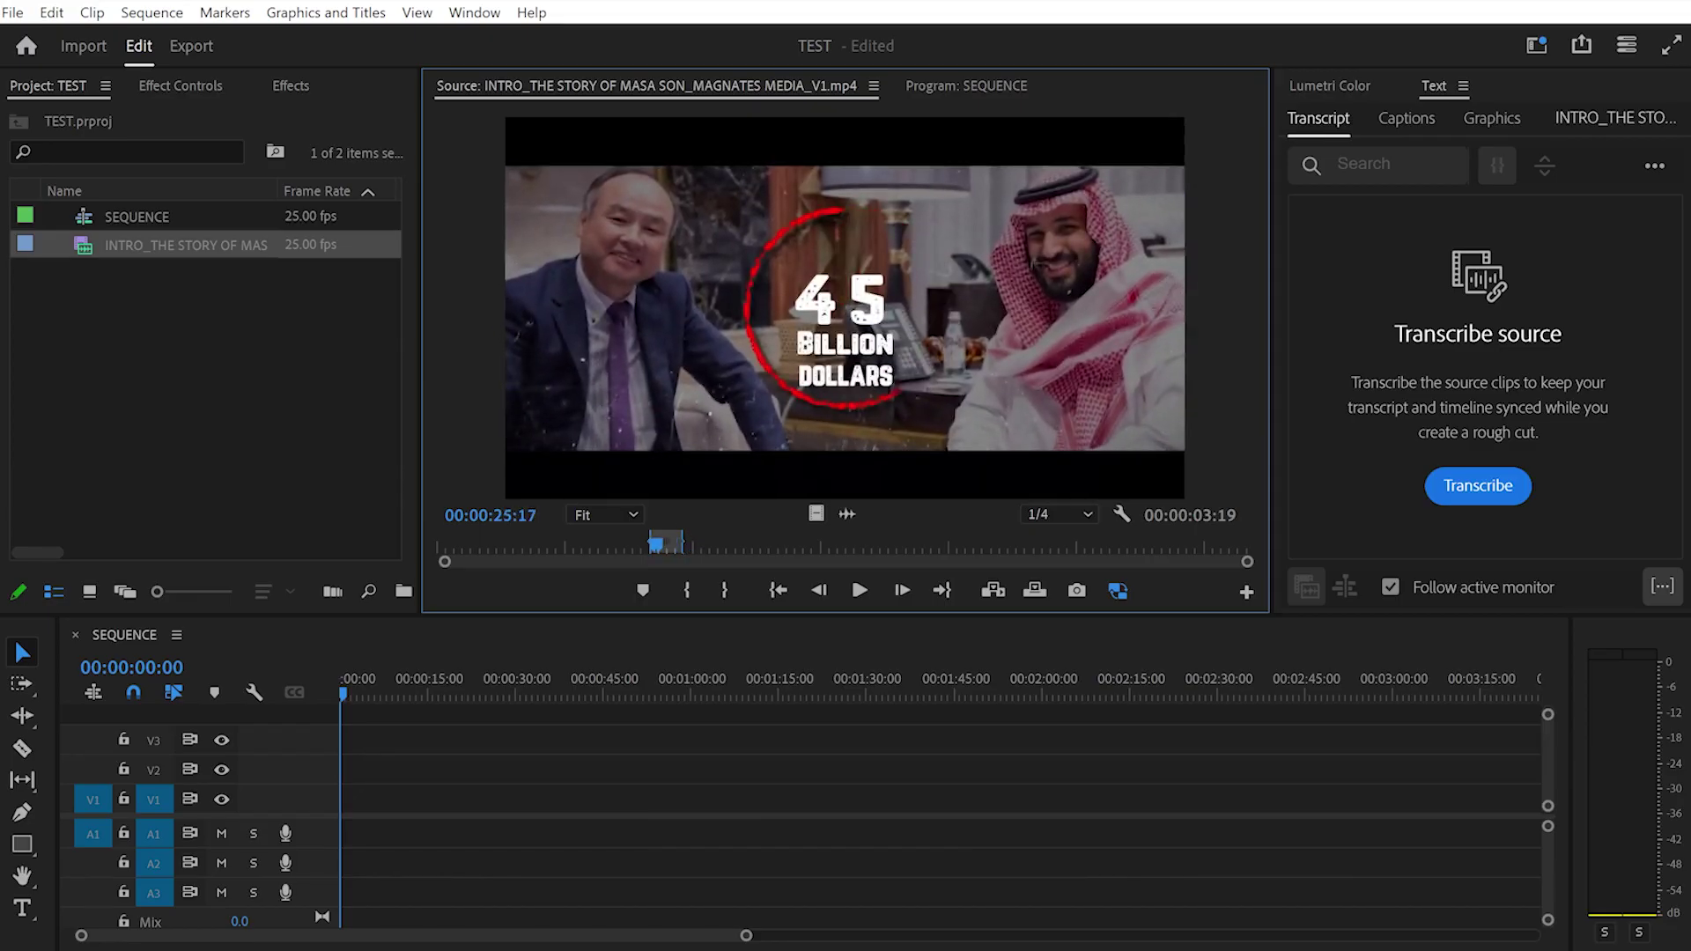
click(858, 590)
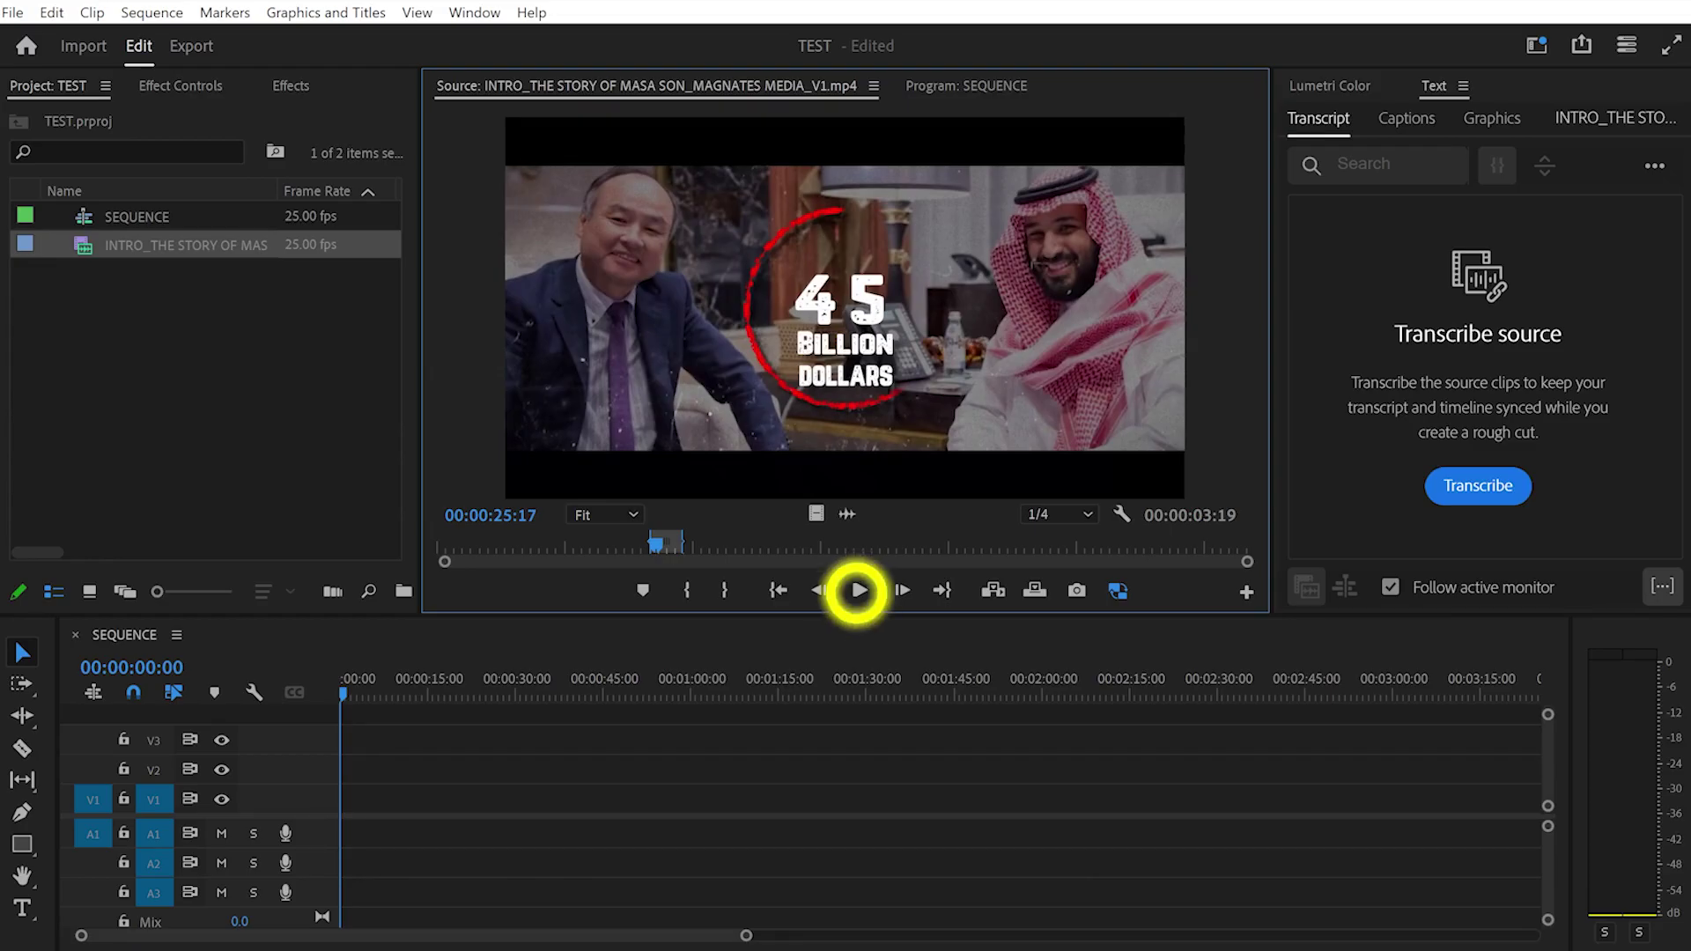
click(902, 590)
click(907, 587)
click(907, 588)
click(907, 587)
click(907, 587)
click(817, 587)
click(817, 587)
click(817, 587)
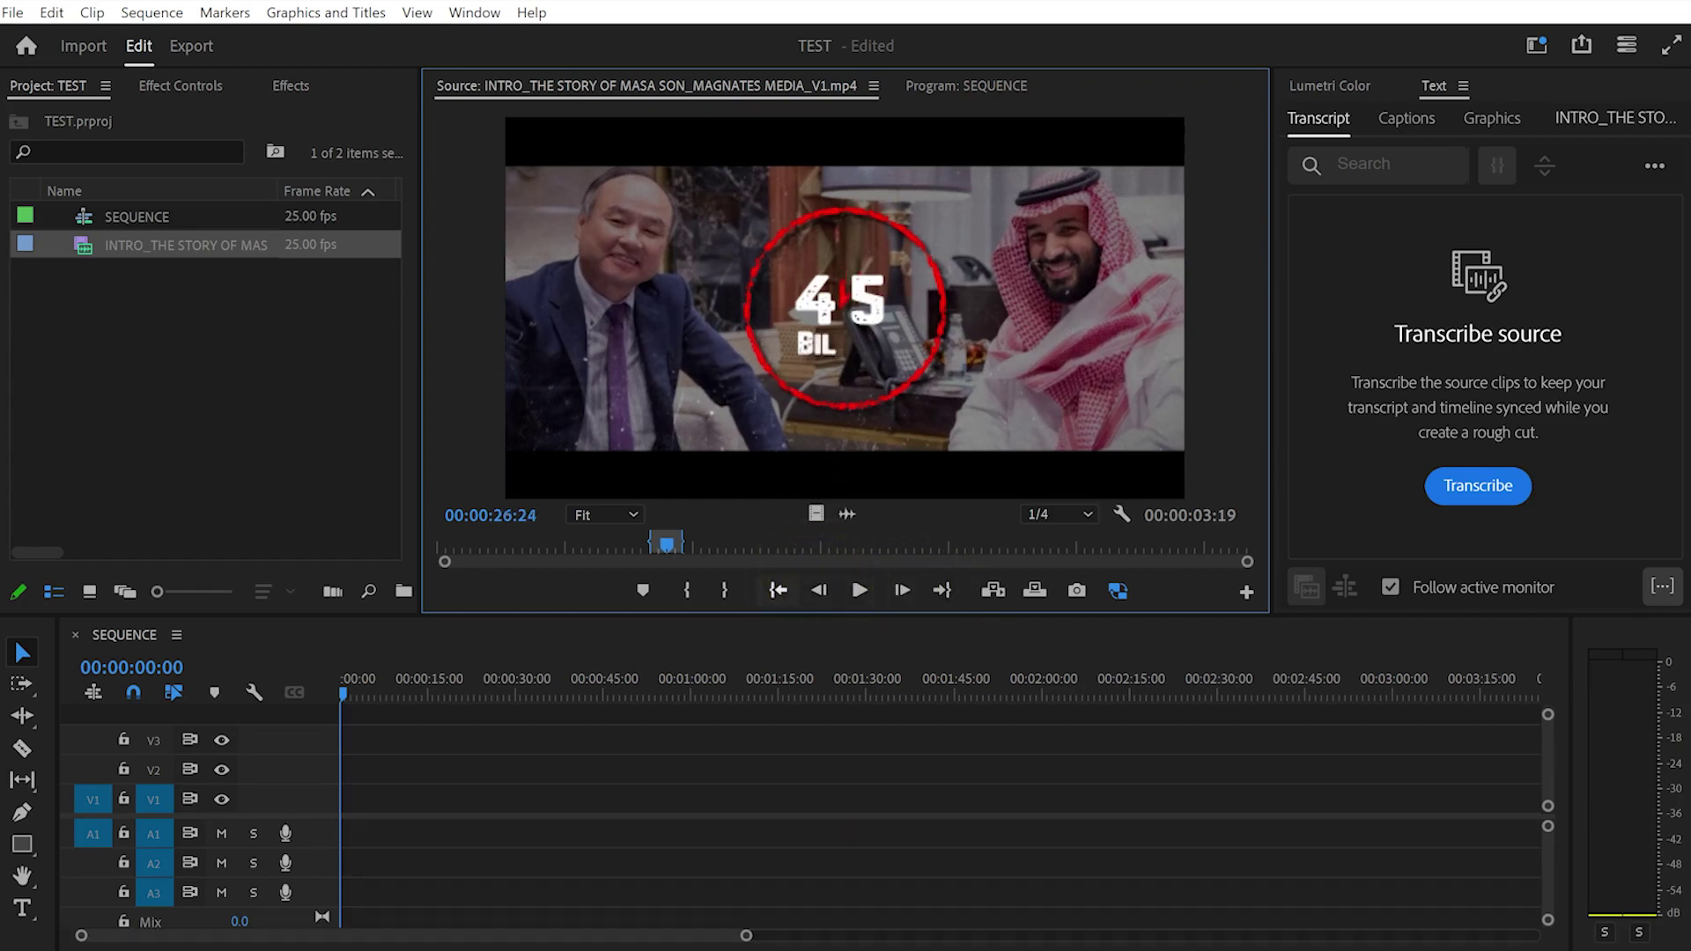
click(778, 590)
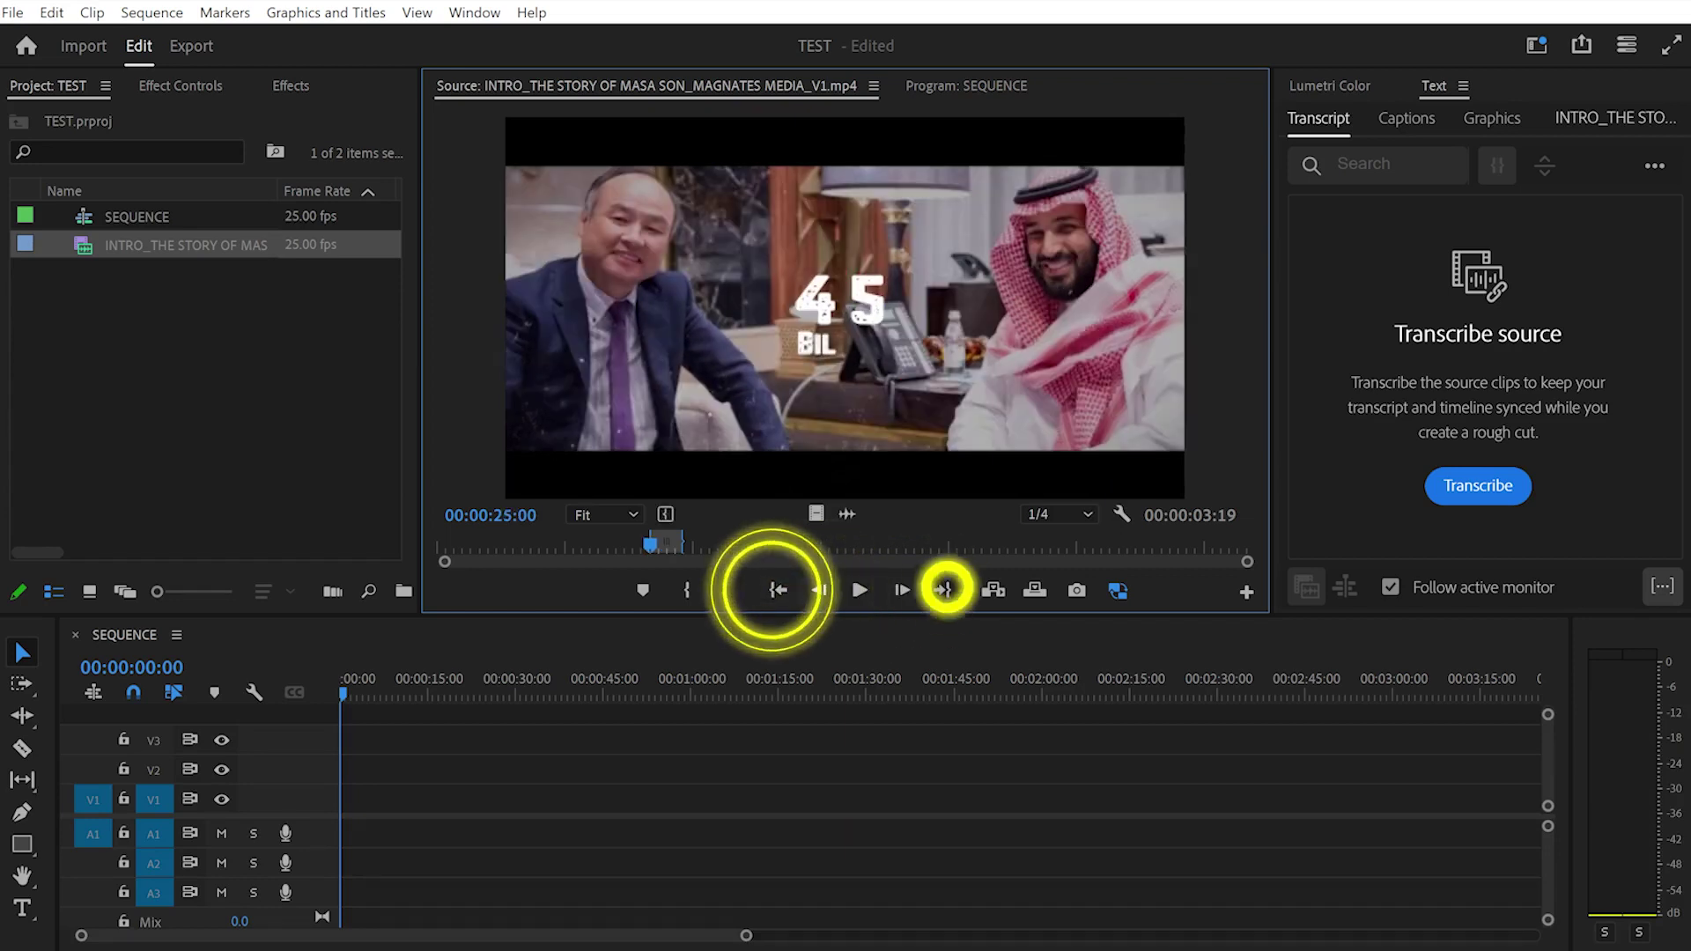
click(943, 589)
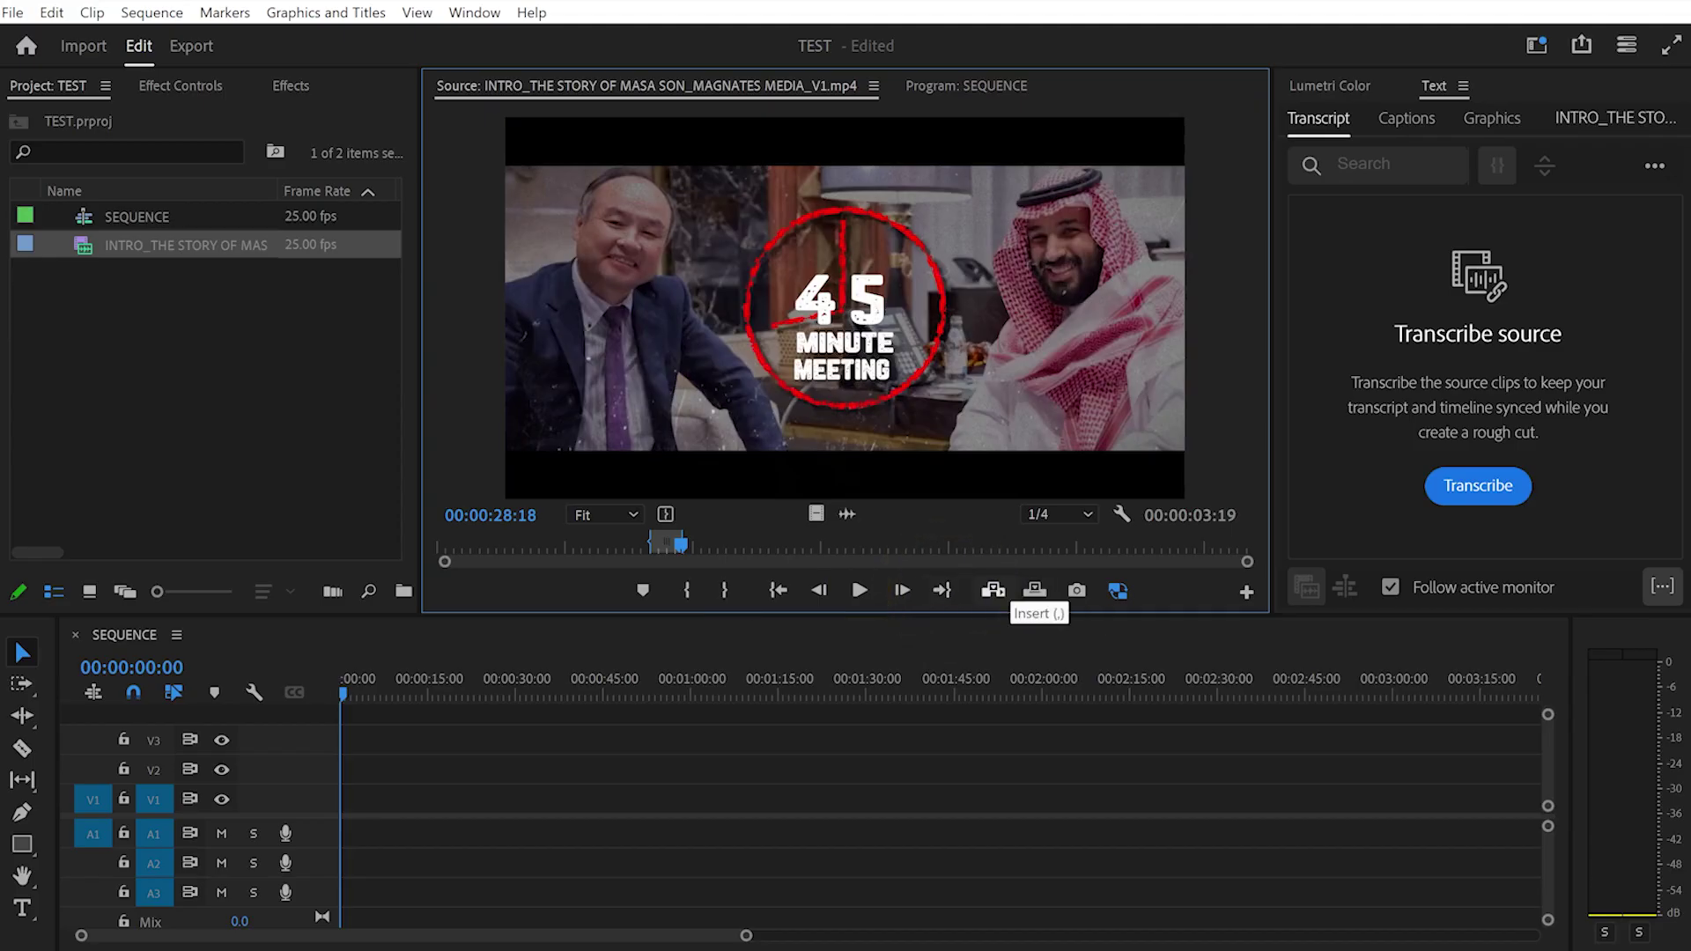
View the export settings for the current source frame and the Source Monitor's Button Editor, cancelling both.
click(1076, 588)
drag(845, 362, 598, 327)
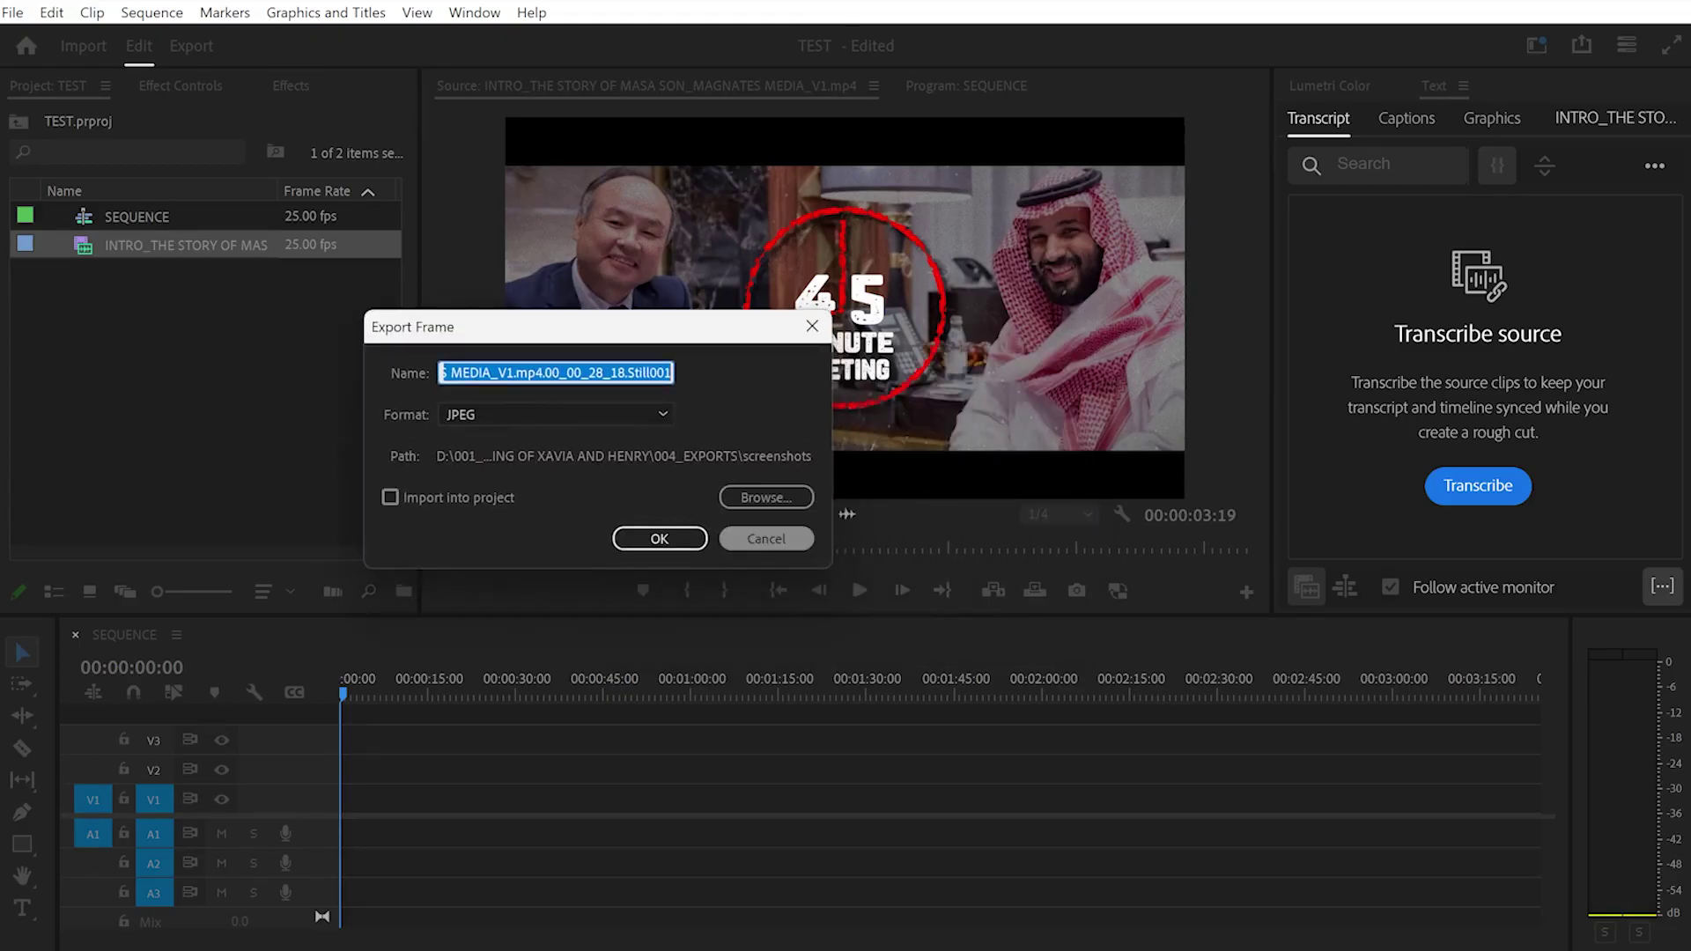
click(767, 538)
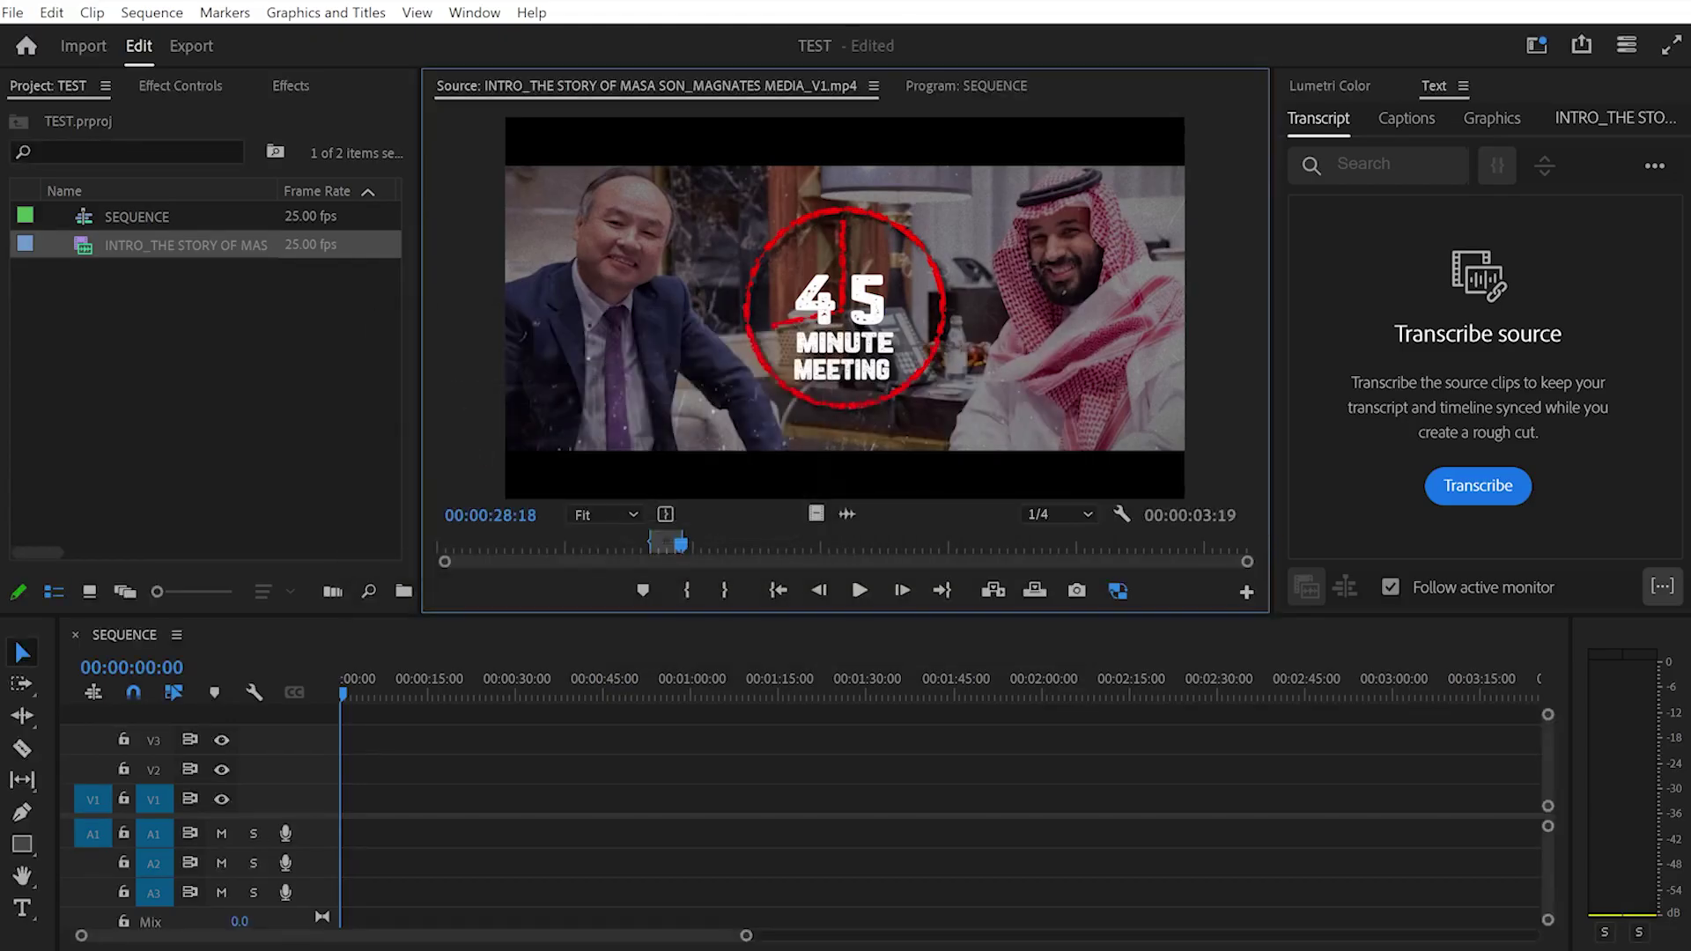
click(1246, 591)
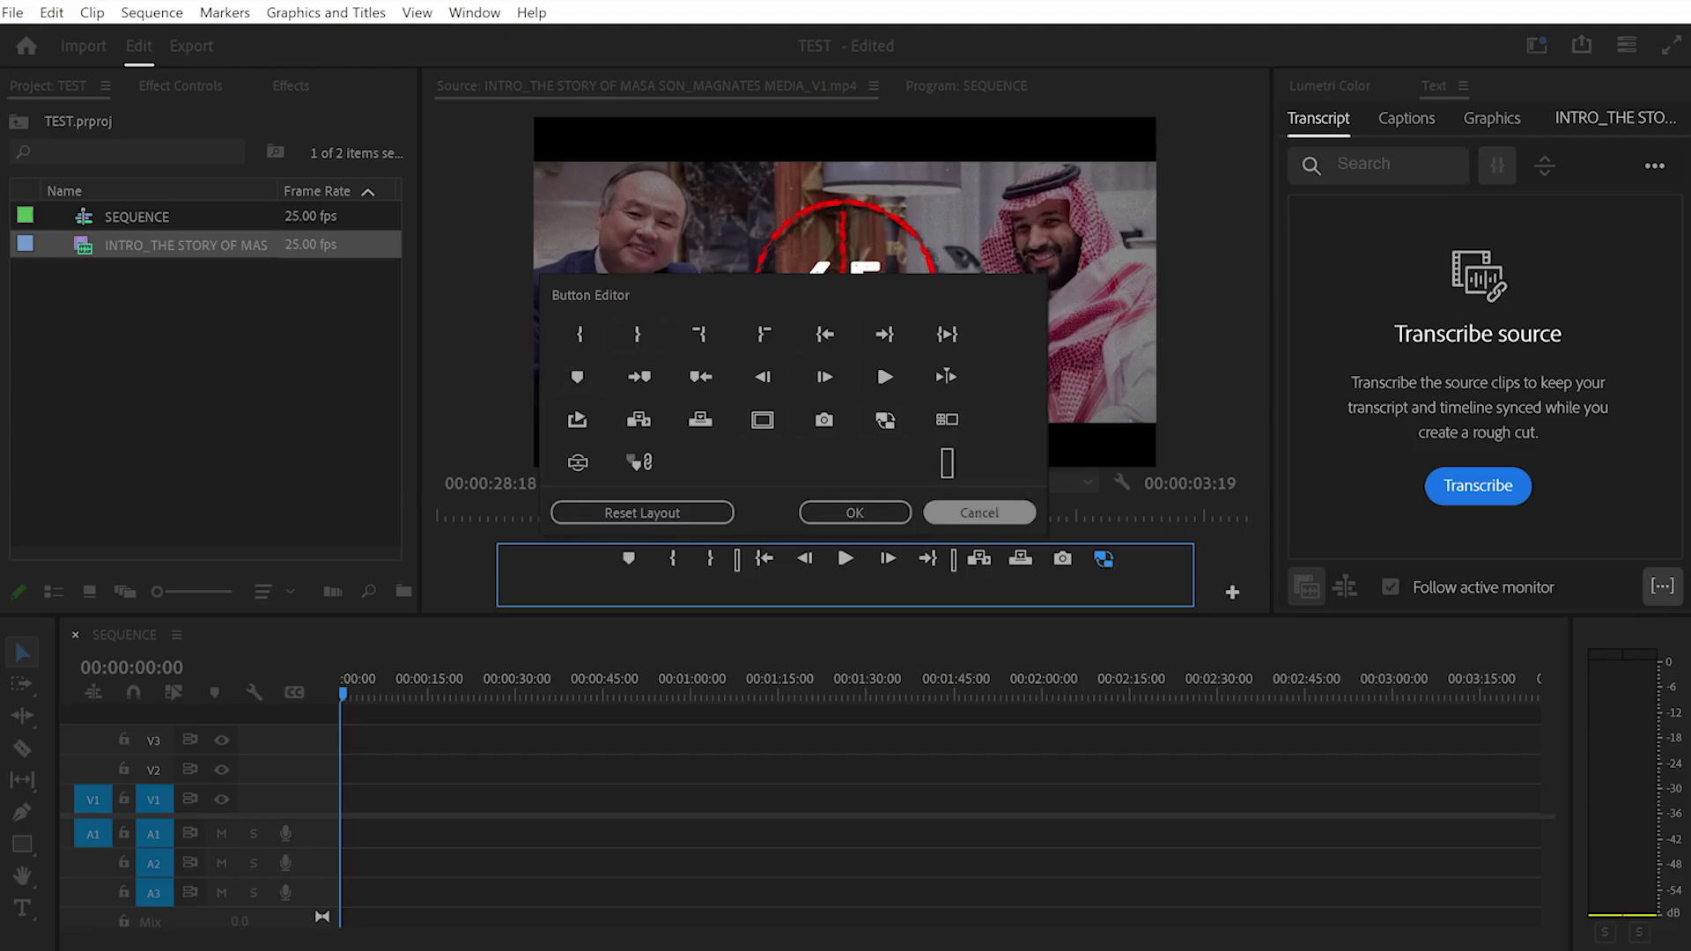
click(979, 513)
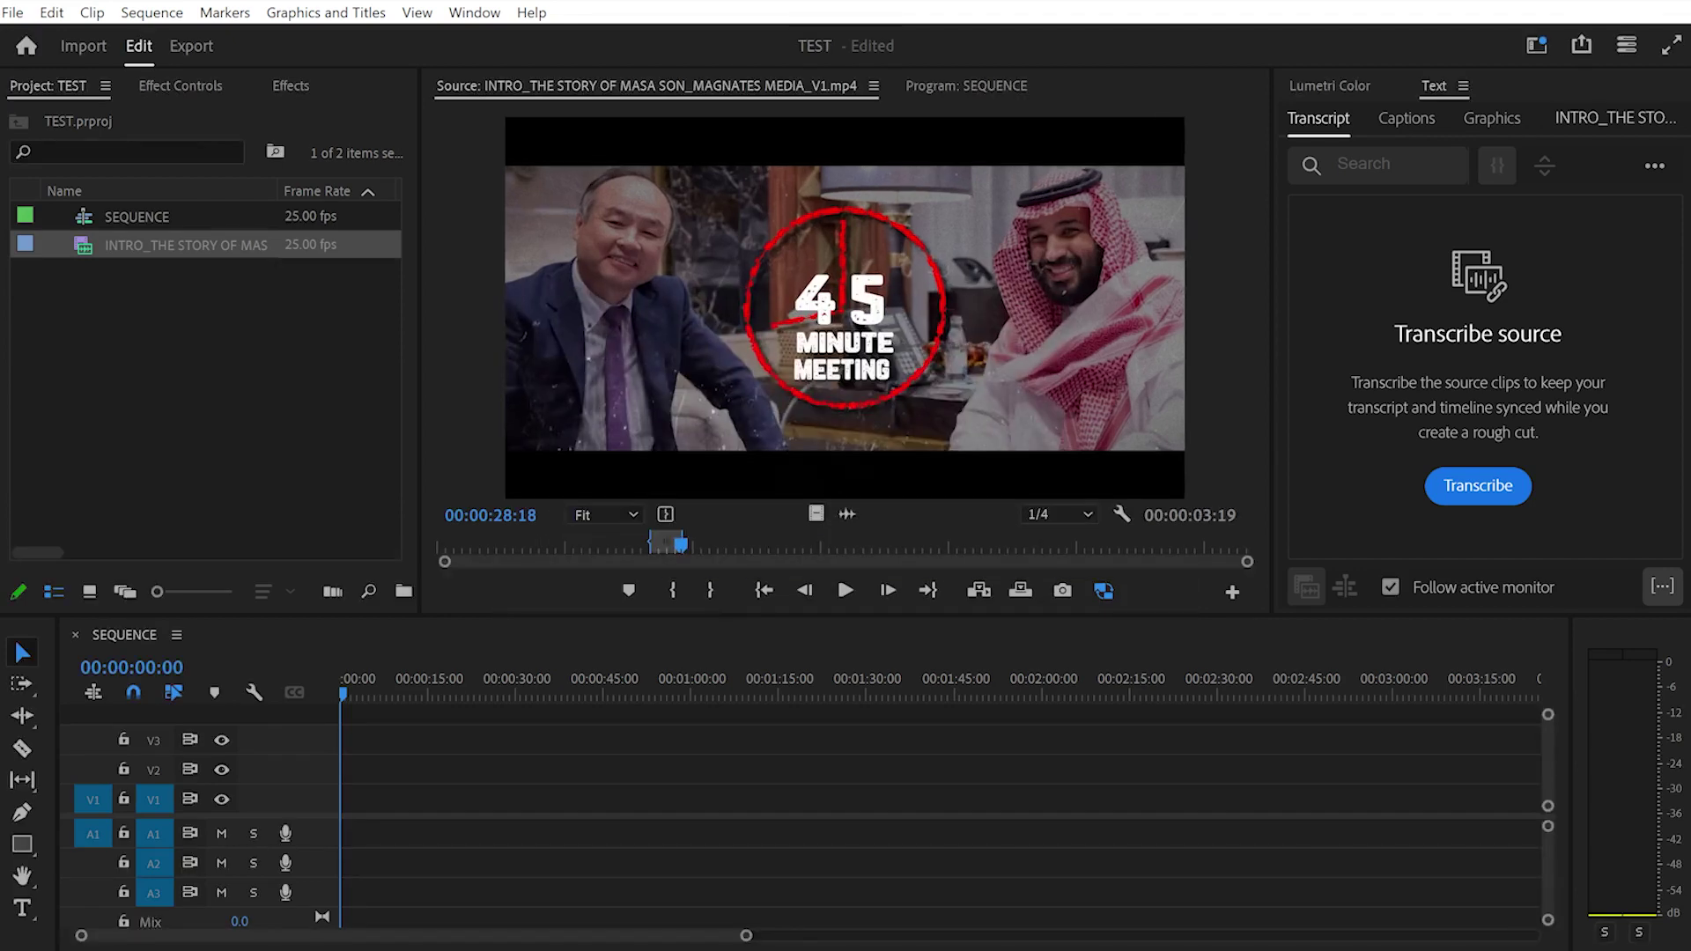
Clear both the In and Out points from the source clip.
click(868, 768)
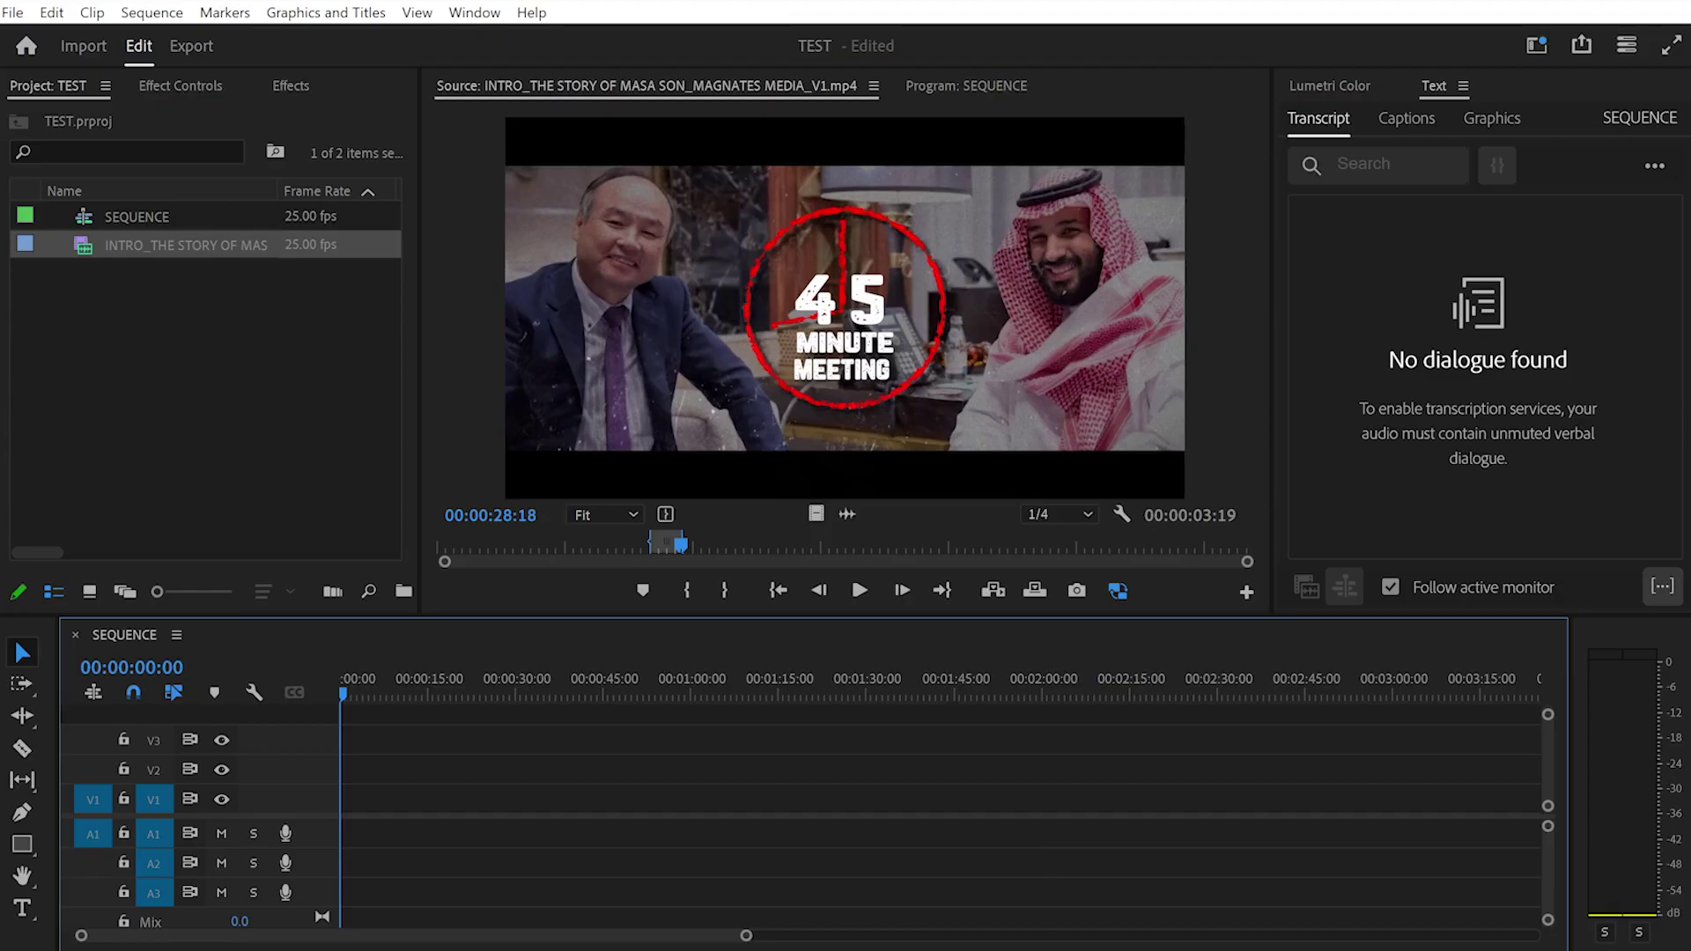
click(664, 530)
right_click(662, 532)
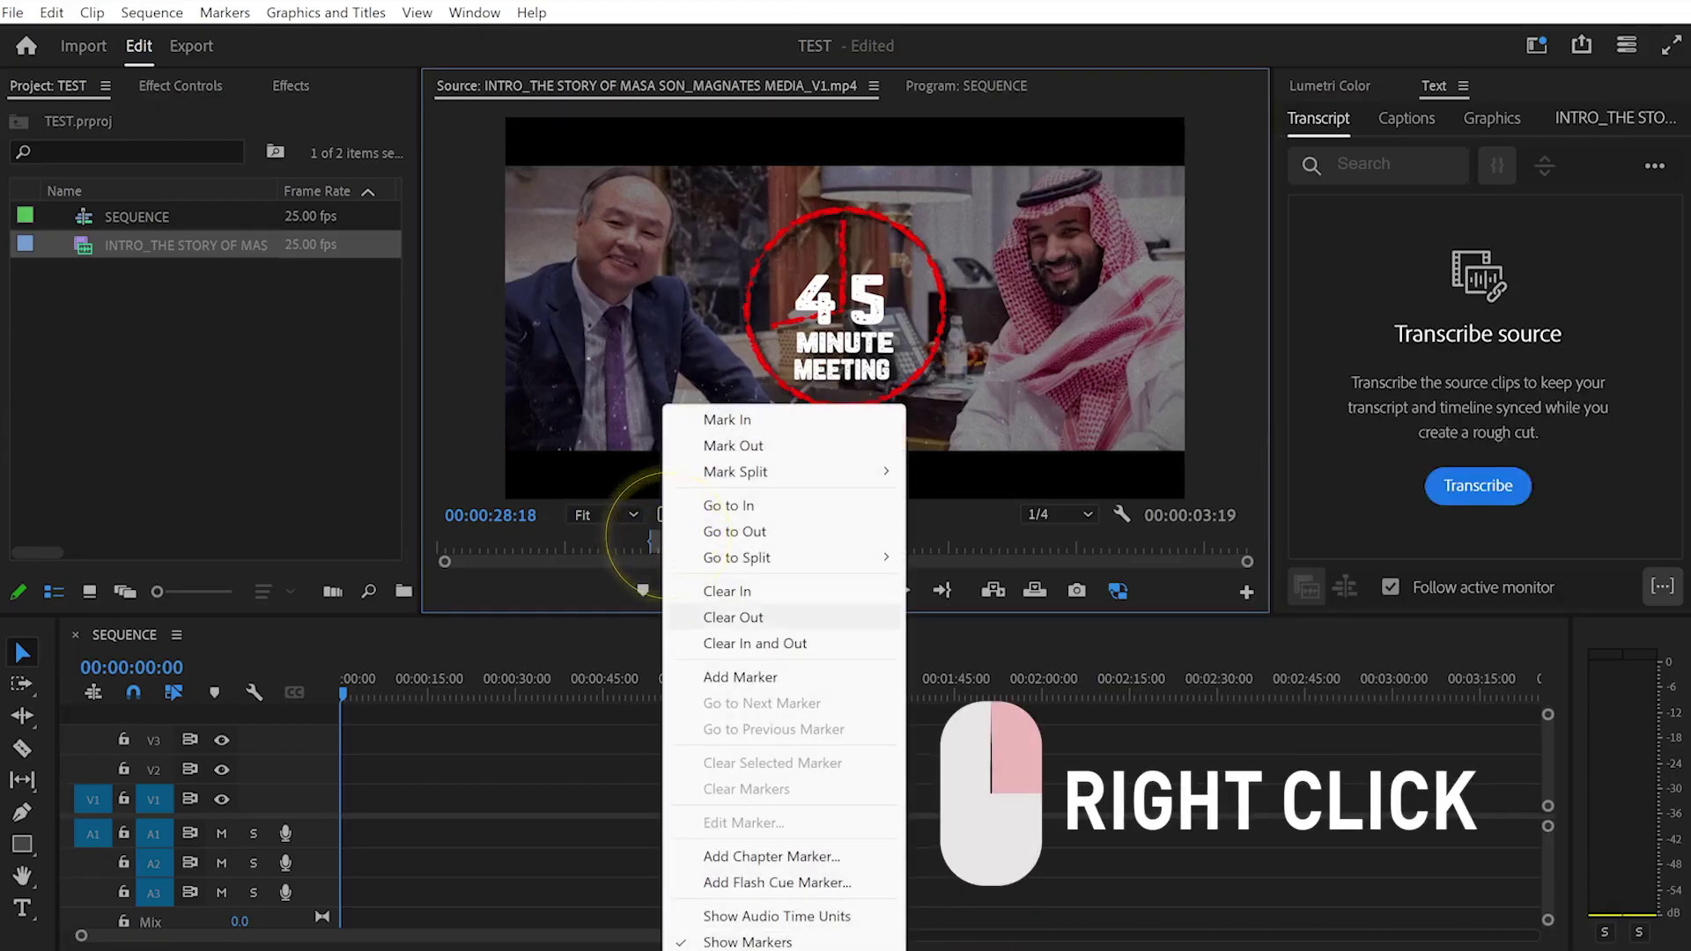
click(755, 643)
Place the whole source clip at the start of V1 and A1 and maximize the timeline panel.
drag(842, 326, 345, 799)
drag(391, 799, 393, 799)
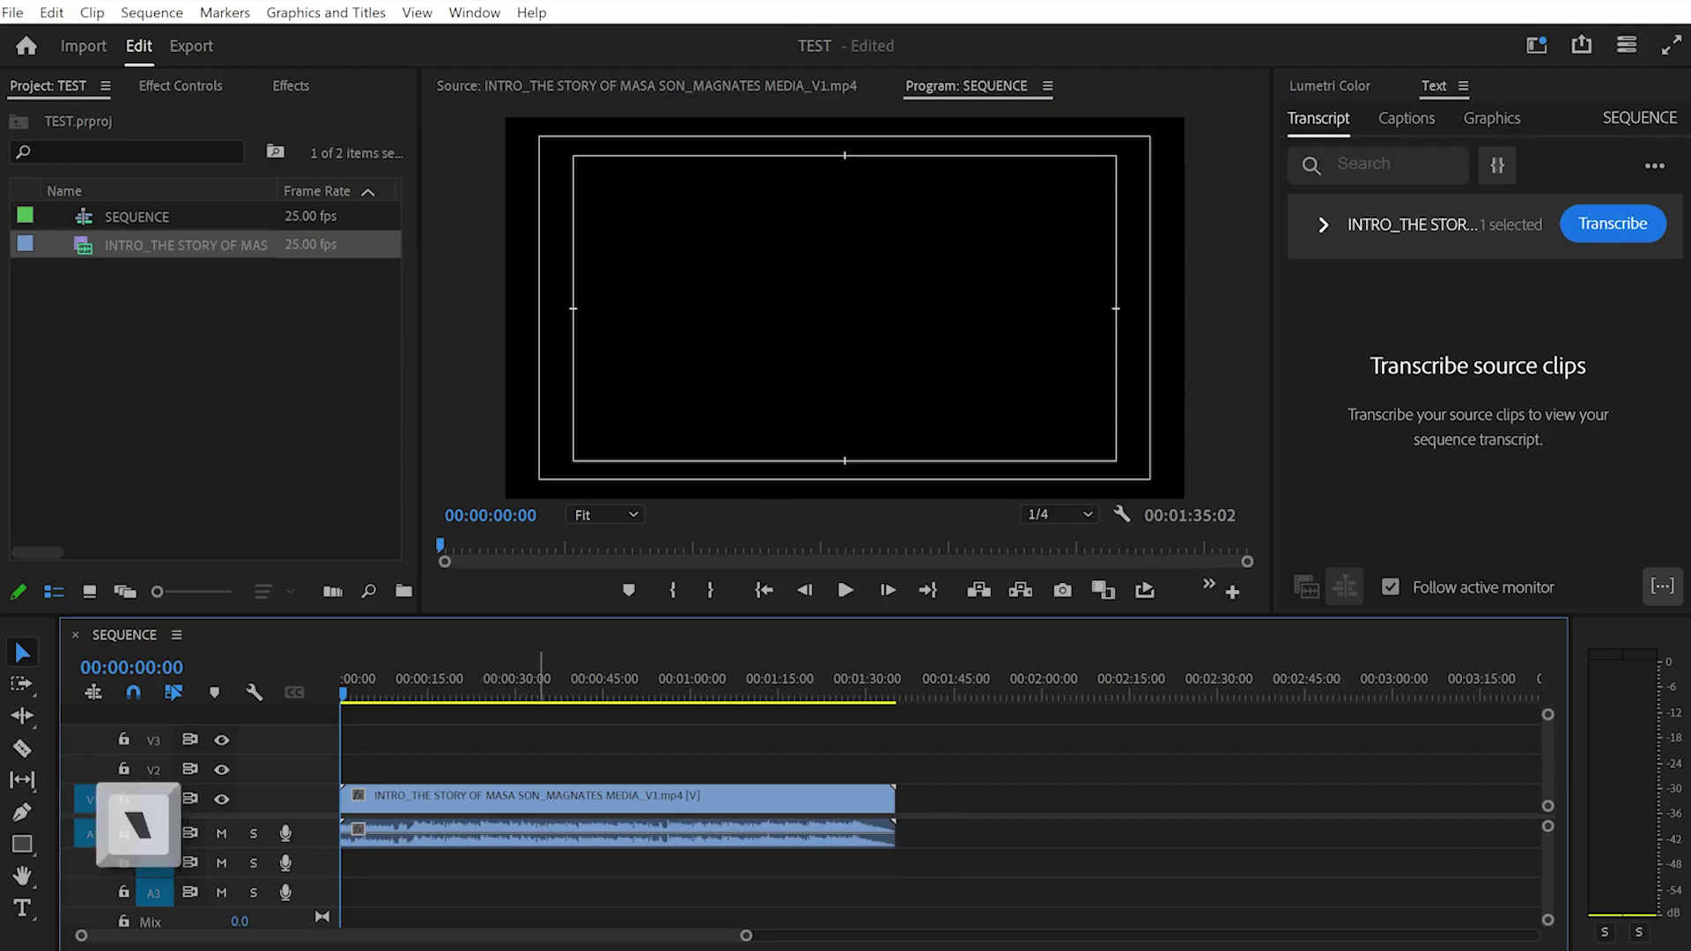
key(grave)
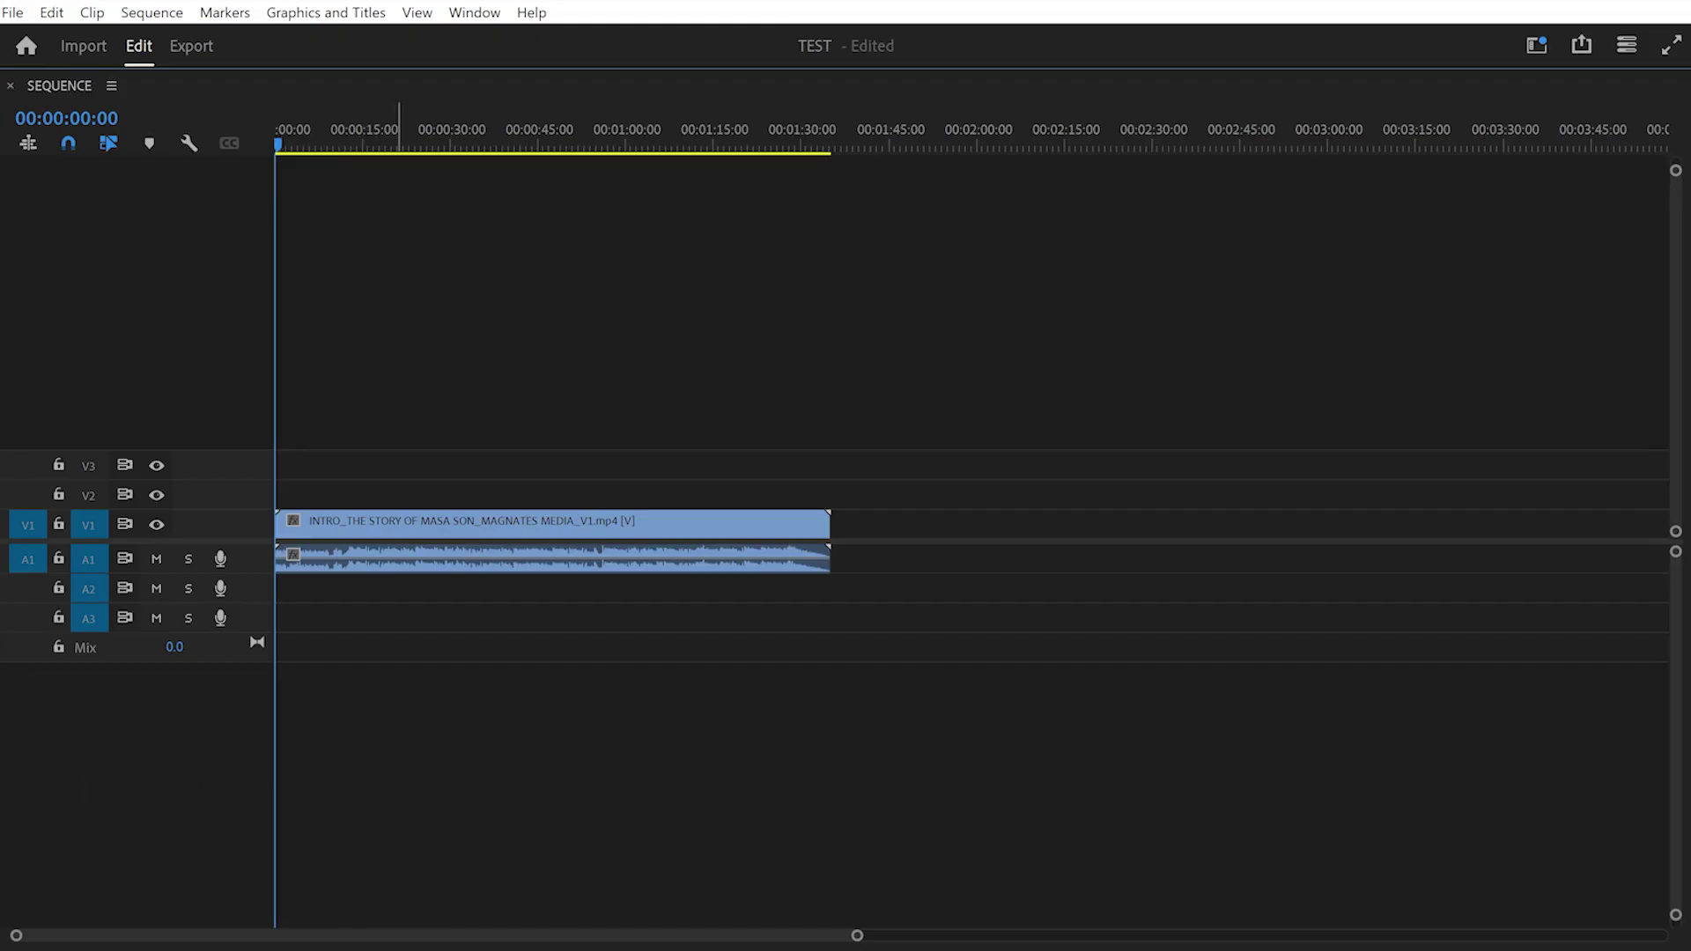
Expand the Video 1 and Audio 1 tracks and increase their heights a little further.
drag(330, 525, 330, 560)
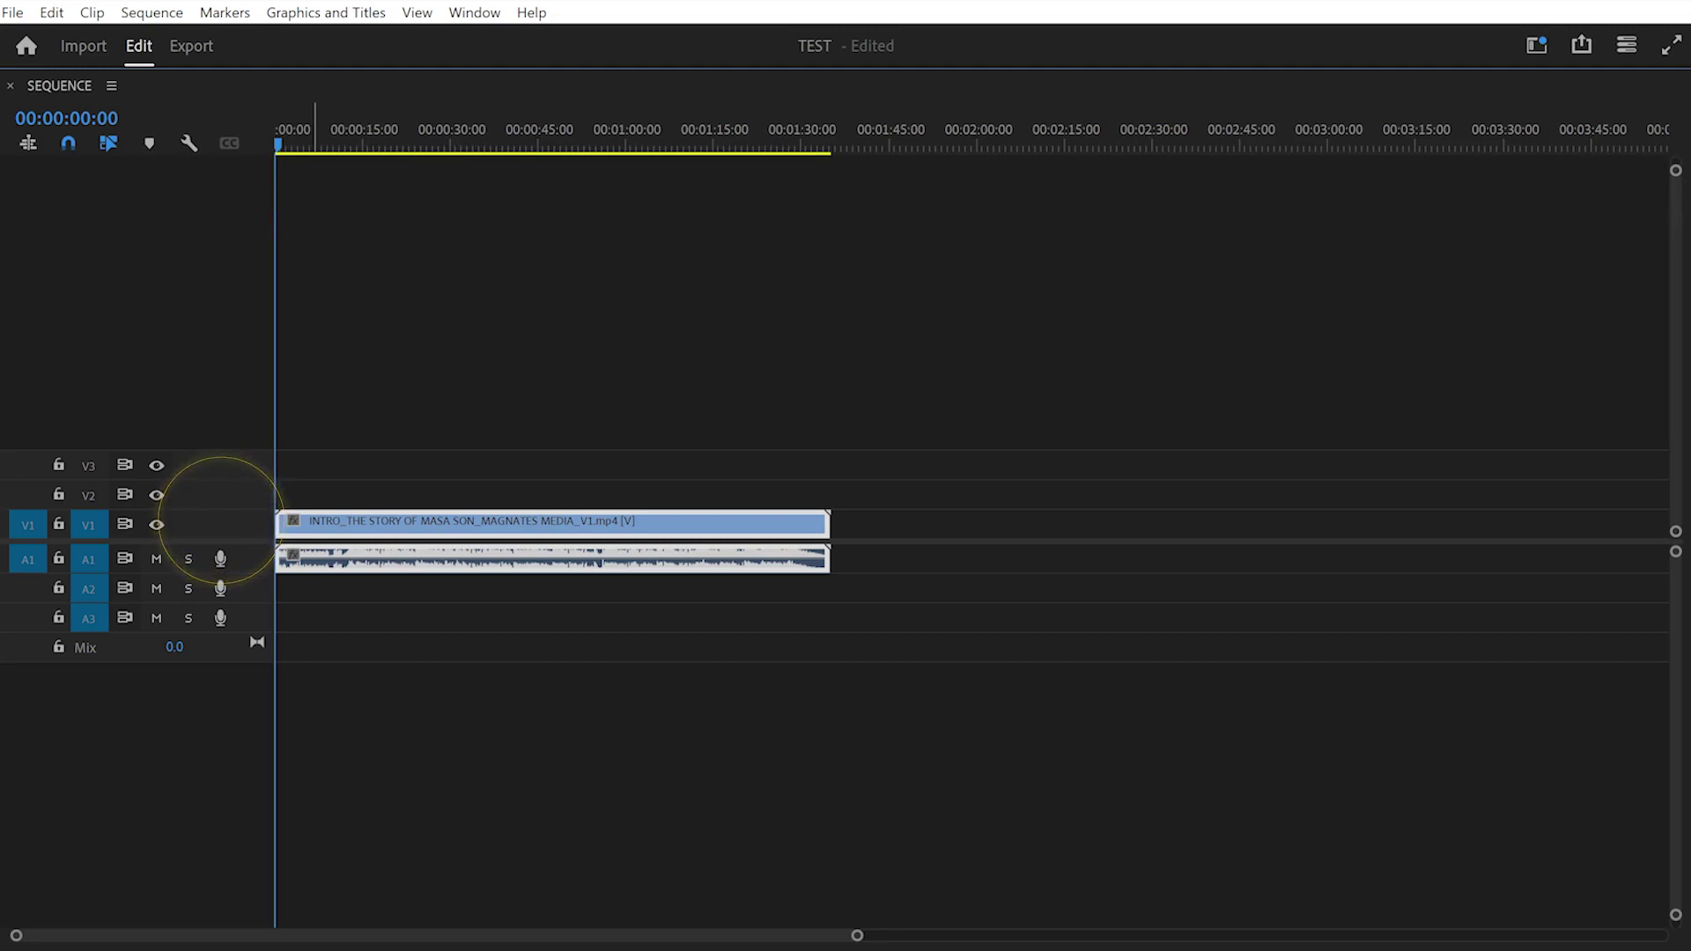
double_click(246, 556)
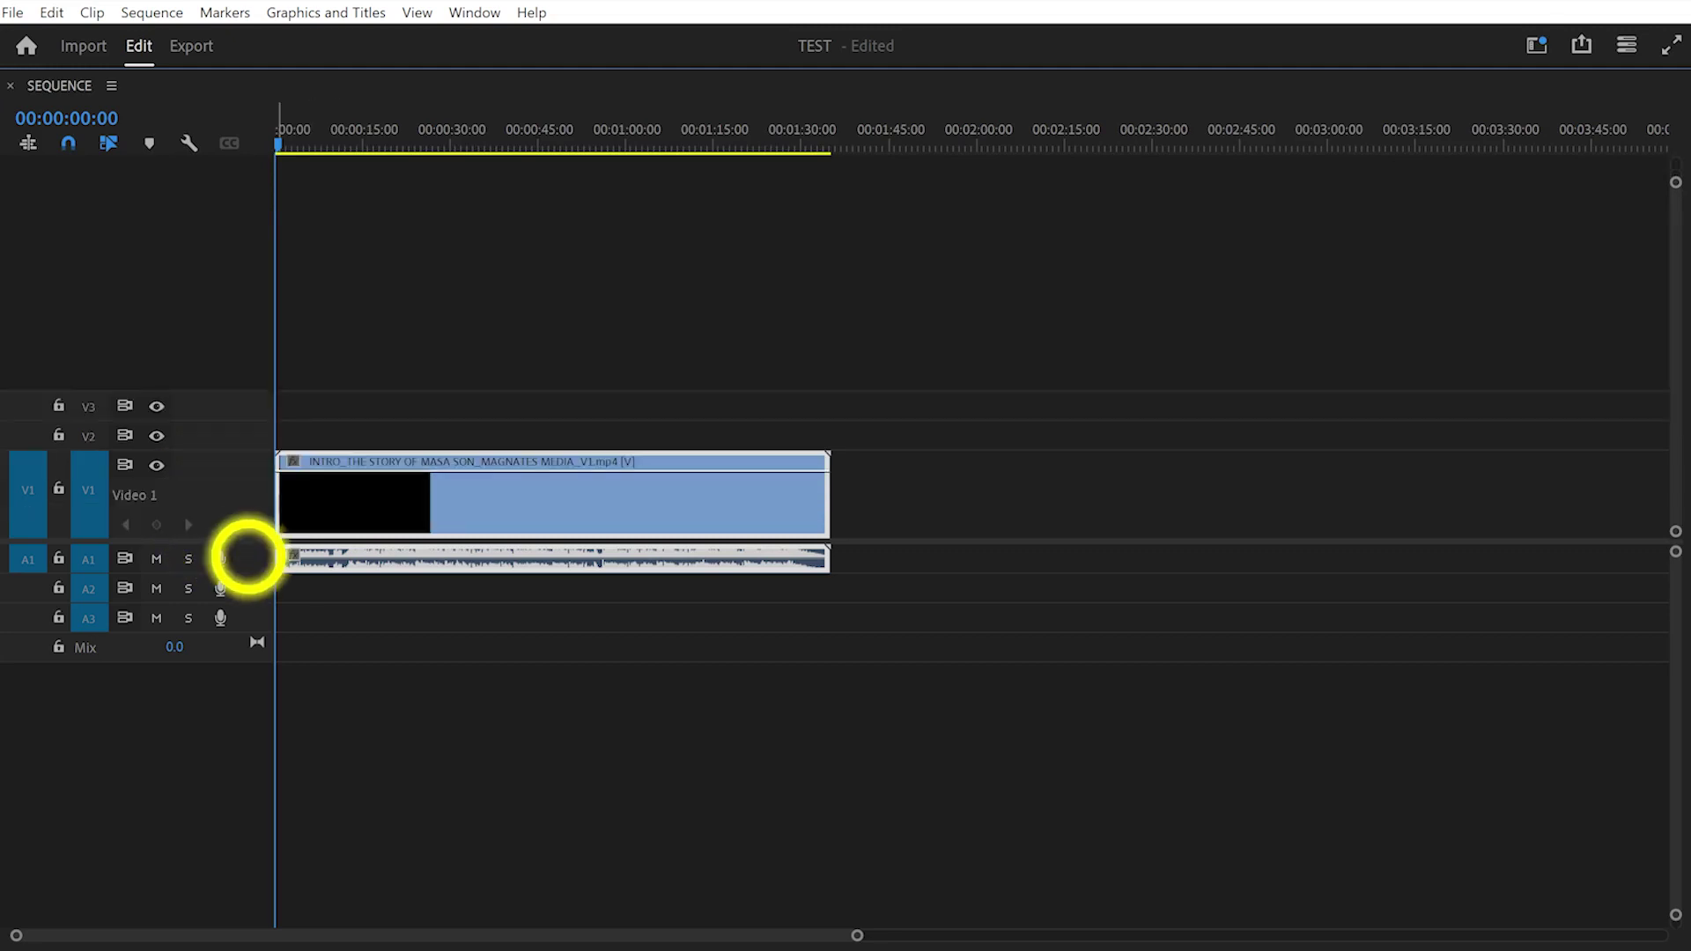
click(601, 764)
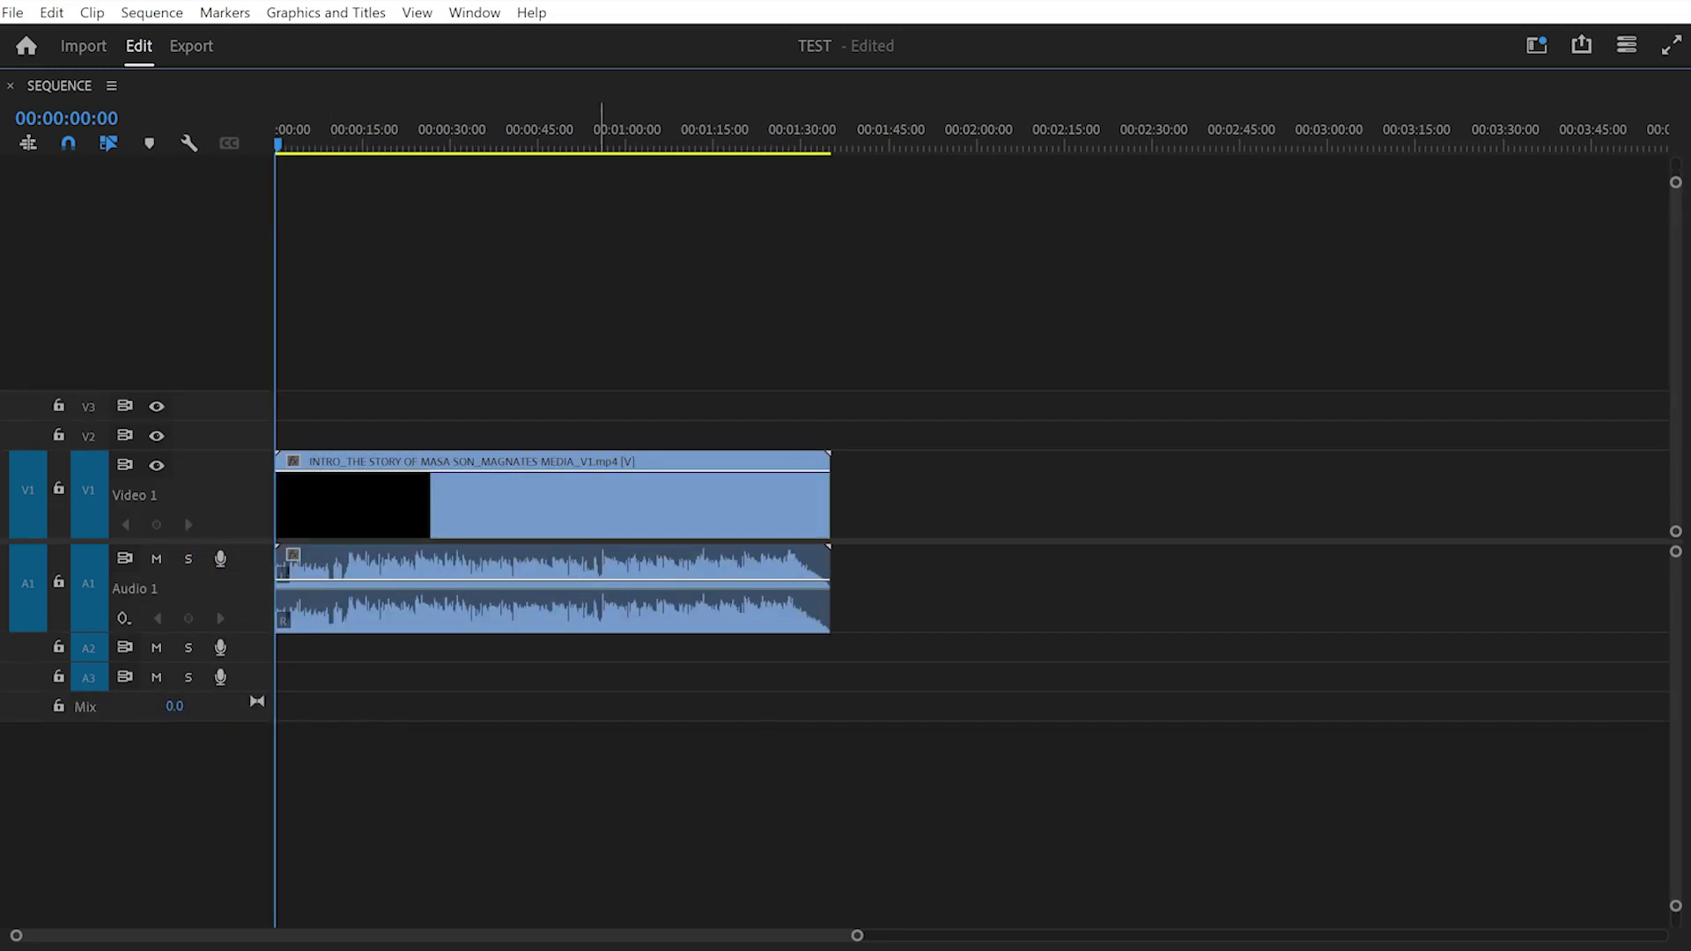
key(ctrl+a)
drag(370, 142, 452, 143)
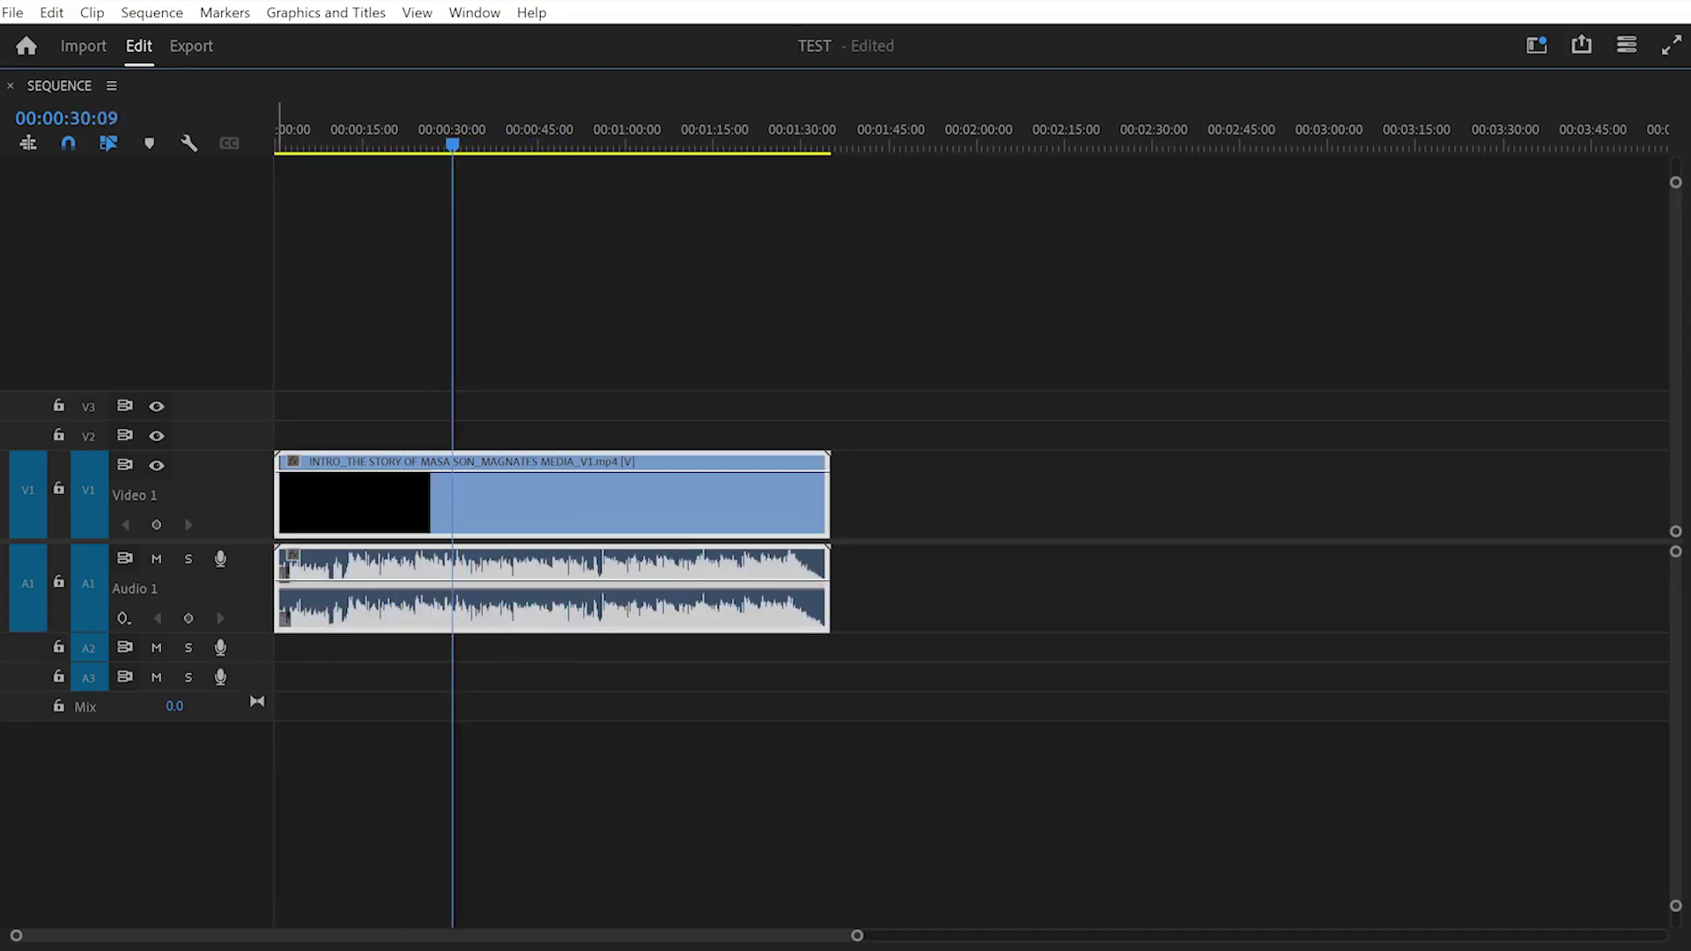
mouse_move(256, 633)
mouse_down()
mouse_move(256, 831)
mouse_move(256, 641)
mouse_up()
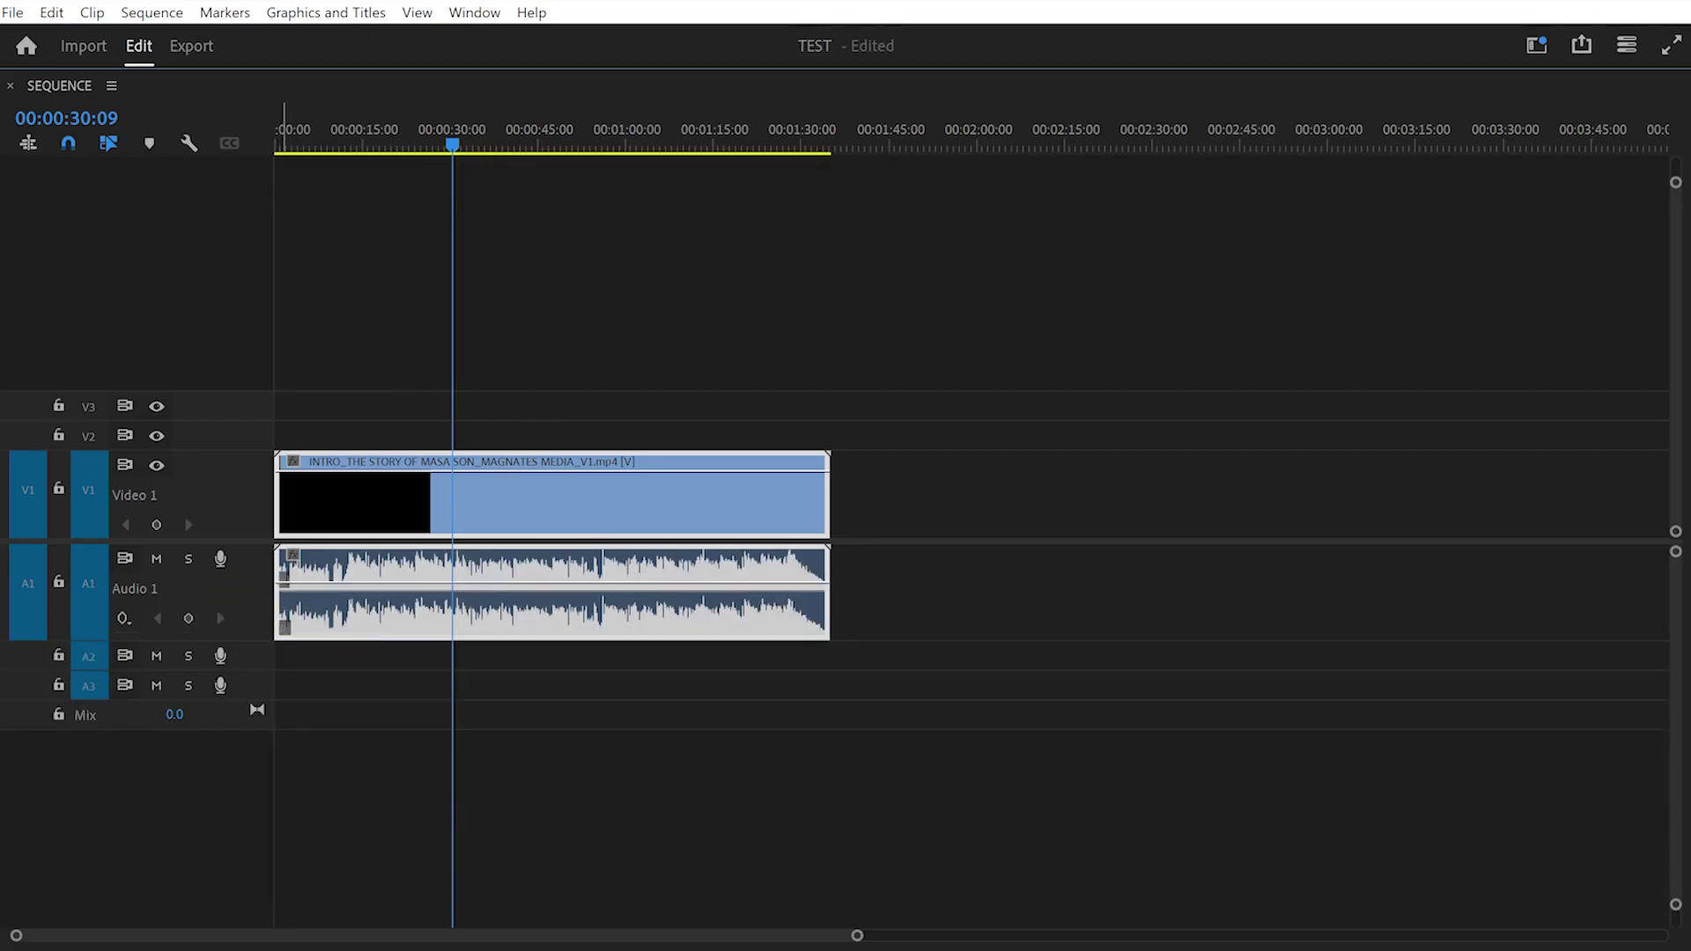
mouse_move(256, 451)
mouse_down()
mouse_move(256, 338)
mouse_move(256, 445)
mouse_move(256, 408)
mouse_move(256, 426)
mouse_up()
Move the clip's video to V2, expanding that track, and return the video to V1.
click(525, 352)
click(605, 493)
drag(538, 488, 534, 412)
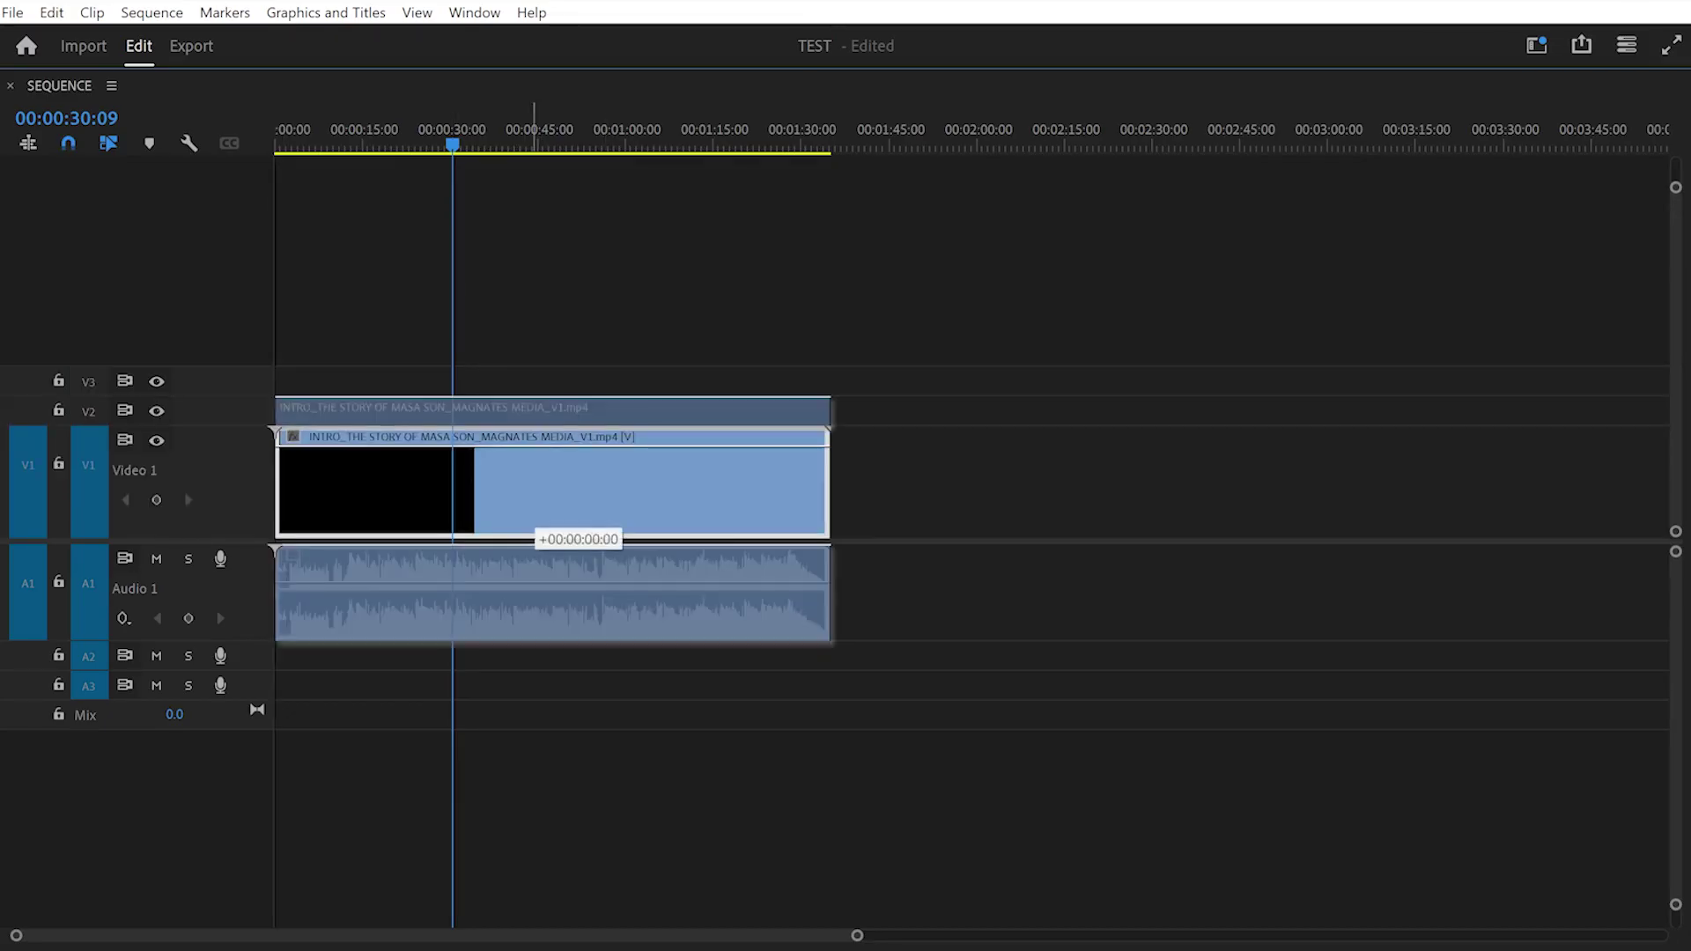
drag(533, 490, 534, 489)
double_click(218, 411)
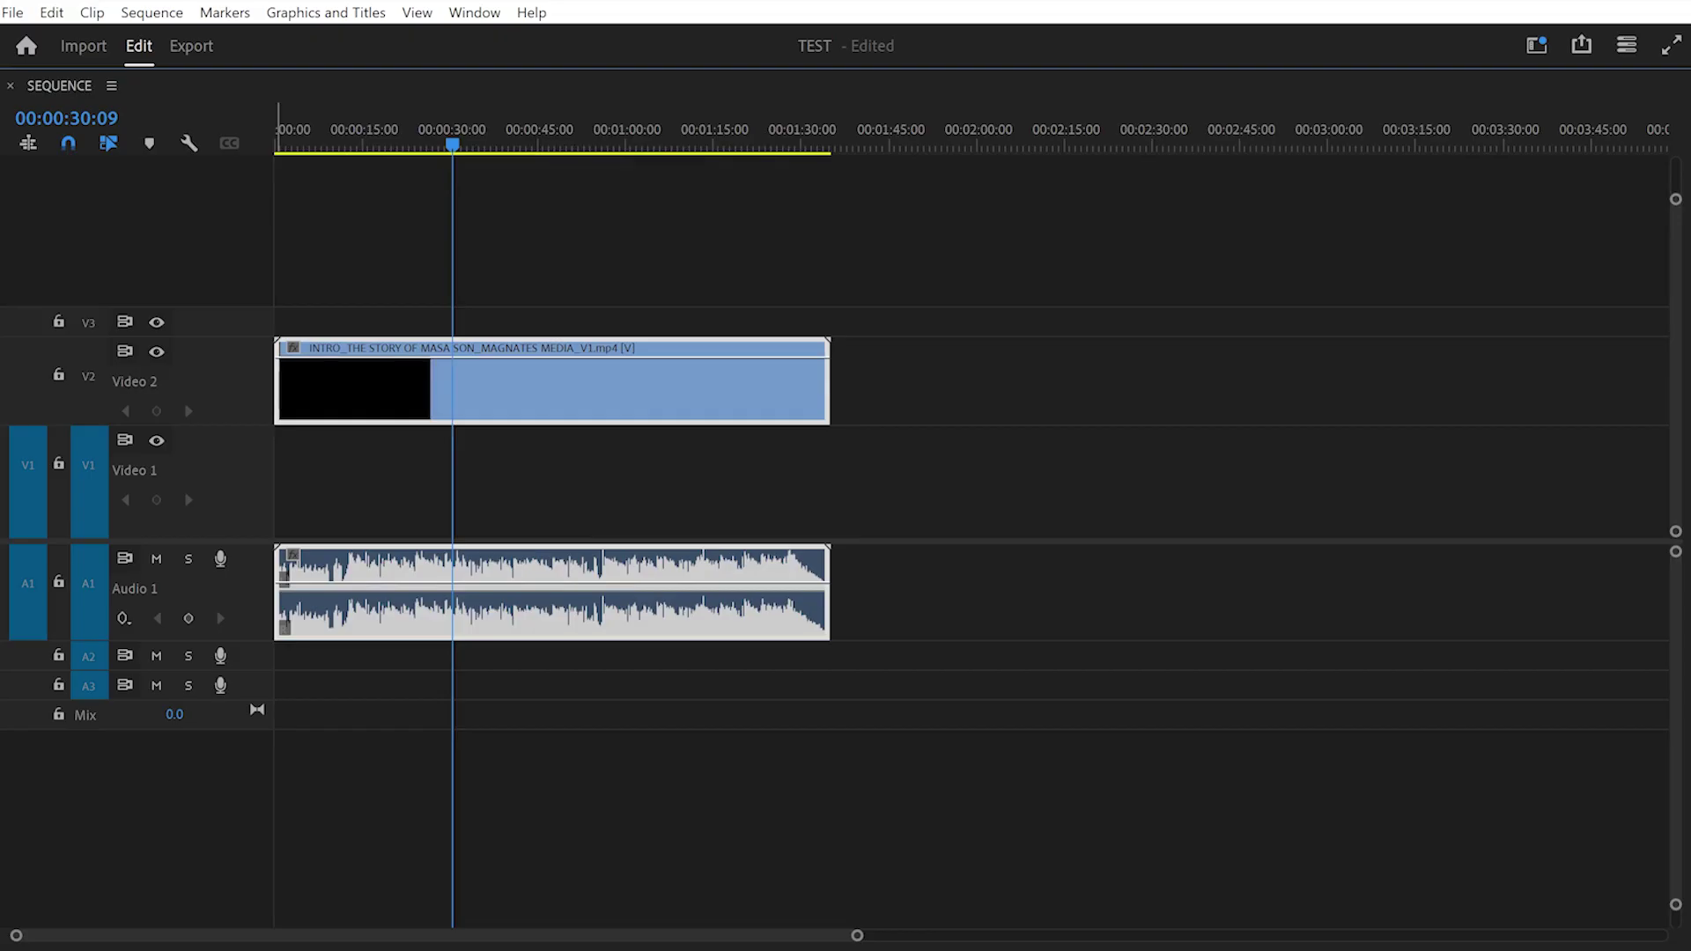
drag(370, 388, 369, 463)
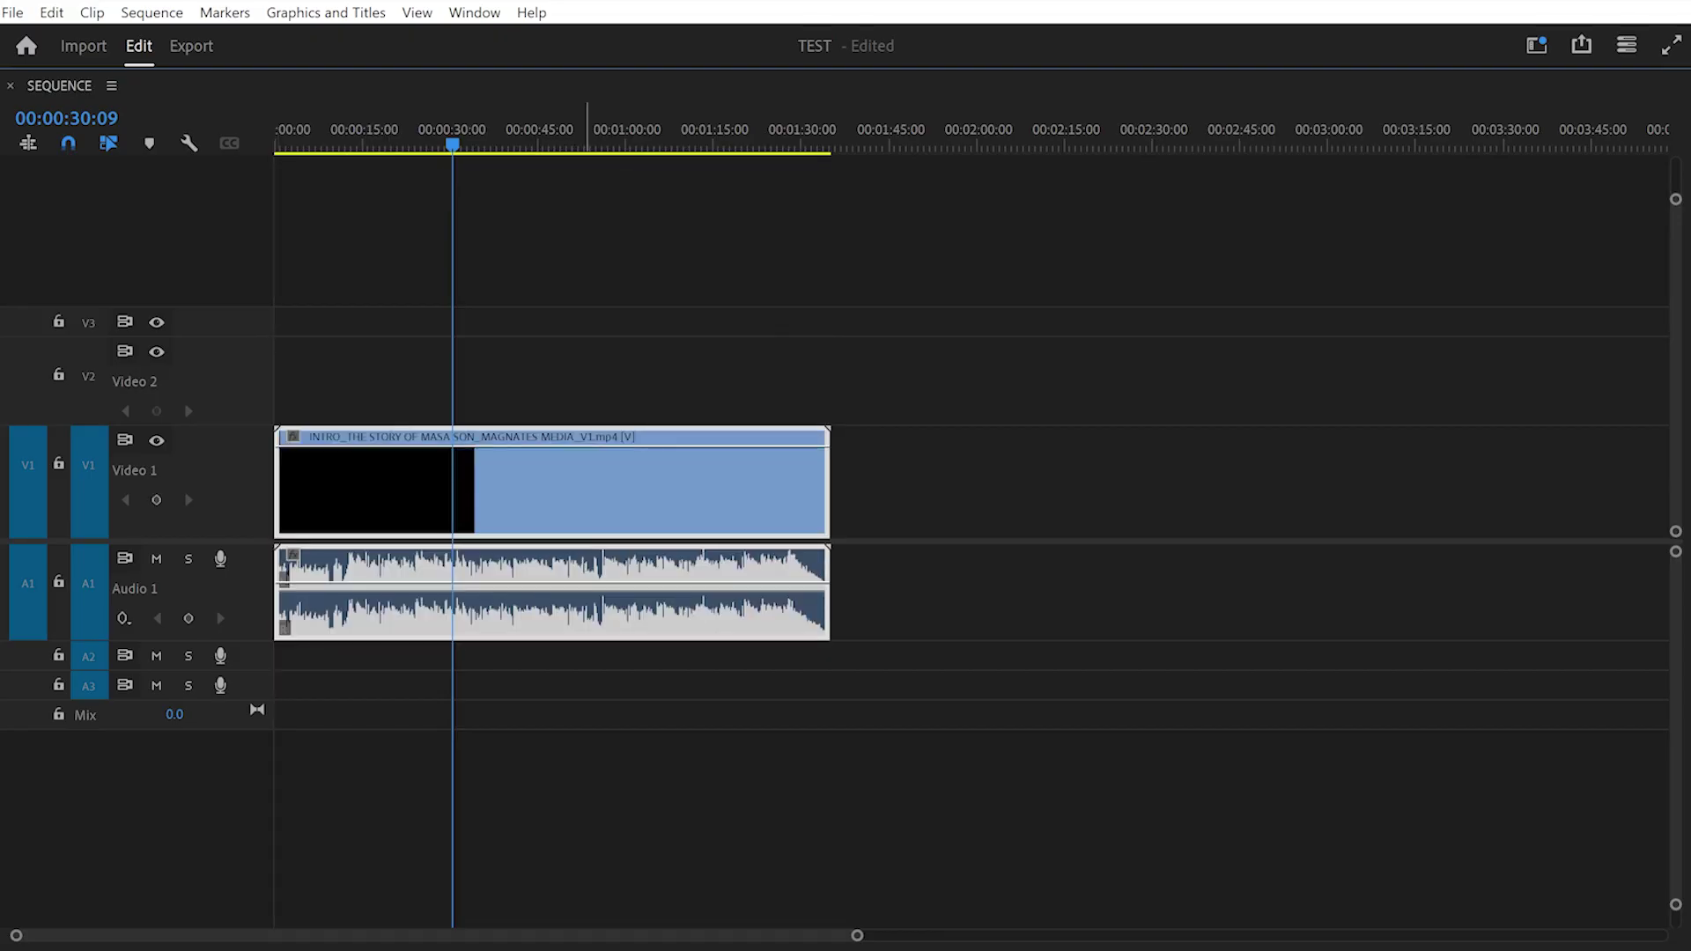
Copy the clip and paste the duplicate at 00:01:43:09.
key(ctrl+c)
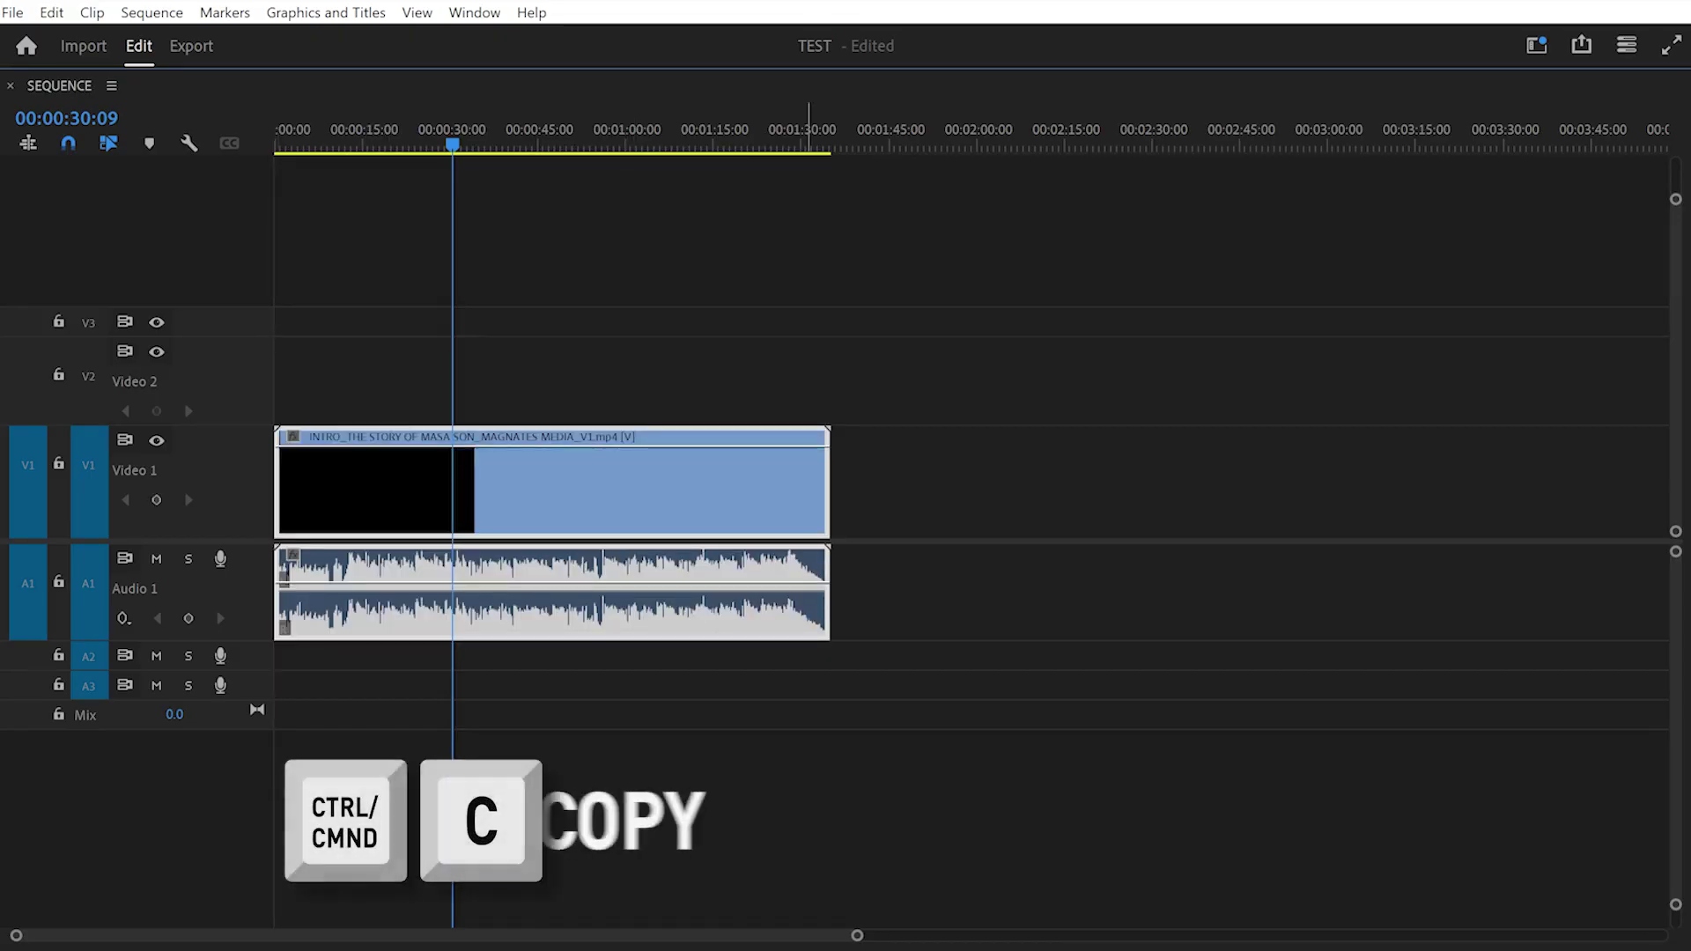
click(879, 139)
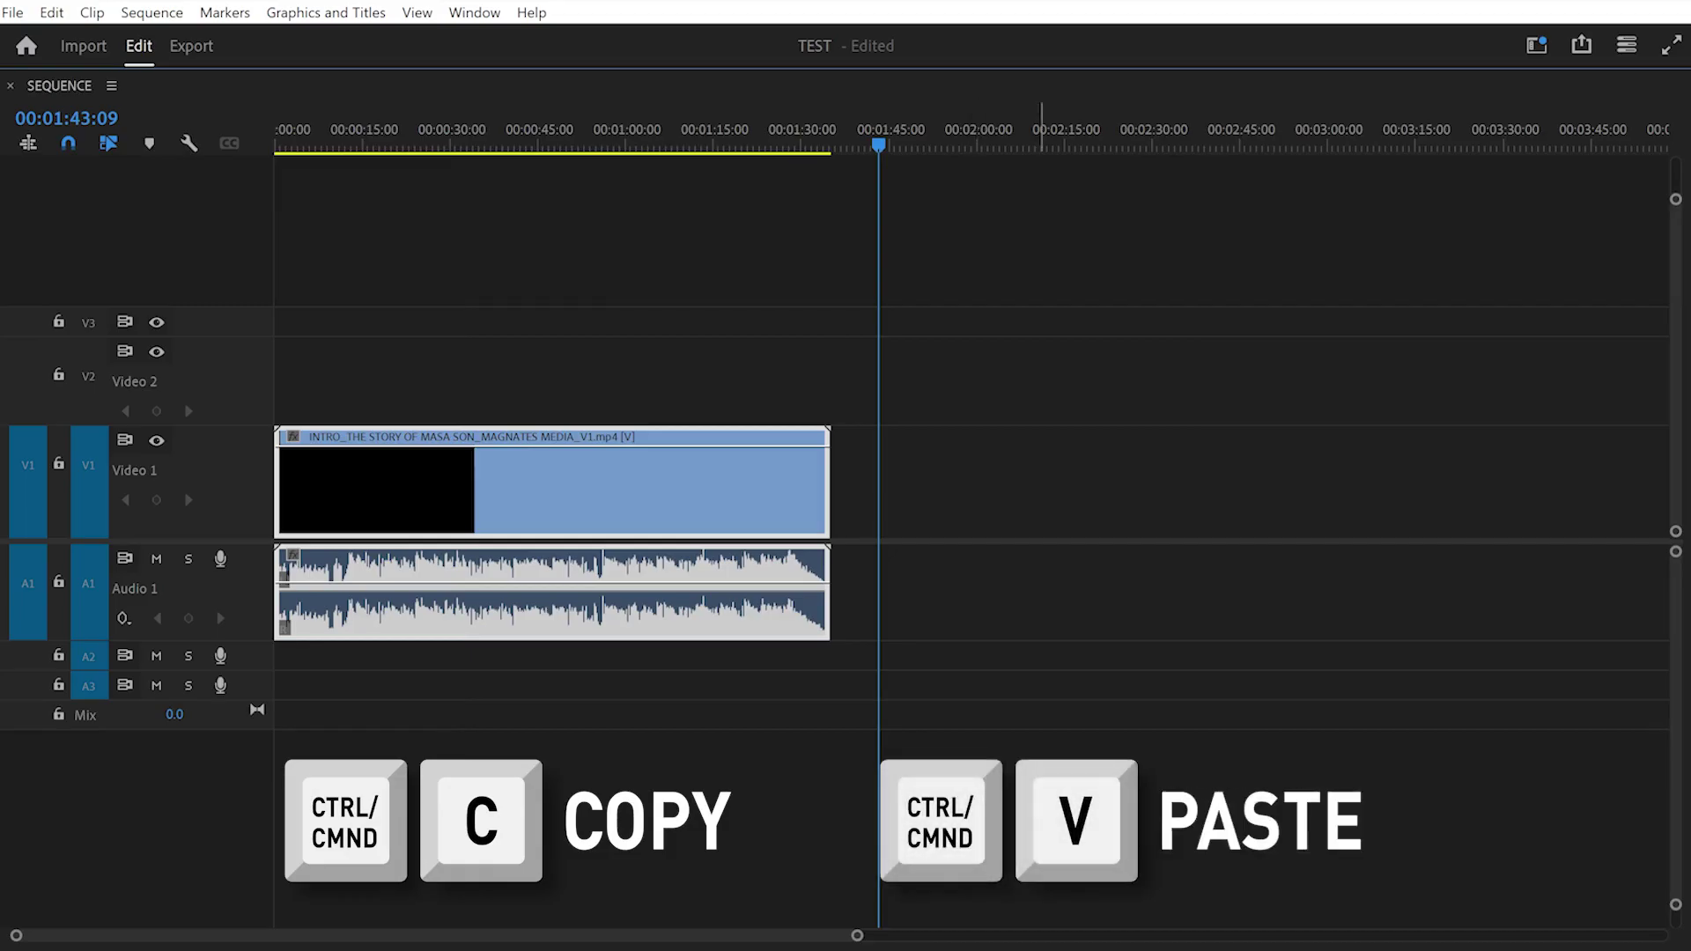
key(ctrl+v)
Move the pasted copy's video to V2 and audio to A2, aligned with the start of the sequence.
drag(951, 483, 952, 387)
drag(999, 592, 1001, 657)
drag(936, 393, 285, 393)
Try selecting the clips under the playhead at the sequence start and at 00:00:24:17, and clear the selection.
click(539, 134)
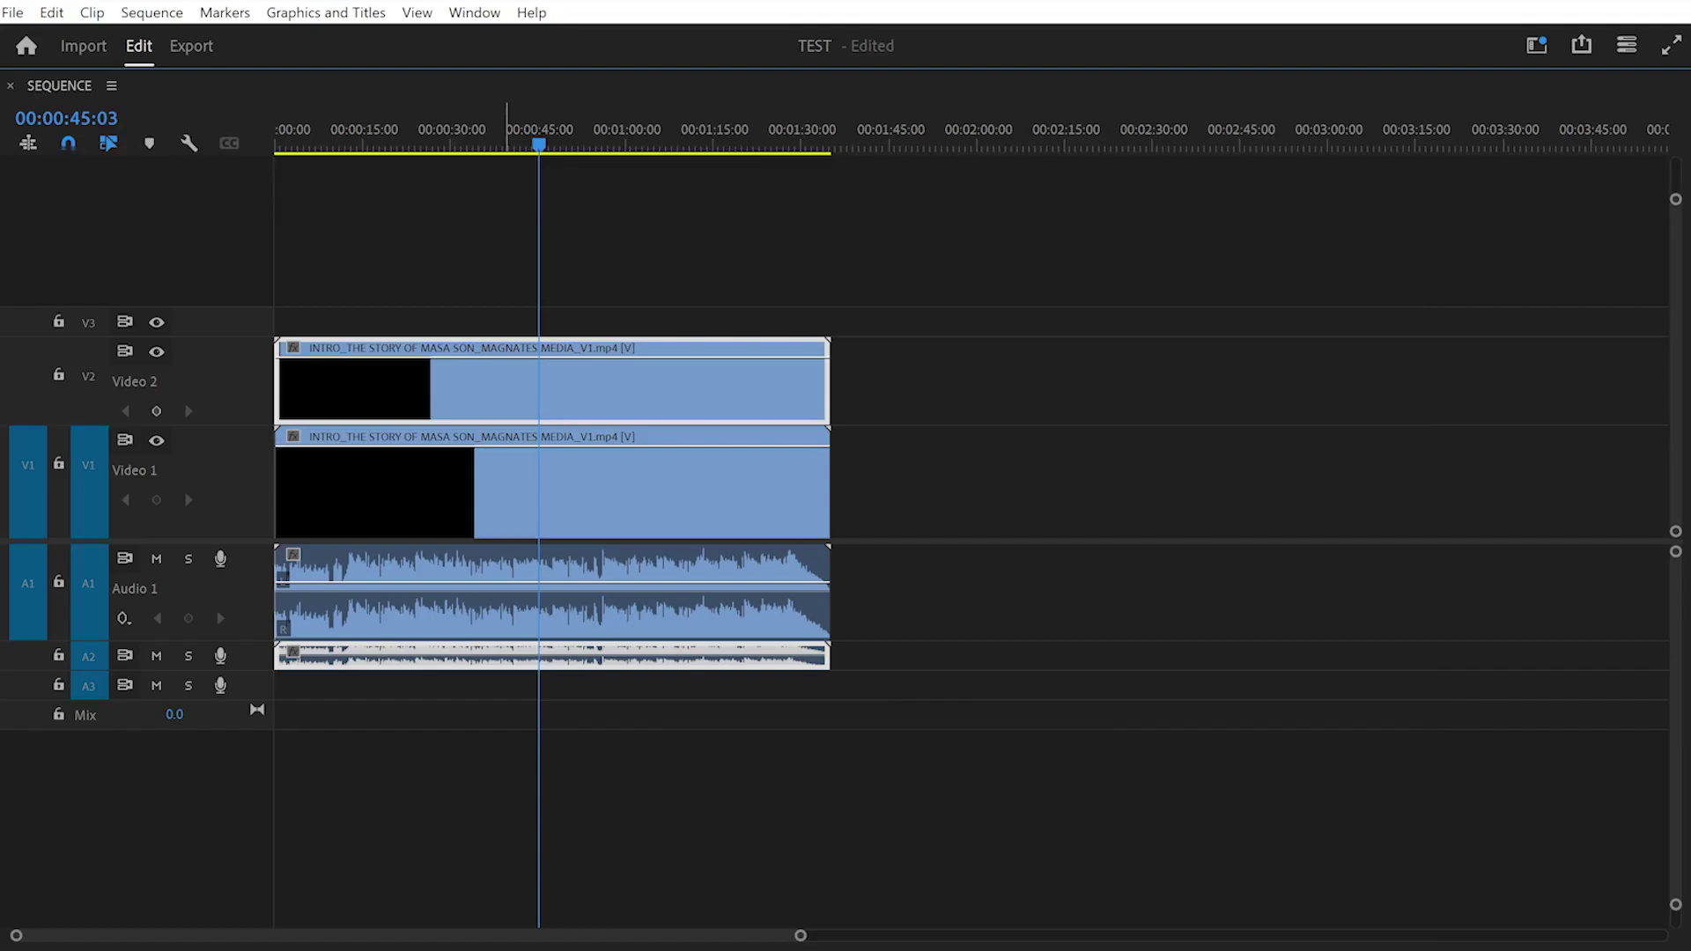
key(Home)
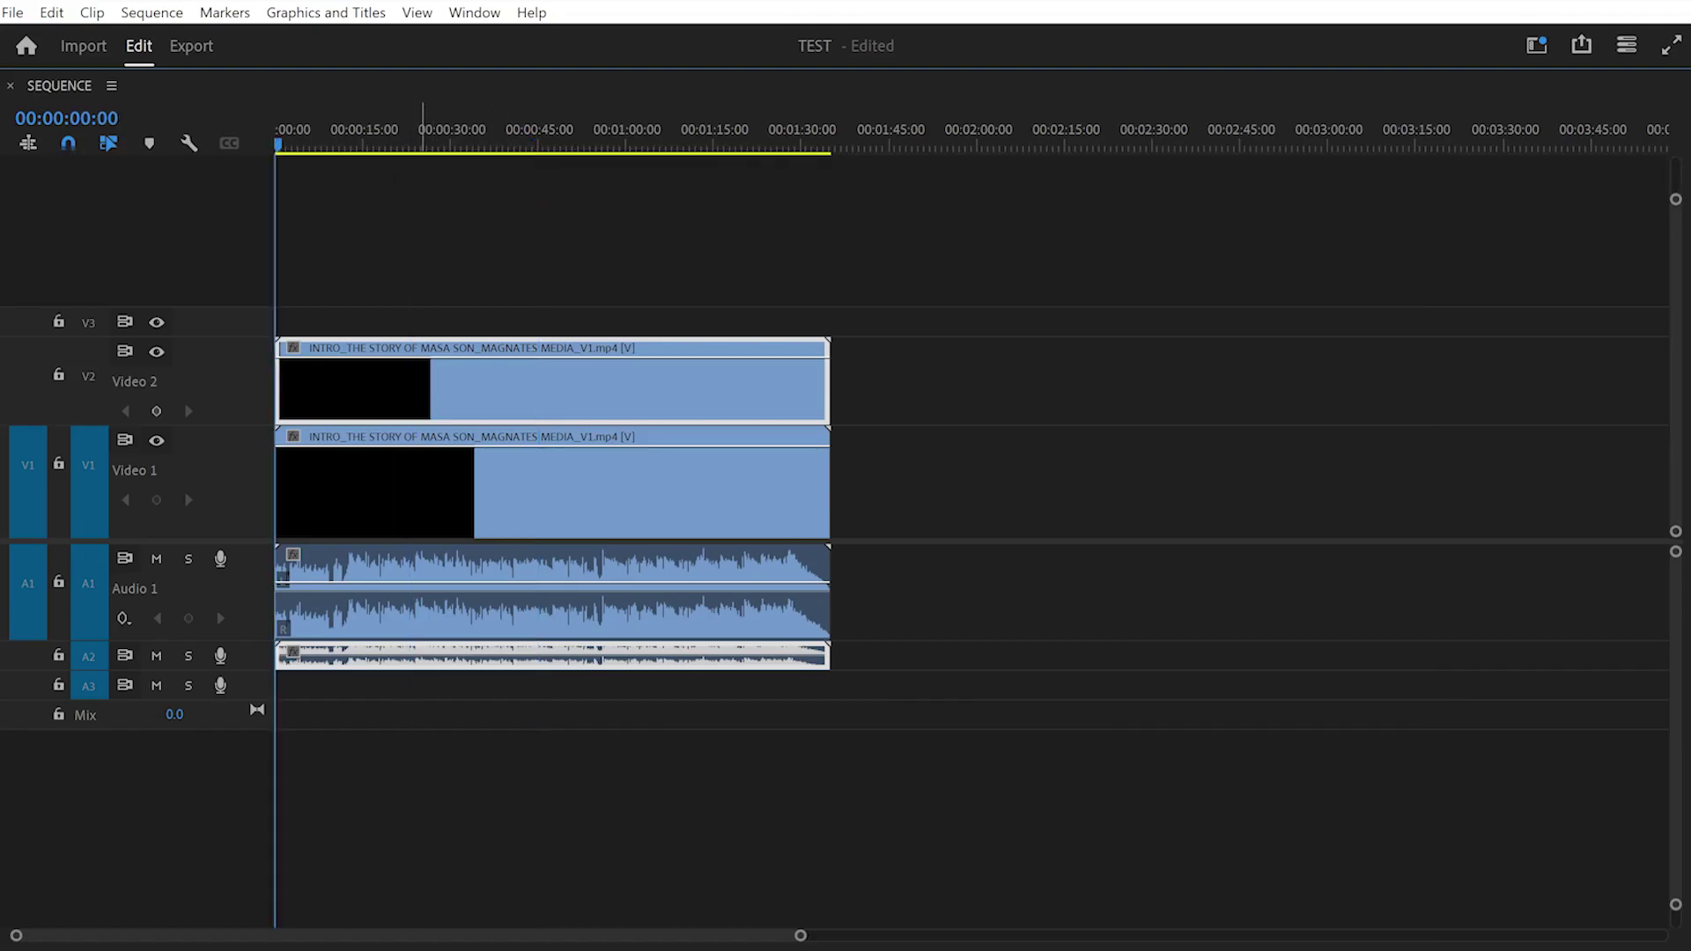
click(379, 243)
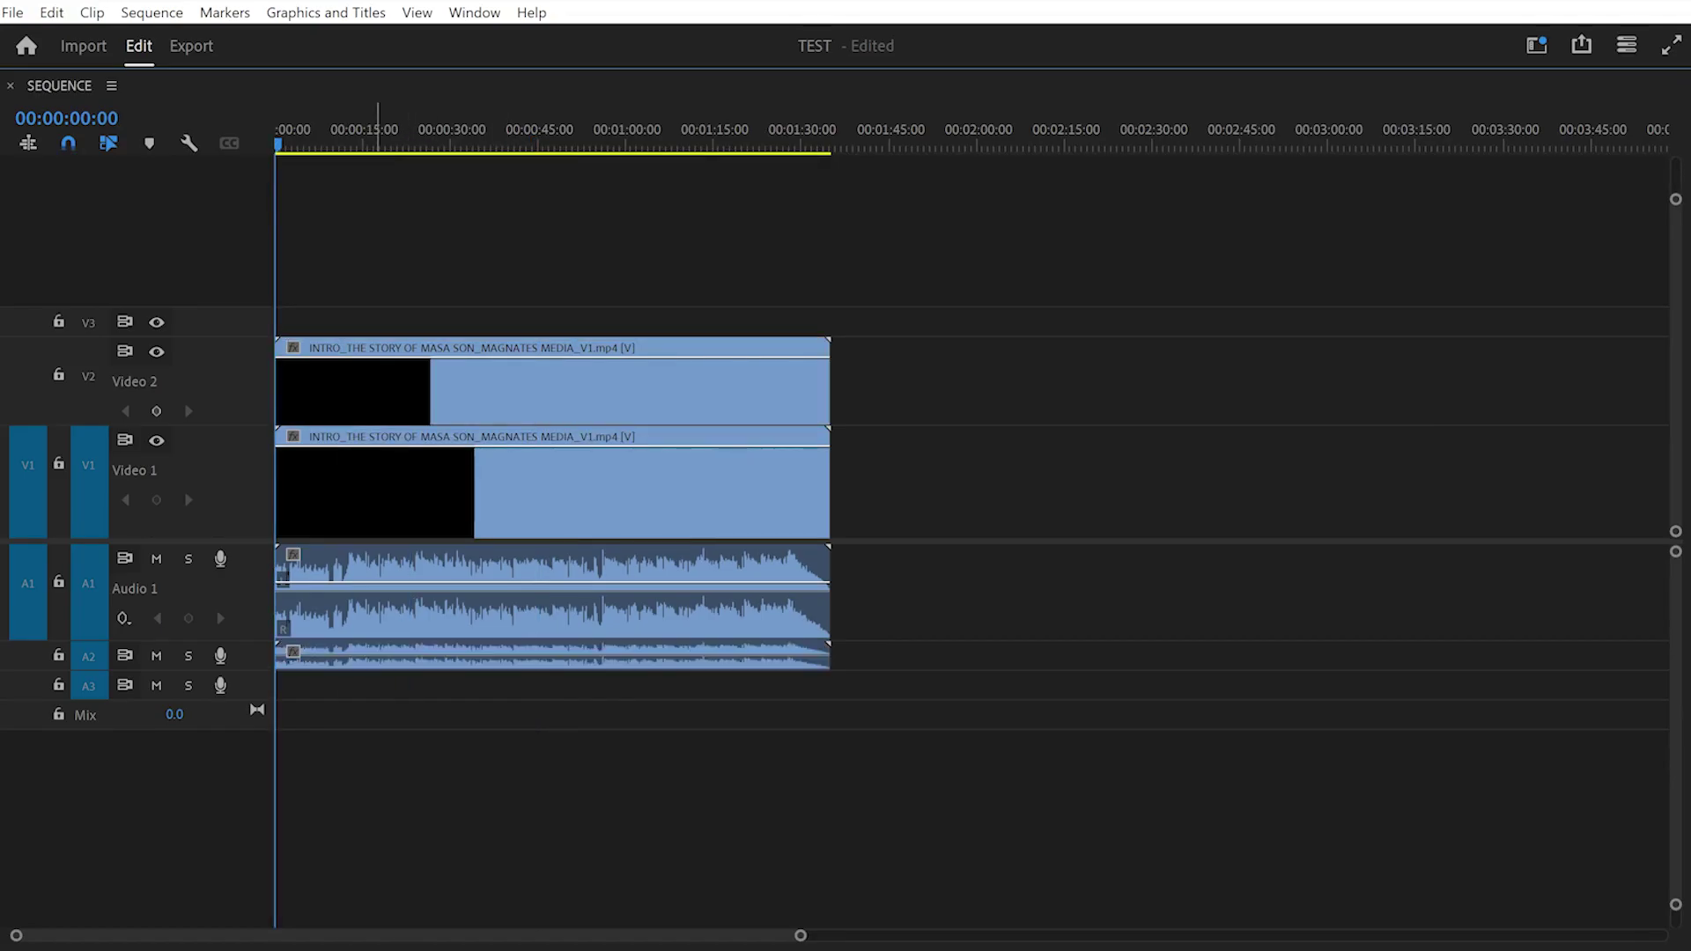
key(d)
drag(277, 141, 418, 141)
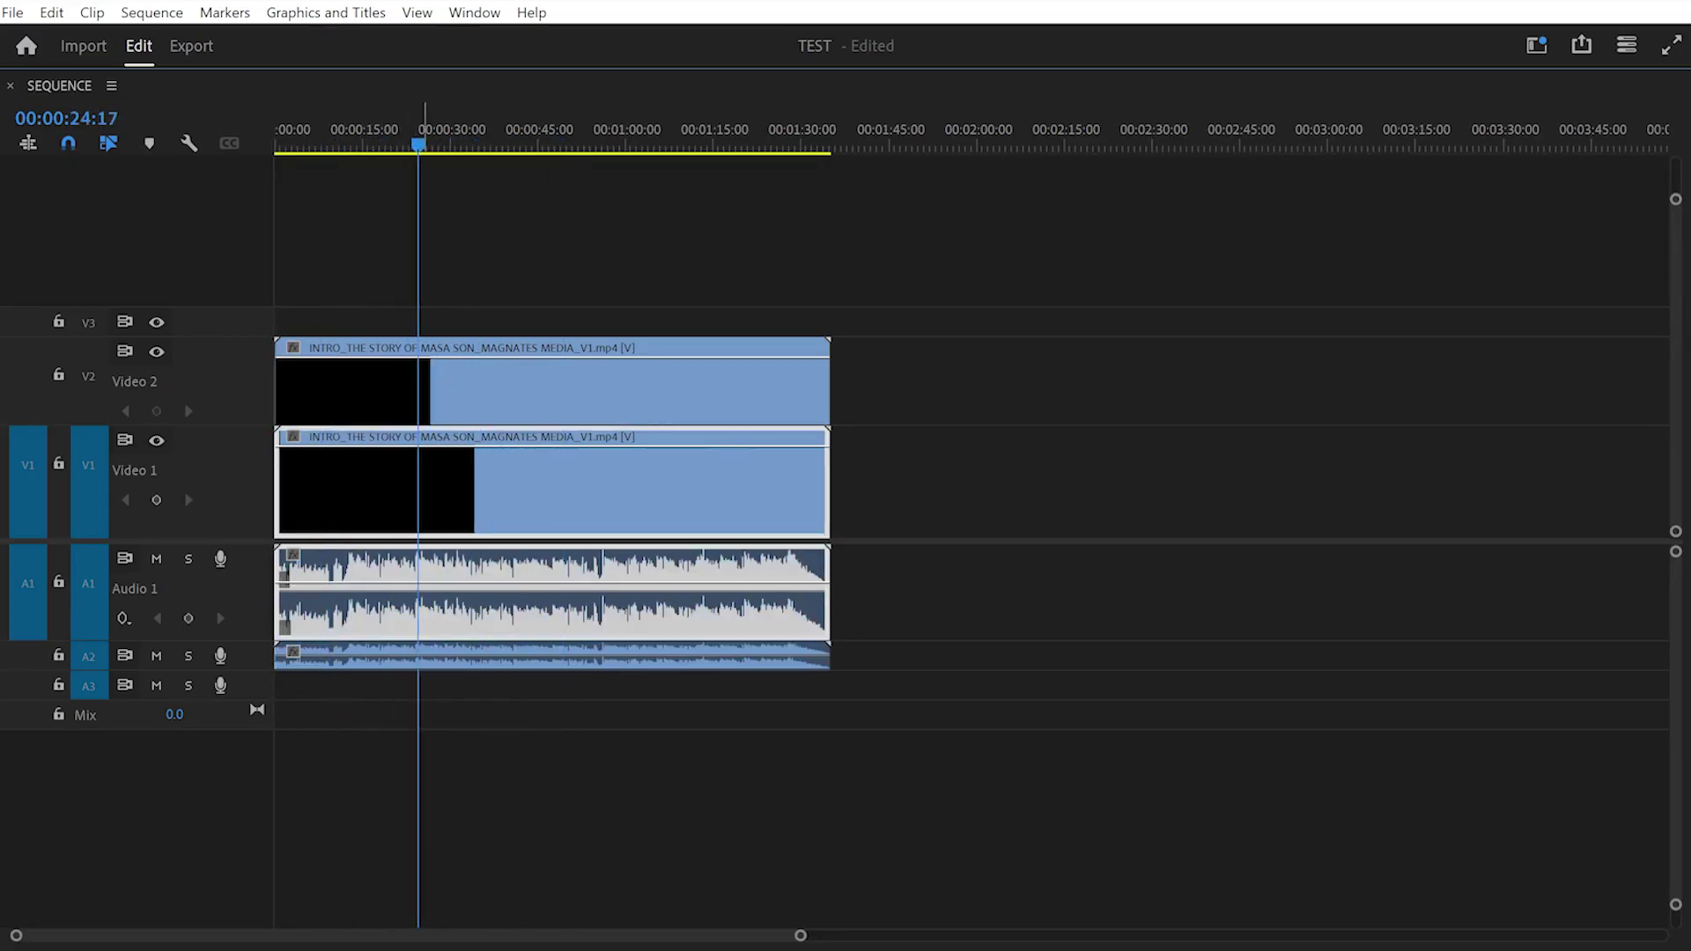
key(d)
key(ctrl+shift+a)
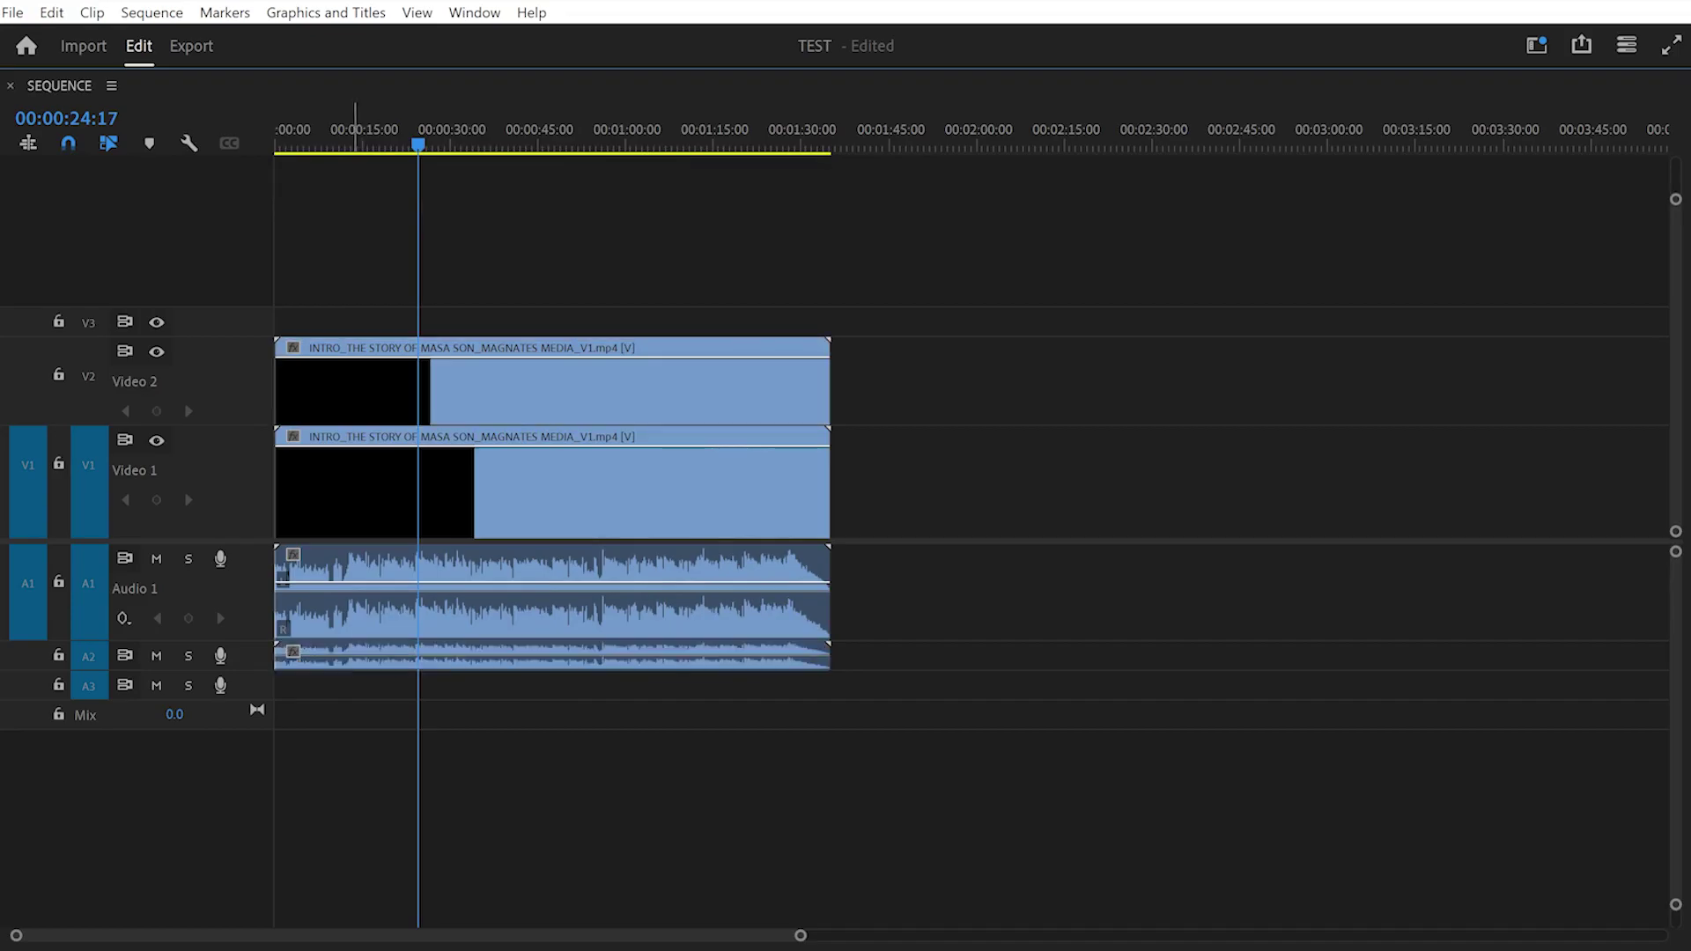
Select the duplicate clip on V2 and A2 from the start of the sequence and delete it.
key(Home)
key(d)
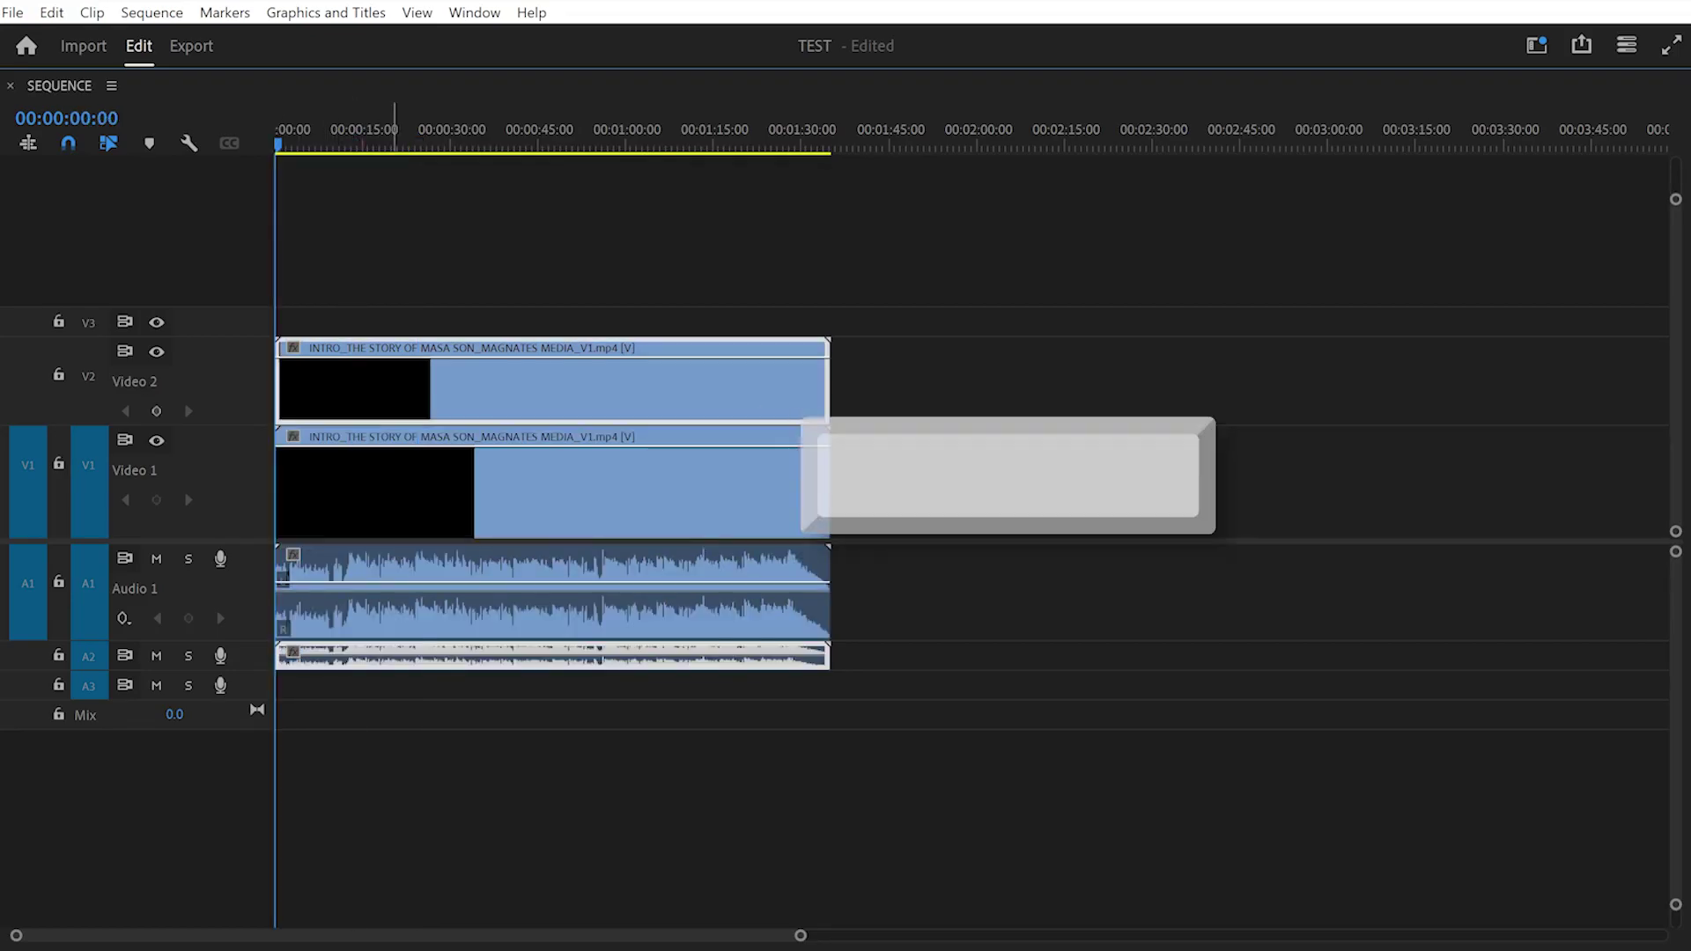
key(BackSpace)
Trim the remaining clip's start to about 00:00:39 and its end to about 00:01:20.
click(365, 495)
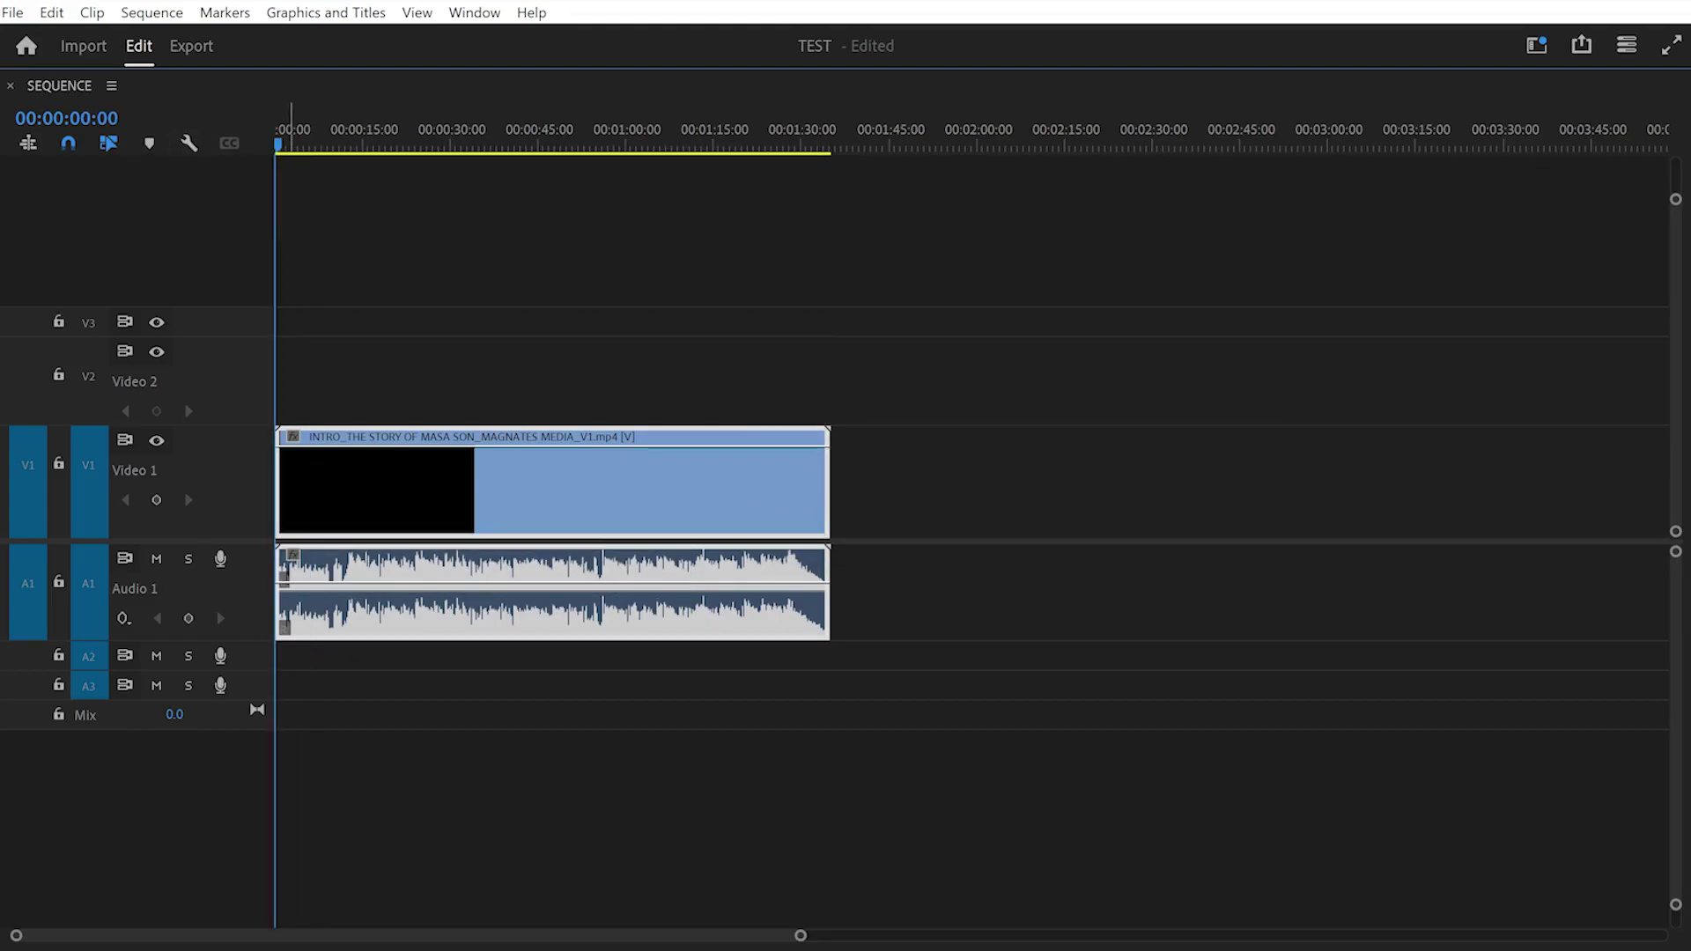
drag(282, 484, 510, 486)
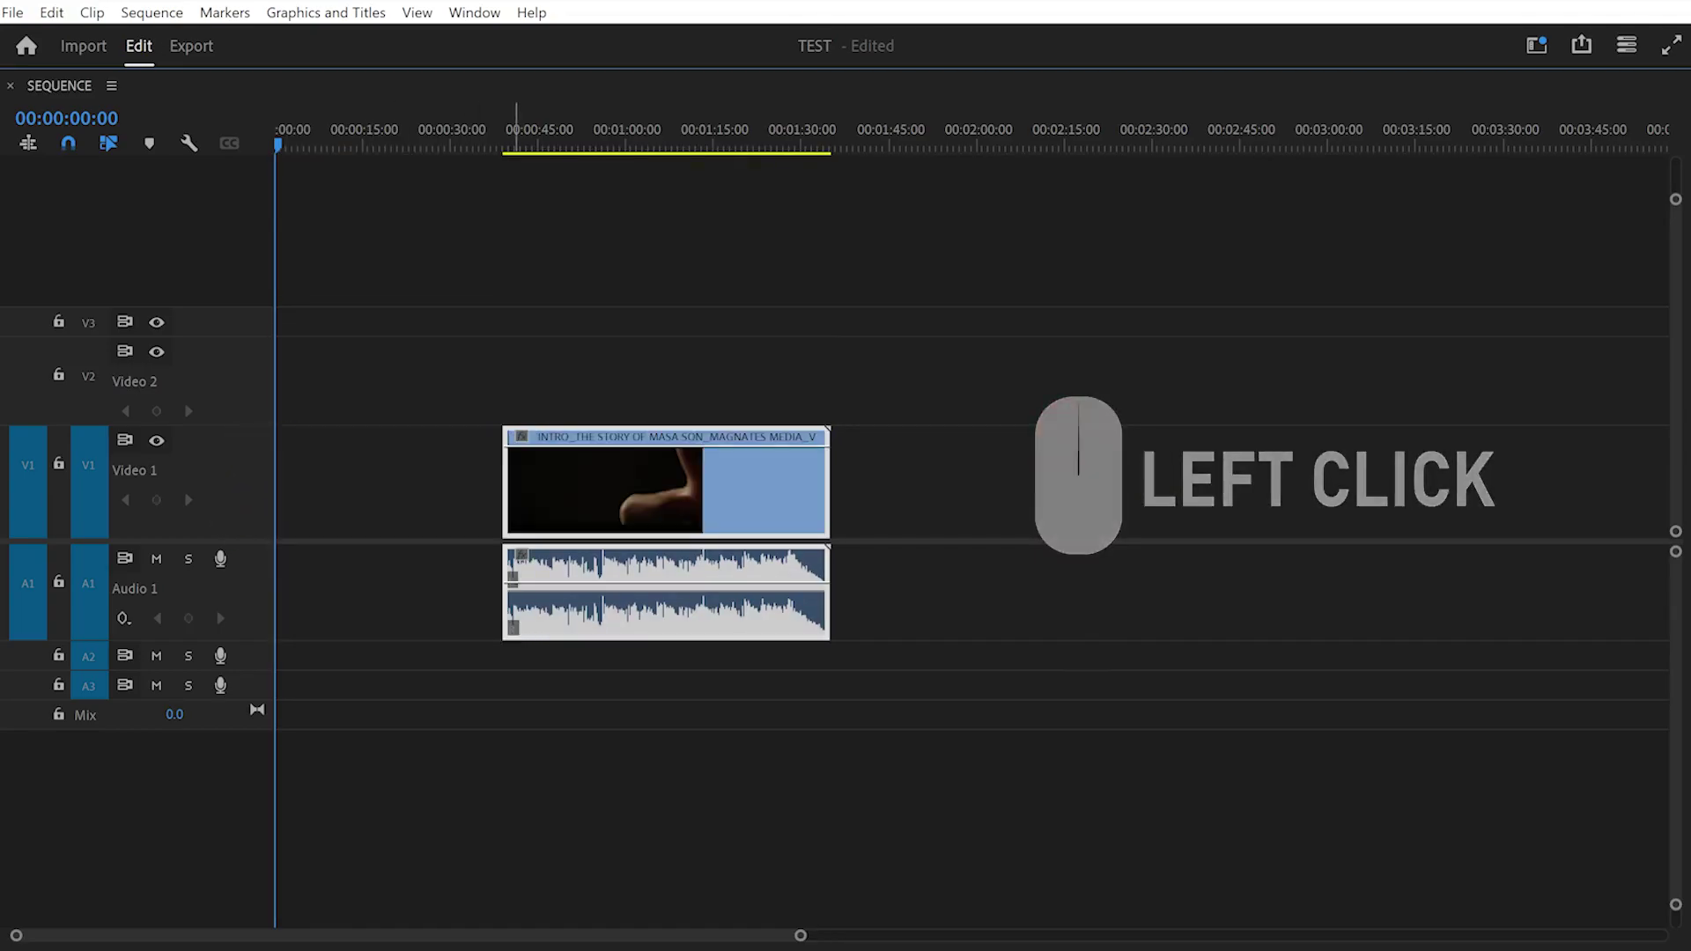
click(374, 140)
drag(374, 144, 499, 143)
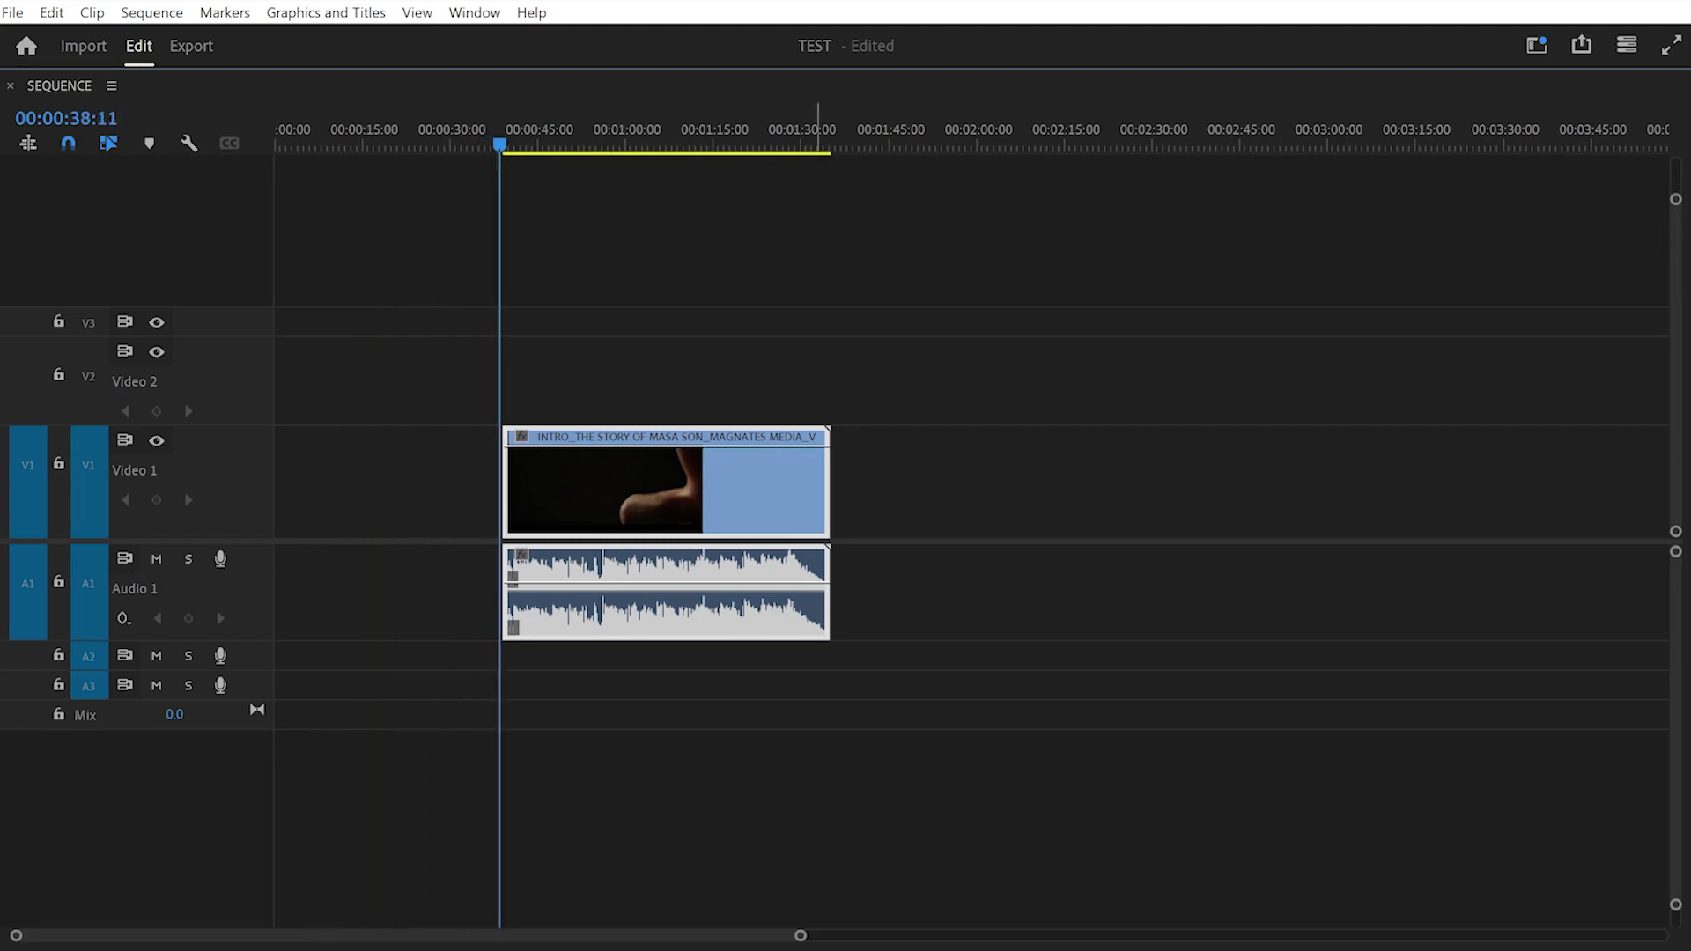
drag(829, 481, 746, 480)
drag(476, 143, 727, 142)
Try closing the empty gap before the trimmed clip, and undo the deletion.
click(391, 141)
click(328, 483)
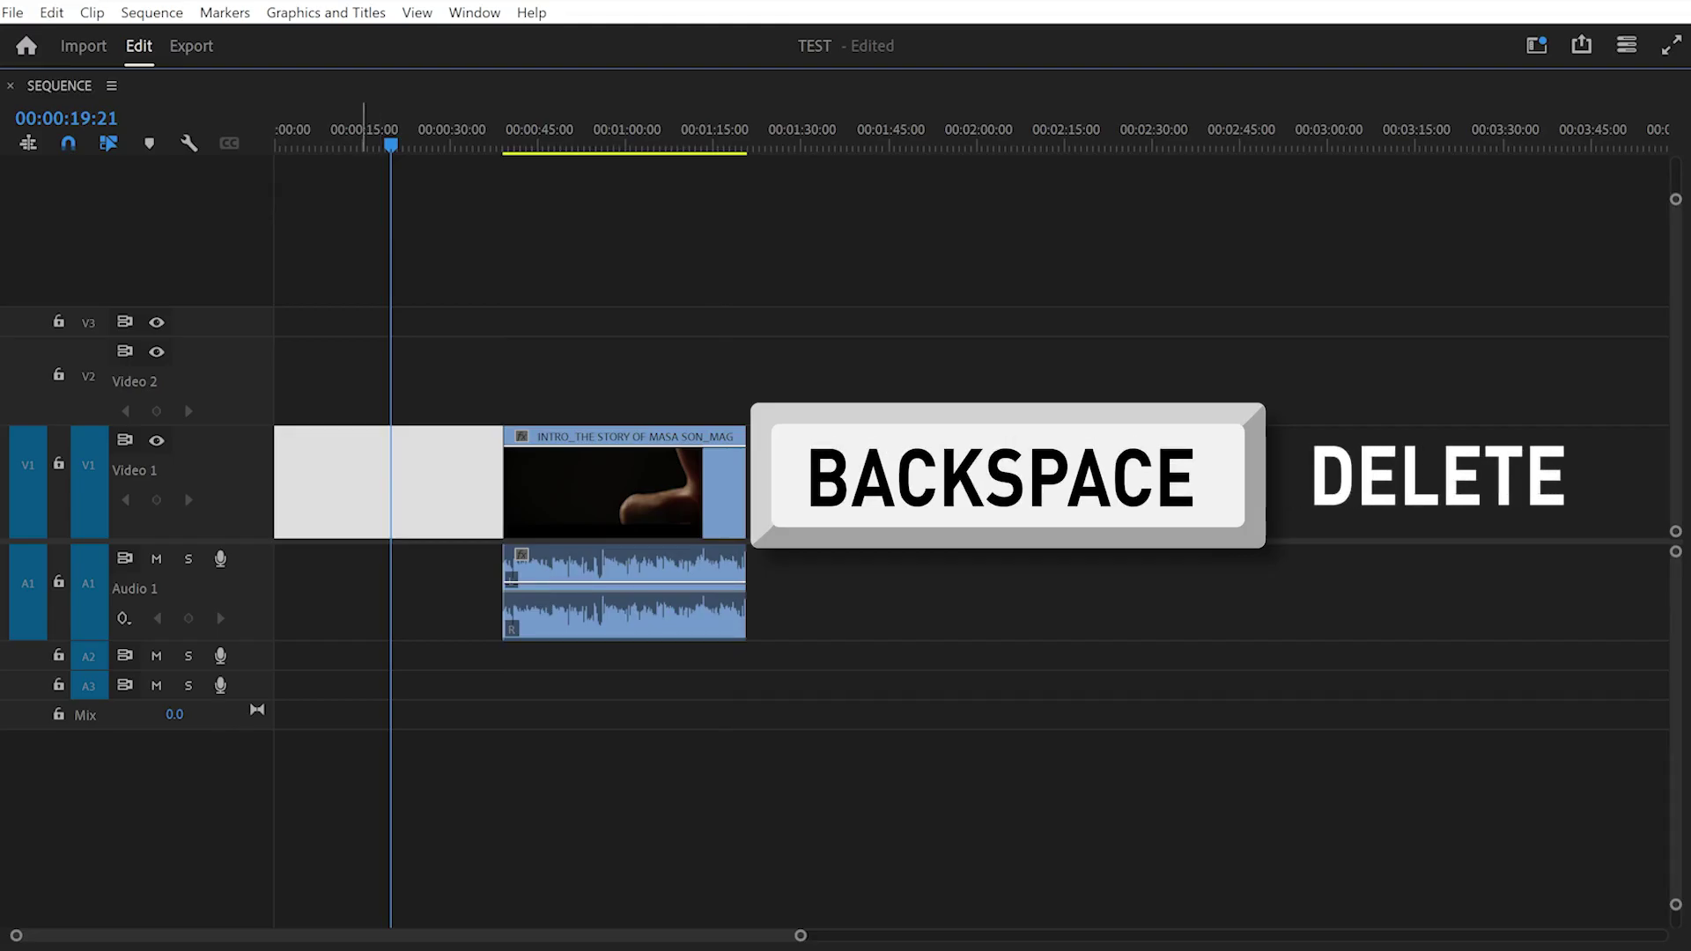
key(BackSpace)
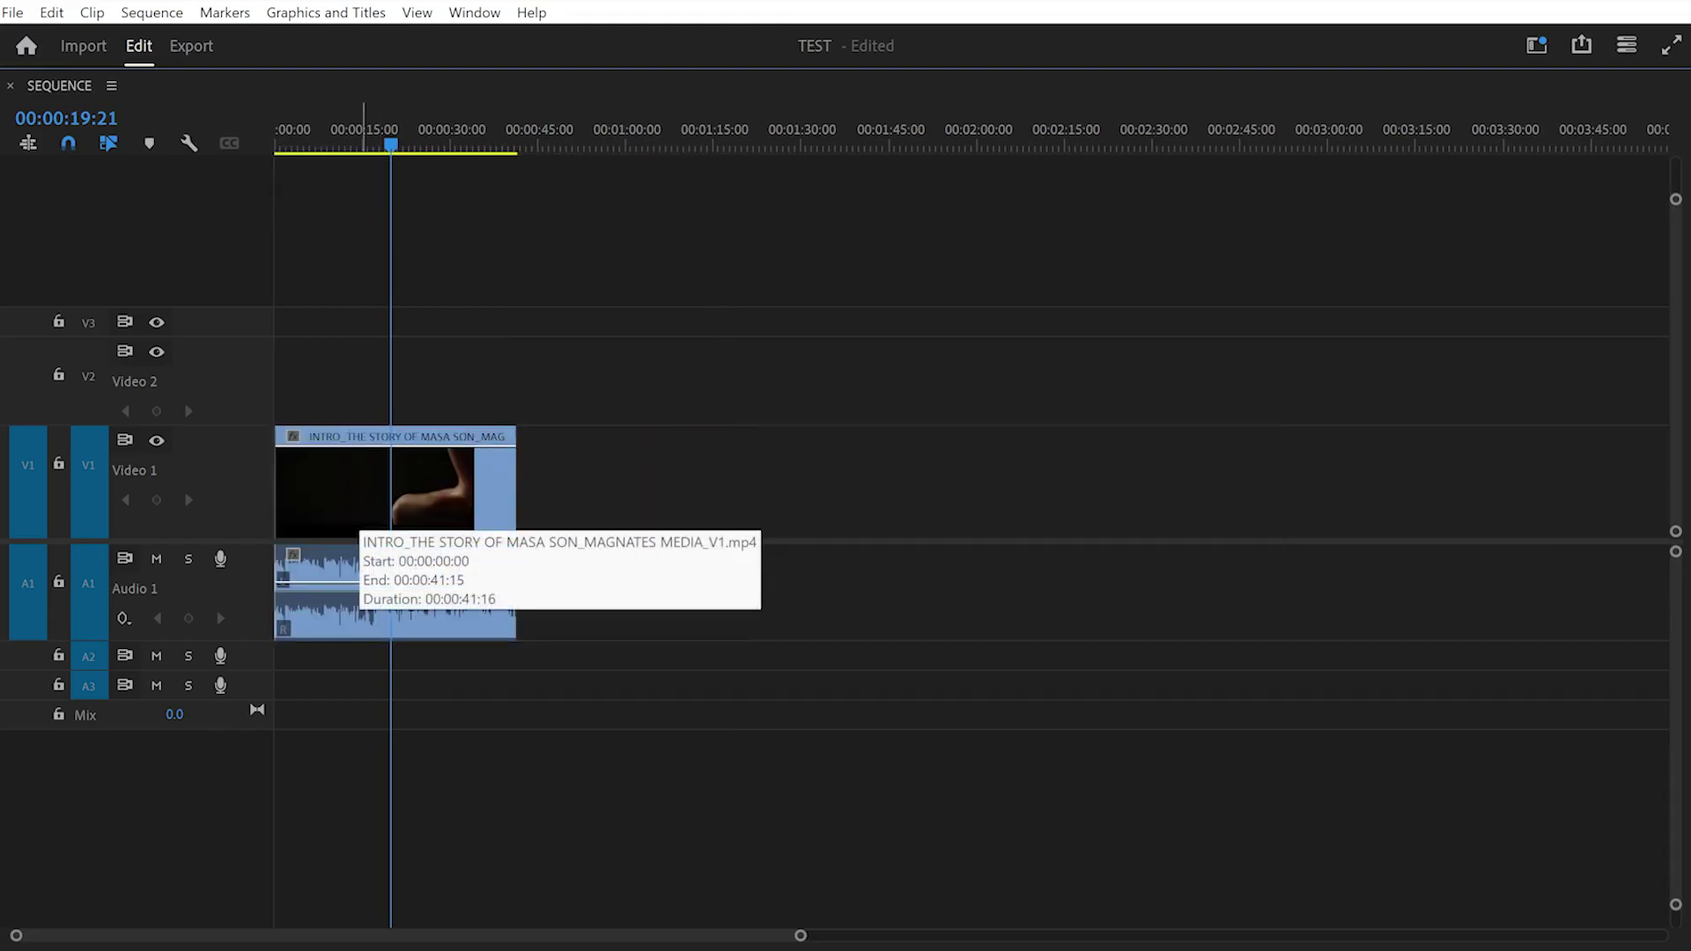
key(ctrl+z)
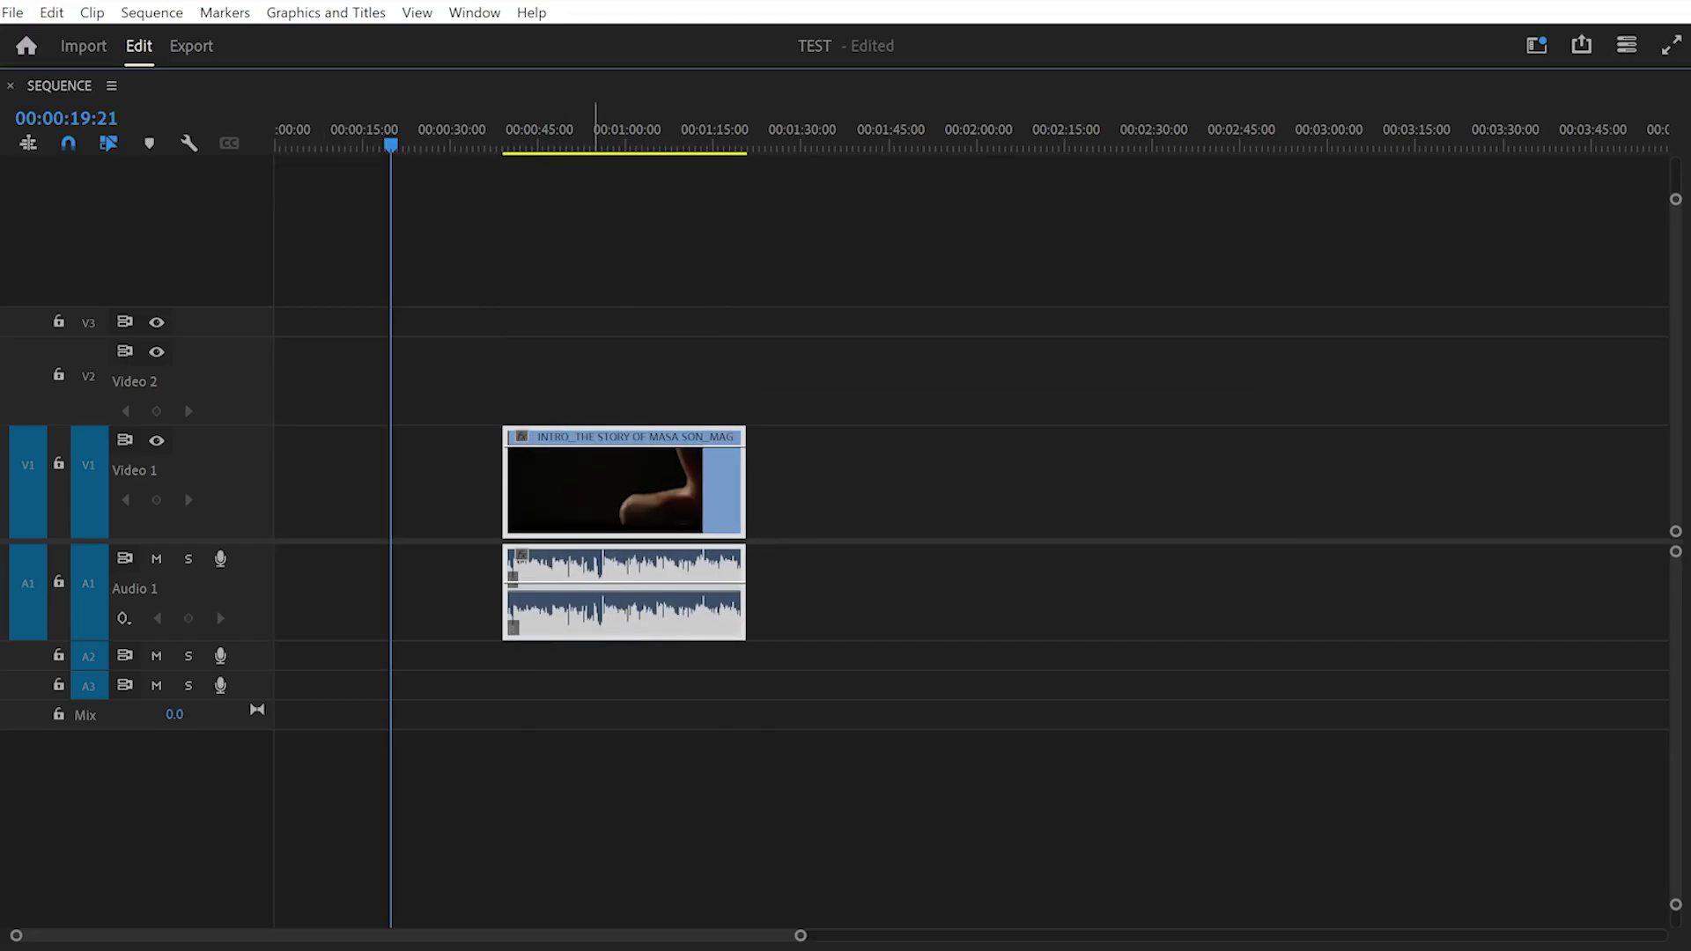
Duplicate the clip twice along V1 and A1 and remove the gaps before and between the three clips.
drag(575, 495, 1301, 494)
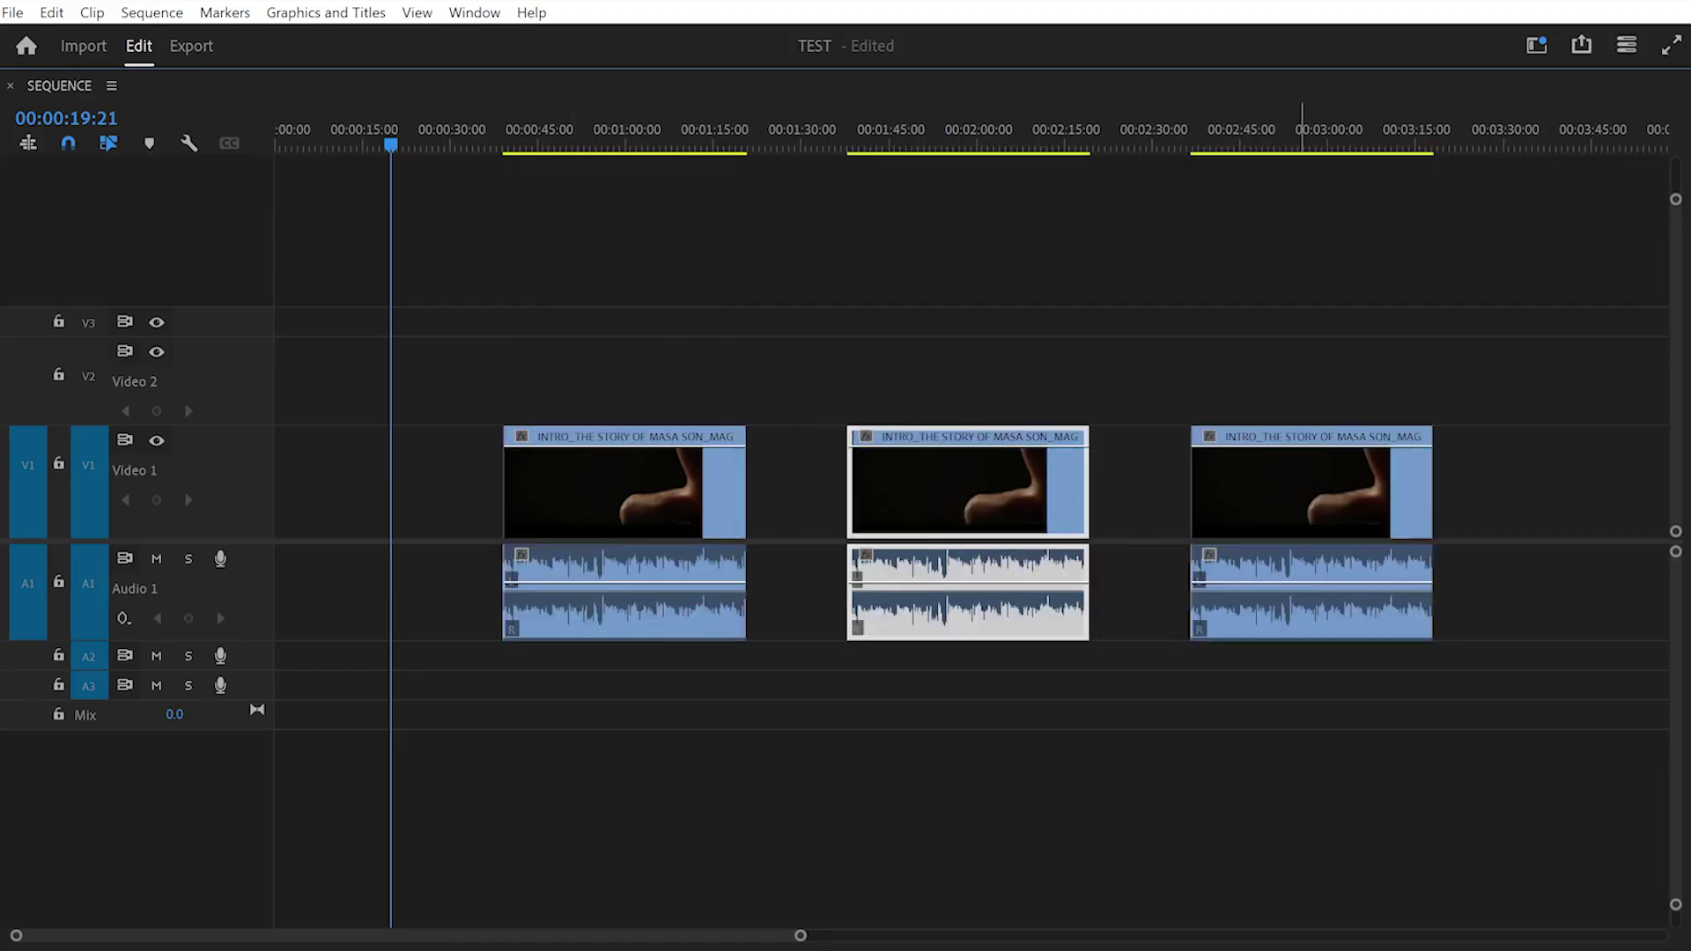
click(1134, 483)
key(BackSpace)
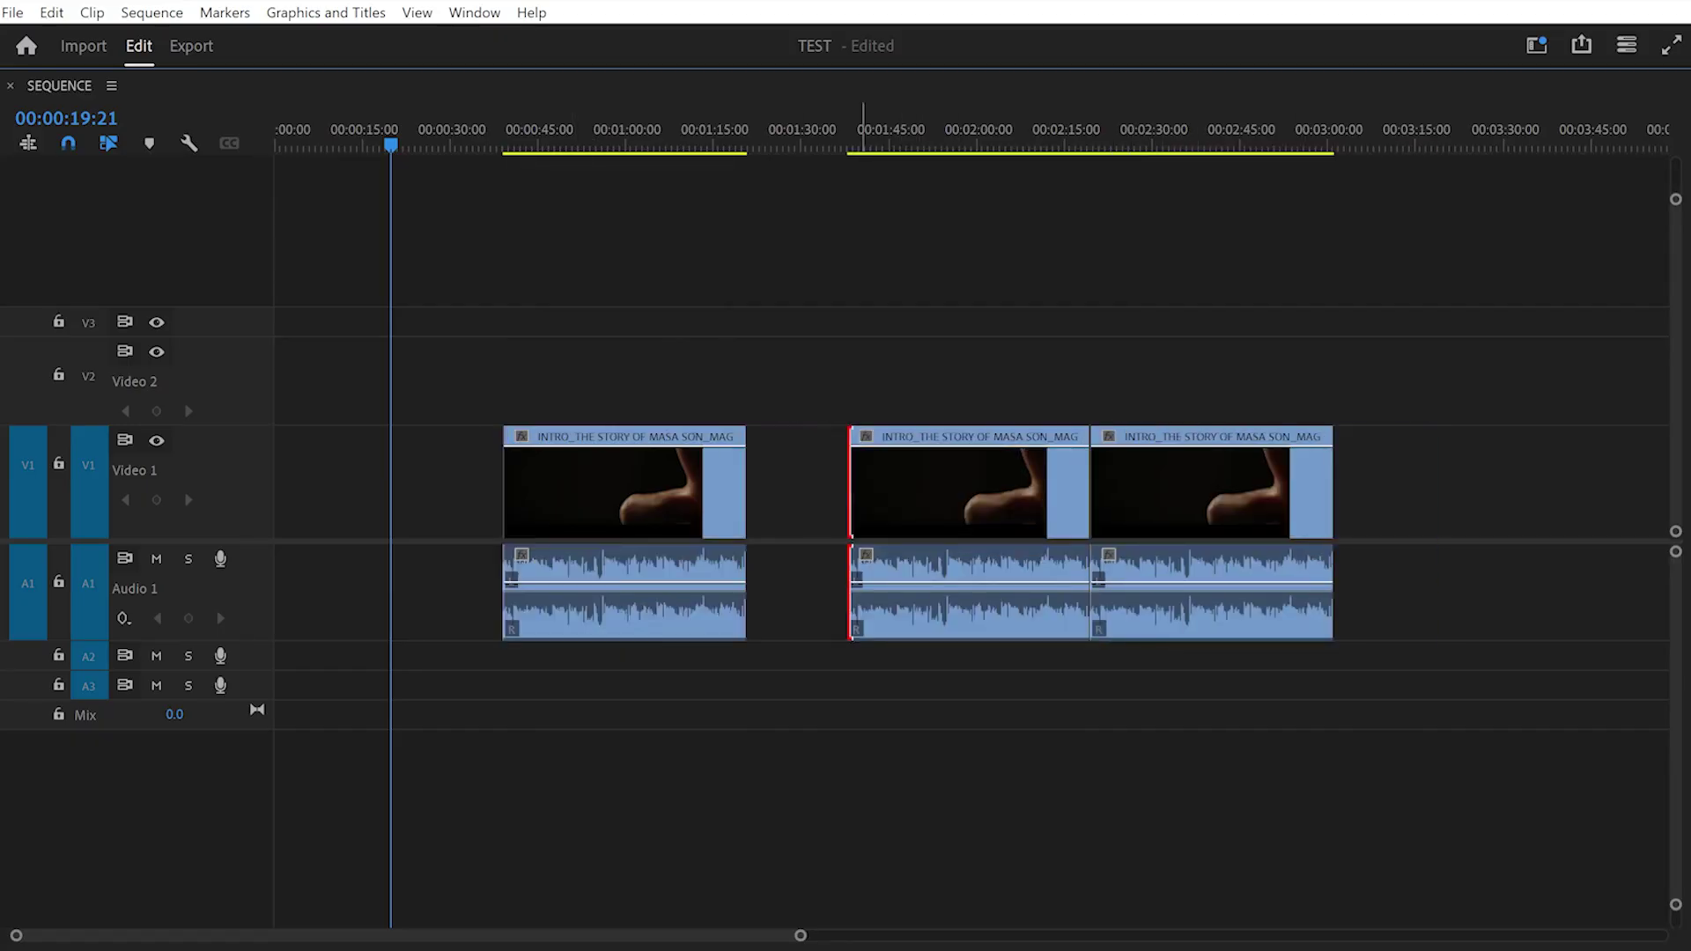
right_click(788, 465)
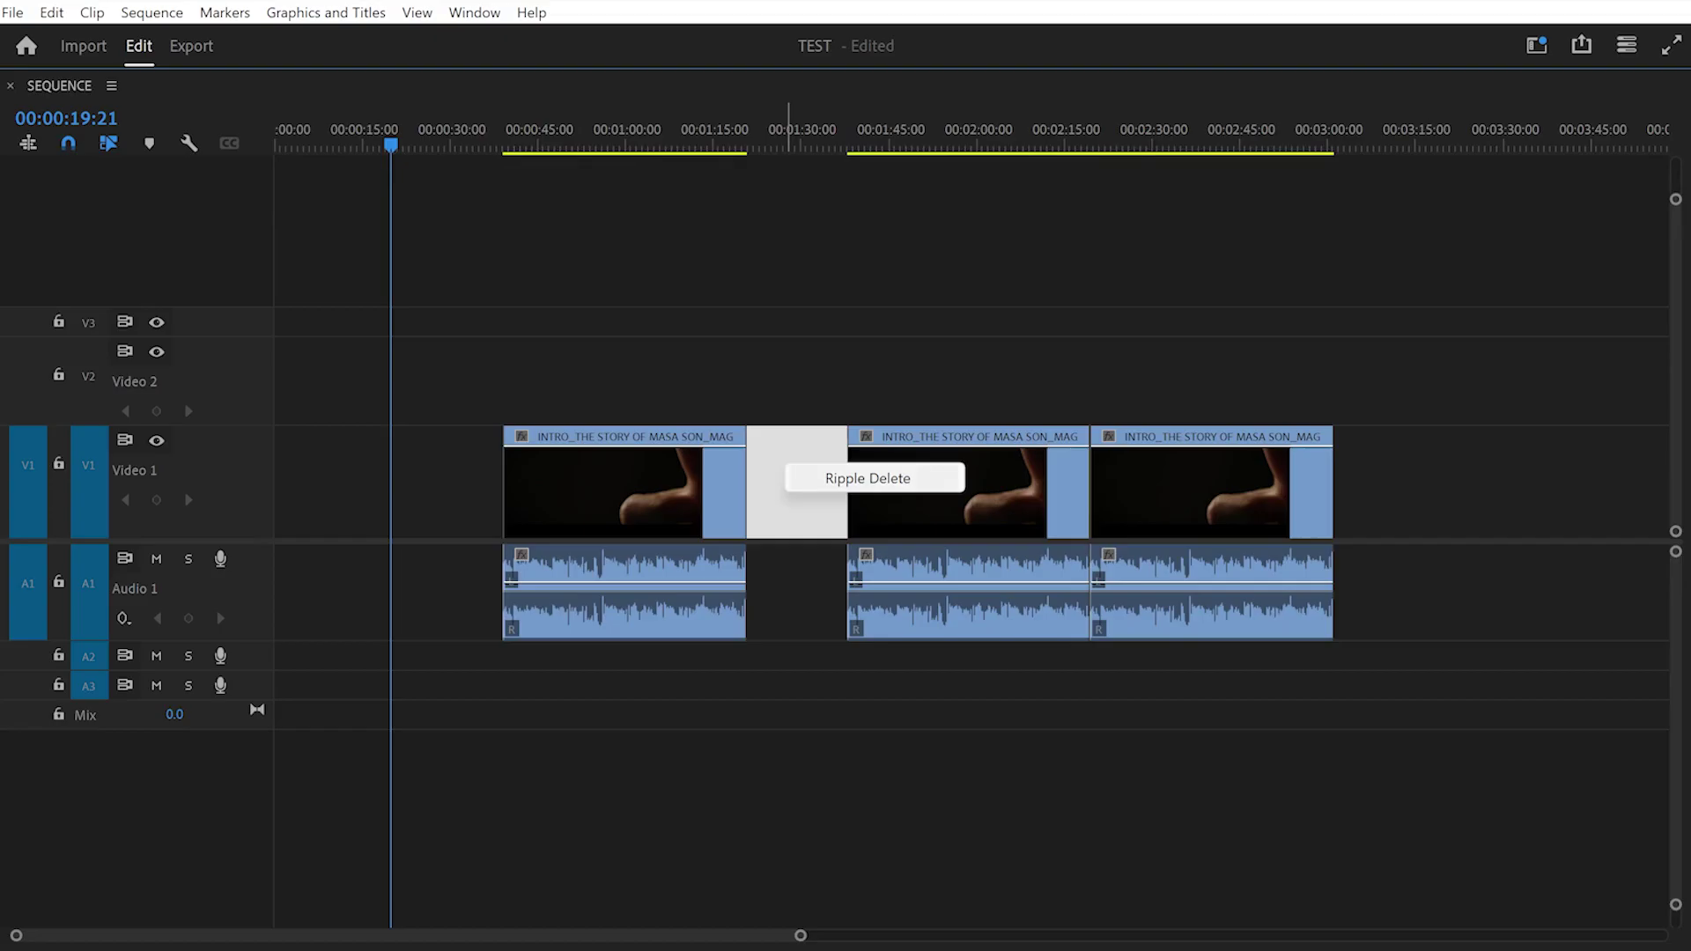
click(845, 478)
click(501, 483)
click(447, 482)
key(Delete)
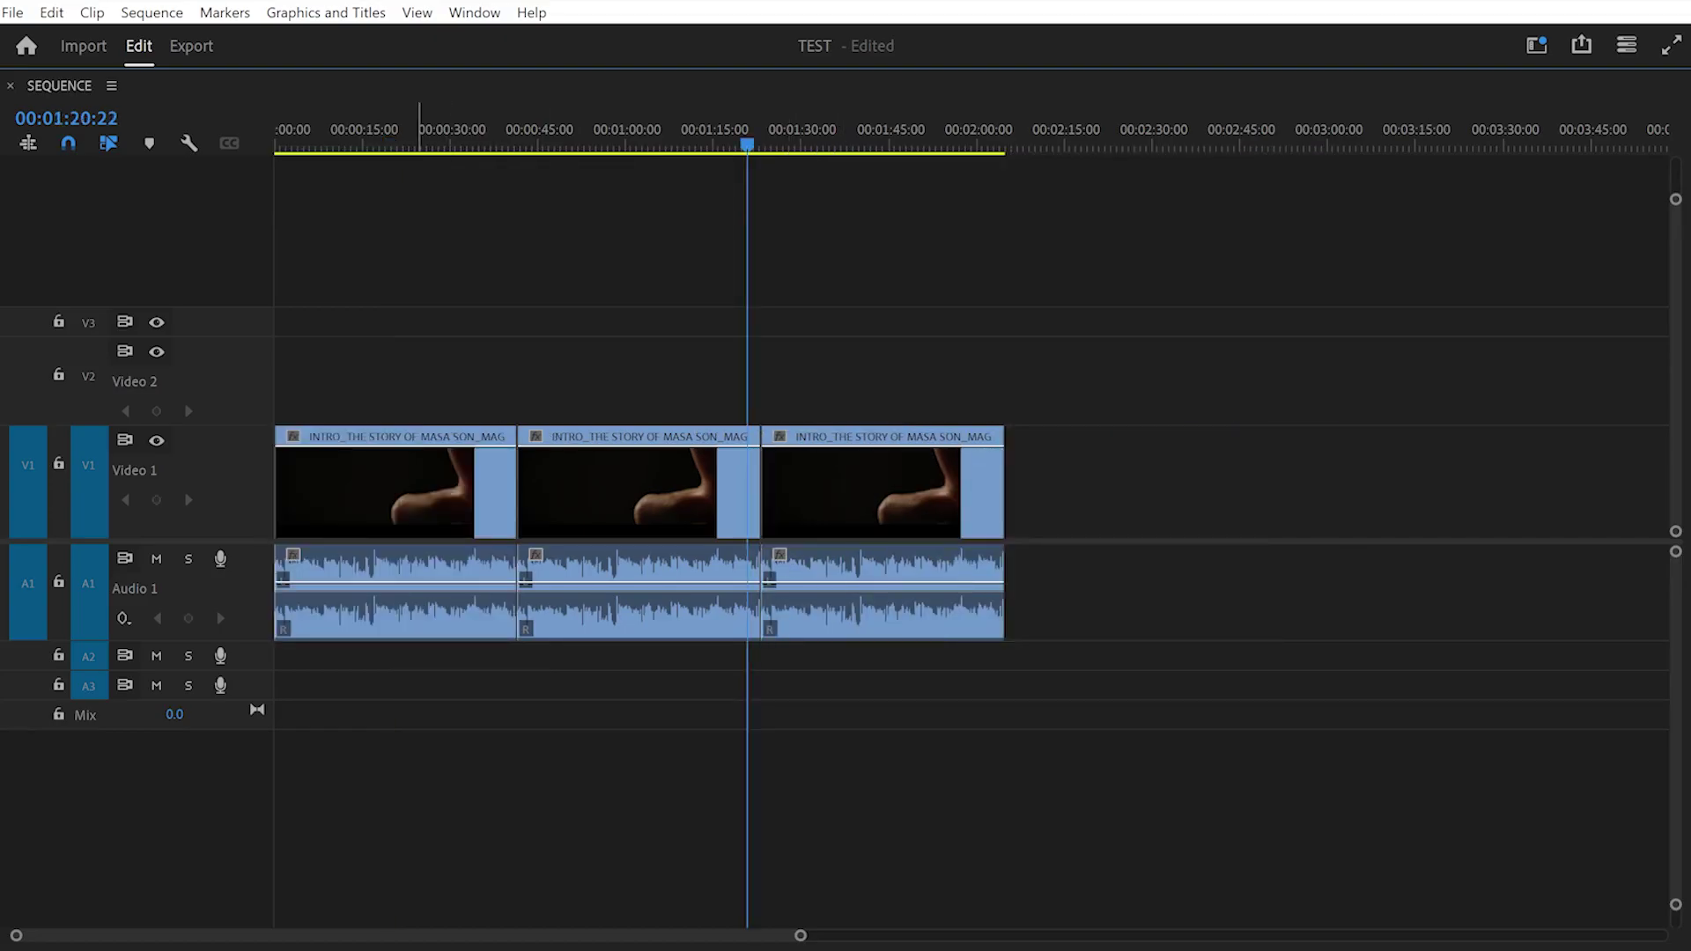
Undo the gap removals and both clip duplications, leaving the single trimmed clip.
key(ctrl+z)
key(ctrl+z)
key(ctrl+z)
key(ctrl+z)
key(ctrl+z)
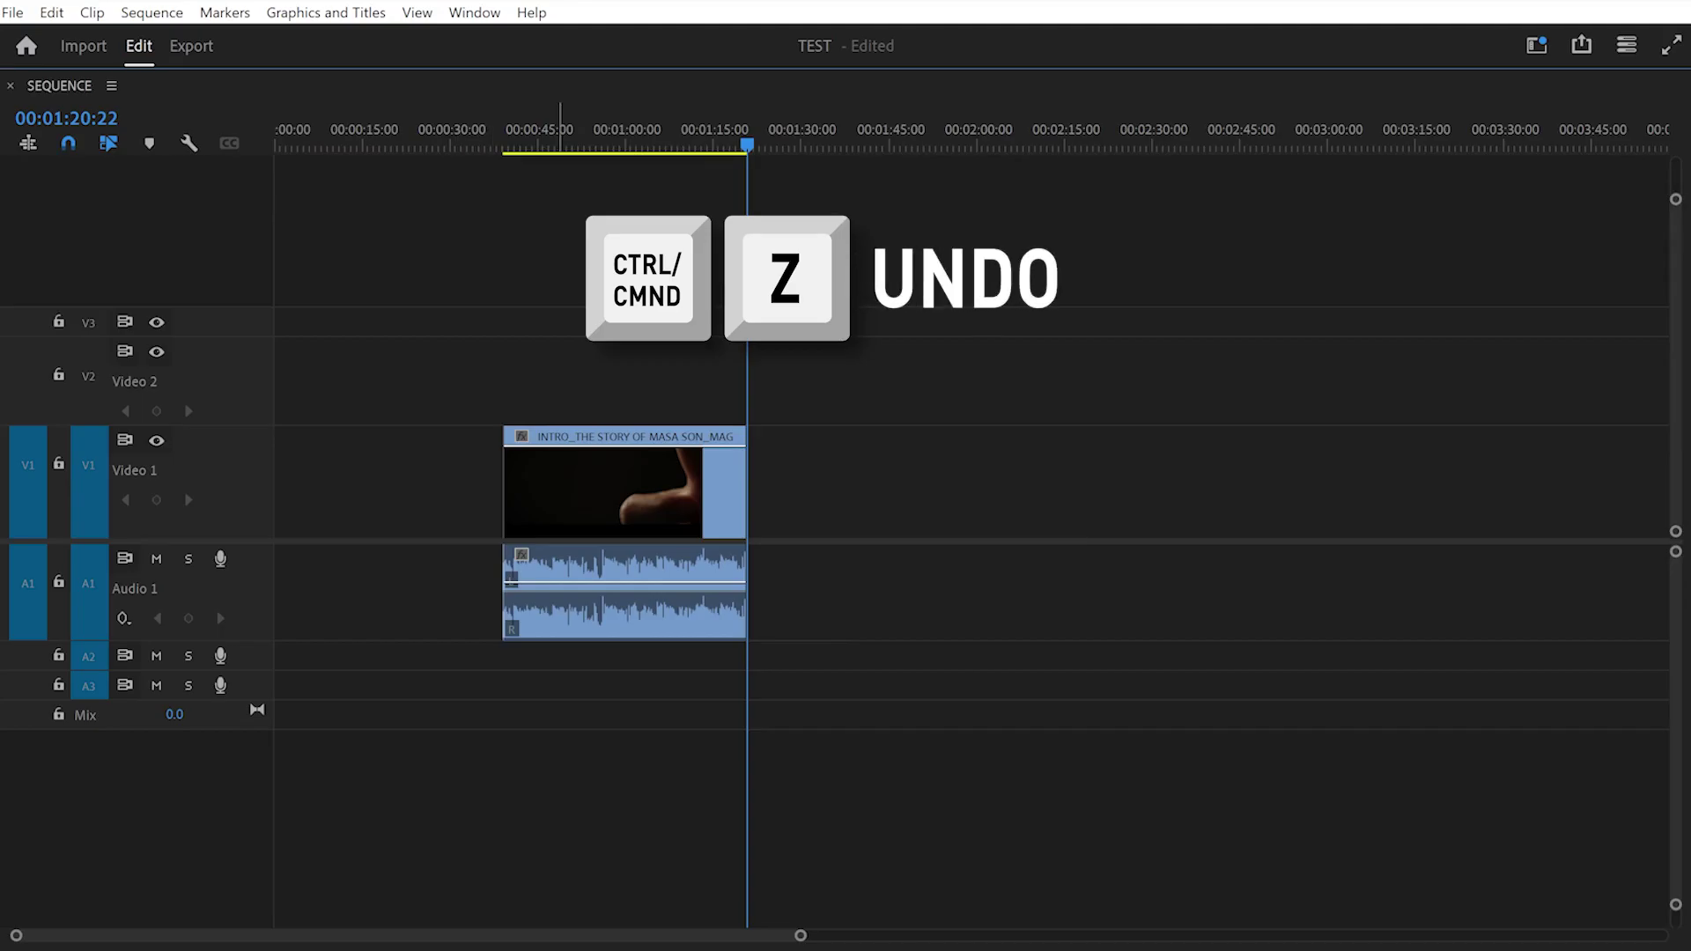
Undo the clip's trims back to its full length from the sequence start, and clear the selection.
key(ctrl+z)
key(ctrl+z)
key(ctrl+z)
key(ctrl+z)
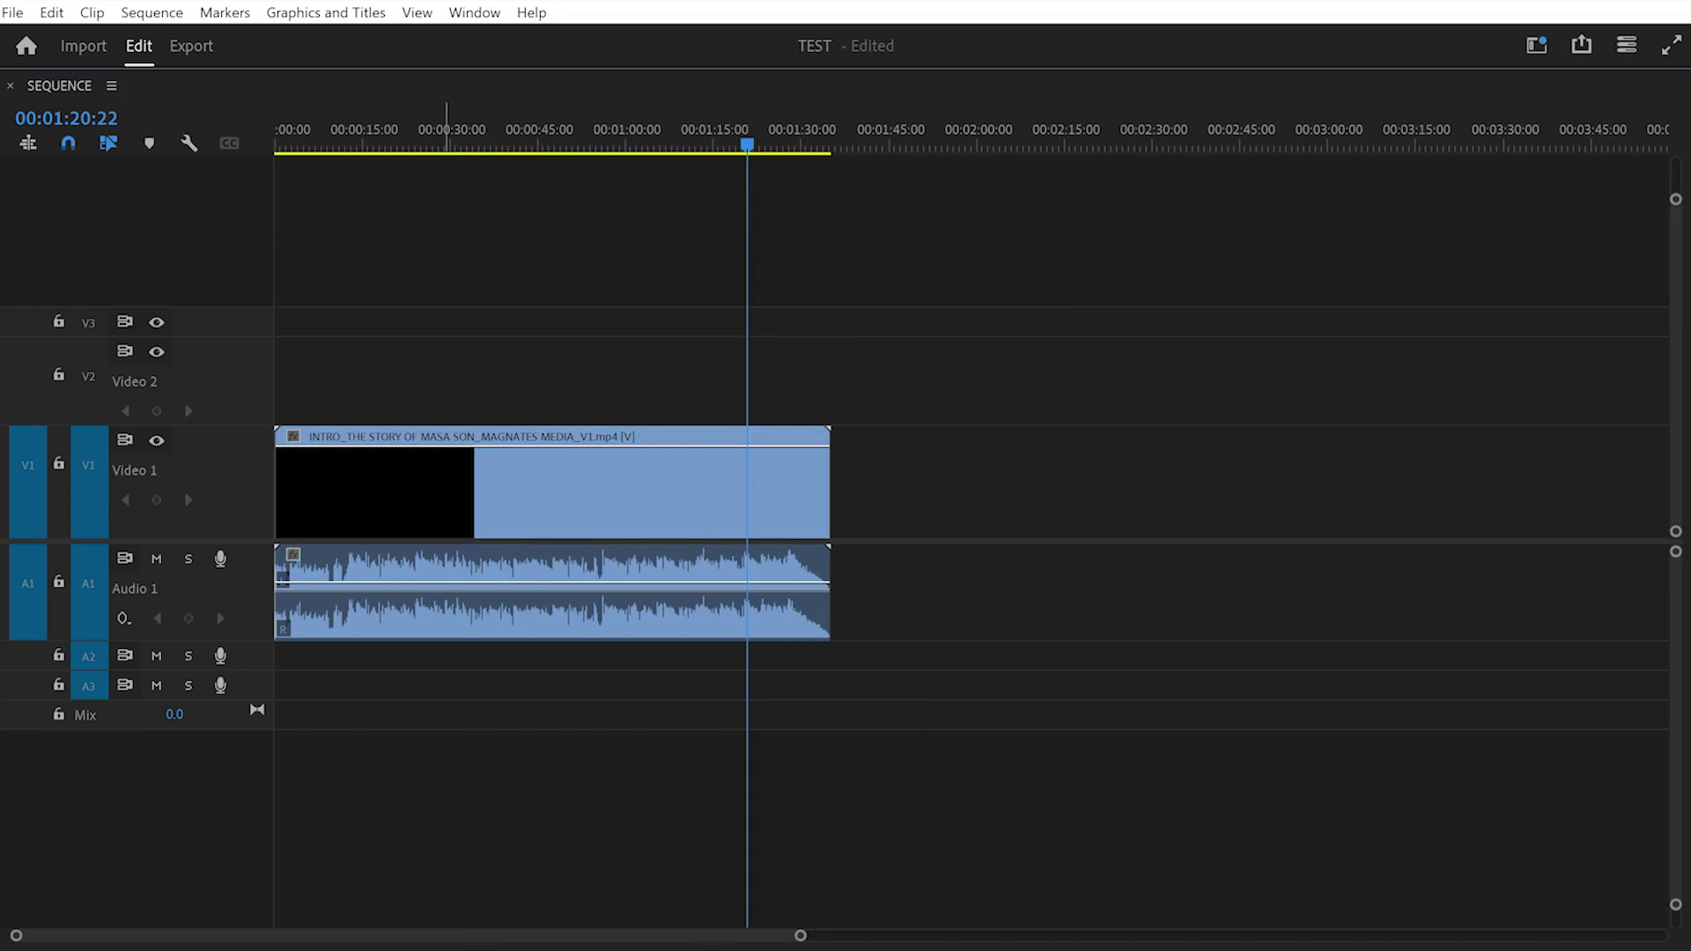
key(ctrl+z)
key(ctrl+shift+a)
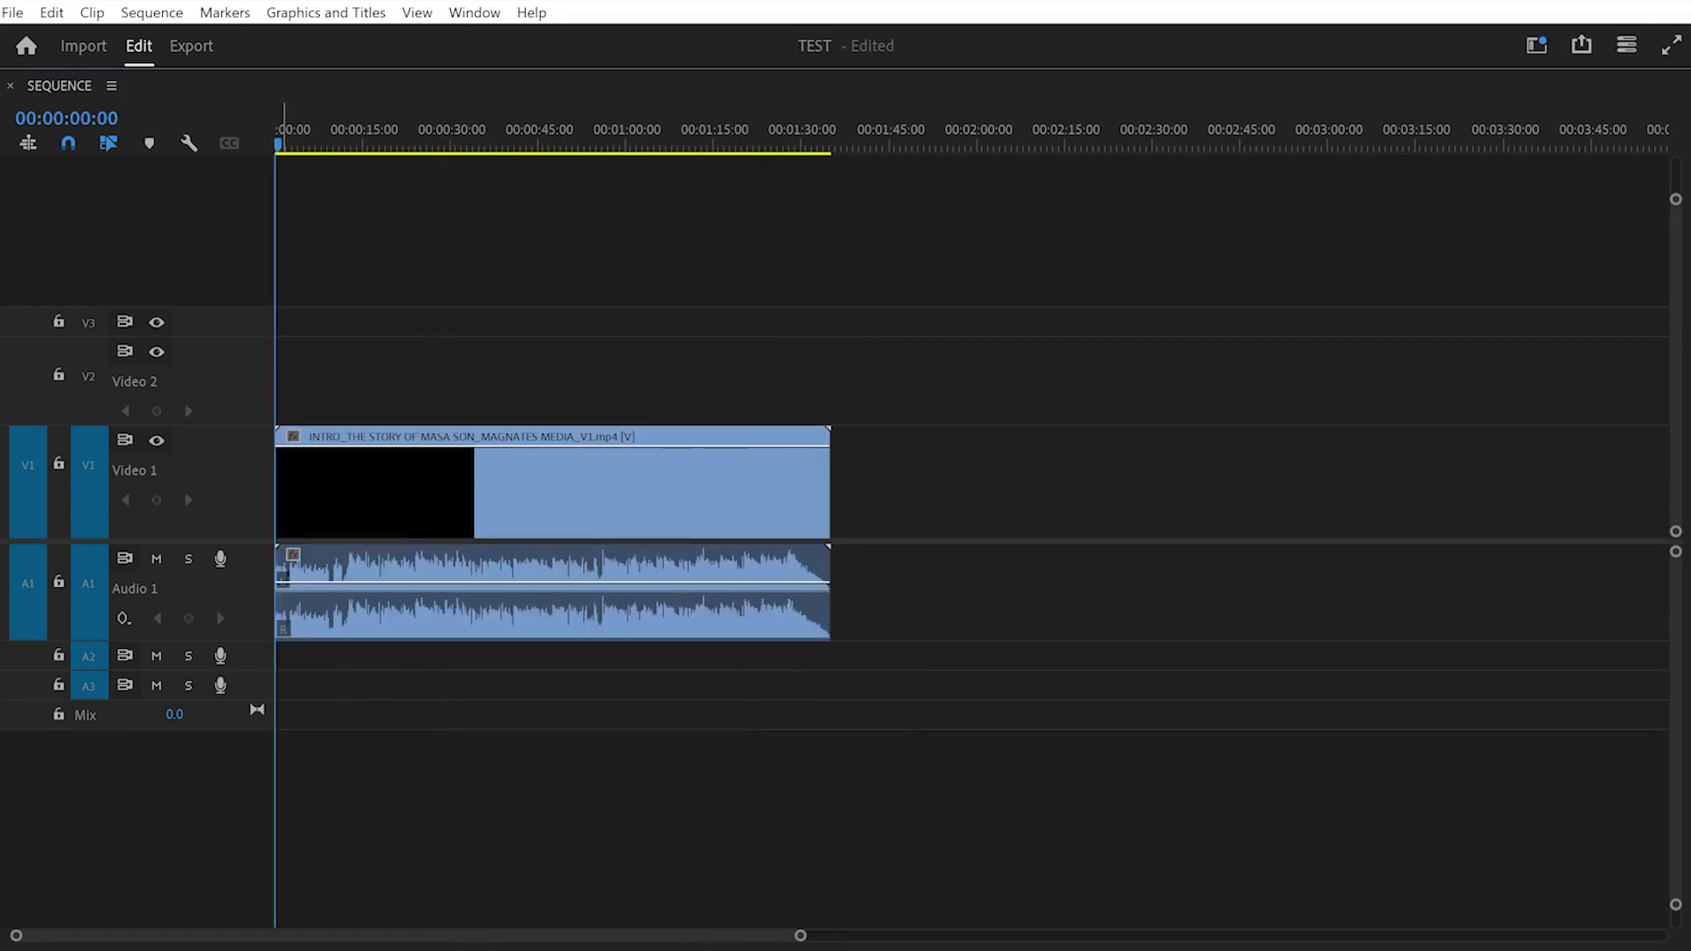
Hide the V1 track output, check the preview while scrubbing, and turn the output back on.
click(157, 440)
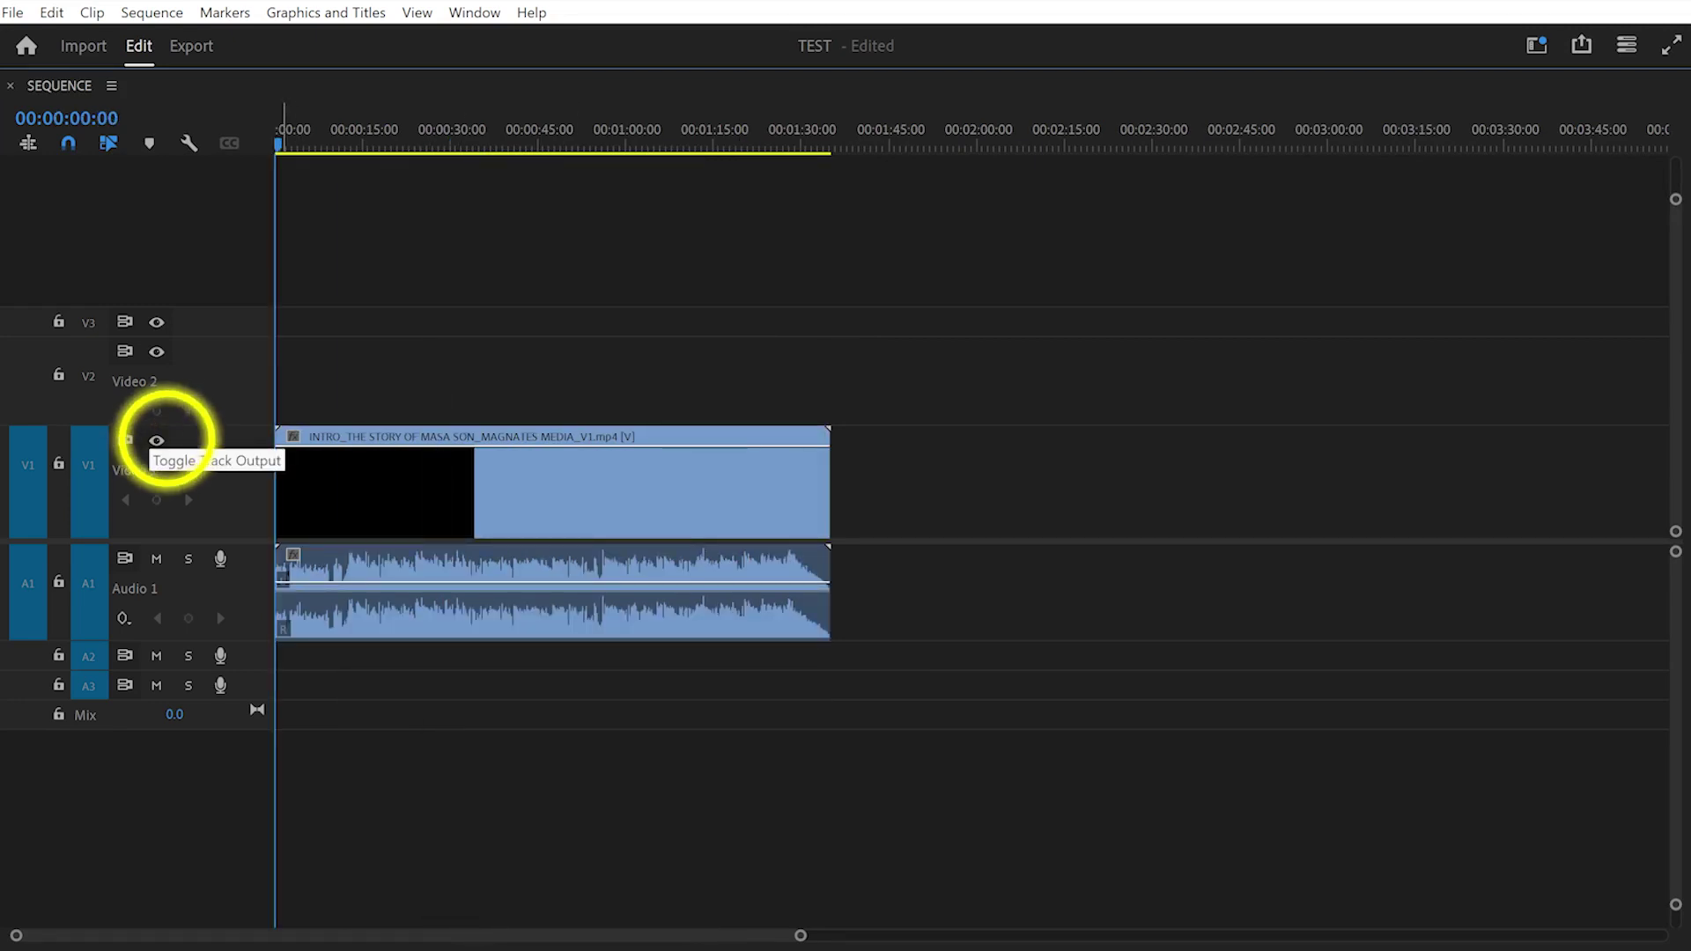
key(grave)
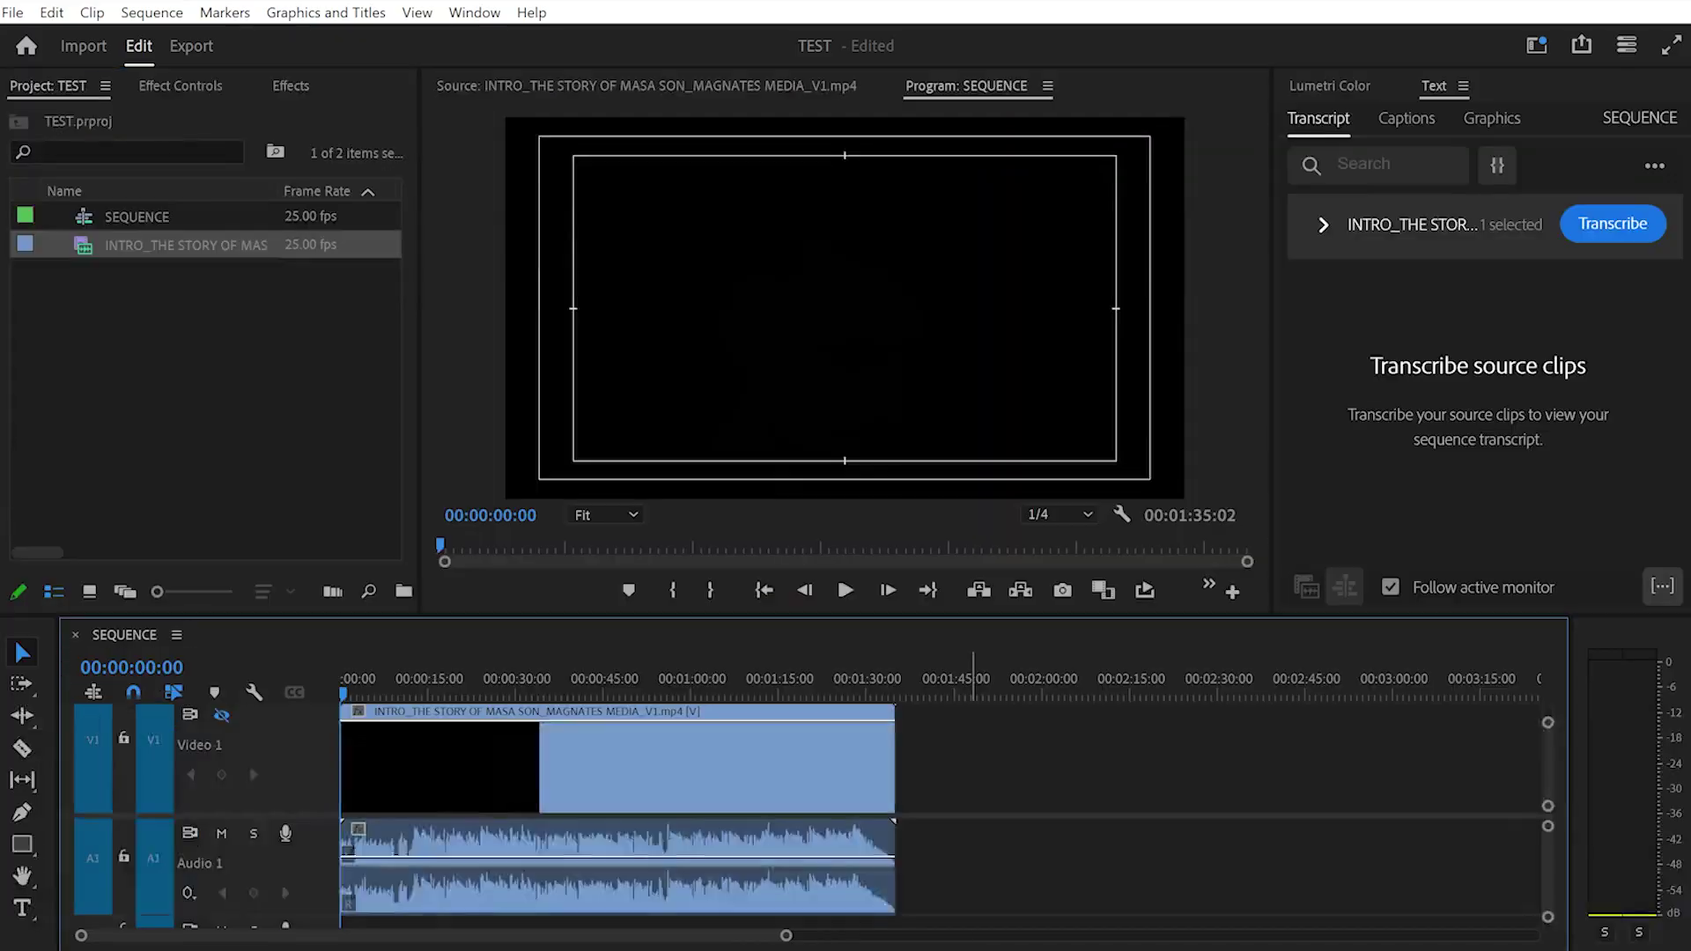
drag(620, 693, 434, 692)
click(221, 715)
key(grave)
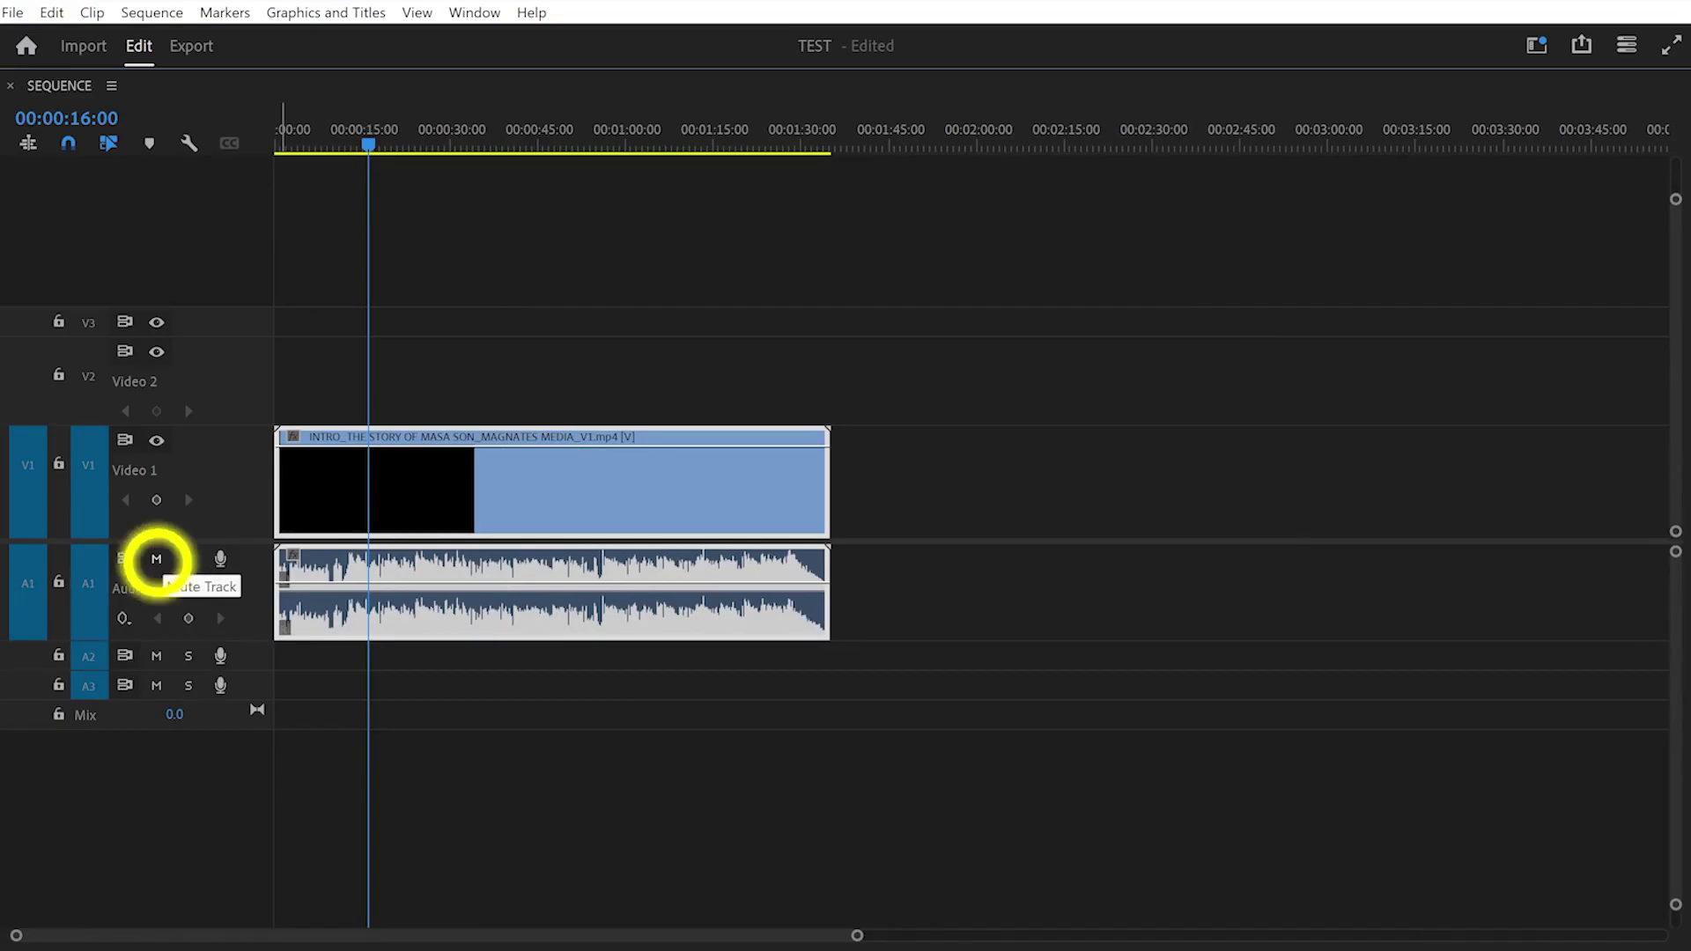
Mute and unmute A1, and duplicate its audio clip onto an expanded A2 track.
click(156, 559)
click(157, 559)
drag(340, 603, 339, 656)
double_click(246, 656)
Solo audio track A1.
click(192, 560)
click(188, 559)
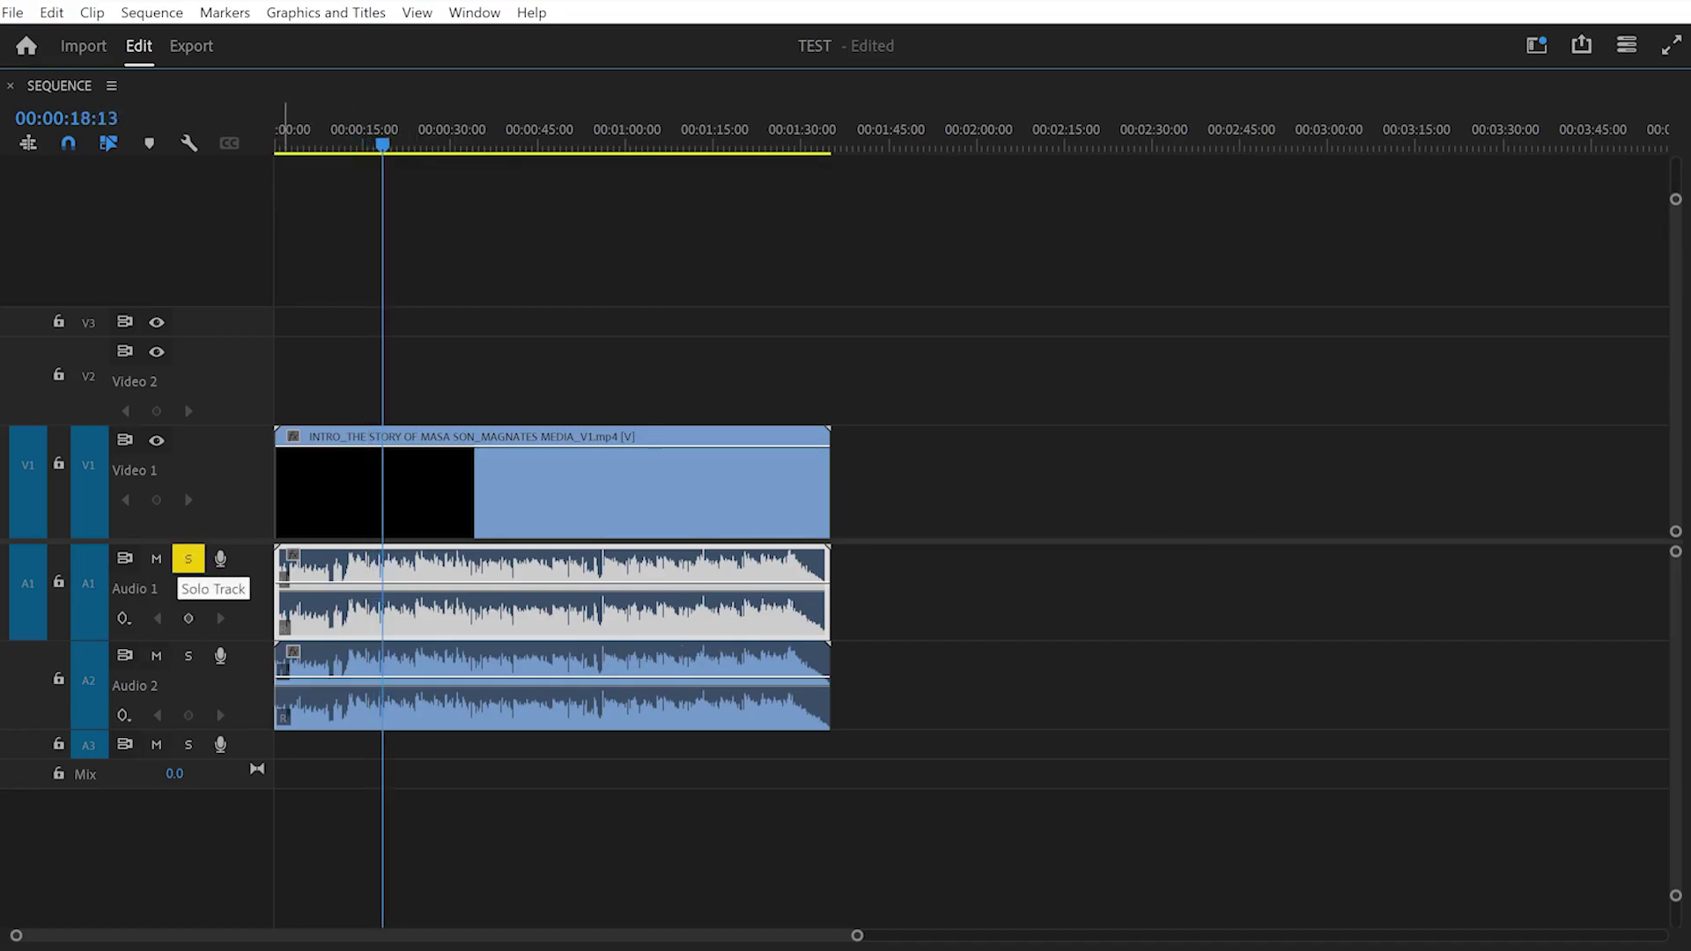
click(188, 558)
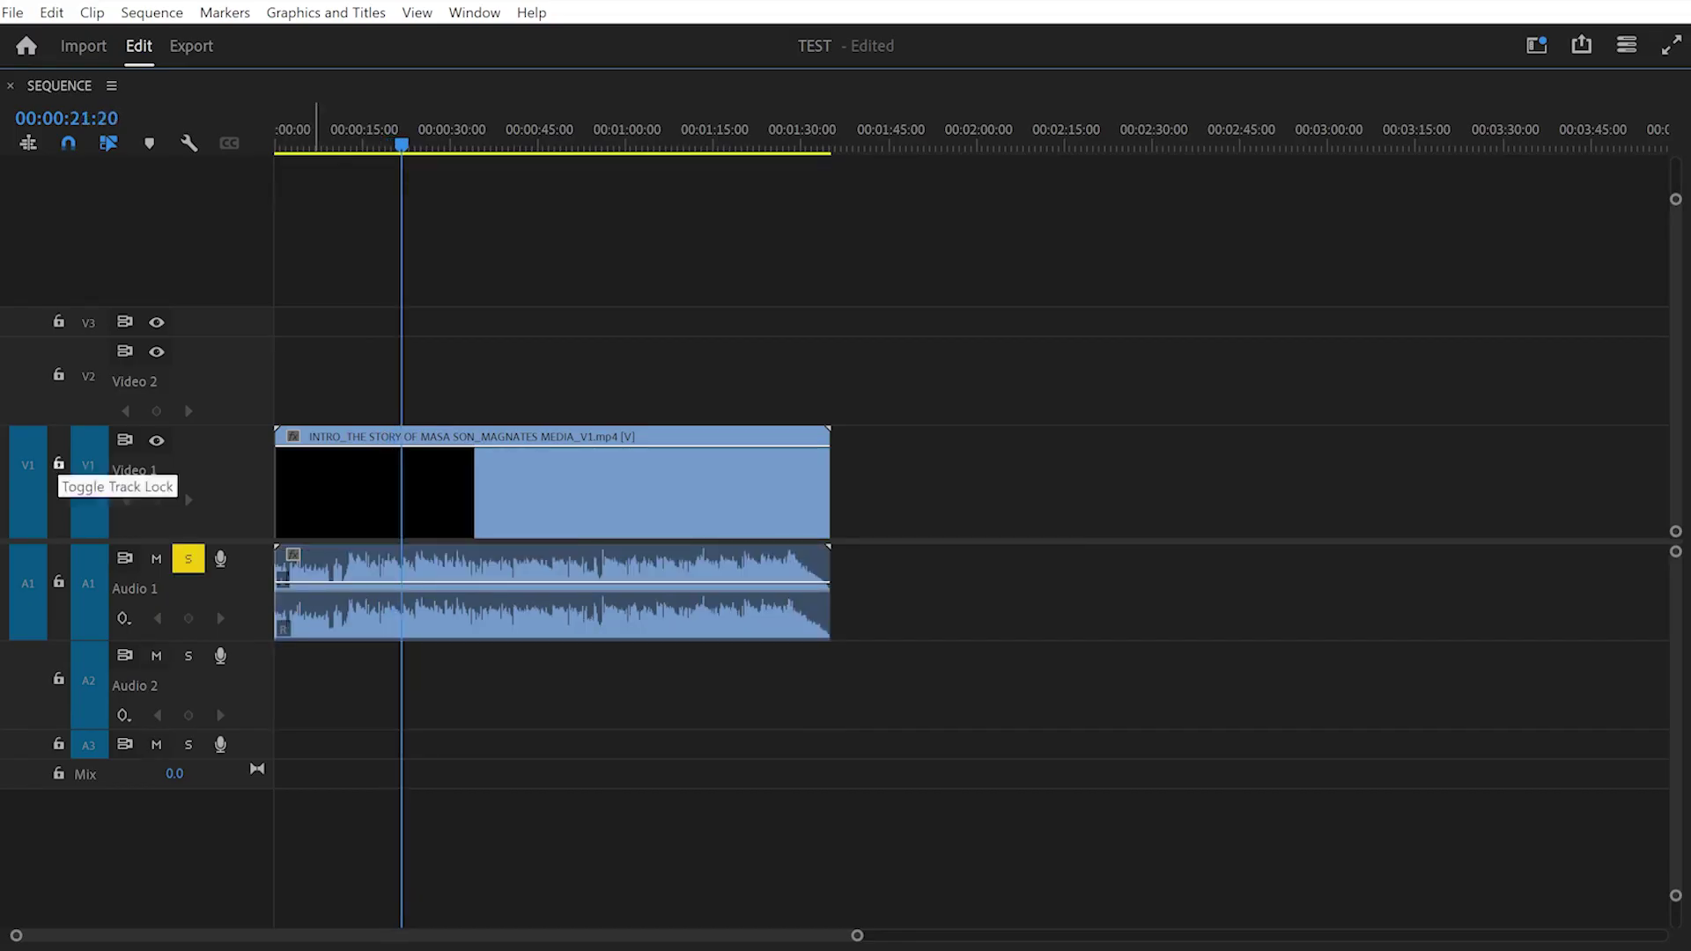
Turn off source patching and track targeting for V1, and scrub the sequence to 00:00:39:04.
drag(361, 132, 275, 133)
click(59, 464)
click(89, 466)
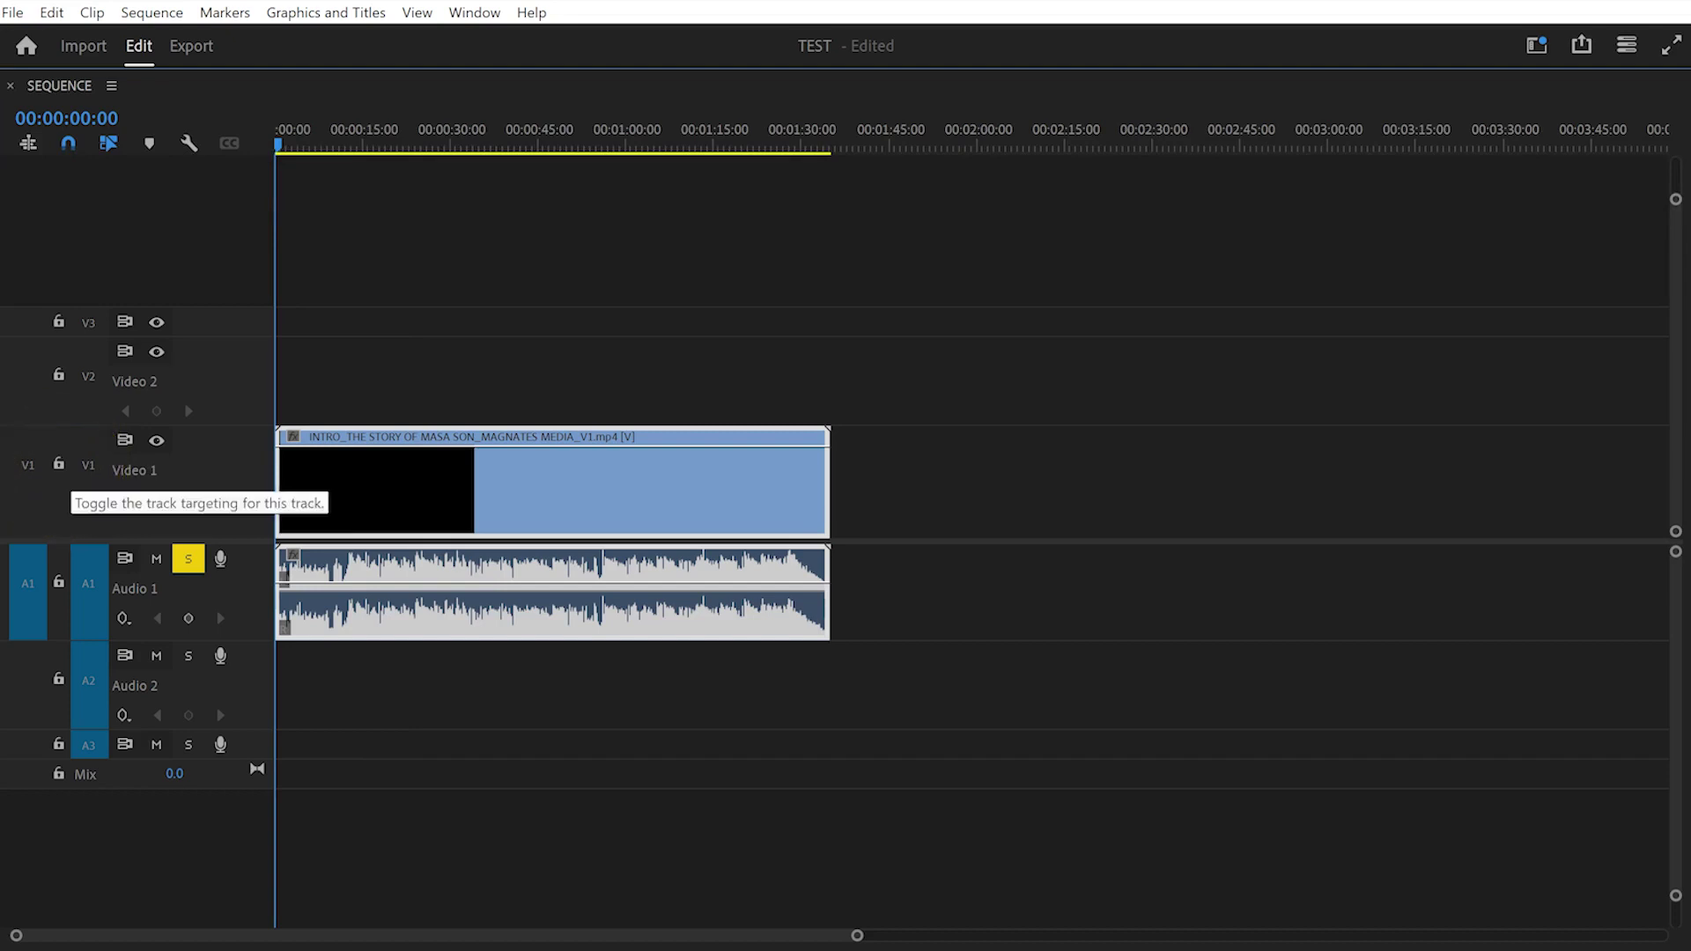
key(grave)
drag(440, 546, 770, 546)
Turn off A1's source patching and targeting, try placing the source clip in the sequence, and re-enable both for V1.
key(shift+2)
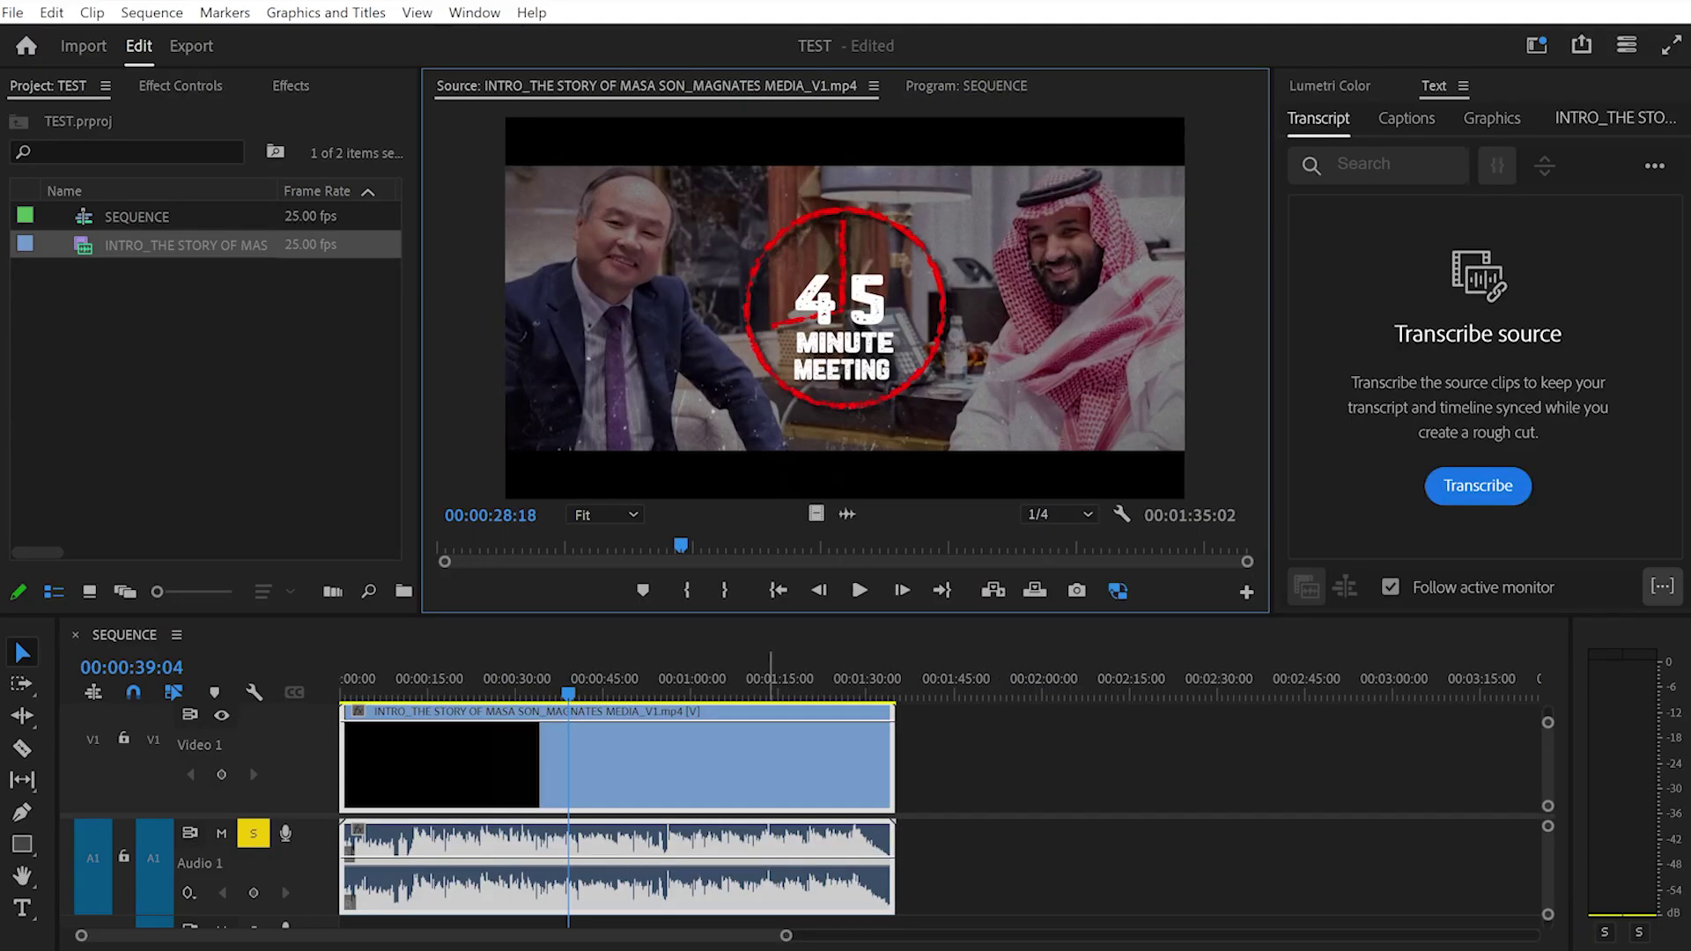
key(shift+3)
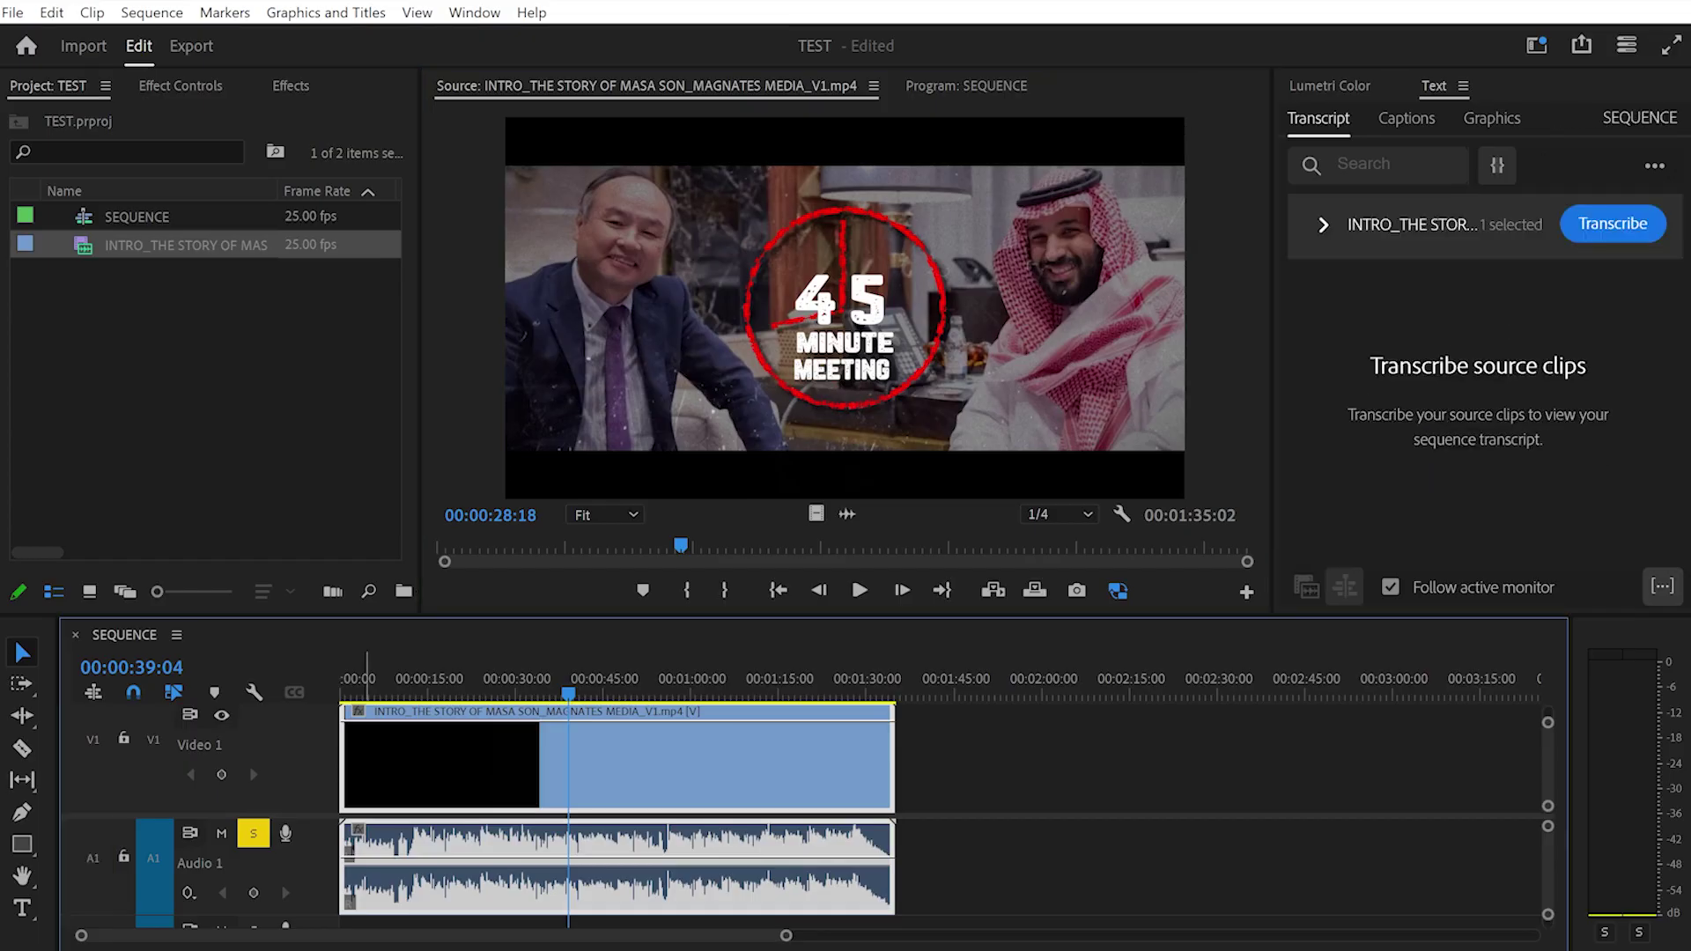
key(shift+2)
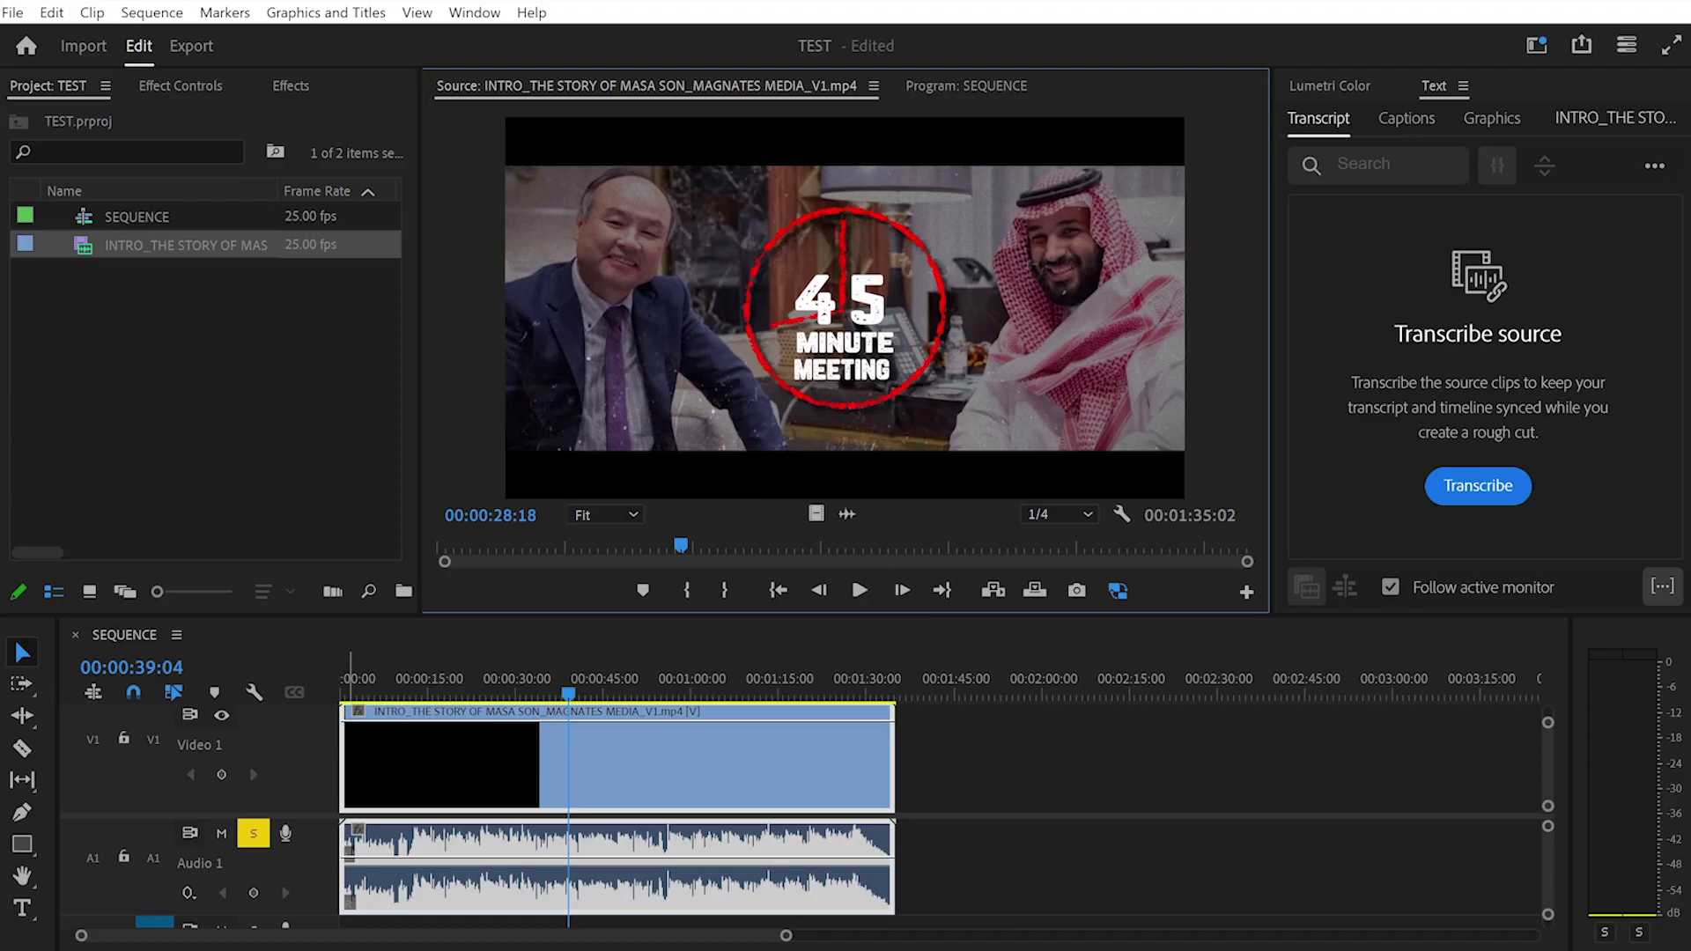
key(shift+3)
key(shift+2)
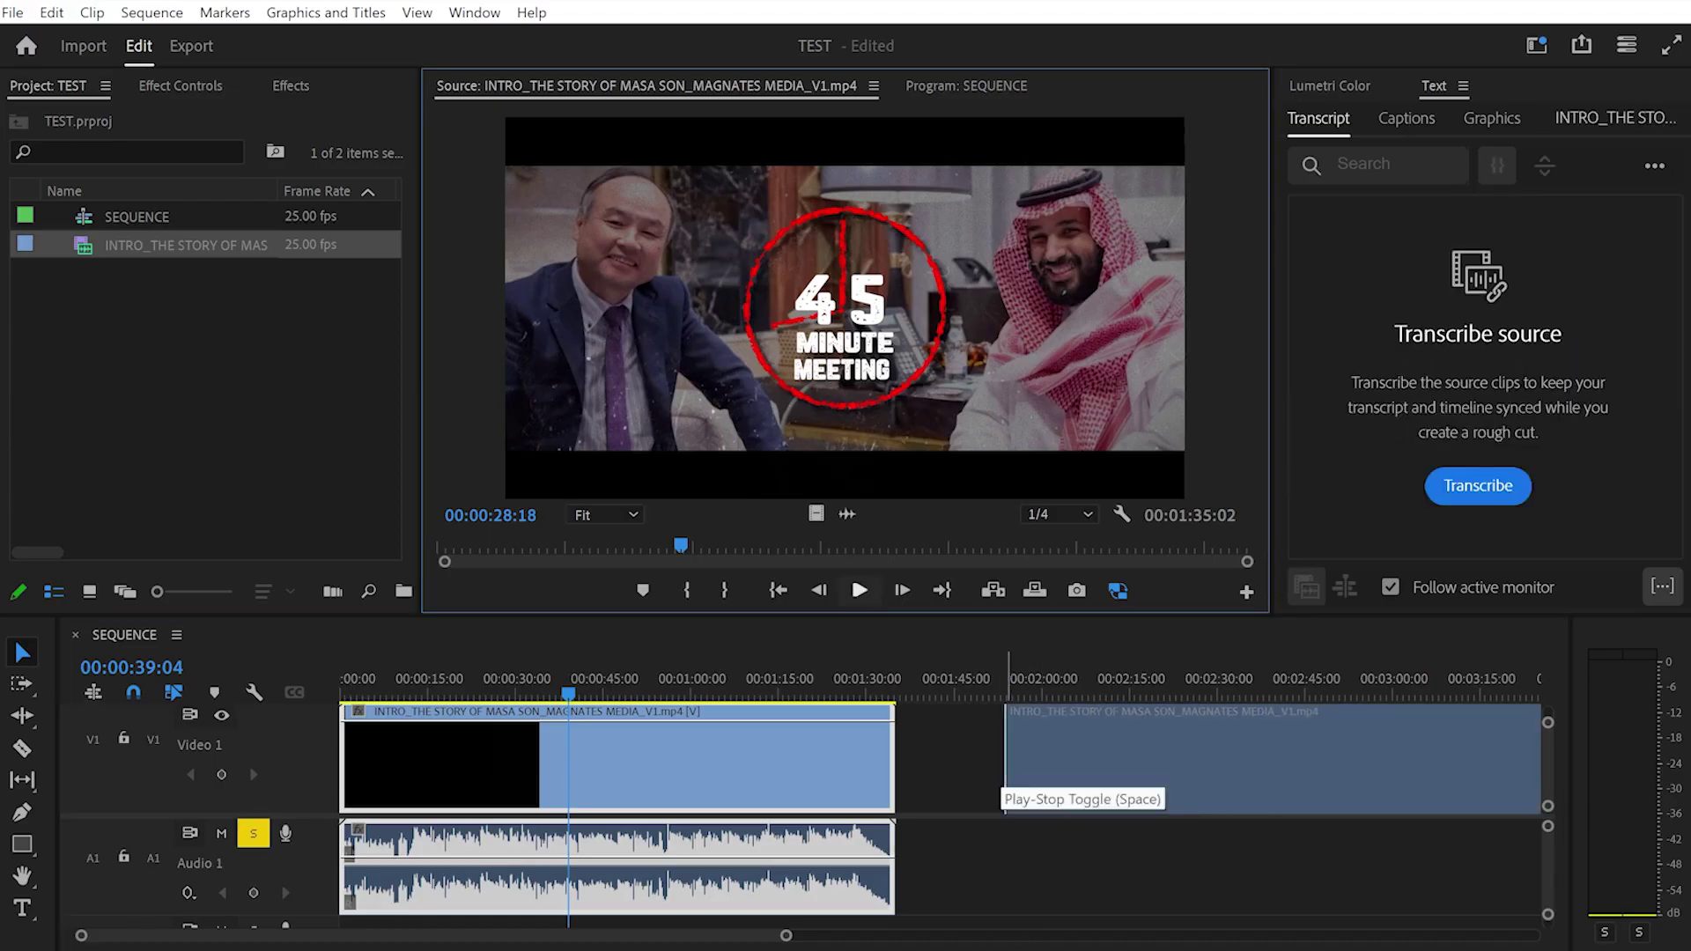
key(shift+3)
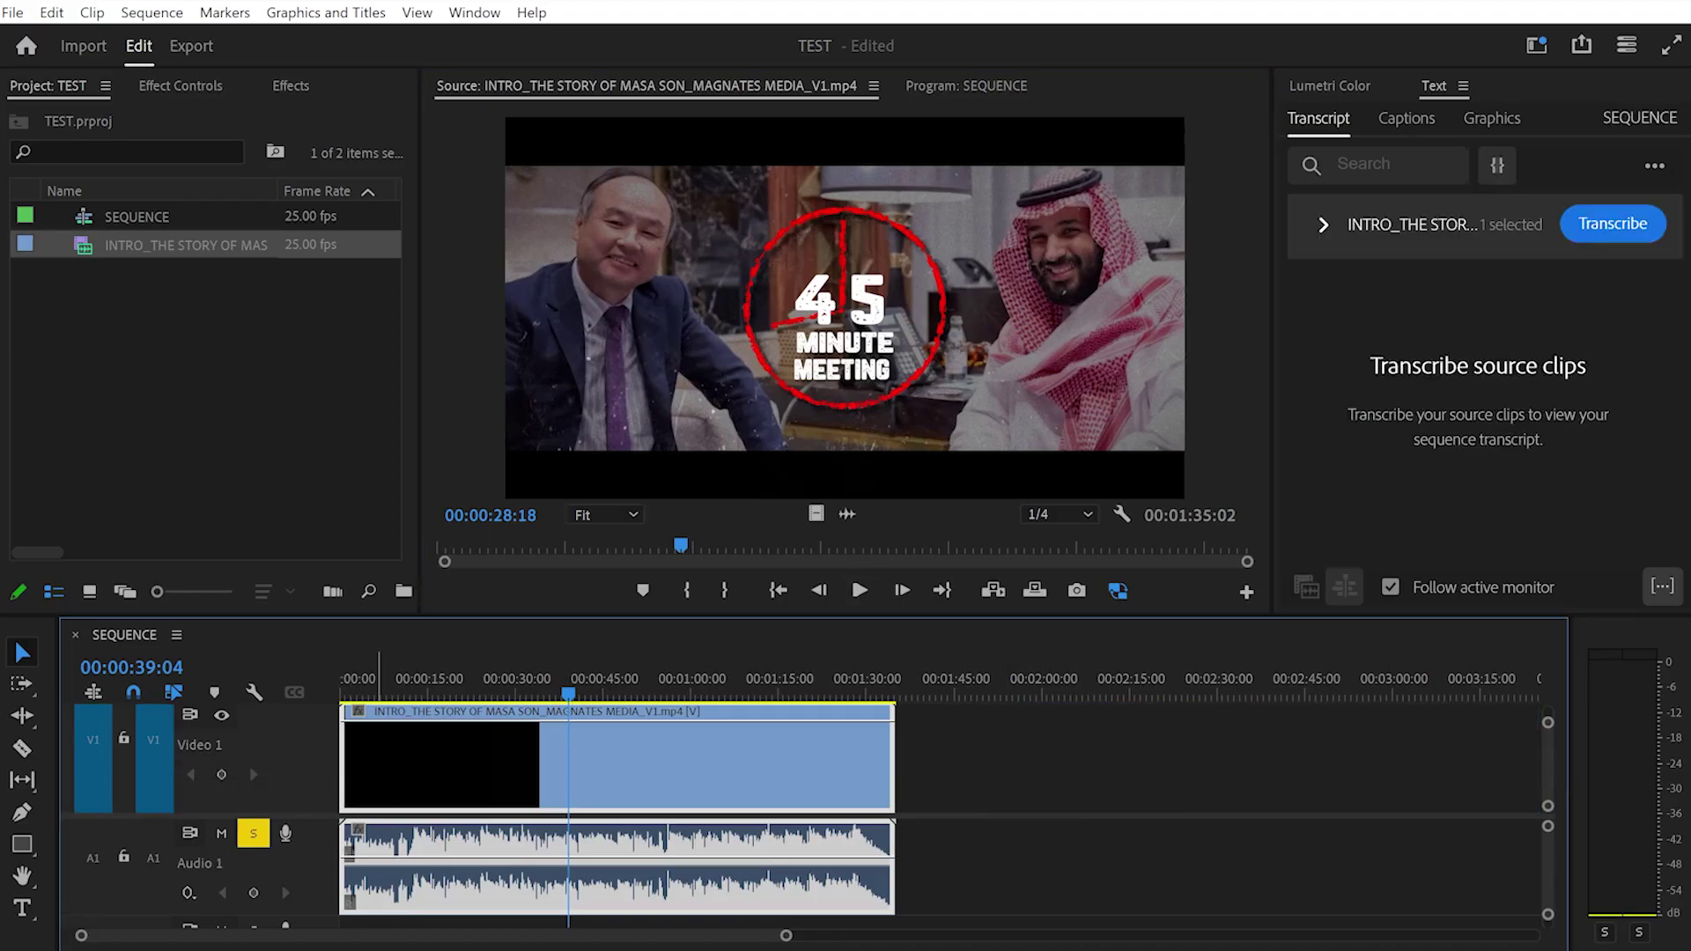
Re-enable source patching and targeting for A1 and place the source clip on V1 and A1 at about 00:01:52.
click(92, 859)
click(154, 858)
drag(845, 309, 999, 761)
drag(1268, 766, 1268, 766)
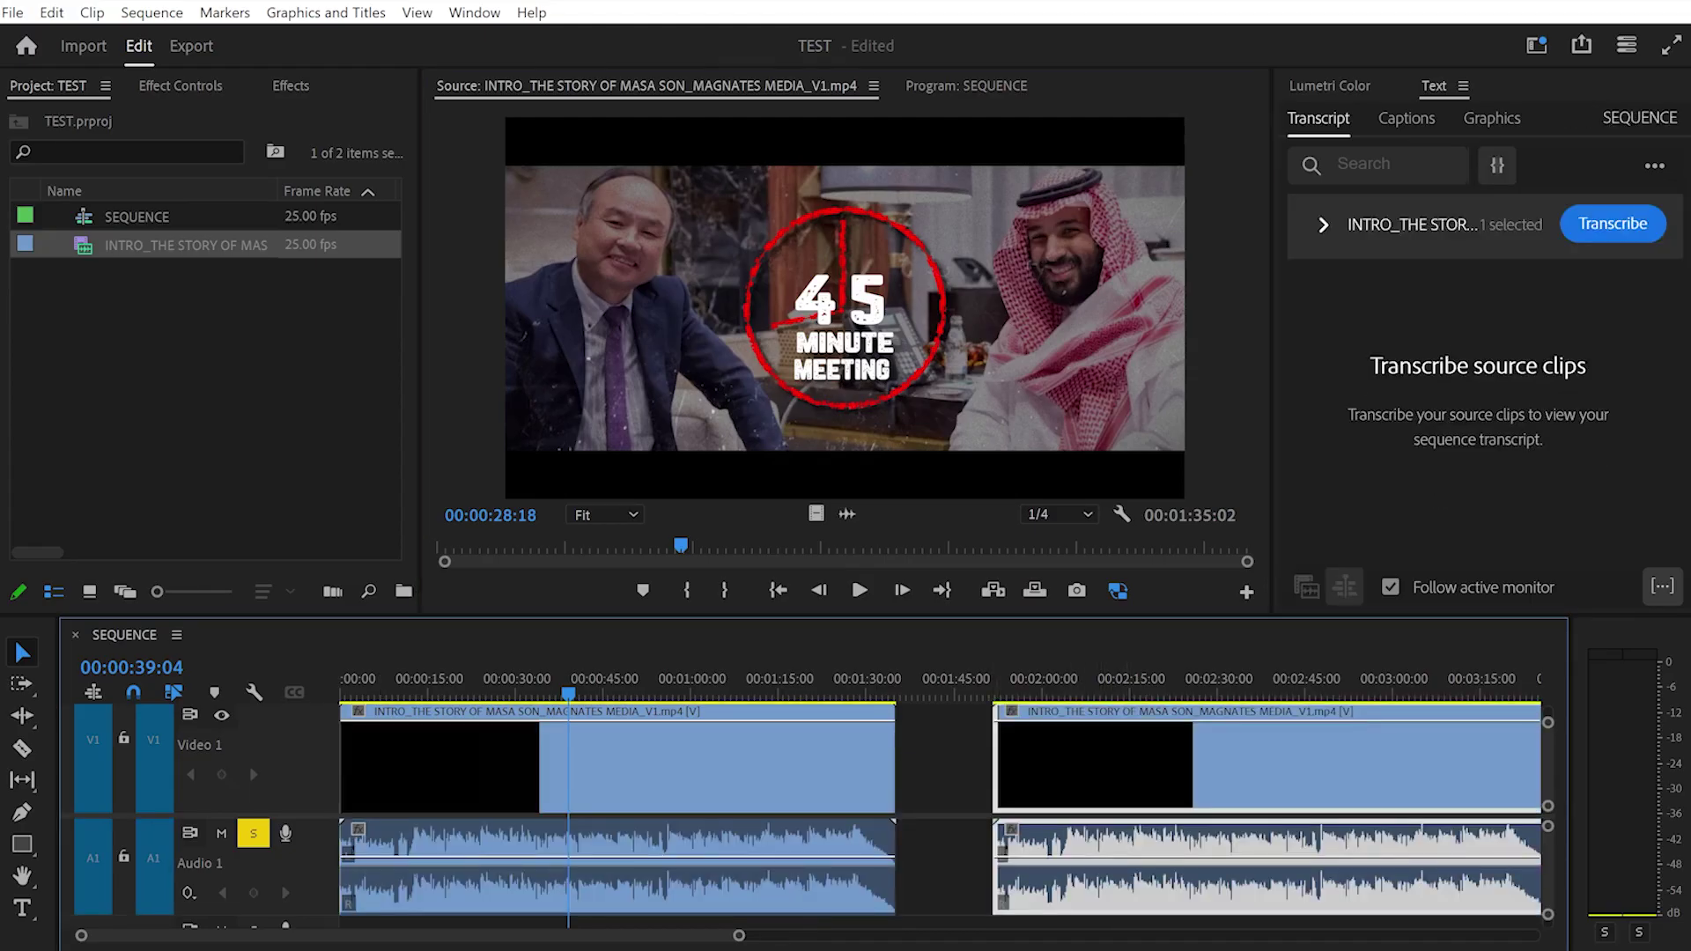
Move the playhead to 00:02:09:02 and delete the newly placed second clip from V1 and A1.
click(1095, 687)
key(grave)
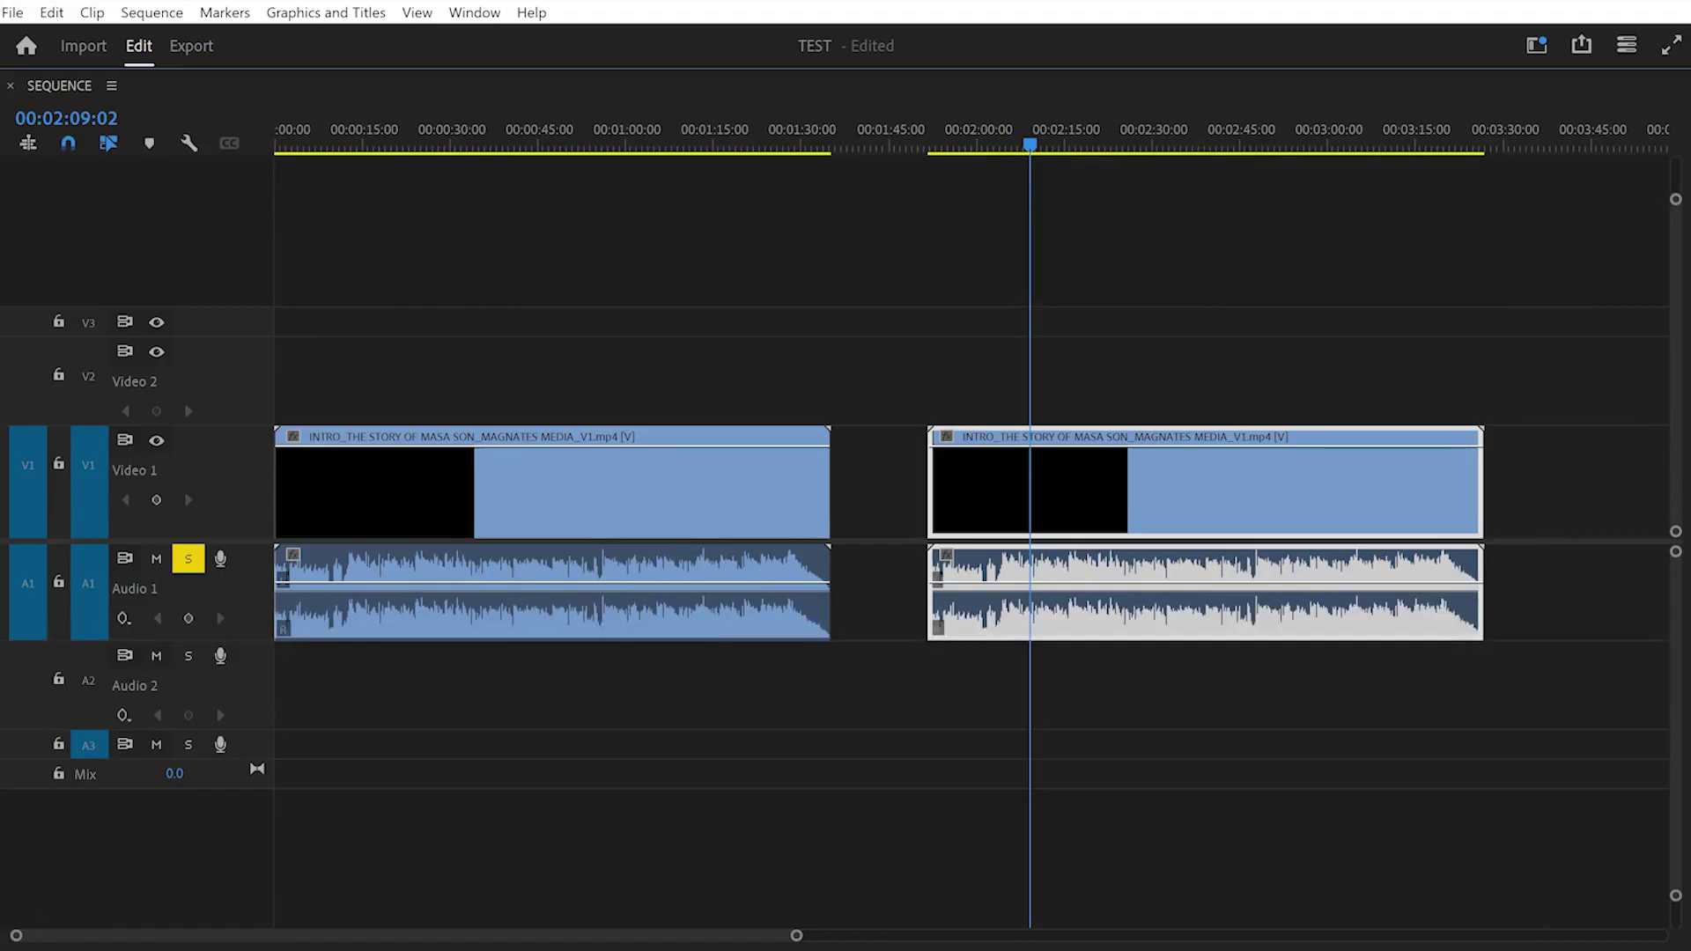
key(Delete)
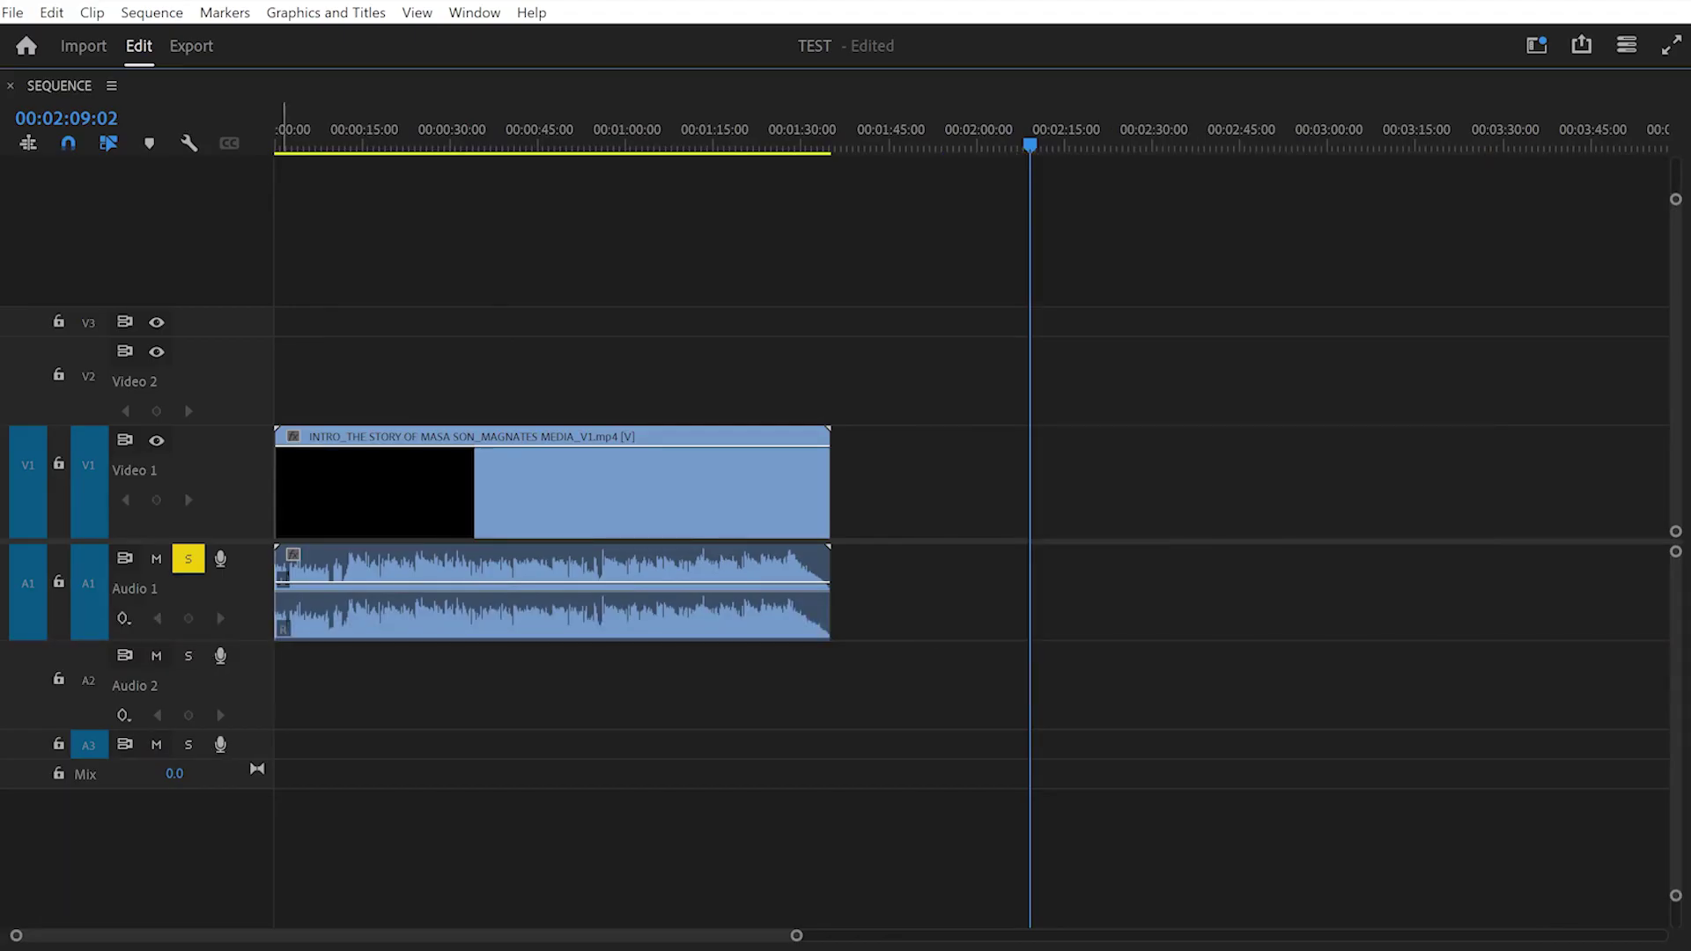
Lock V1 and A1, and place the source clip on V2 and A2 at about 00:01:45.
click(59, 463)
click(59, 581)
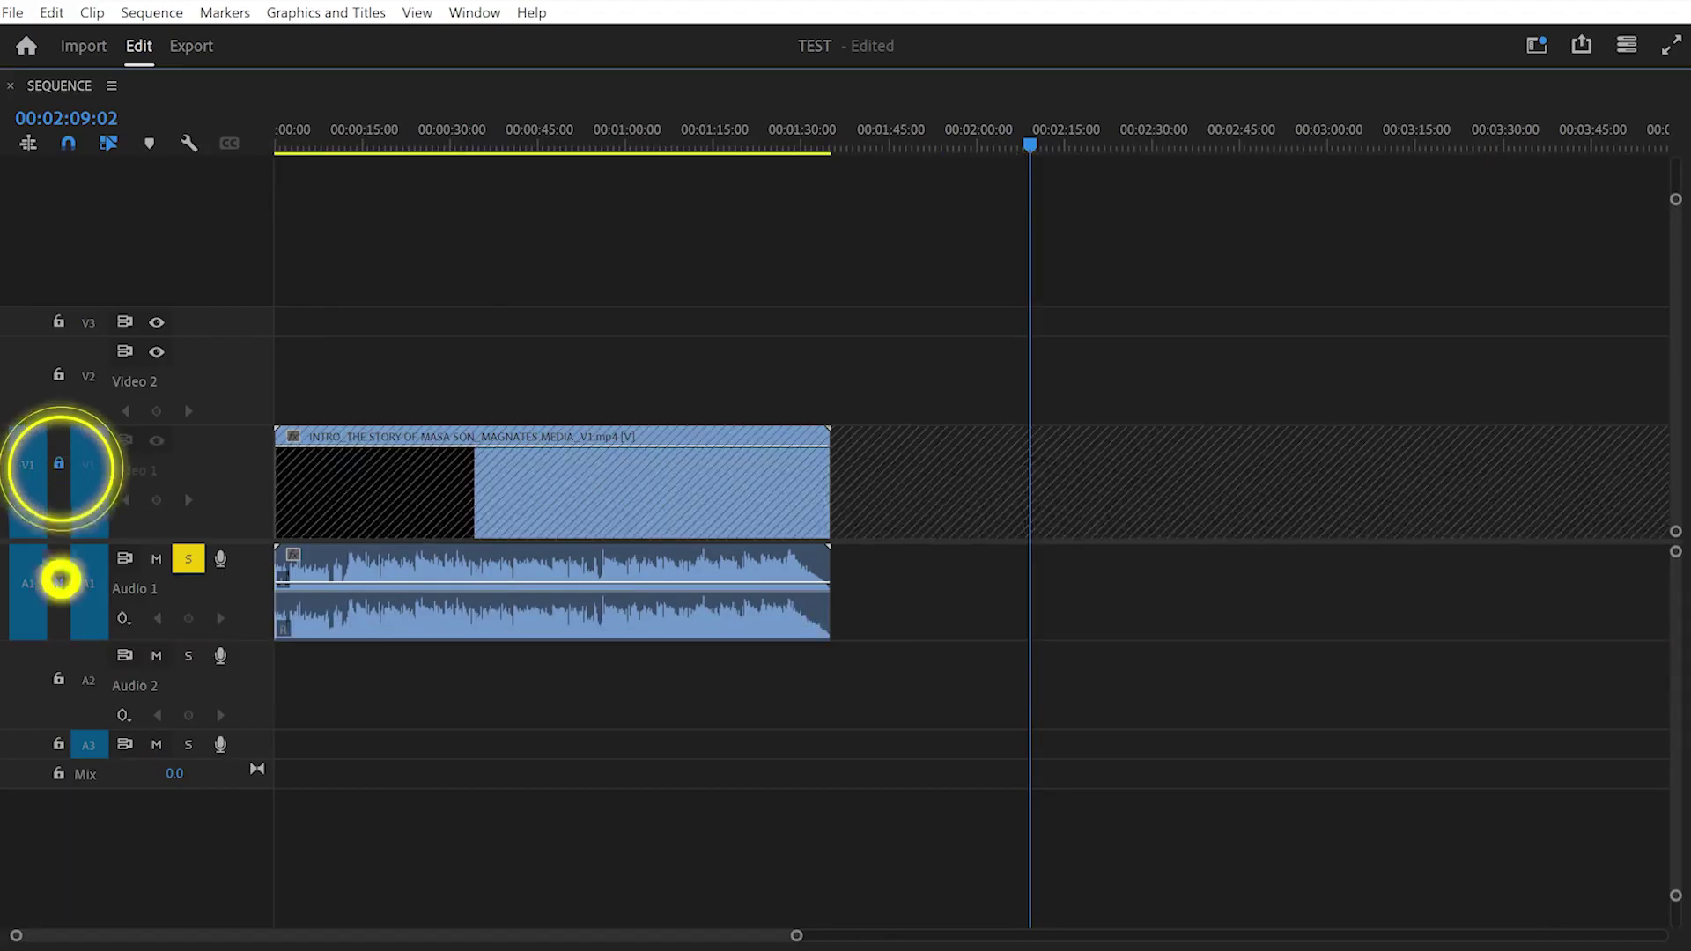
key(grave)
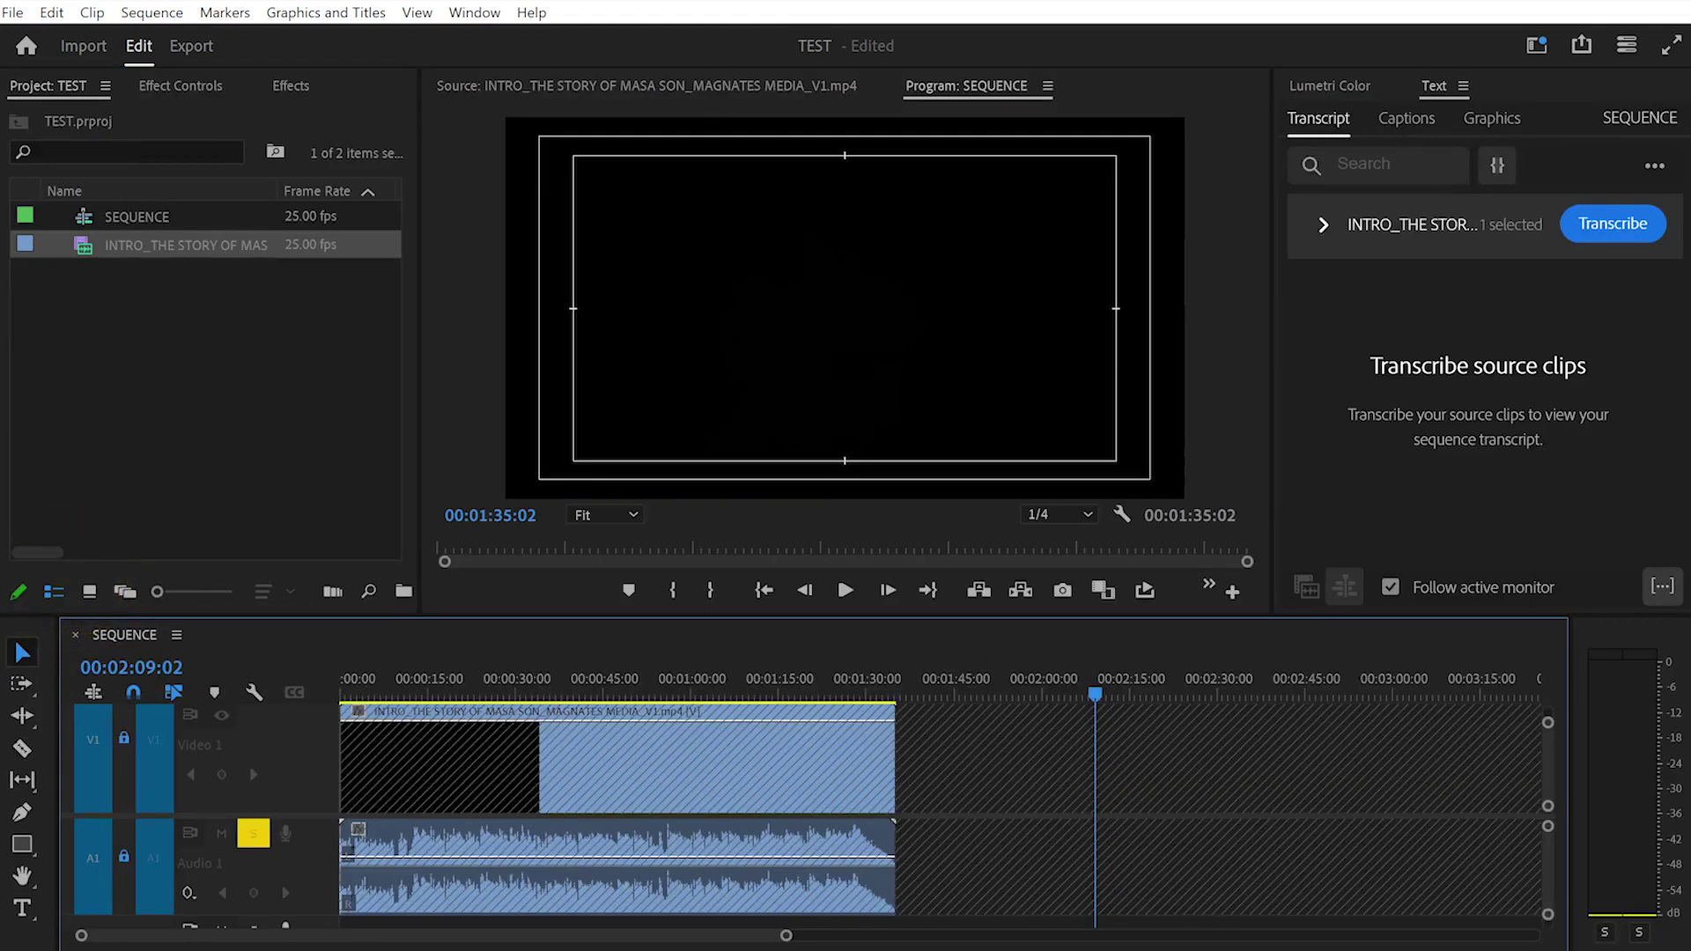
key(shift+2)
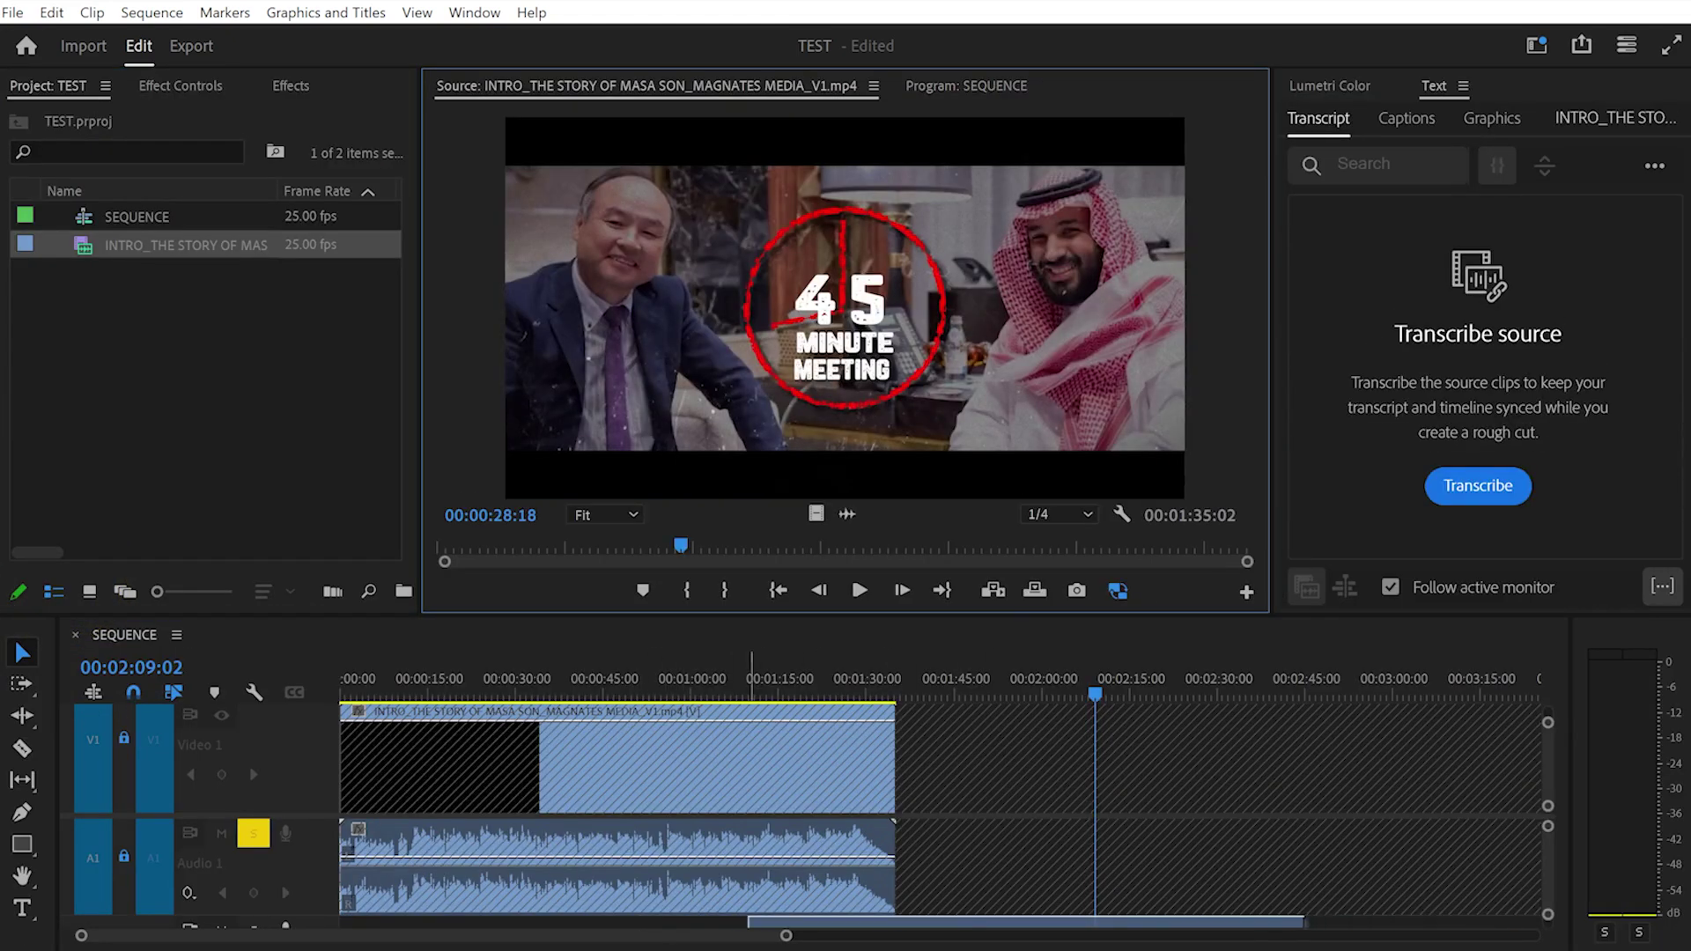
drag(344, 920, 958, 921)
click(1018, 680)
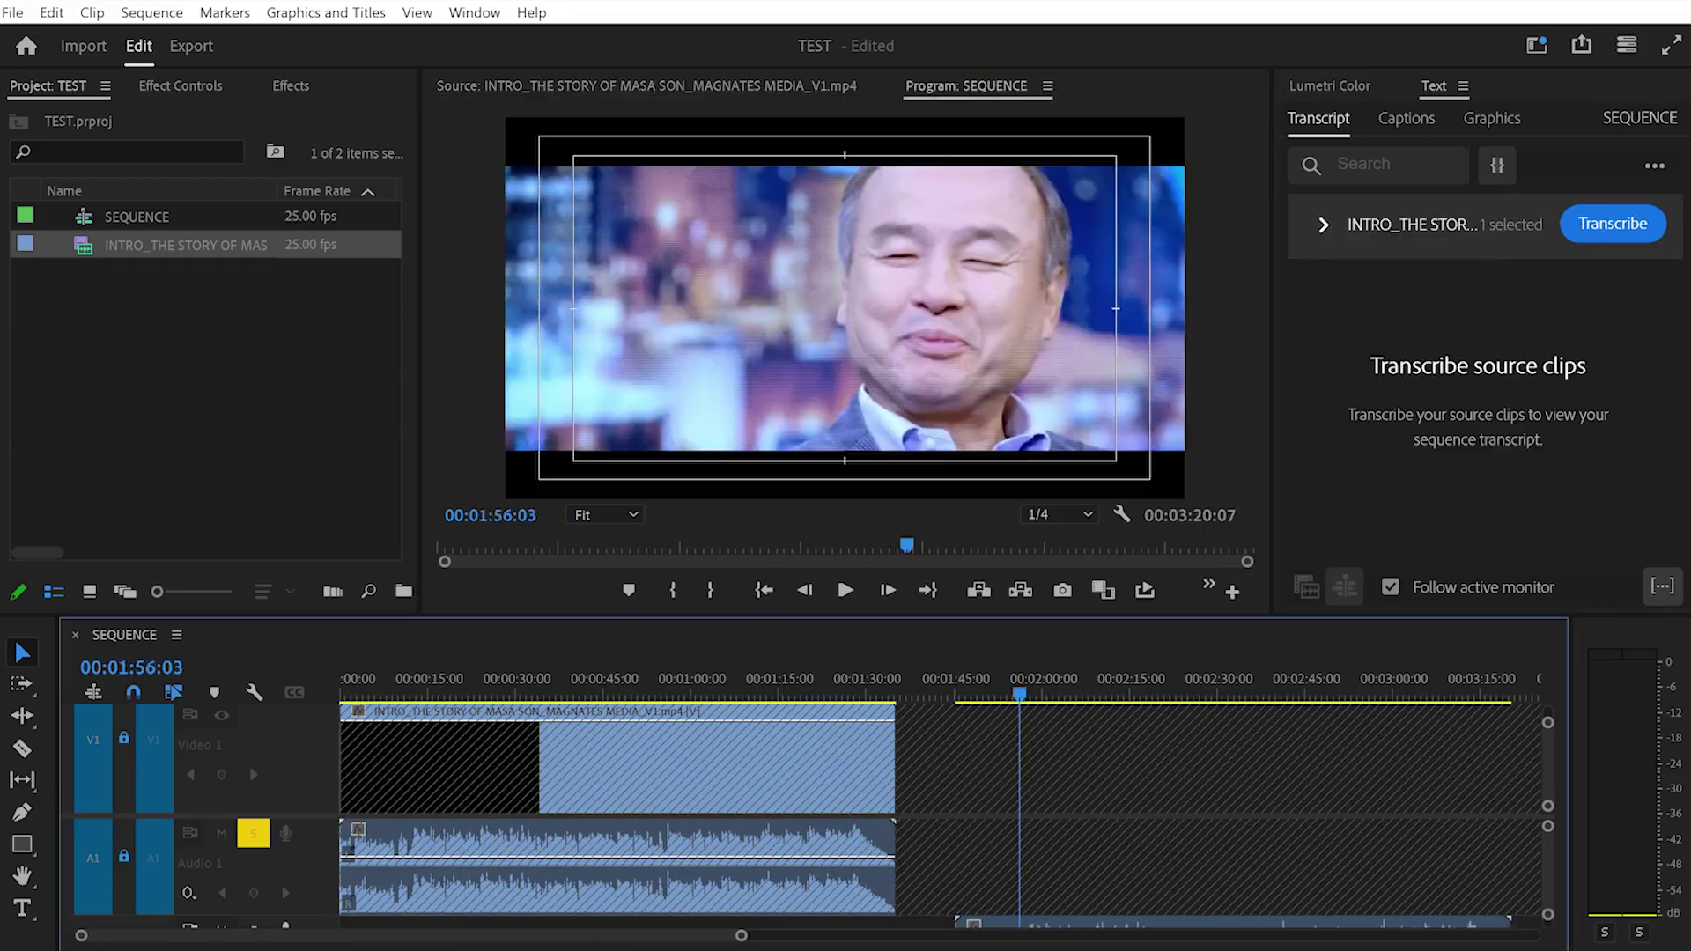
Move the clip on V2 and A2 to start at about 00:01:39, and unlock V1 and A1.
key(grave)
key(grave)
drag(988, 389, 950, 391)
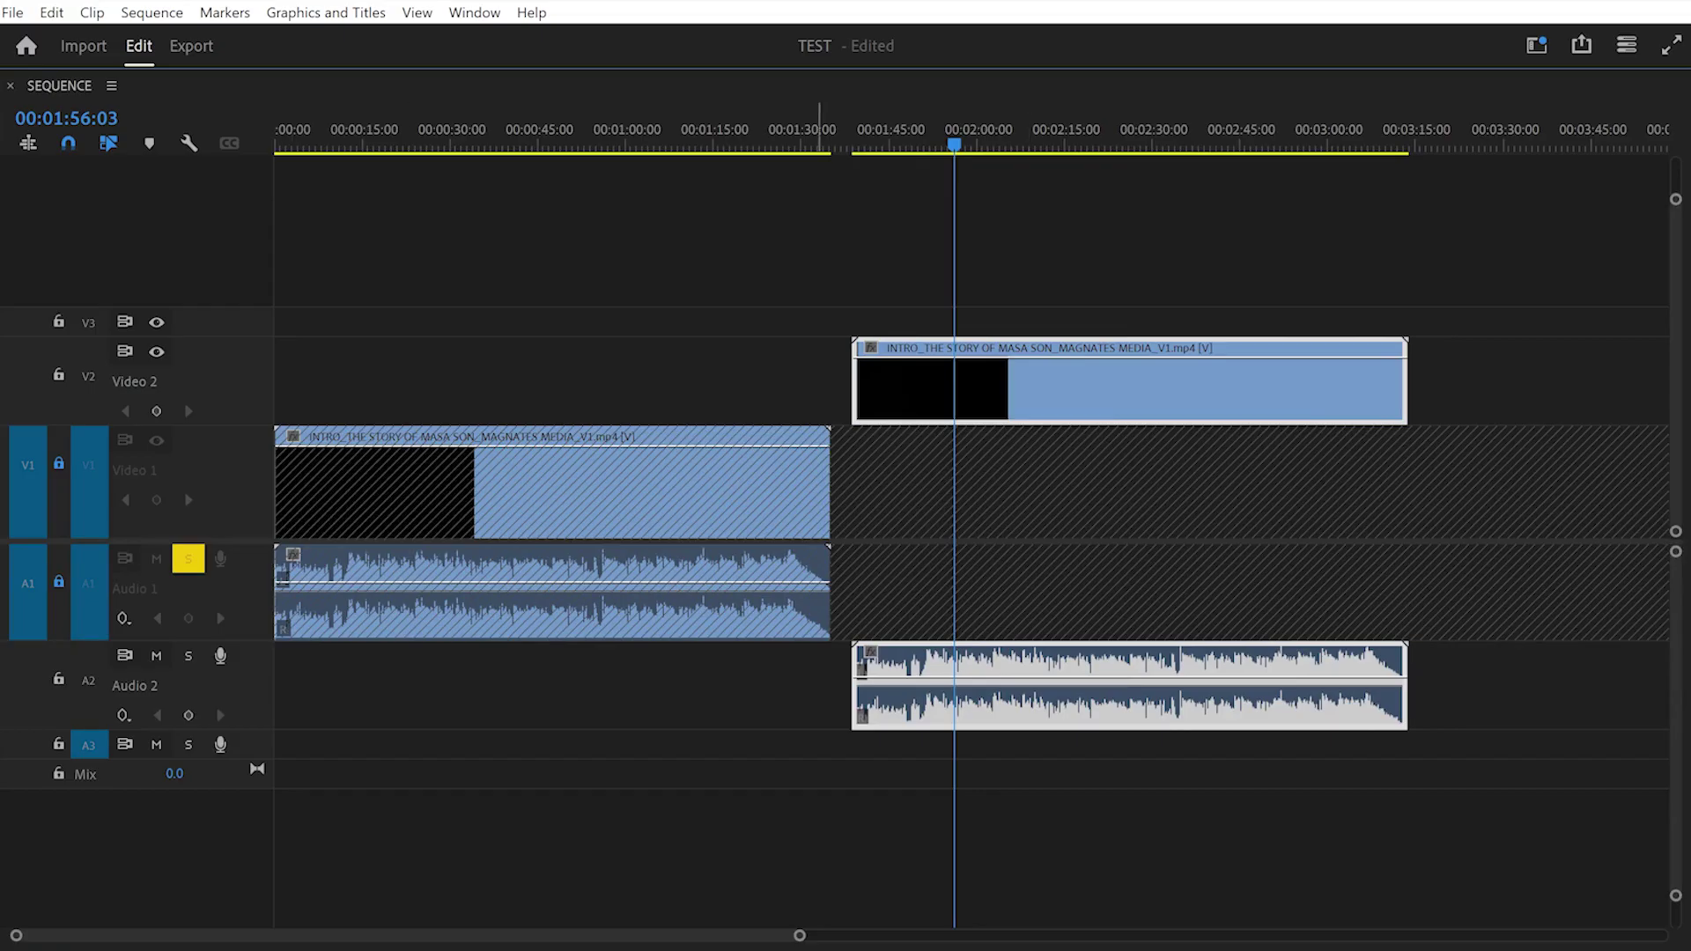
click(58, 464)
click(58, 581)
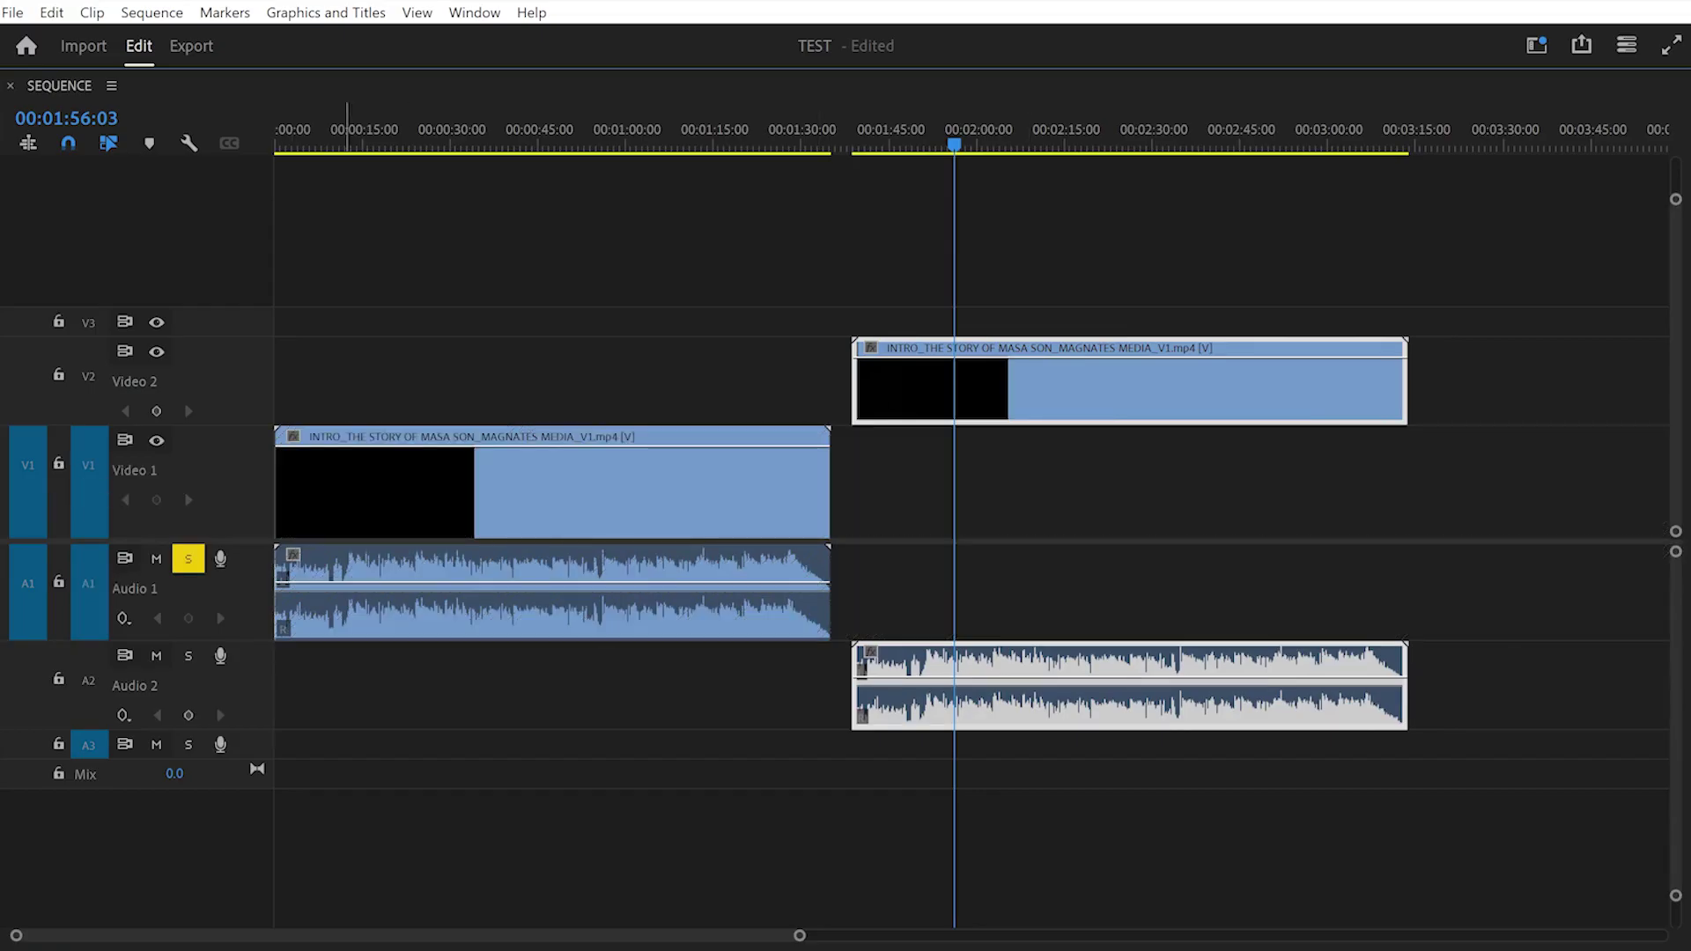
Try moving the second clip down to V1 and across the first clip, and return the playhead to the sequence start.
drag(929, 584, 940, 430)
drag(1010, 387, 1026, 462)
drag(859, 130, 707, 130)
drag(948, 509, 609, 526)
drag(794, 509, 402, 509)
click(523, 722)
key(Home)
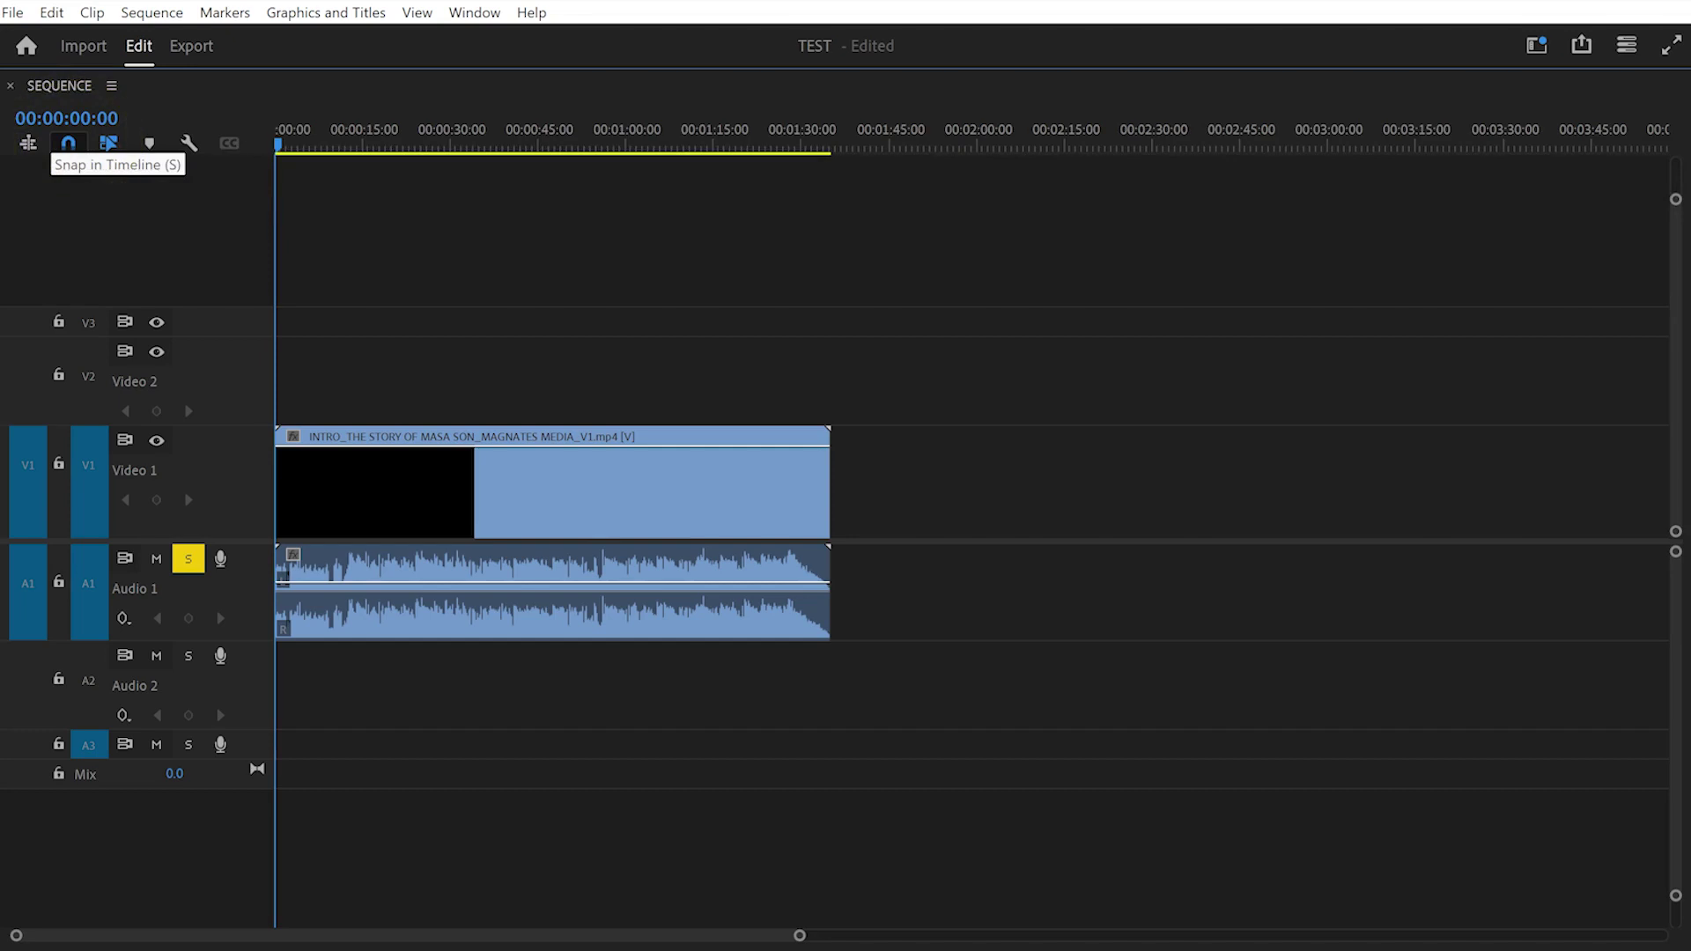
Duplicate the clip further along V1 and A1, starting at about 00:01:50.
click(467, 499)
drag(406, 498, 1047, 499)
Try moving the copy towards the first clip with snapping off, undo the move, and turn snapping back on.
click(68, 142)
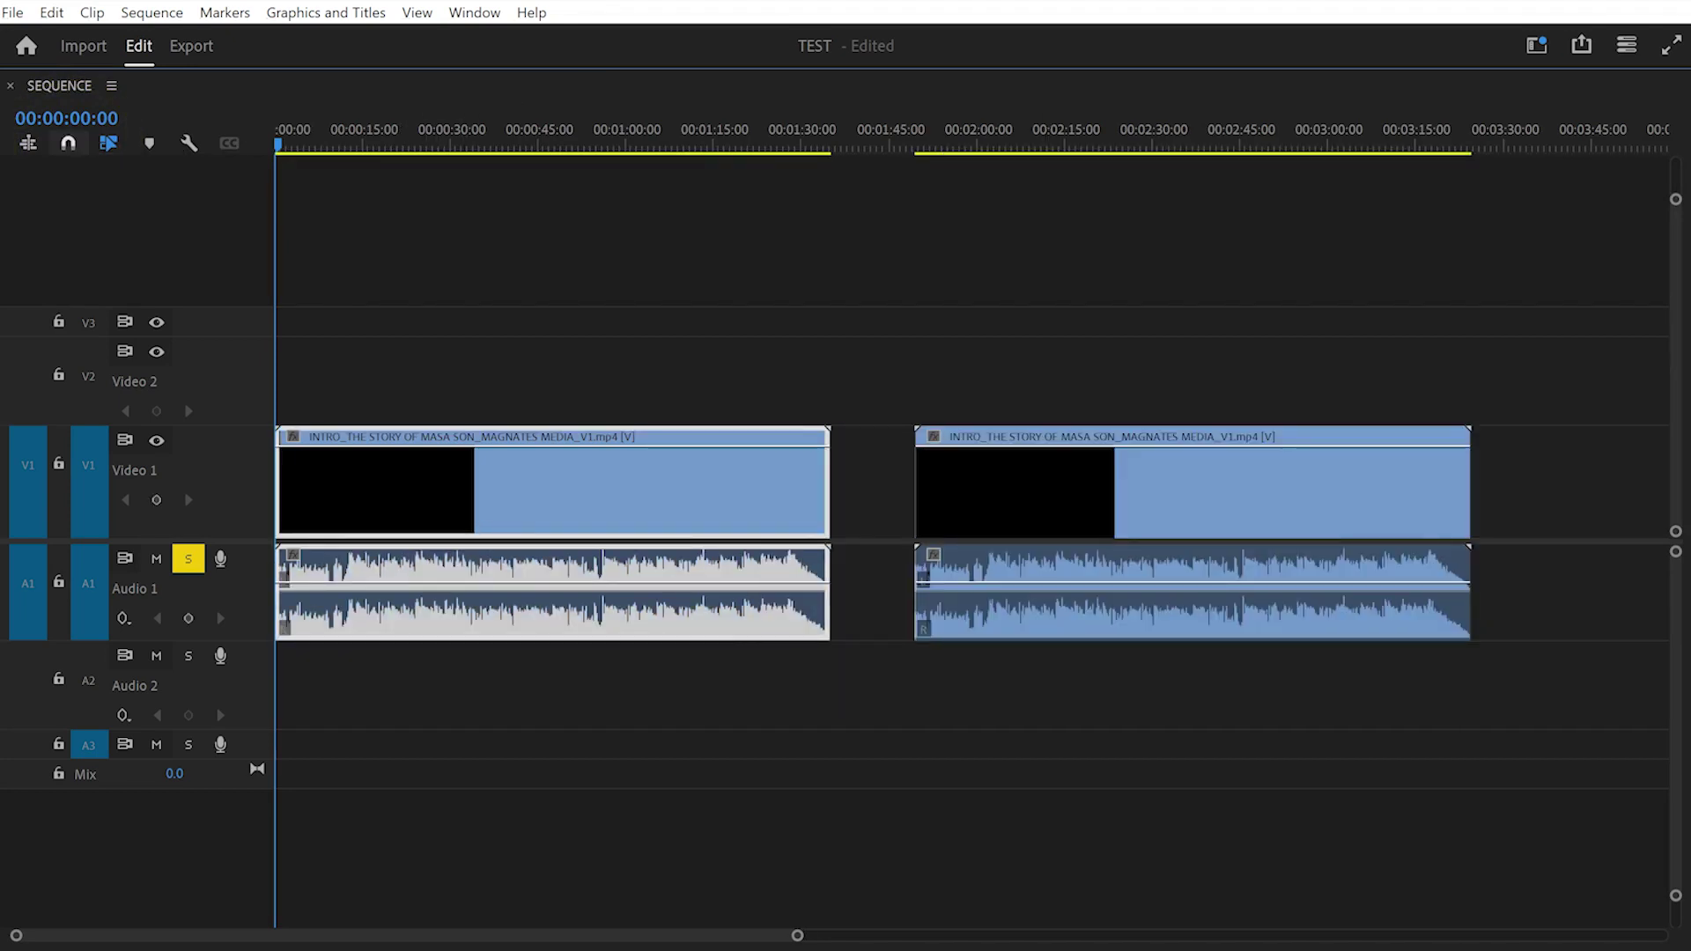
click(854, 489)
drag(973, 485, 768, 484)
key(ctrl+z)
click(68, 143)
Close the gap between the two clips so the copy directly follows the first clip.
mouse_move(1012, 484)
mouse_down()
mouse_move(939, 484)
mouse_move(1023, 485)
mouse_up()
click(886, 485)
key(Delete)
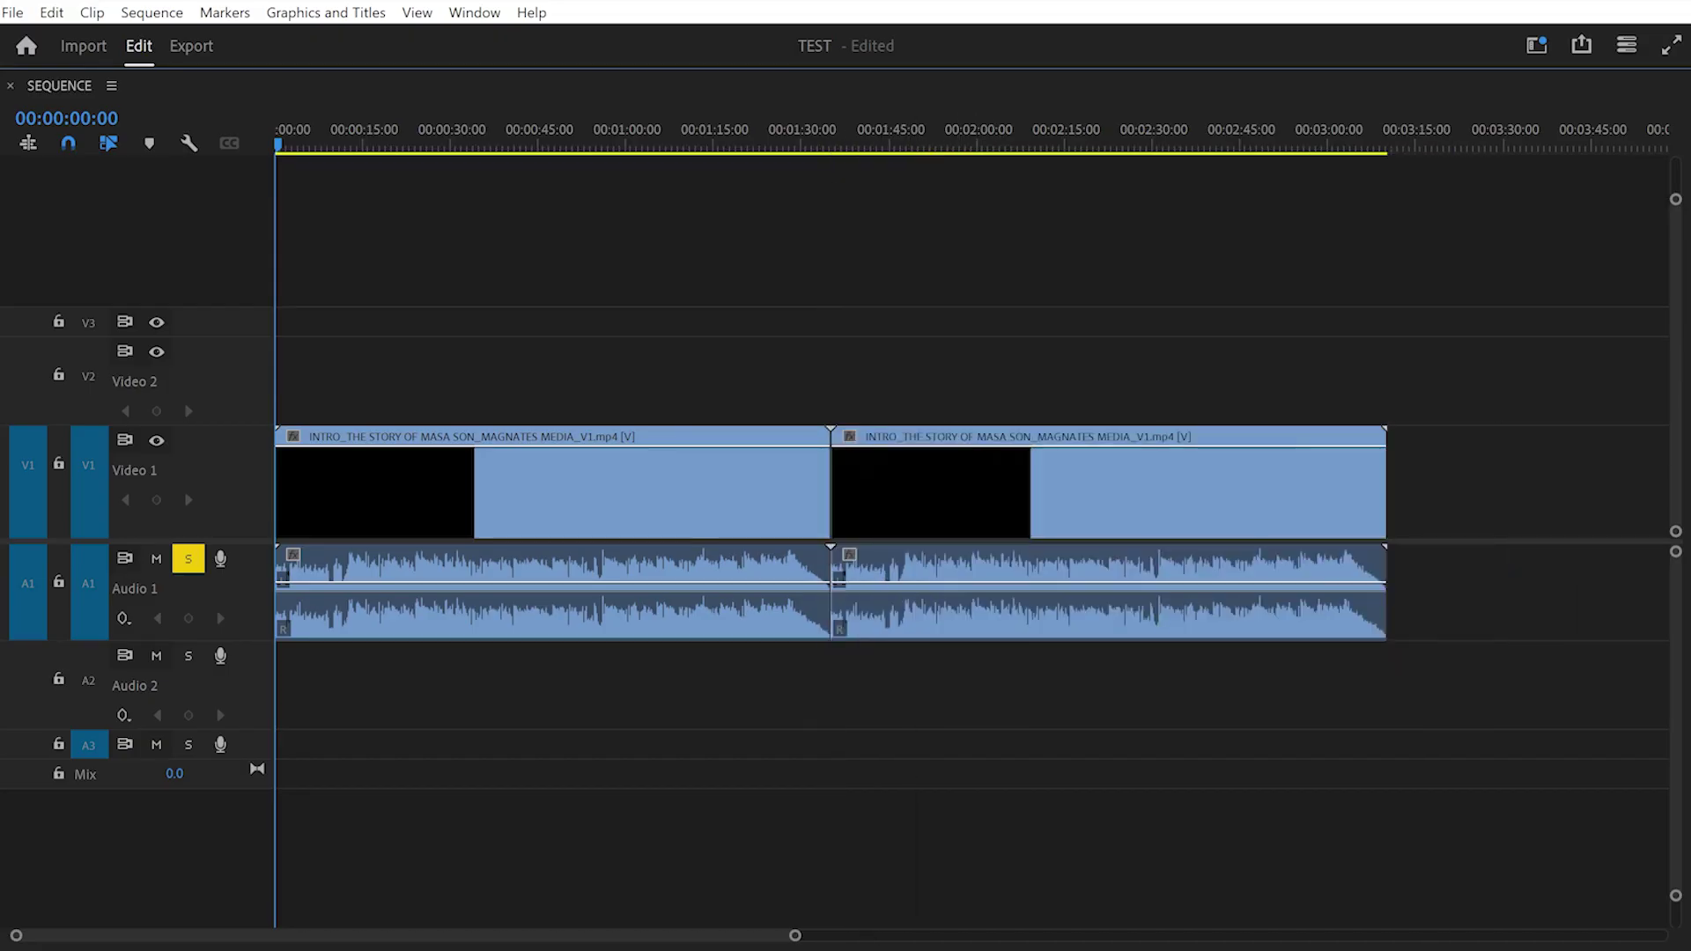
Turn off Linked Selection and select only the video part of the first clip on V1.
click(110, 143)
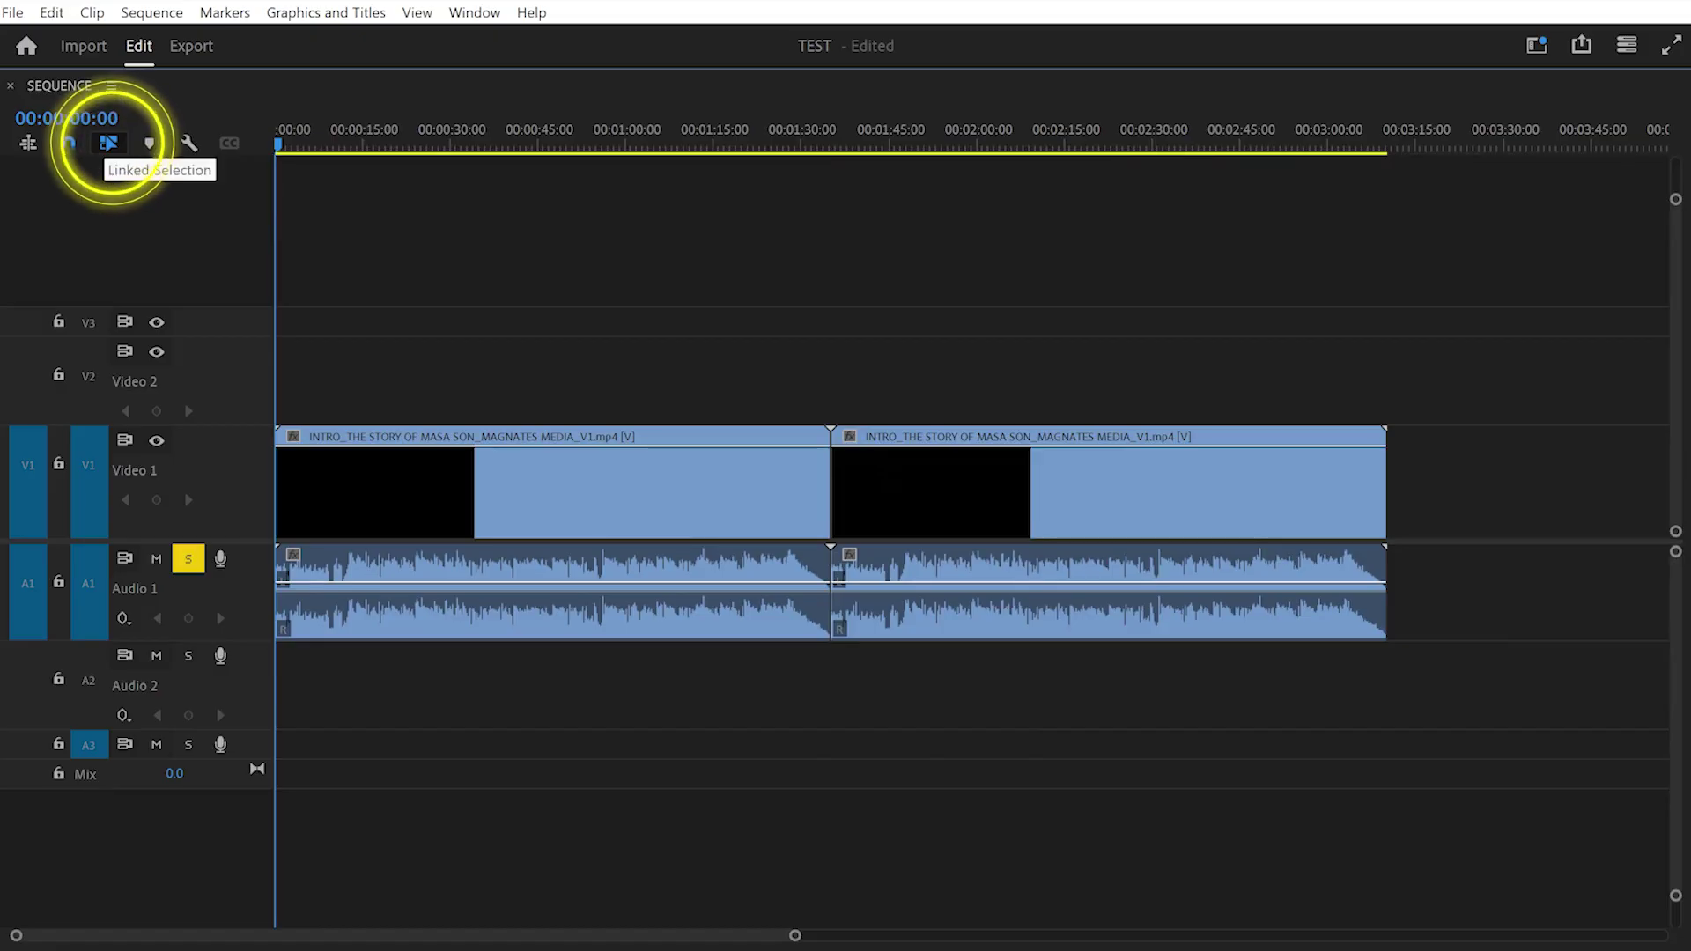
click(585, 486)
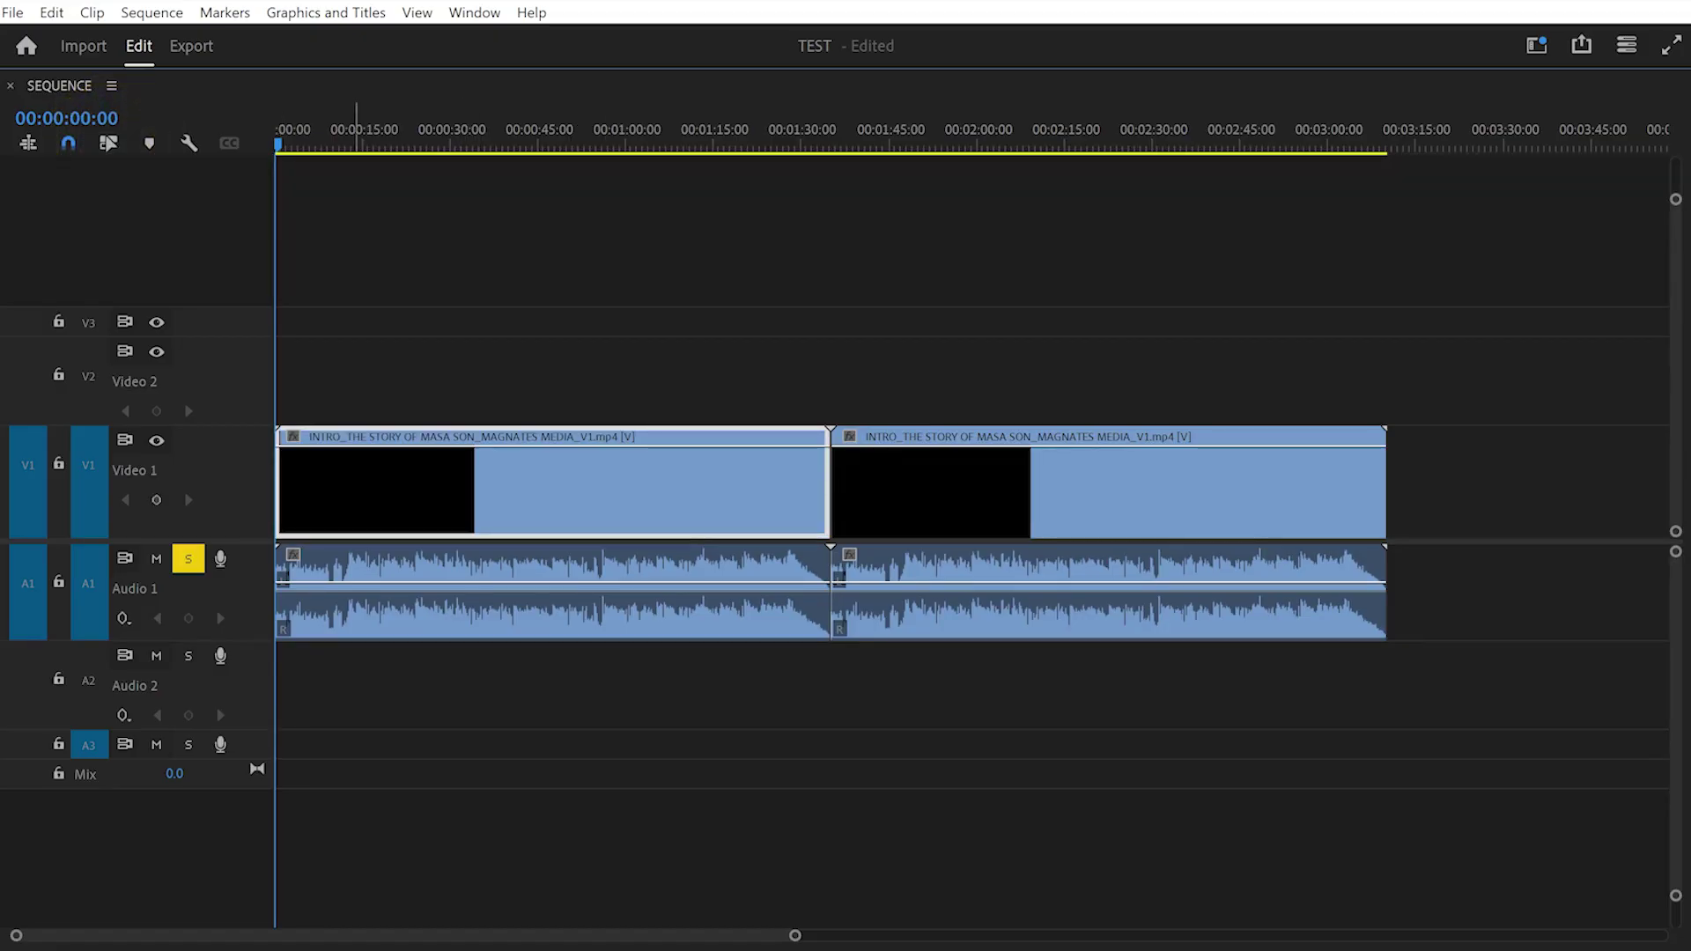
Select the audio part and the video part of the first clip separately, alternating between A1 and V1.
click(515, 608)
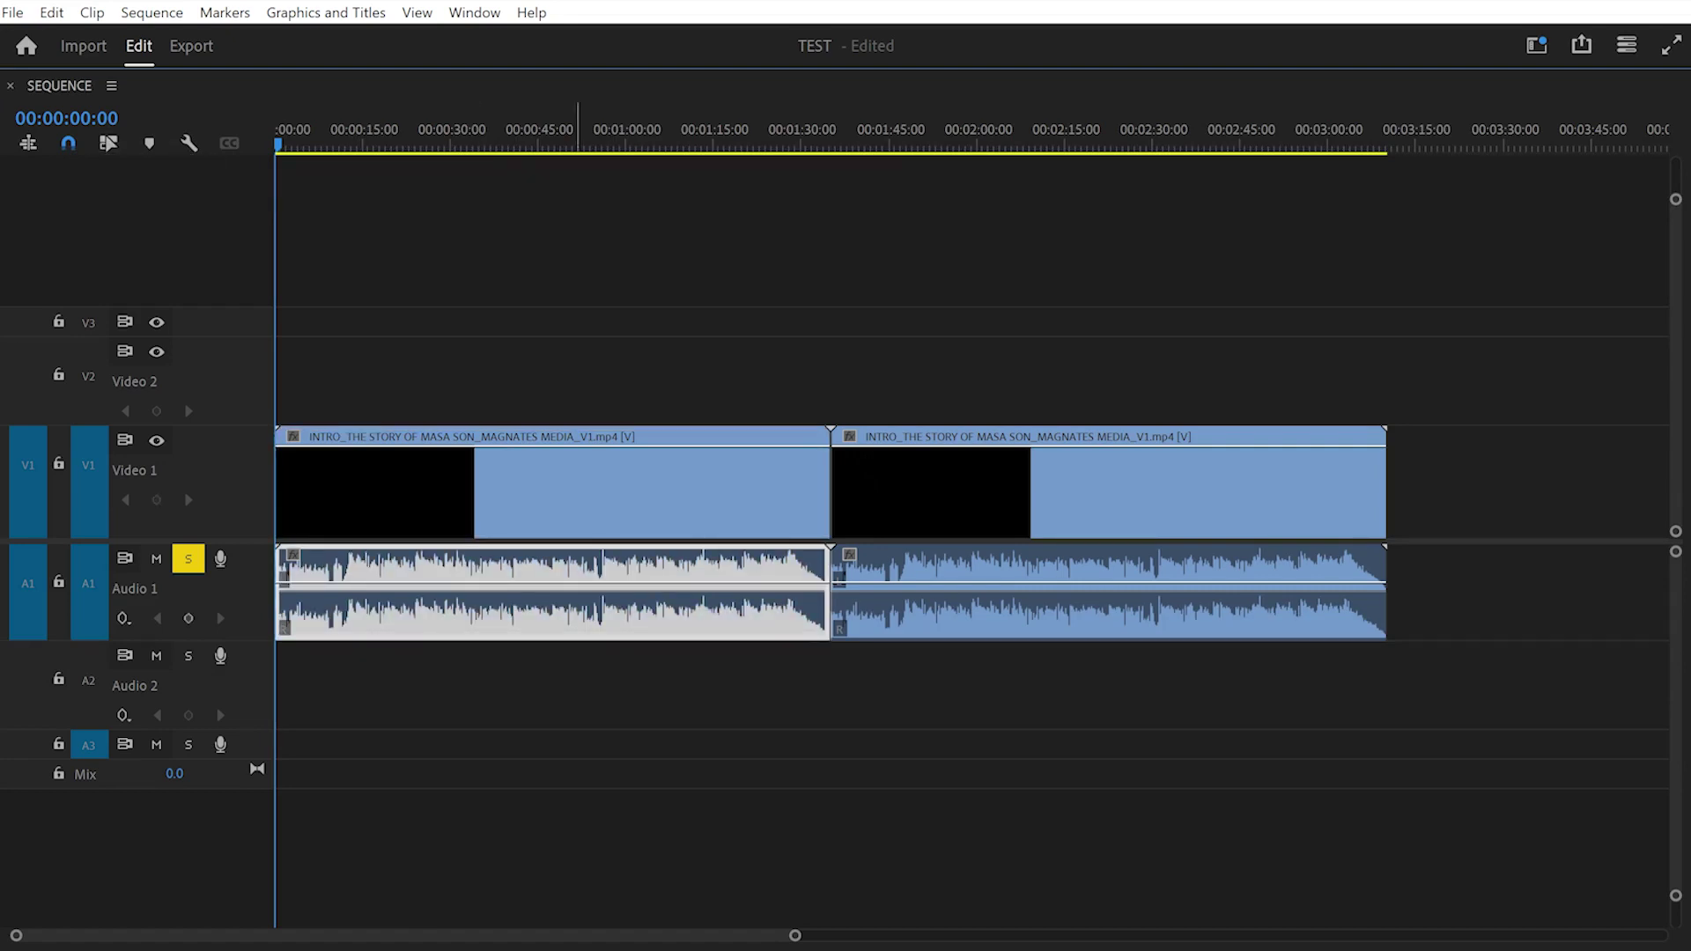
click(626, 687)
click(607, 488)
click(608, 607)
click(493, 489)
click(491, 607)
click(486, 488)
click(486, 607)
click(473, 488)
Turn Linked Selection back on and select the first clip's video and audio together.
click(109, 143)
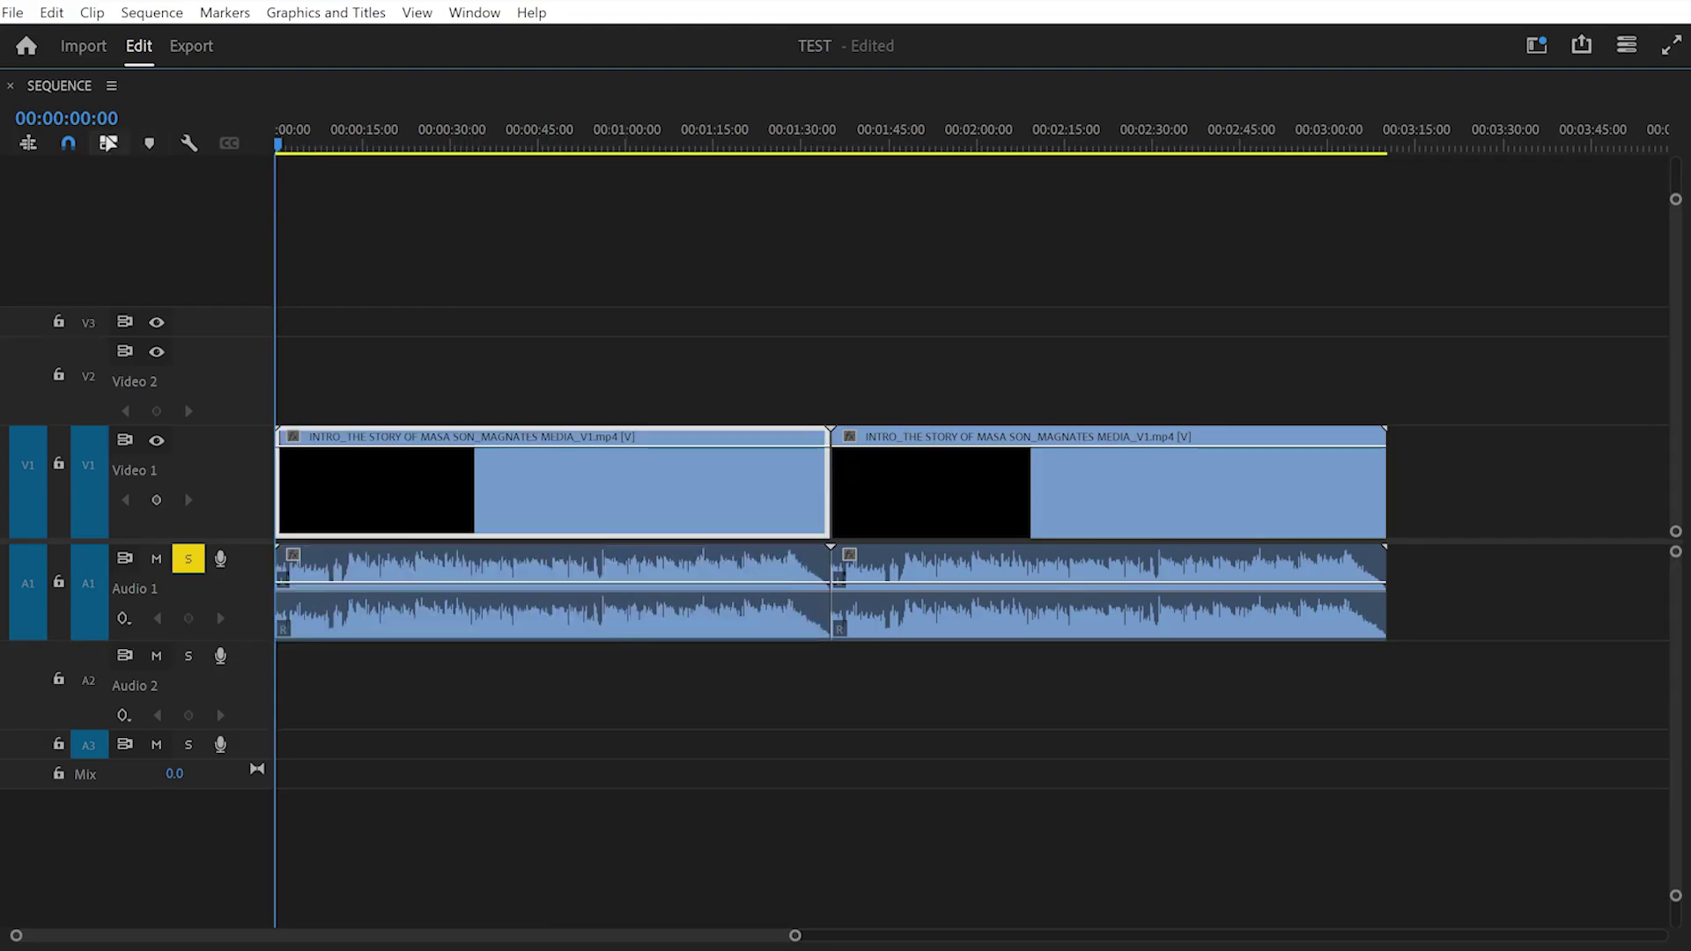
click(438, 282)
click(467, 489)
click(545, 352)
click(457, 489)
click(464, 352)
click(465, 488)
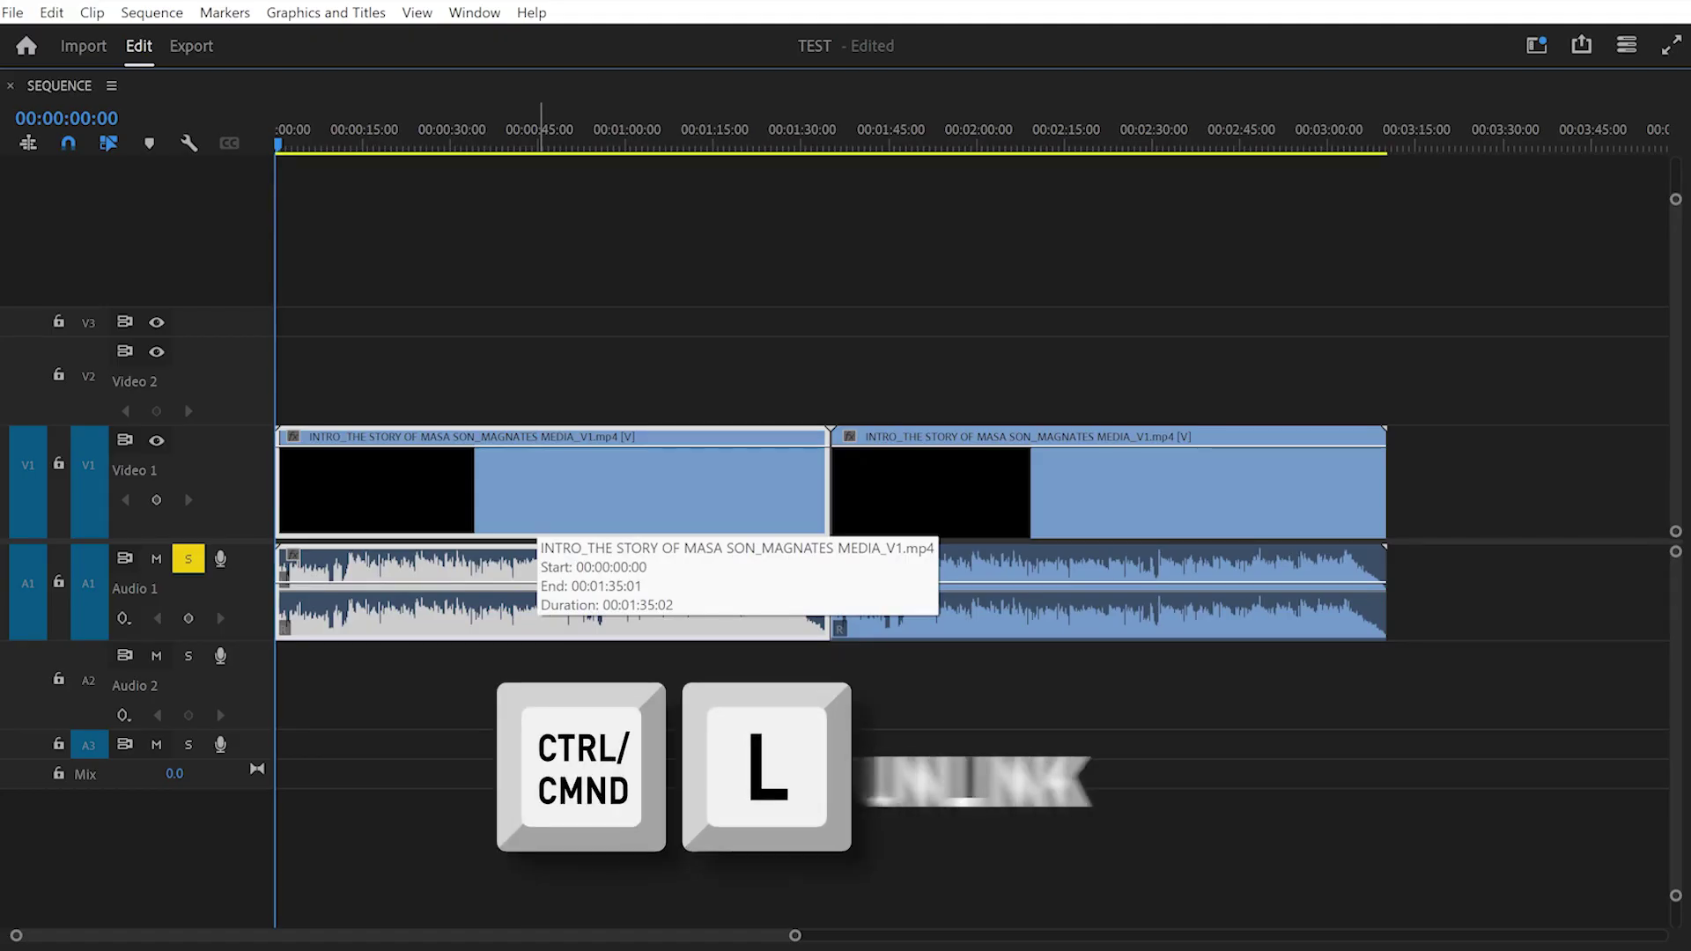
Unlink the first clip's video and audio, select the video part alone, and link both parts again.
key(ctrl+l)
mouse_move(534, 489)
mouse_down()
mouse_move(531, 387)
mouse_move(901, 387)
mouse_move(520, 387)
mouse_move(902, 387)
mouse_move(451, 388)
mouse_move(504, 483)
mouse_up()
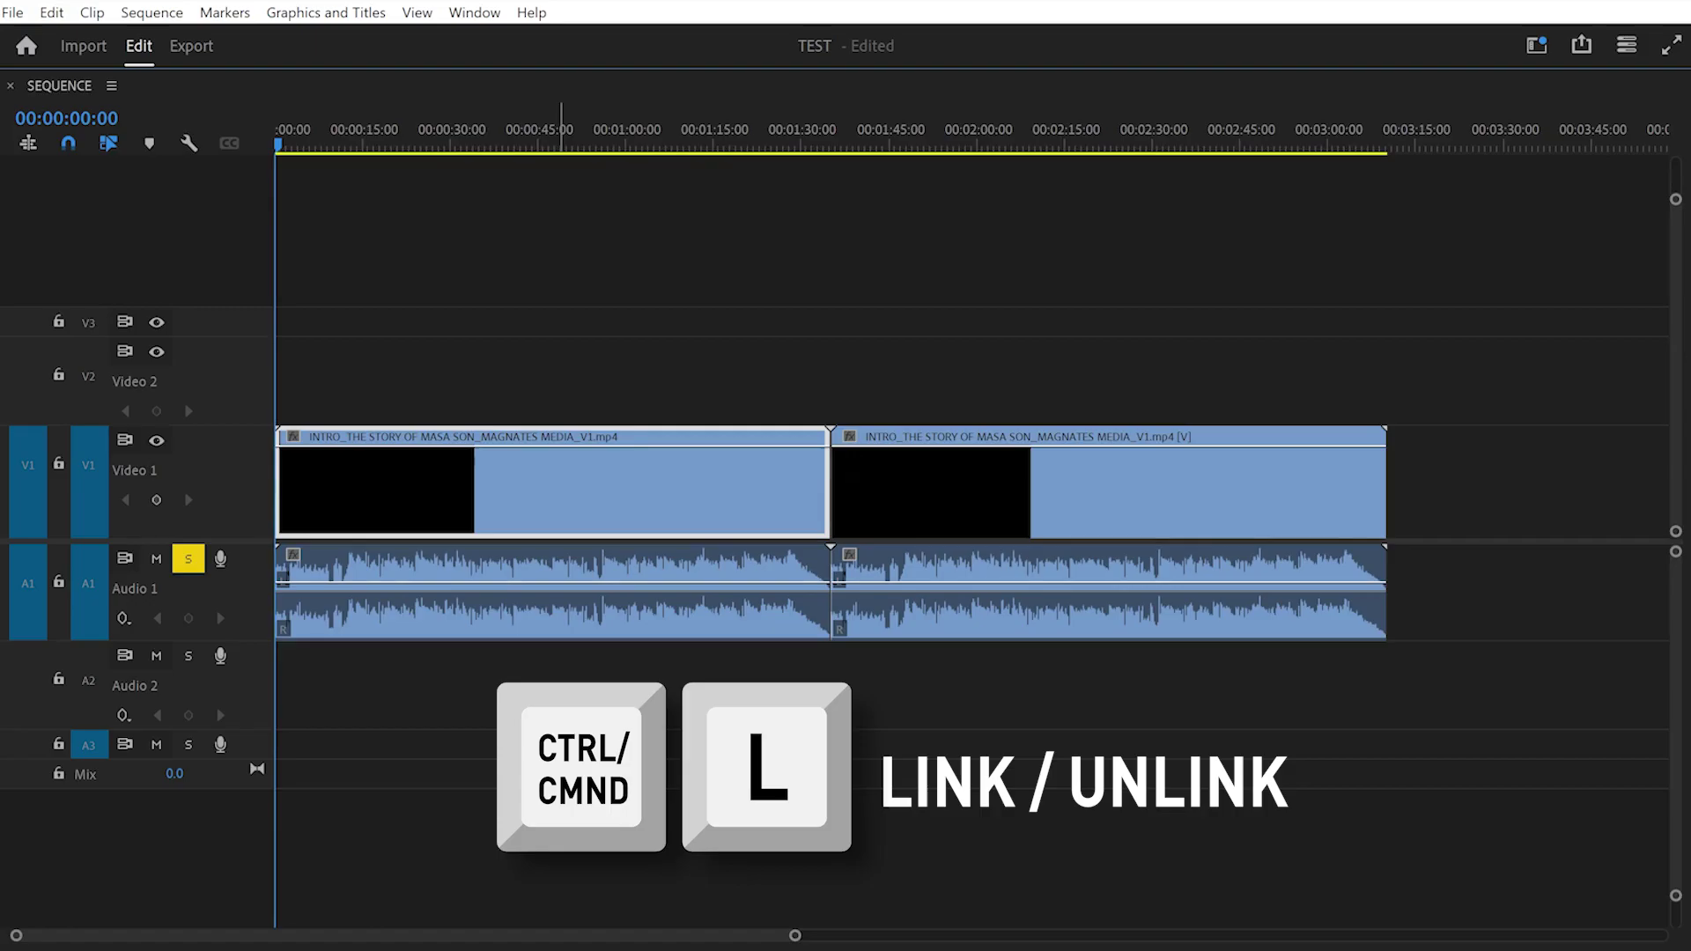
shift+click(561, 592)
key(ctrl+l)
click(493, 378)
drag(478, 447, 479, 494)
key(ctrl+z)
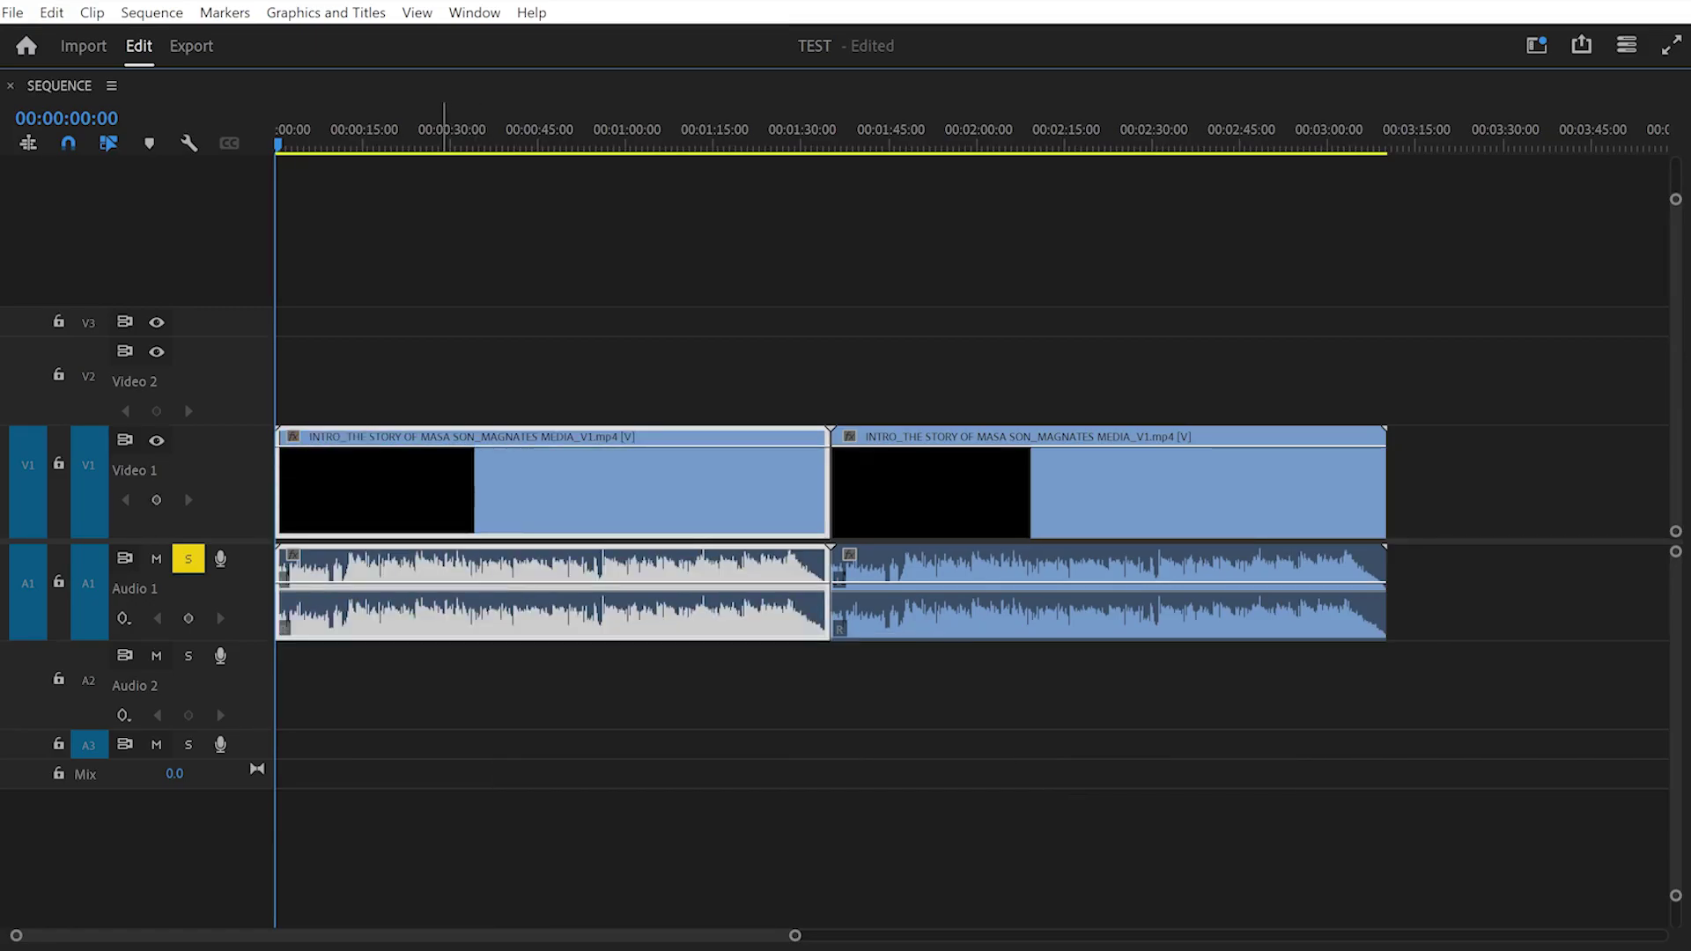
Add a marker to the first clip at 00:00:36:00.
click(466, 695)
click(486, 132)
click(493, 497)
key(grave)
drag(774, 719, 847, 718)
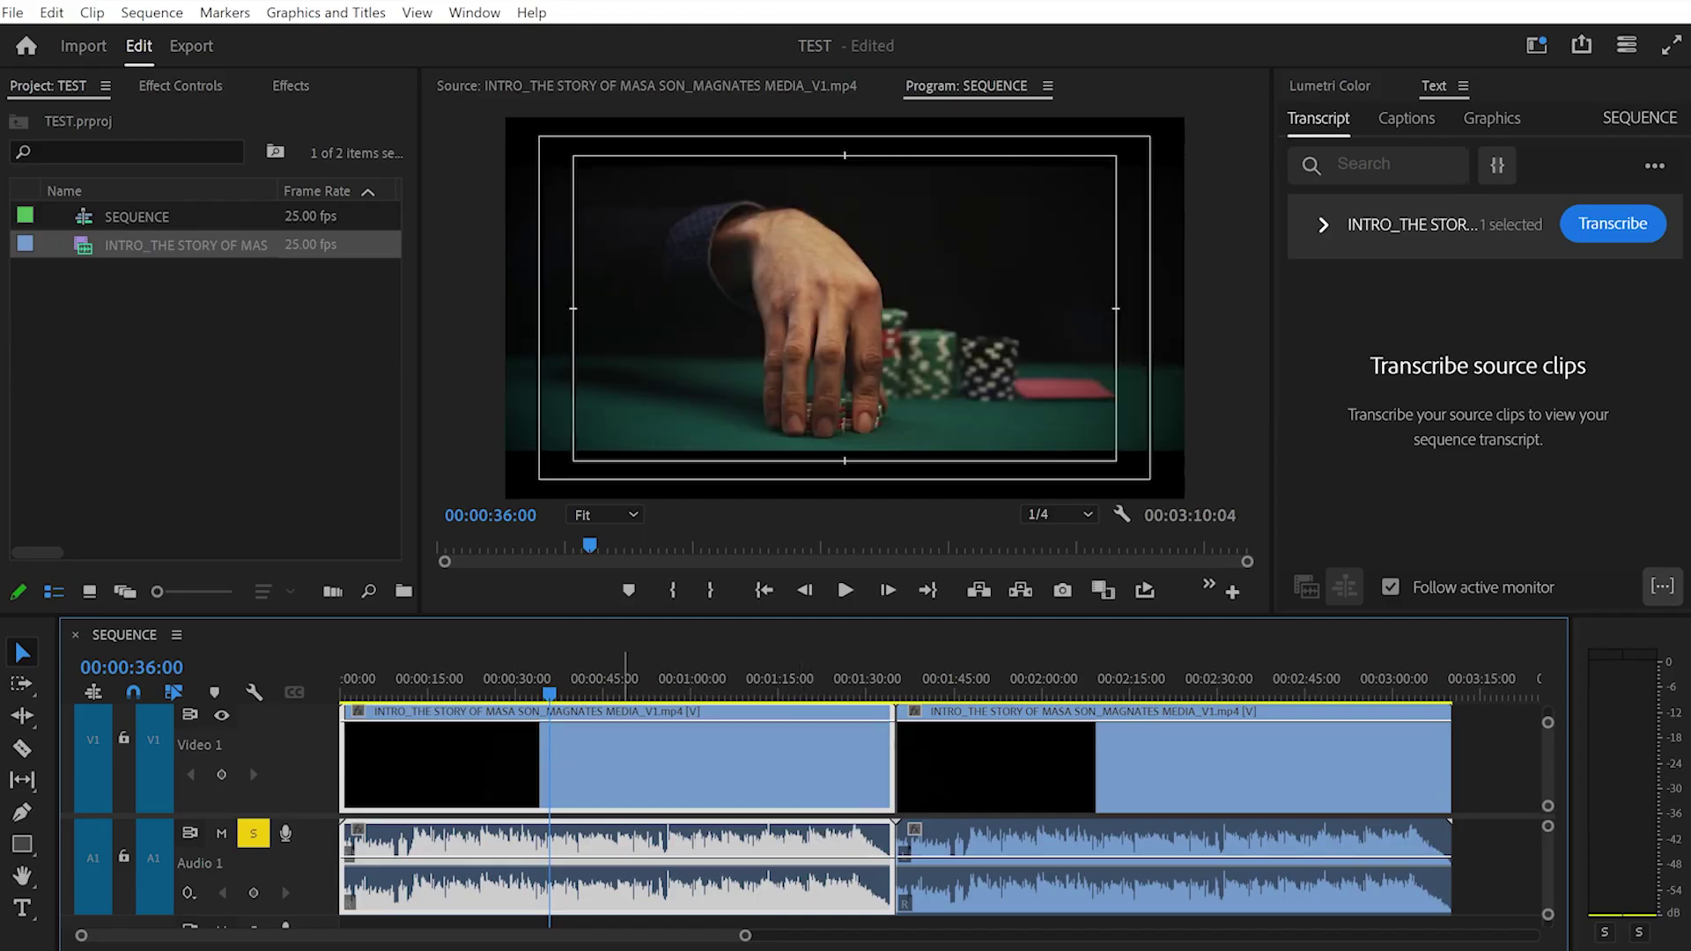
key(grave)
click(150, 143)
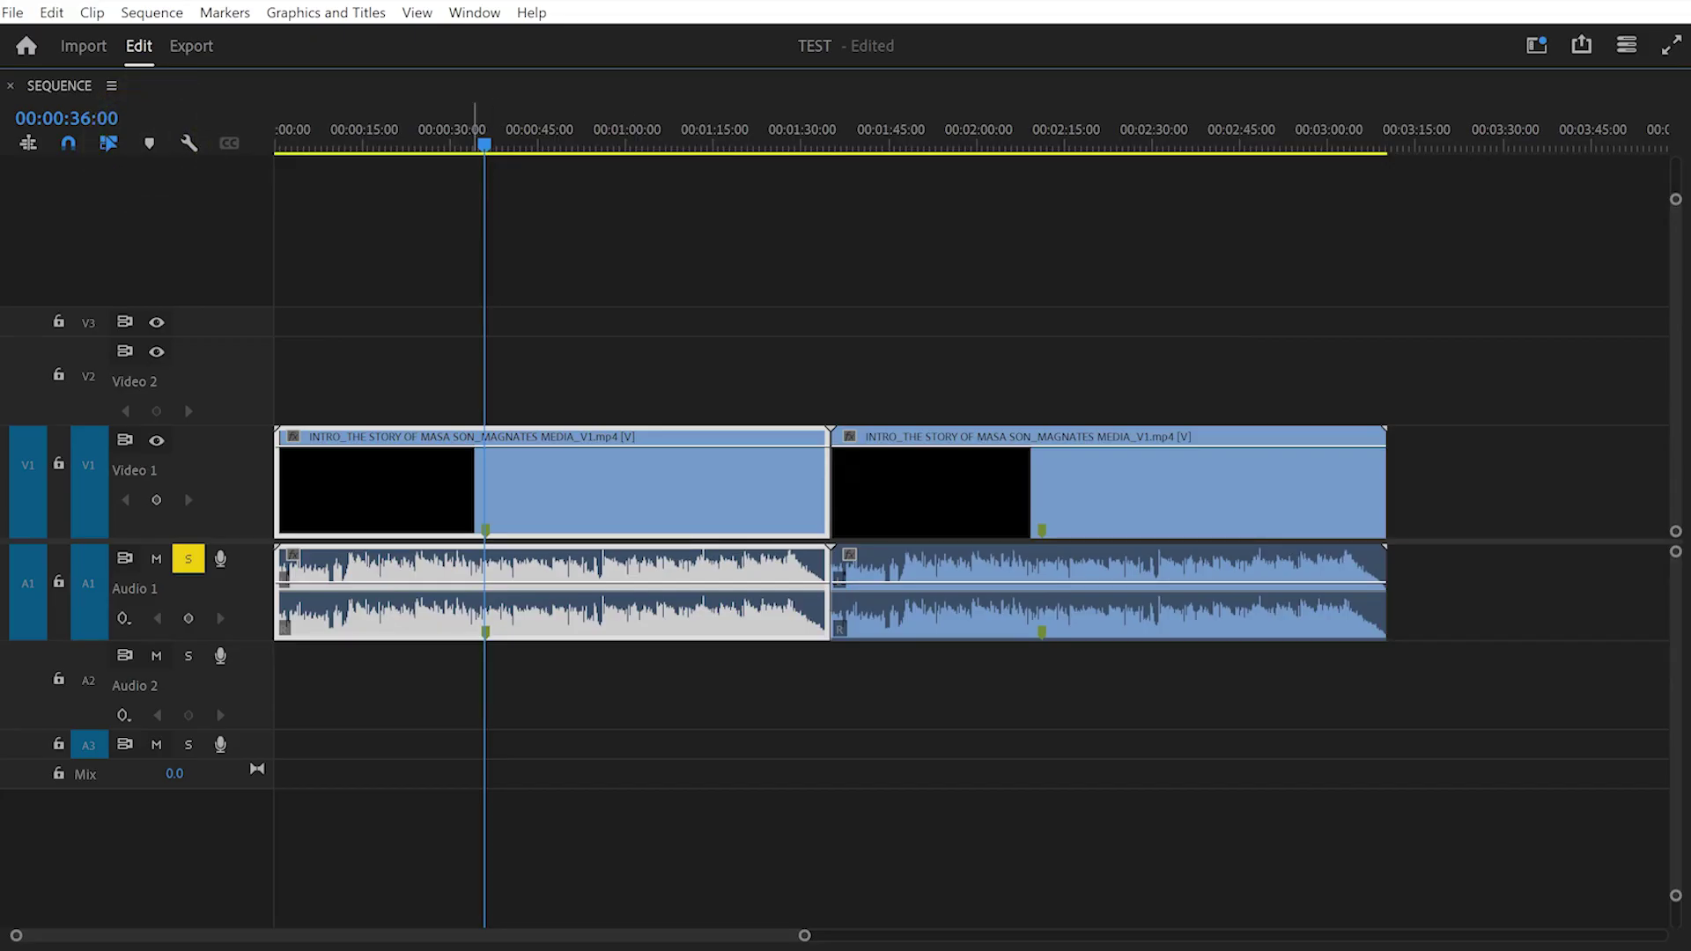
key(grave)
key(grave)
Try moving the second clip to V2 and A2 with its start at the 00:00:36:00 marker, and undo the moves.
click(577, 784)
drag(955, 489, 955, 383)
drag(905, 599, 905, 691)
drag(1100, 392, 752, 392)
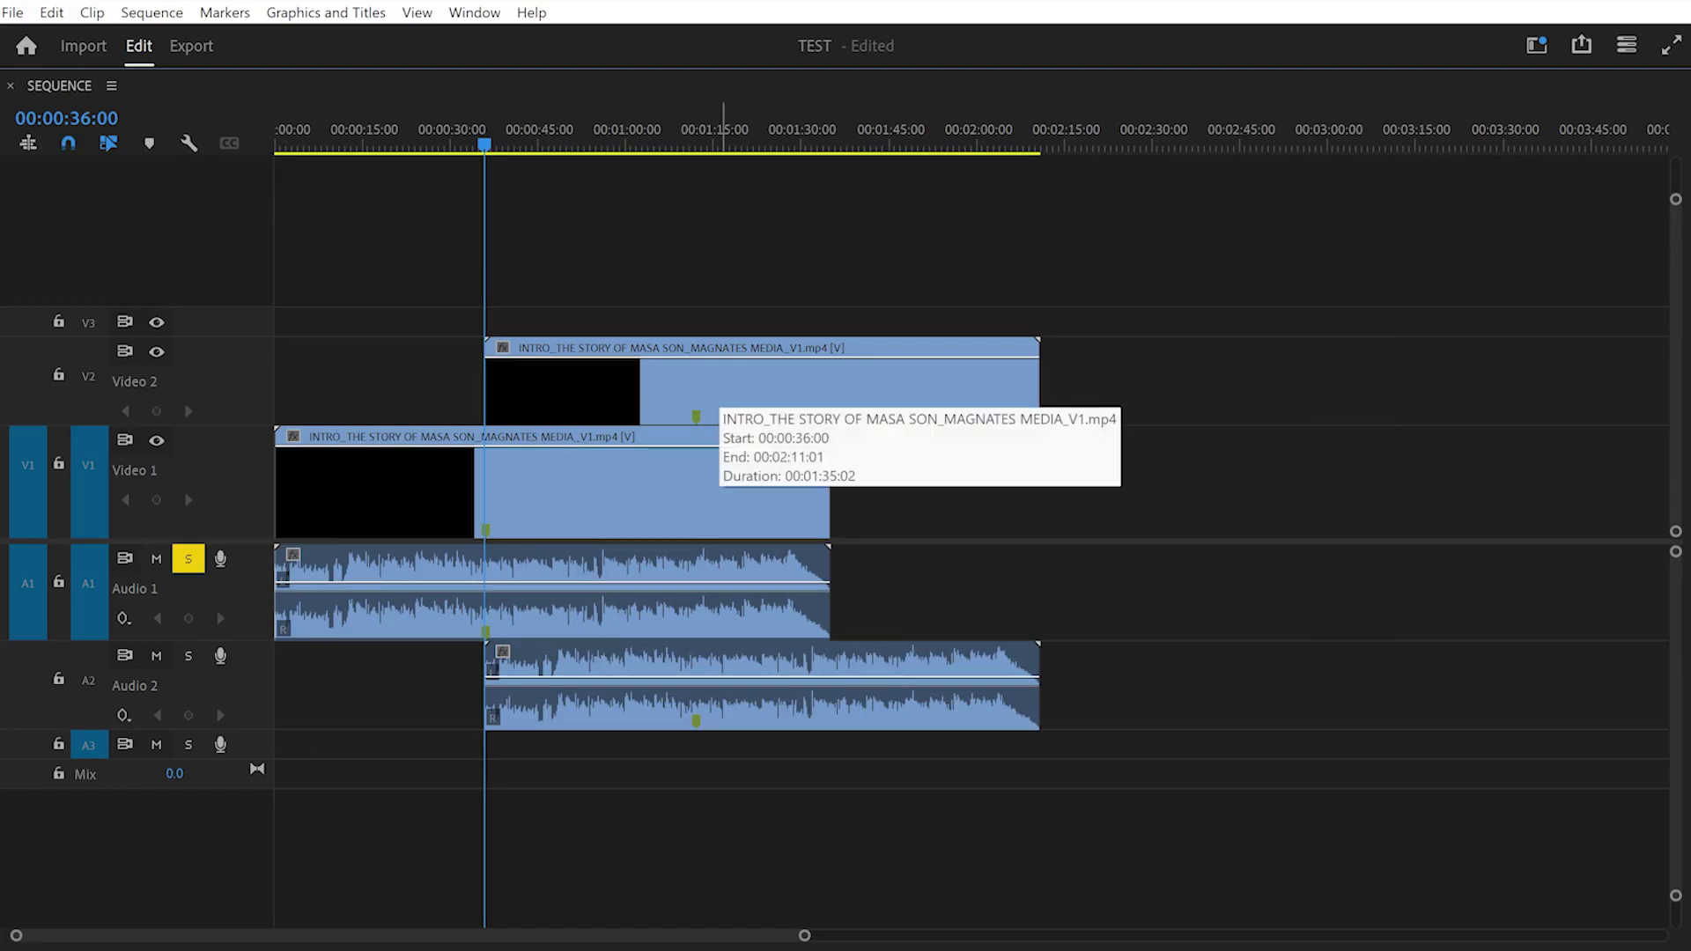
key(ctrl+z)
key(ctrl+z)
key(ctrl+z)
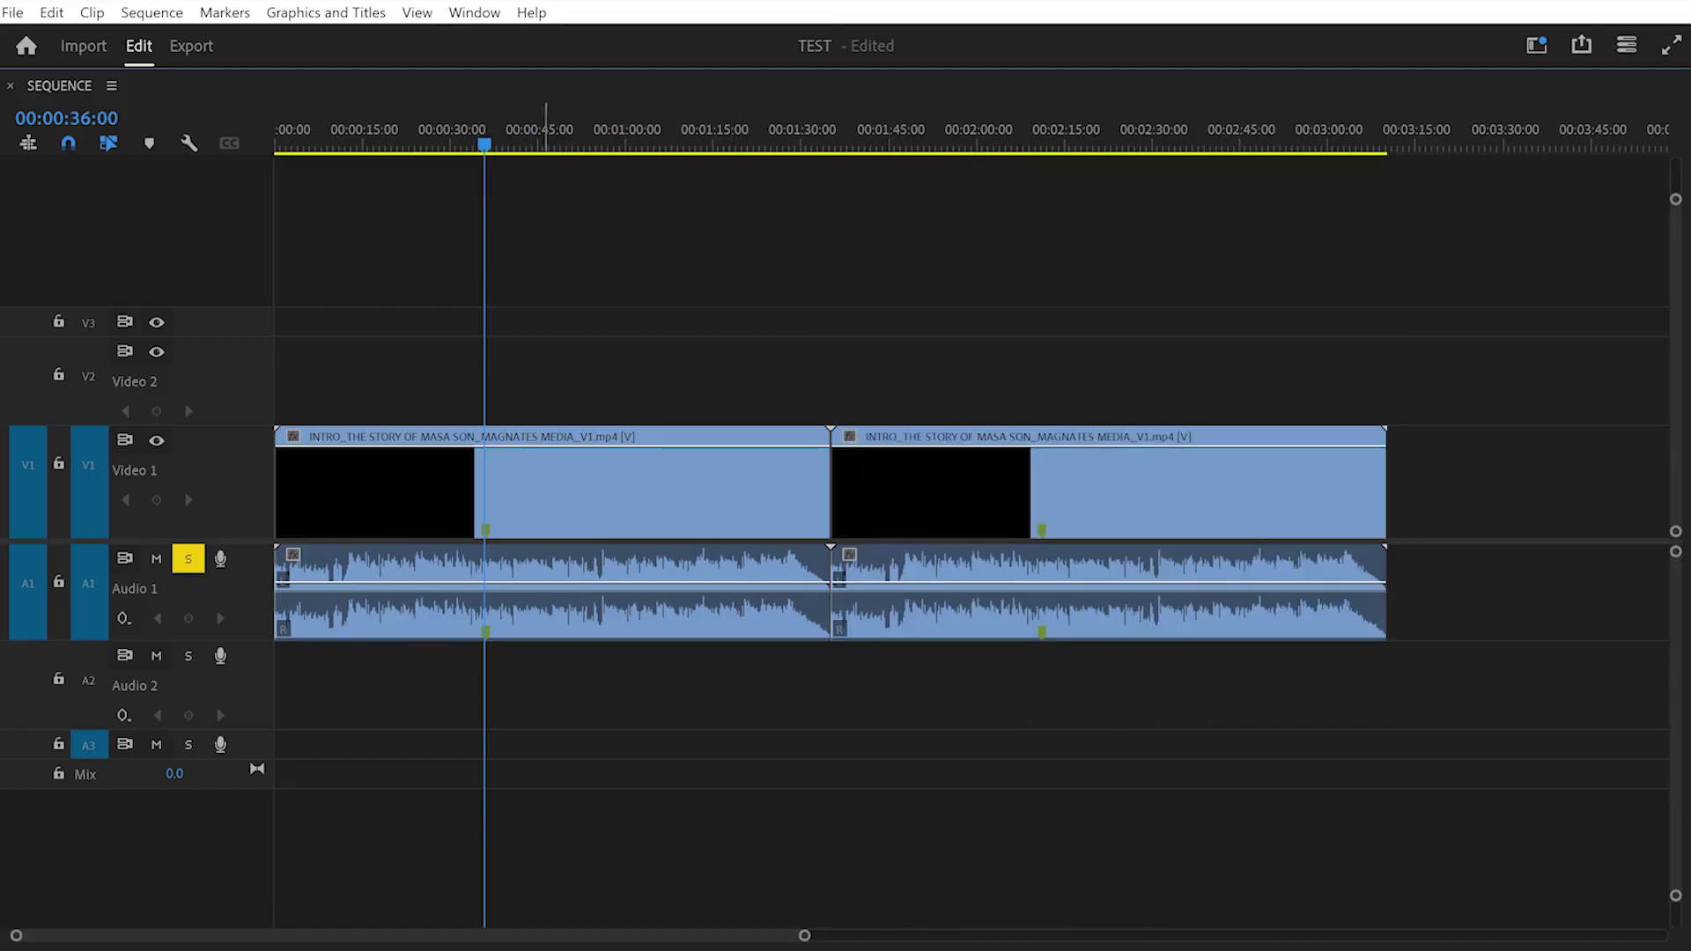
Add a marker on the first clip and a sequence marker on the time ruler at 00:01:02:23.
click(576, 491)
click(644, 136)
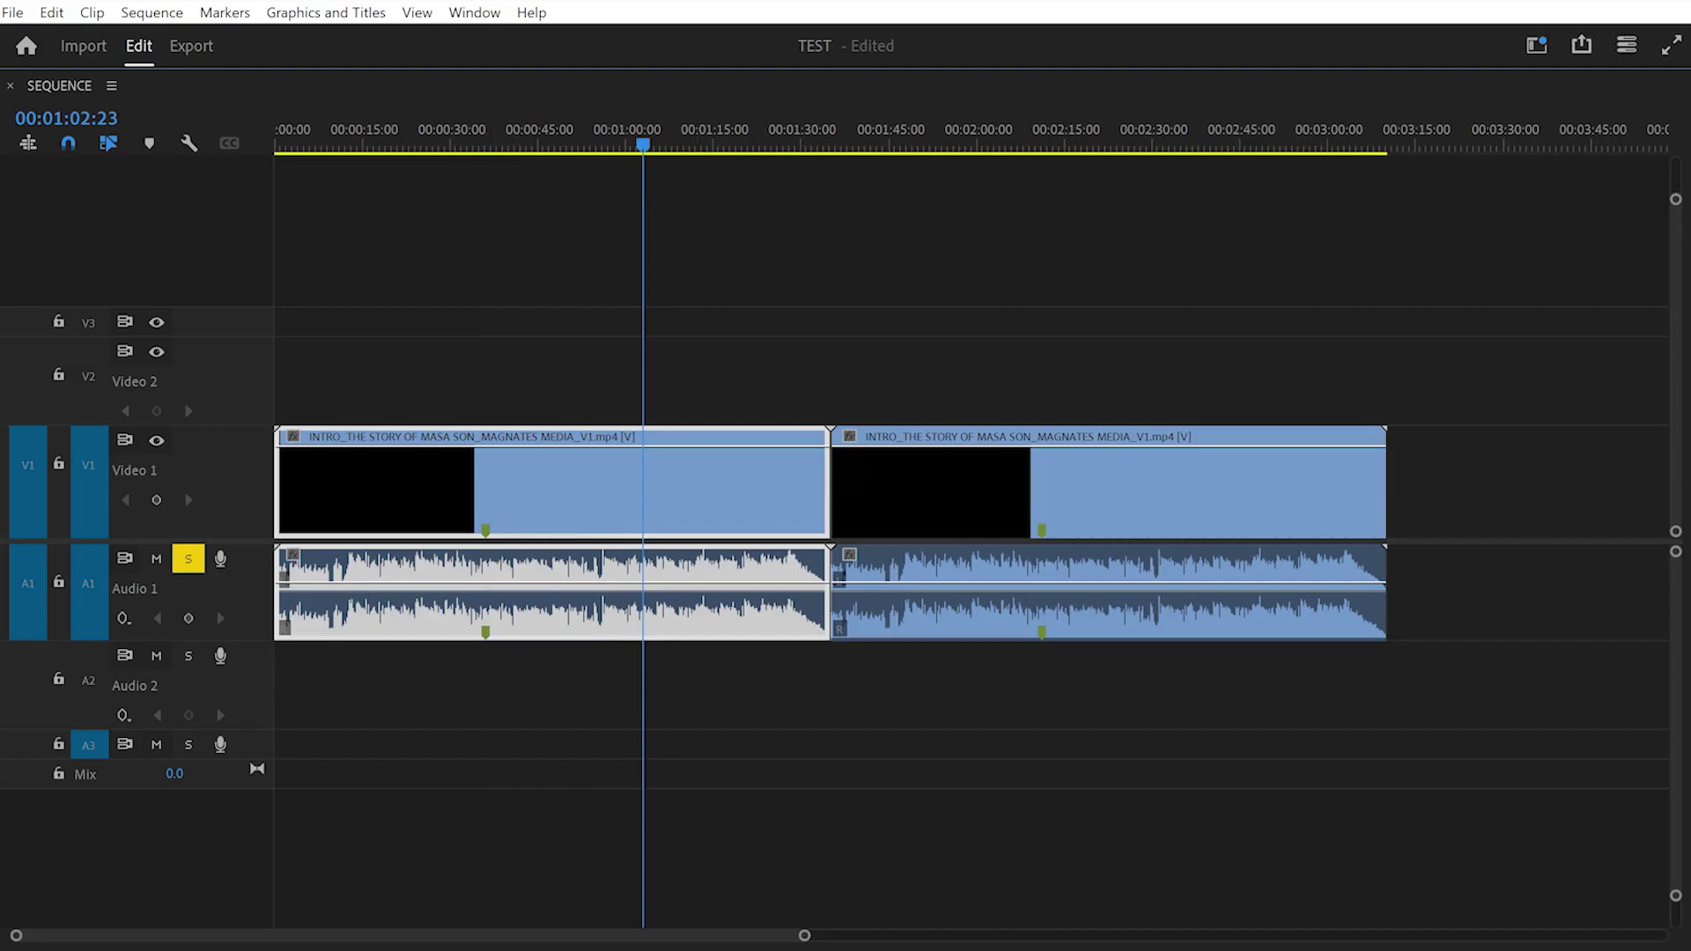
key(m)
click(642, 517)
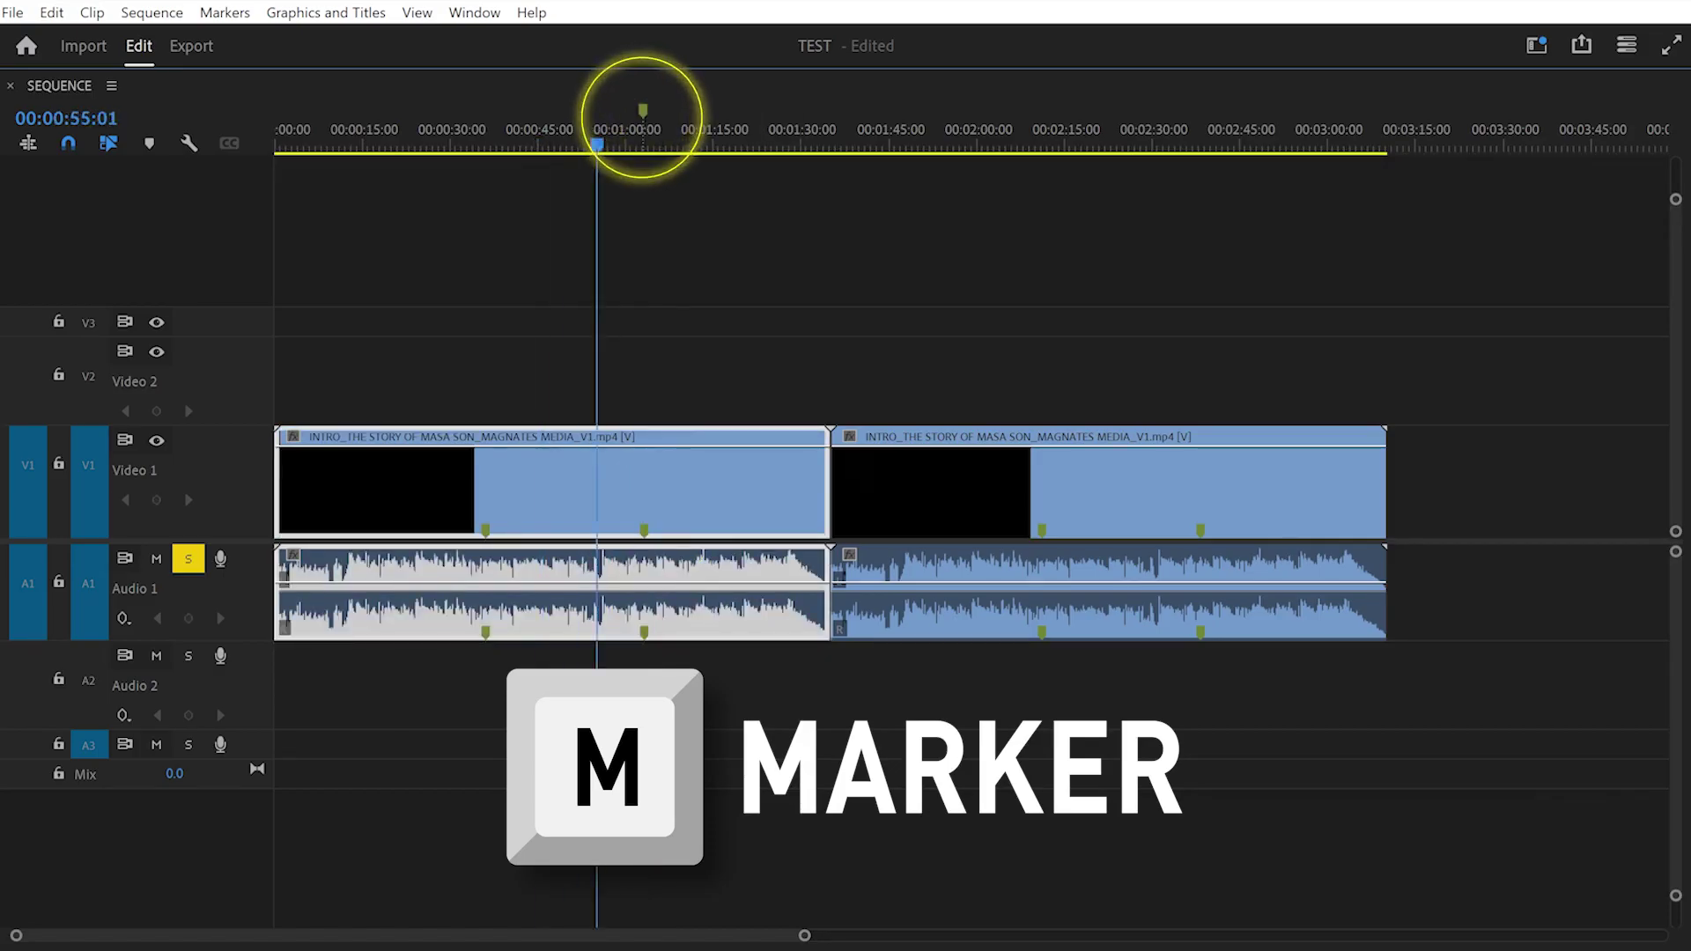
Give the sequence marker at 00:01:02:23 a greeting as its name and the comment "THIS NEEDS DOING HERE".
double_click(643, 111)
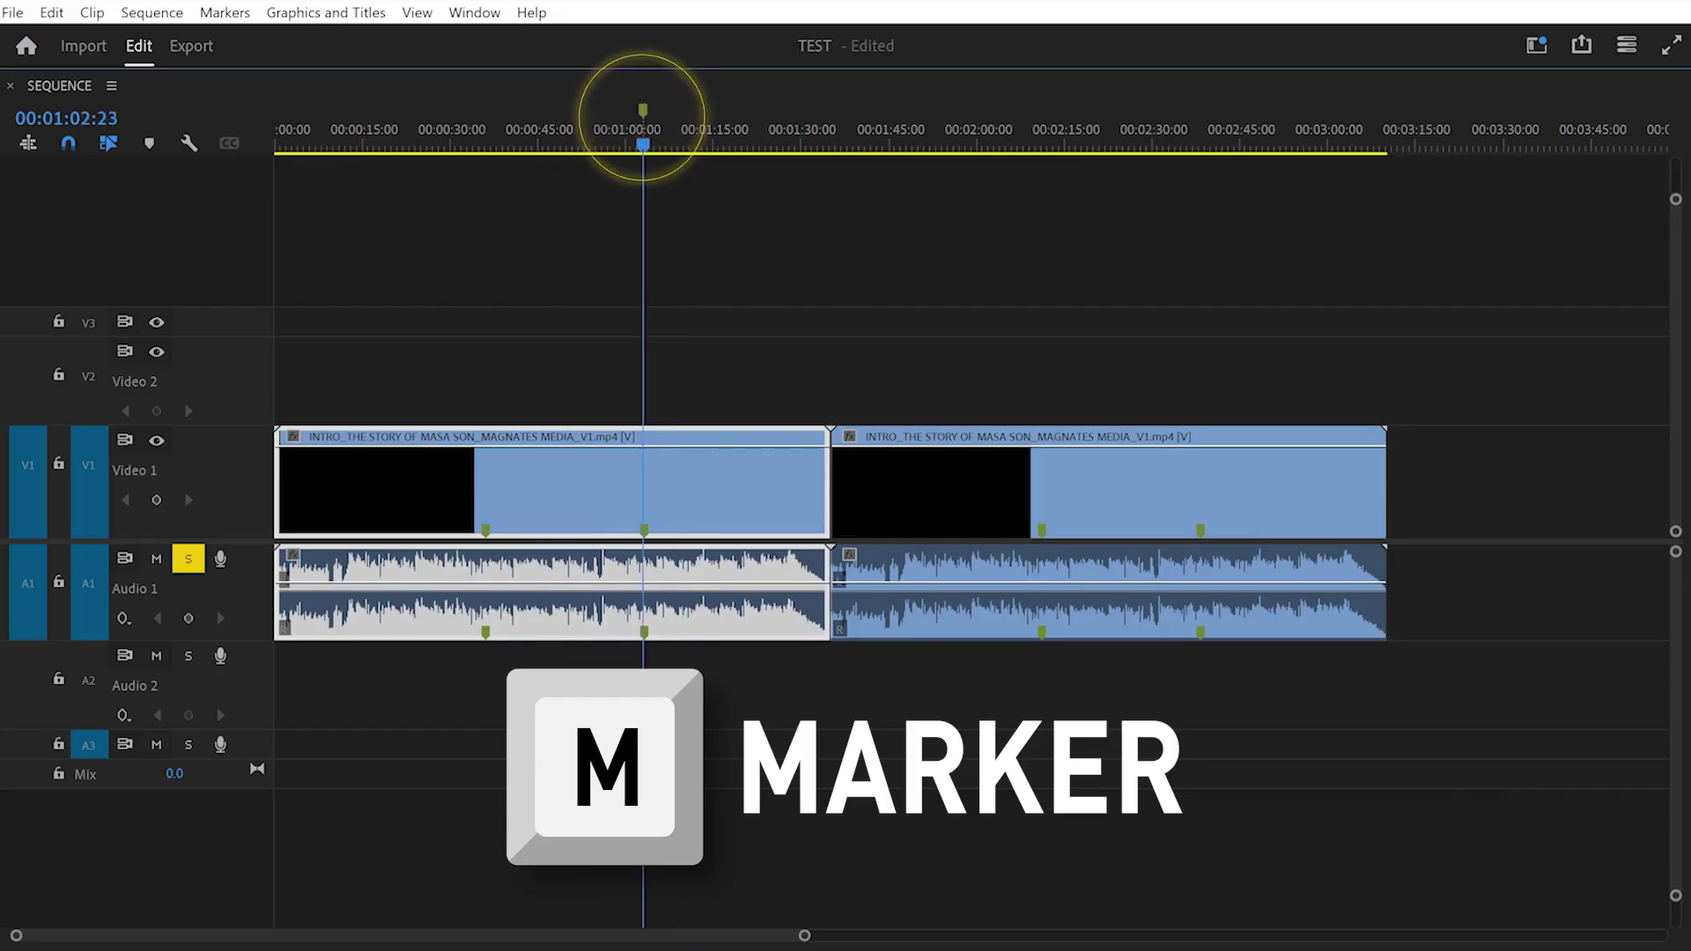
click(793, 247)
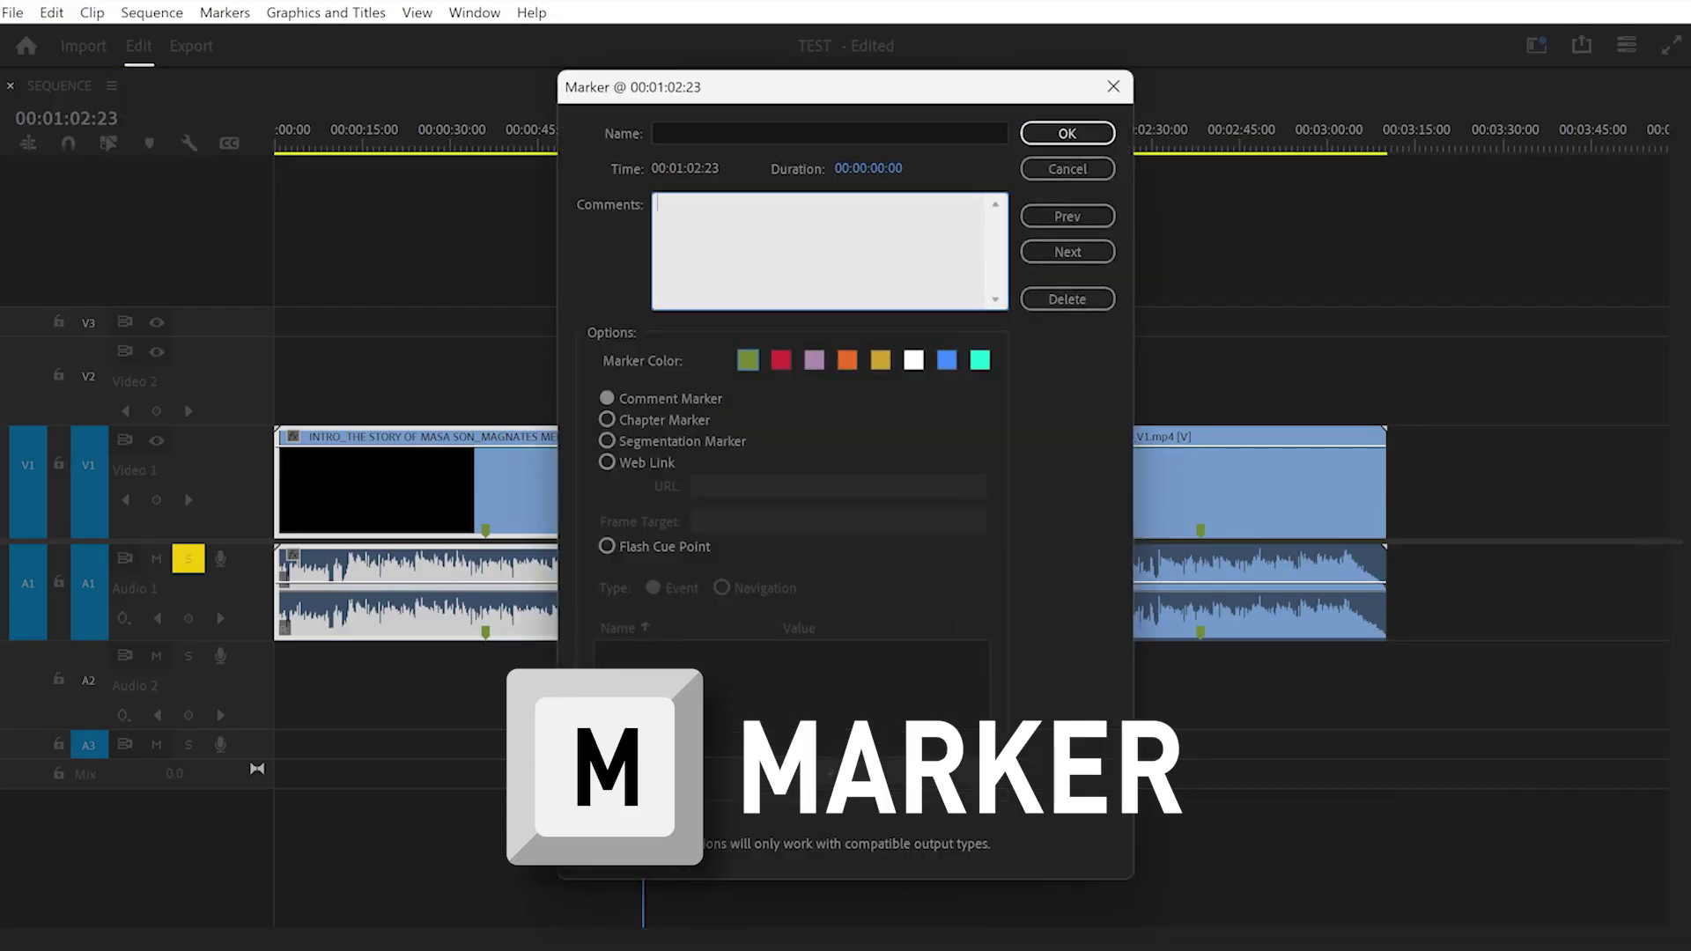
text(HI)
key(ctrl+a)
key(ctrl+c)
key(BackSpace)
click(792, 133)
key(ctrl+v)
click(793, 246)
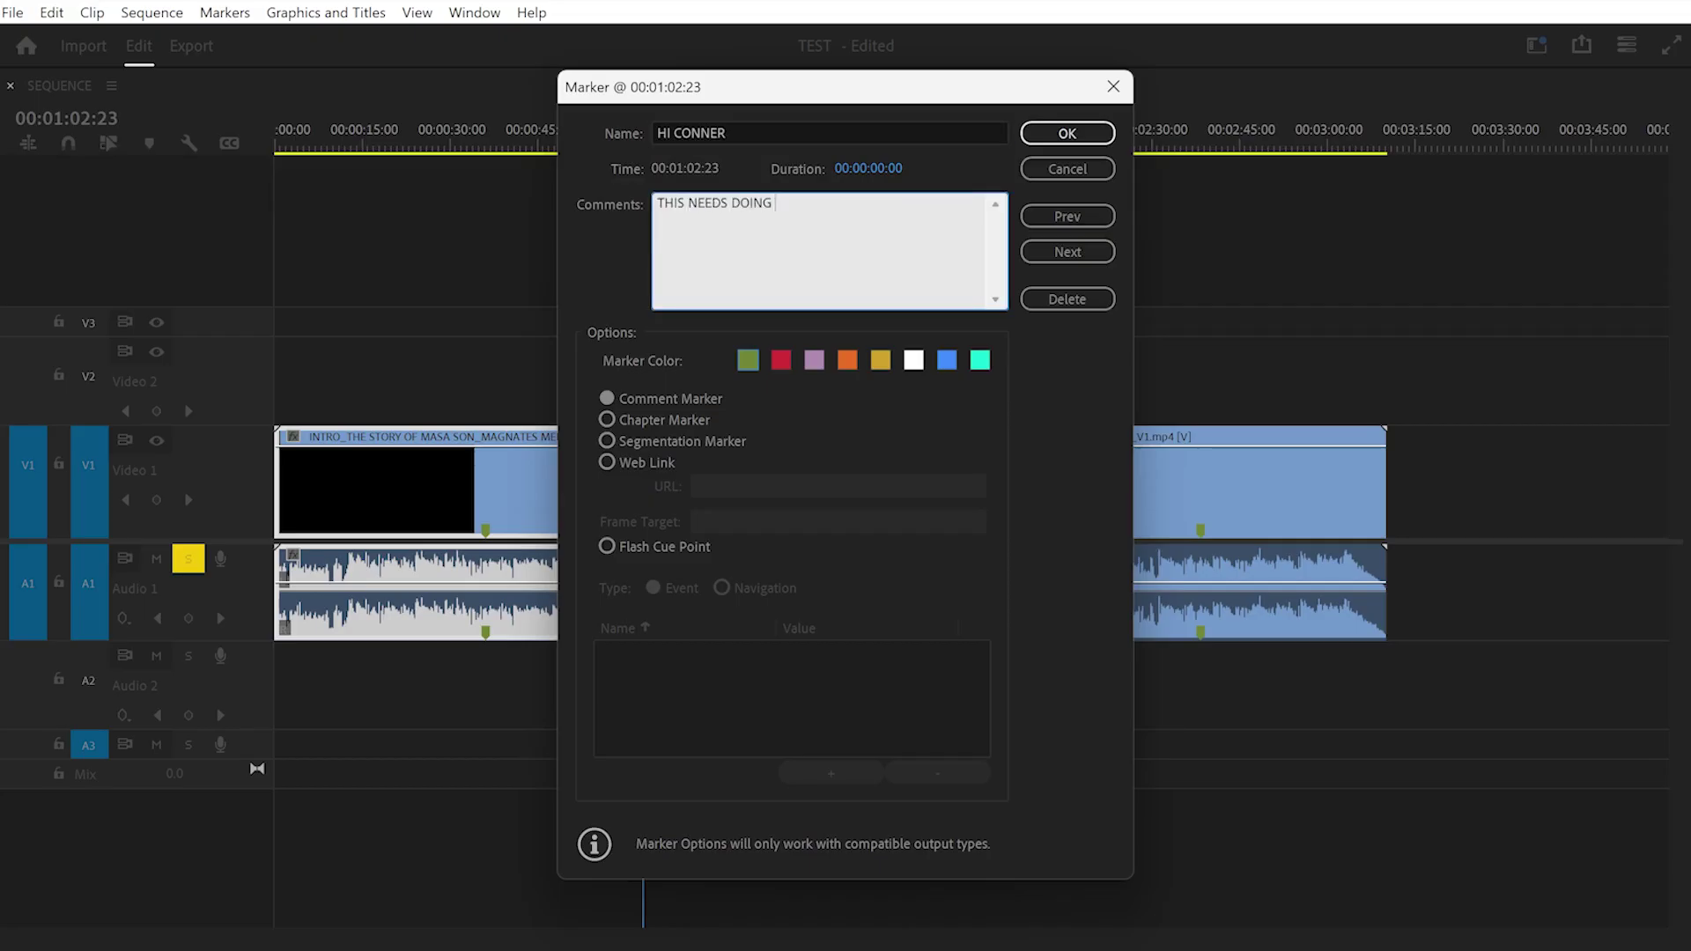
Colour the sequence marker red and stretch it into a range of 00:00:29:23 starting at 00:00:54:10.
click(781, 361)
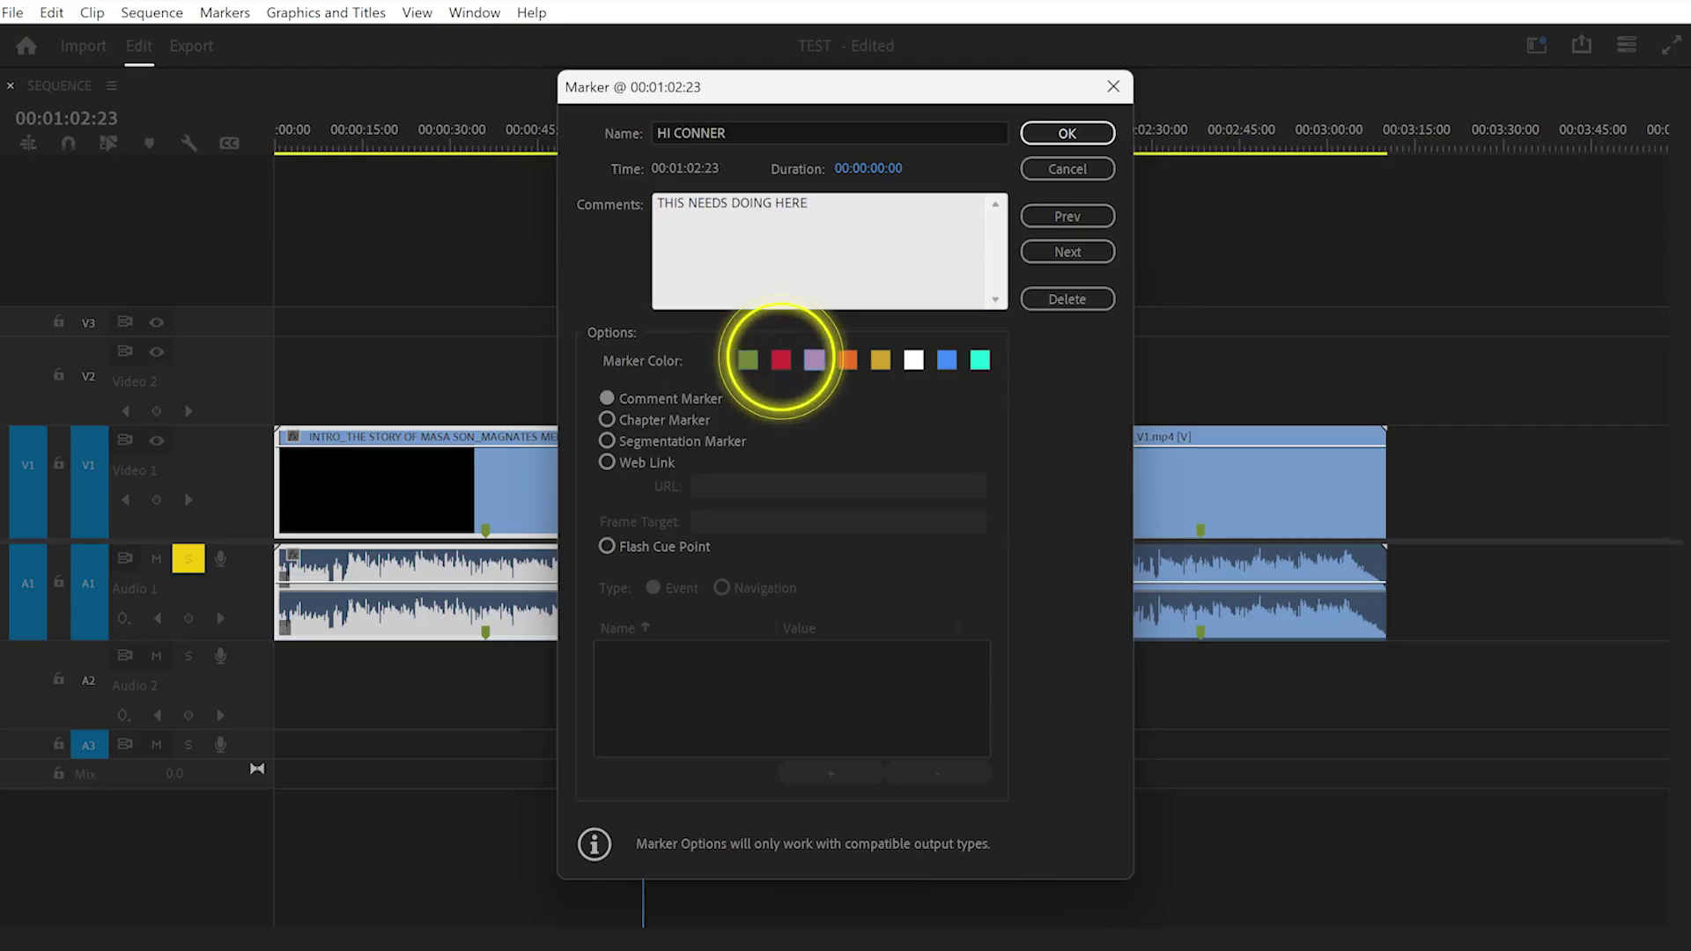
drag(871, 168, 1083, 167)
key(Return)
mouse_move(694, 110)
mouse_down()
mouse_move(536, 110)
mouse_move(770, 110)
mouse_up()
Reopen the red sequence marker's settings and delete the marker.
double_click(687, 110)
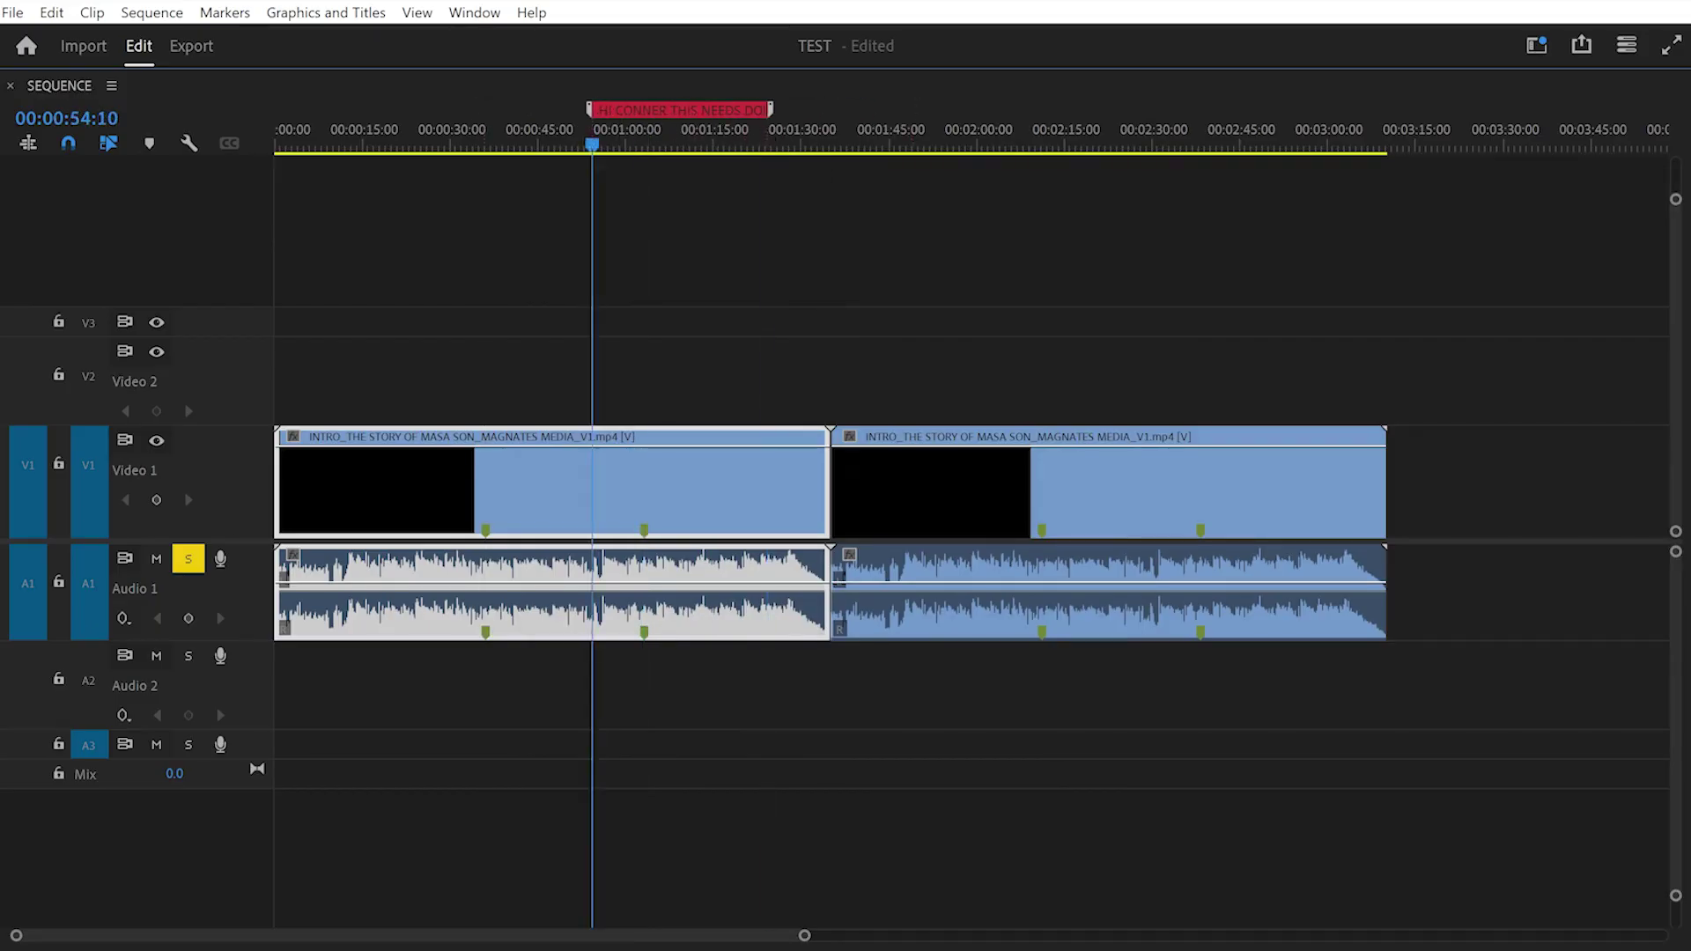
click(753, 204)
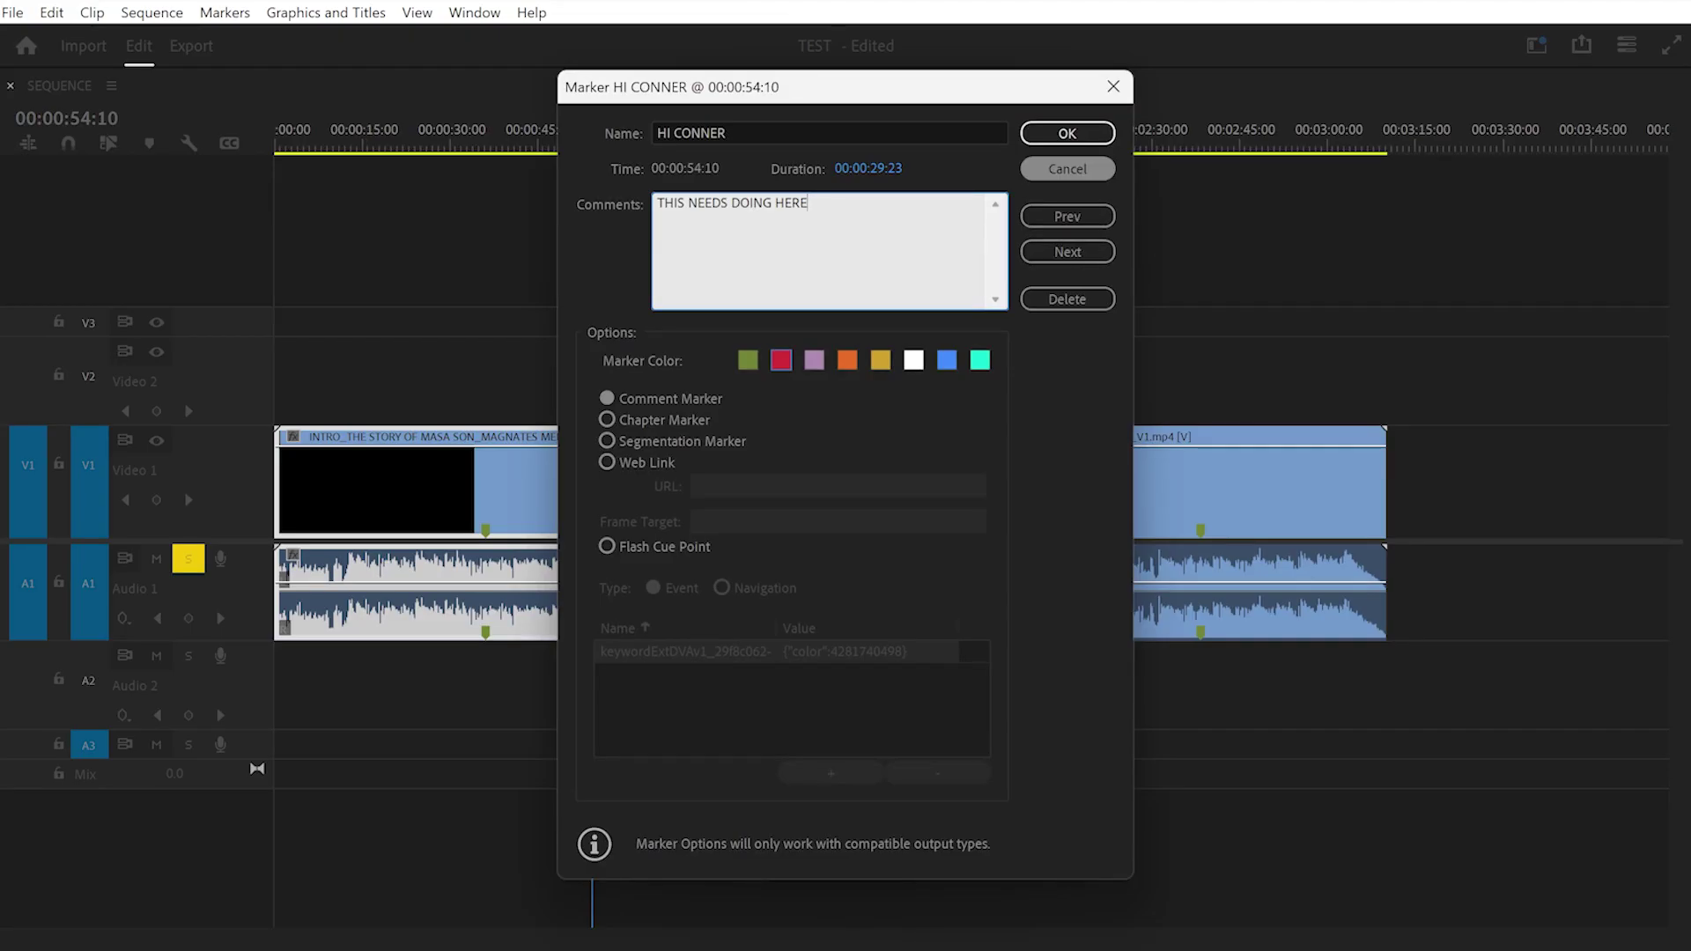
click(1067, 169)
double_click(649, 113)
click(1048, 294)
With no clip selected, add a sequence marker at 00:01:02:18, open its settings and cancel them.
click(642, 132)
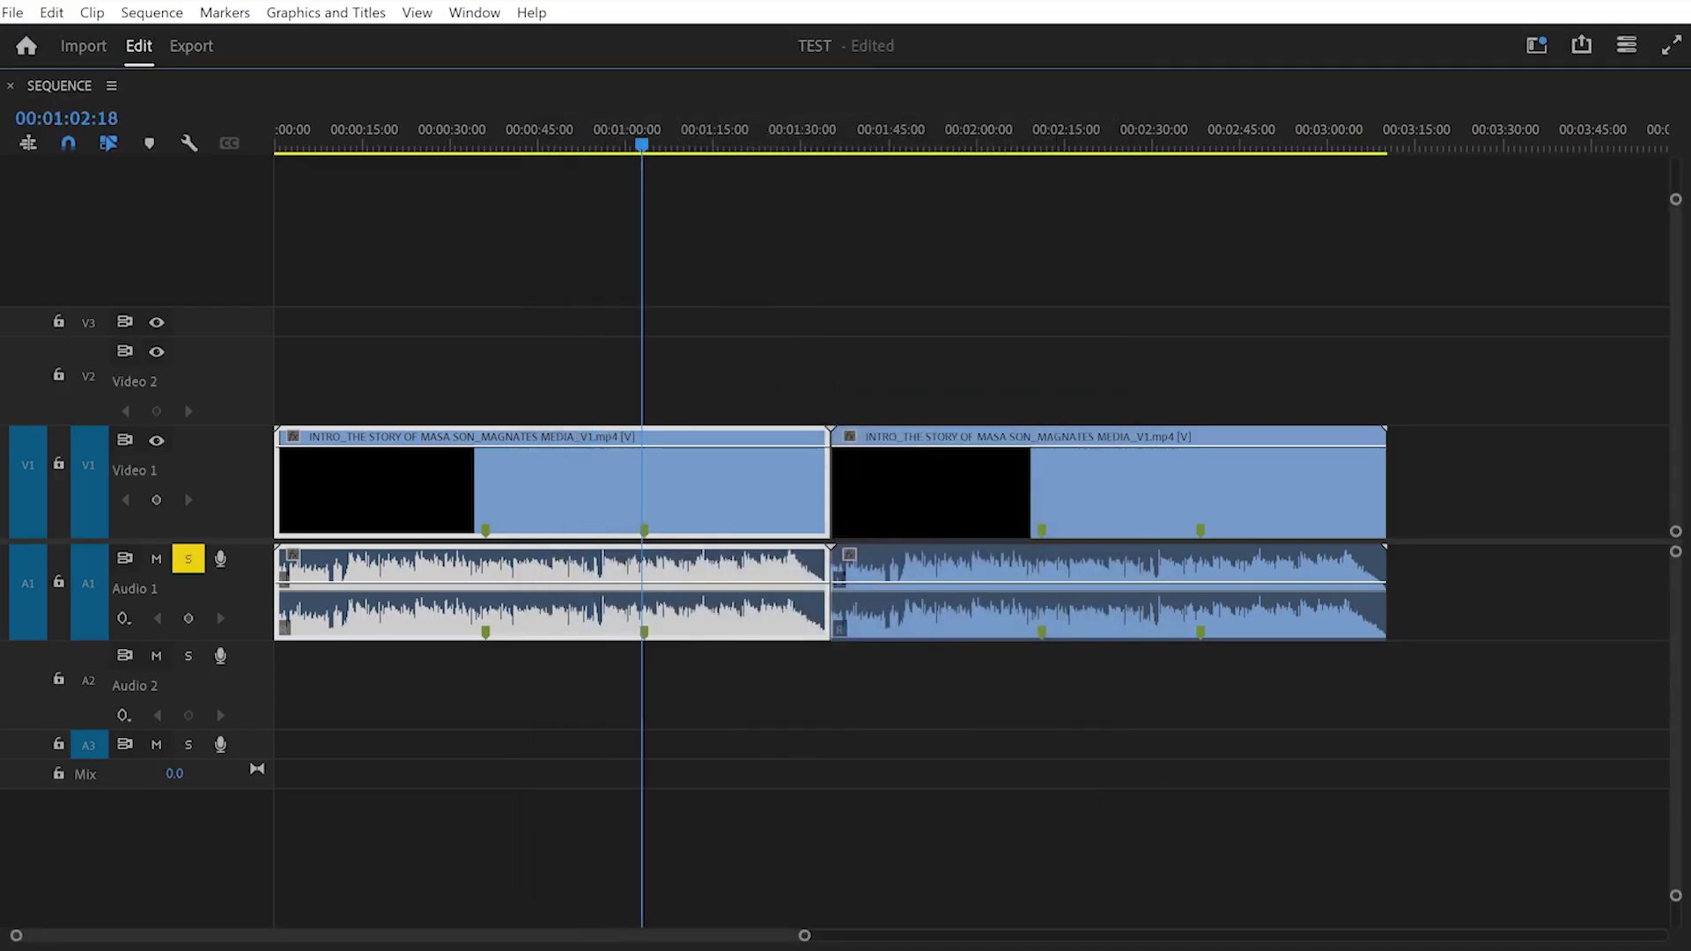
click(784, 255)
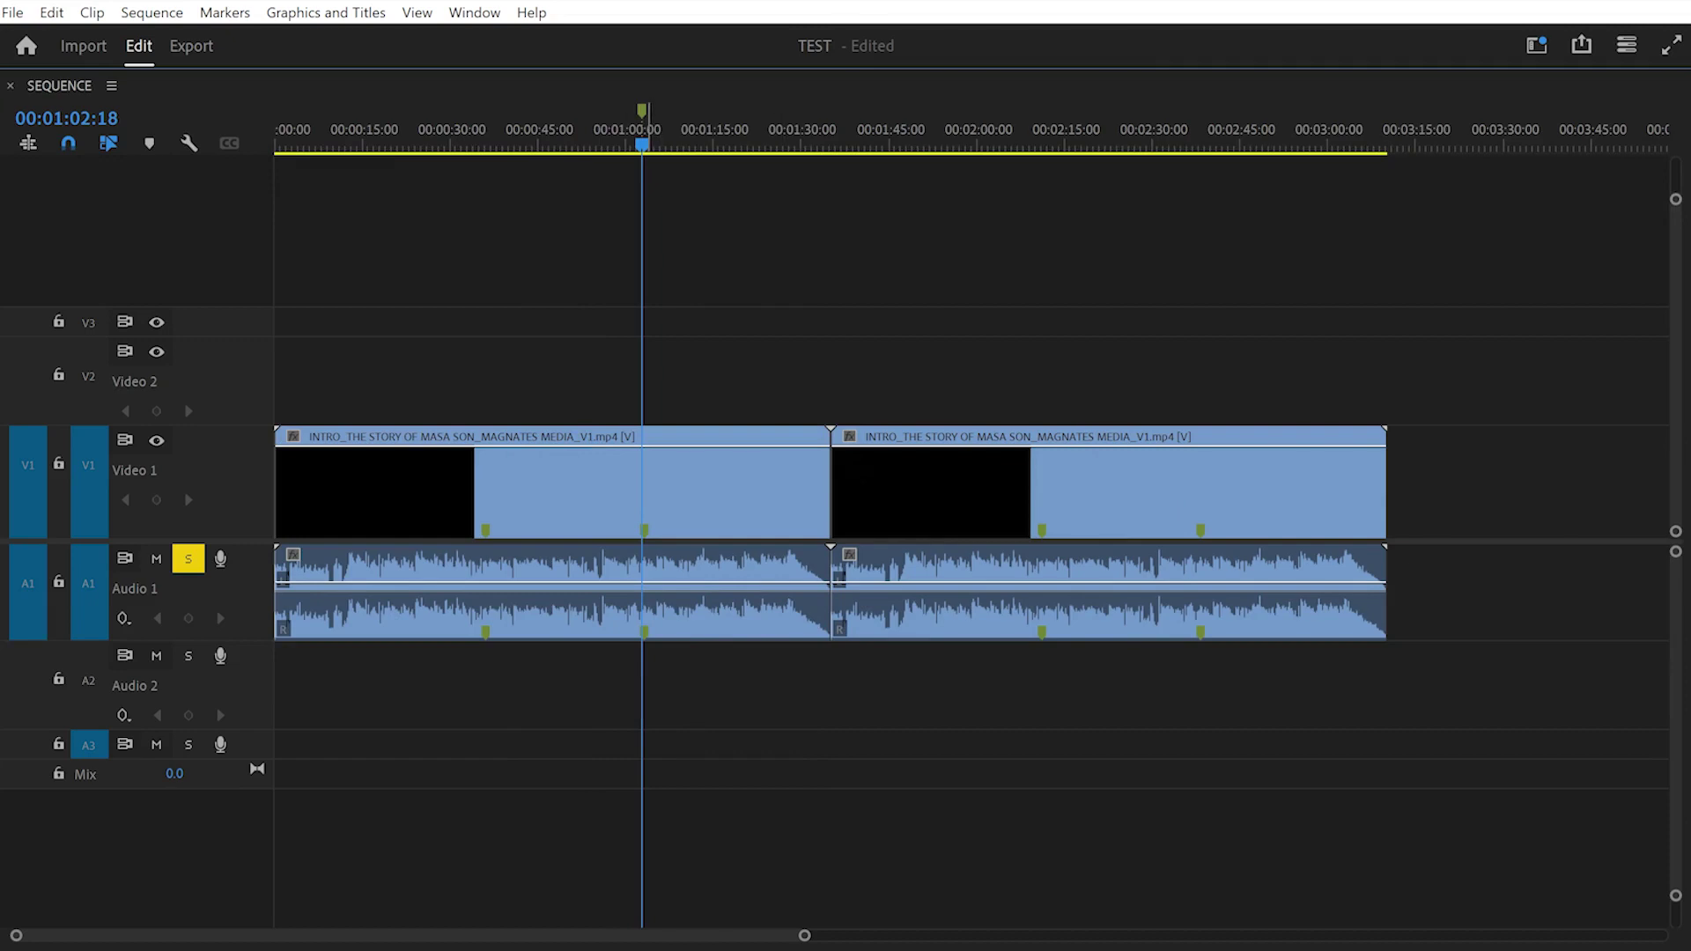
double_click(642, 111)
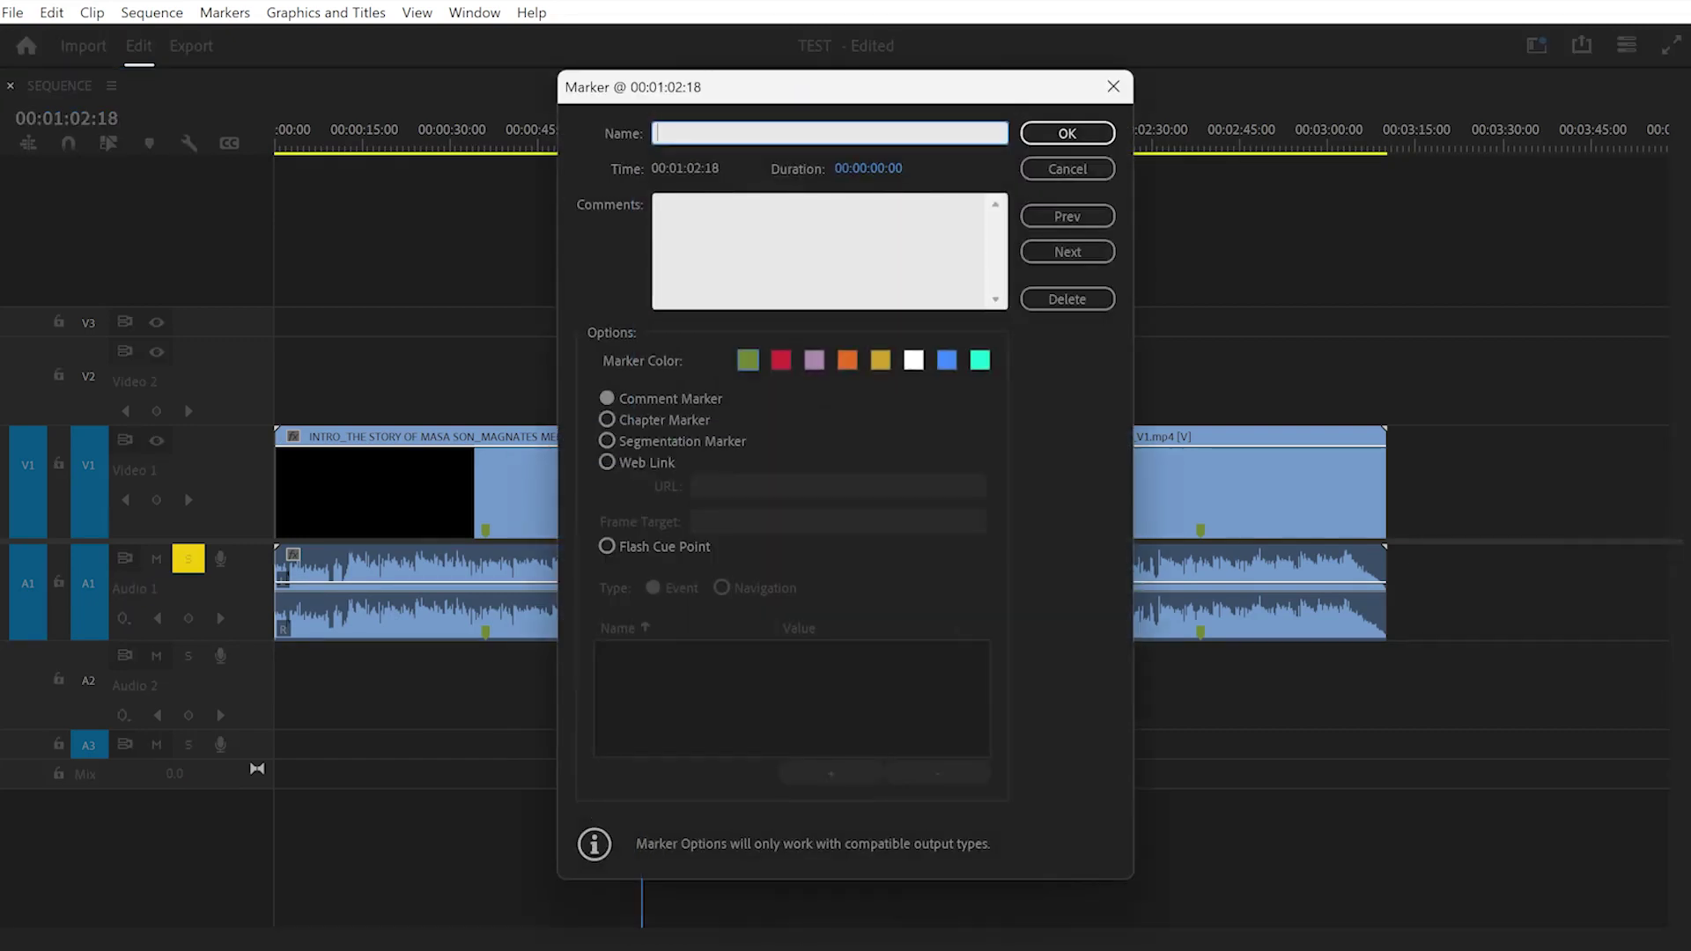
key(Escape)
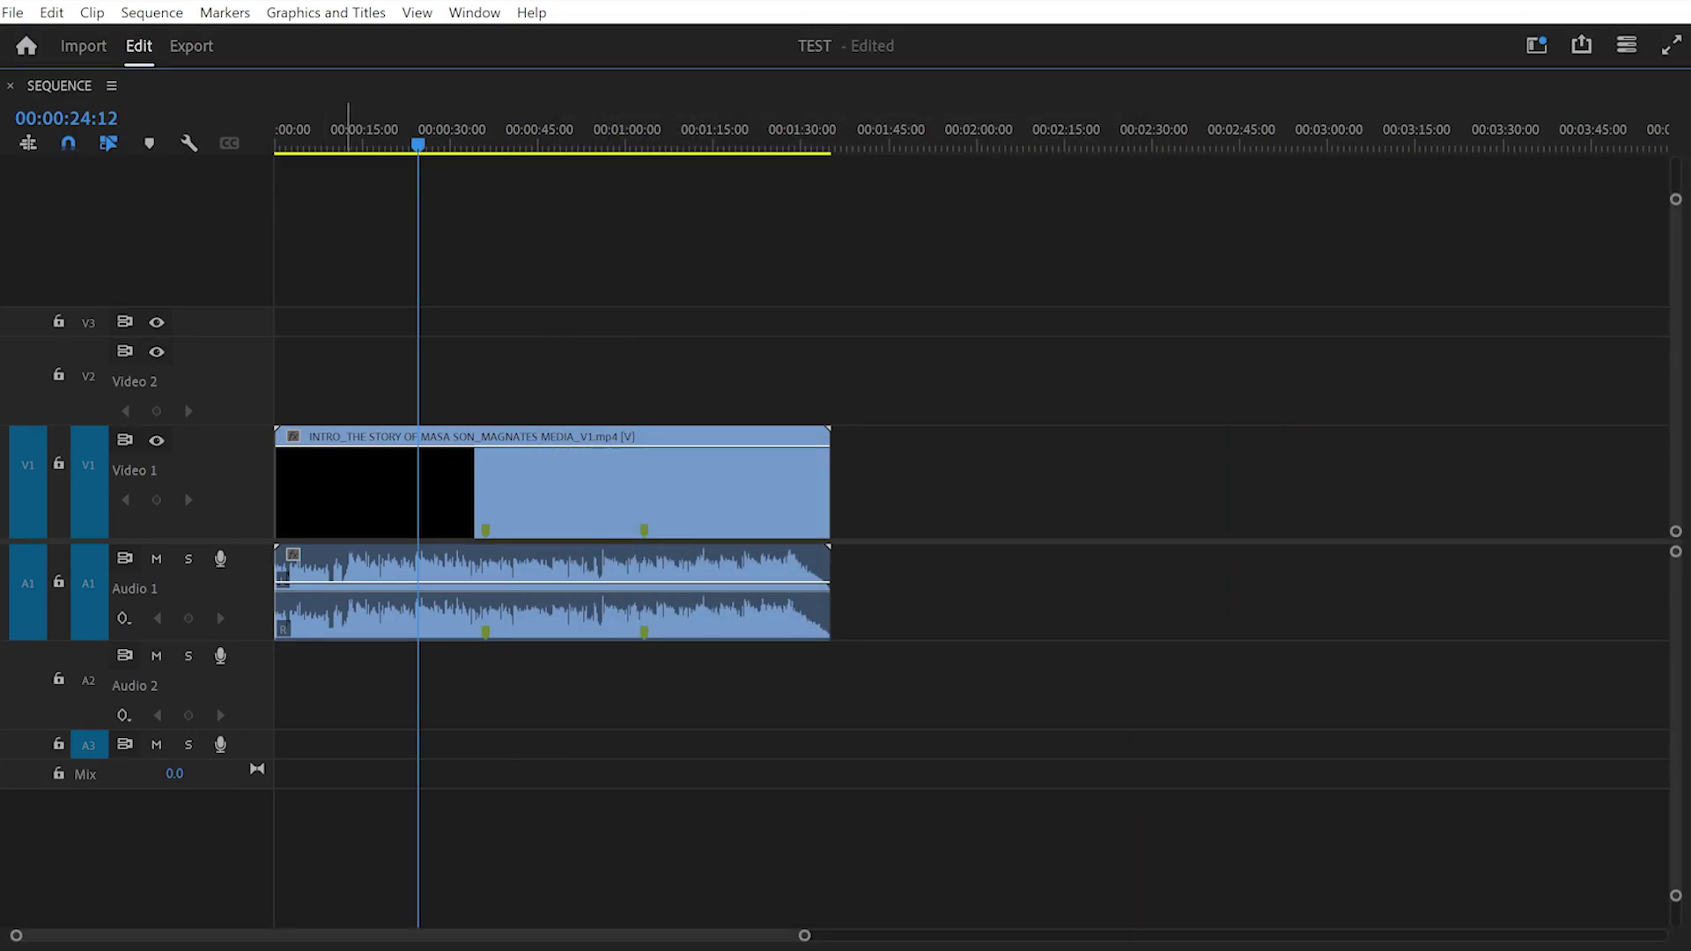
Move the playhead to 00:00:59:22 and switch the time ruler numbers off and back on.
drag(416, 141, 624, 132)
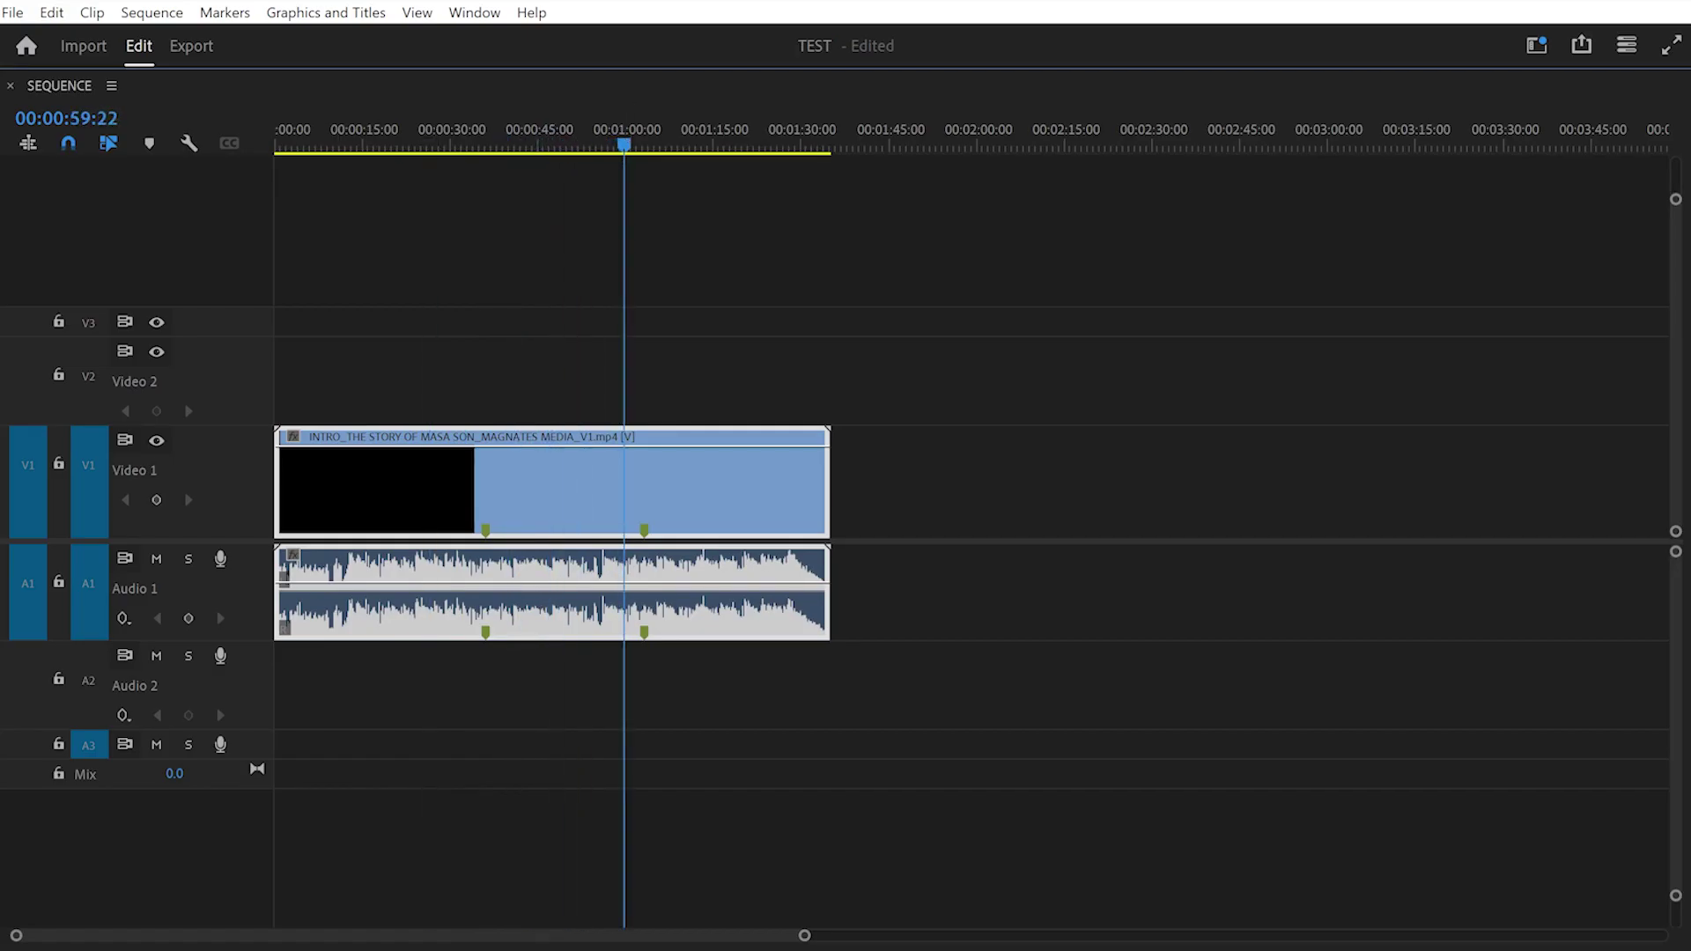
right_click(382, 128)
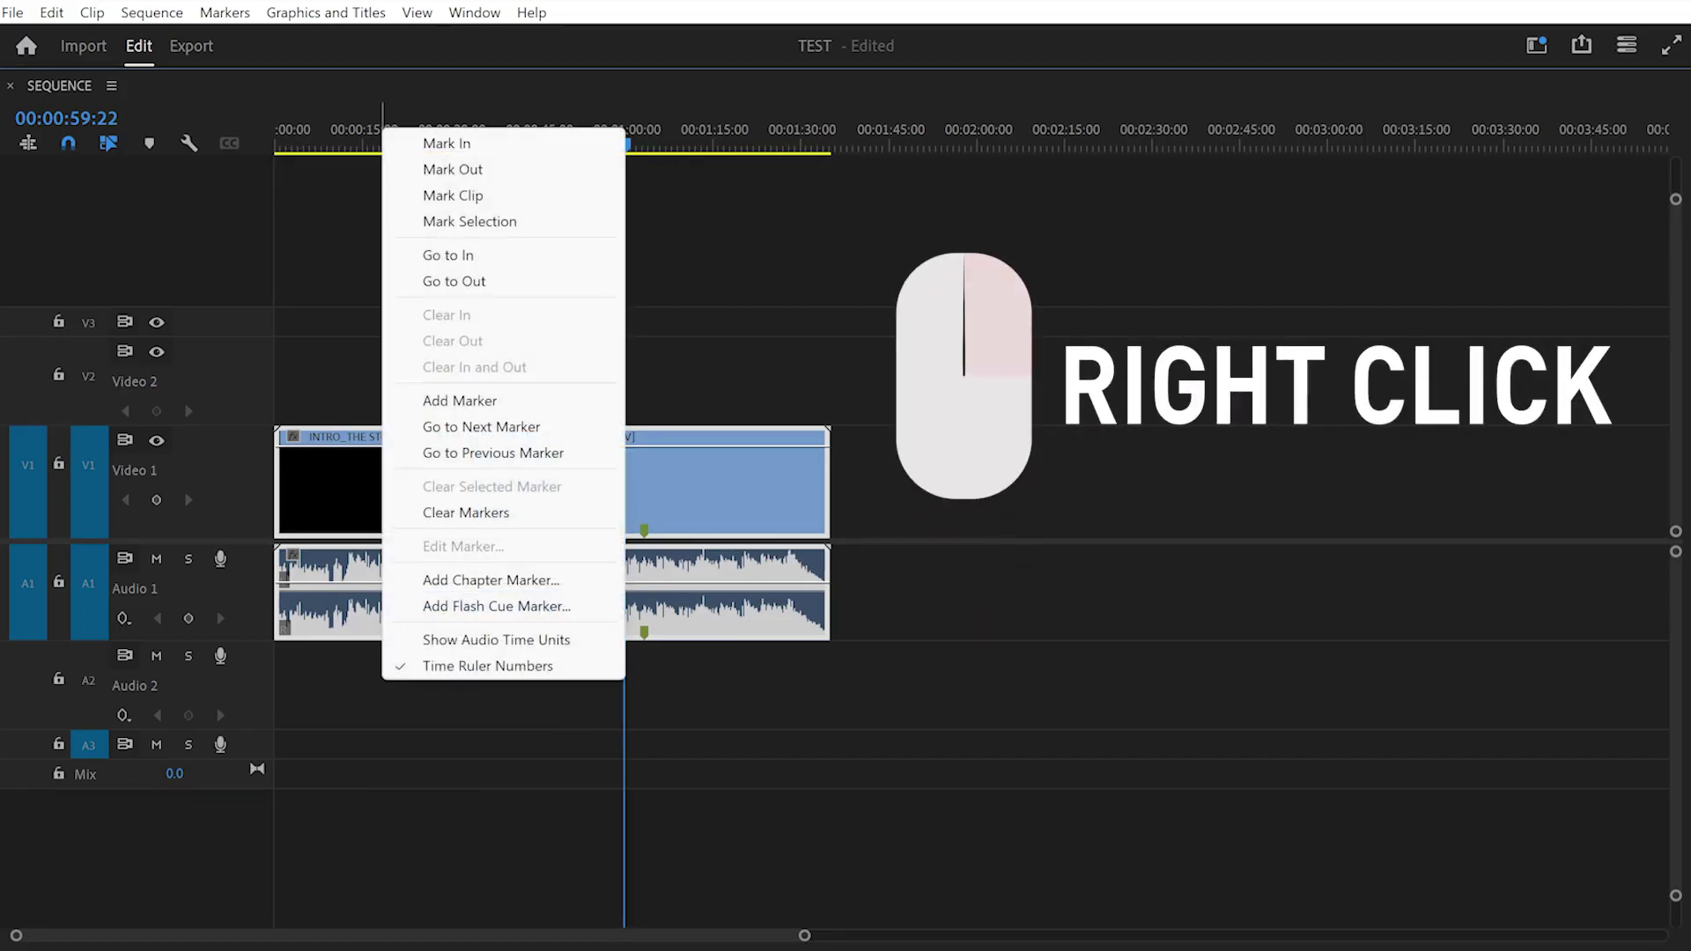
click(464, 665)
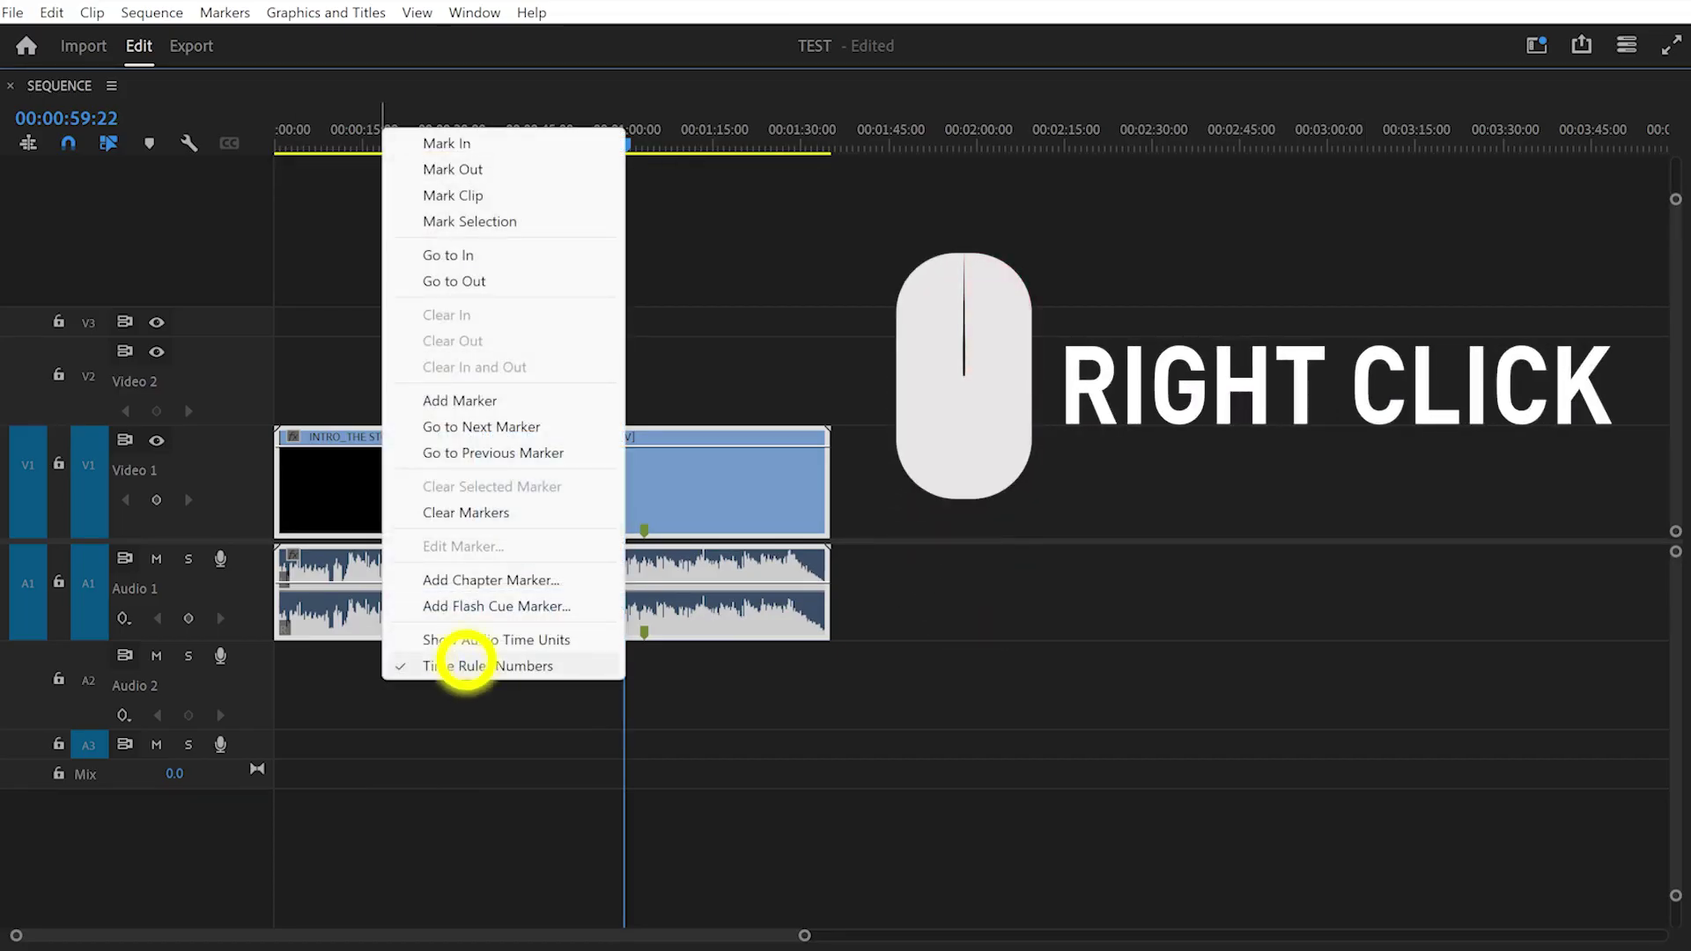
right_click(434, 130)
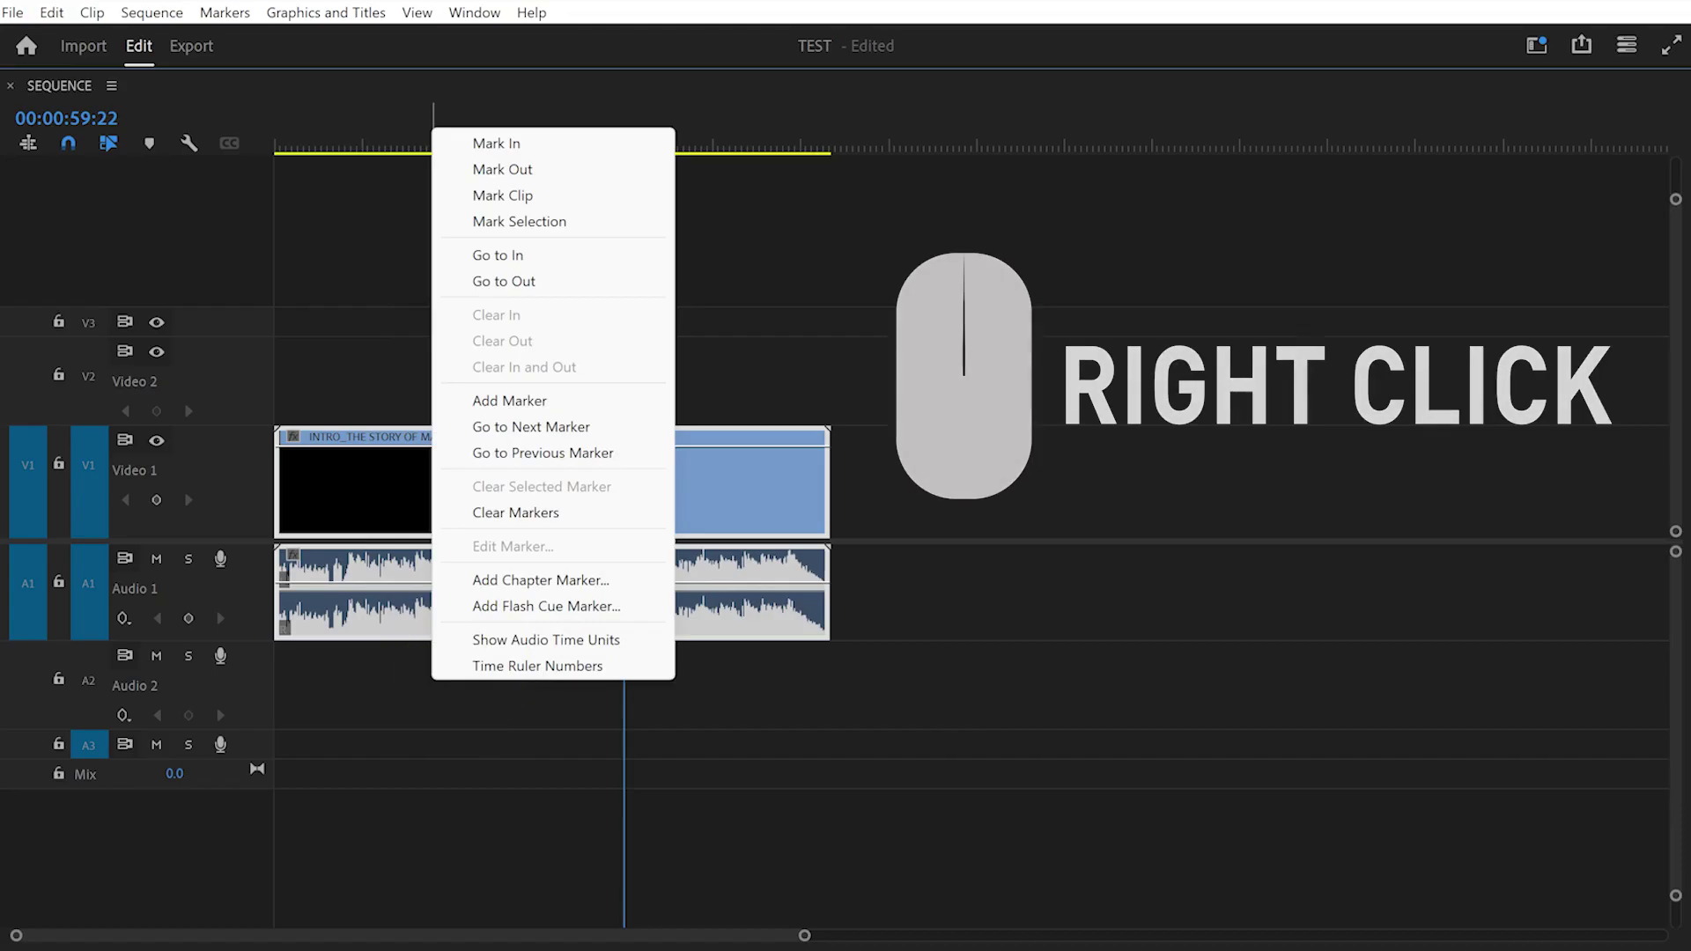
click(493, 666)
drag(584, 132, 630, 132)
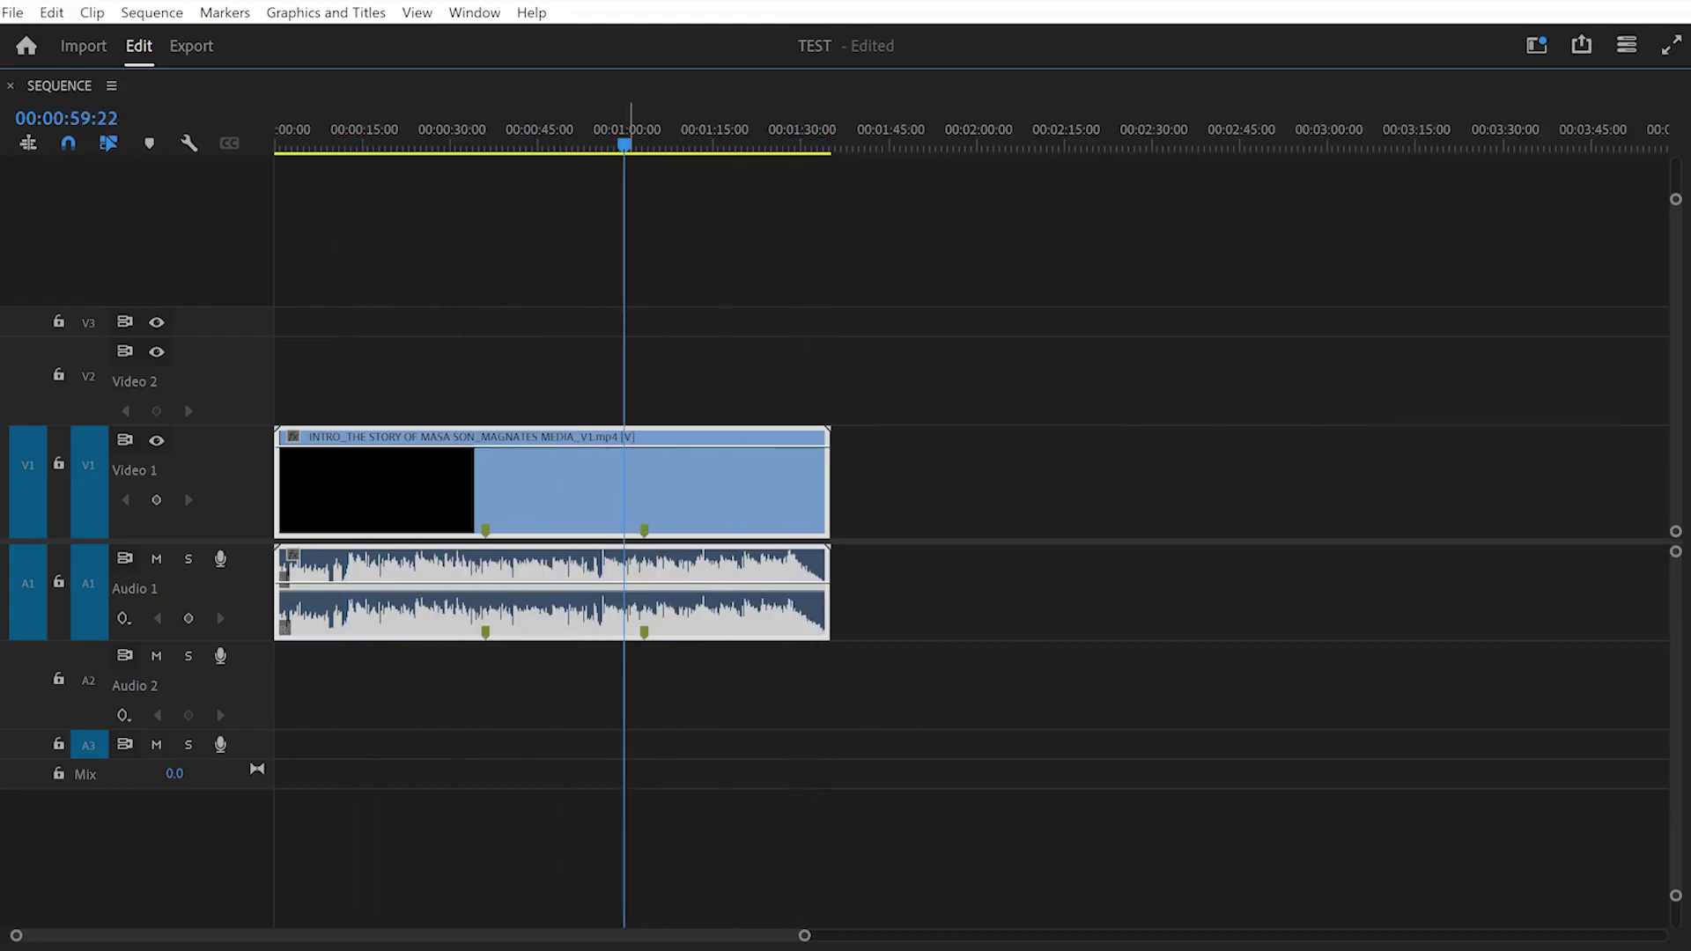
Make duplicates of the clip further along V1 and A1.
click(473, 281)
key(ctrl+a)
key(minus)
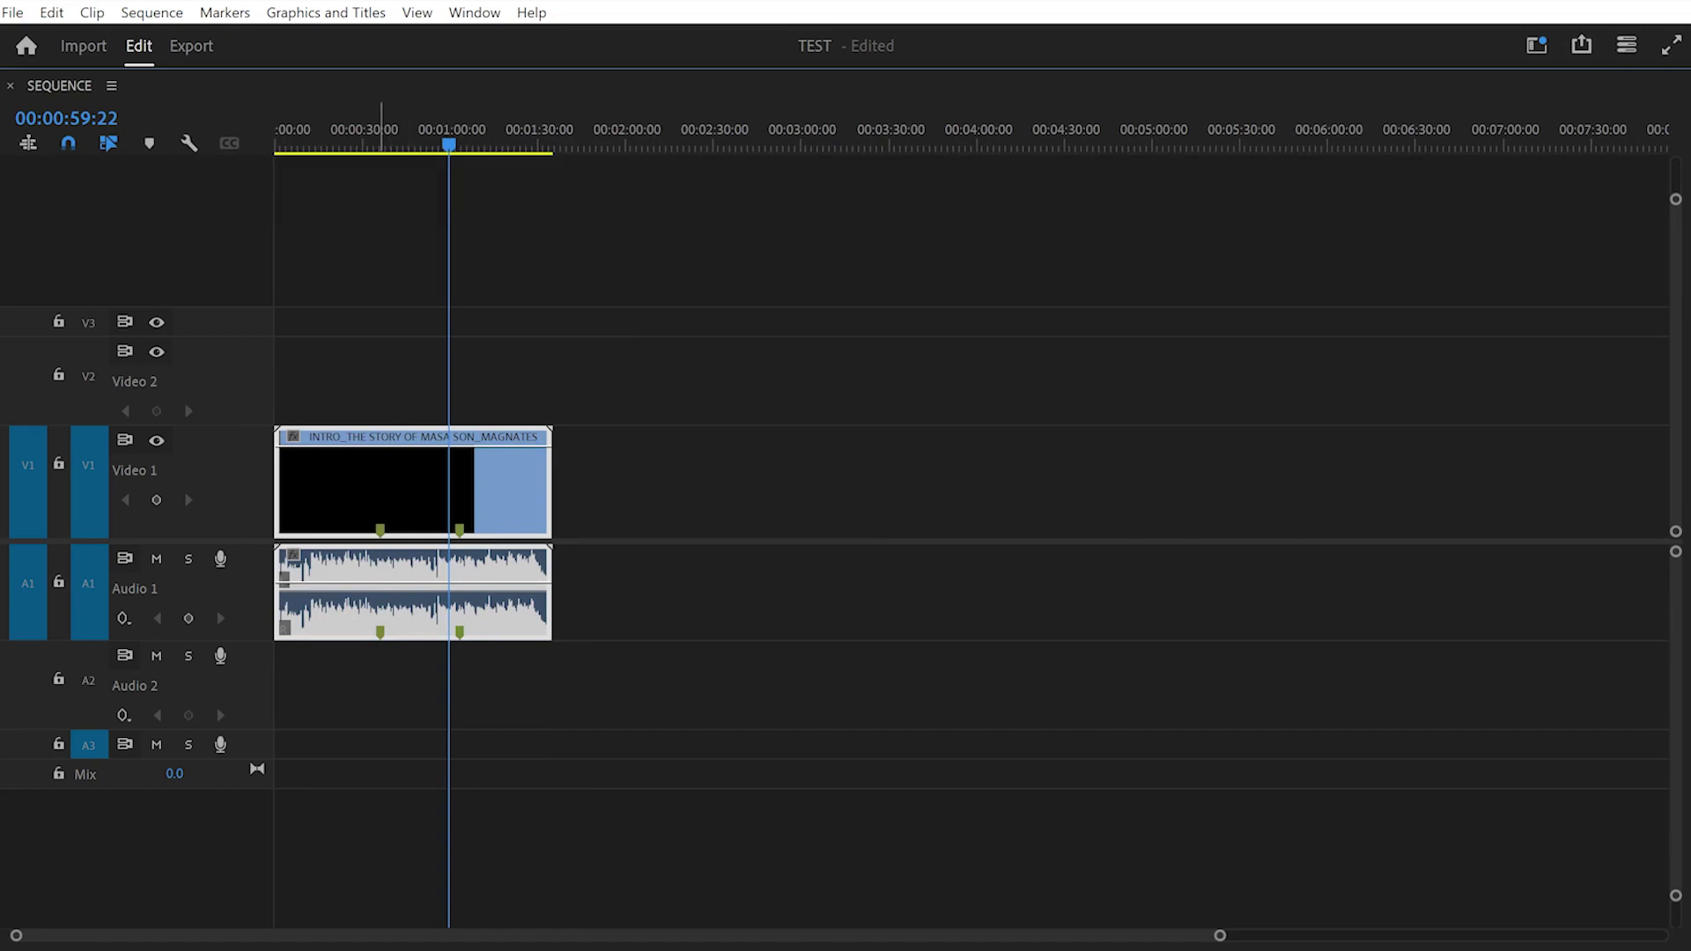
key(alt)
drag(367, 493, 1060, 493)
drag(758, 493, 1530, 493)
Select all the duplicated clips with a selection box and delete them, keeping only the original.
click(940, 303)
drag(806, 298, 1365, 616)
click(865, 334)
mouse_move(631, 270)
mouse_down()
mouse_move(725, 323)
mouse_move(1106, 383)
mouse_move(1481, 538)
mouse_up()
click(625, 282)
drag(622, 291, 1614, 700)
key(Delete)
Select the remaining clip's audio part on its own, and reselect its video and audio together.
drag(843, 321, 747, 347)
click(482, 493)
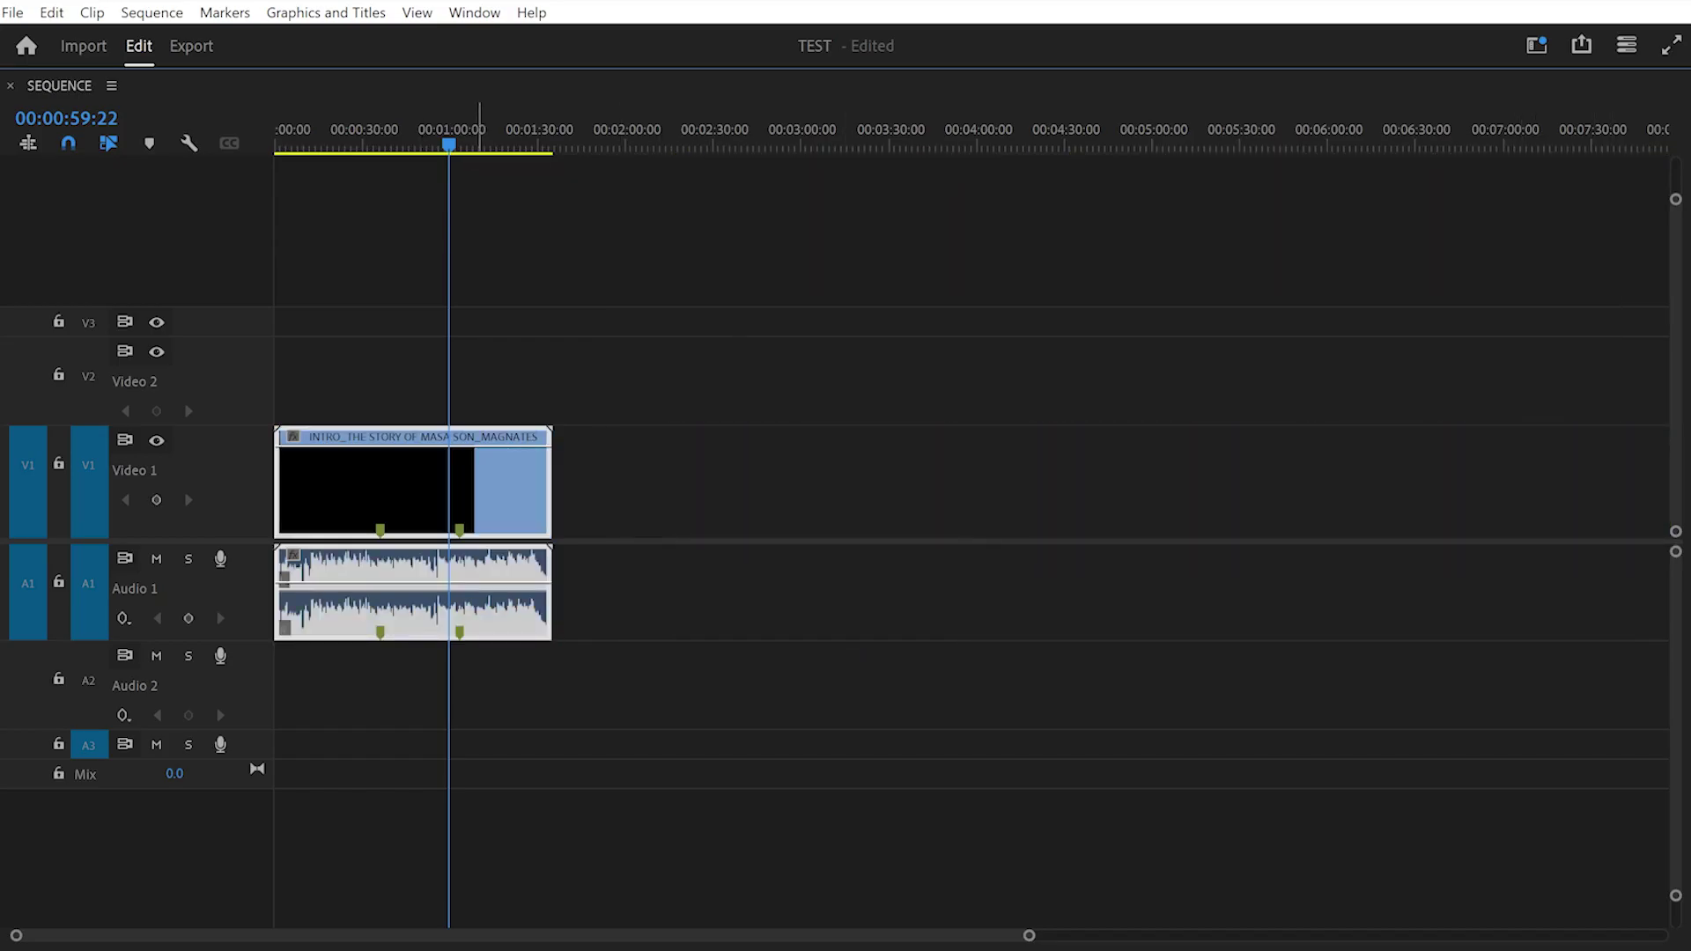
drag(445, 488, 379, 484)
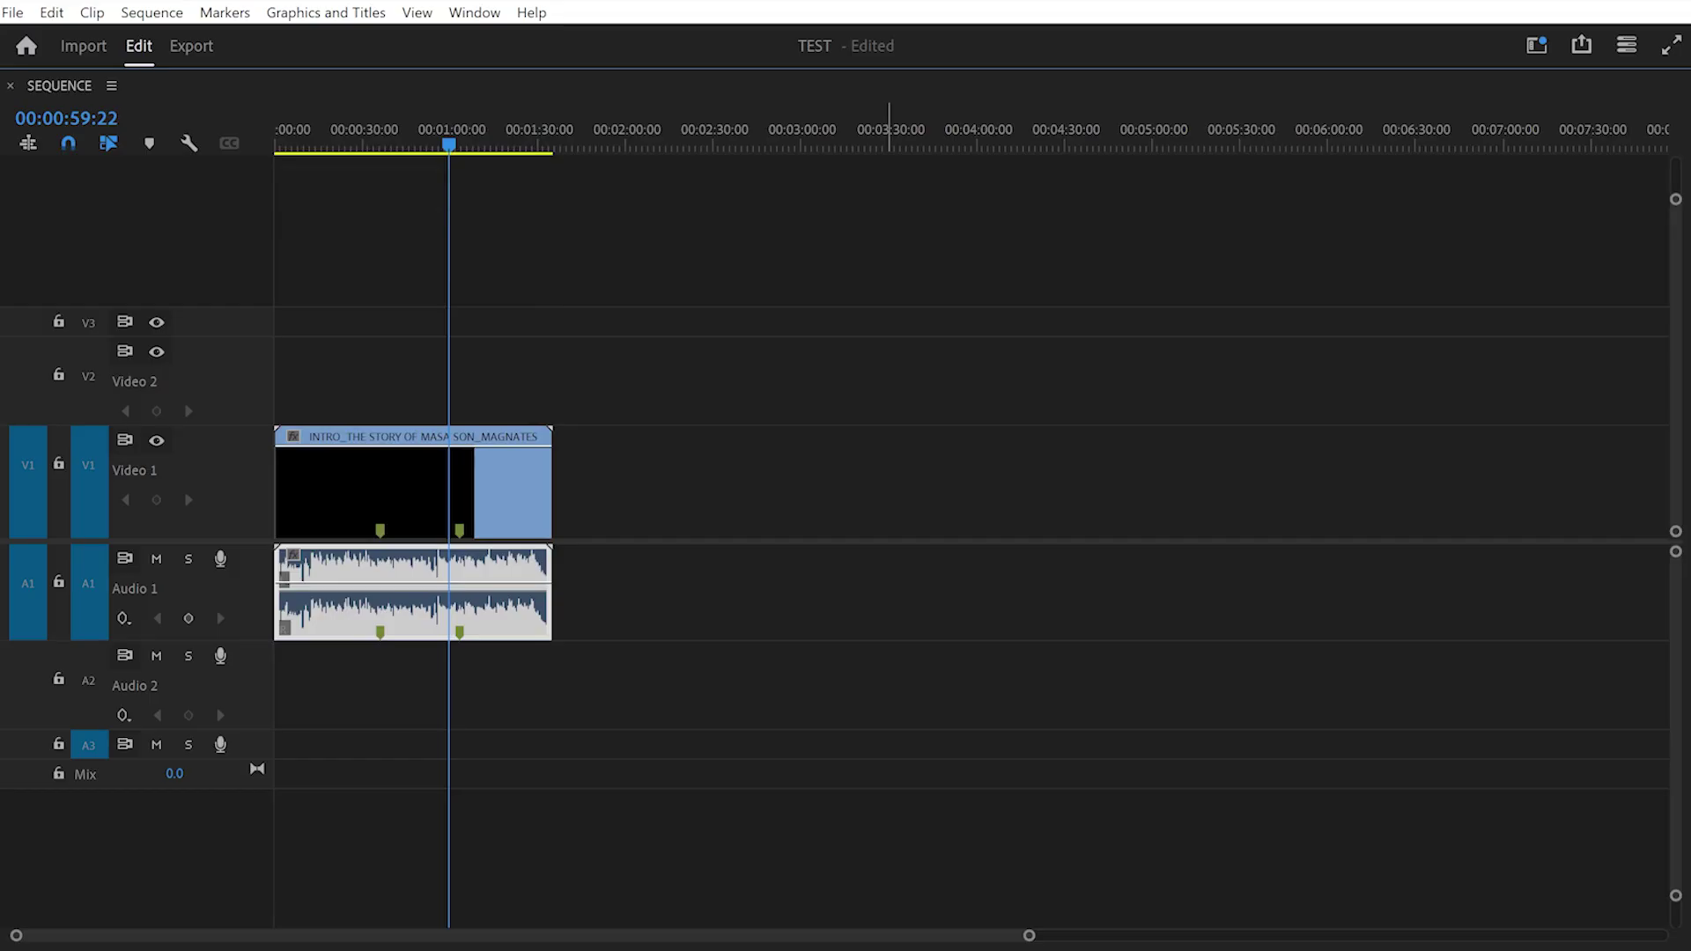
click(680, 493)
click(423, 493)
click(593, 493)
click(402, 493)
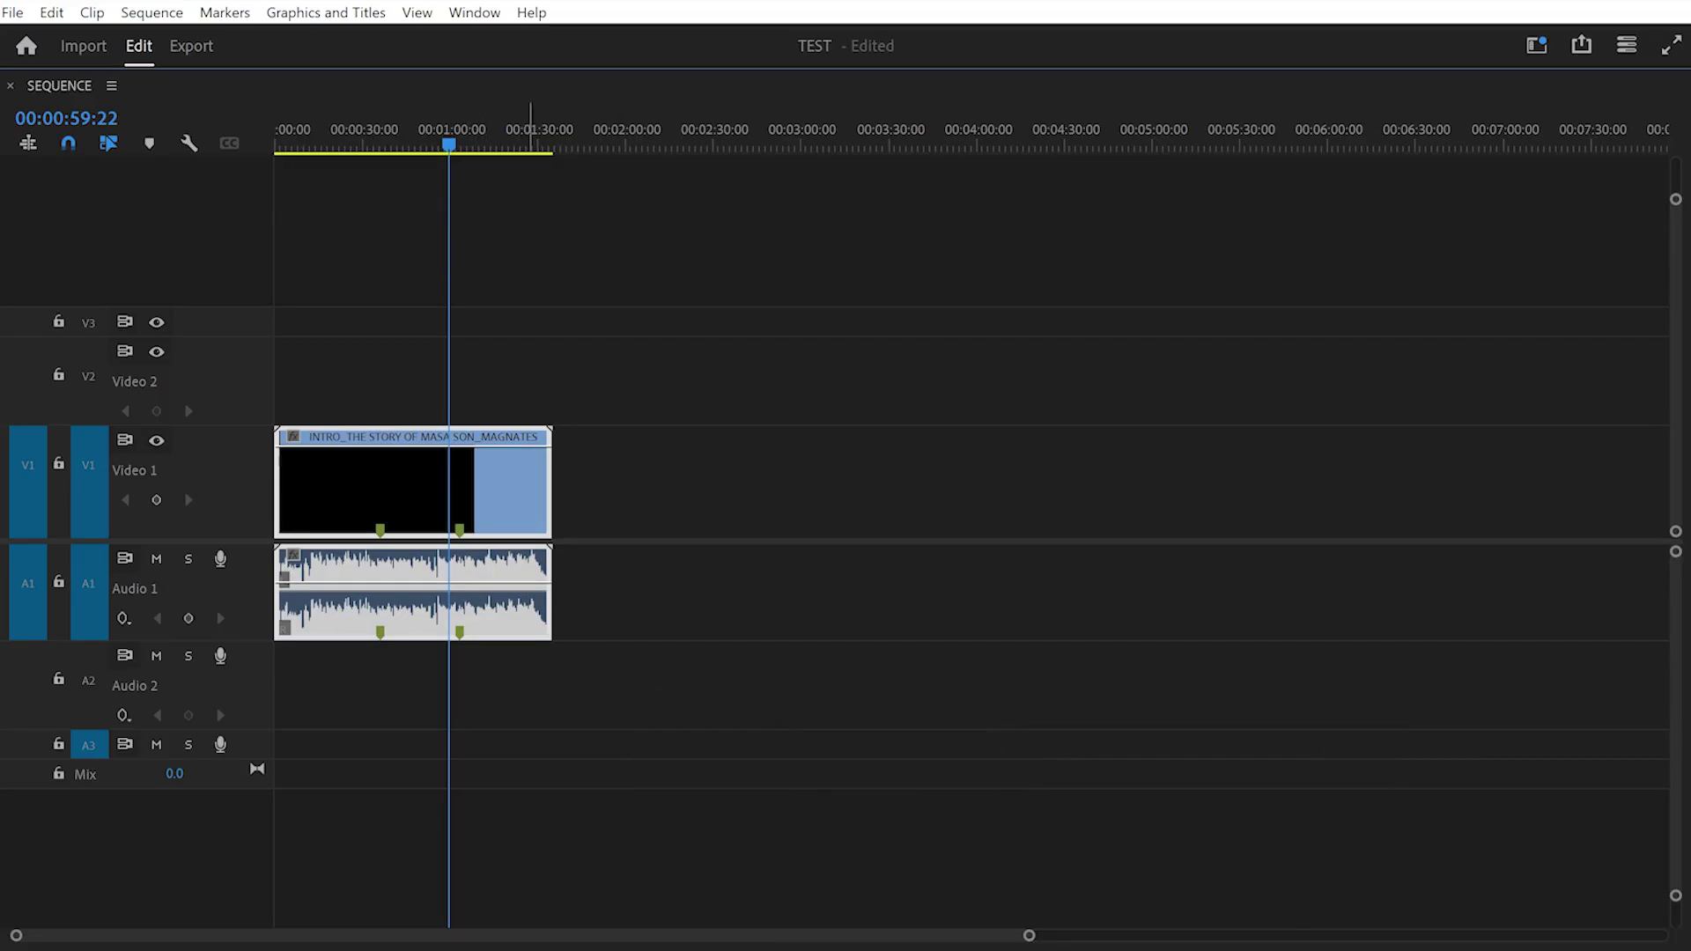
Rate-stretch the clip's end to about 00:00:13:19, a speed of 690.99%, and return the playhead to the start.
drag(551, 520, 313, 520)
key(Home)
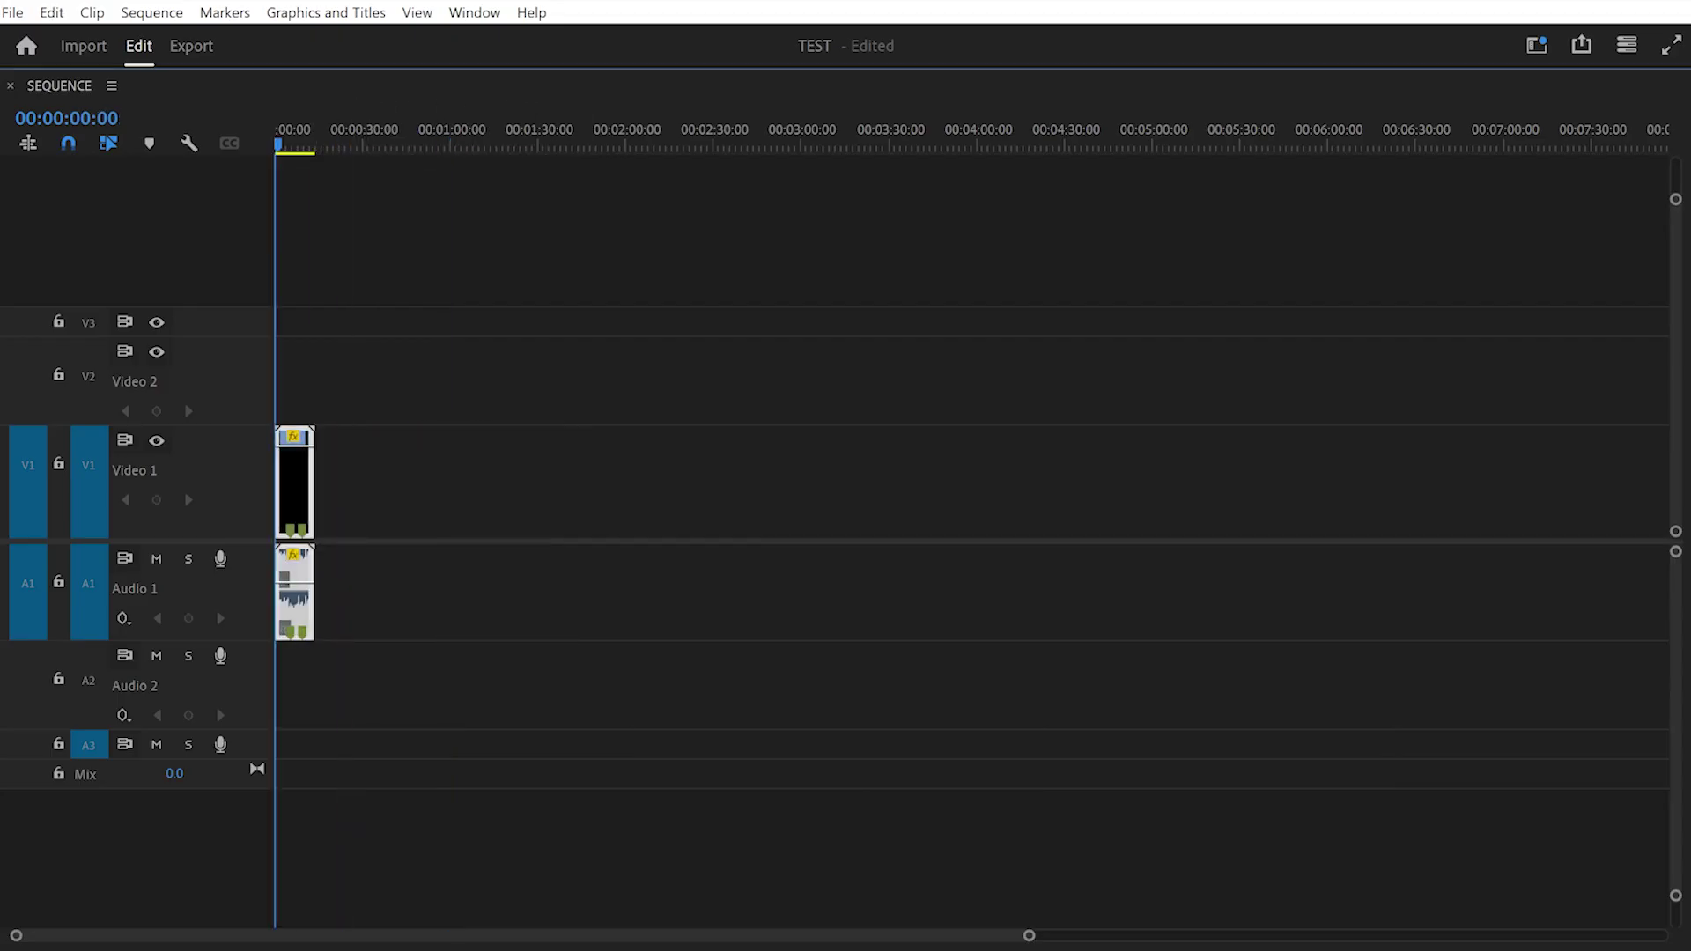
key(equal)
key(equal)
key(equal)
key(equal)
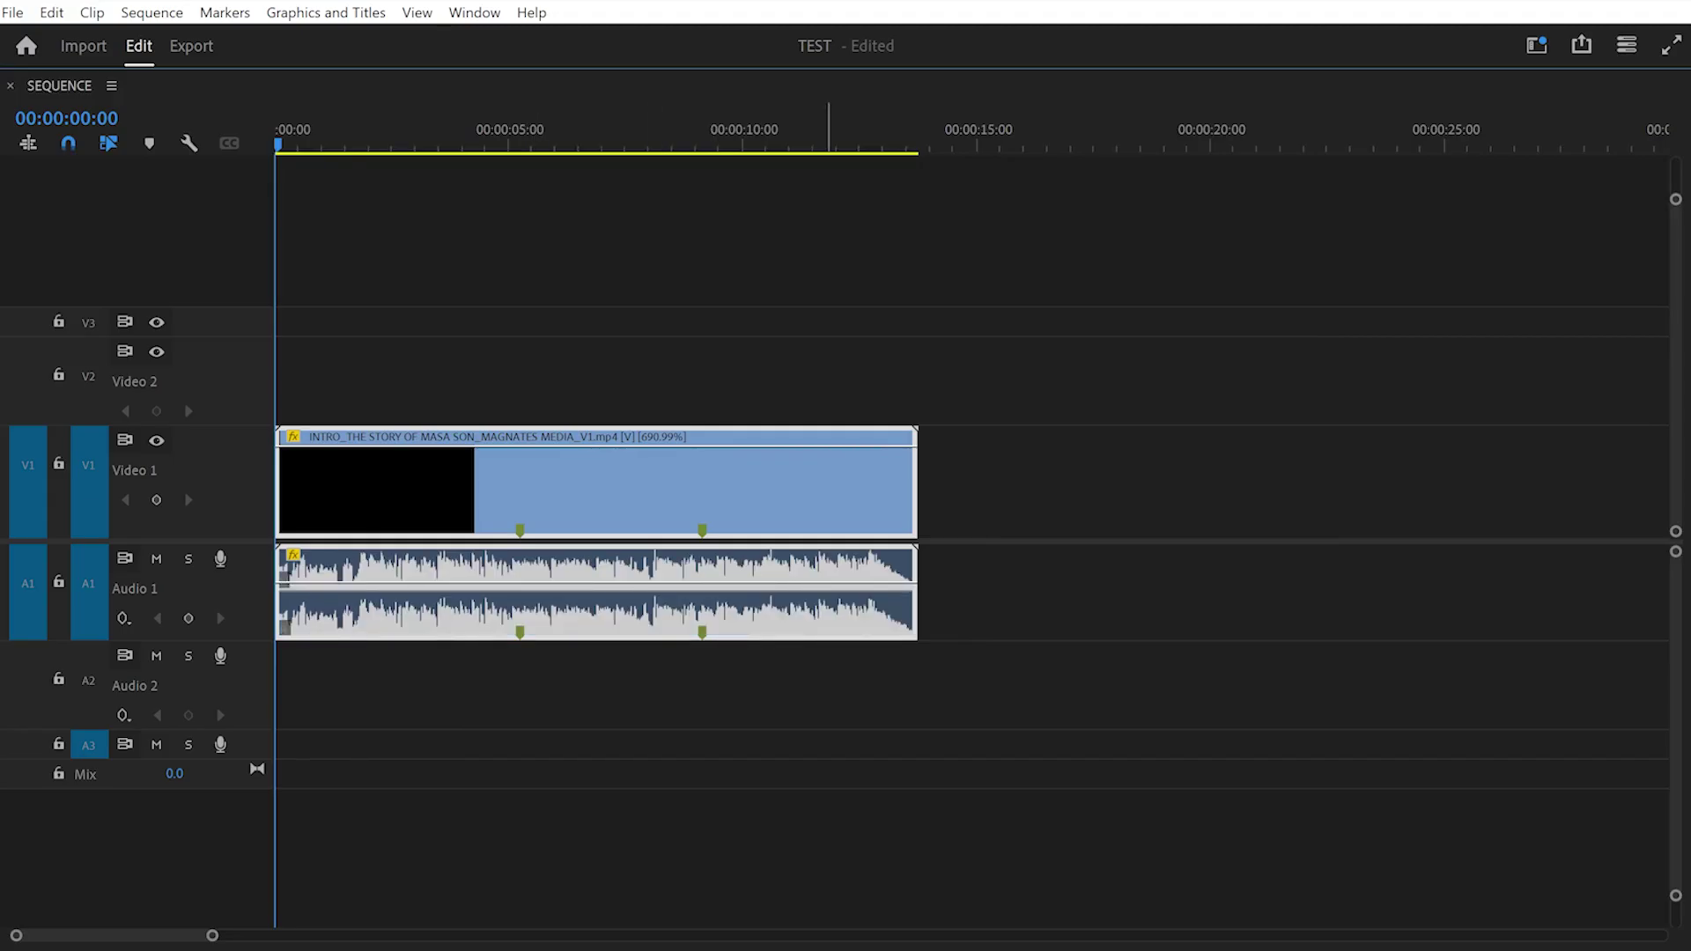
Restore the full panel layout and play the opening of the sped-up clip in the Program monitor.
key(grave)
key(space)
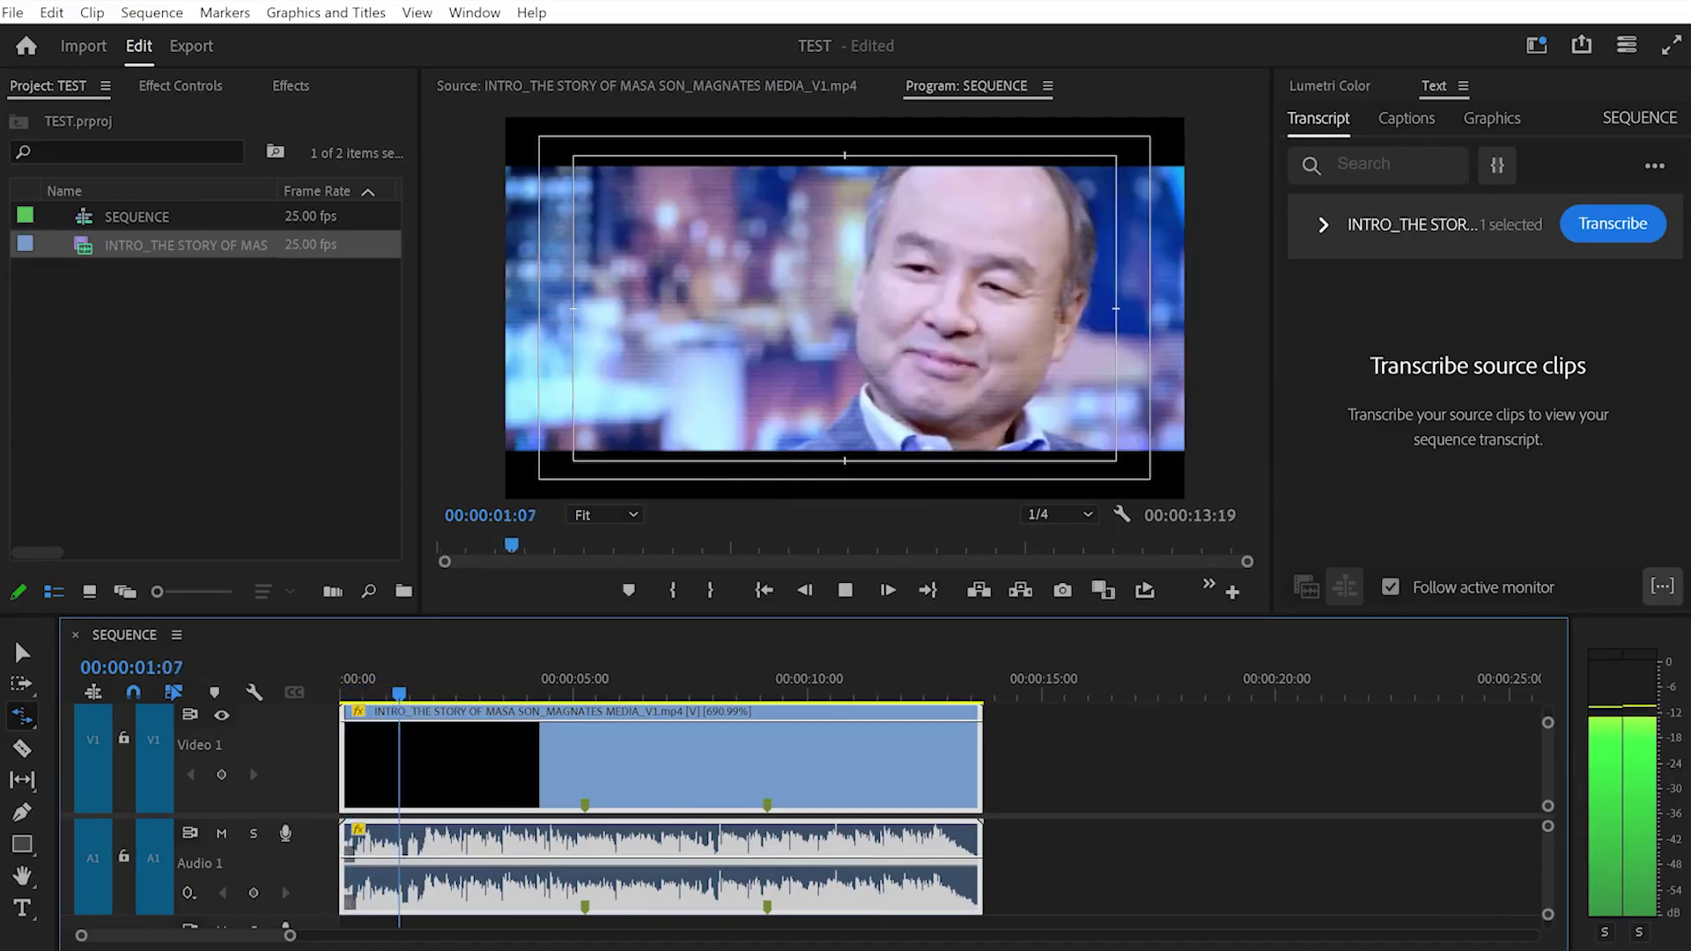
key(space)
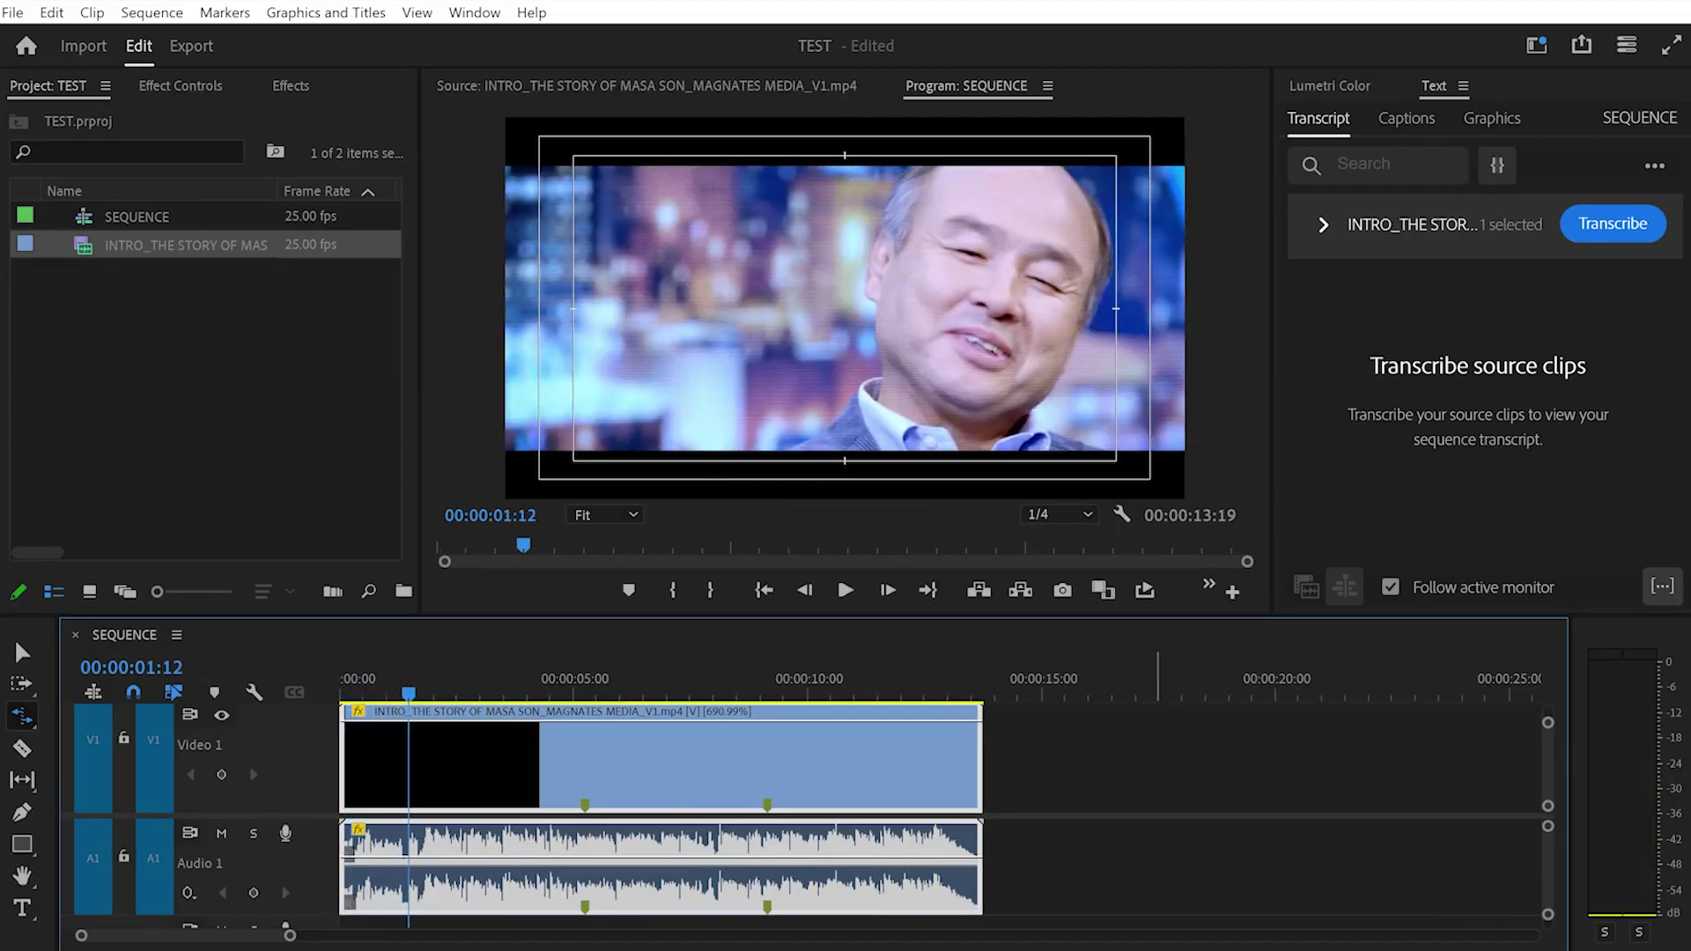
Rate-stretch the clip's end outwards to a length of about 00:02:17:05 and play the slowed clip.
drag(979, 766, 1260, 766)
key(minus)
key(minus)
key(minus)
key(minus)
key(minus)
key(space)
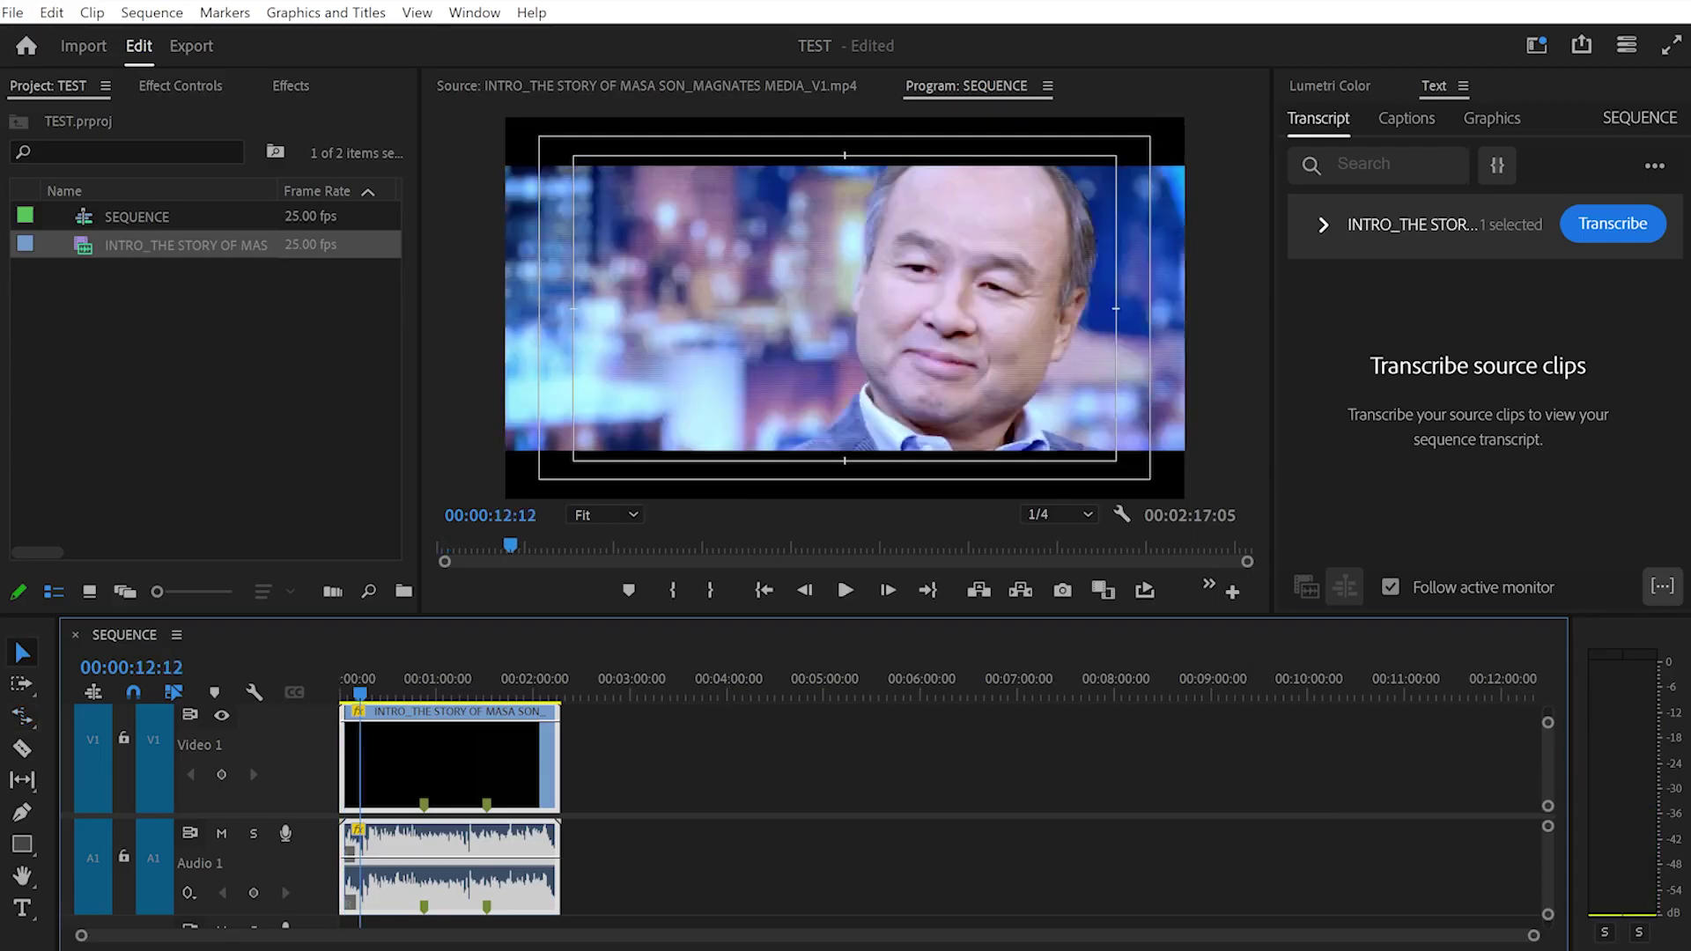
Stop playback, return the playhead to the start, deselect the clip and marquee-select its video and audio with the Selection tool.
key(space)
key(Home)
key(v)
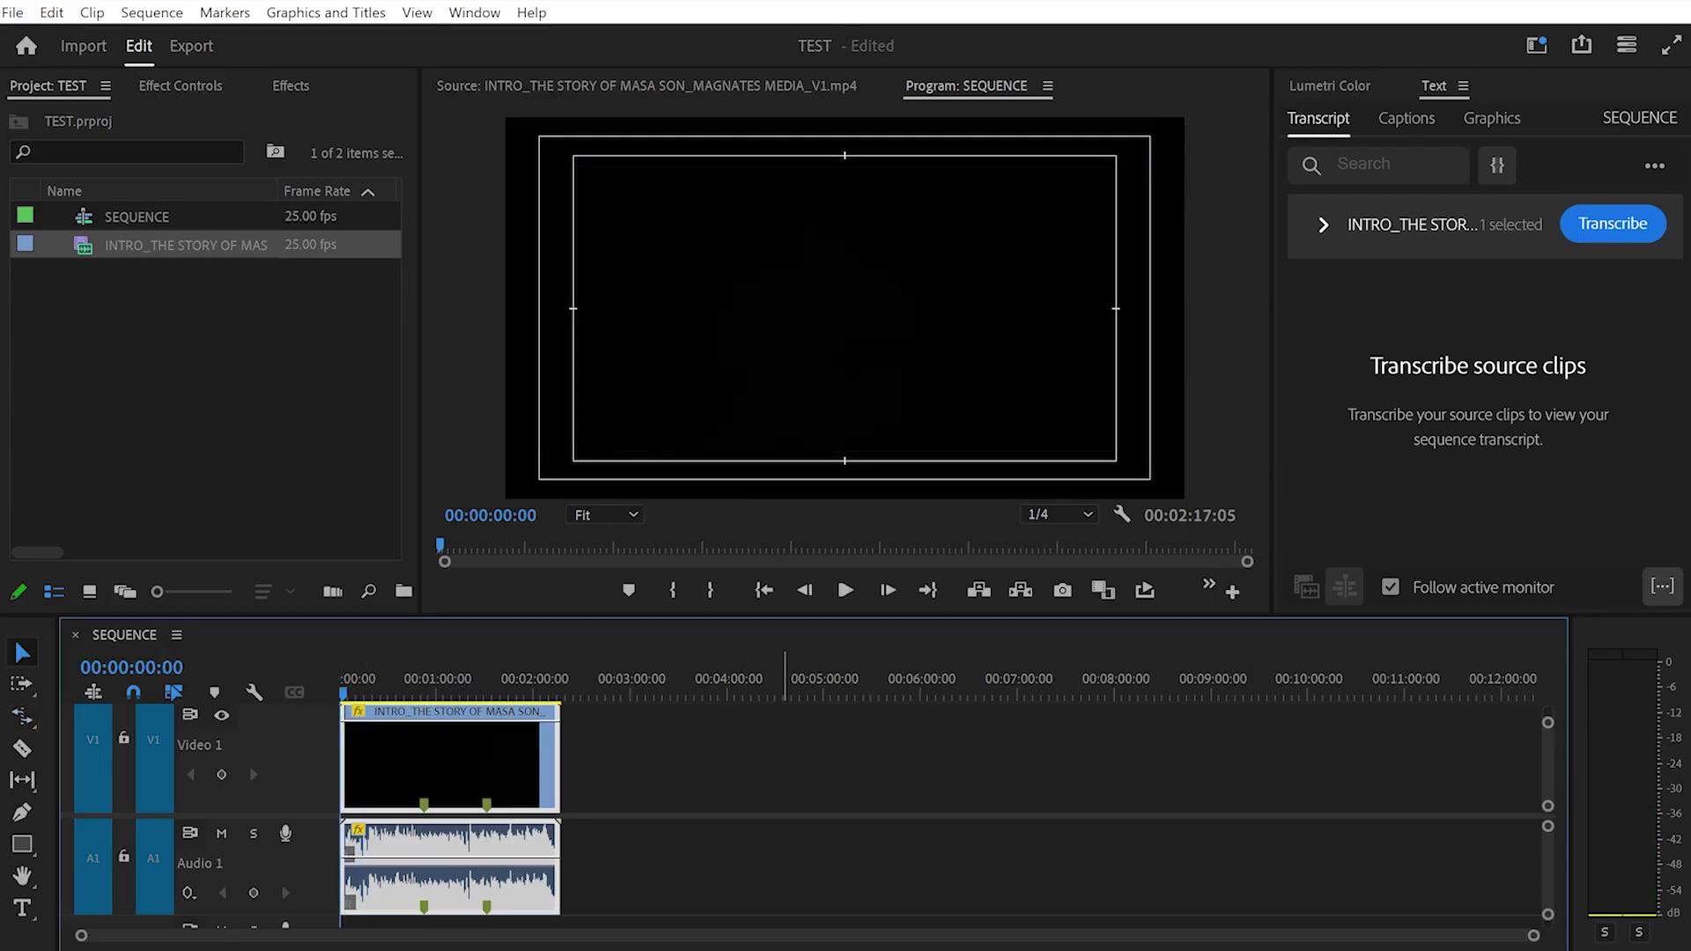
click(784, 775)
click(22, 651)
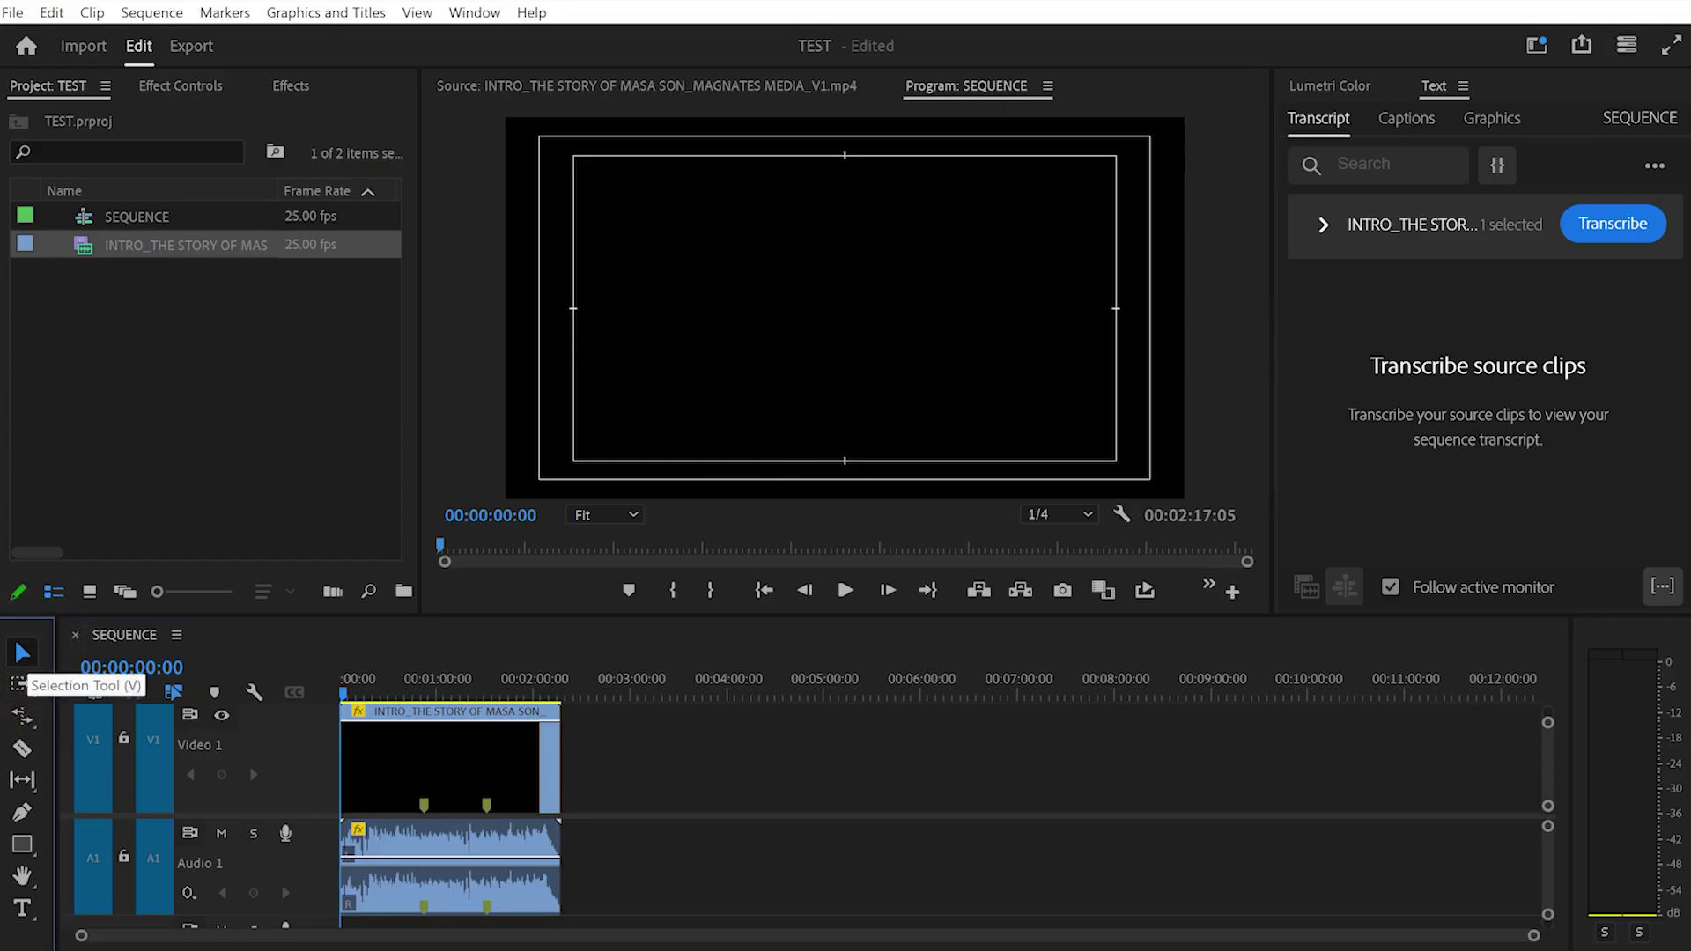
drag(727, 726, 485, 795)
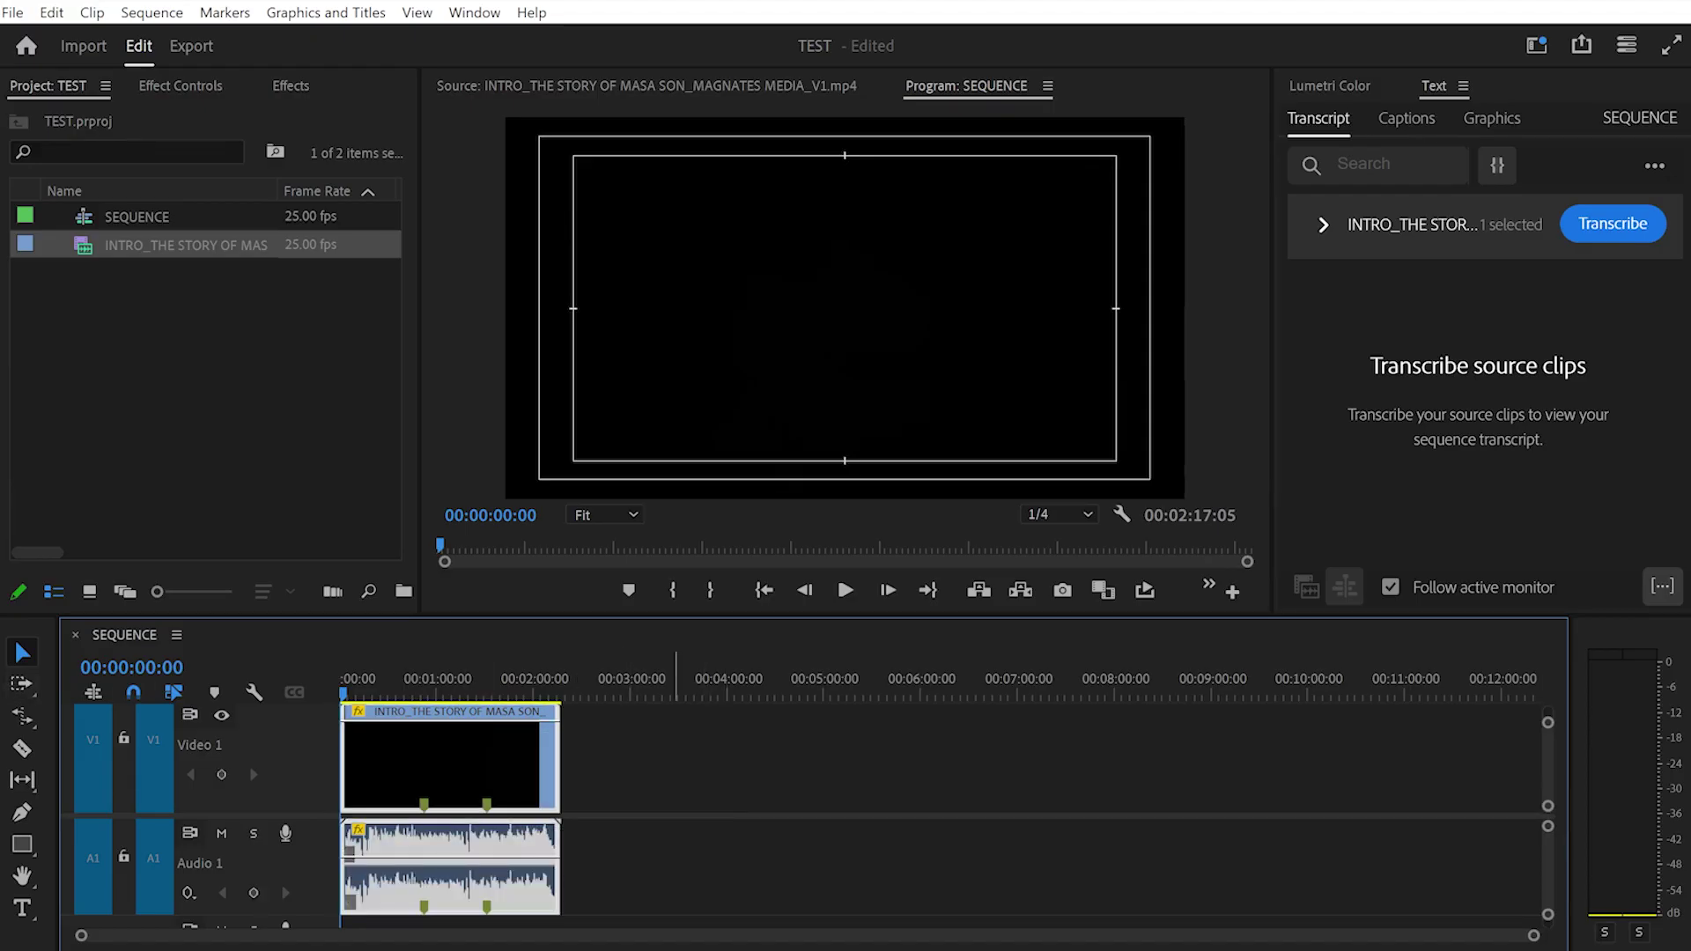
Select the clip with the Track Select Forward tool, move it later on the timeline and undo the move.
click(676, 775)
click(22, 683)
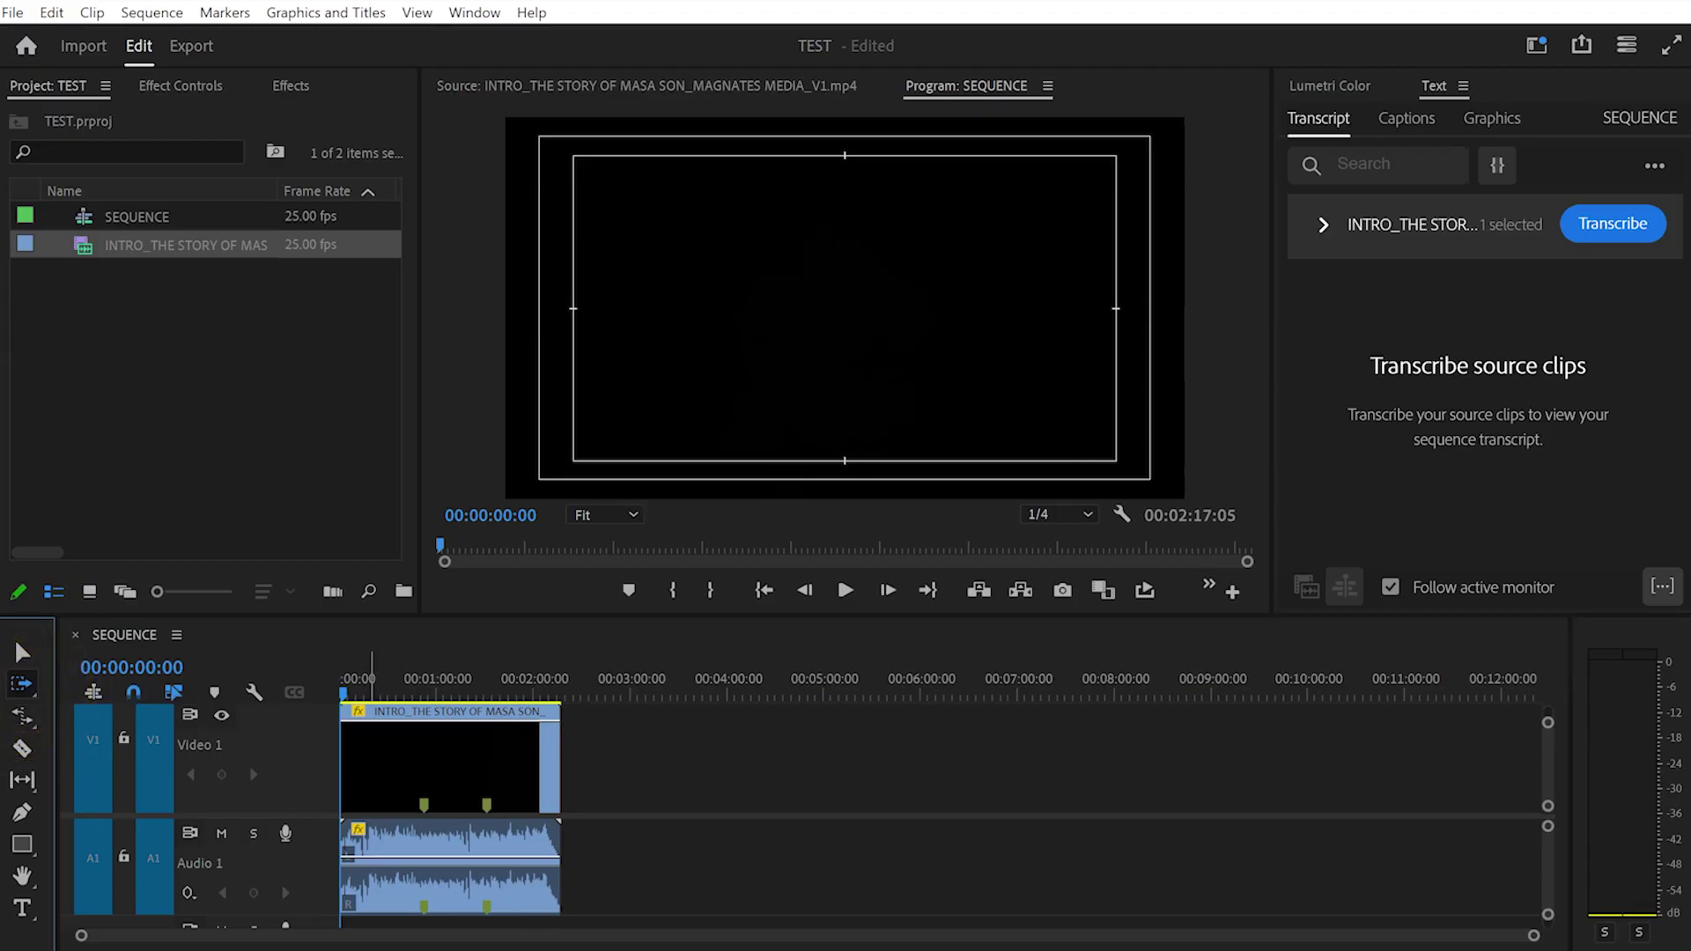
click(406, 774)
drag(389, 775, 878, 774)
key(ctrl+z)
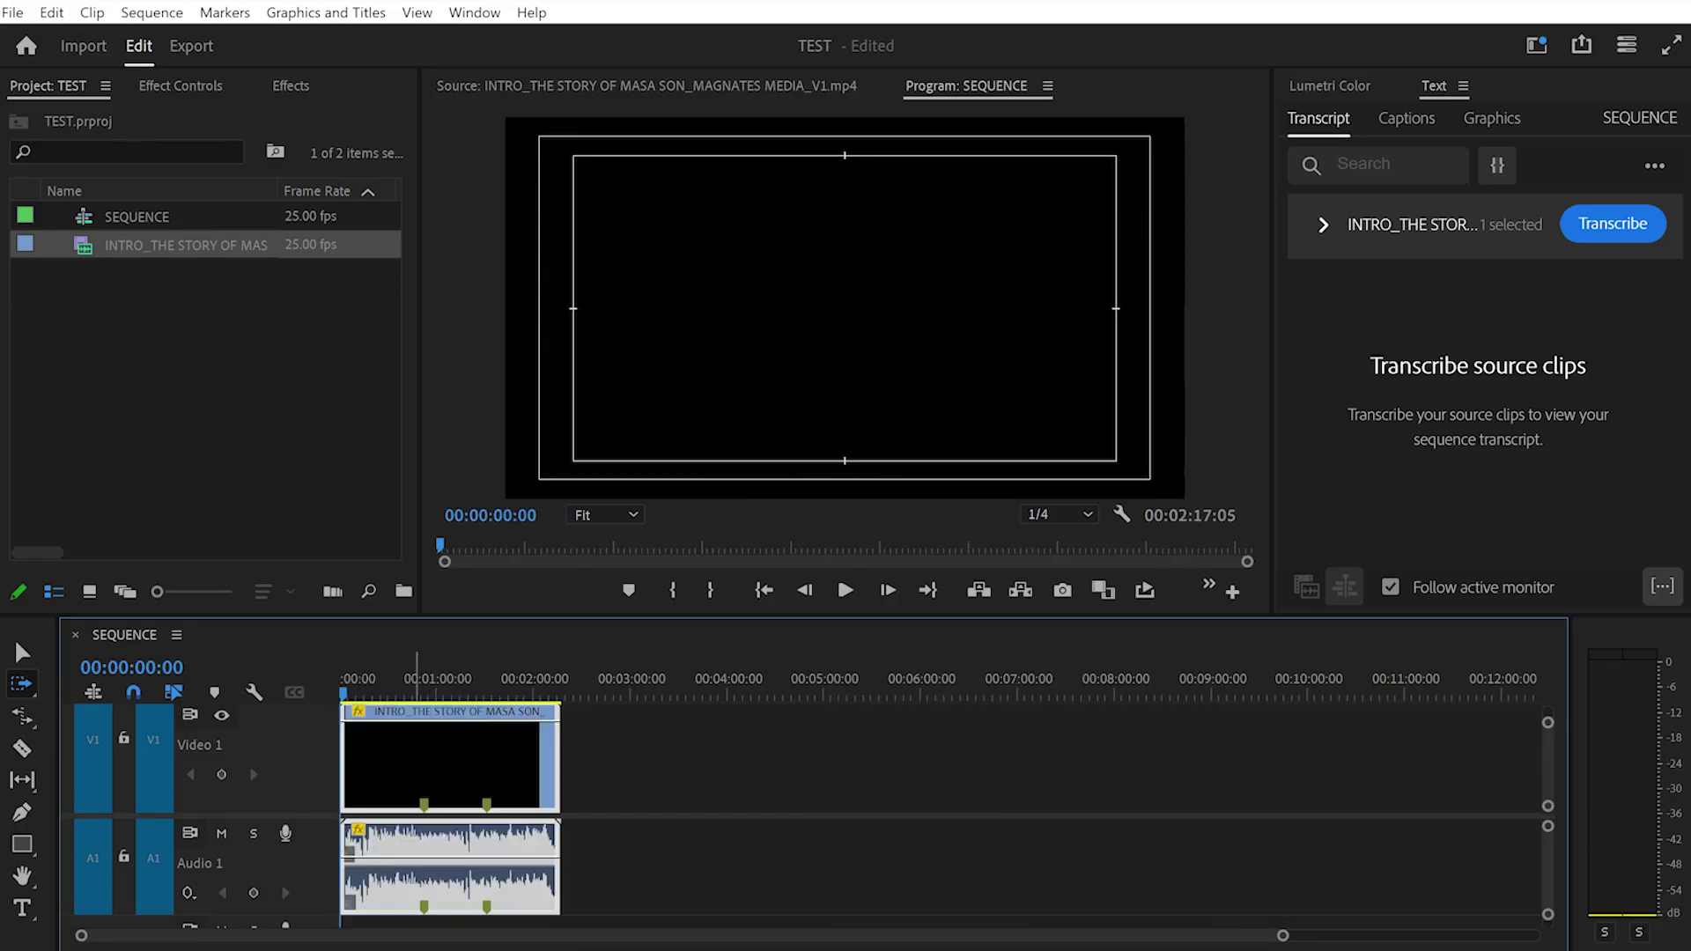
Maximise the timeline, move the clip about 00:00:37:22 later, undo the move and restore the full layout.
key(grave)
drag(321, 519, 393, 519)
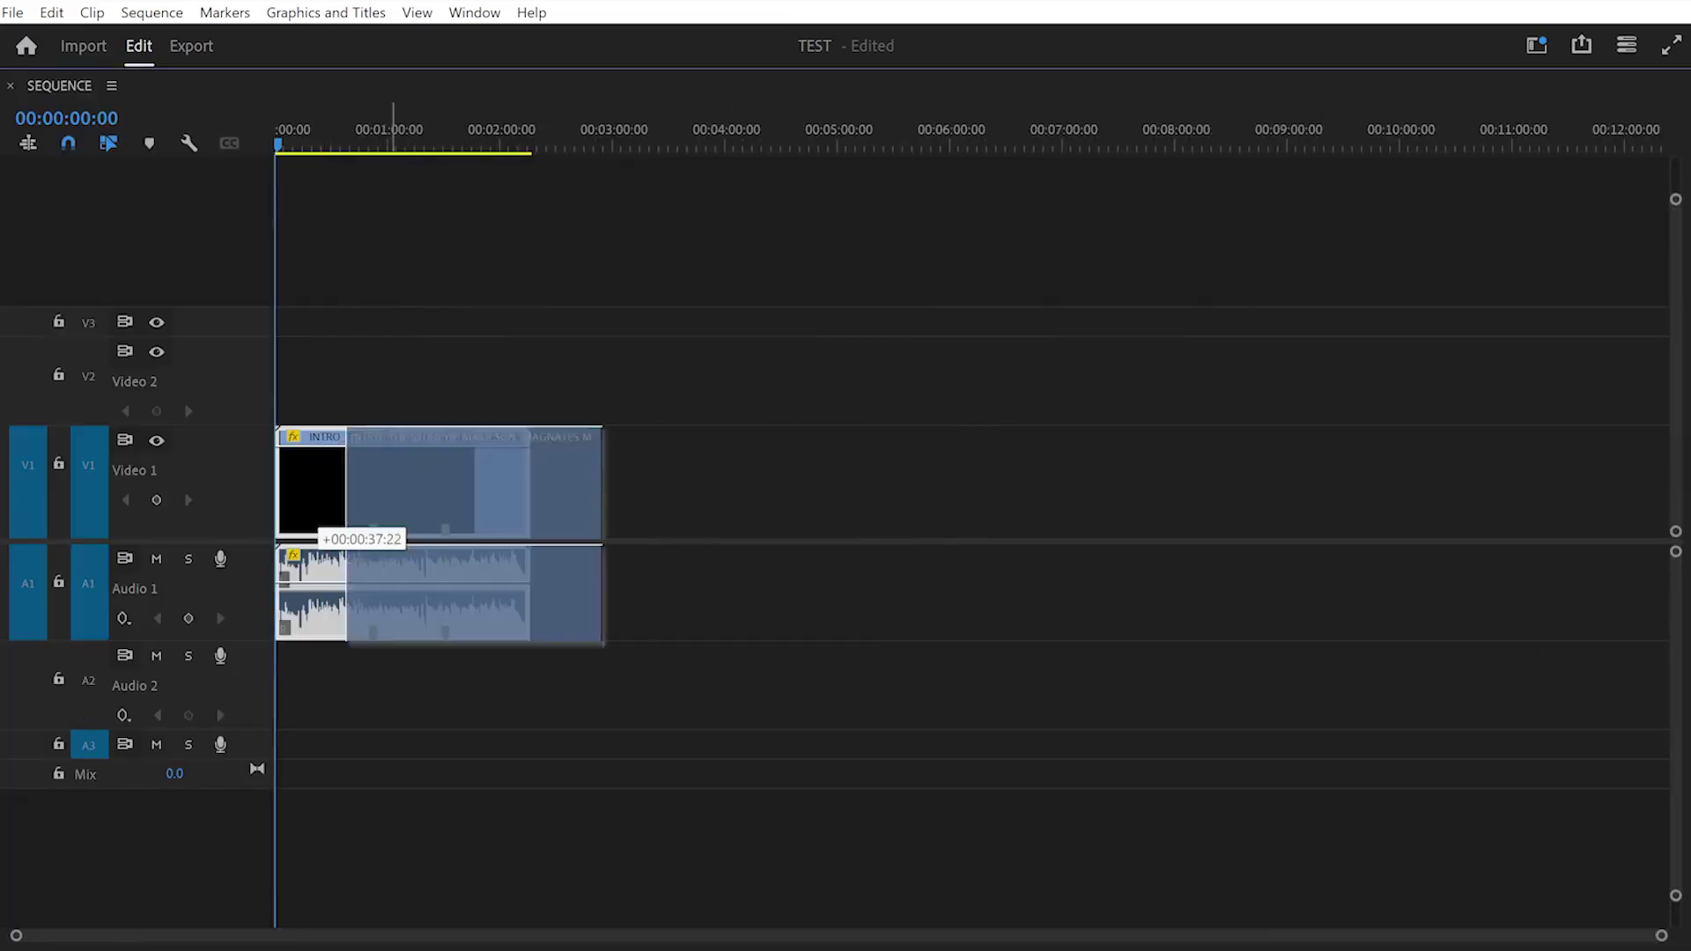
key(ctrl+z)
key(grave)
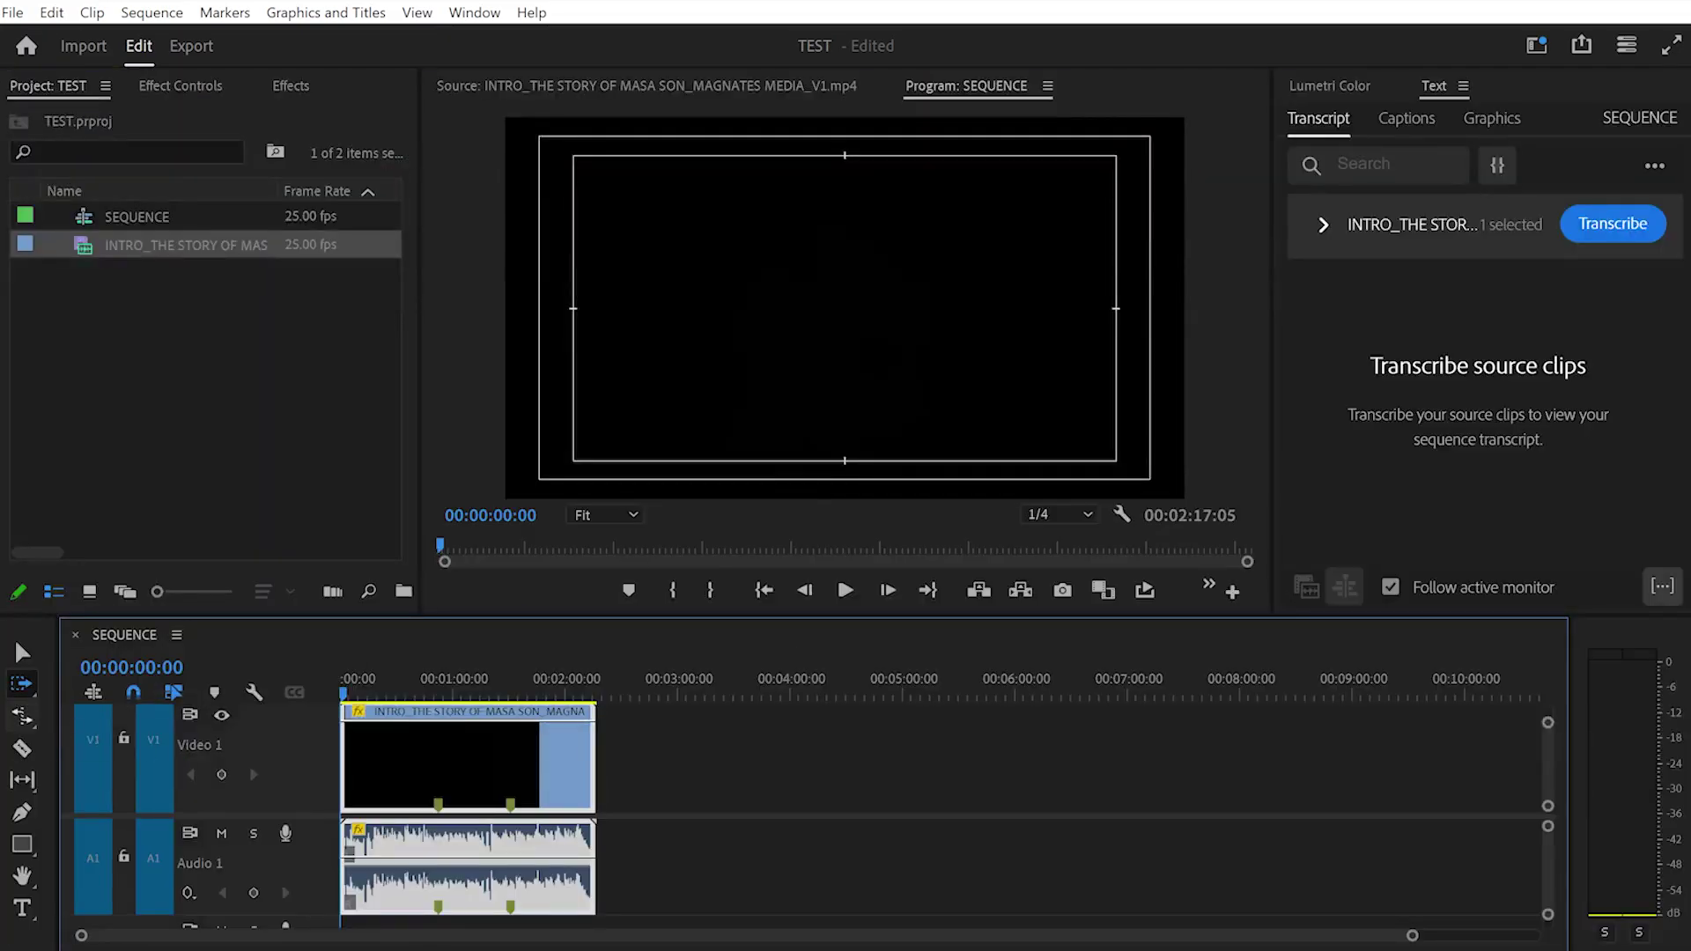
Rate-stretch the clip's end outwards to a length of about 00:03:02:16.
click(22, 716)
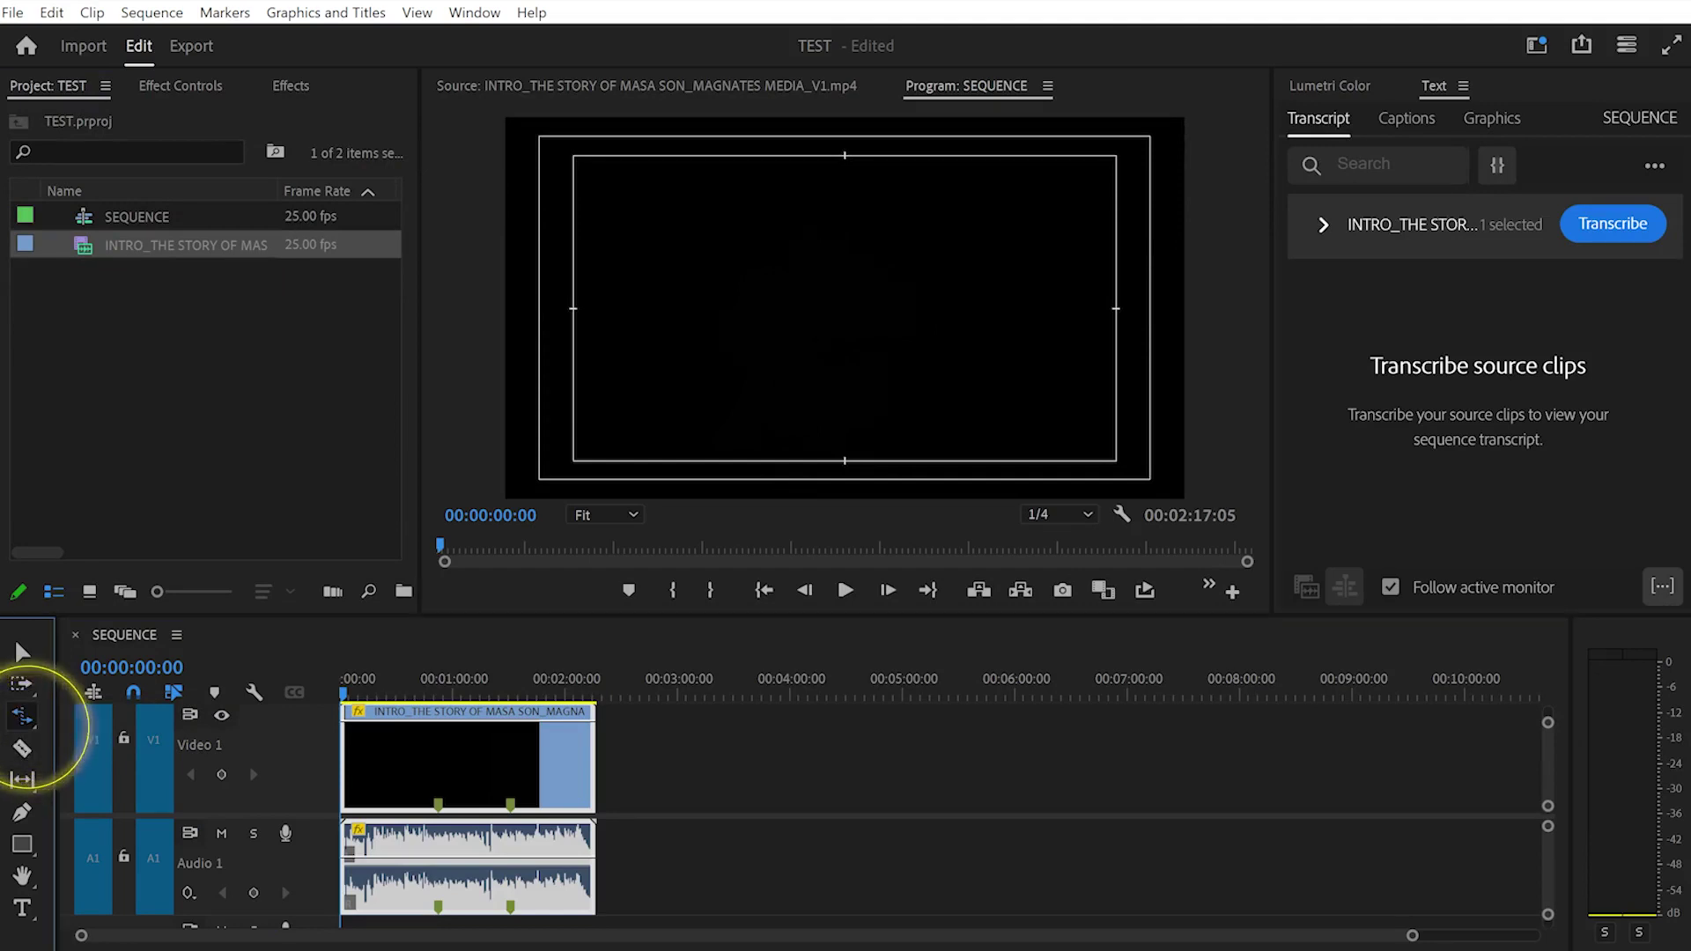
drag(595, 766, 680, 766)
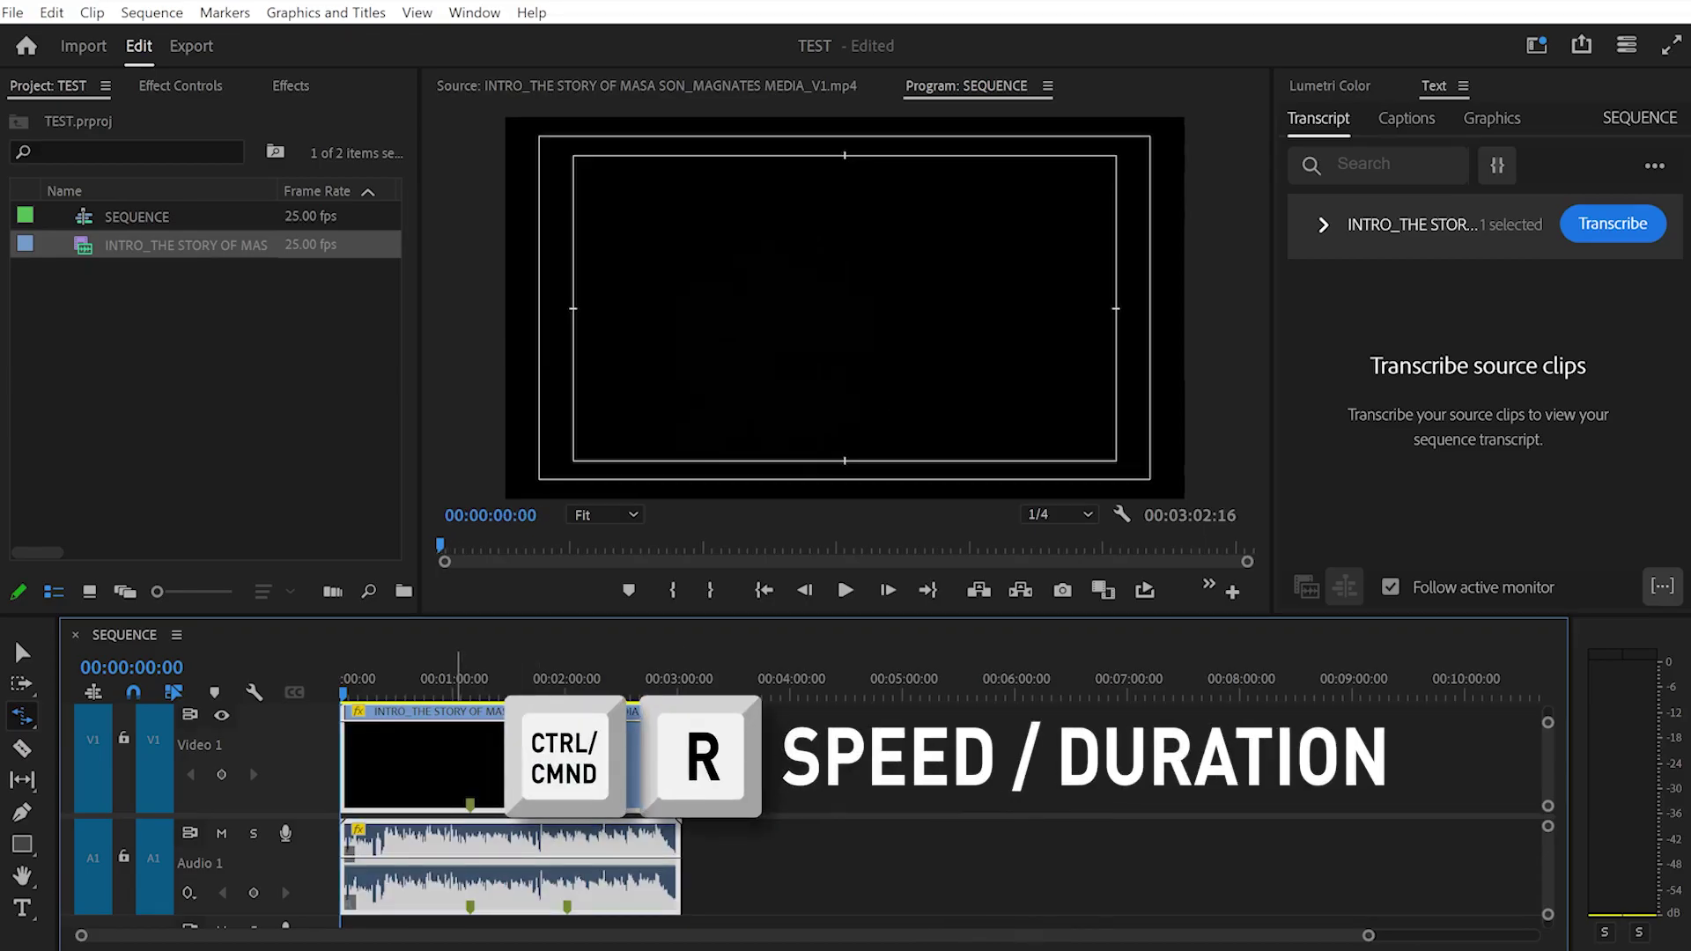
Set the clip's speed to 100% with Reverse Speed enabled, and undo the change.
key(ctrl+r)
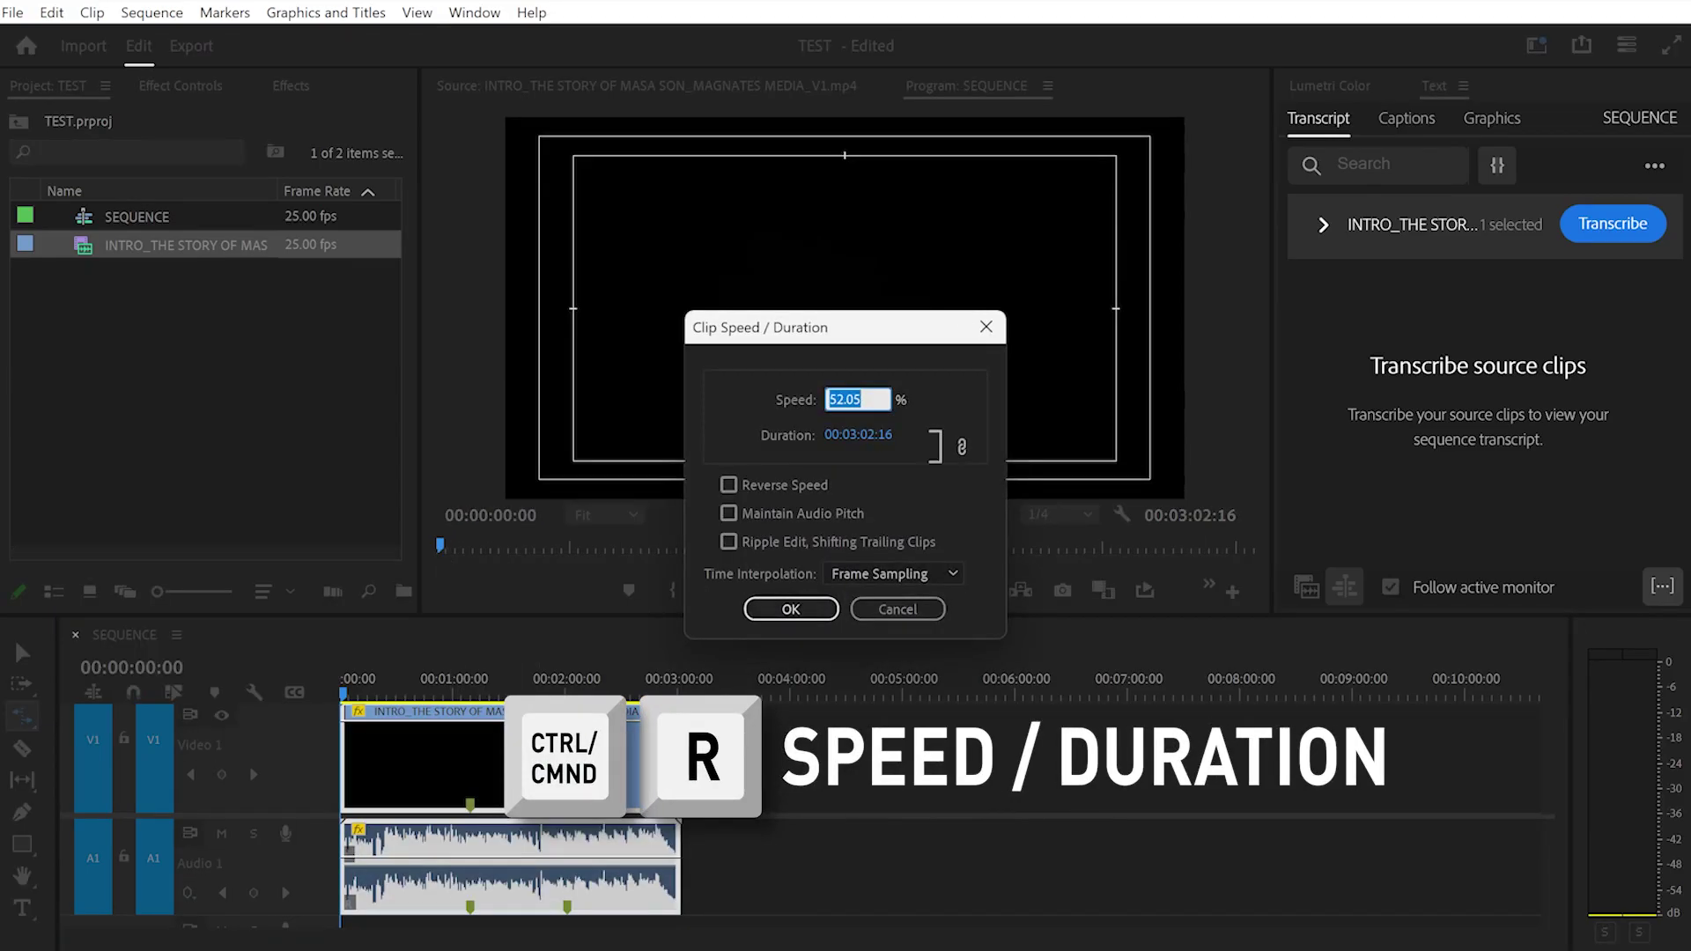
text(100)
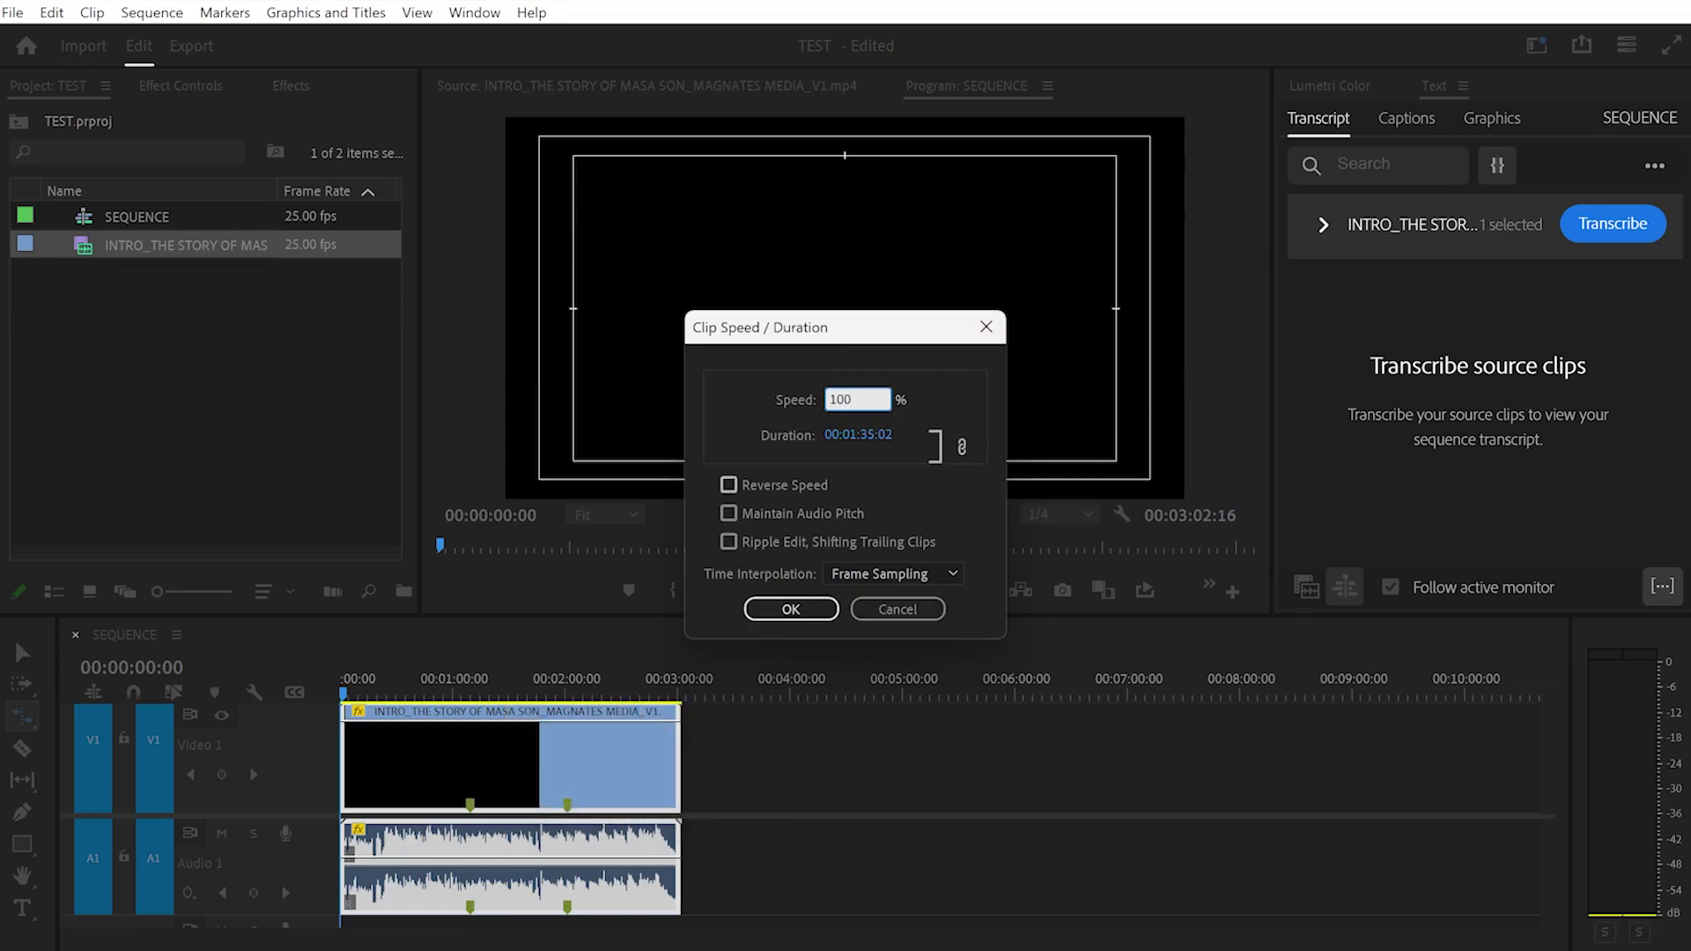
click(729, 485)
key(Return)
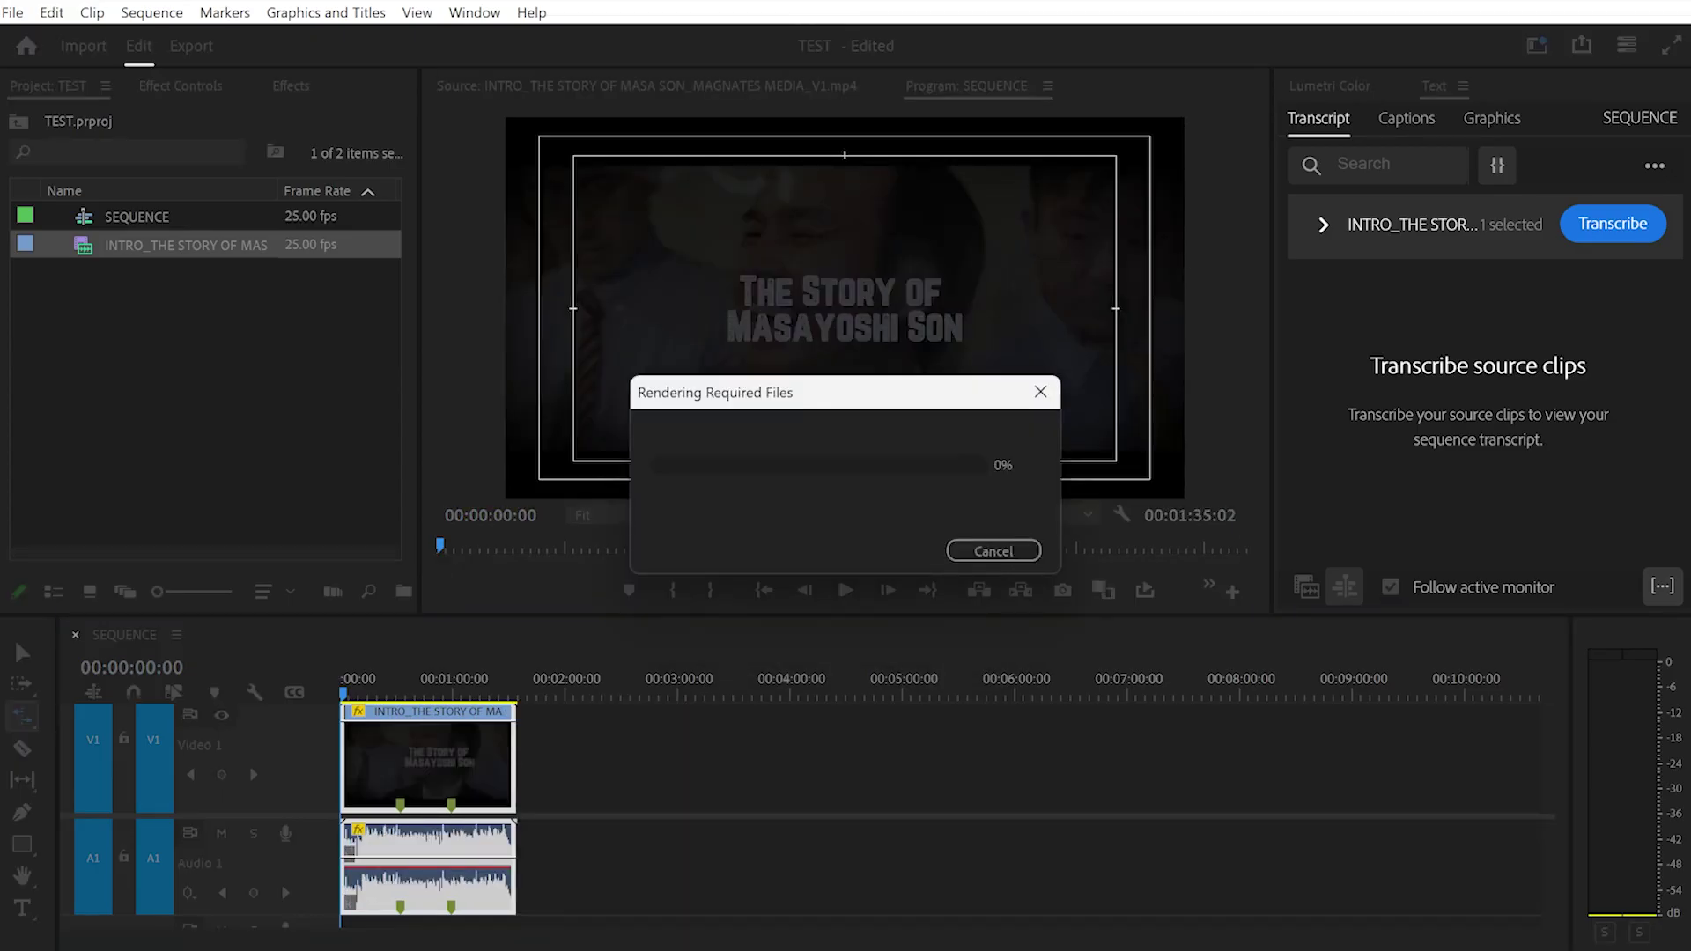
key(ctrl+z)
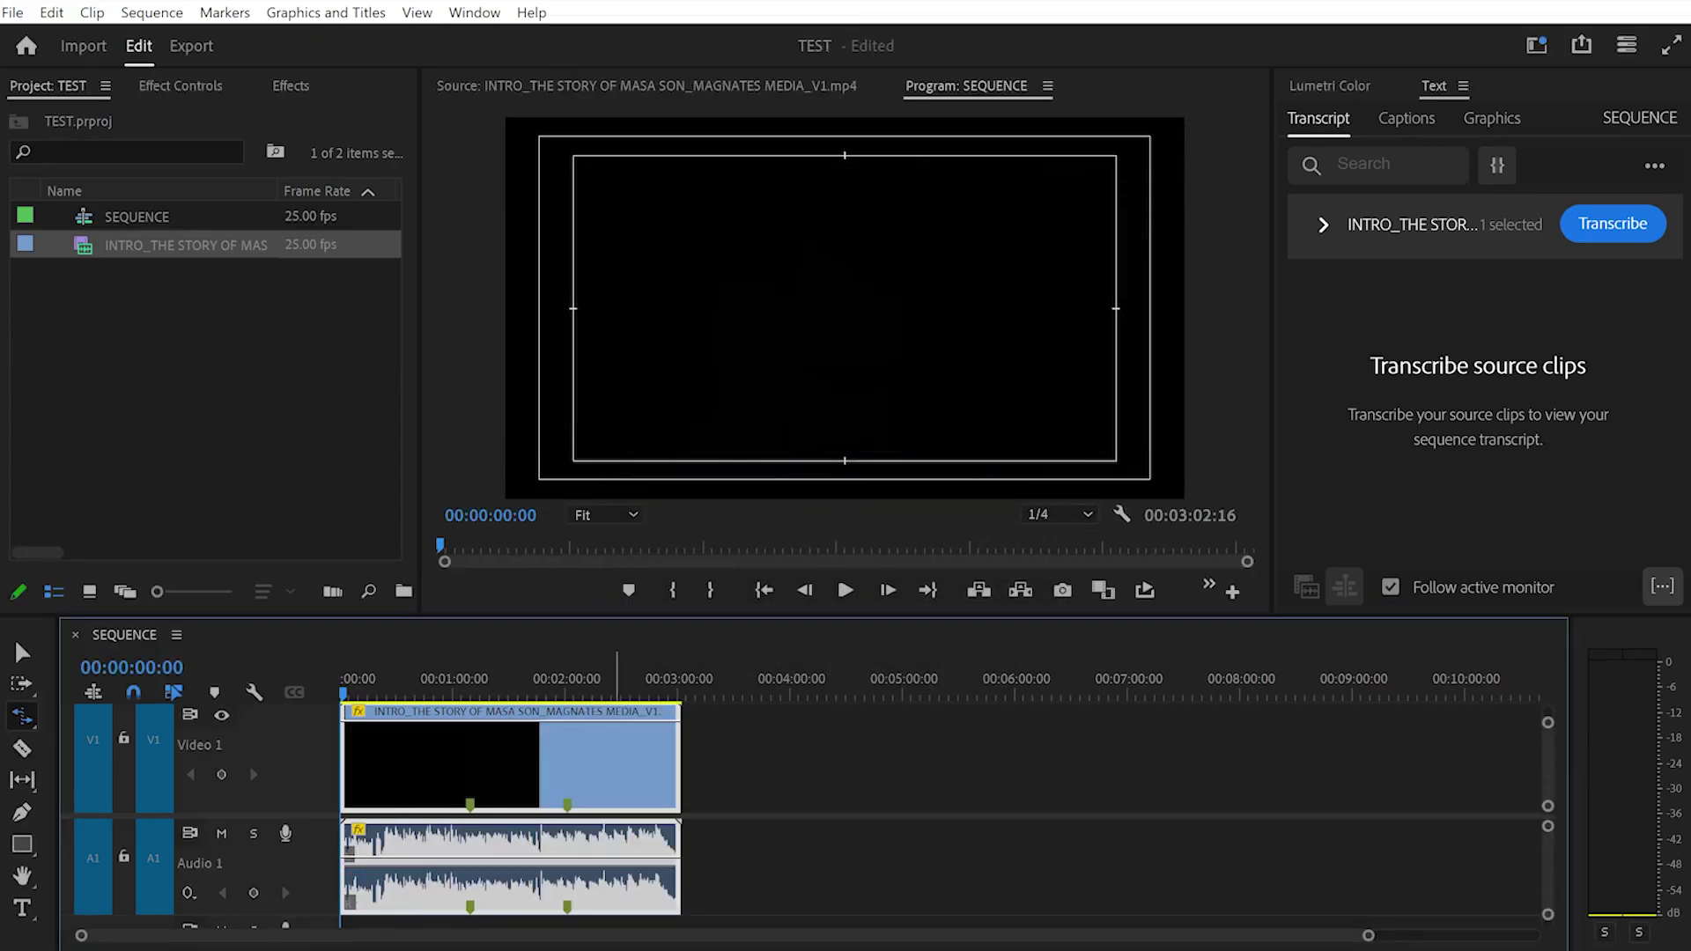
Set the clip's speed to 100% in its Speed/Duration settings without reversing it.
key(v)
key(b)
key(ctrl+r)
text(10)
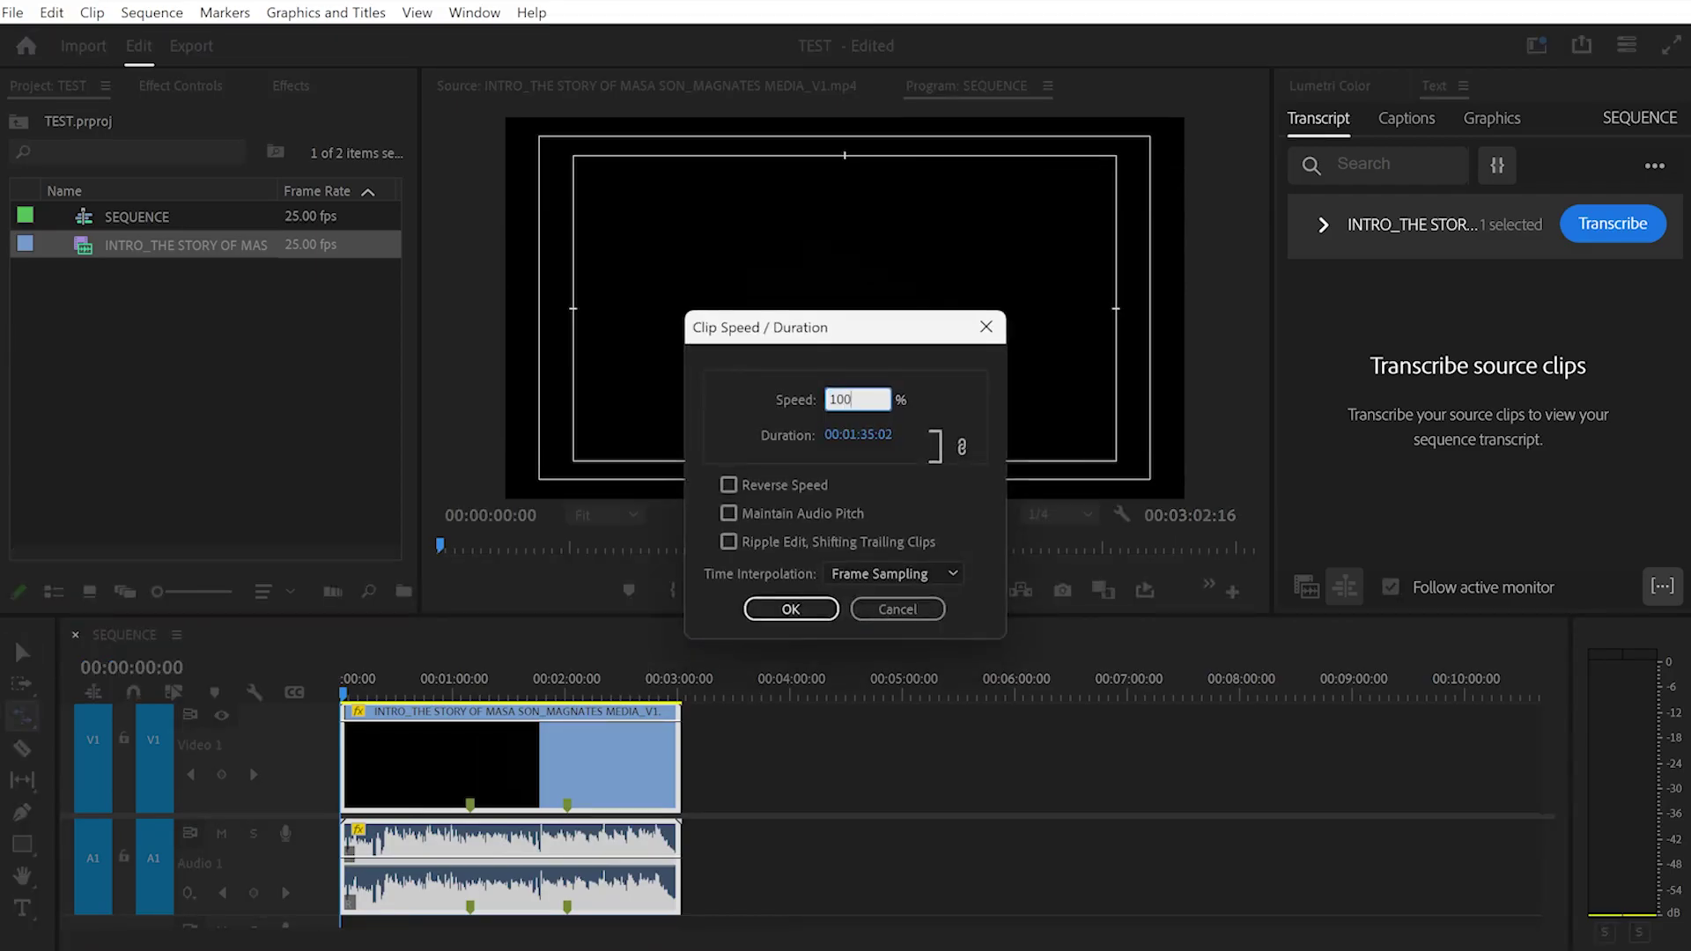
key(Return)
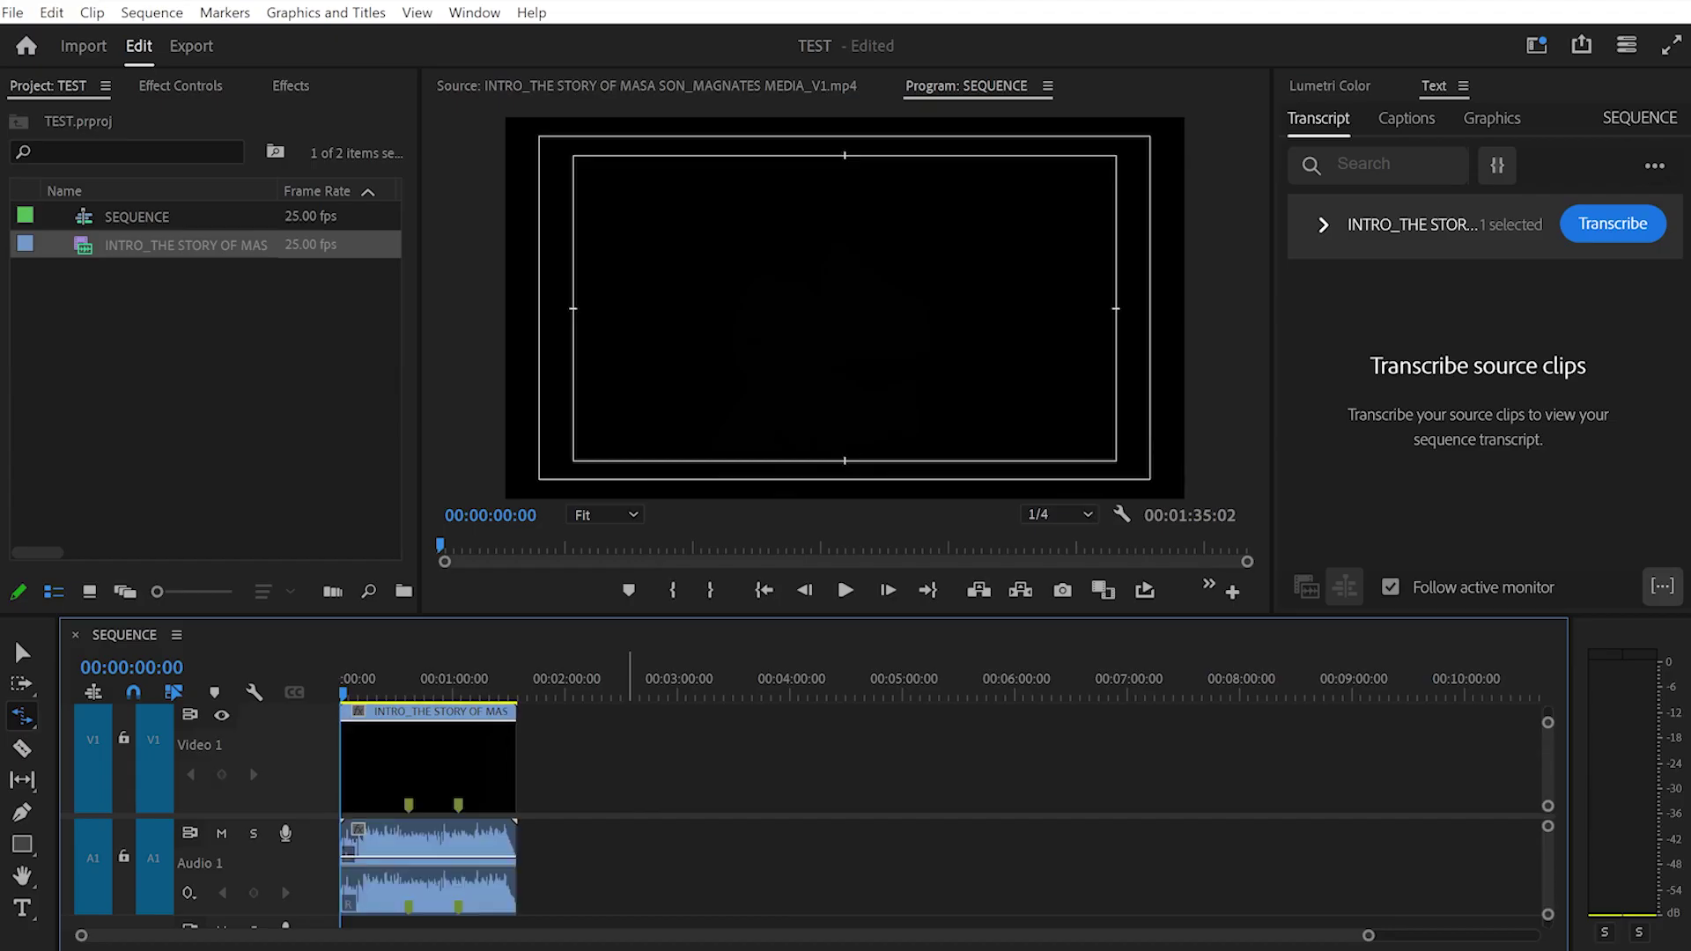
Cut the clip at its first marker with the Razor tool and select each of the two pieces in turn.
click(22, 747)
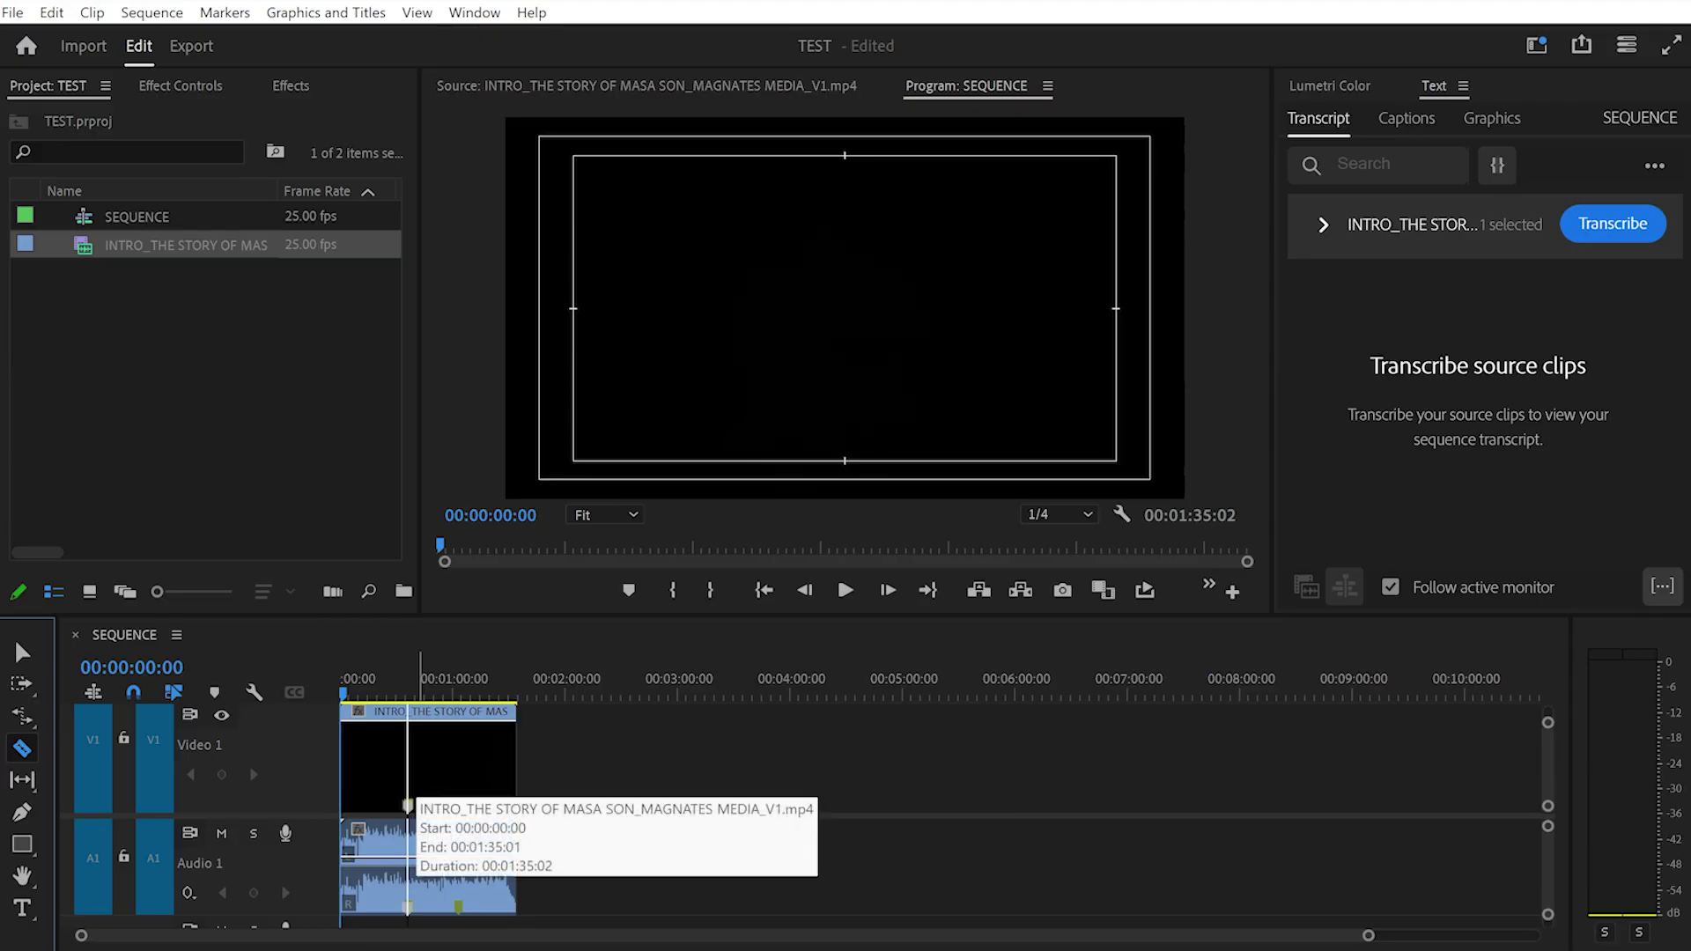
click(419, 779)
key(v)
click(354, 684)
click(444, 784)
click(368, 783)
Move both pieces of the cut clip later on the timeline, and undo back to the single uncut clip.
drag(448, 786, 589, 786)
drag(374, 775, 413, 775)
key(ctrl+z)
key(ctrl+z)
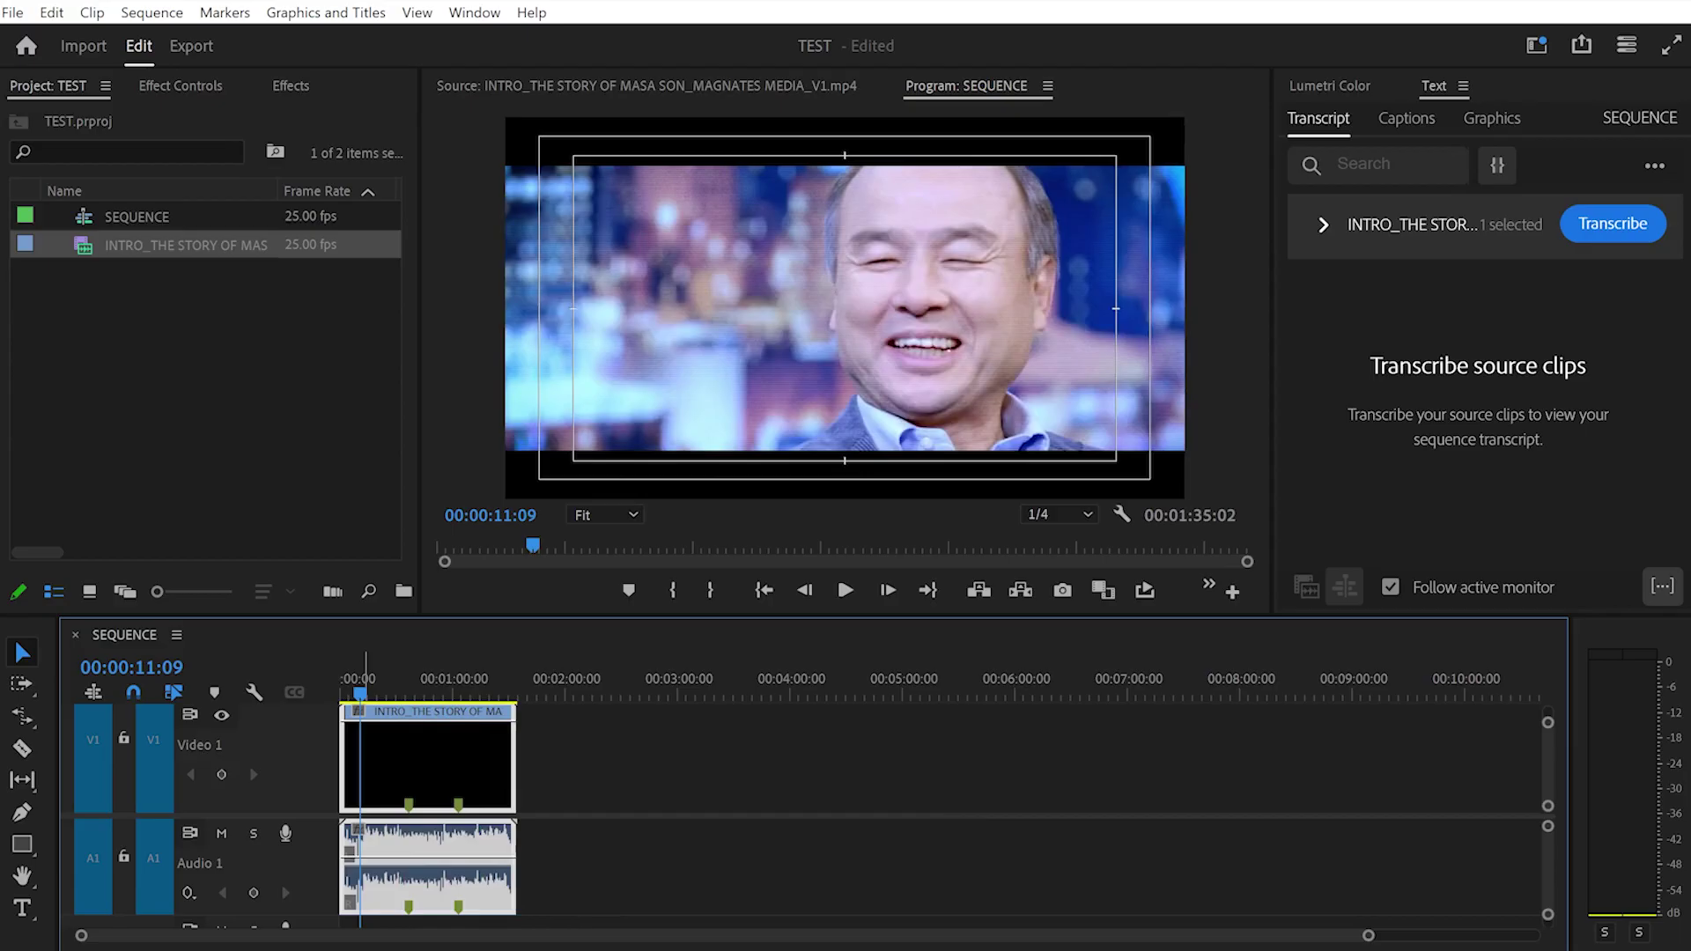
Place the playhead at 00:00:38:20 and add an edit to the clip there.
key(equal)
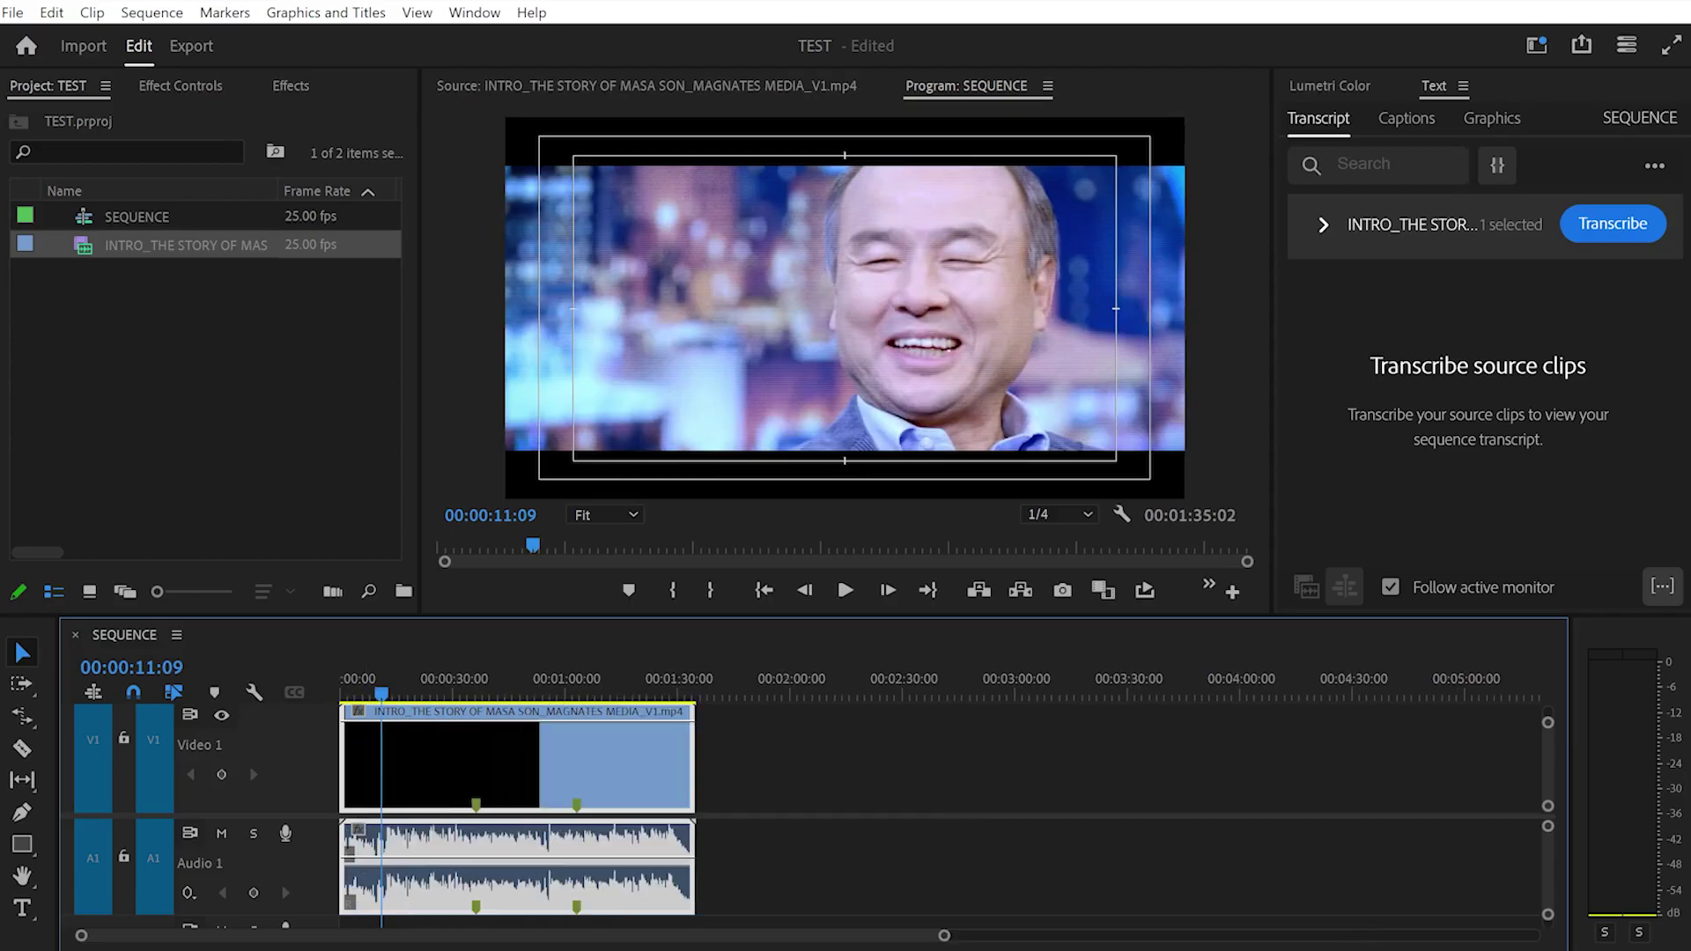
click(785, 767)
click(484, 684)
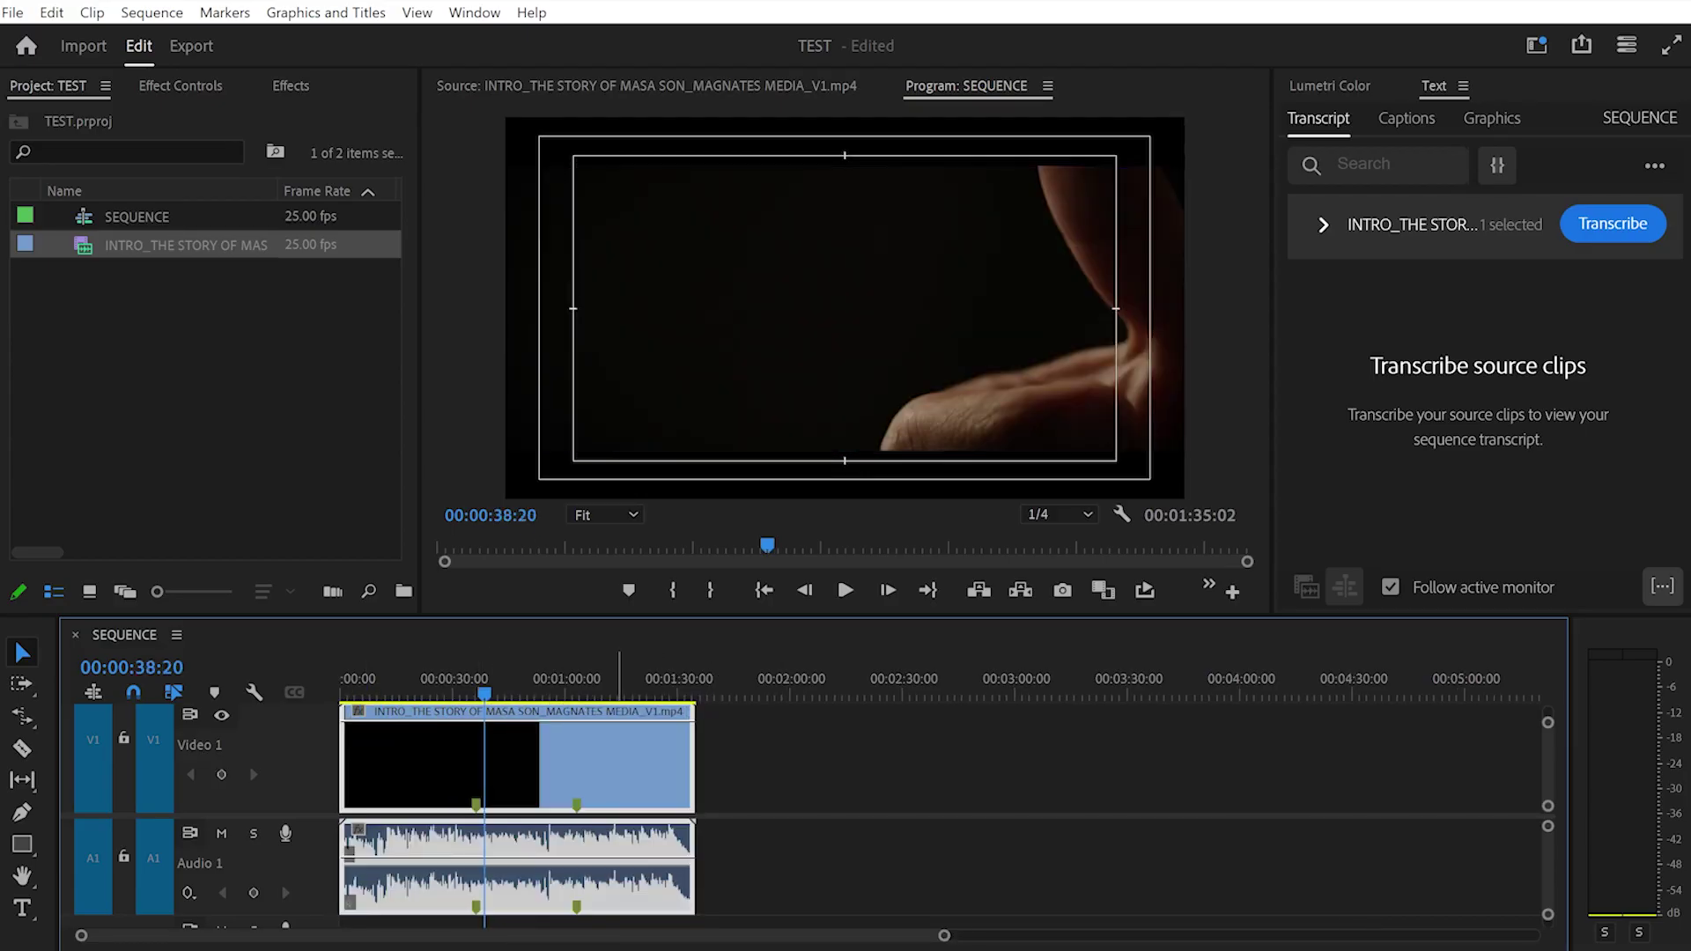
key(c)
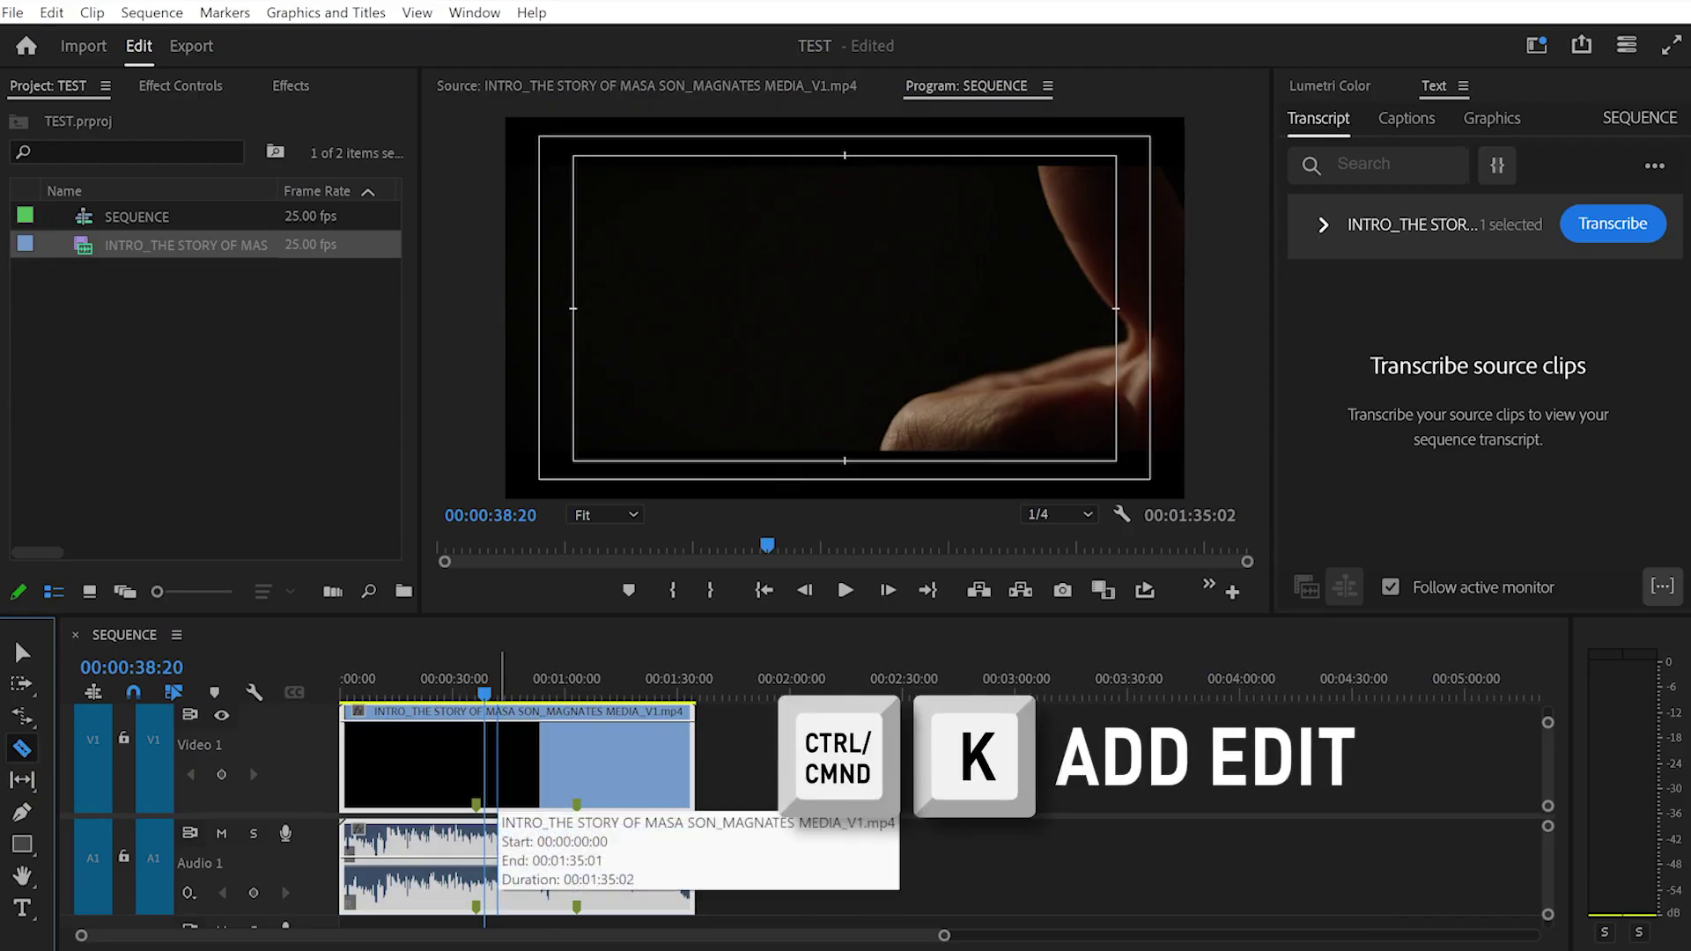
key(v)
click(846, 772)
click(572, 764)
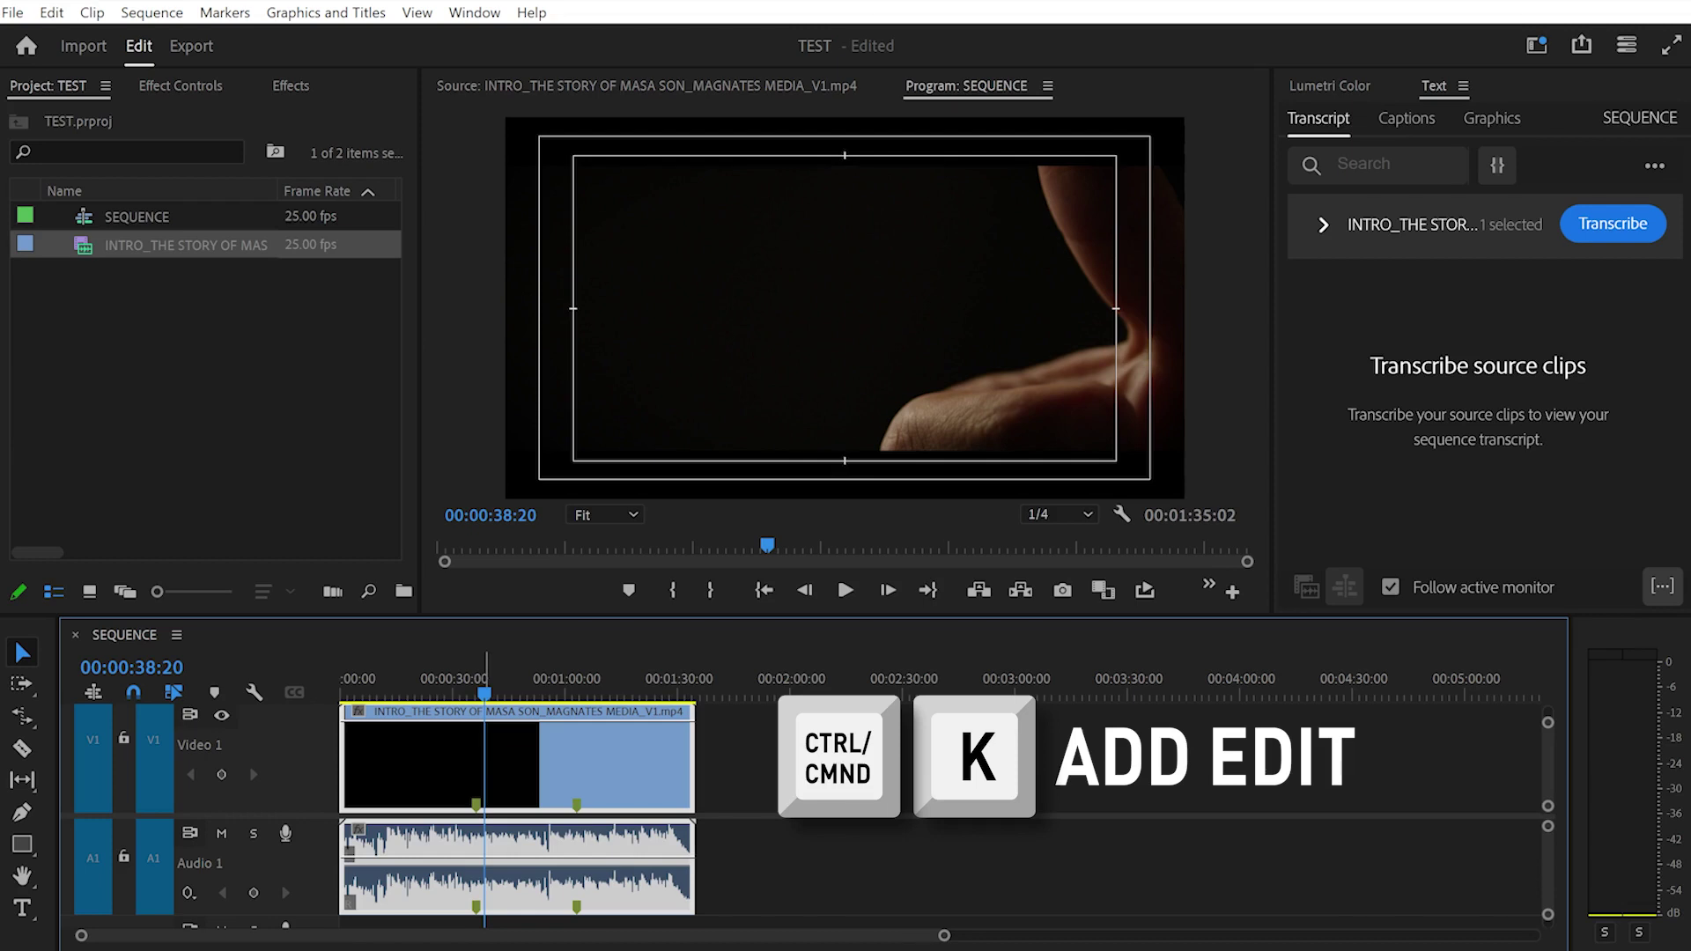
key(ctrl+k)
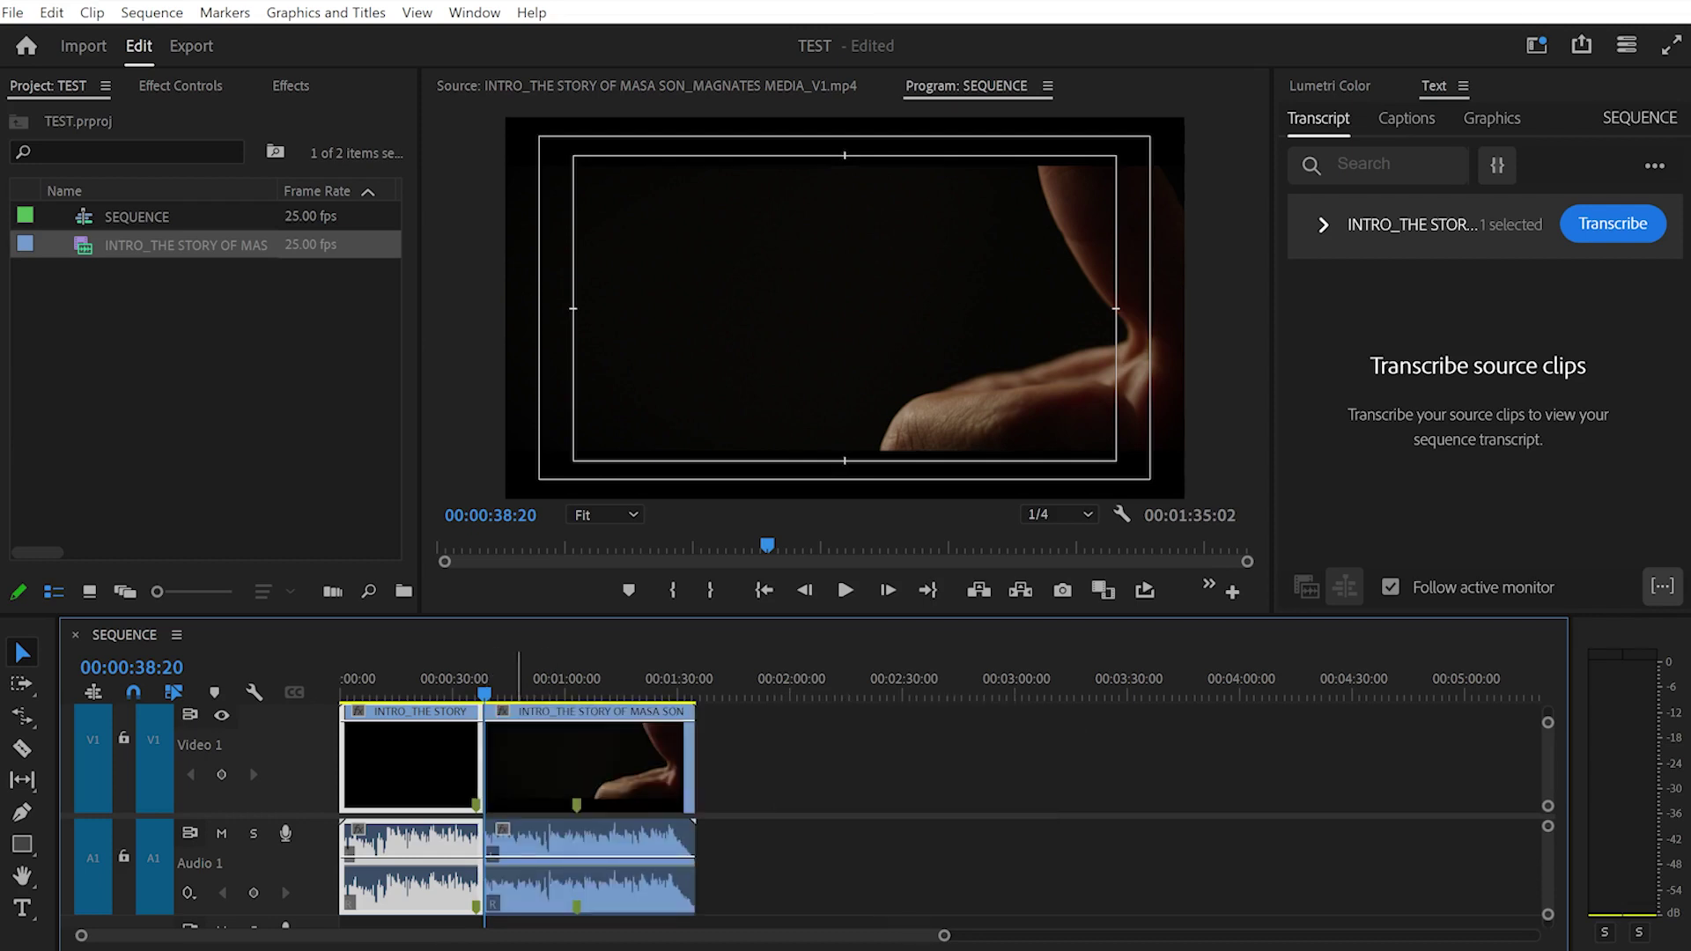
Add two more edits to the clip, at 00:00:52:02 and 00:01:12:22.
click(536, 687)
key(ctrl+k)
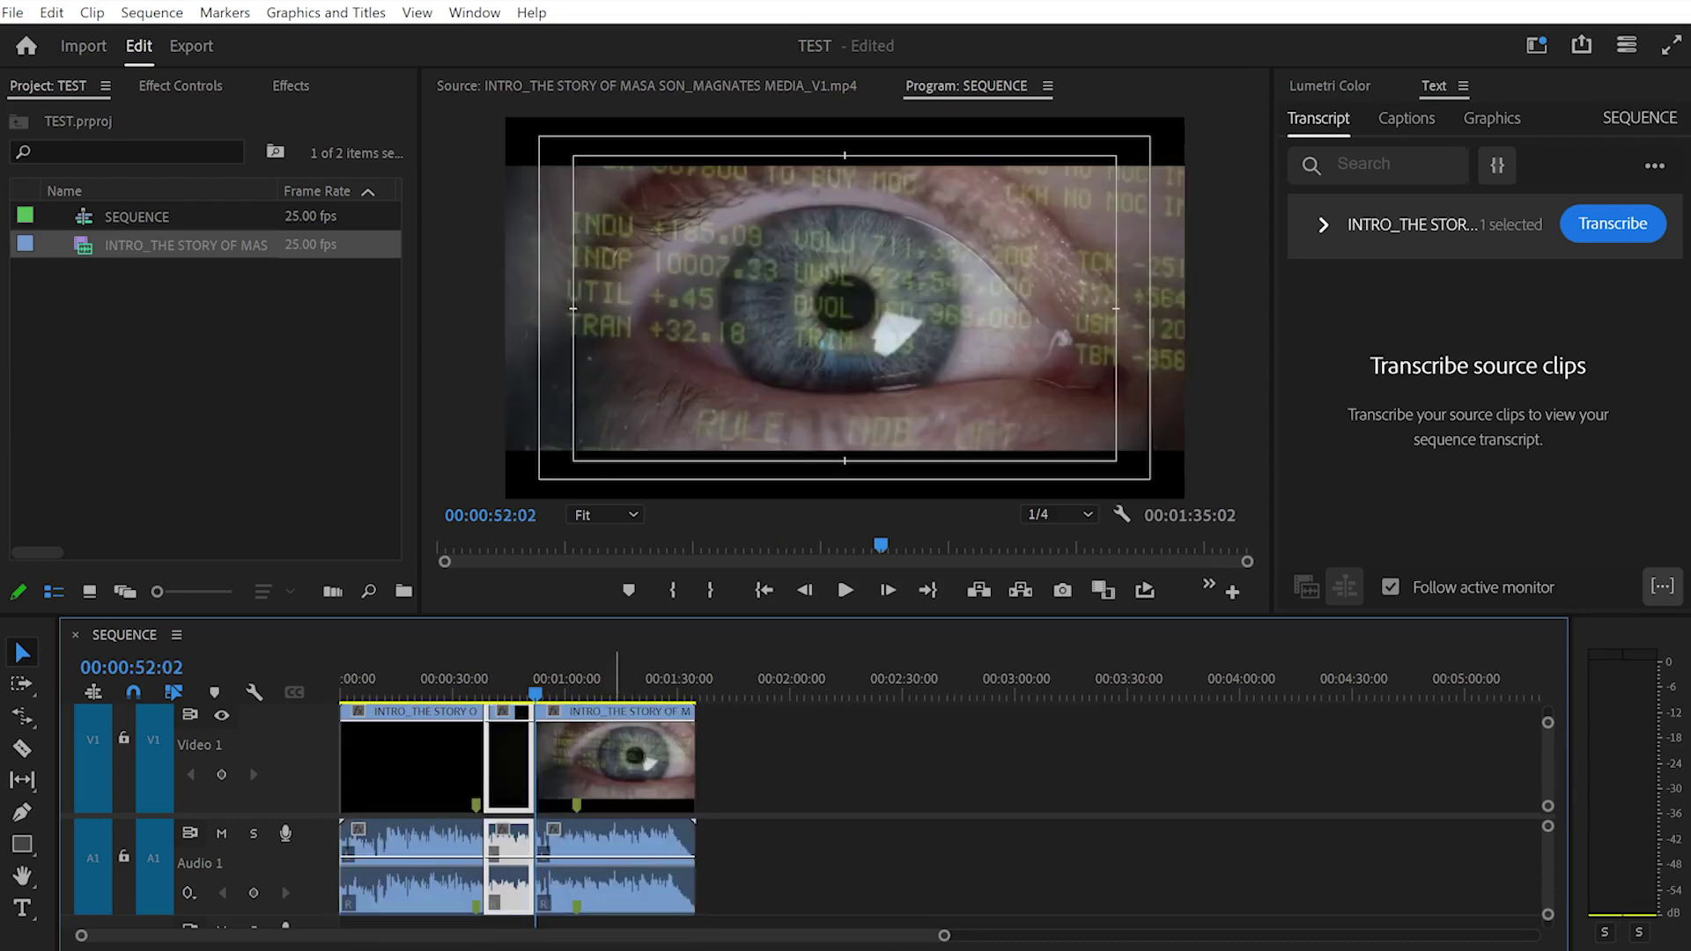
click(612, 687)
key(ctrl+k)
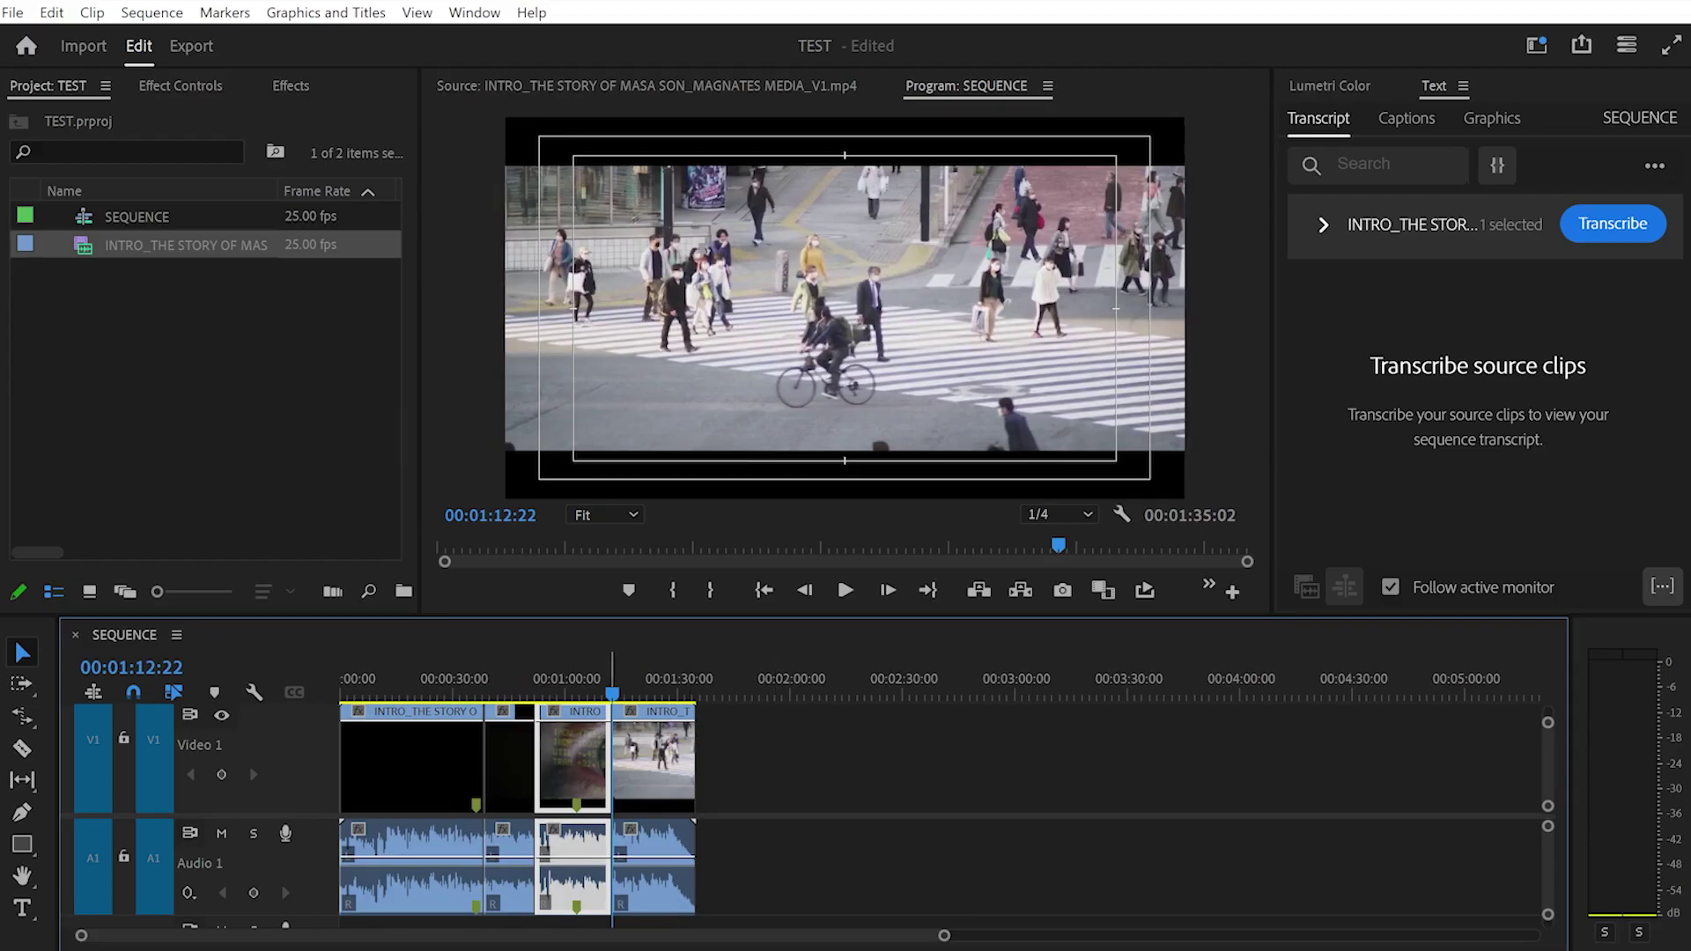
Delete the three edit points one after another to join the pieces back into a single clip.
click(610, 766)
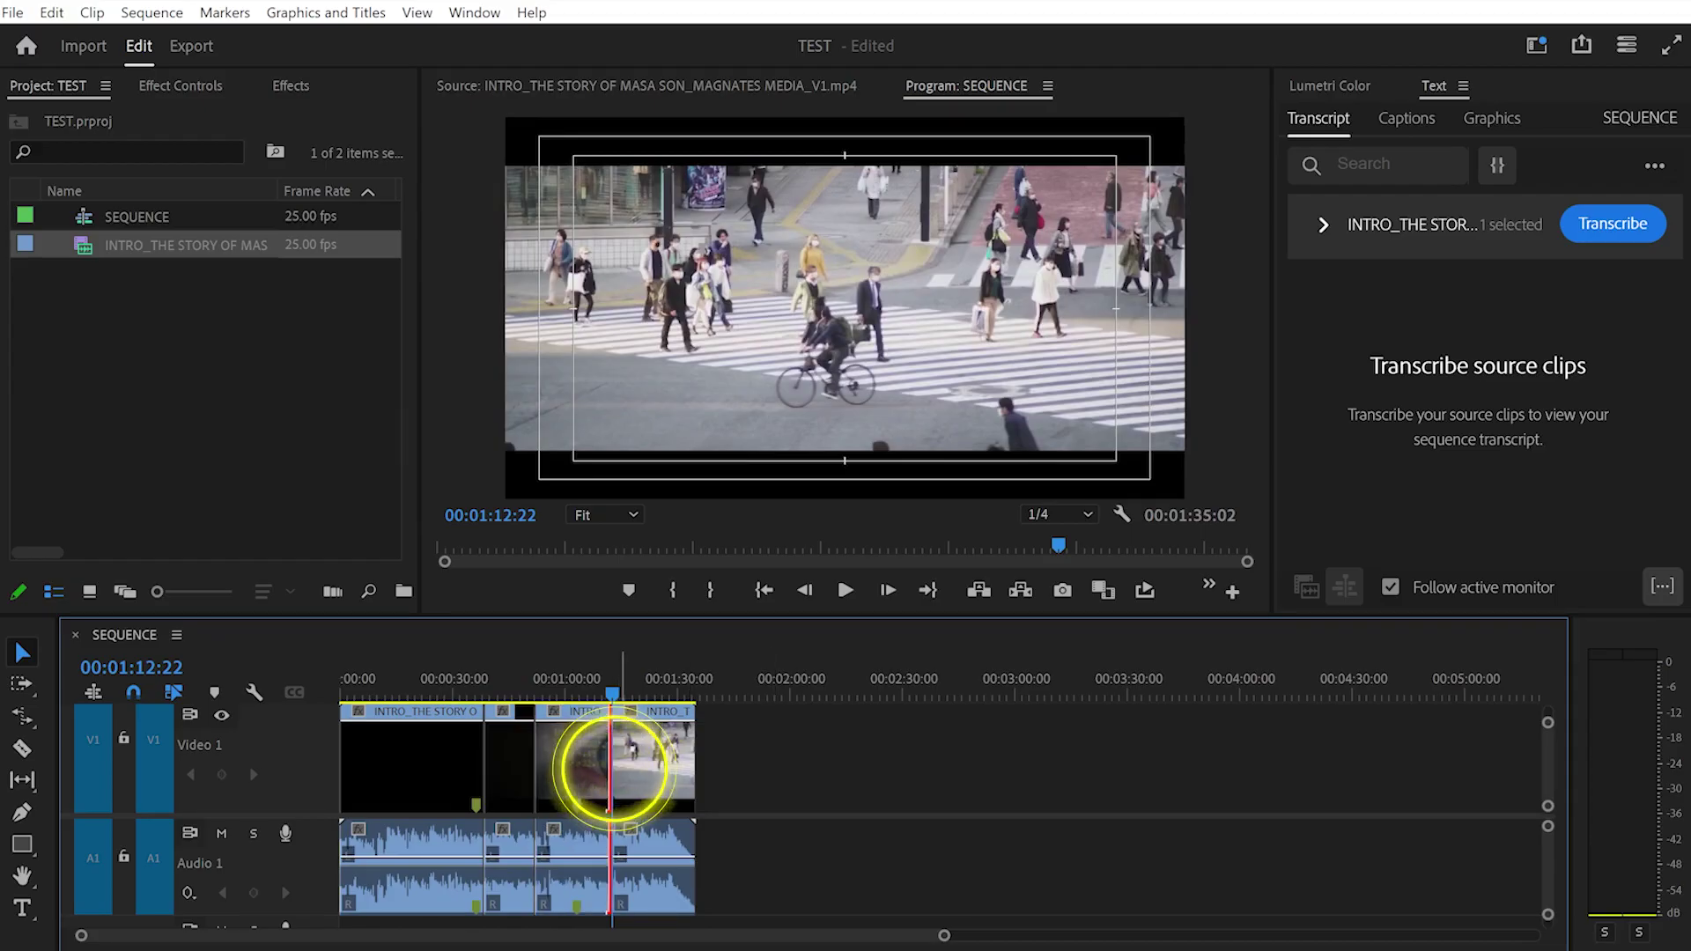
key(Delete)
click(533, 768)
key(Delete)
click(474, 769)
click(483, 770)
key(Delete)
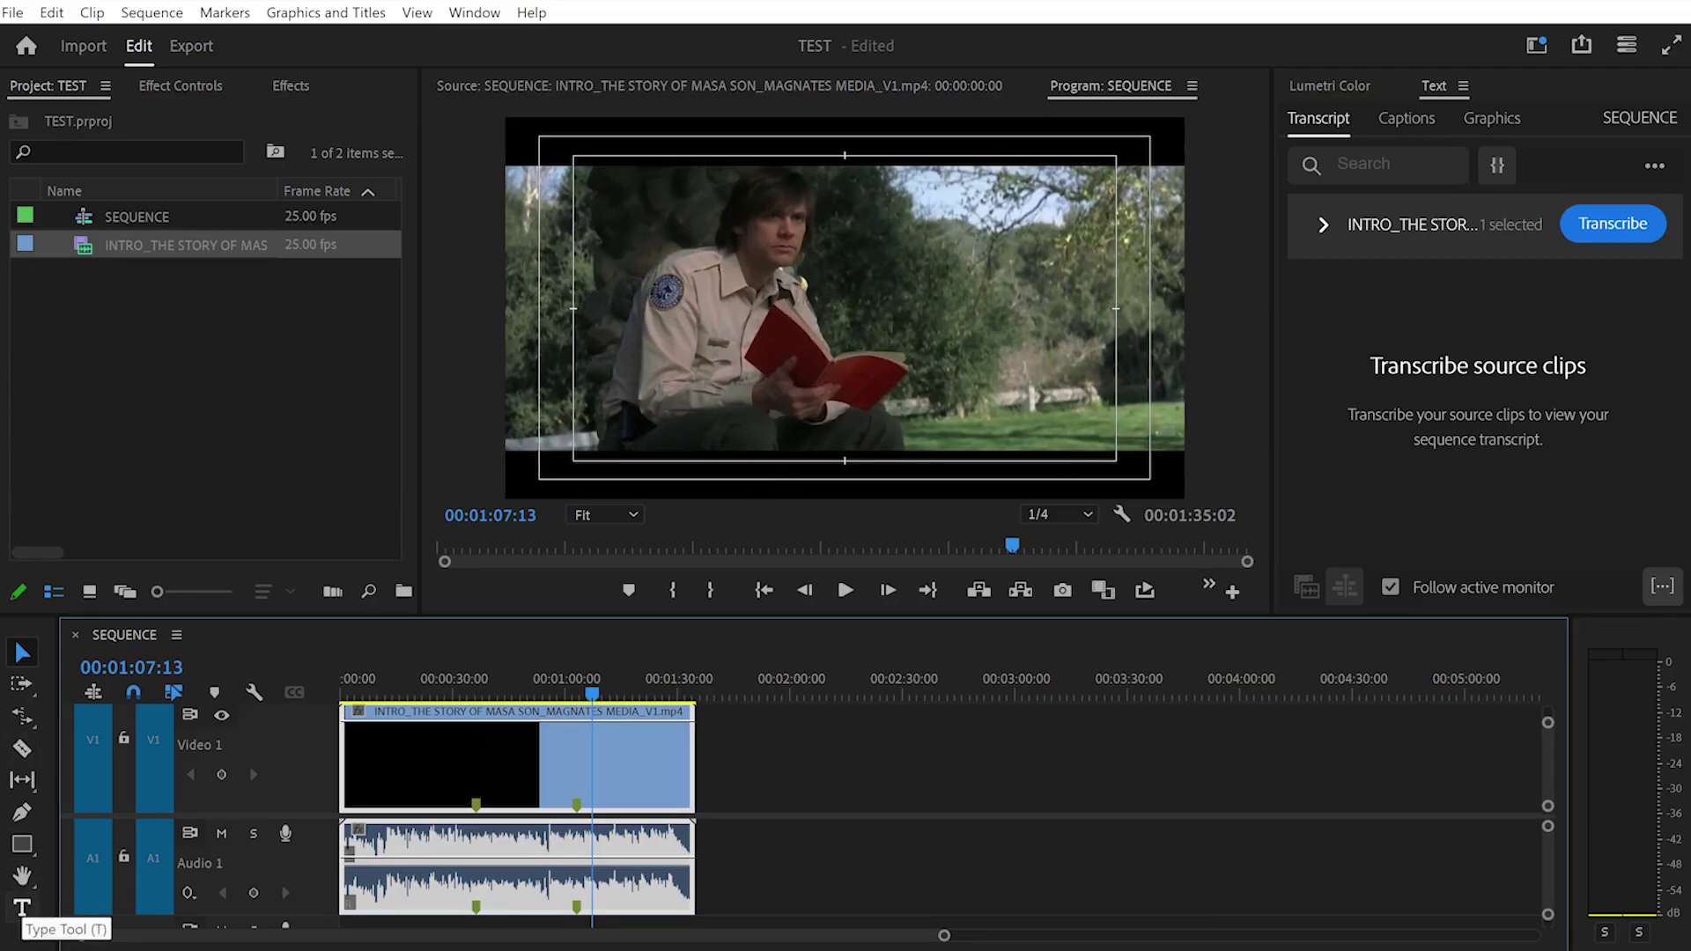
Add the text HDHDHDJHDJDHD over the picture in the Program monitor with the Type tool, and erase it again.
click(22, 907)
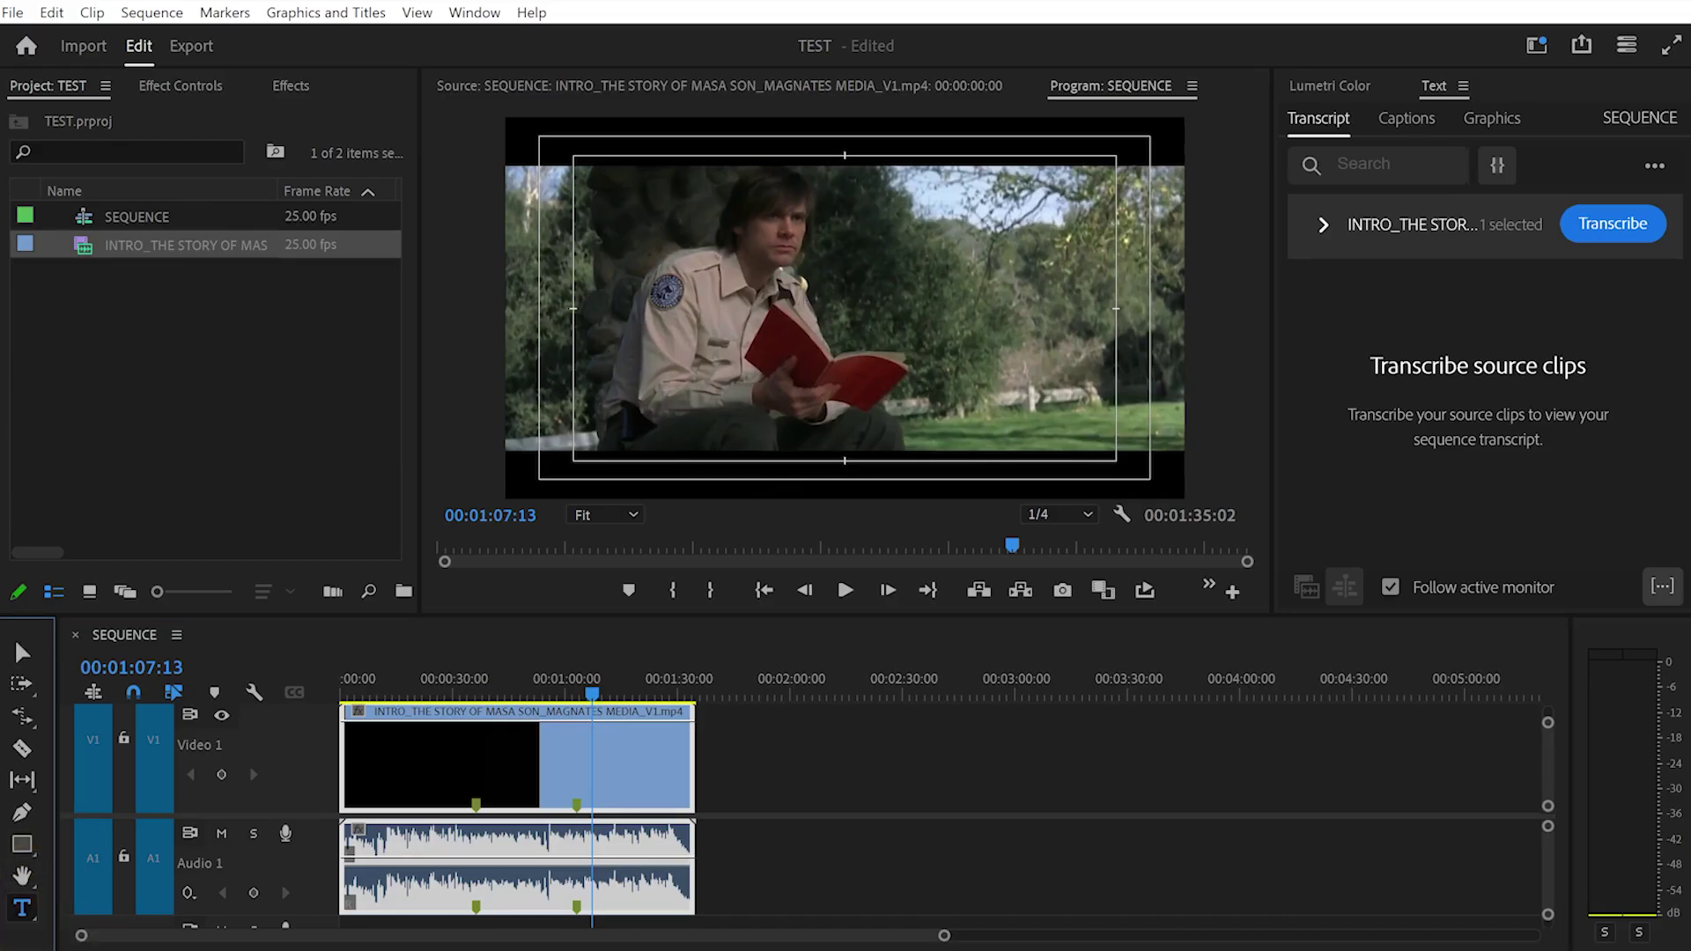
click(753, 293)
text(HDHDHDJHDJDHD)
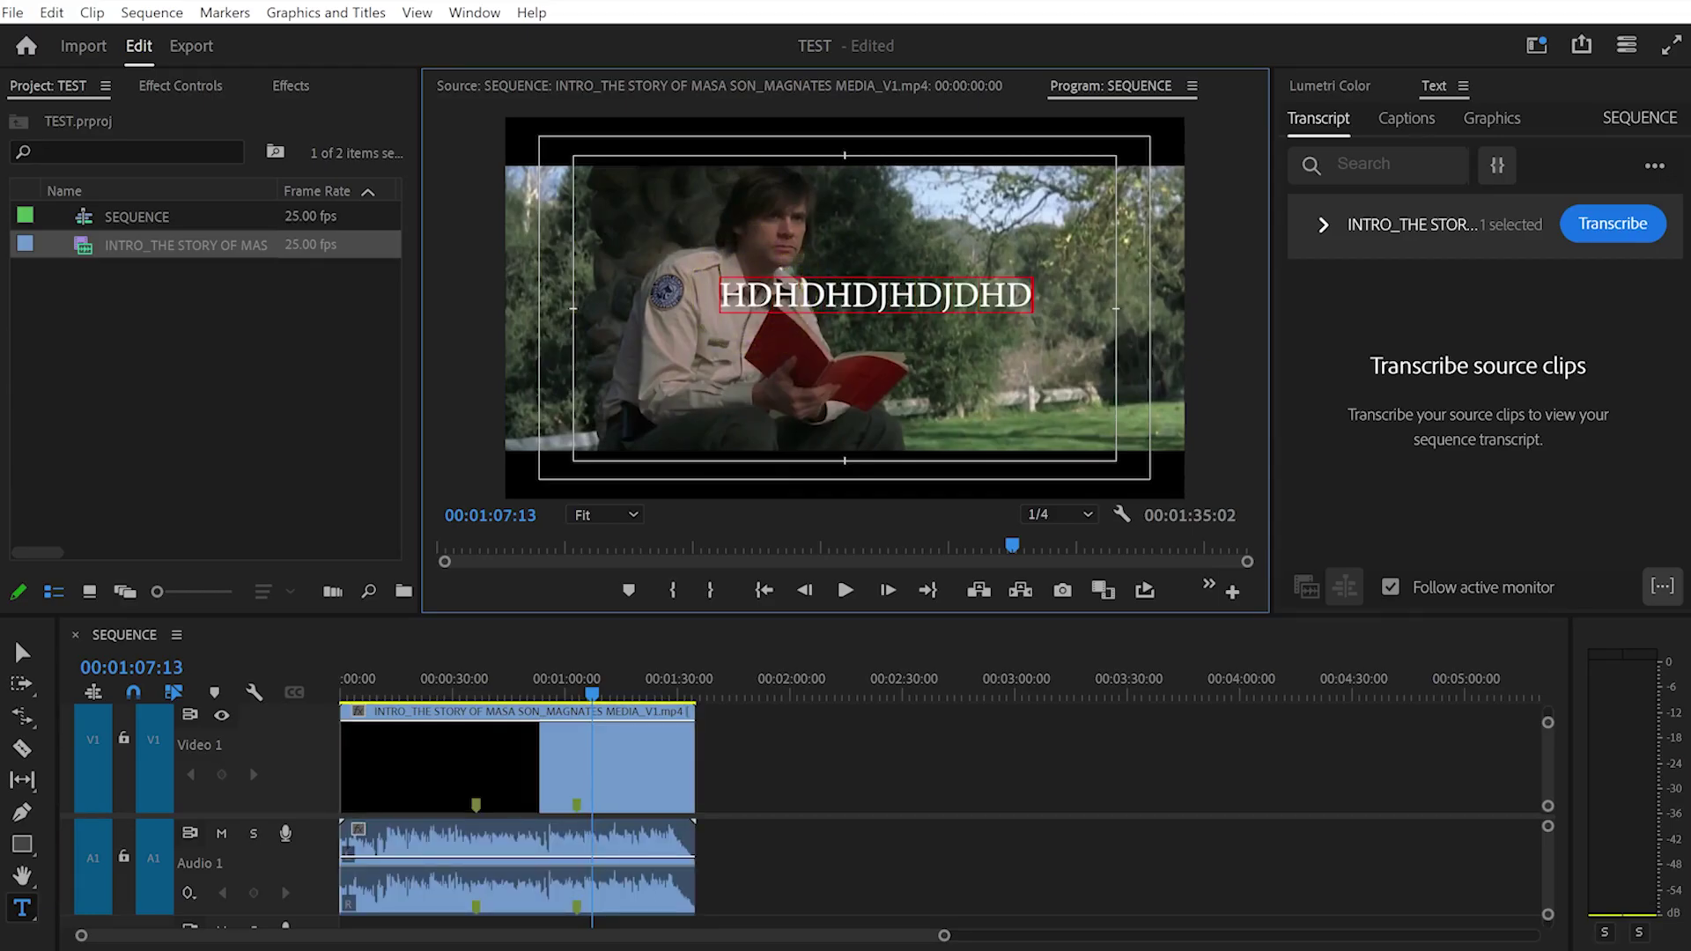
key(BackSpace)
key(BackSpace)
key(BackSpace)
key(BackSpace)
key(BackSpace)
key(BackSpace)
key(BackSpace)
key(BackSpace)
key(BackSpace)
key(BackSpace)
key(BackSpace)
key(BackSpace)
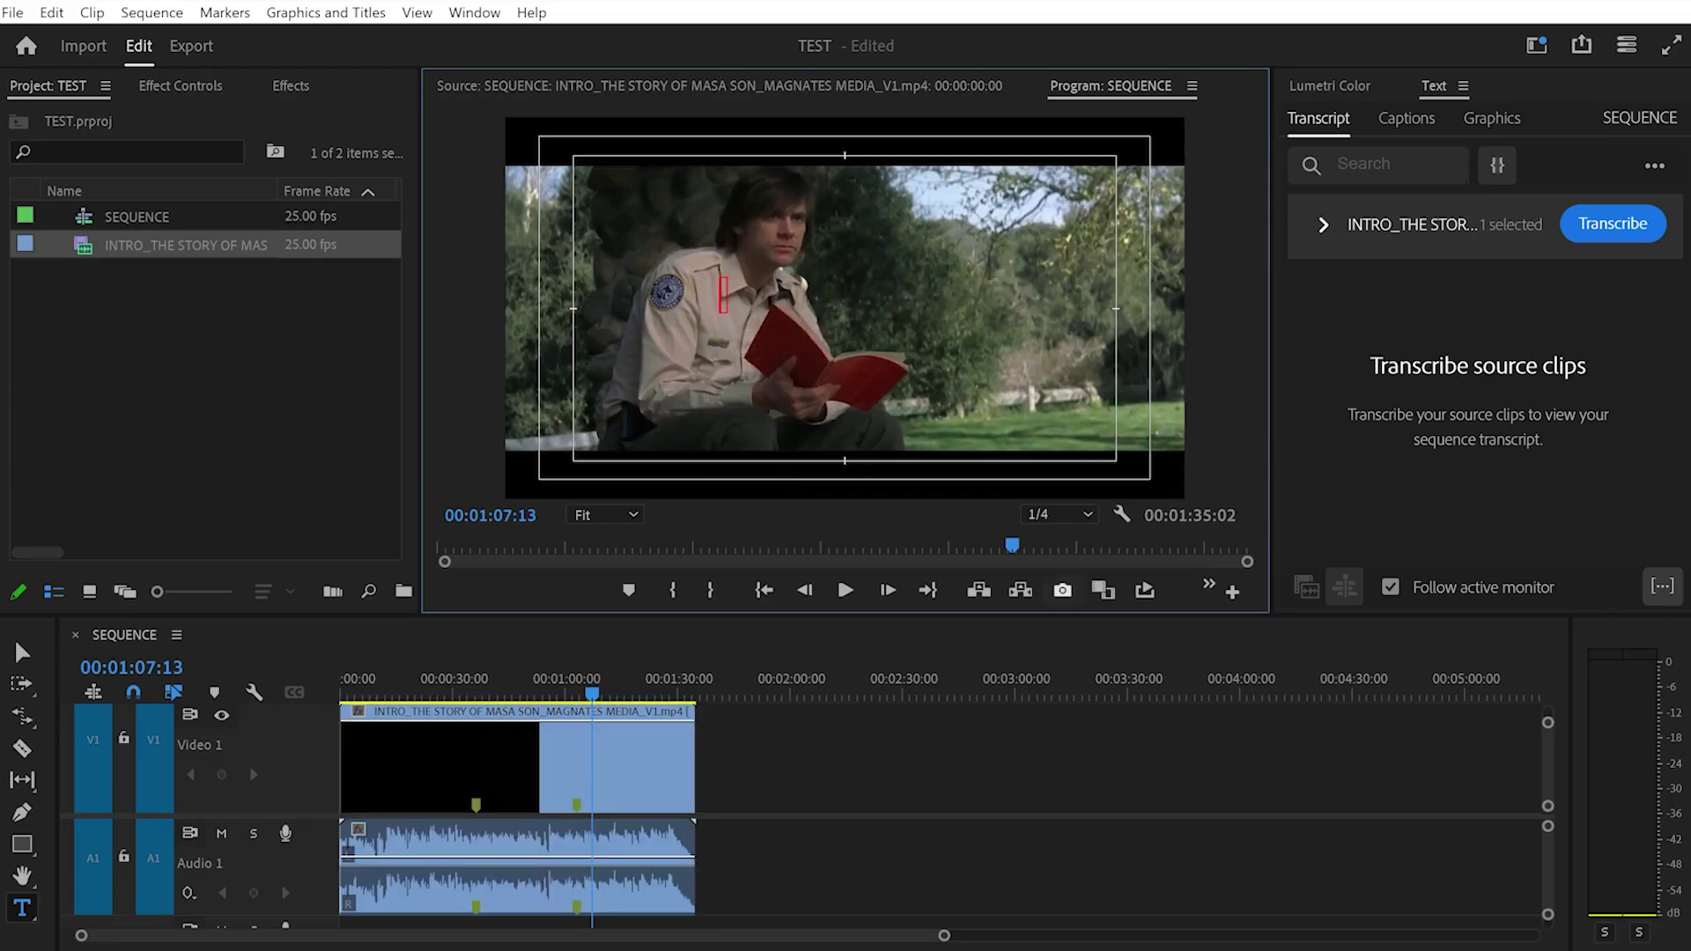
click(22, 652)
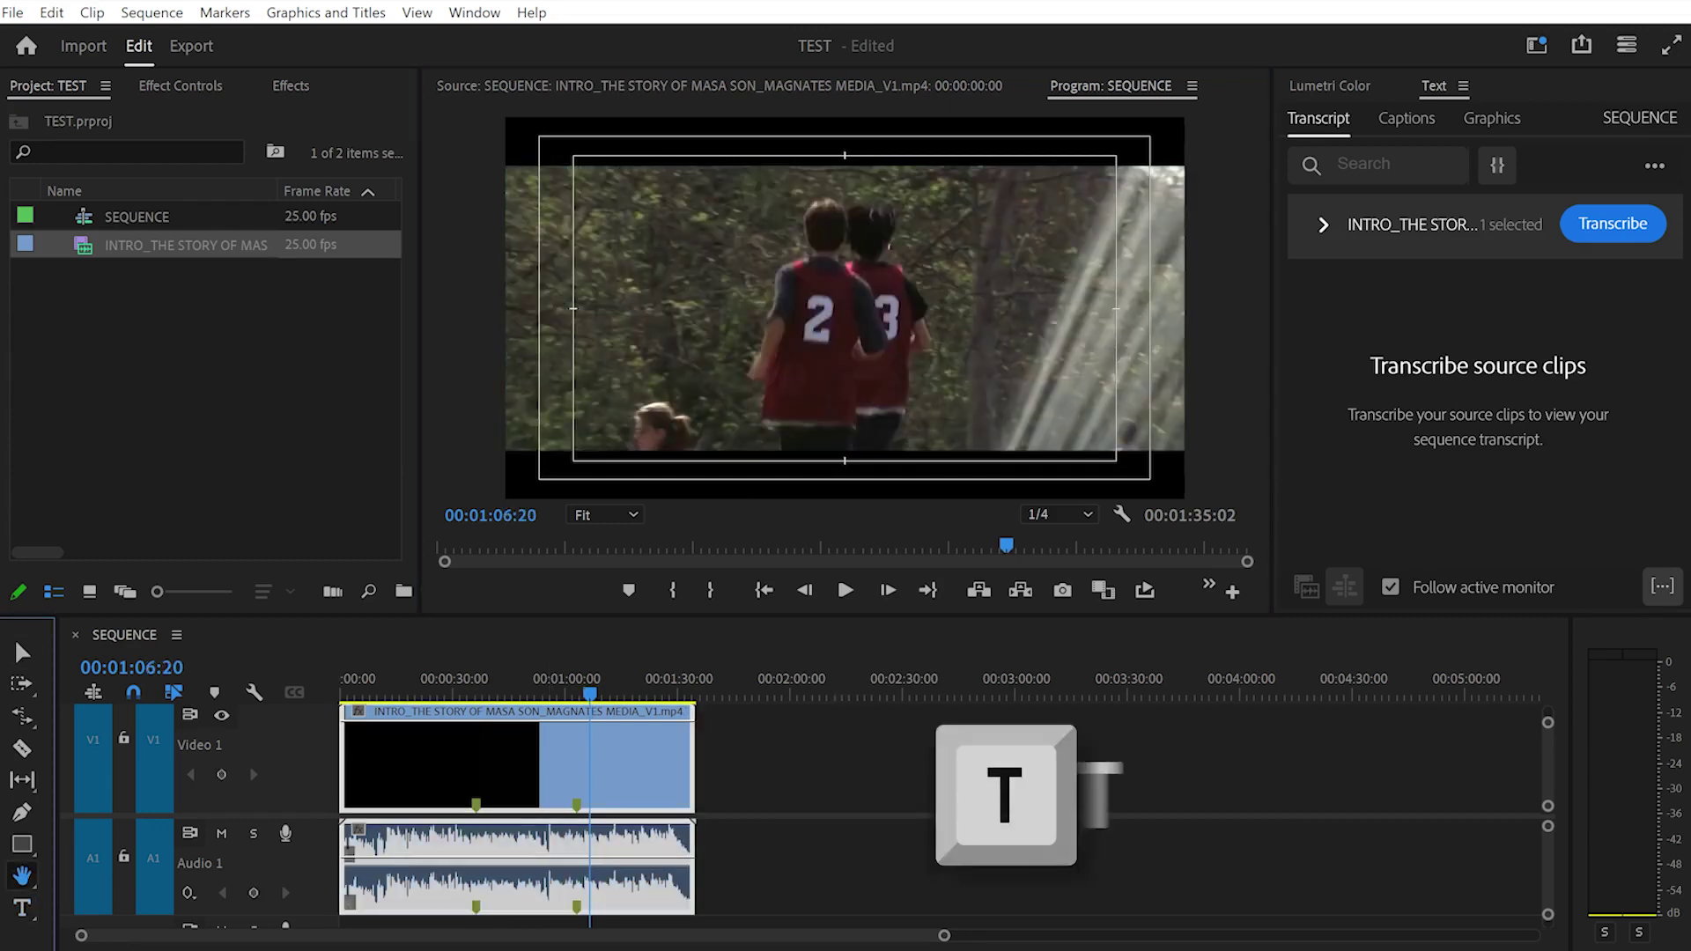
Add the text GHFHD to the frame at 00:01:06:20 with the Type tool, and erase it again.
key(t)
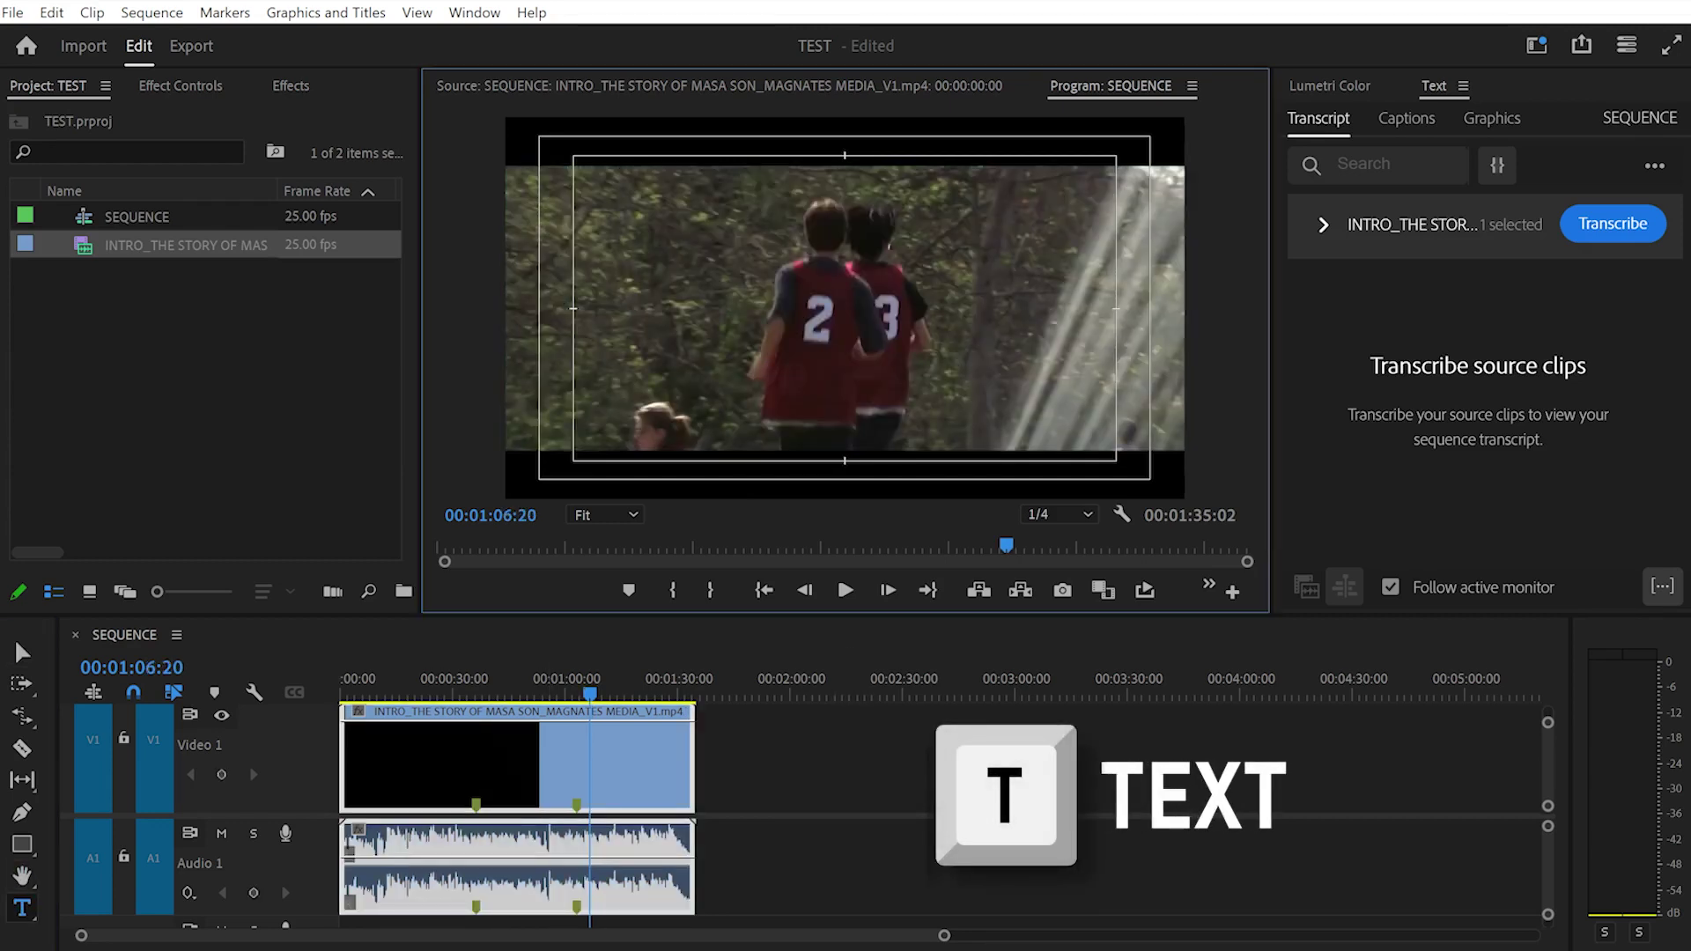
text(GHFHD)
key(BackSpace)
key(BackSpace)
key(BackSpace)
key(BackSpace)
key(BackSpace)
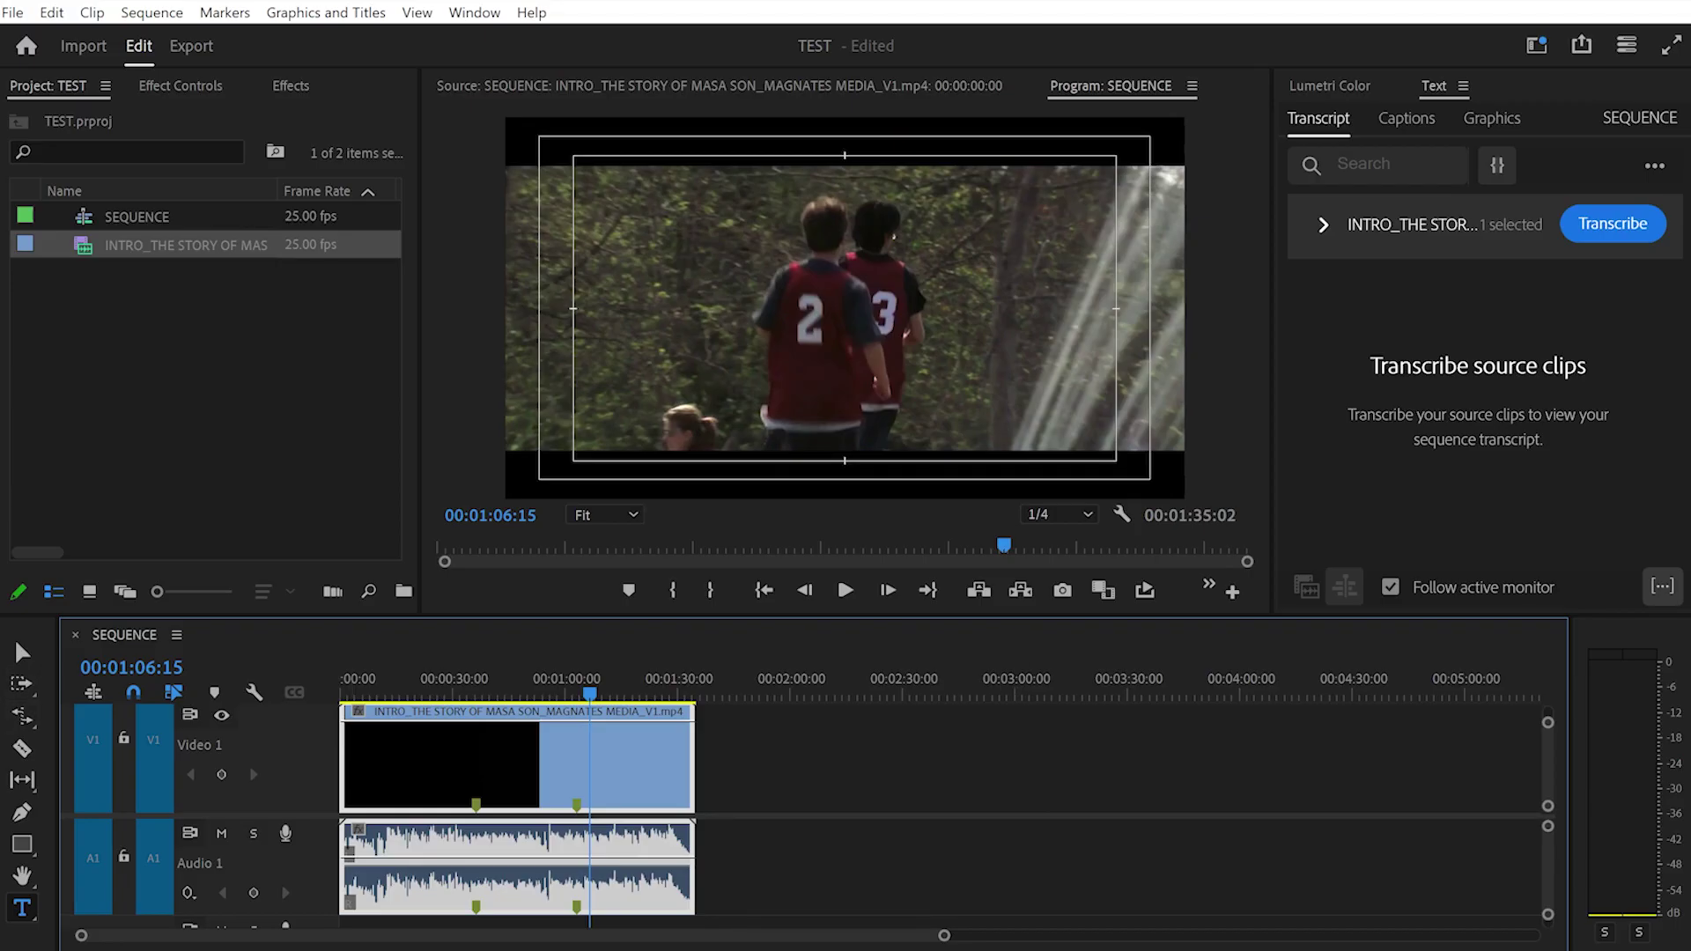
Play the sequence from the first marker at 00:00:36:15 and watch the levels on the audio meters.
click(1622, 787)
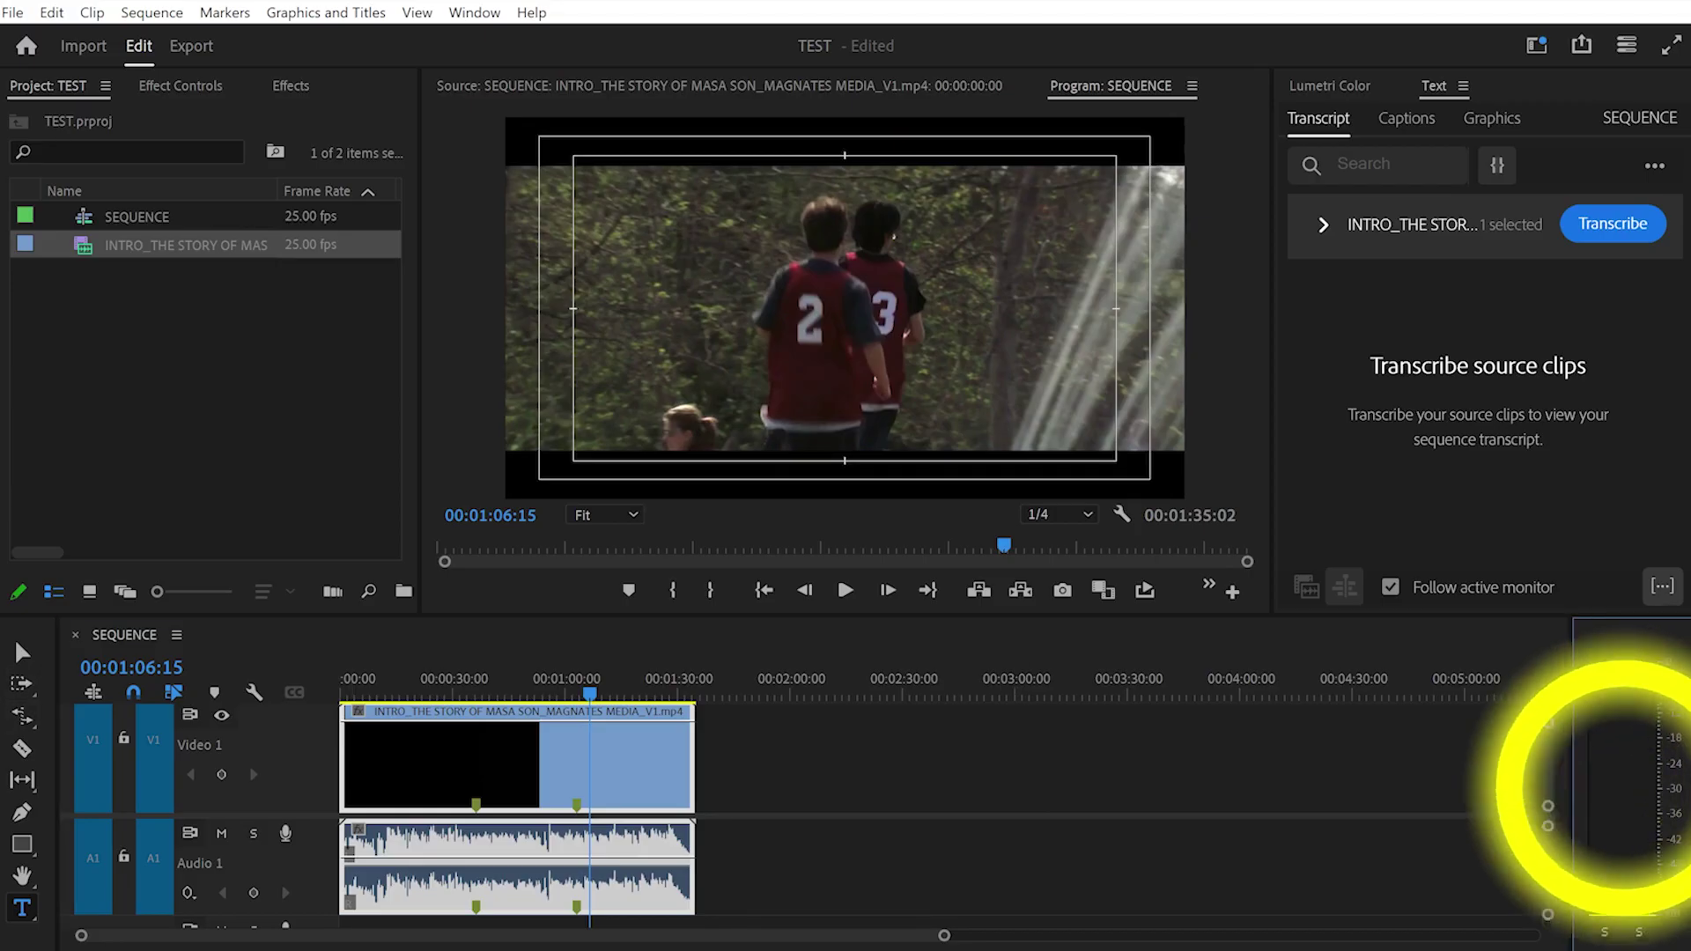
click(476, 694)
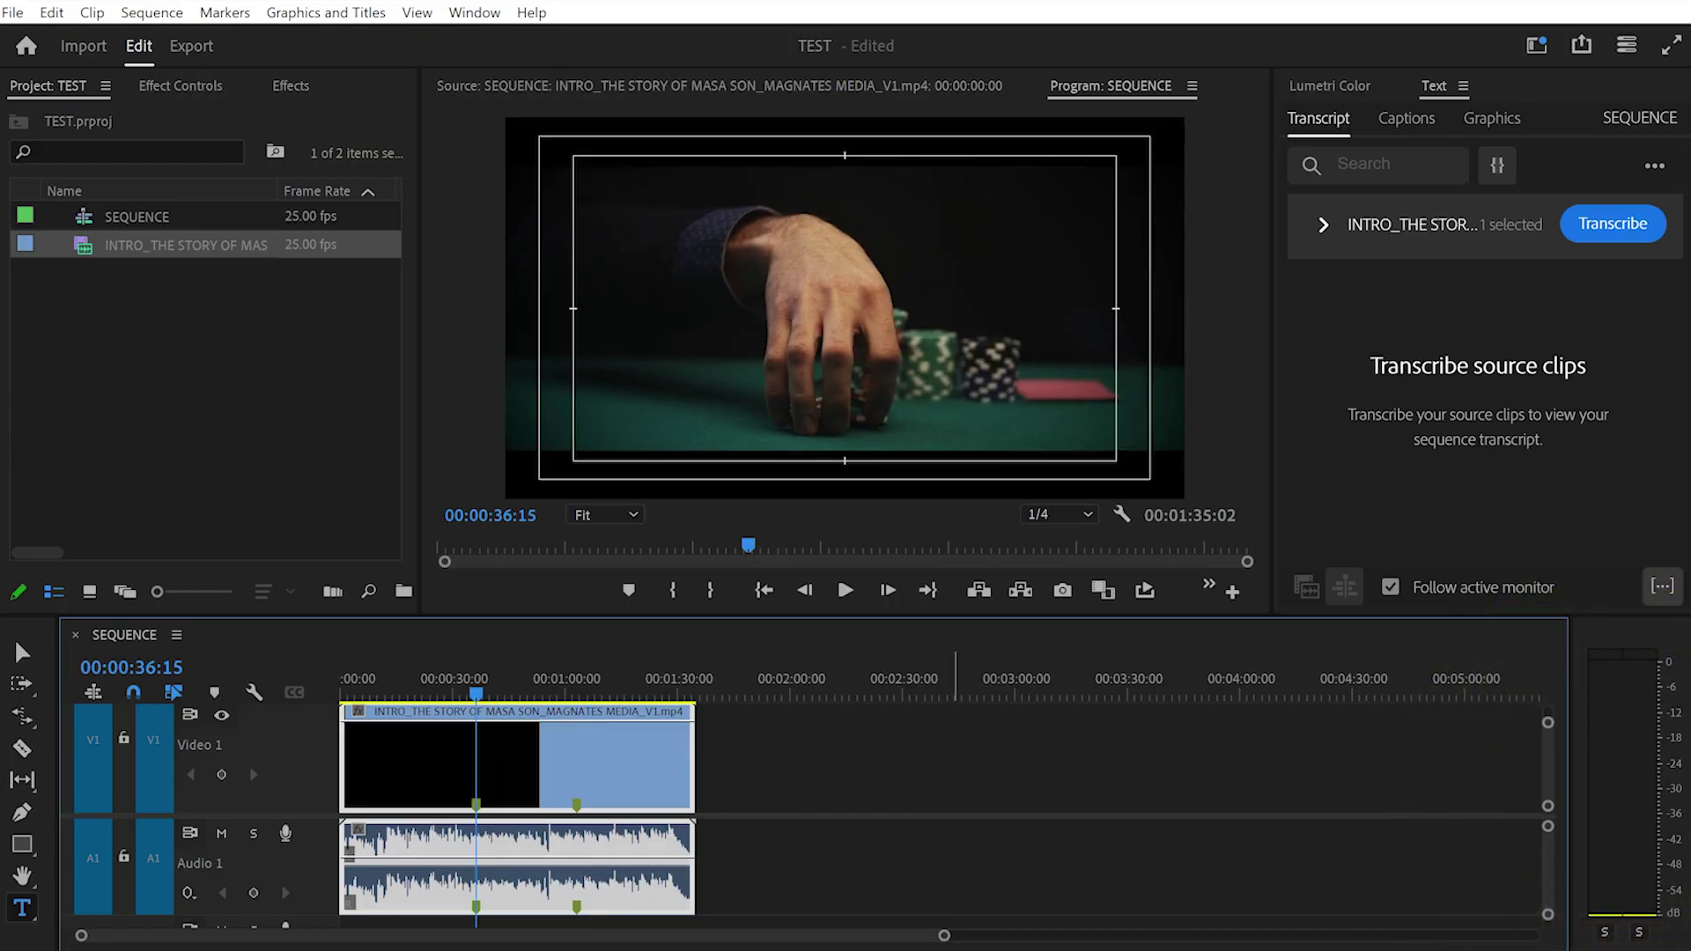
key(space)
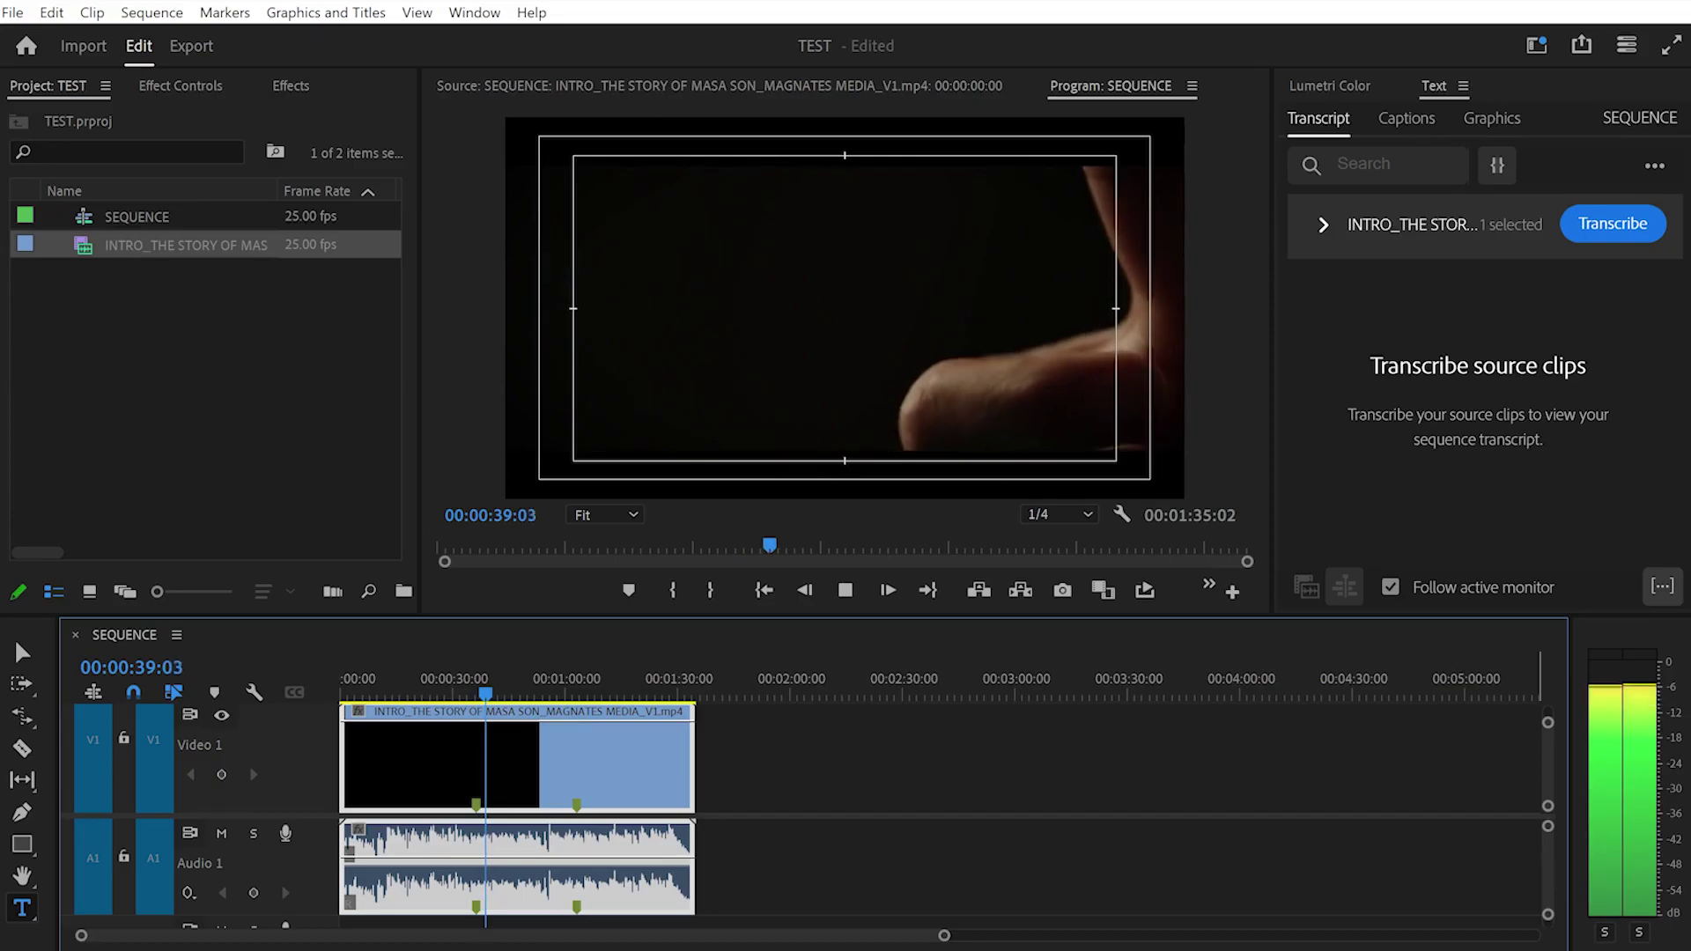
Stop playback at 00:00:41:02 and bring up the Motion settings of the timeline clip in Effect Controls.
key(space)
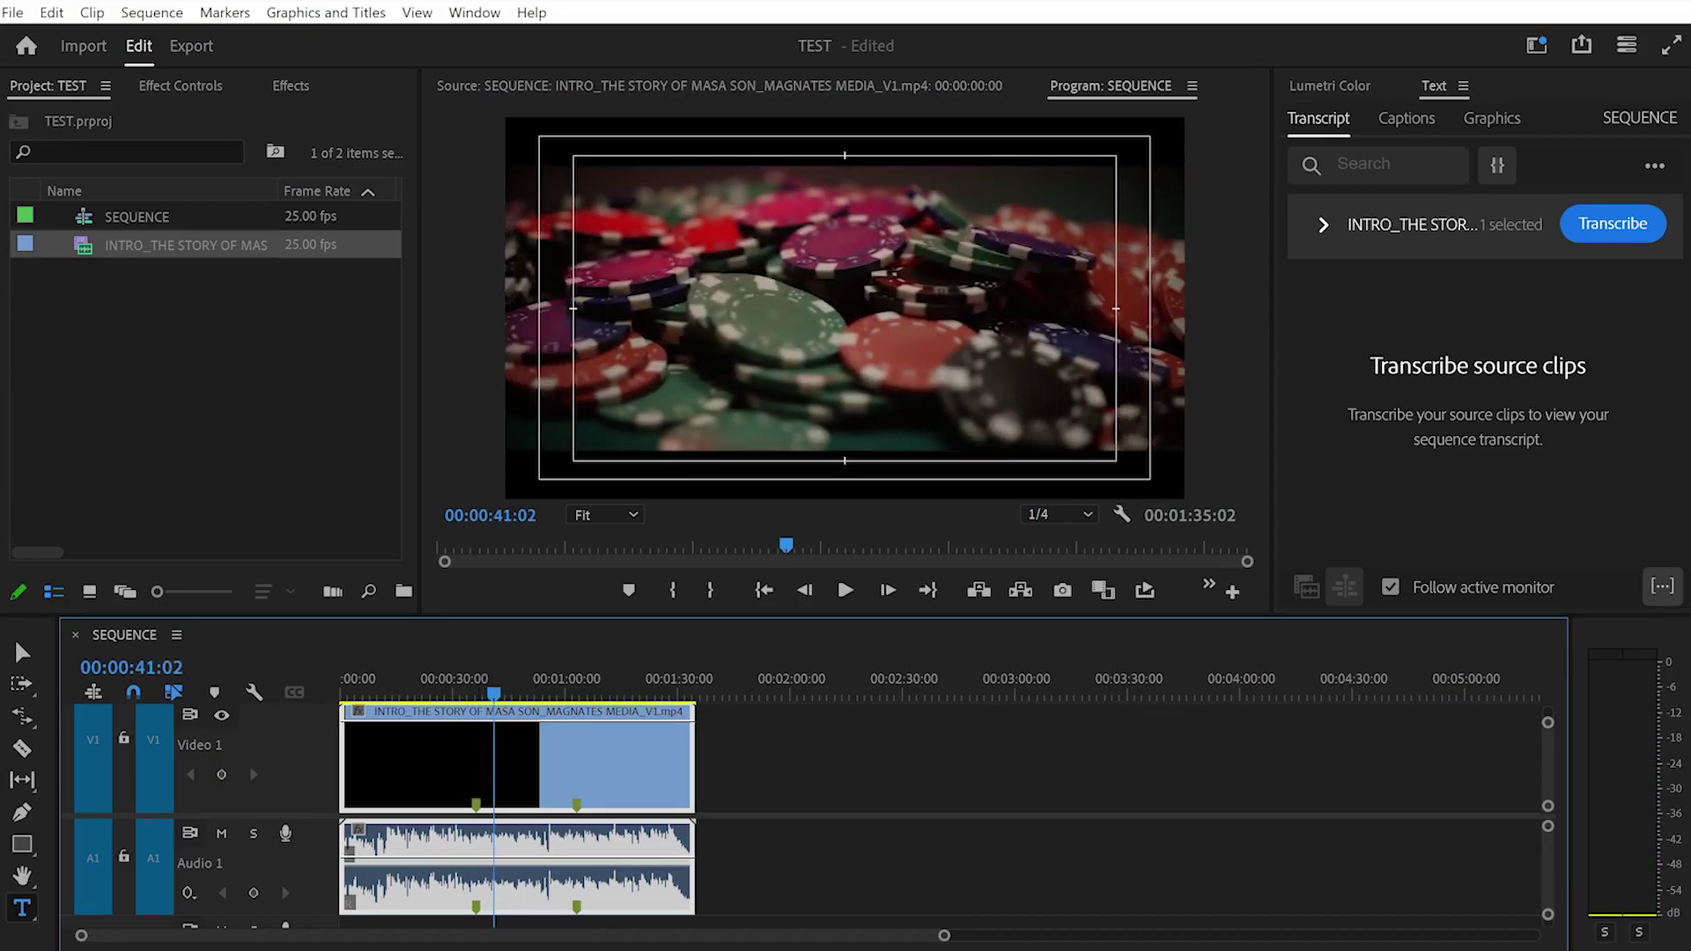
click(206, 396)
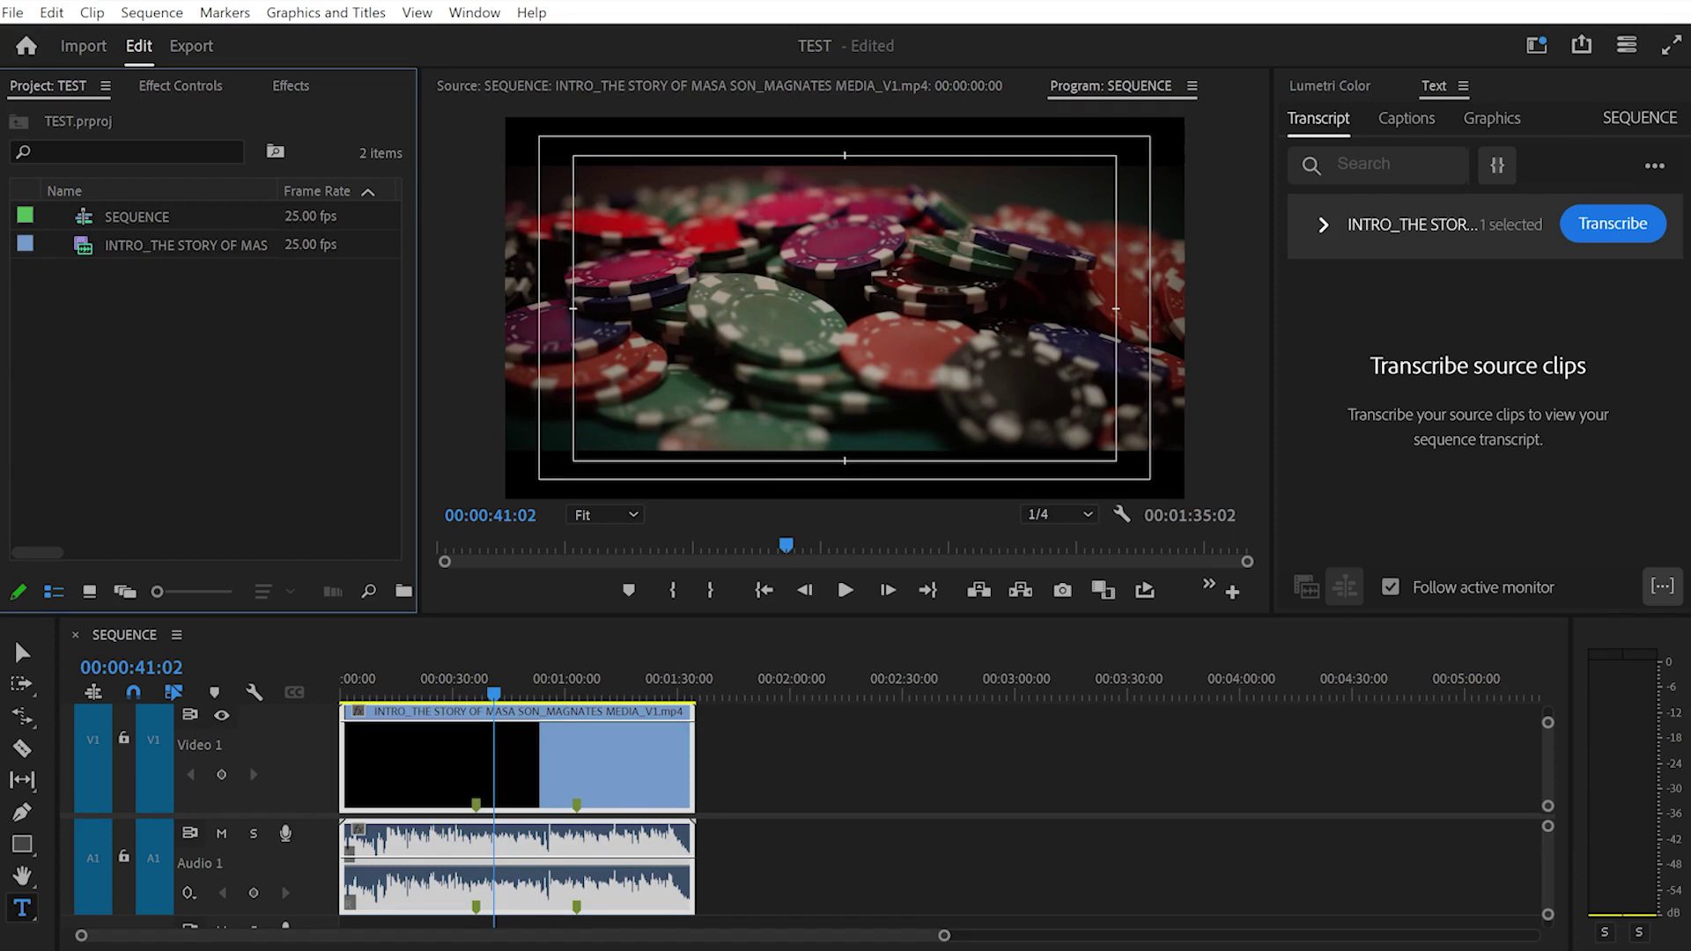
click(532, 762)
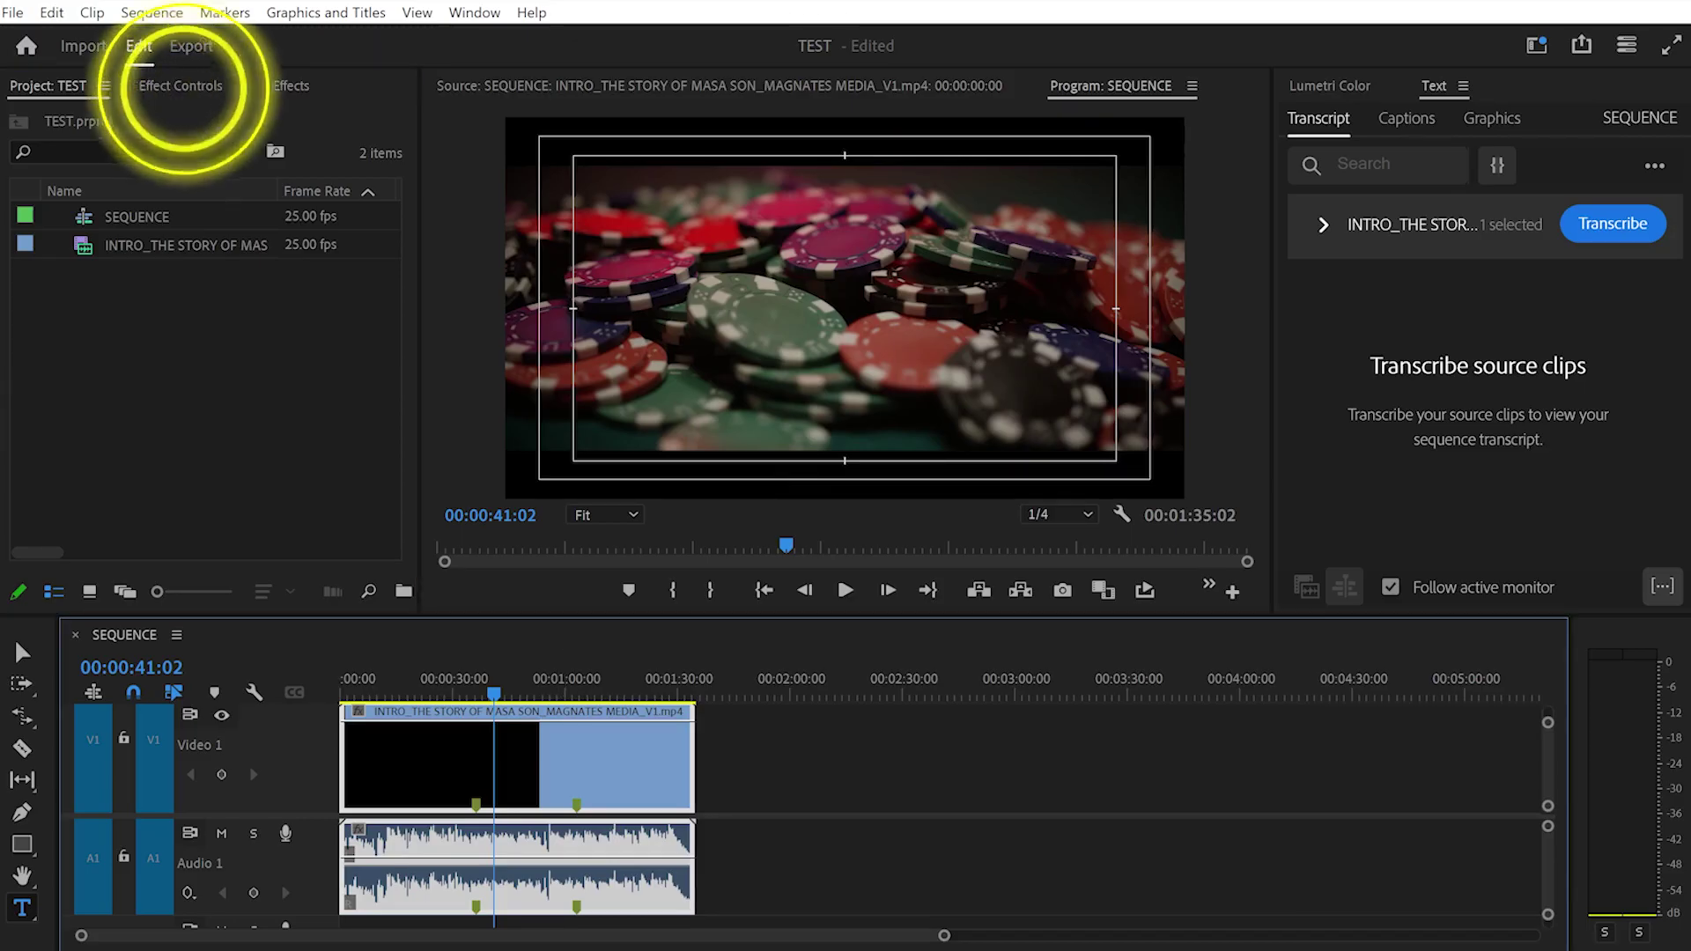
click(181, 88)
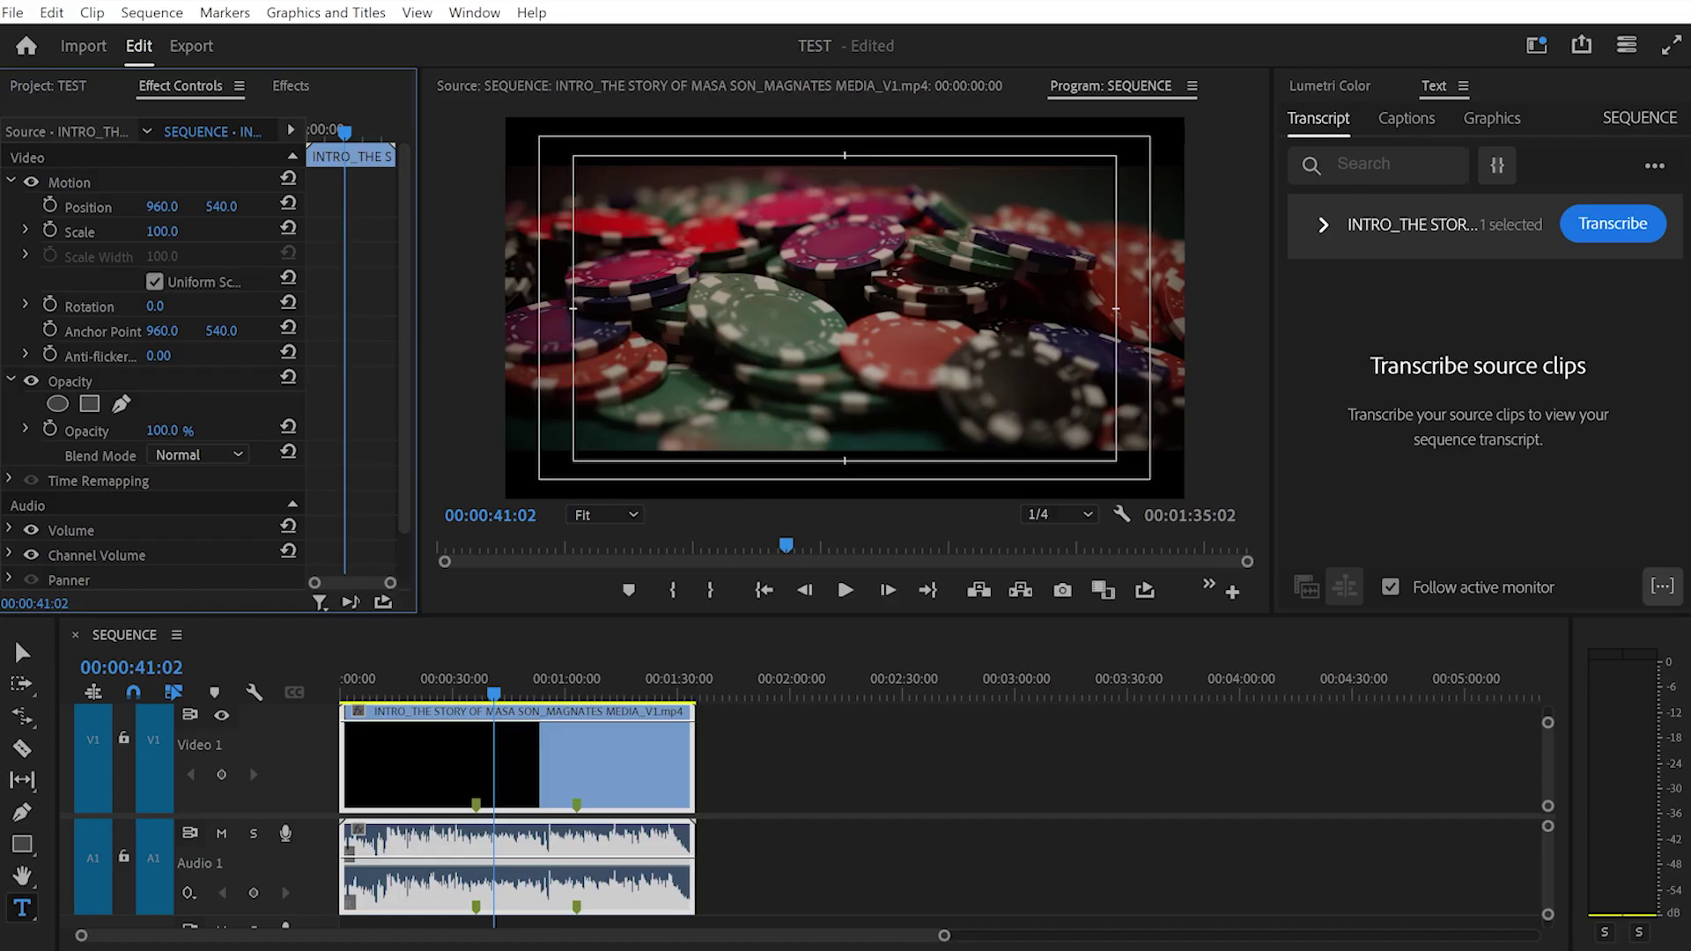
click(70, 182)
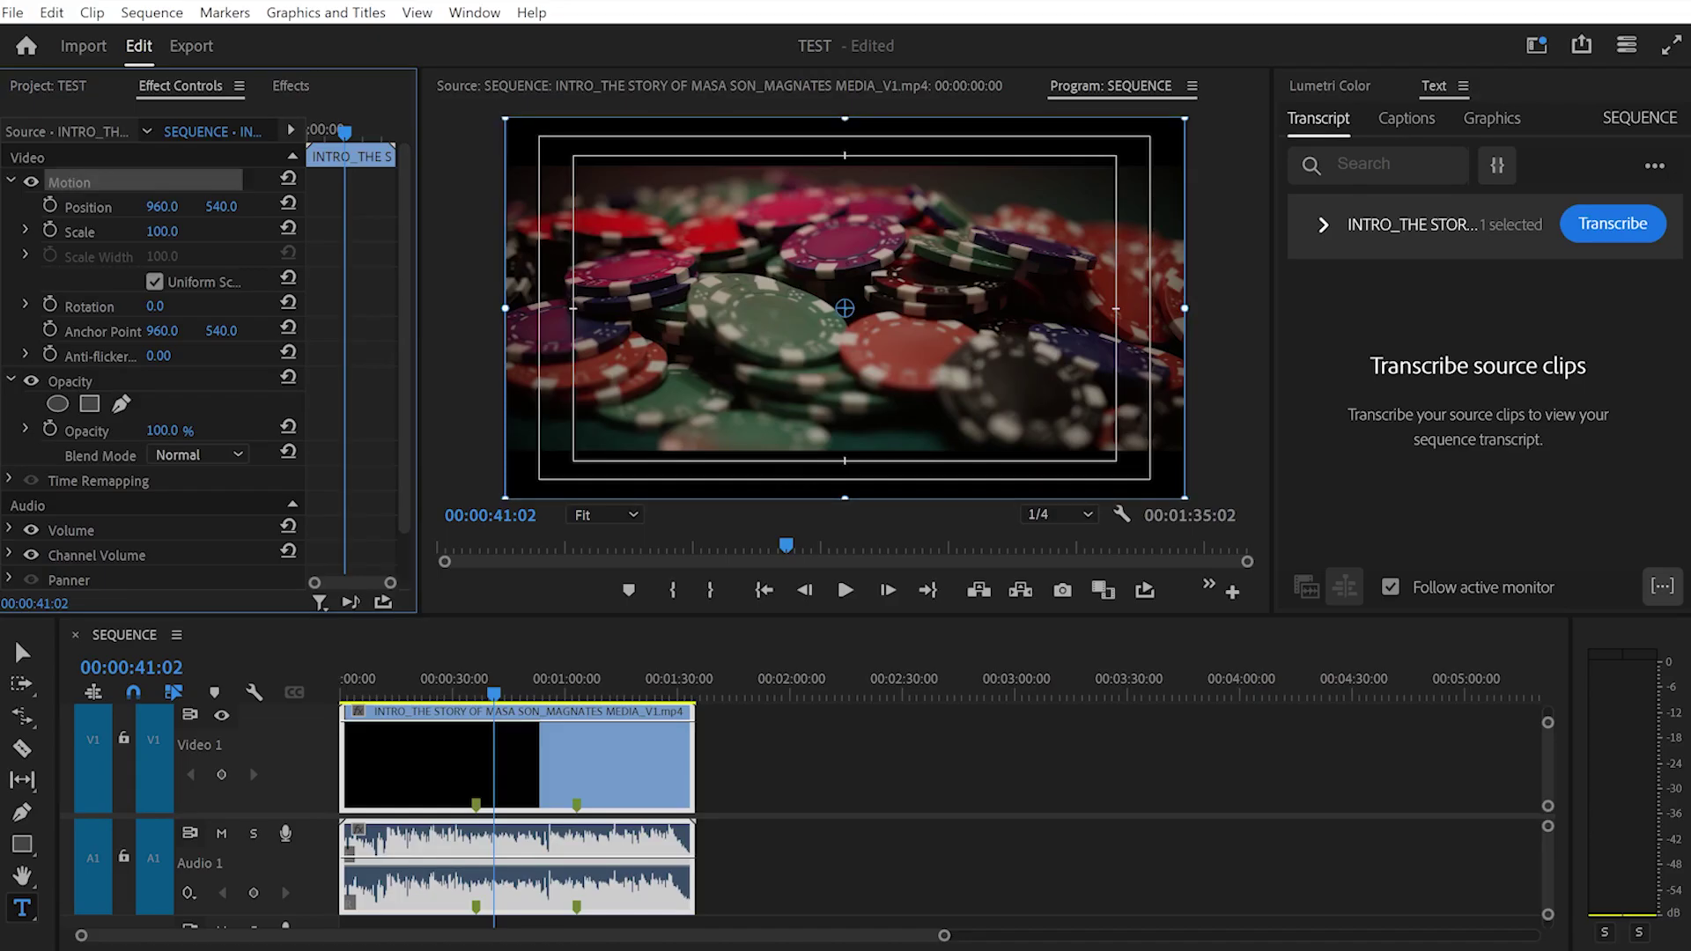
Try a different horizontal position and a scale of 154 for the clip, and undo both changes.
drag(165, 208, 407, 207)
key(ctrl+z)
key(ctrl+z)
drag(162, 232, 212, 232)
key(ctrl+z)
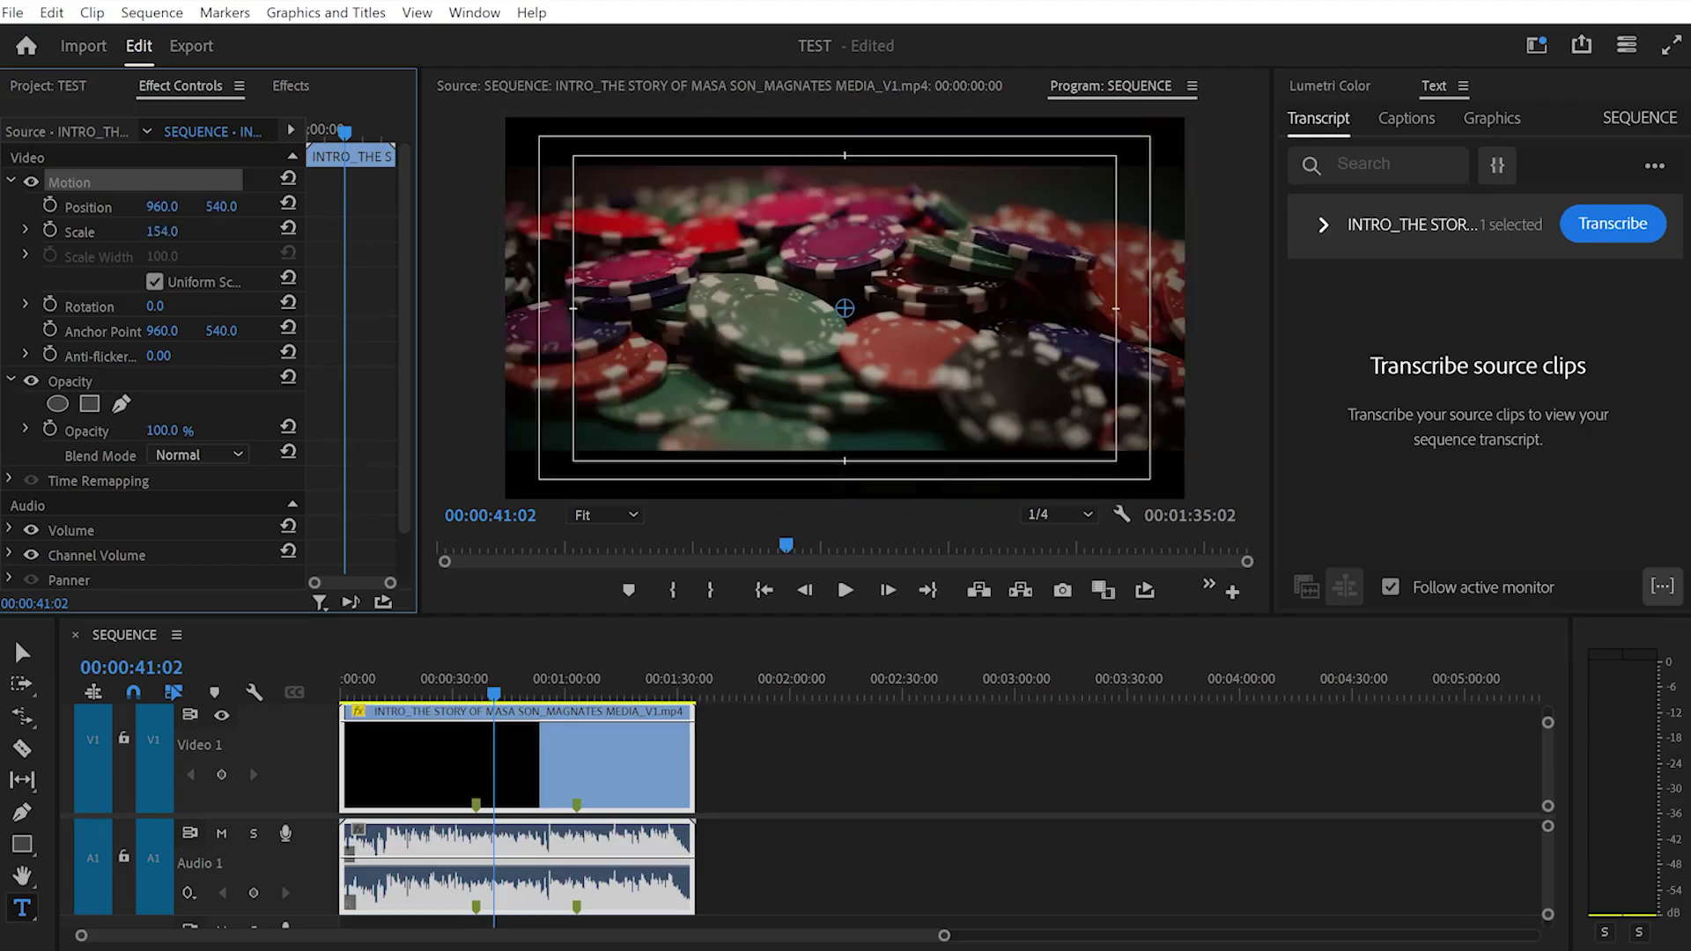
Set the clip's scale to 200 and reset it to its default.
click(163, 231)
text(200)
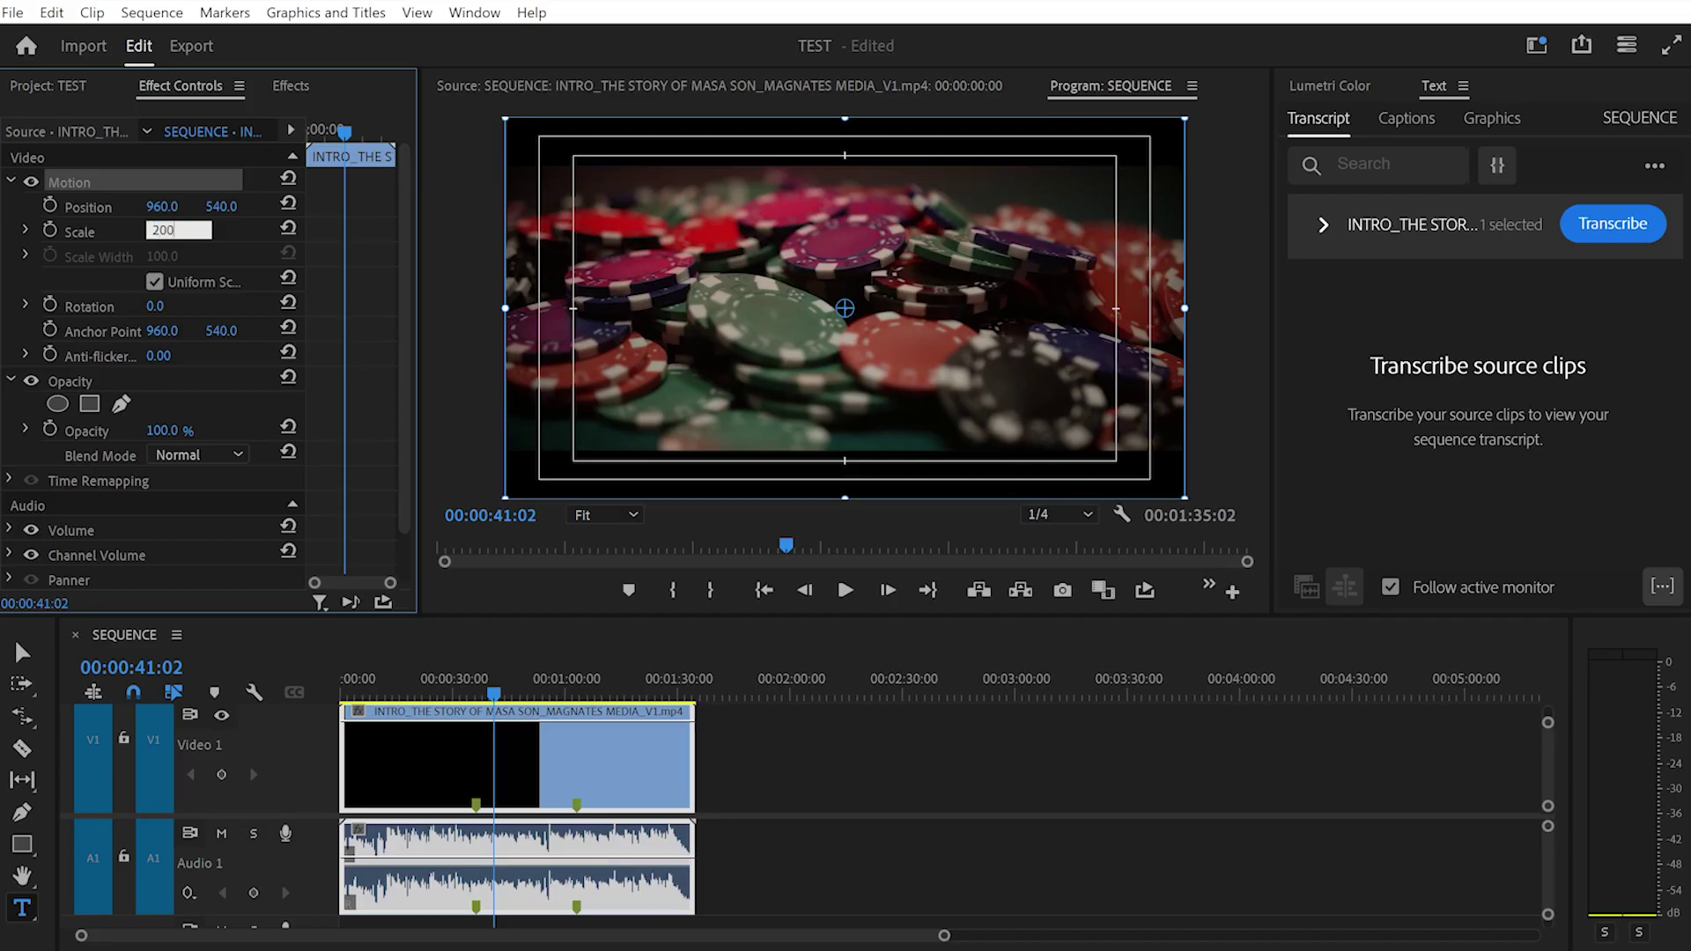
key(Return)
click(288, 228)
Try a lower opacity on the clip, and look through the available blend modes without choosing one.
drag(167, 430, 109, 431)
click(508, 775)
drag(508, 776, 519, 720)
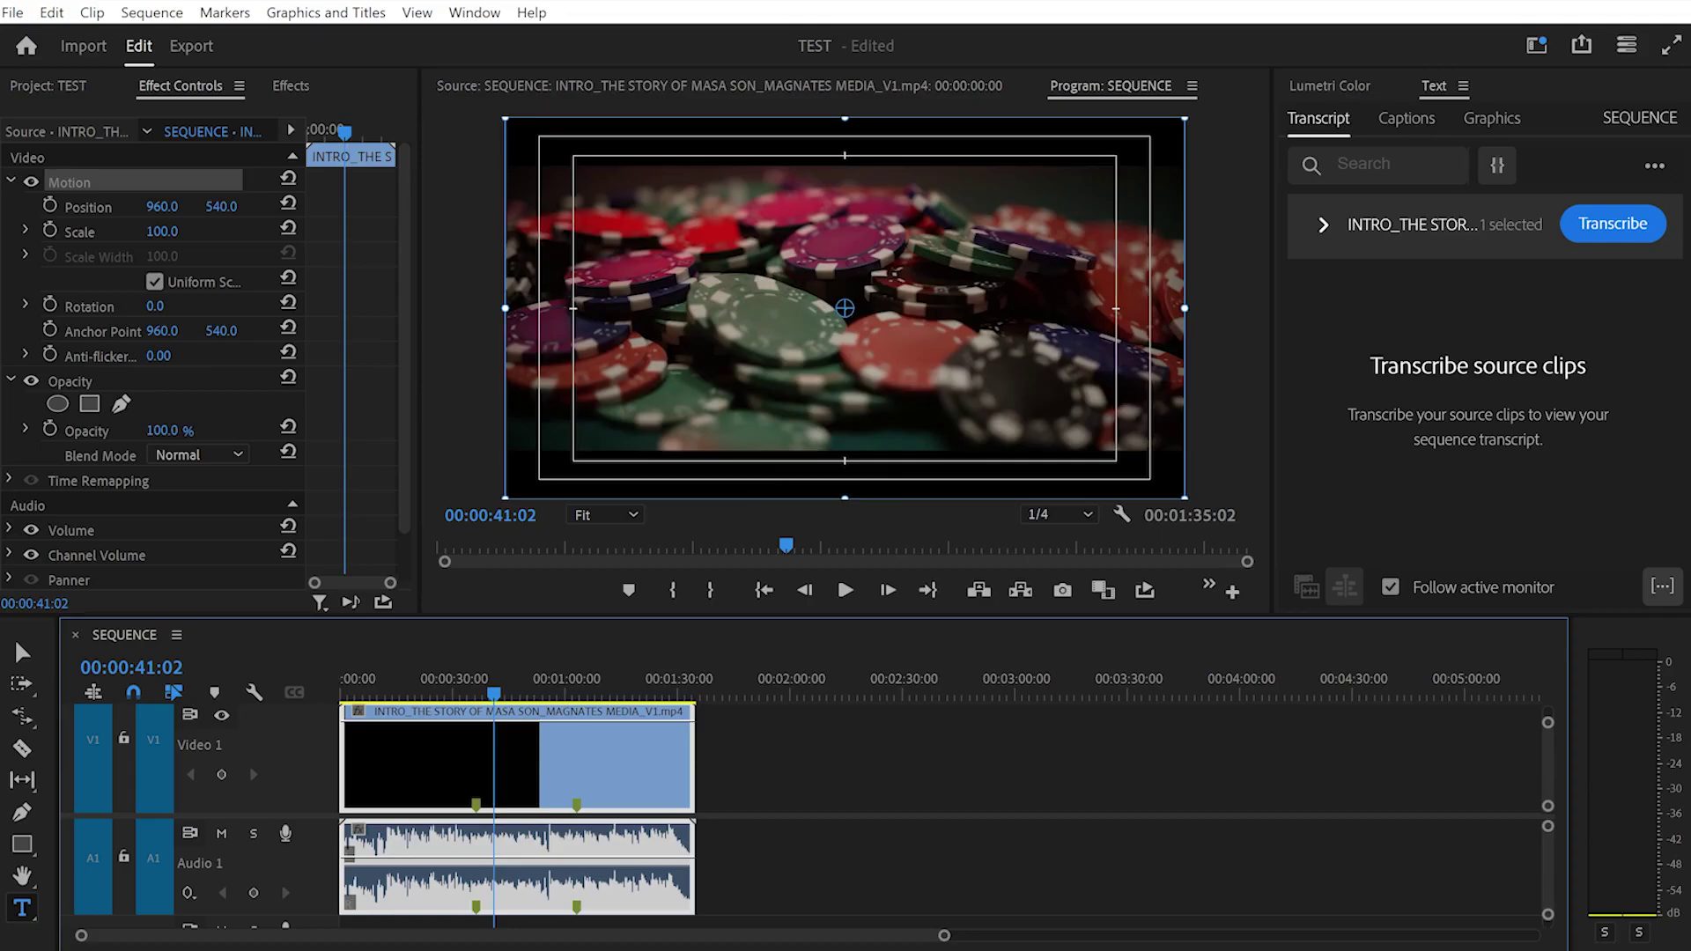
click(198, 454)
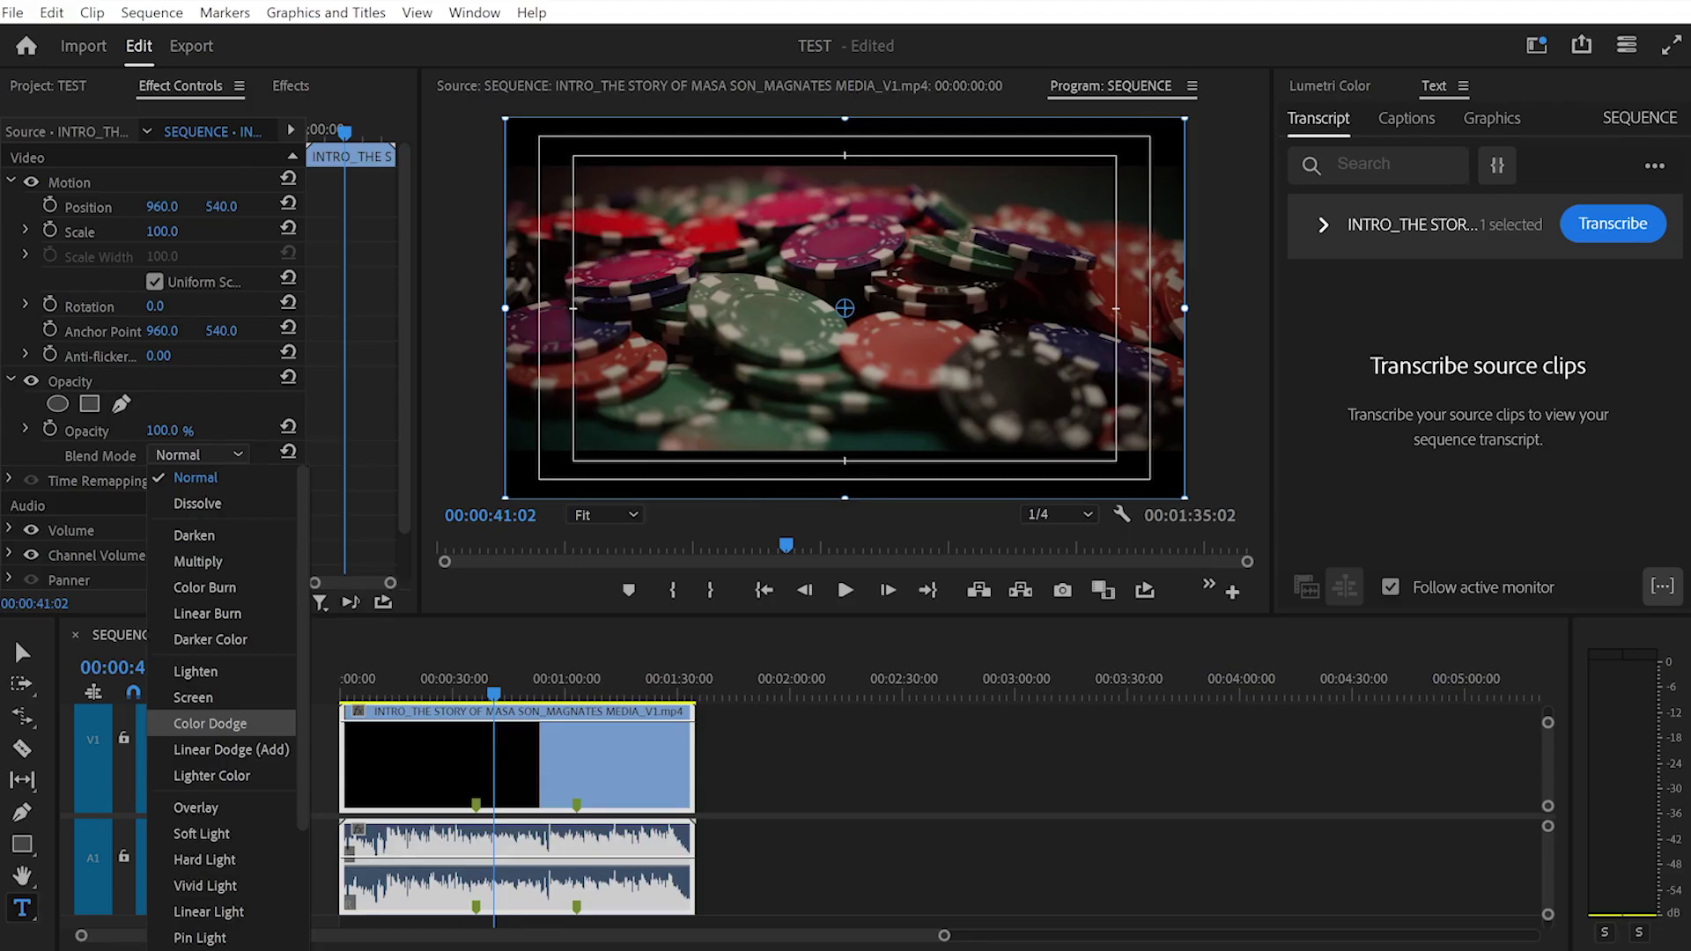
key(Escape)
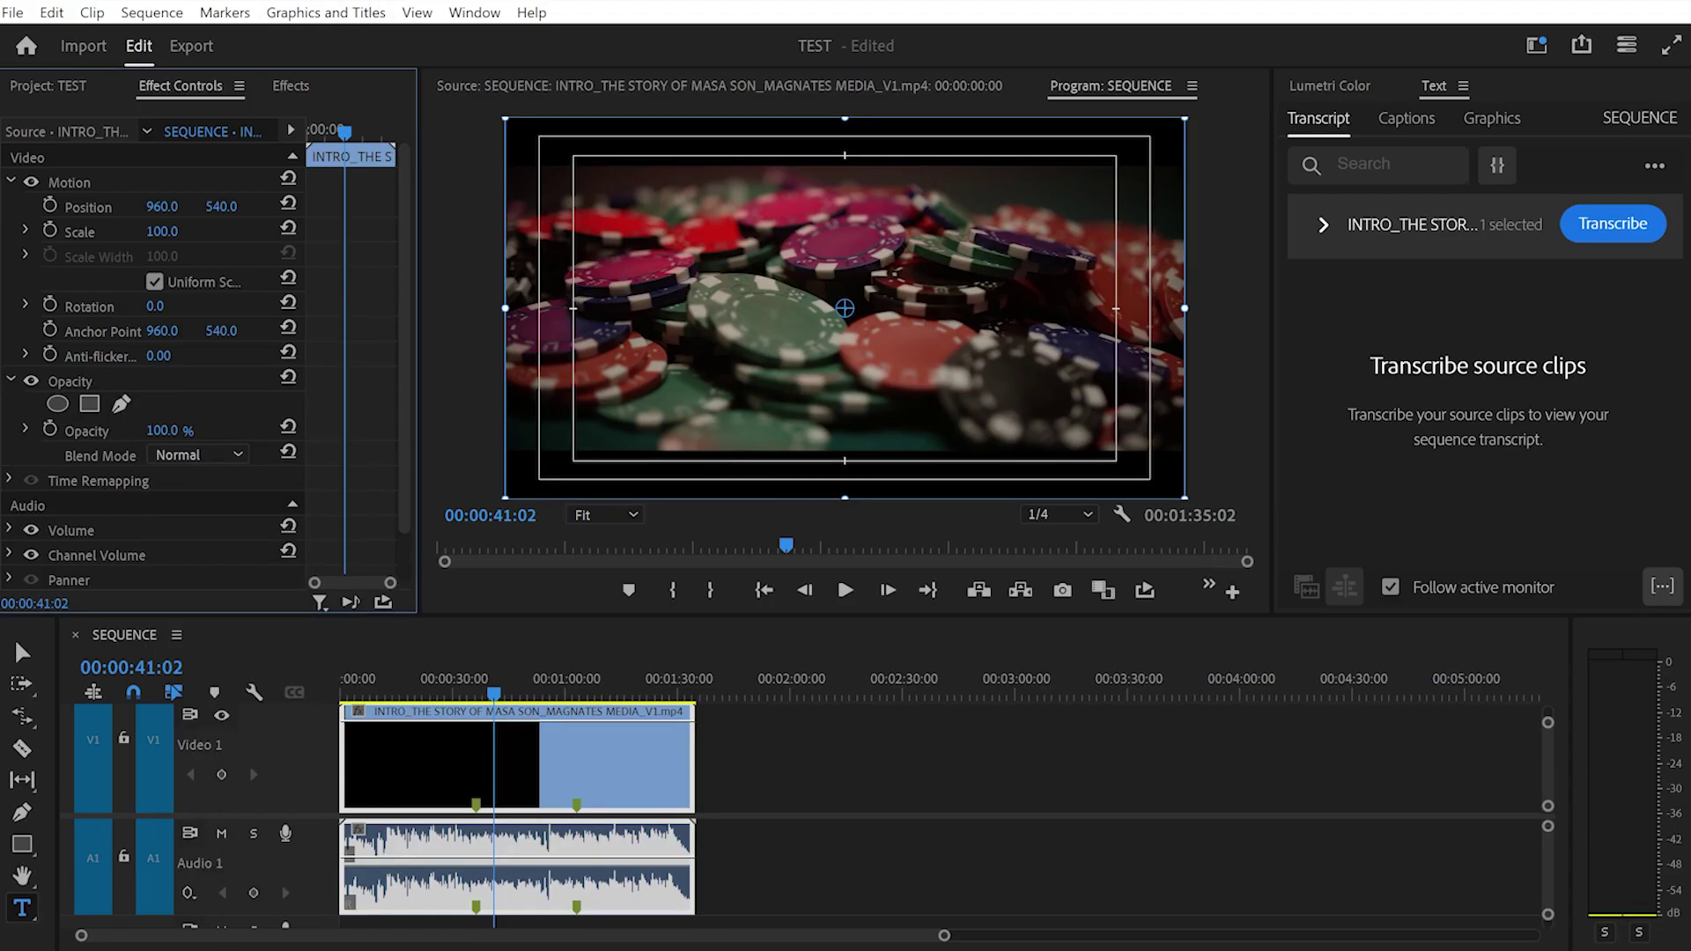
Search the effects for FLIP and apply the Vertical Flip video effect to the timeline clip.
click(286, 85)
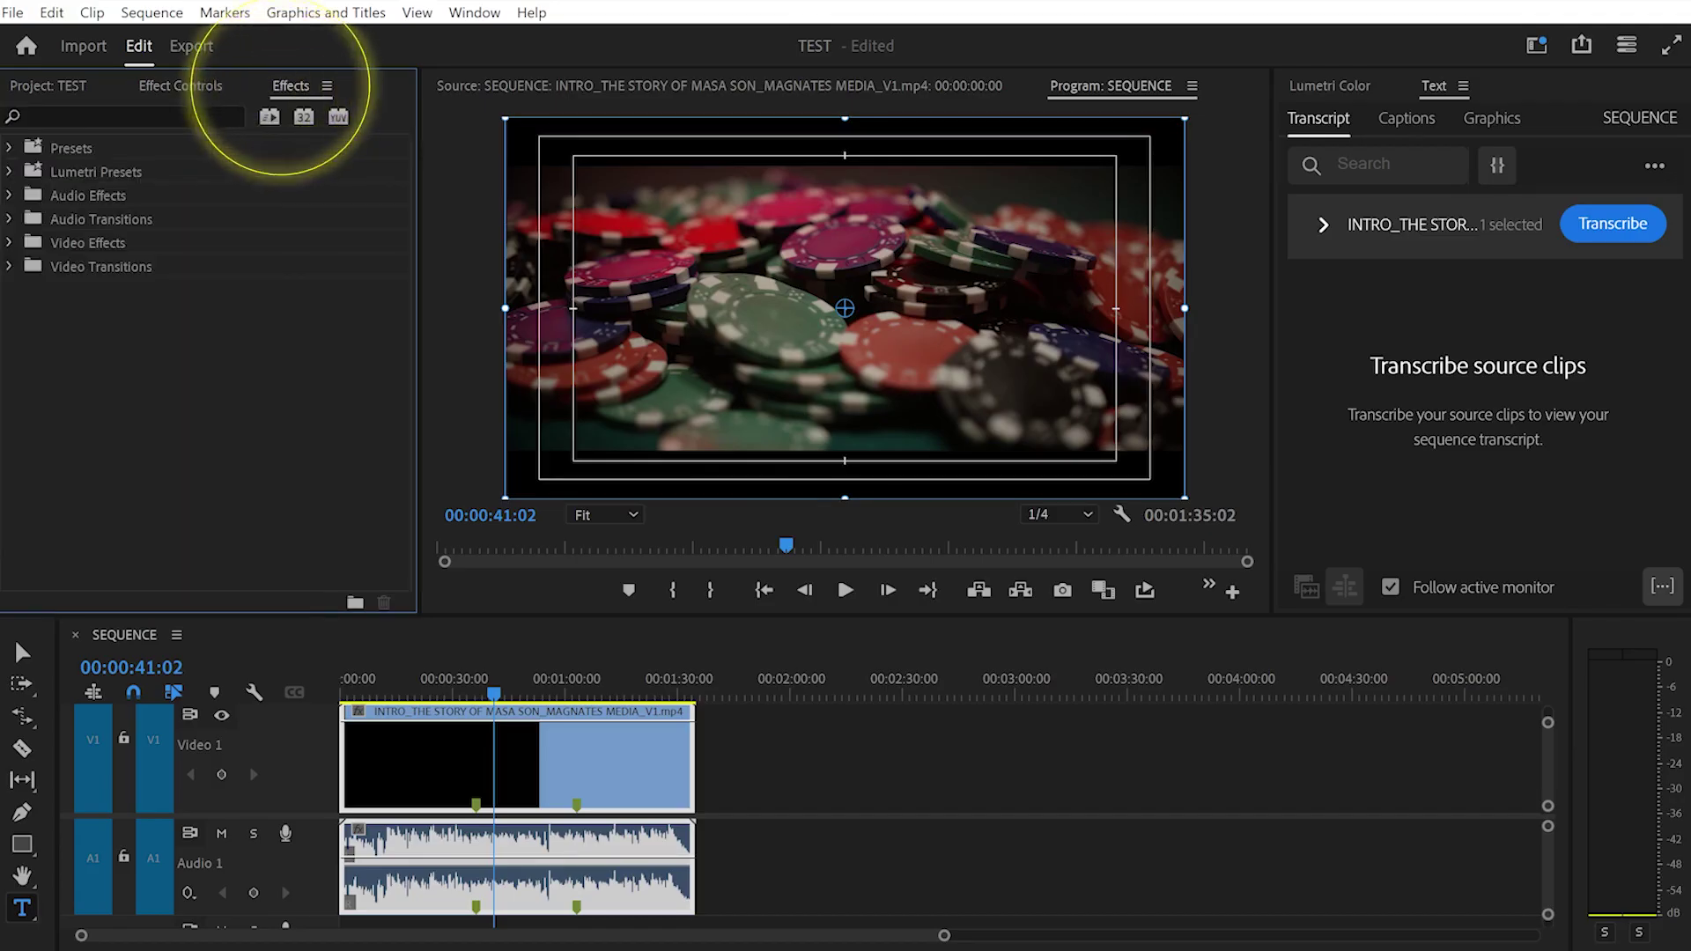
click(115, 117)
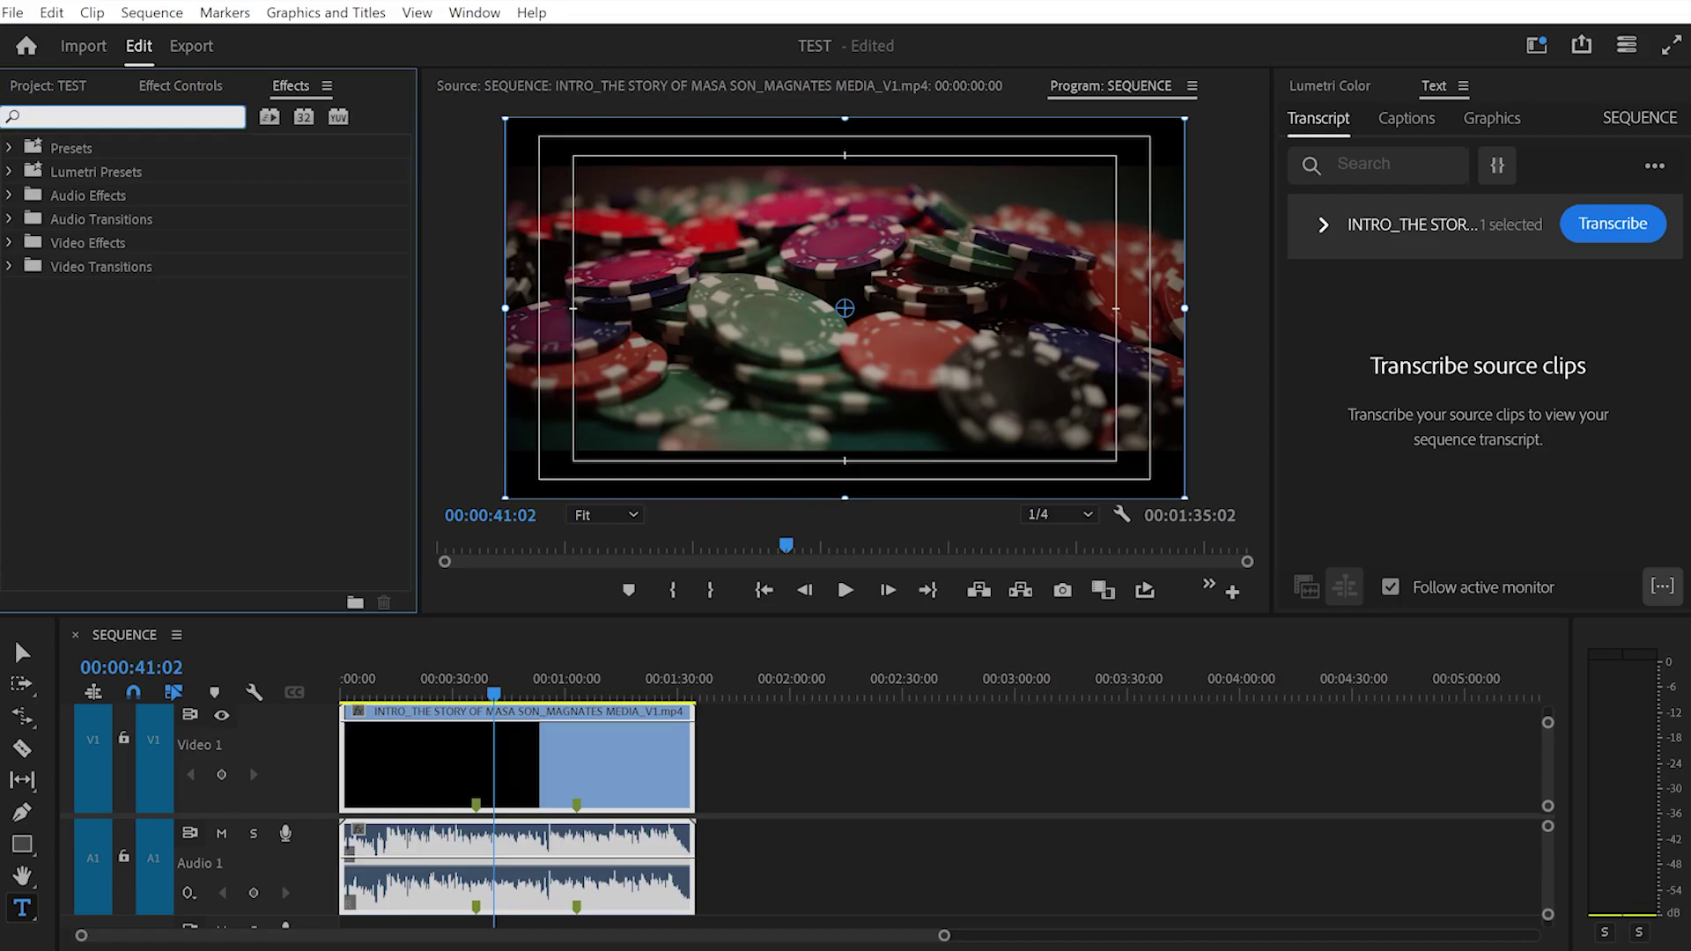
text(FLIP)
click(93, 266)
mouse_move(111, 313)
mouse_down()
mouse_move(343, 521)
mouse_move(553, 759)
mouse_move(531, 759)
mouse_up()
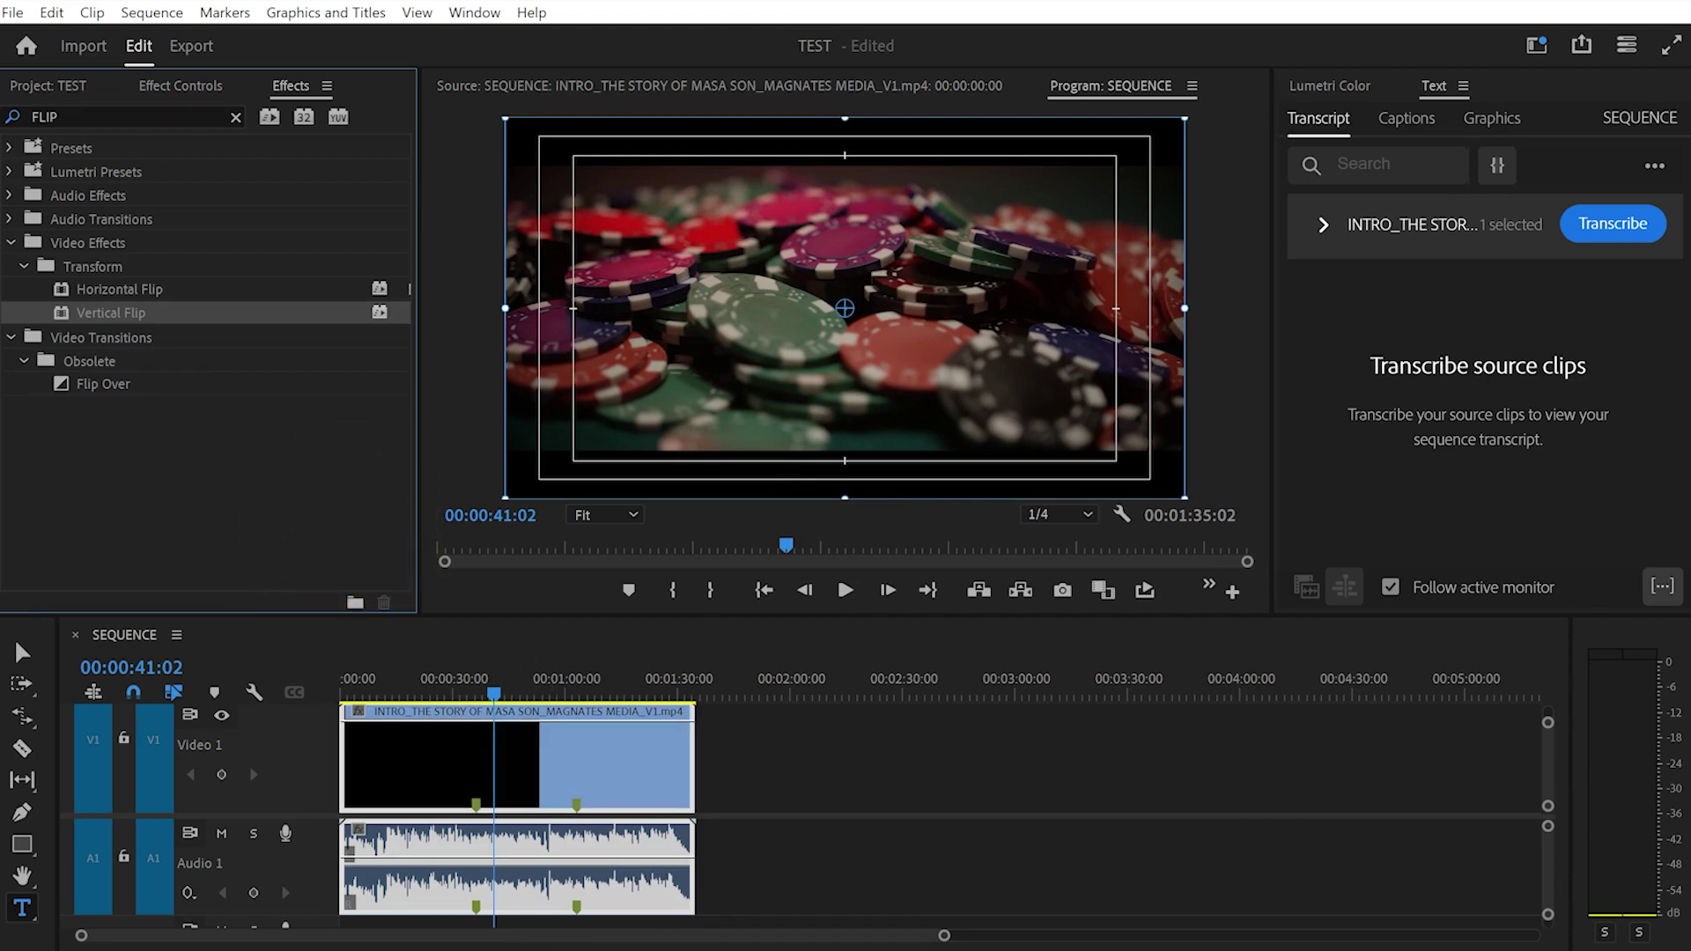
click(486, 761)
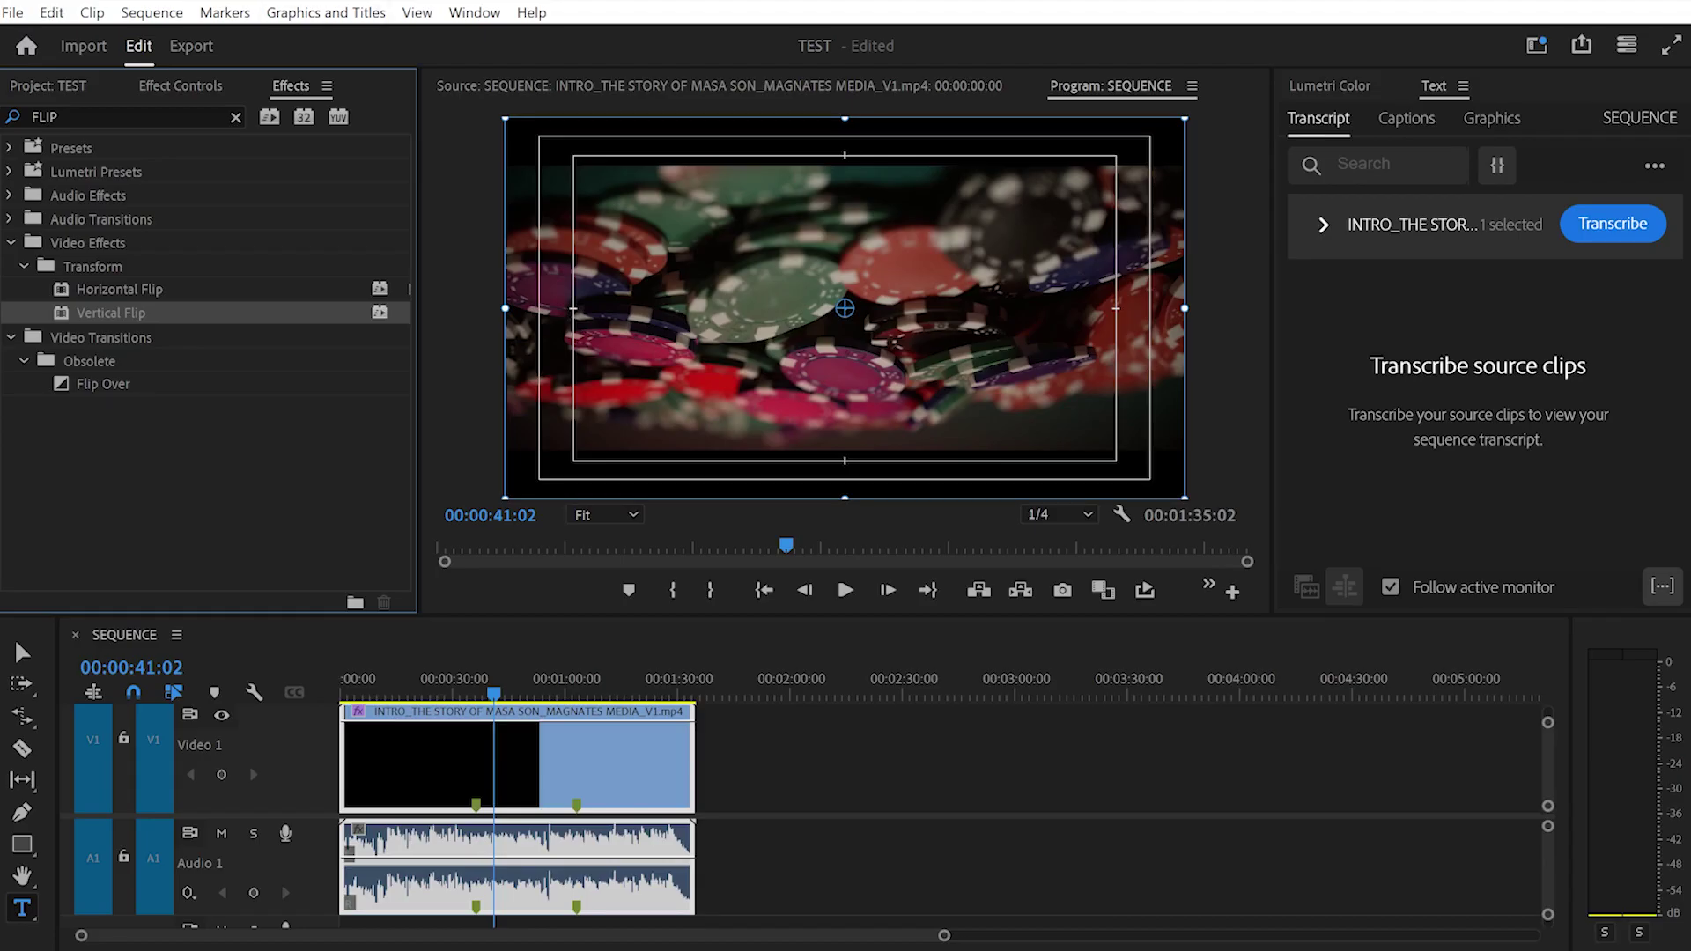
Turn the clip's Vertical Flip effect off and on several times to compare the picture, and delete the effect.
click(181, 85)
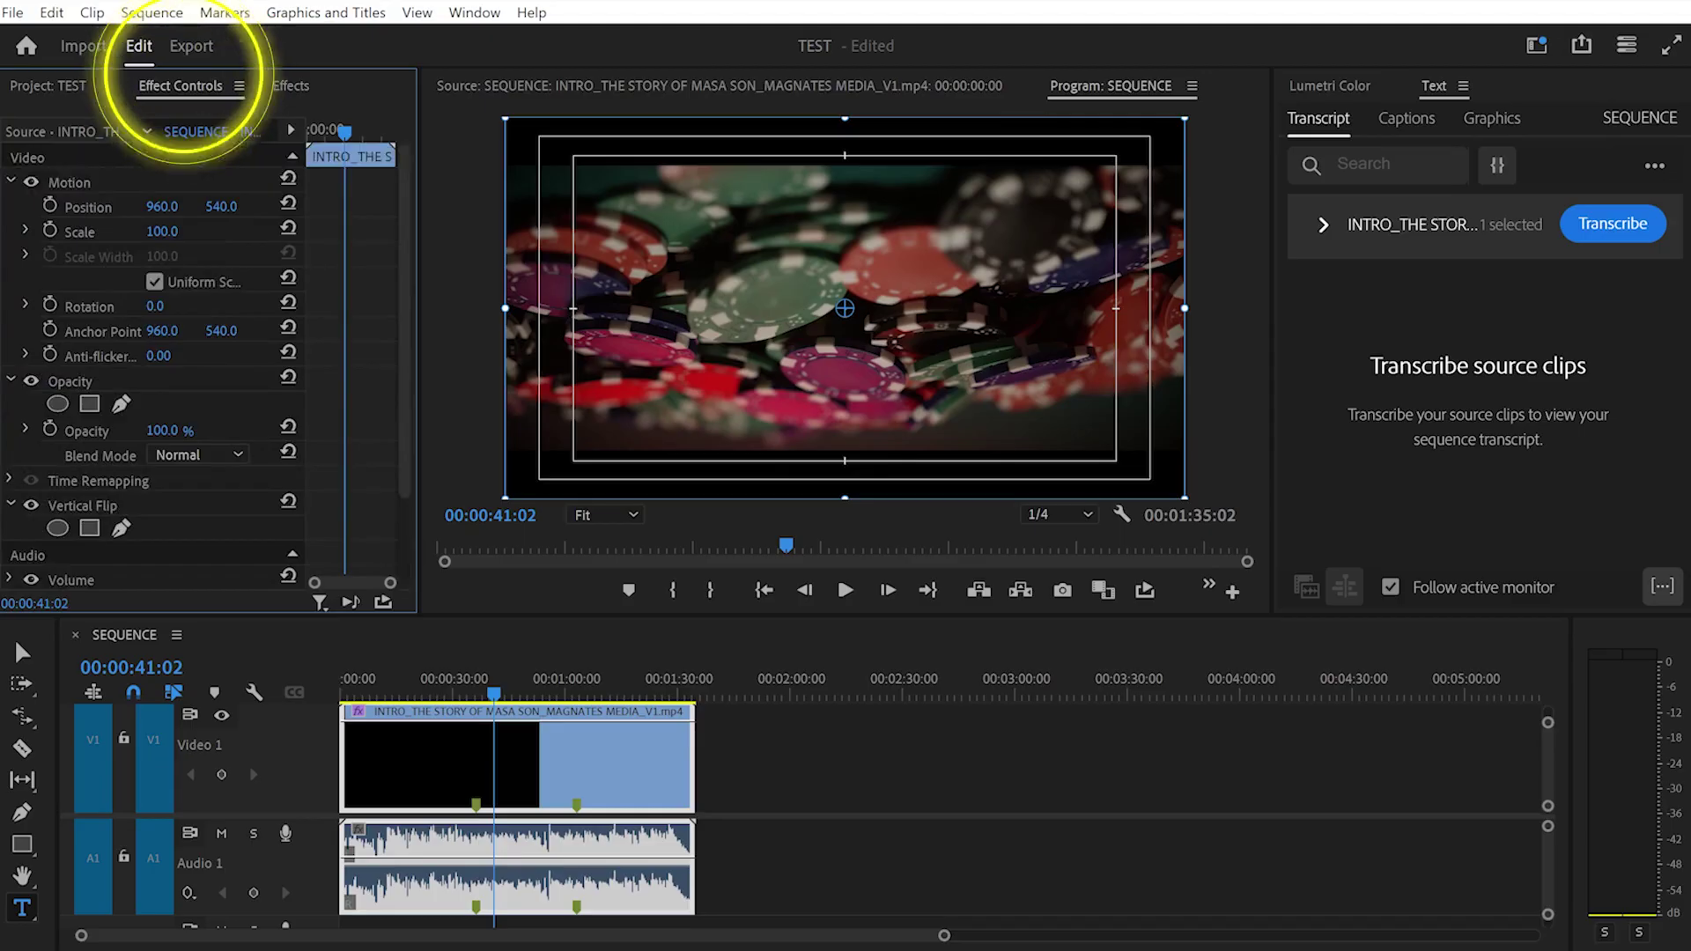
click(85, 402)
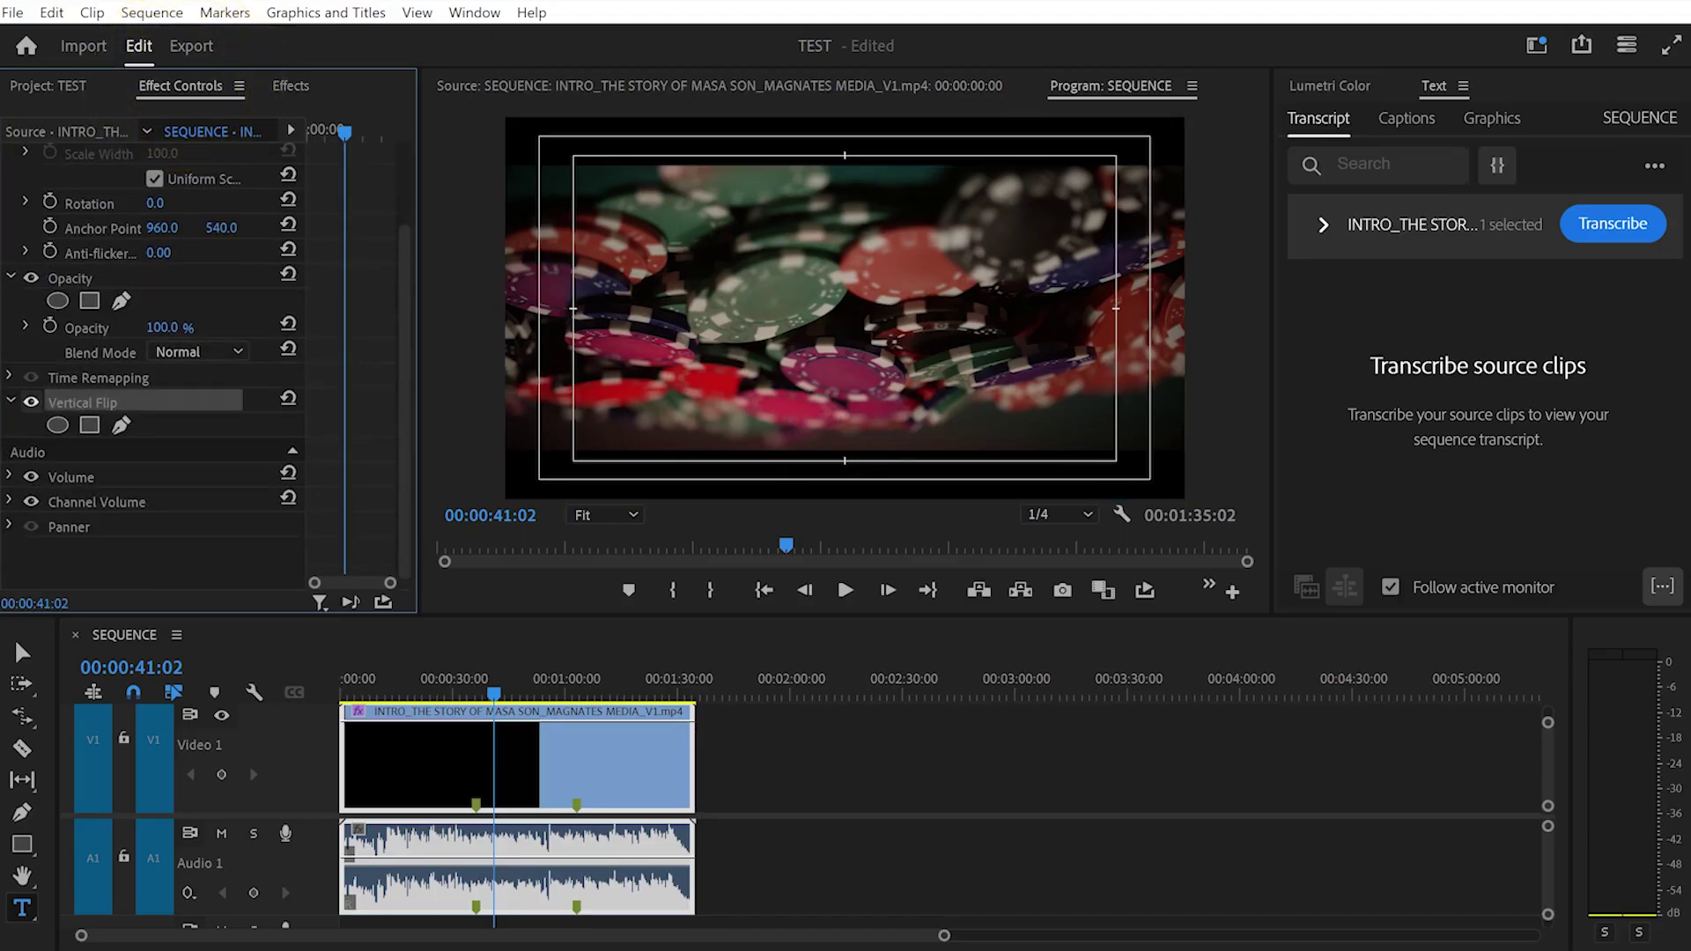
click(31, 402)
click(31, 402)
click(31, 402)
click(31, 401)
click(30, 402)
click(31, 402)
click(86, 401)
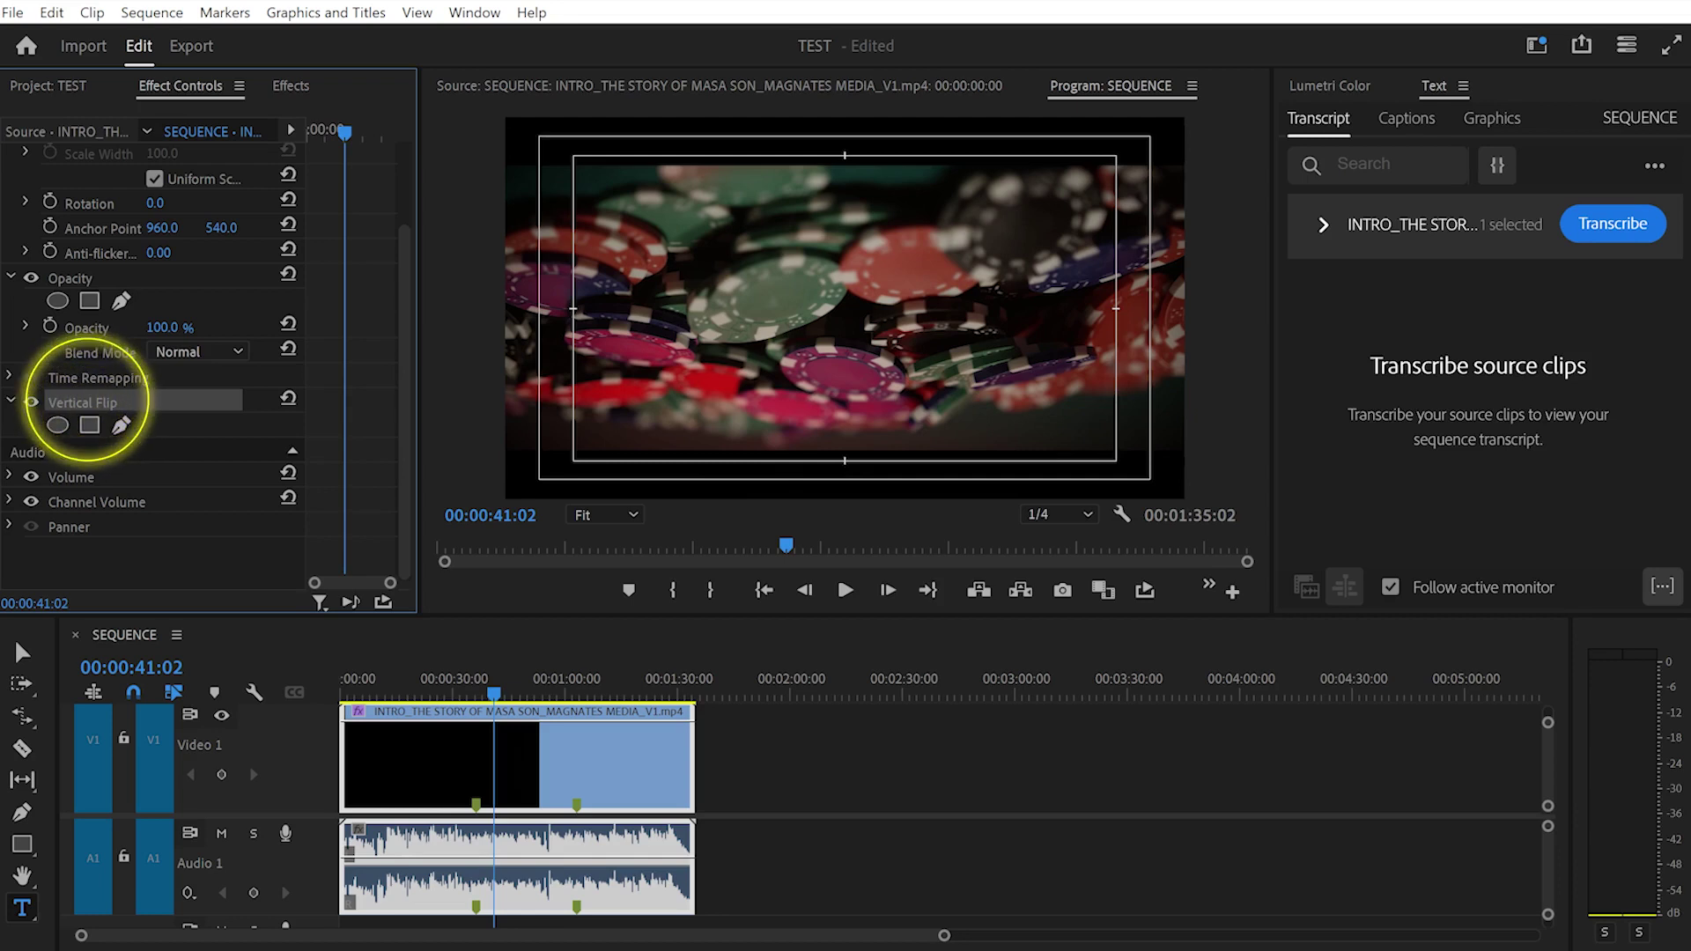
key(Delete)
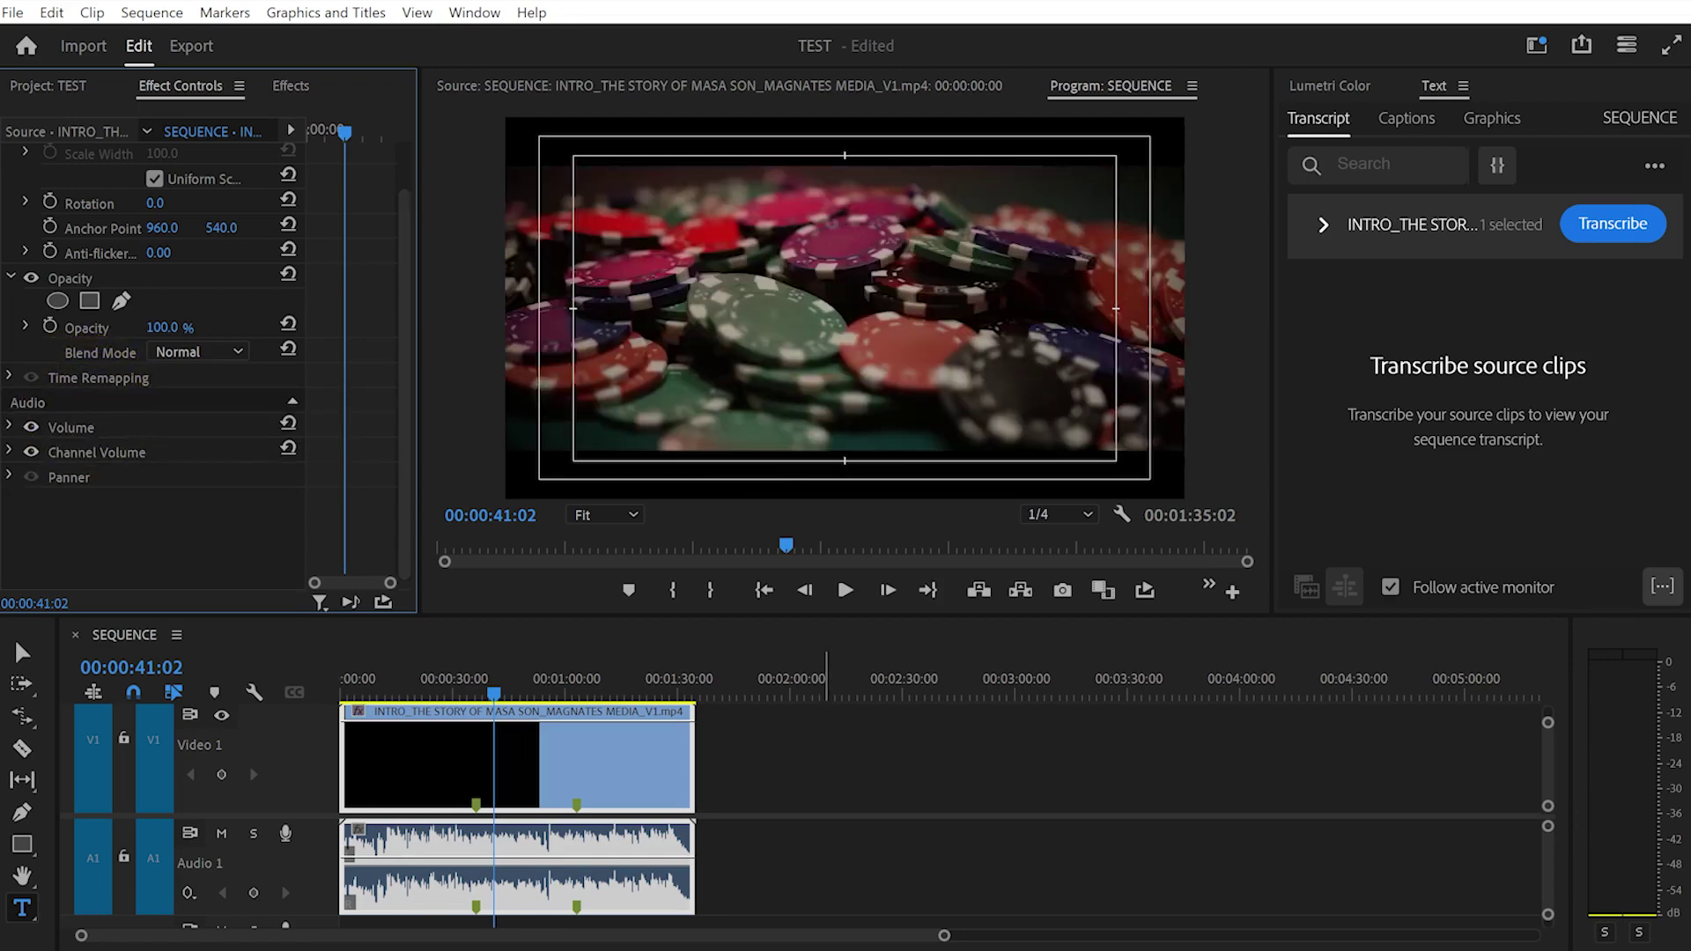
At 00:00:18:00, try an exposure of 1.0 and a temperature of -13.4 in Lumetri Color, resetting each to its default.
click(825, 748)
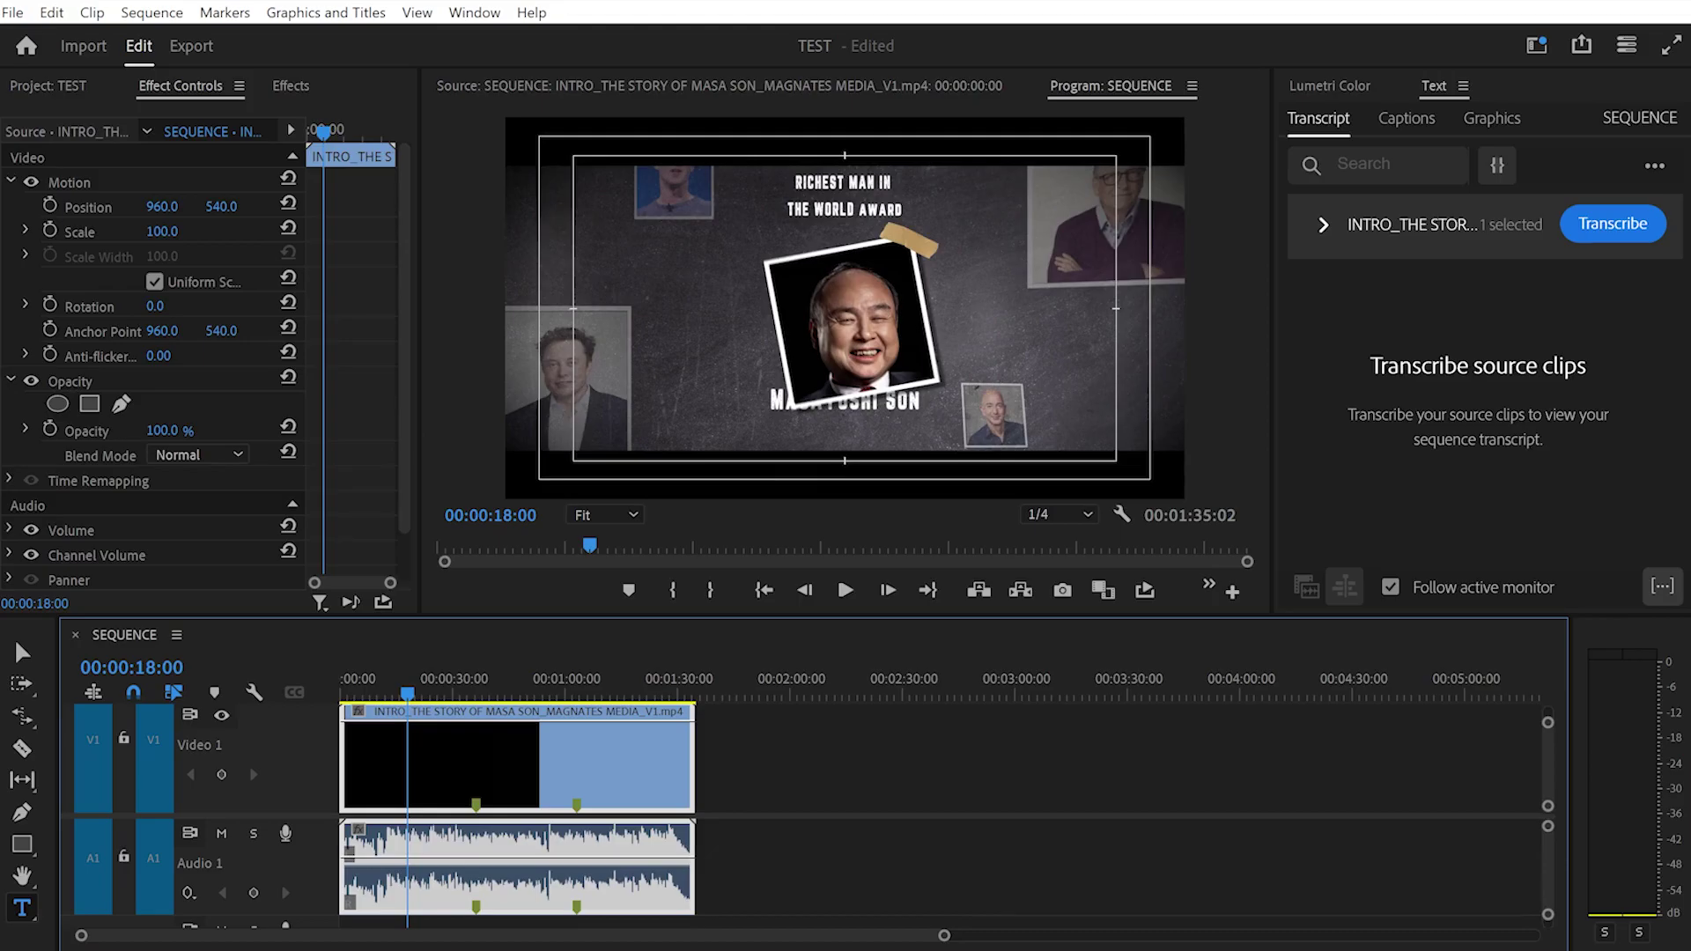
click(1328, 86)
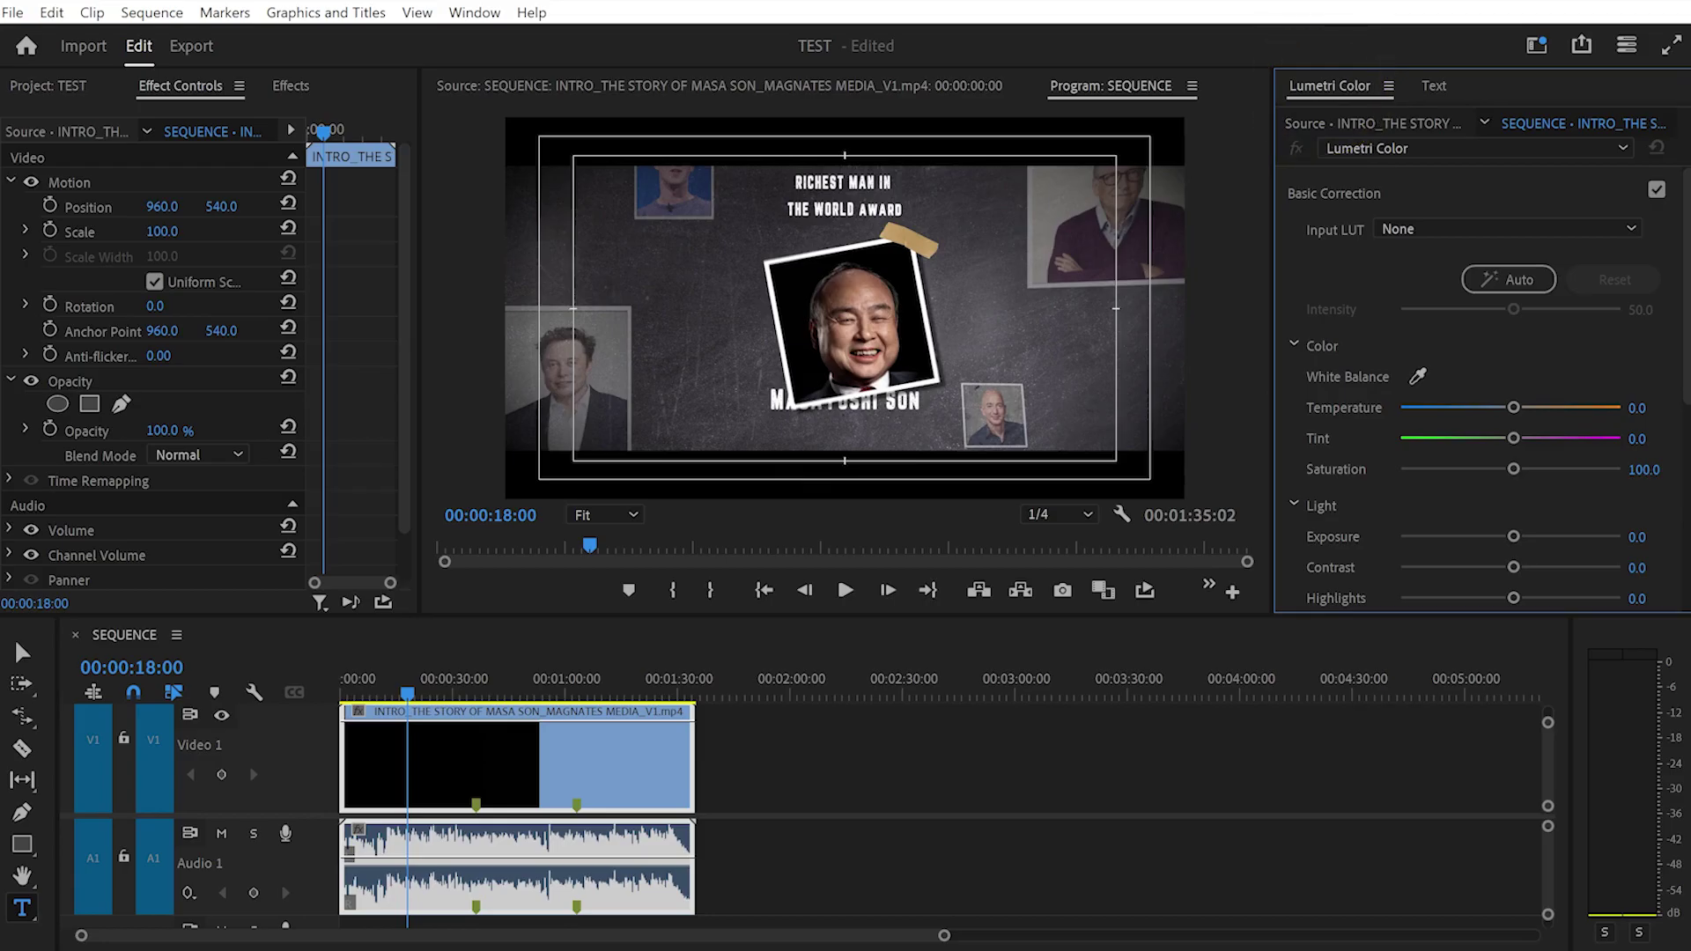
drag(1513, 536, 1532, 536)
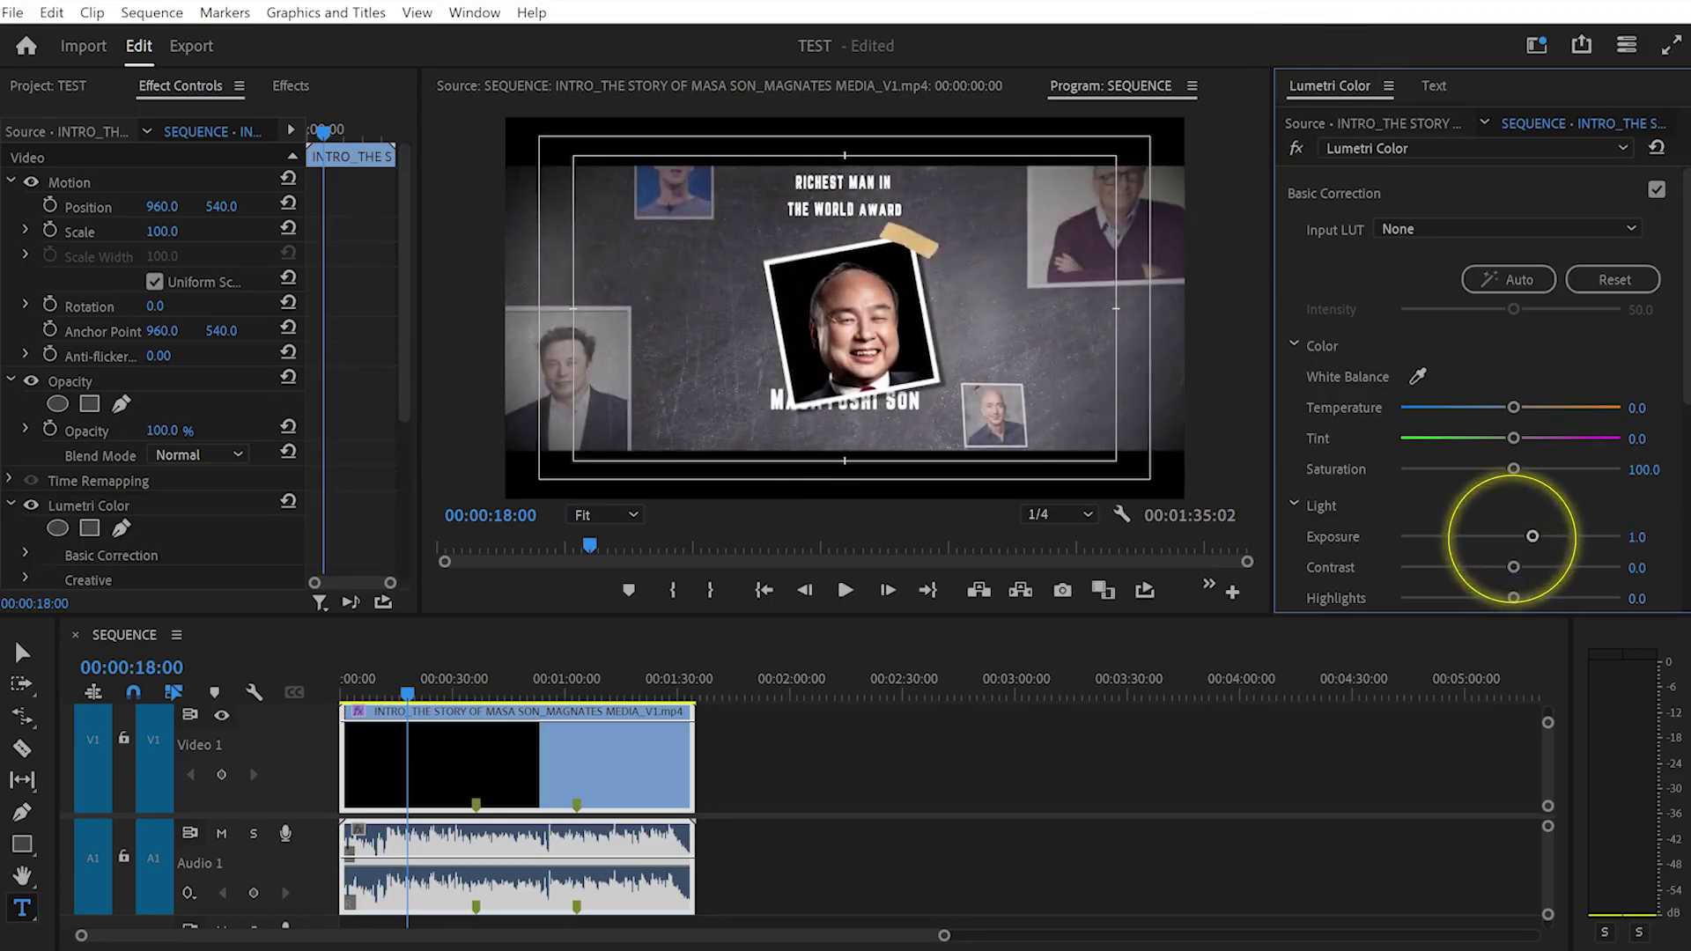
double_click(1532, 536)
mouse_move(1513, 407)
mouse_down()
mouse_move(1530, 407)
mouse_move(1495, 407)
mouse_up()
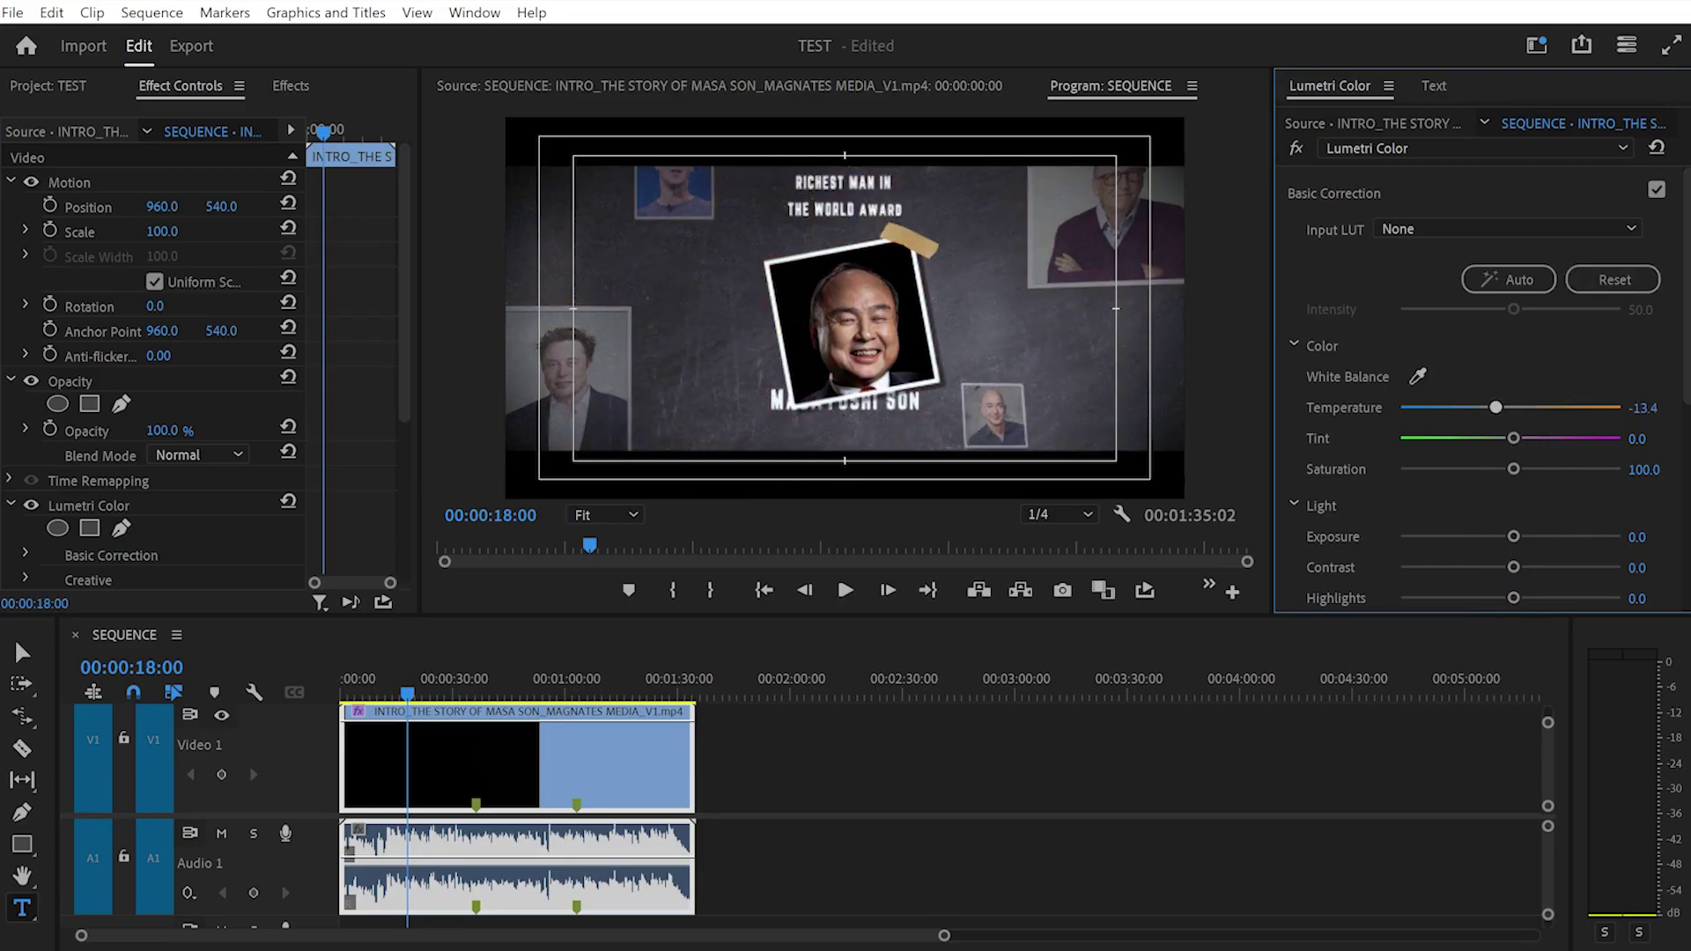
double_click(1495, 407)
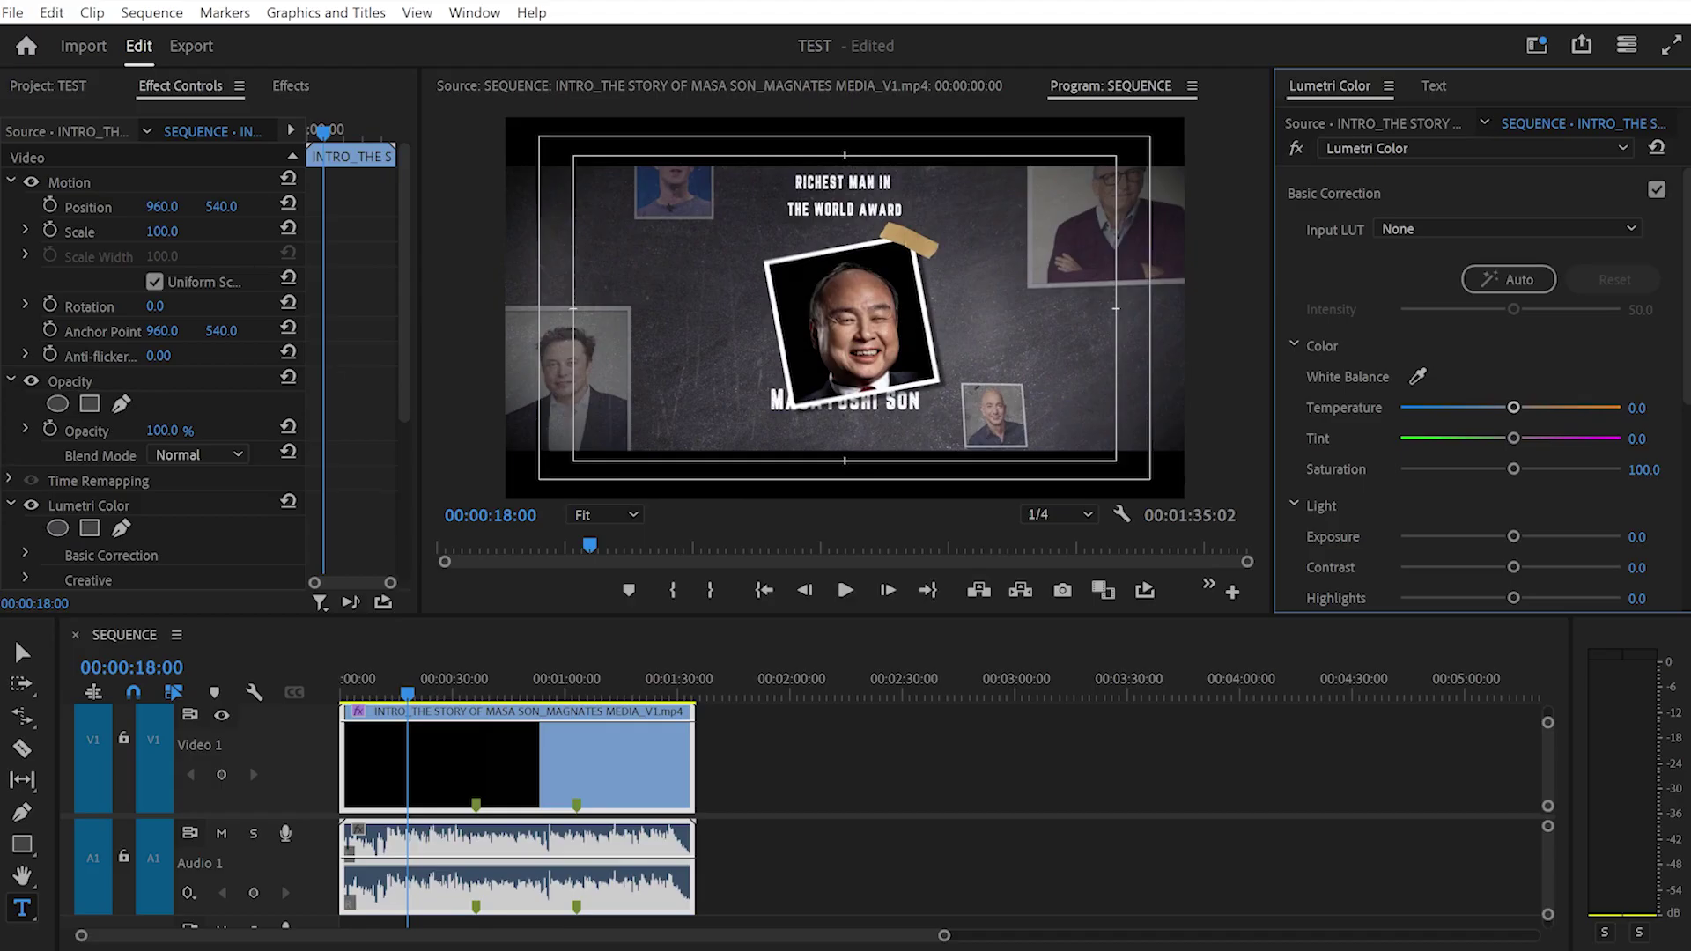
Look through the transcript, captions and graphics views of the sequence's text features.
click(1434, 85)
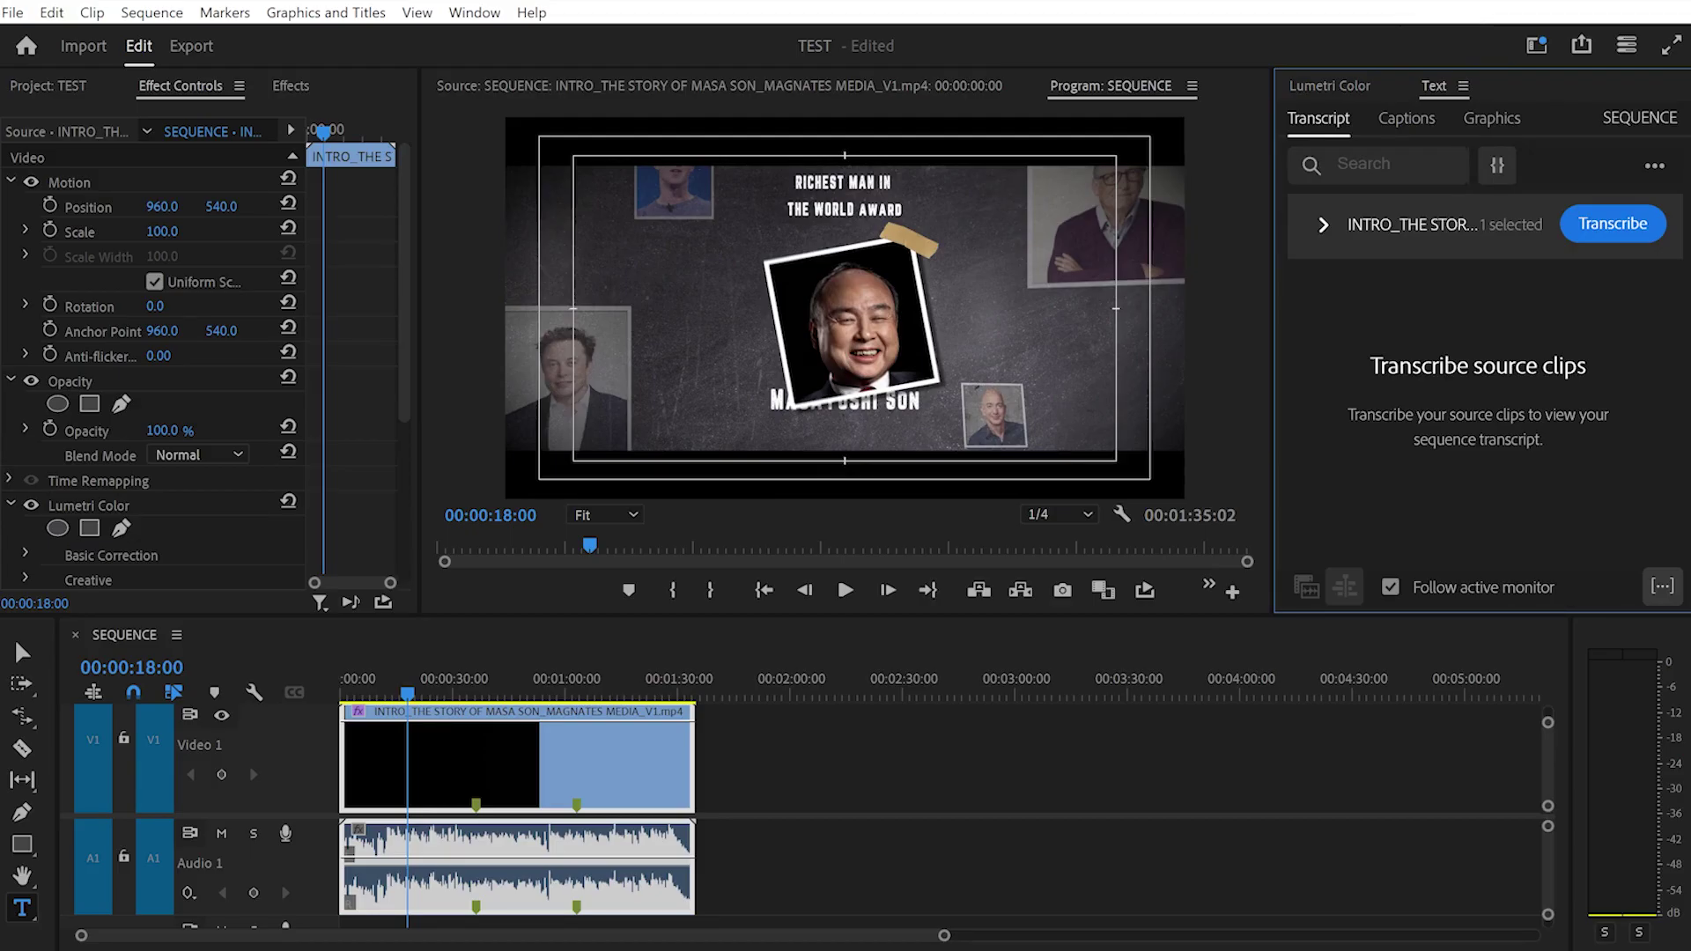
click(1406, 118)
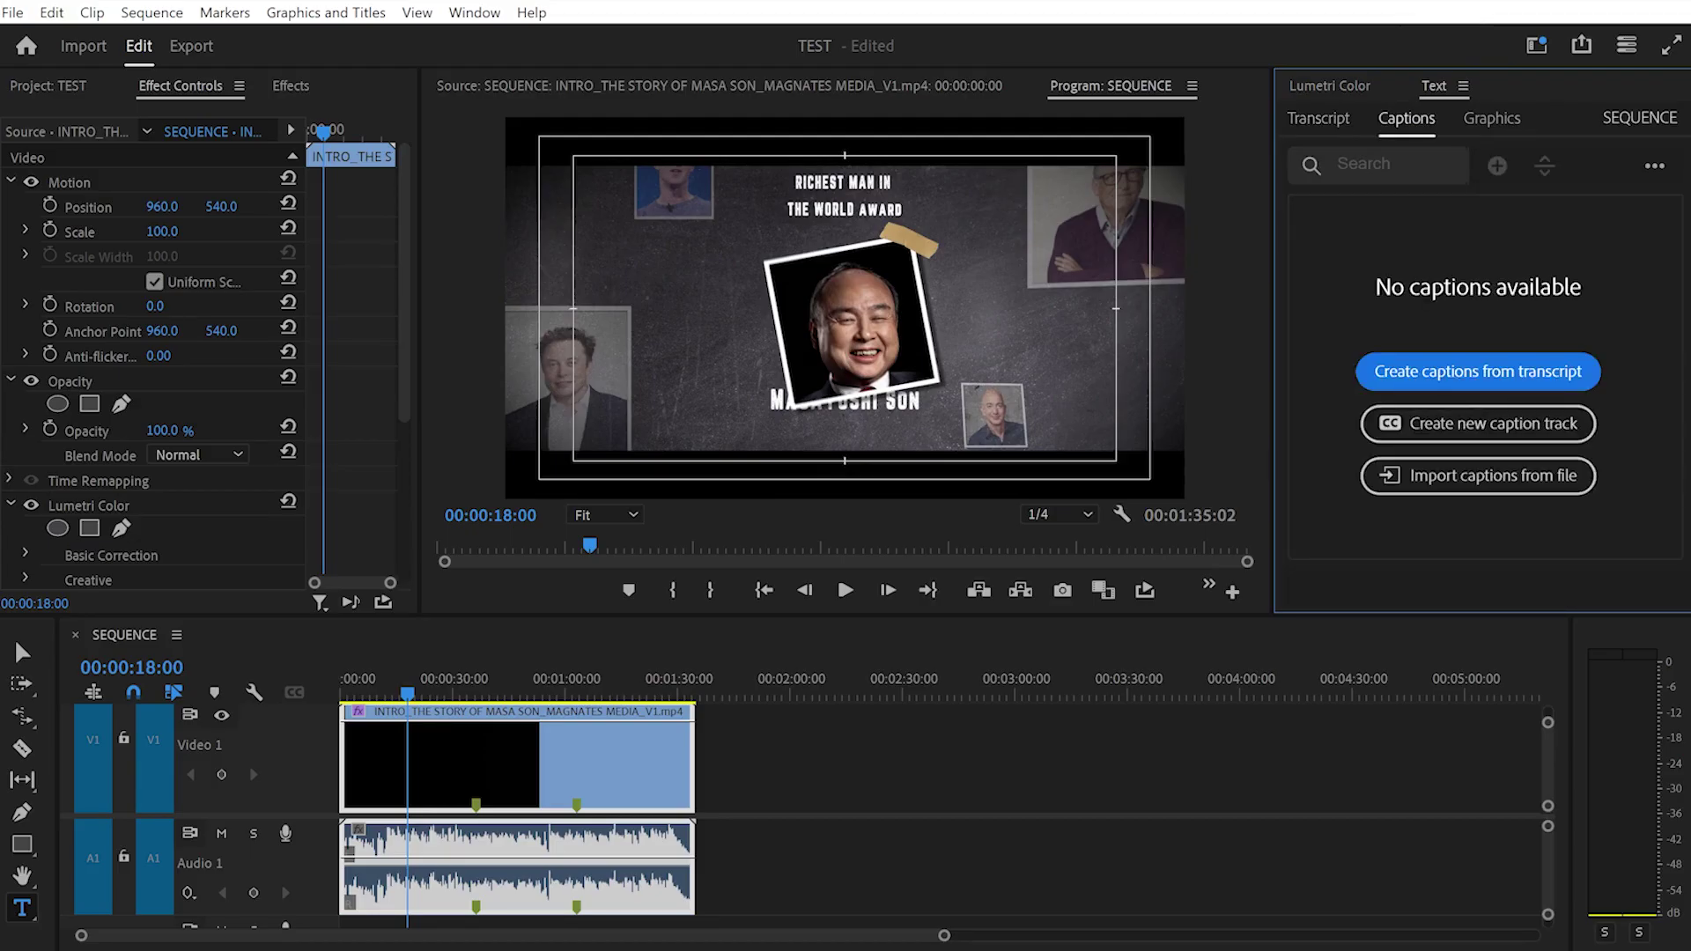
click(1492, 118)
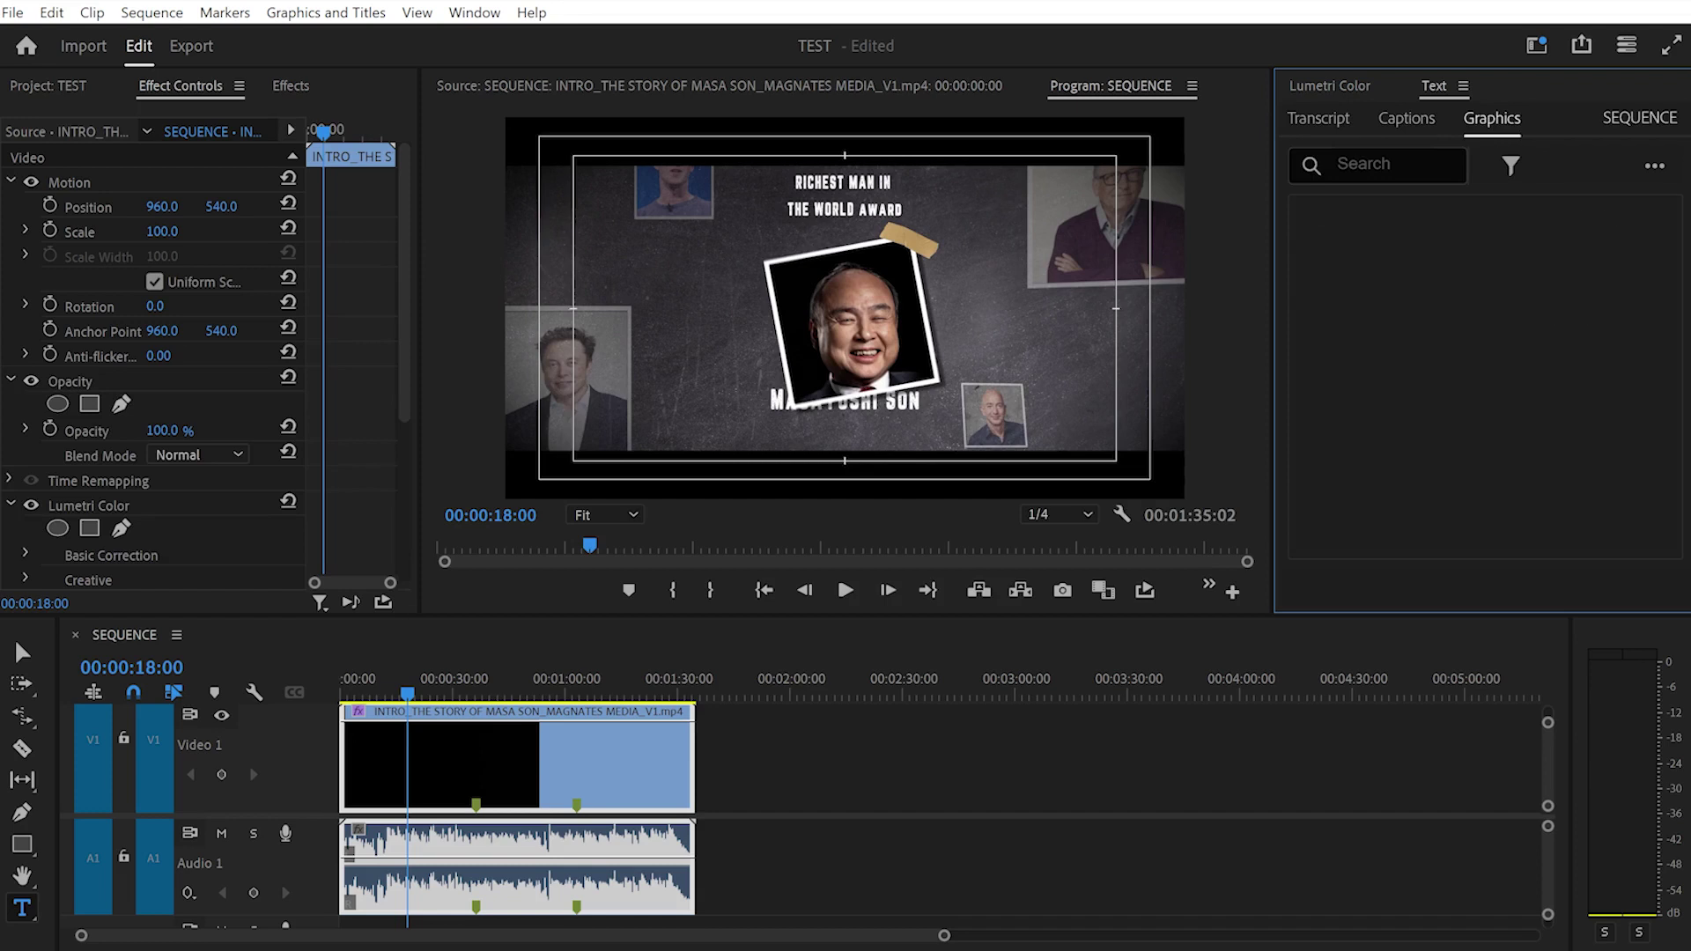
click(1406, 118)
click(1492, 118)
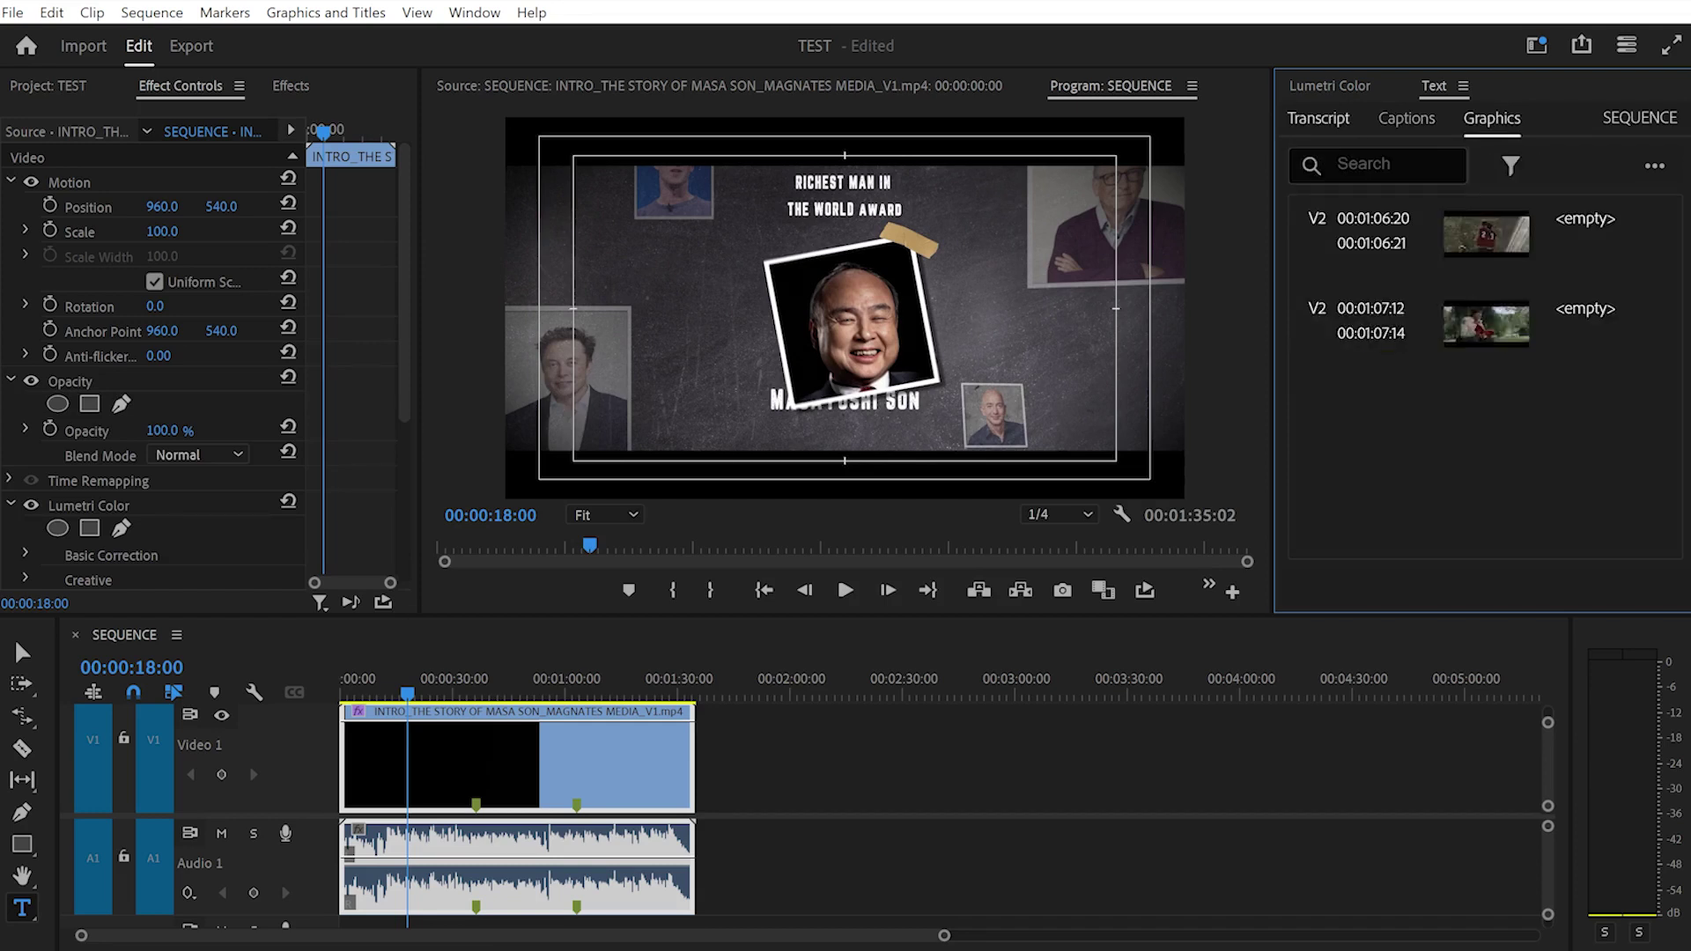
click(1318, 118)
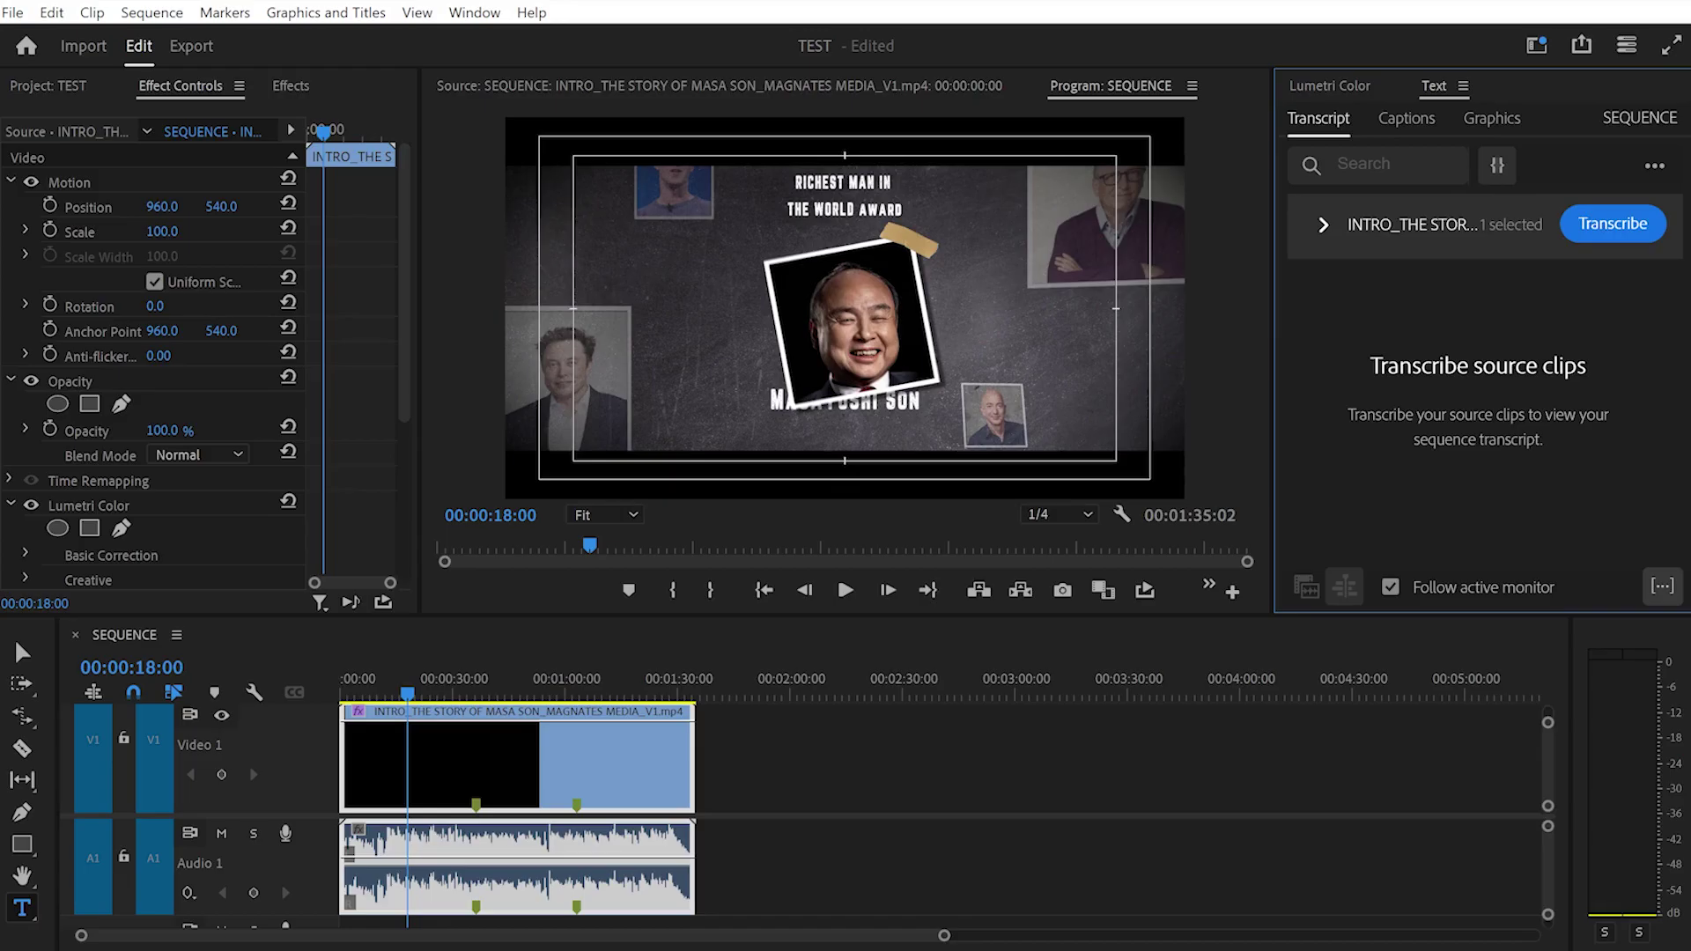
Display the Audio Track Mixer for the sequence and close it again.
click(475, 13)
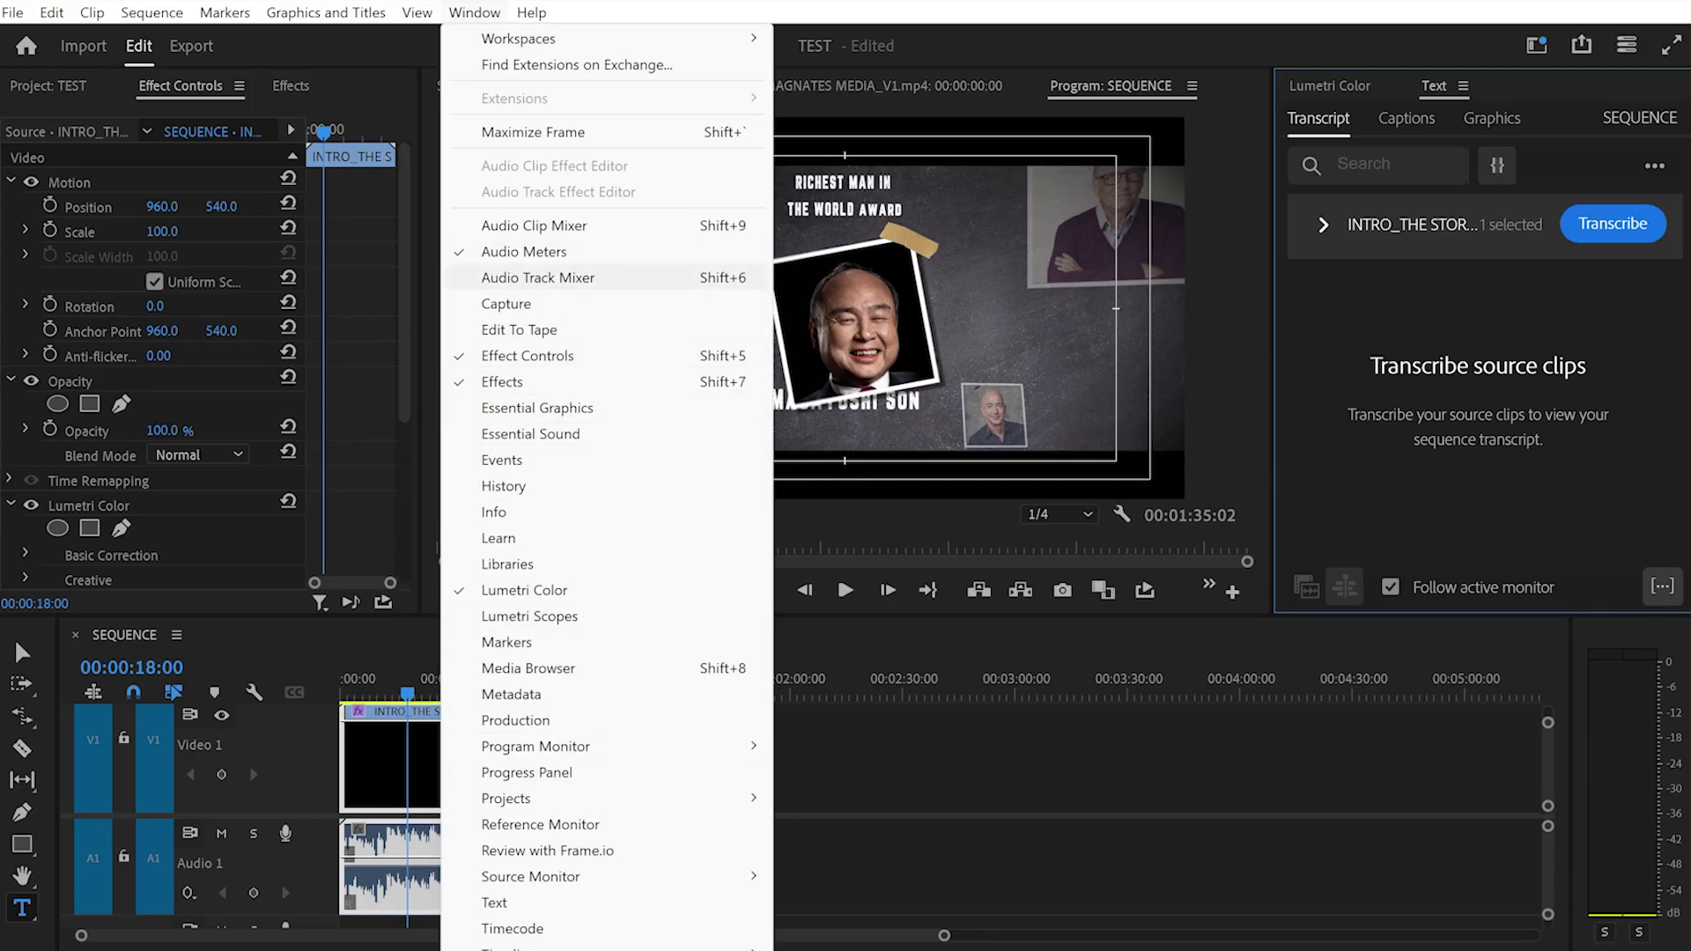
click(538, 278)
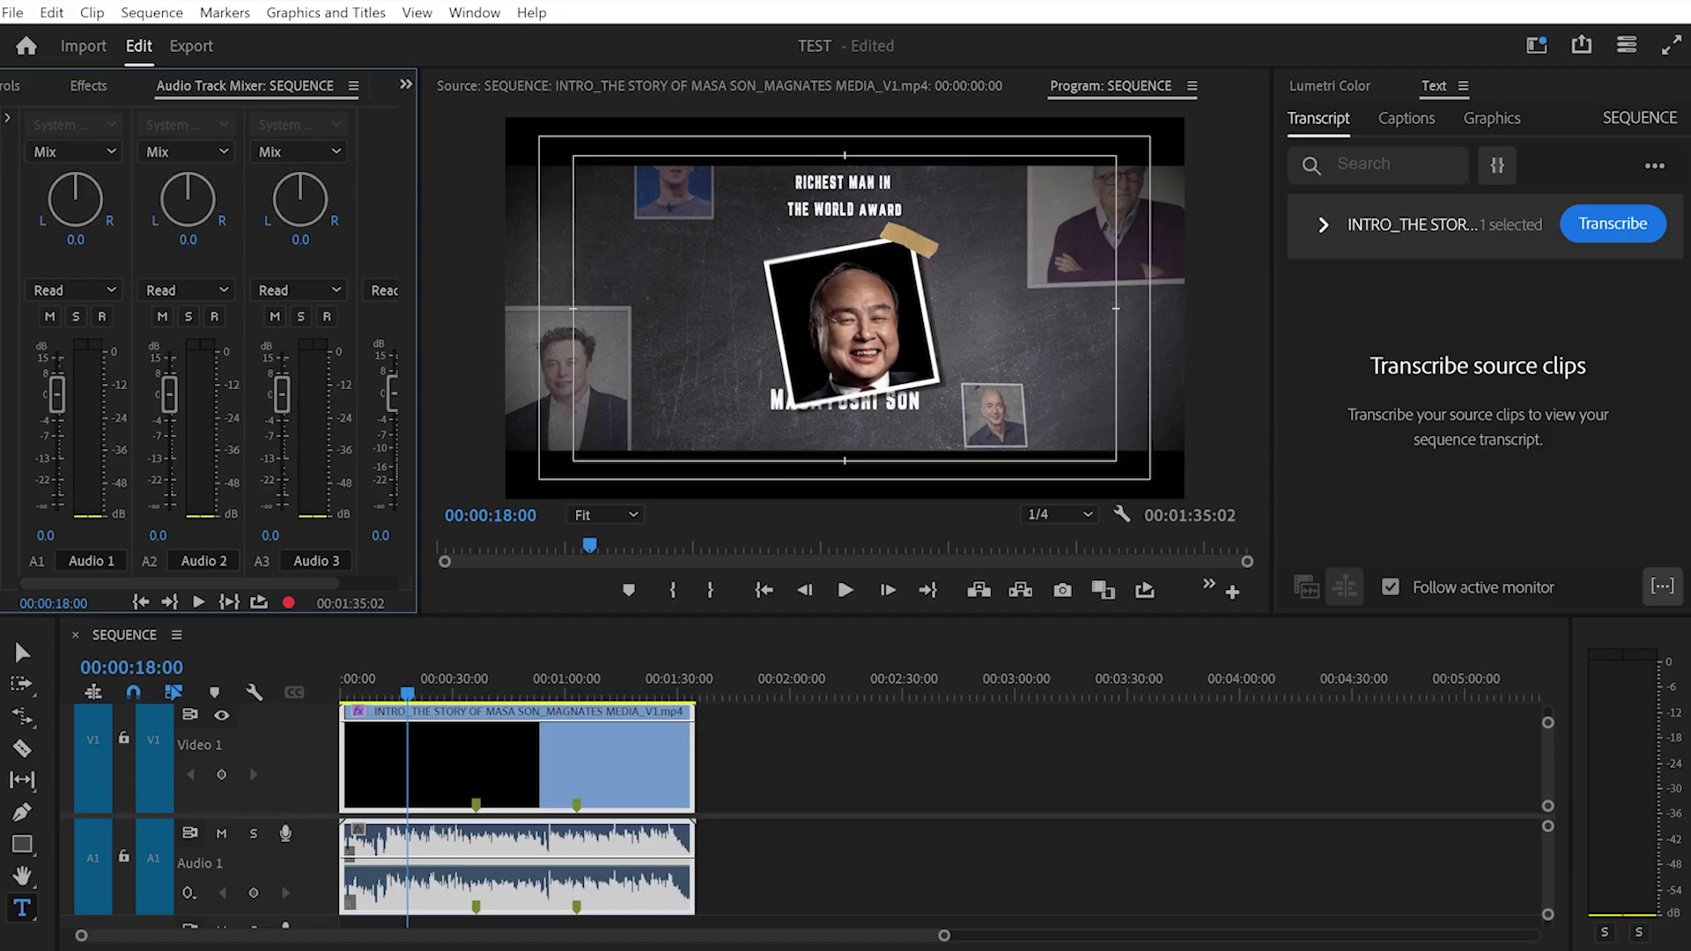
click(353, 86)
click(387, 95)
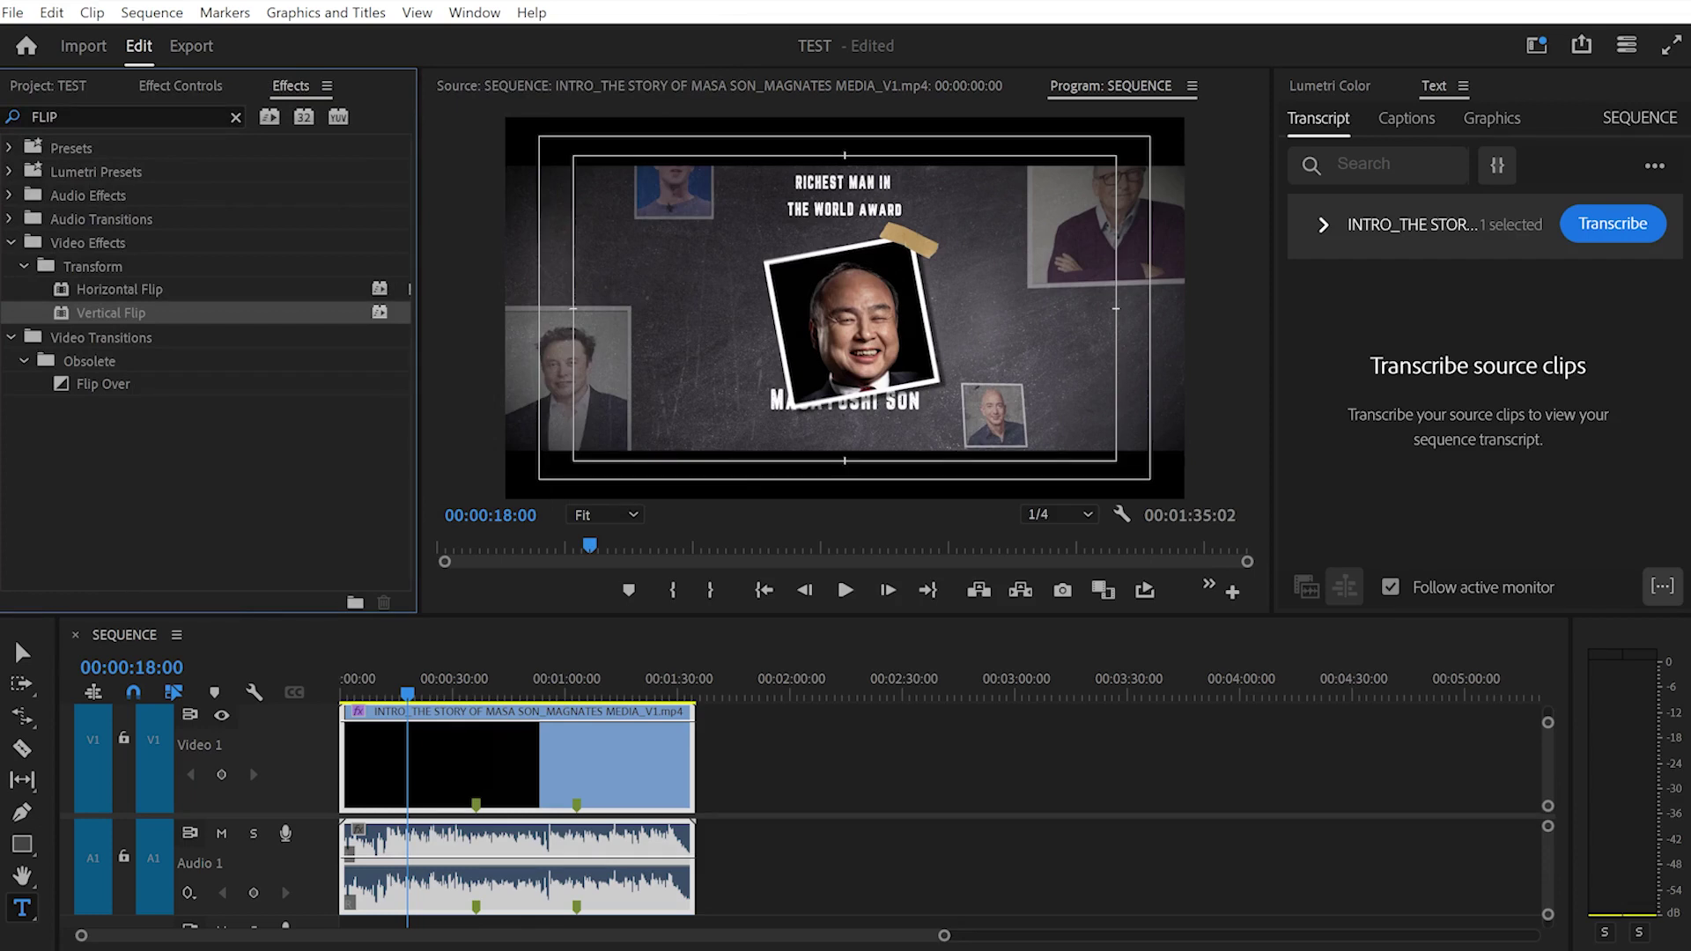
Move the playhead to 00:00:55:14, view the sequence's export settings, and leave the export page.
click(433, 676)
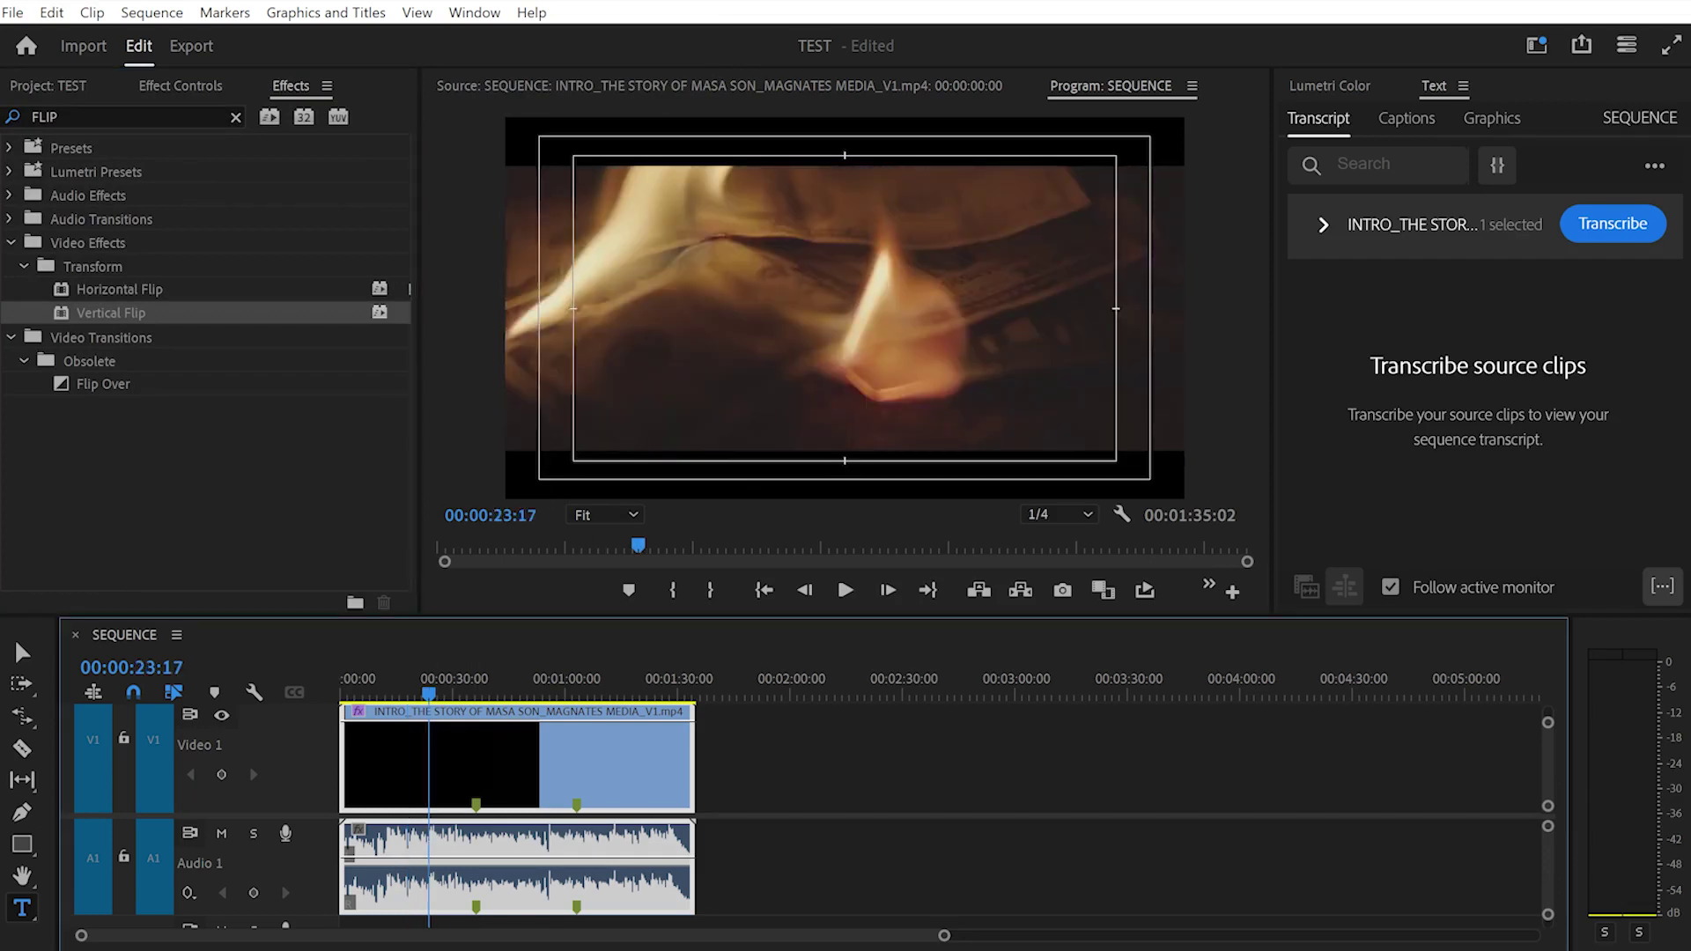
click(551, 677)
click(814, 676)
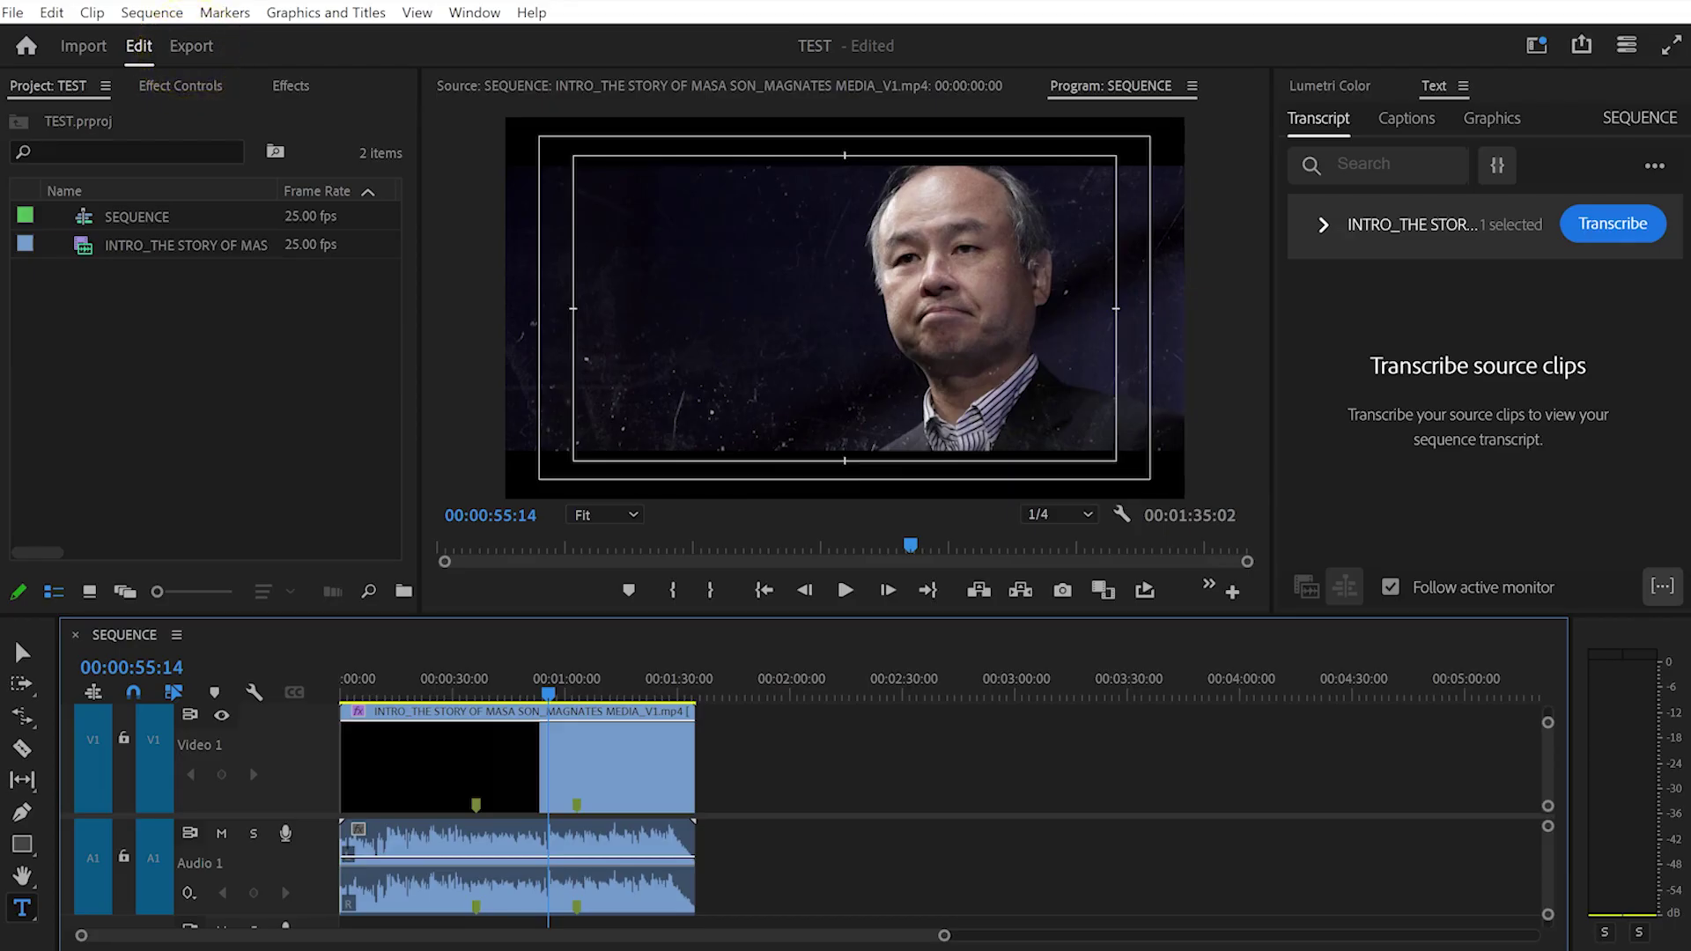
click(190, 45)
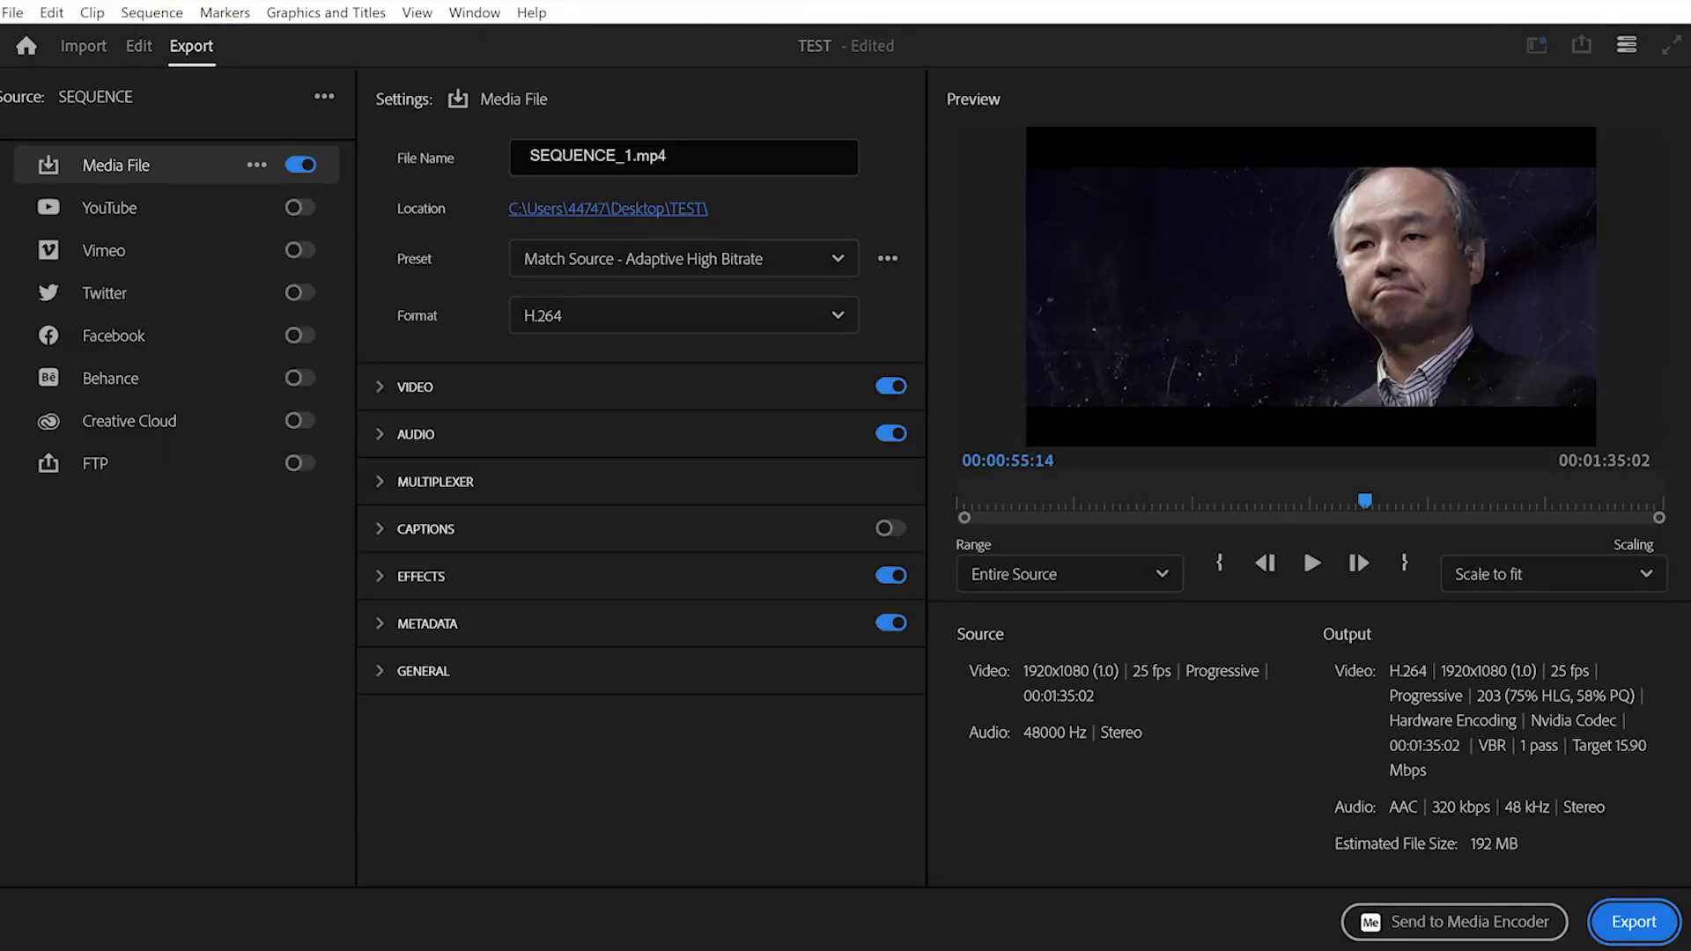
click(83, 46)
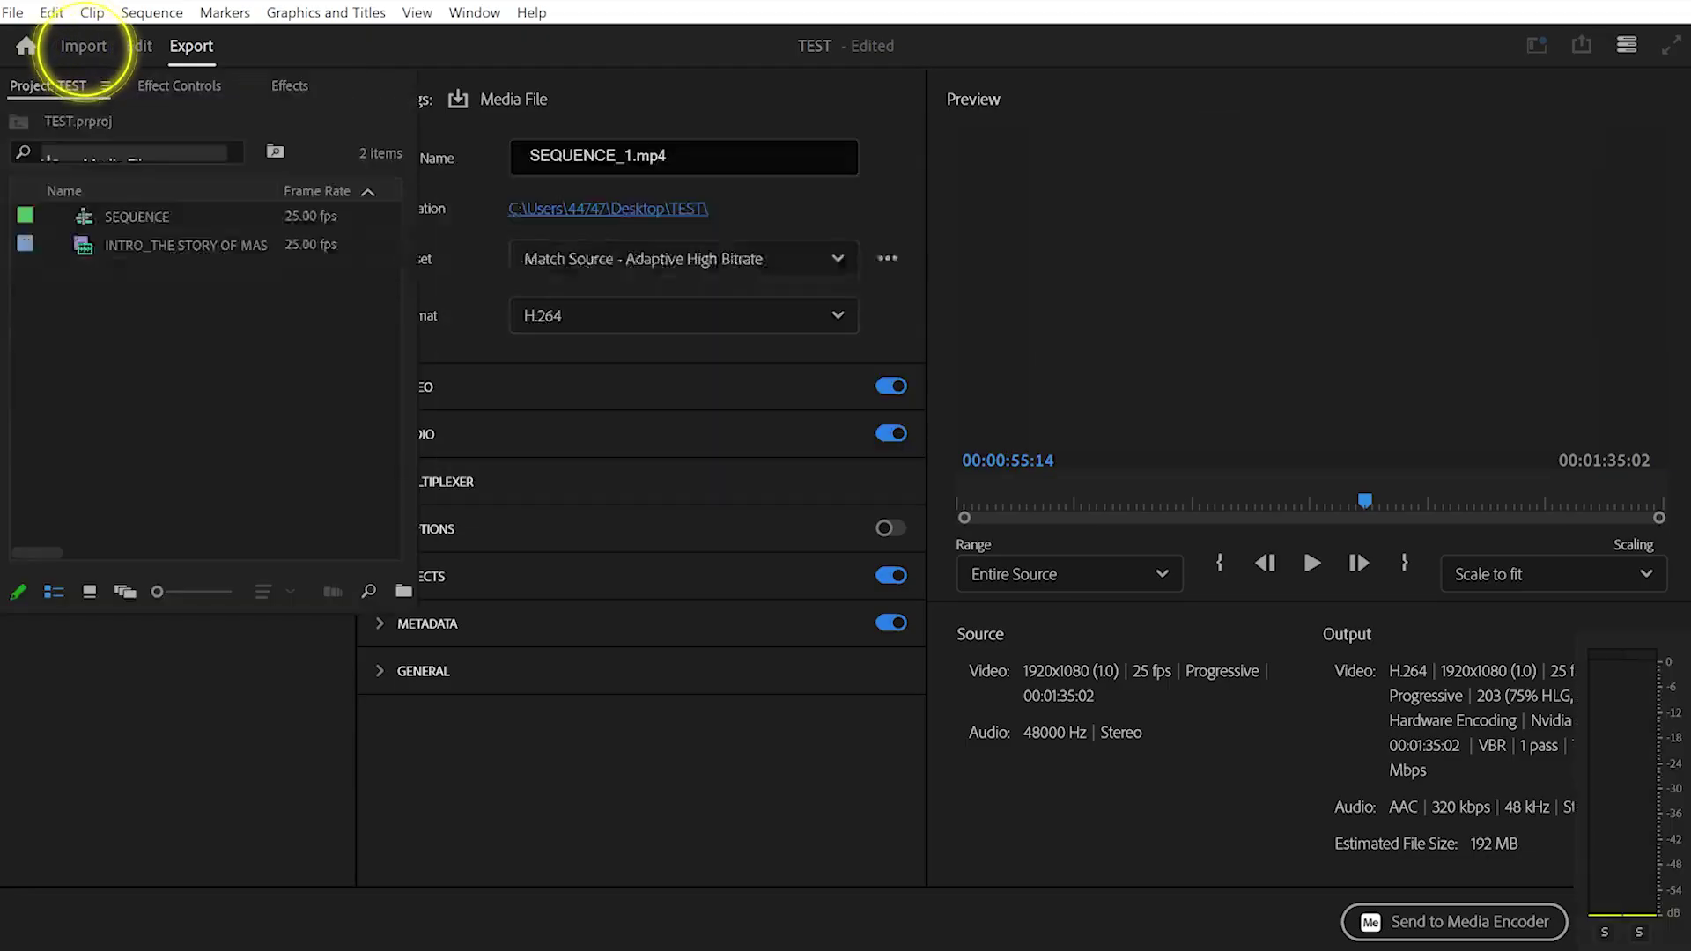
Switch back and forth between the export page and the editing page, finishing on the editing page.
click(138, 45)
click(190, 46)
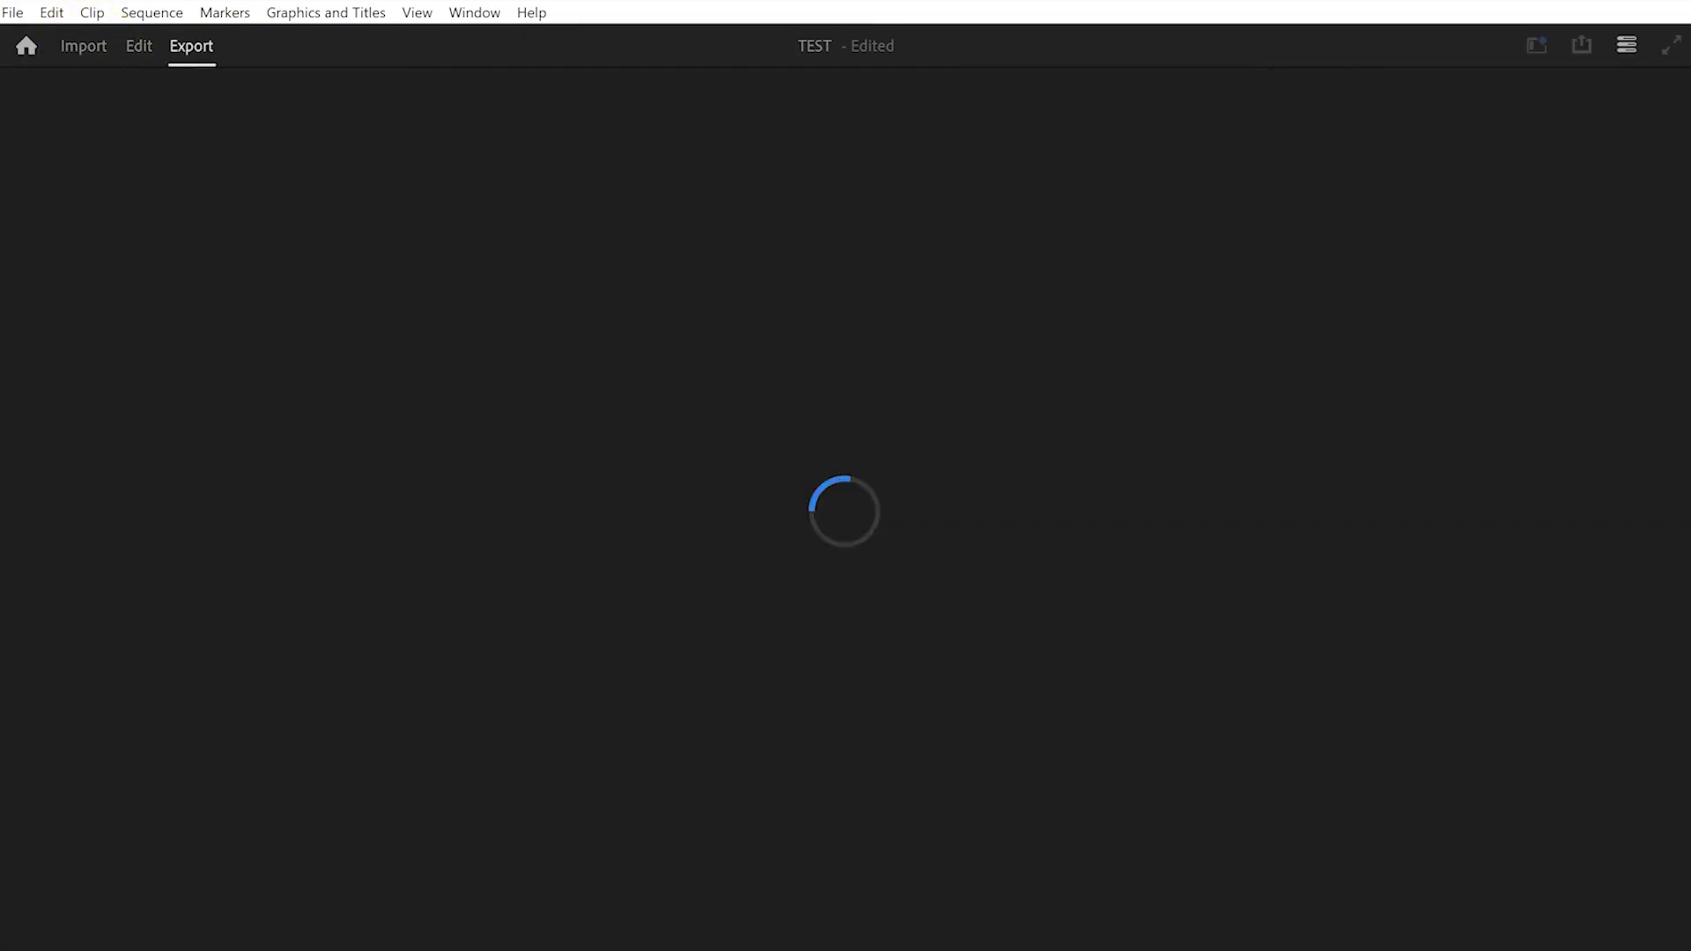
click(139, 46)
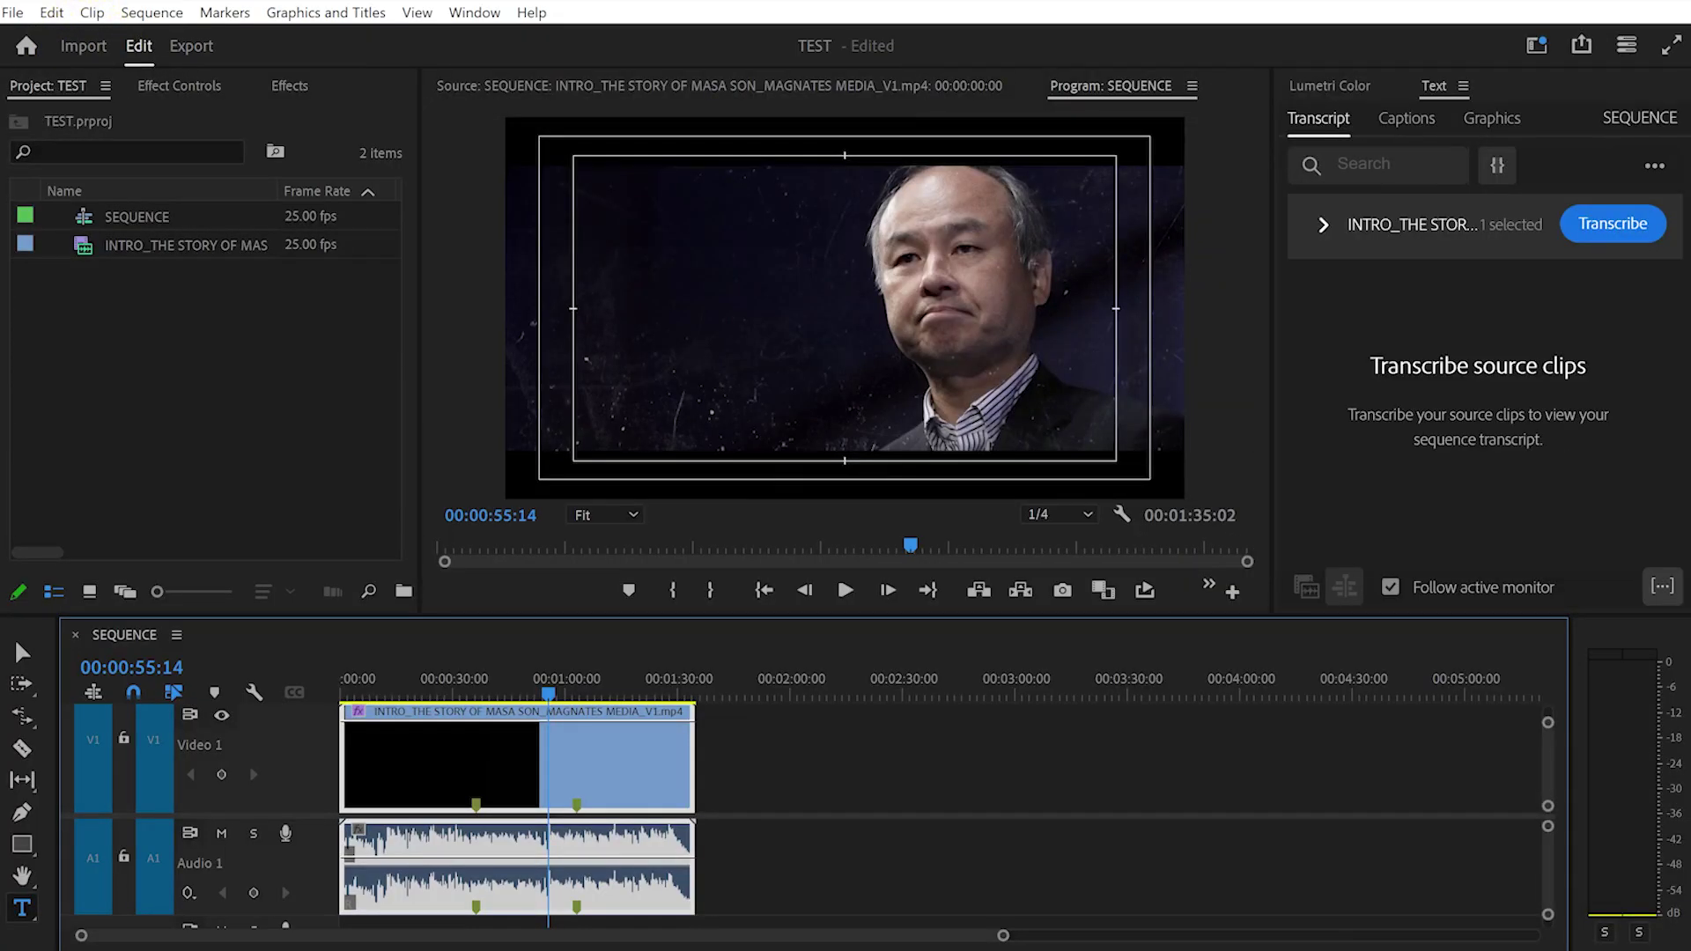
click(190, 46)
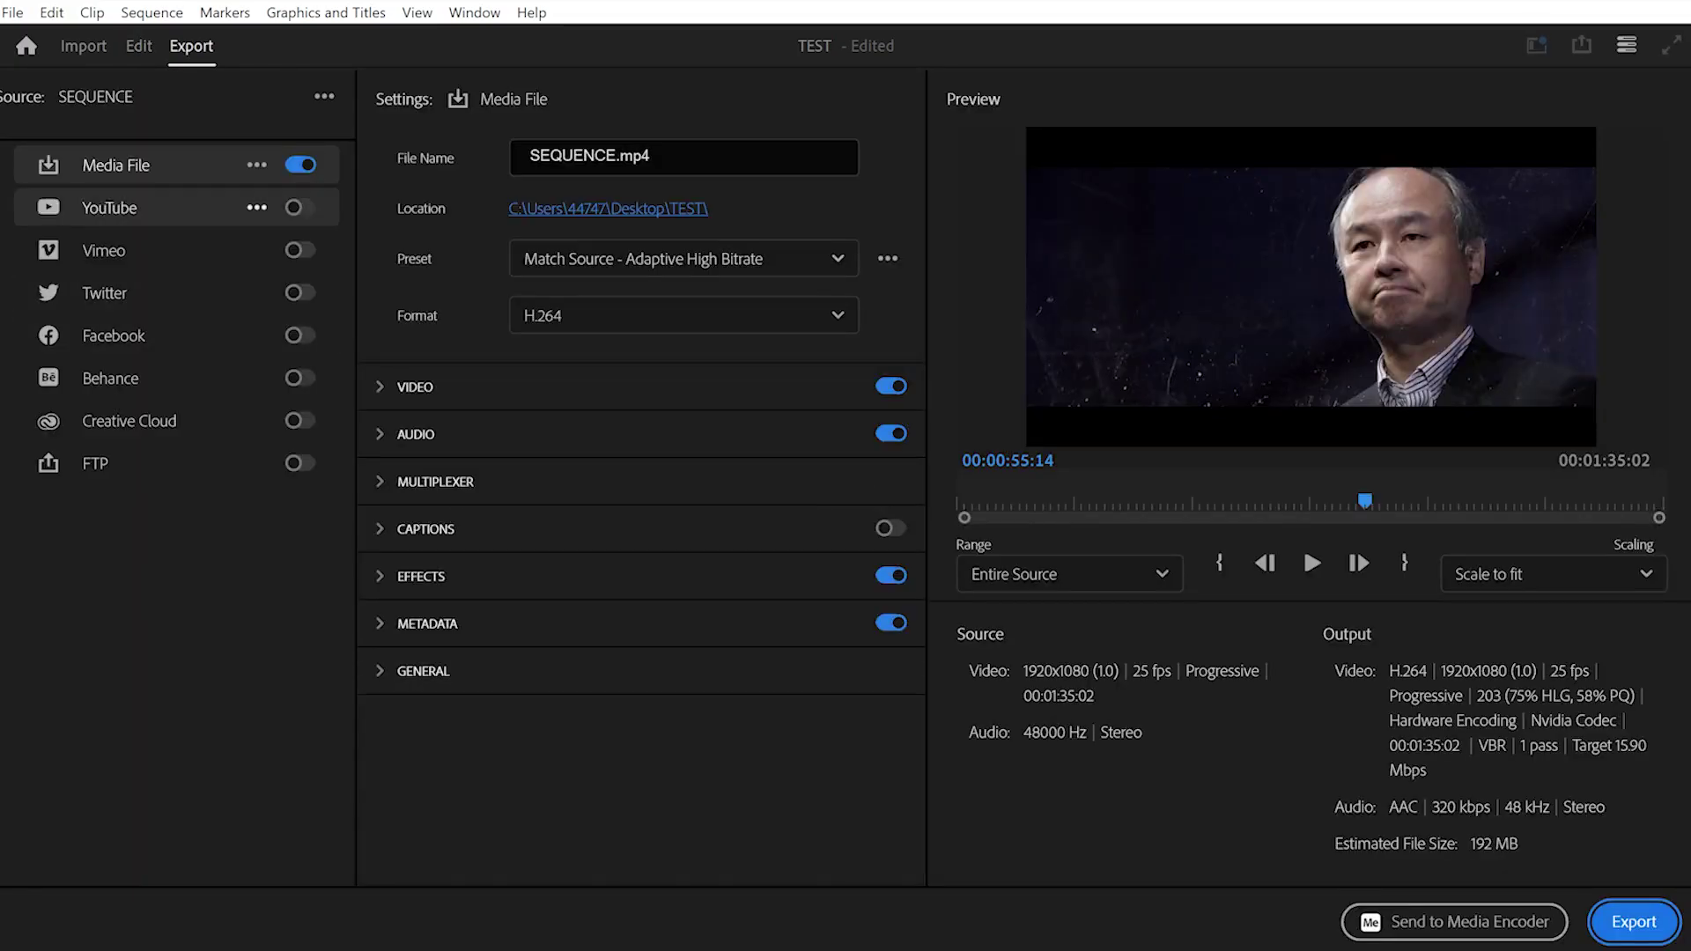
click(138, 45)
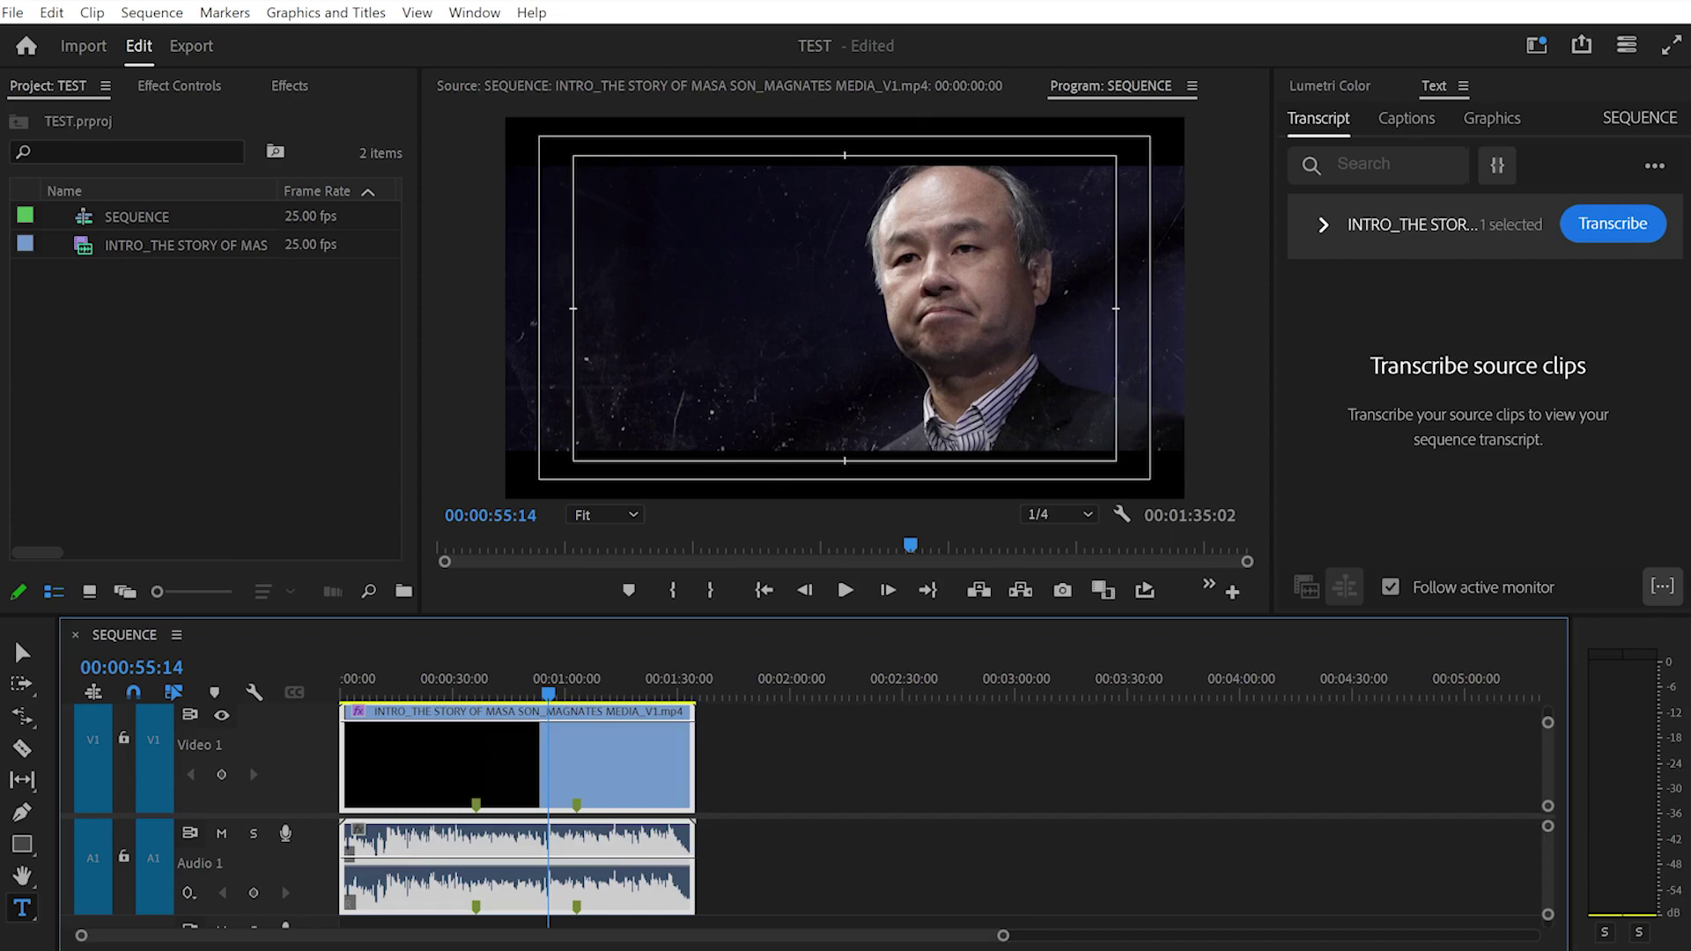
View the program video full screen, return to the editing layout, and look through the list of available workspaces.
click(1671, 44)
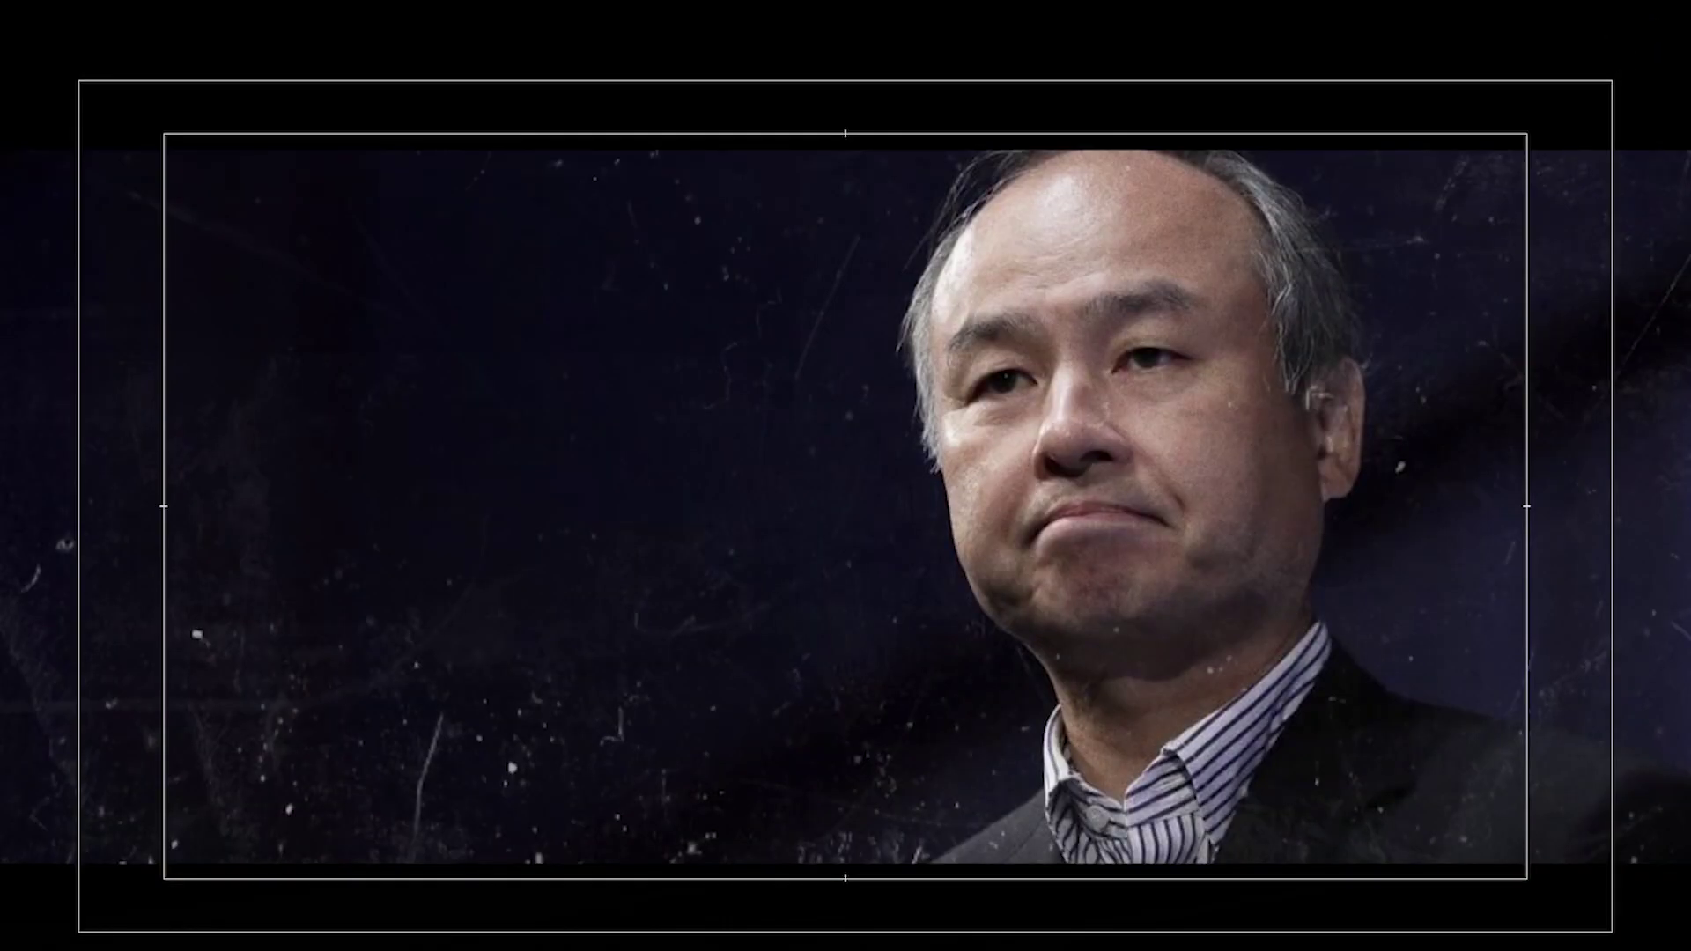
key(Escape)
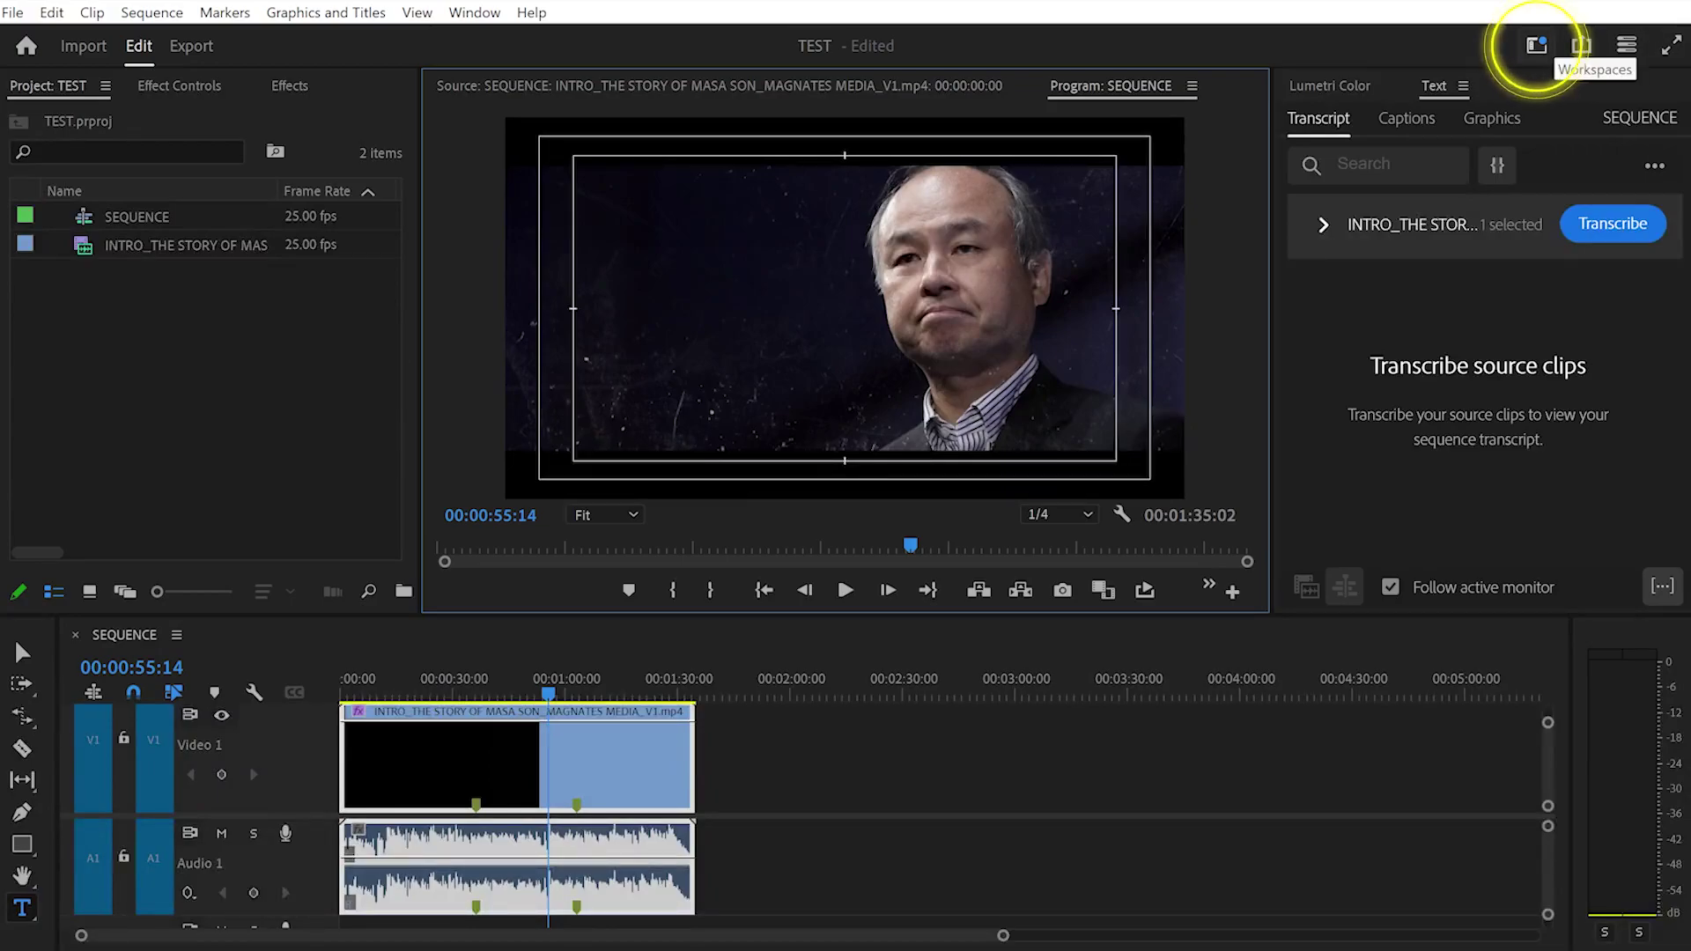
click(1537, 45)
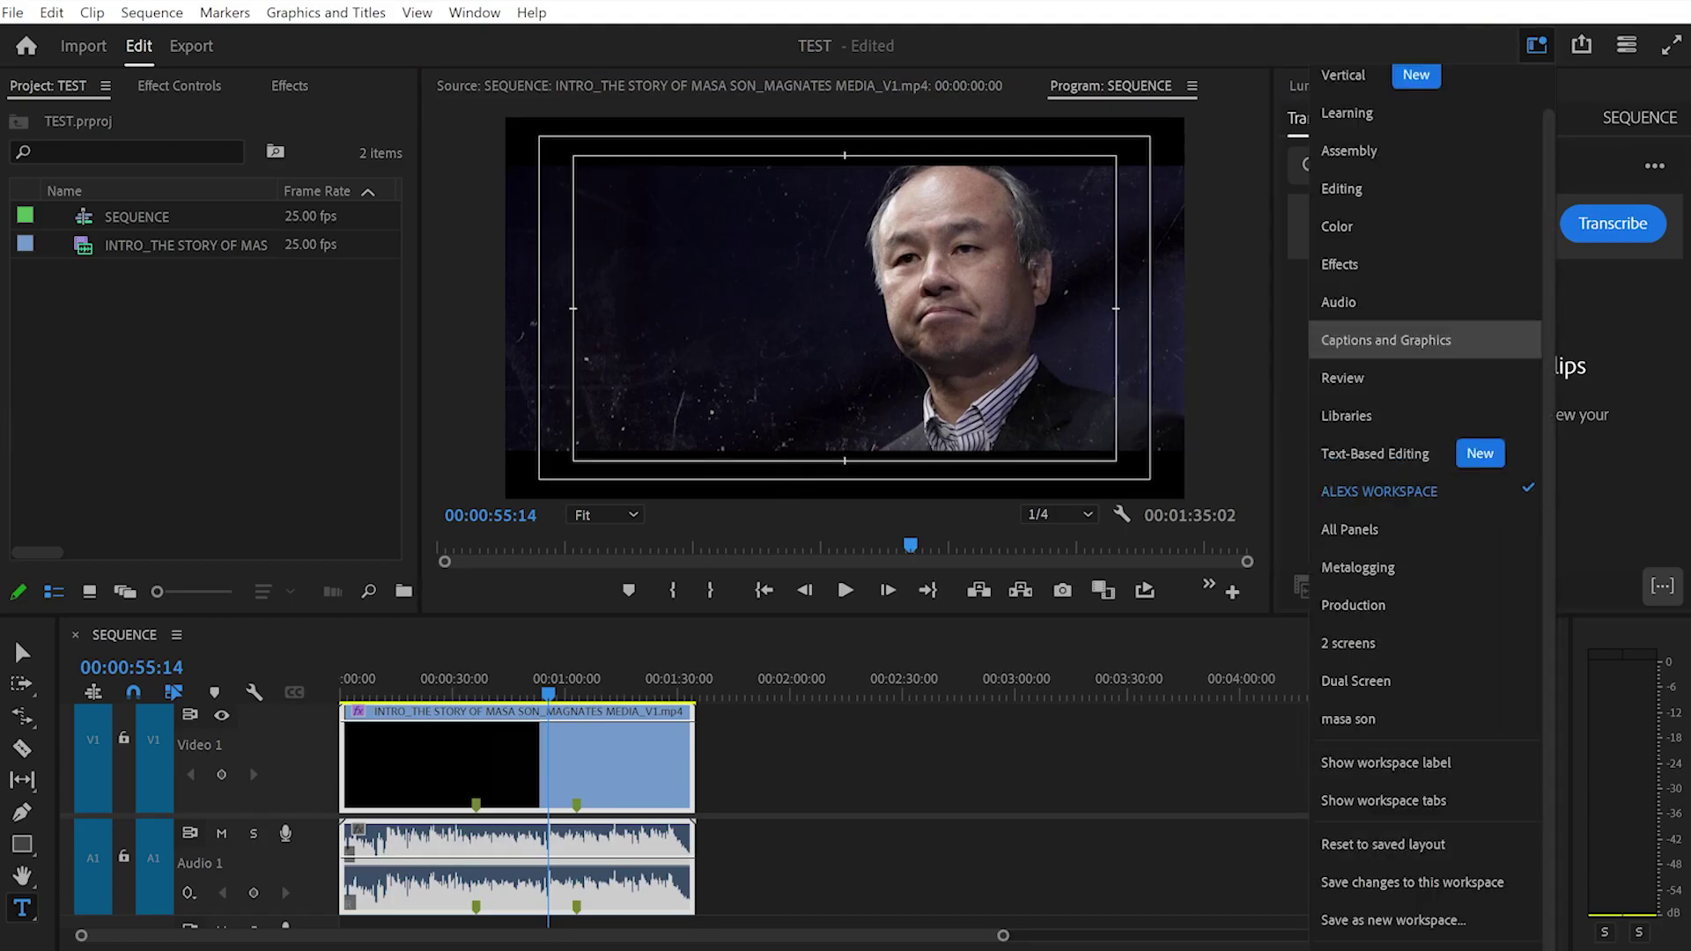
click(1537, 45)
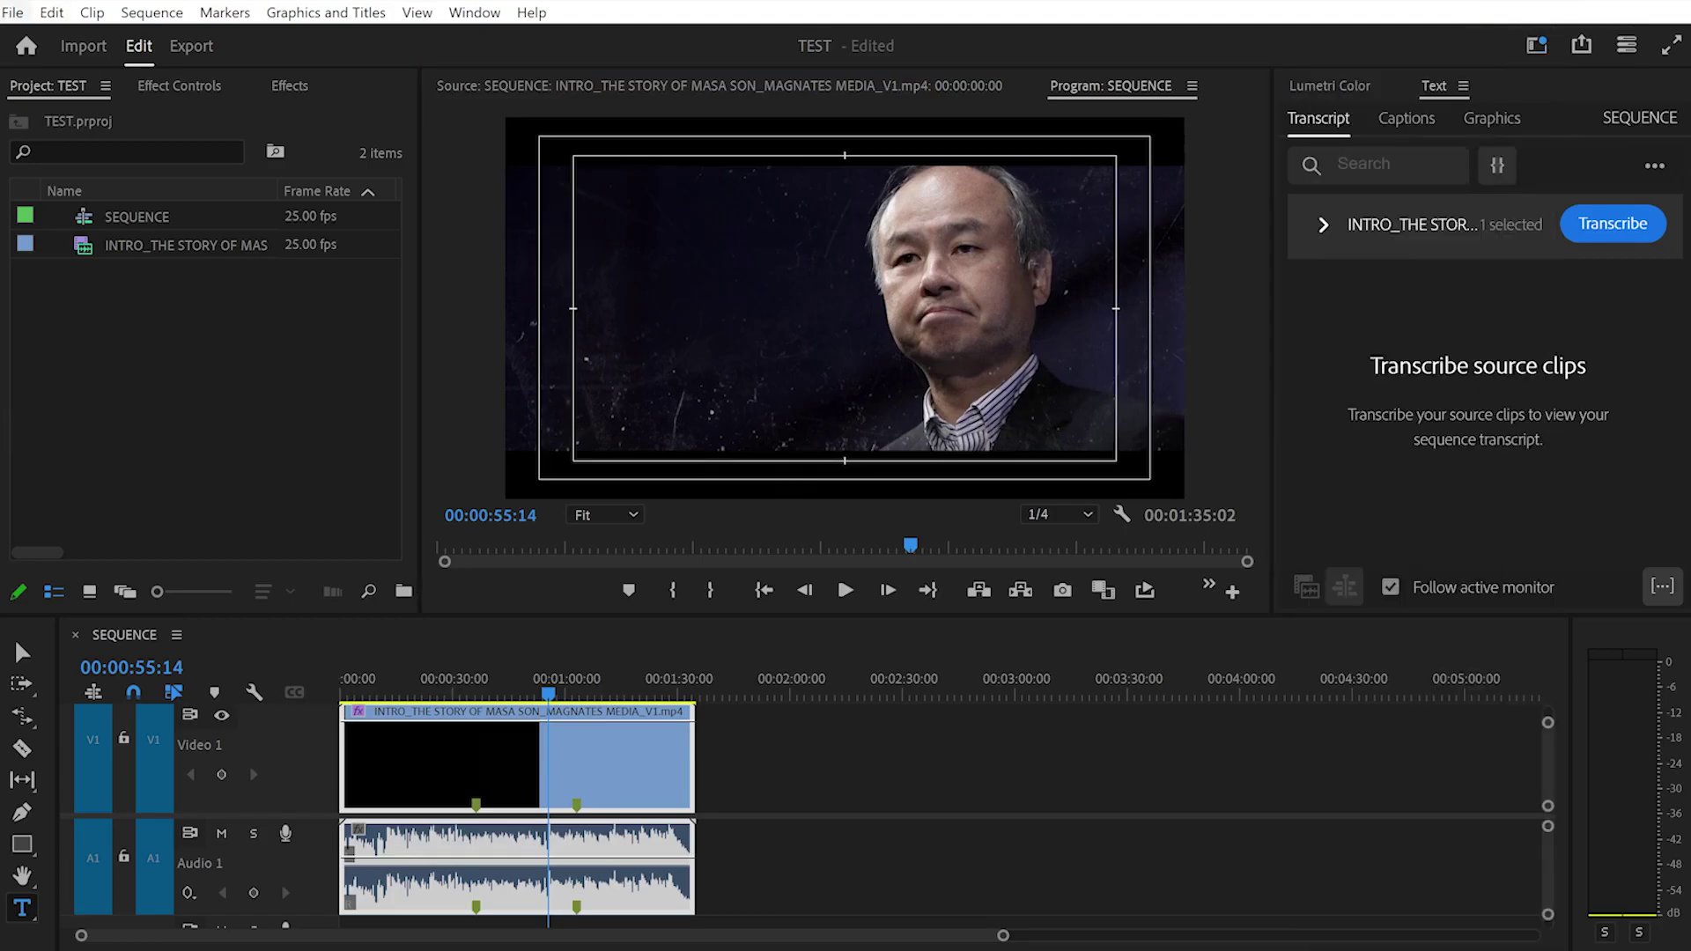
Look through the file commands available for the project and save the TEST project.
click(21, 12)
click(22, 12)
click(23, 12)
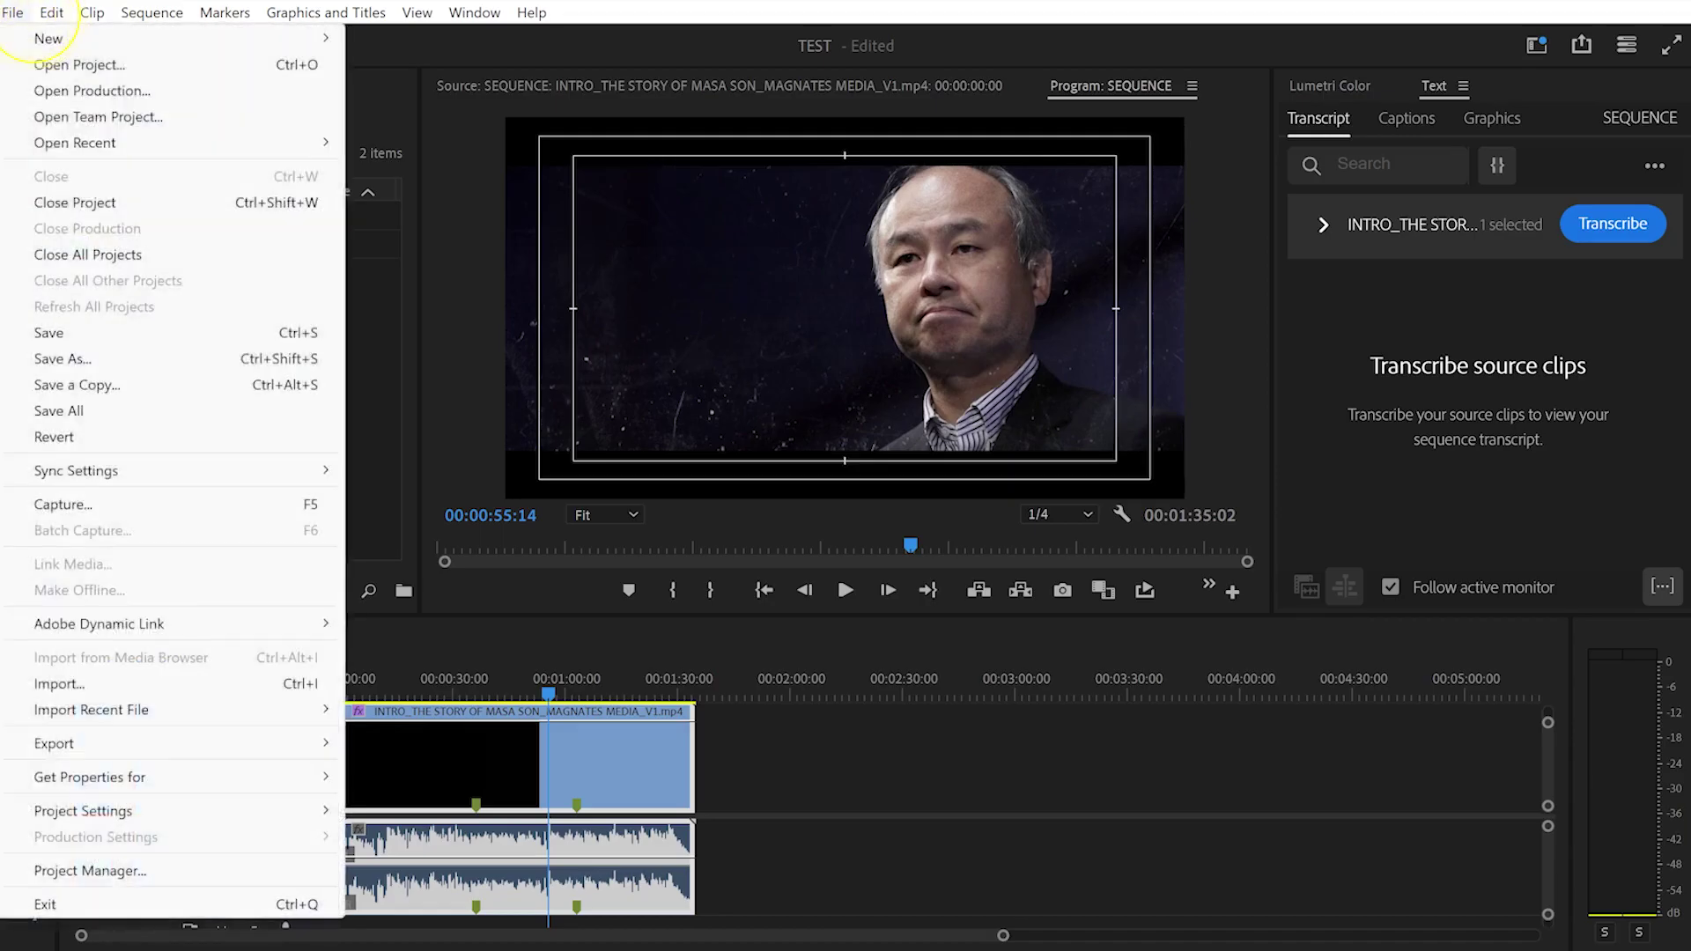
mouse_move(41, 12)
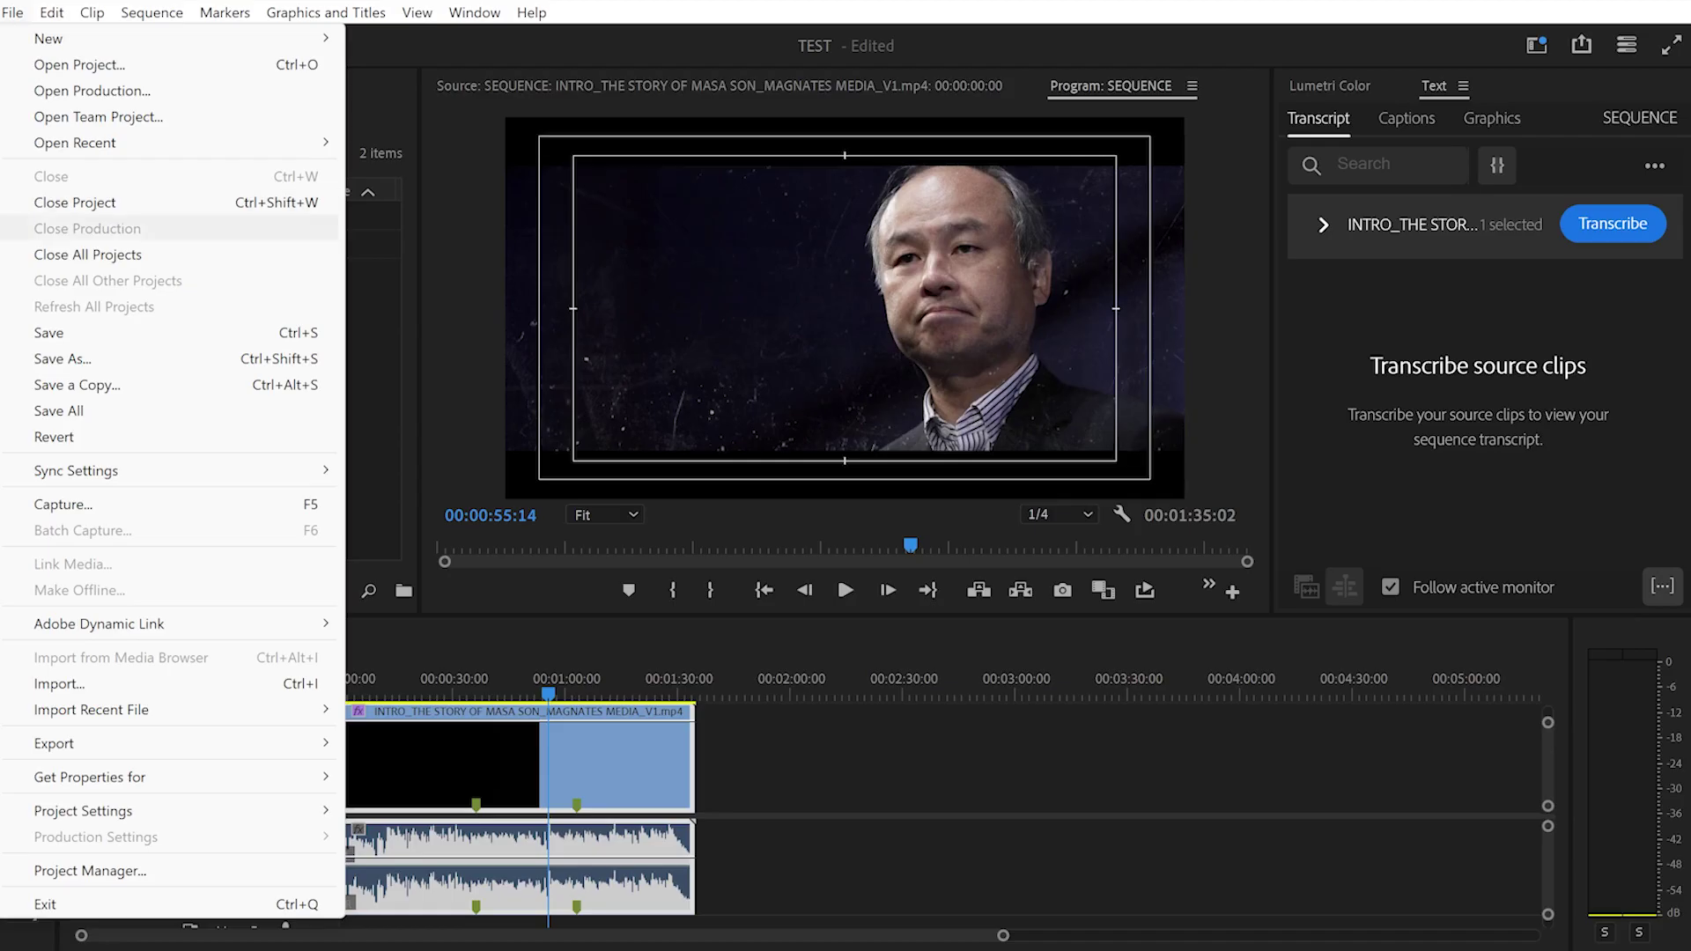
key(Escape)
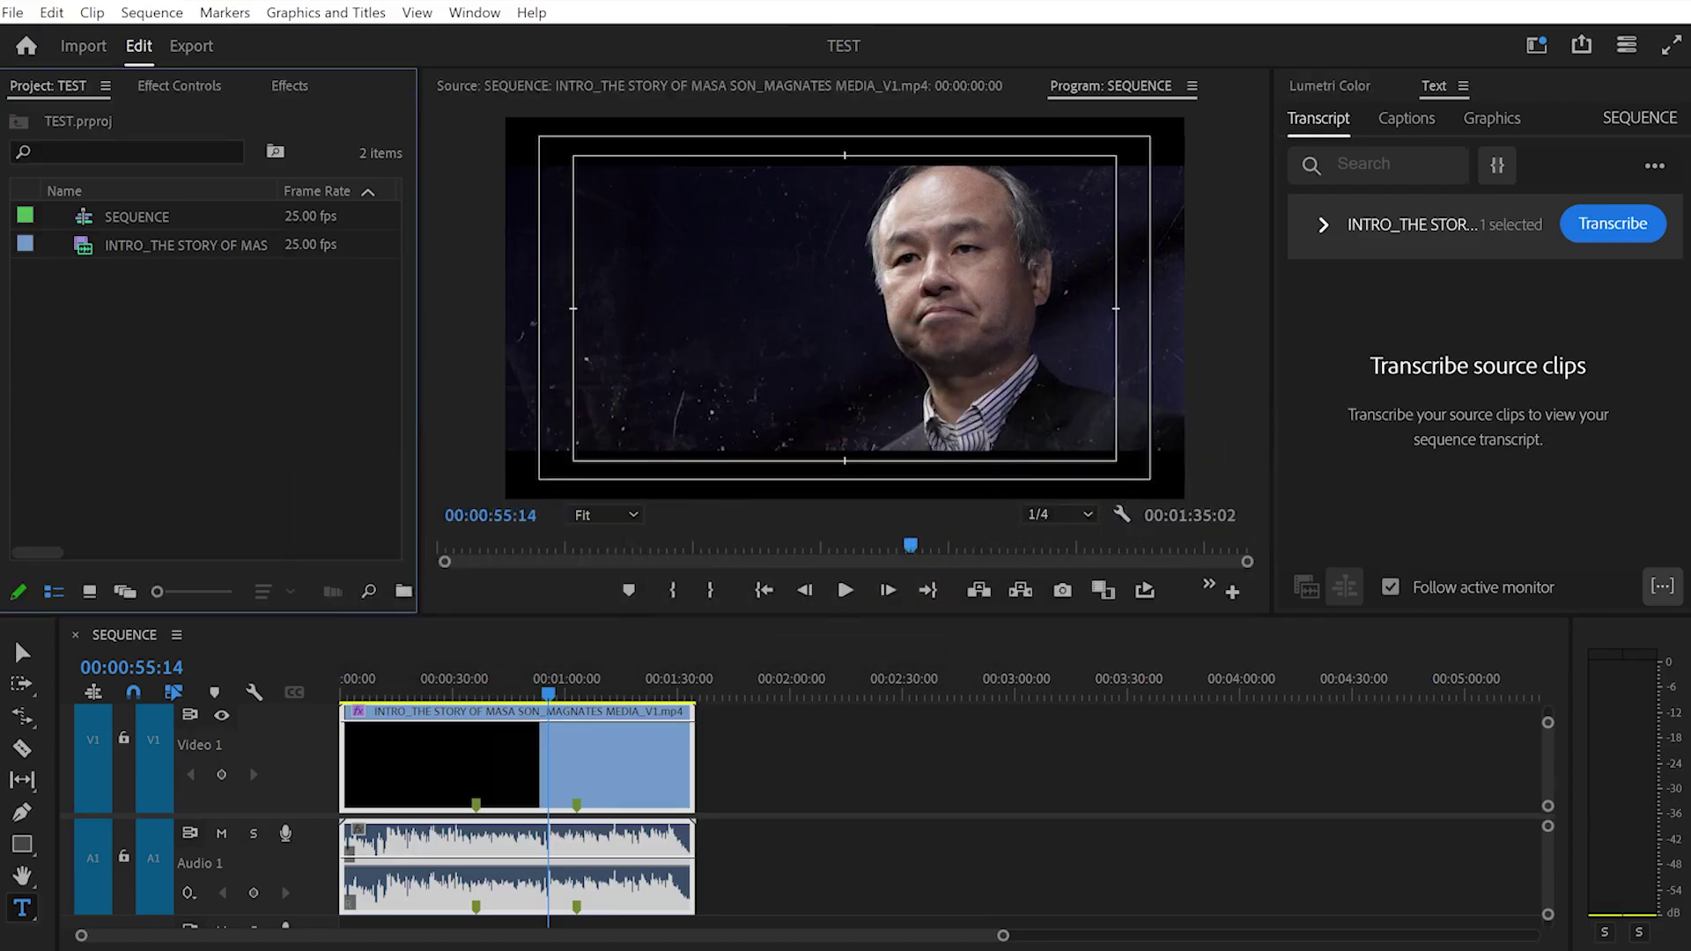
click(13, 13)
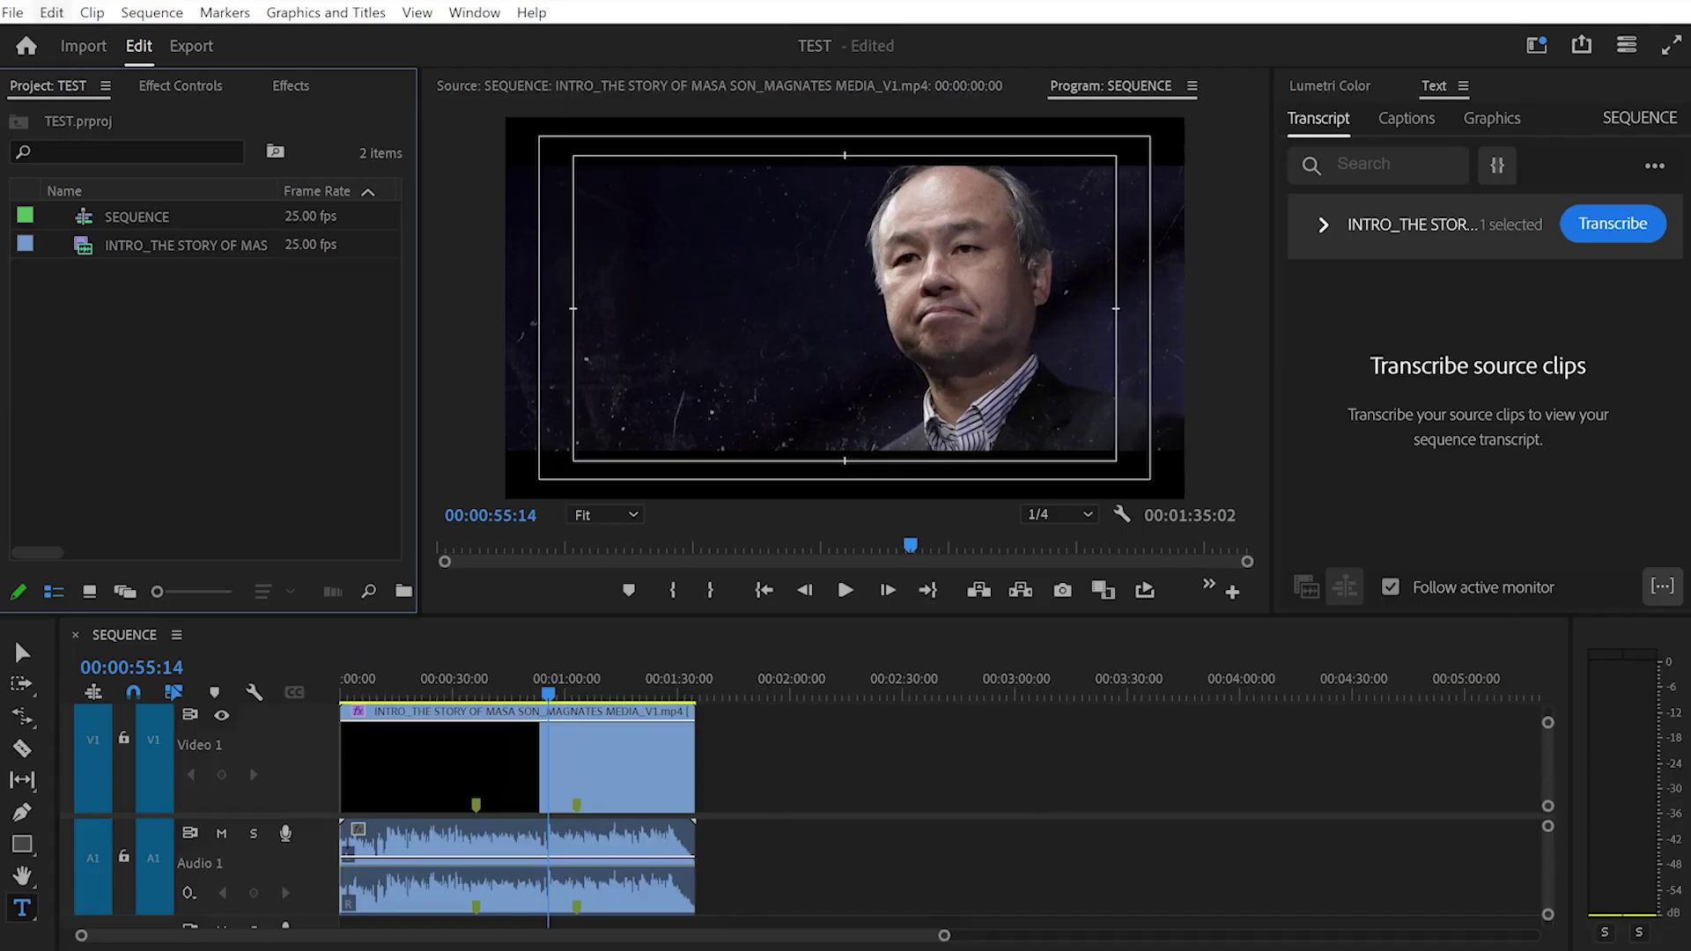
Display the keyboard shortcut settings and examine the commands assigned to the T, I, O and C keys.
click(51, 12)
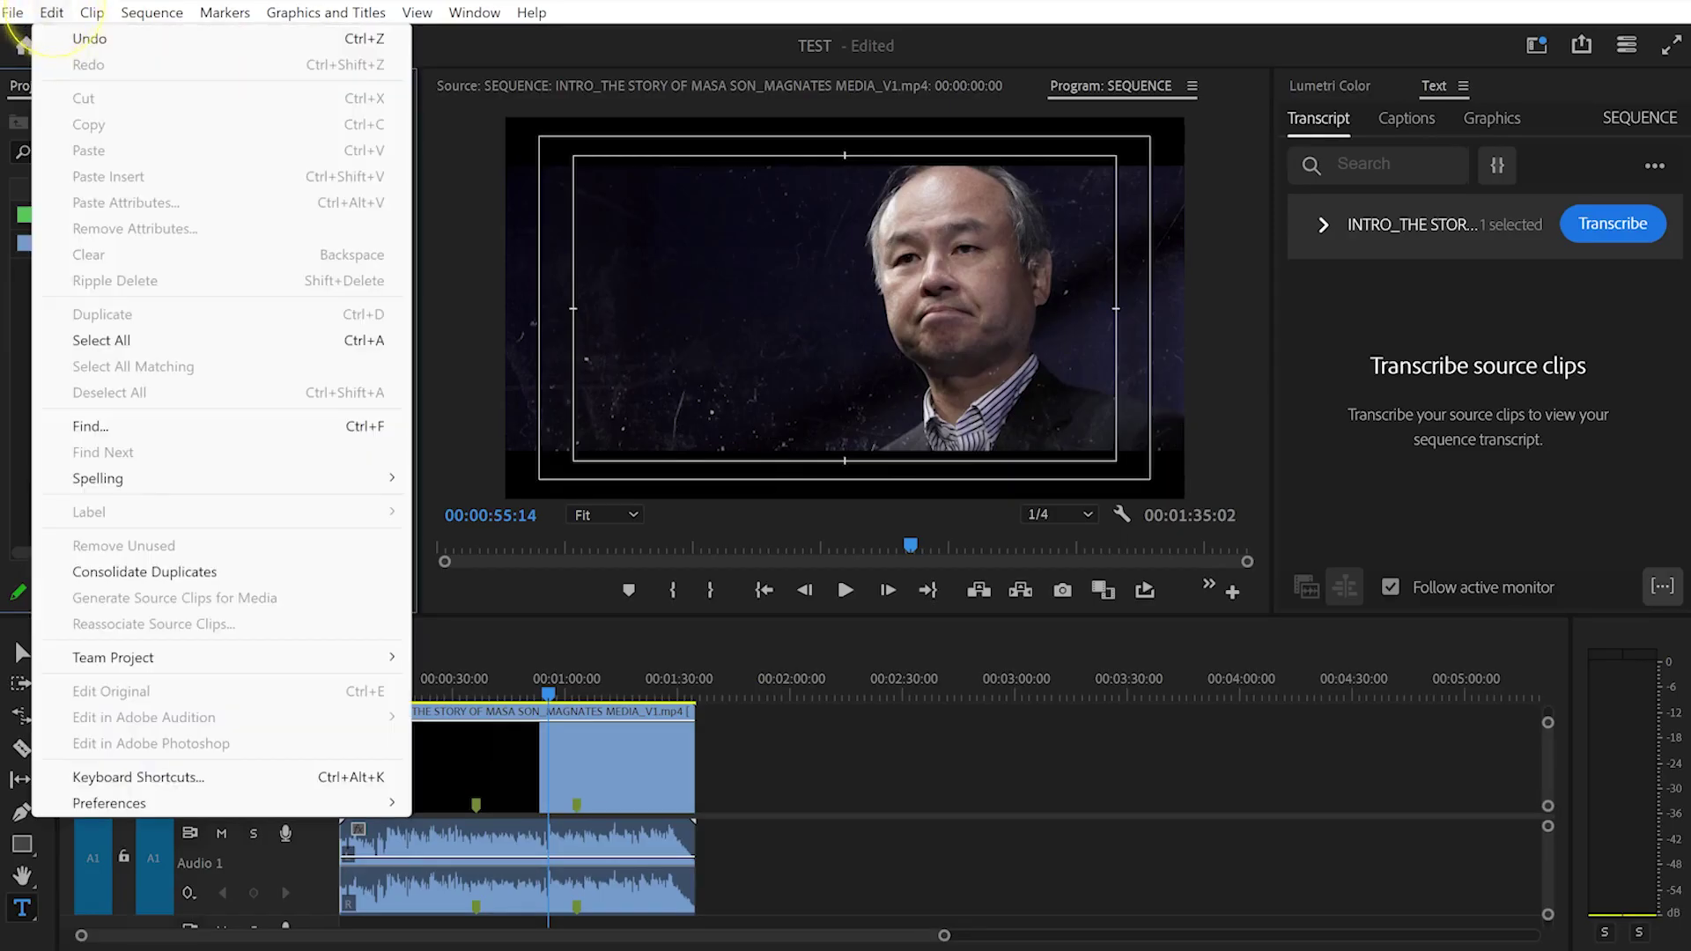
click(165, 778)
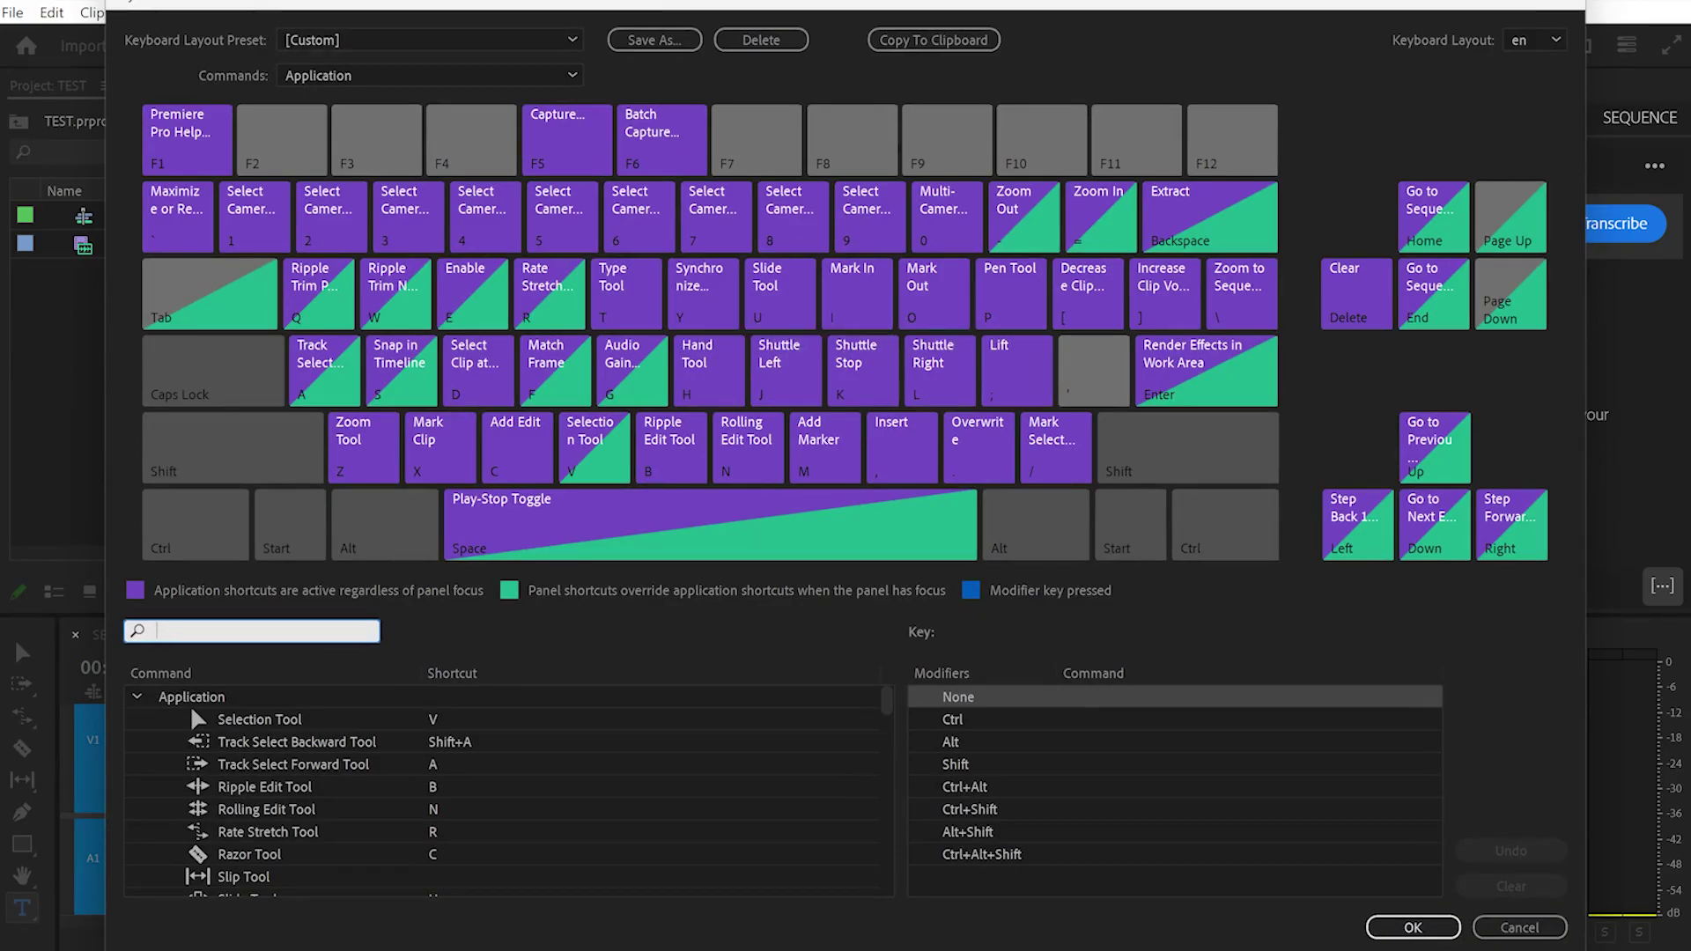
click(620, 295)
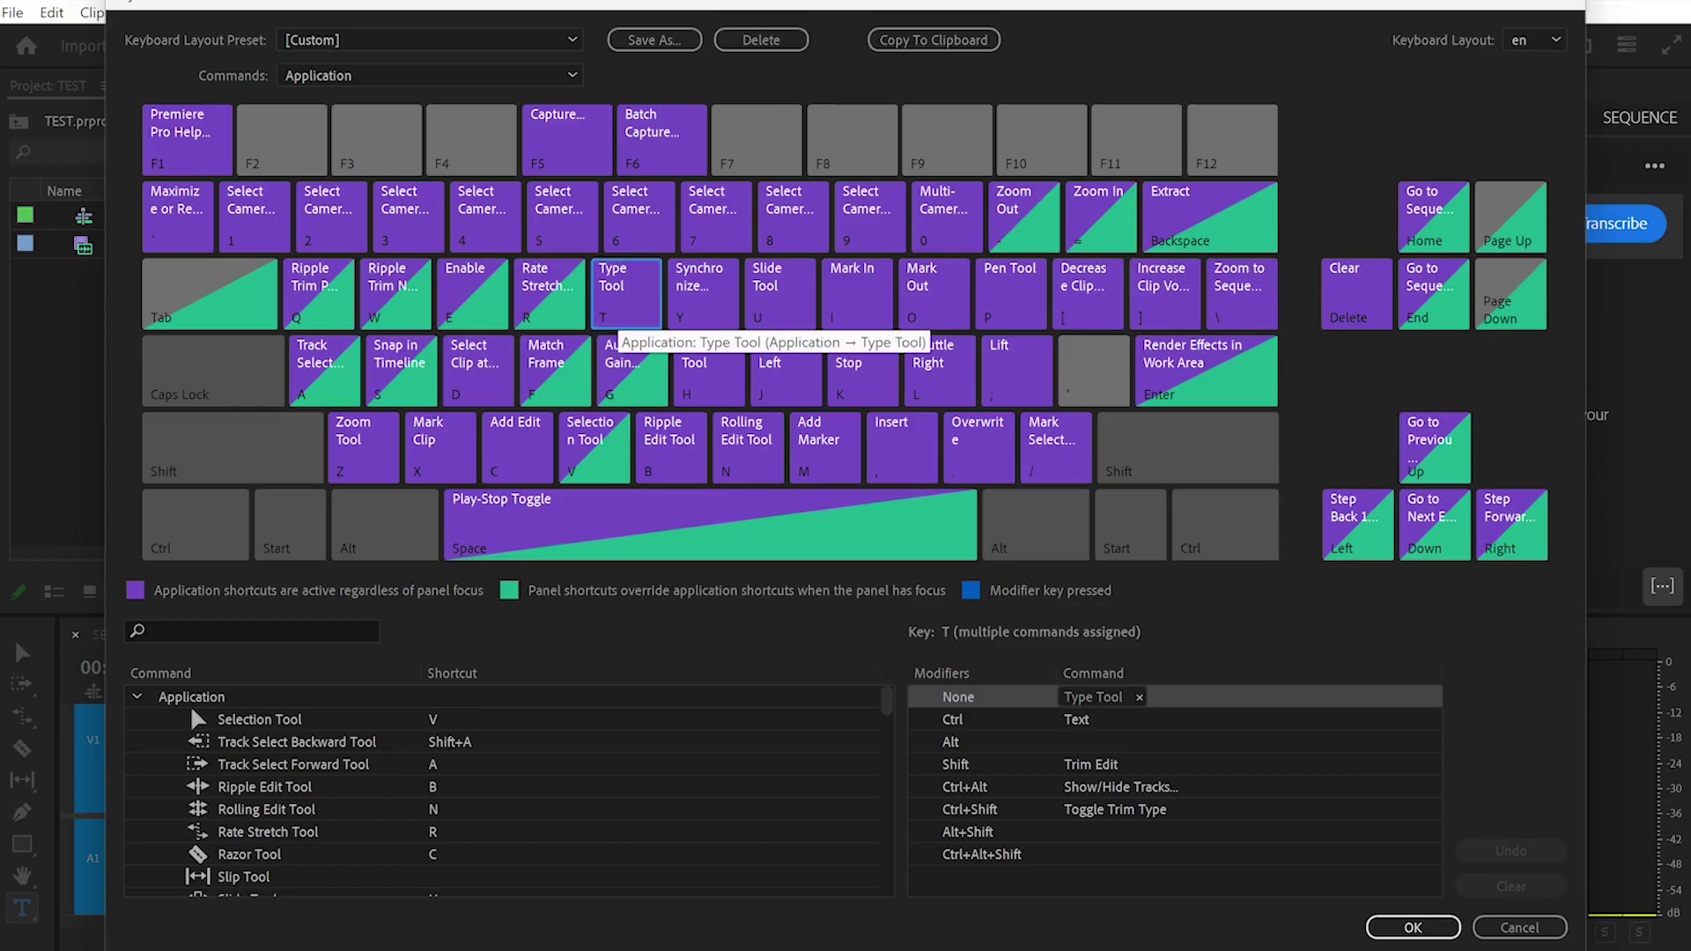
click(859, 302)
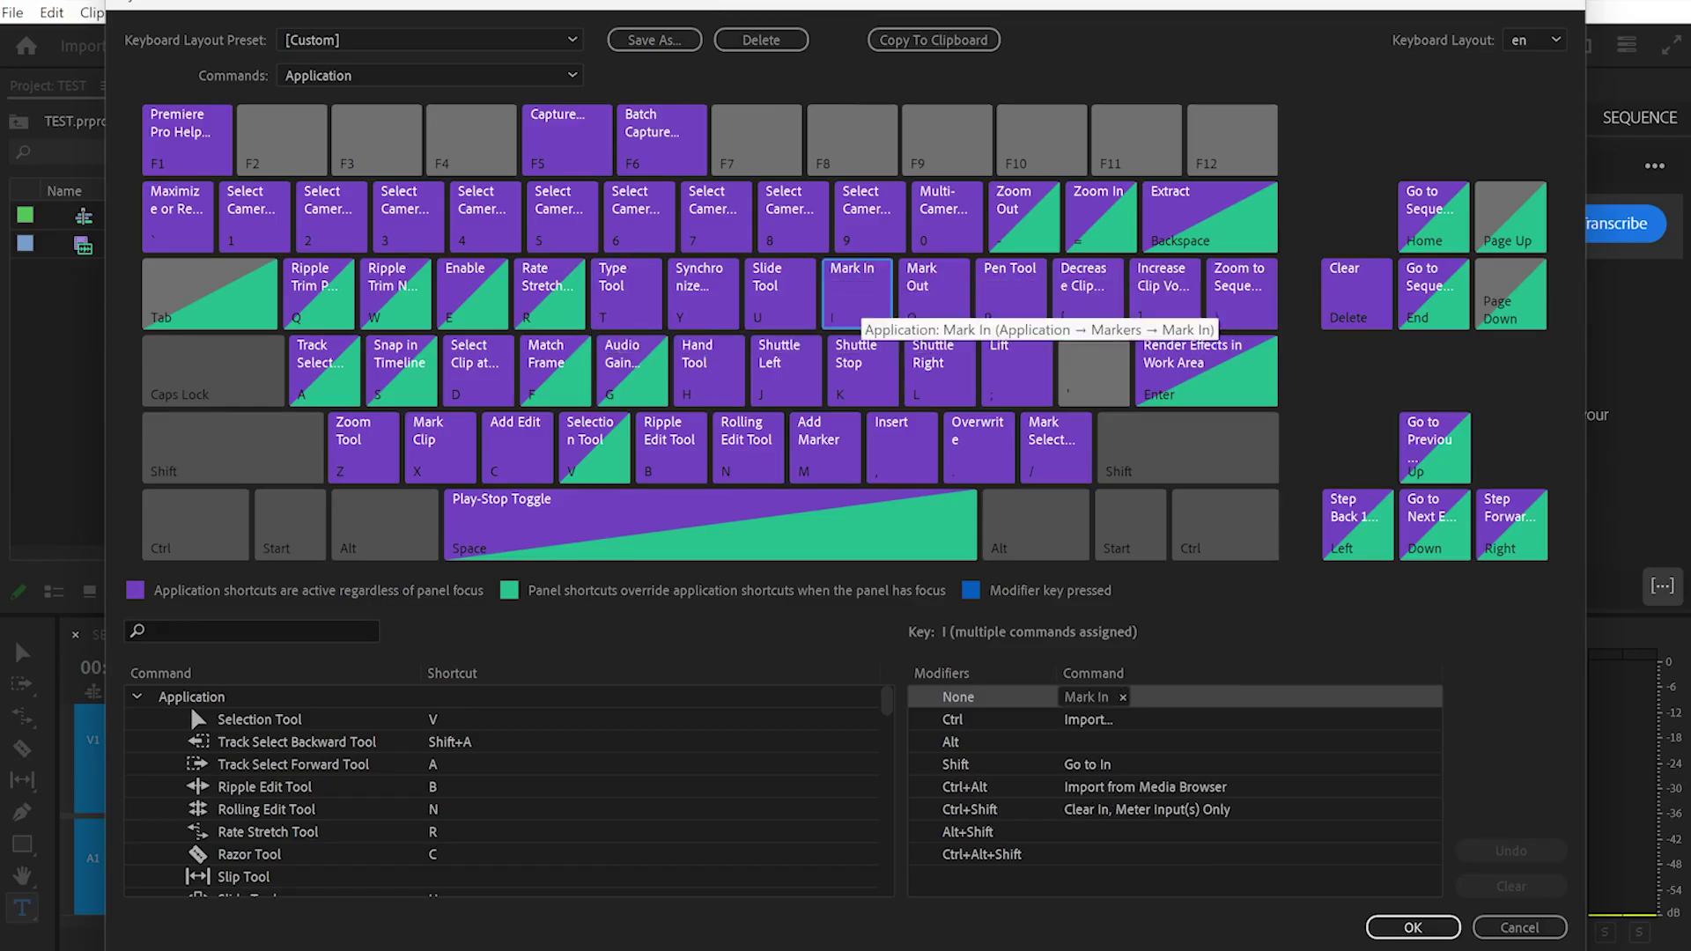
click(933, 291)
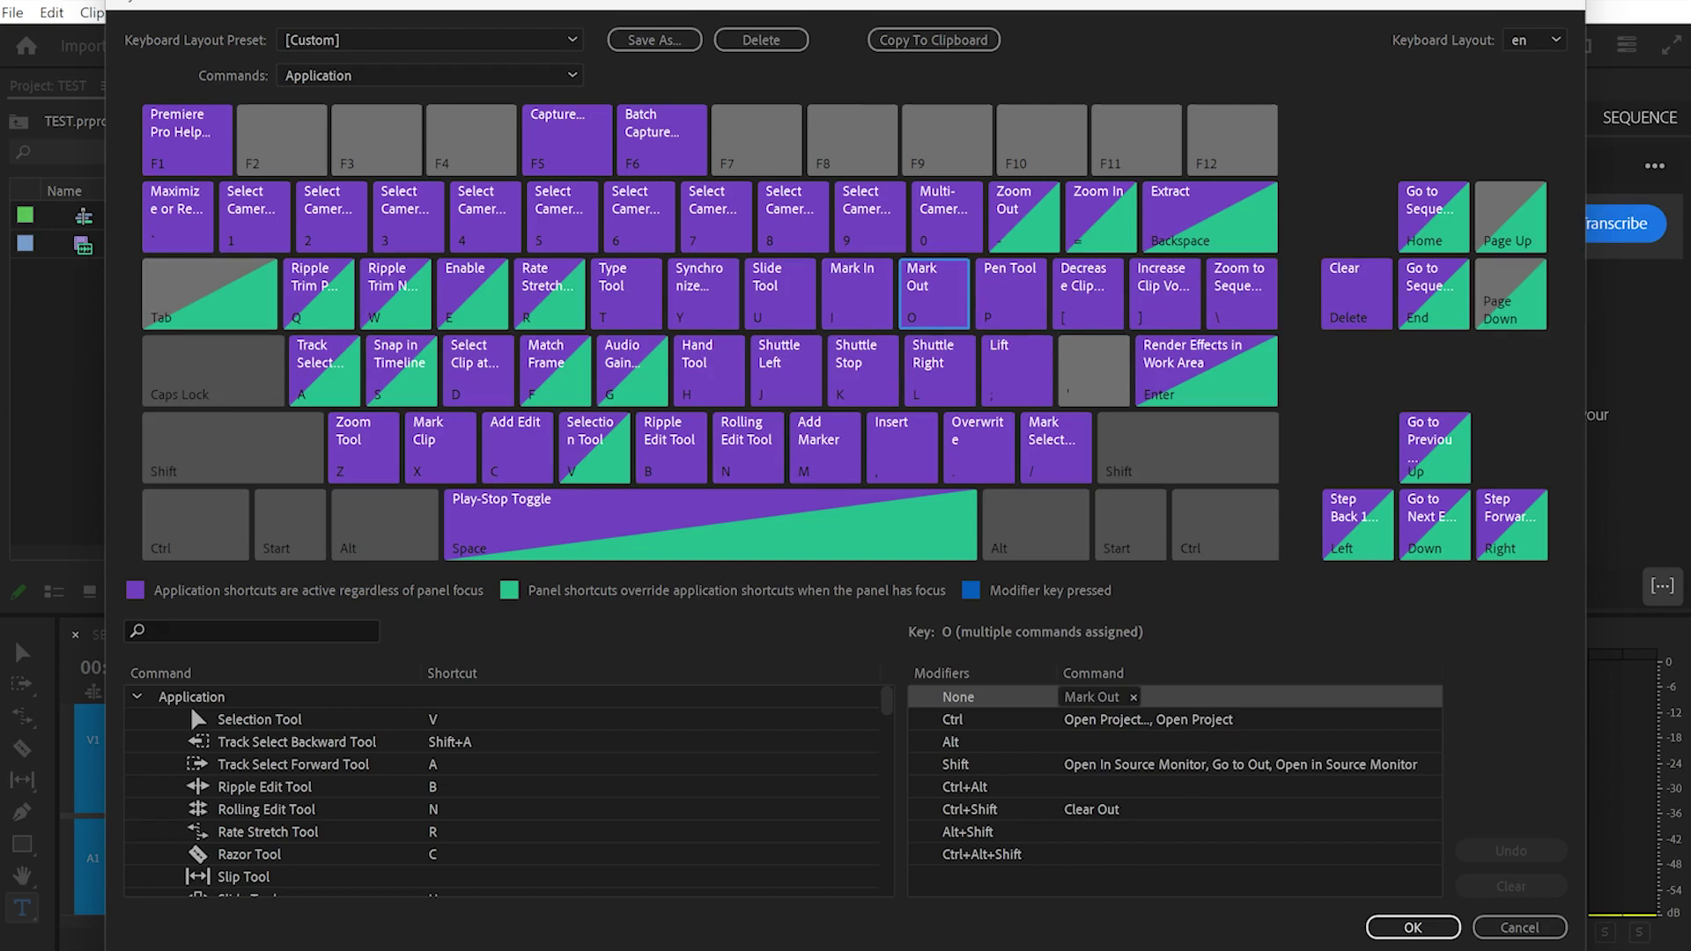
click(518, 447)
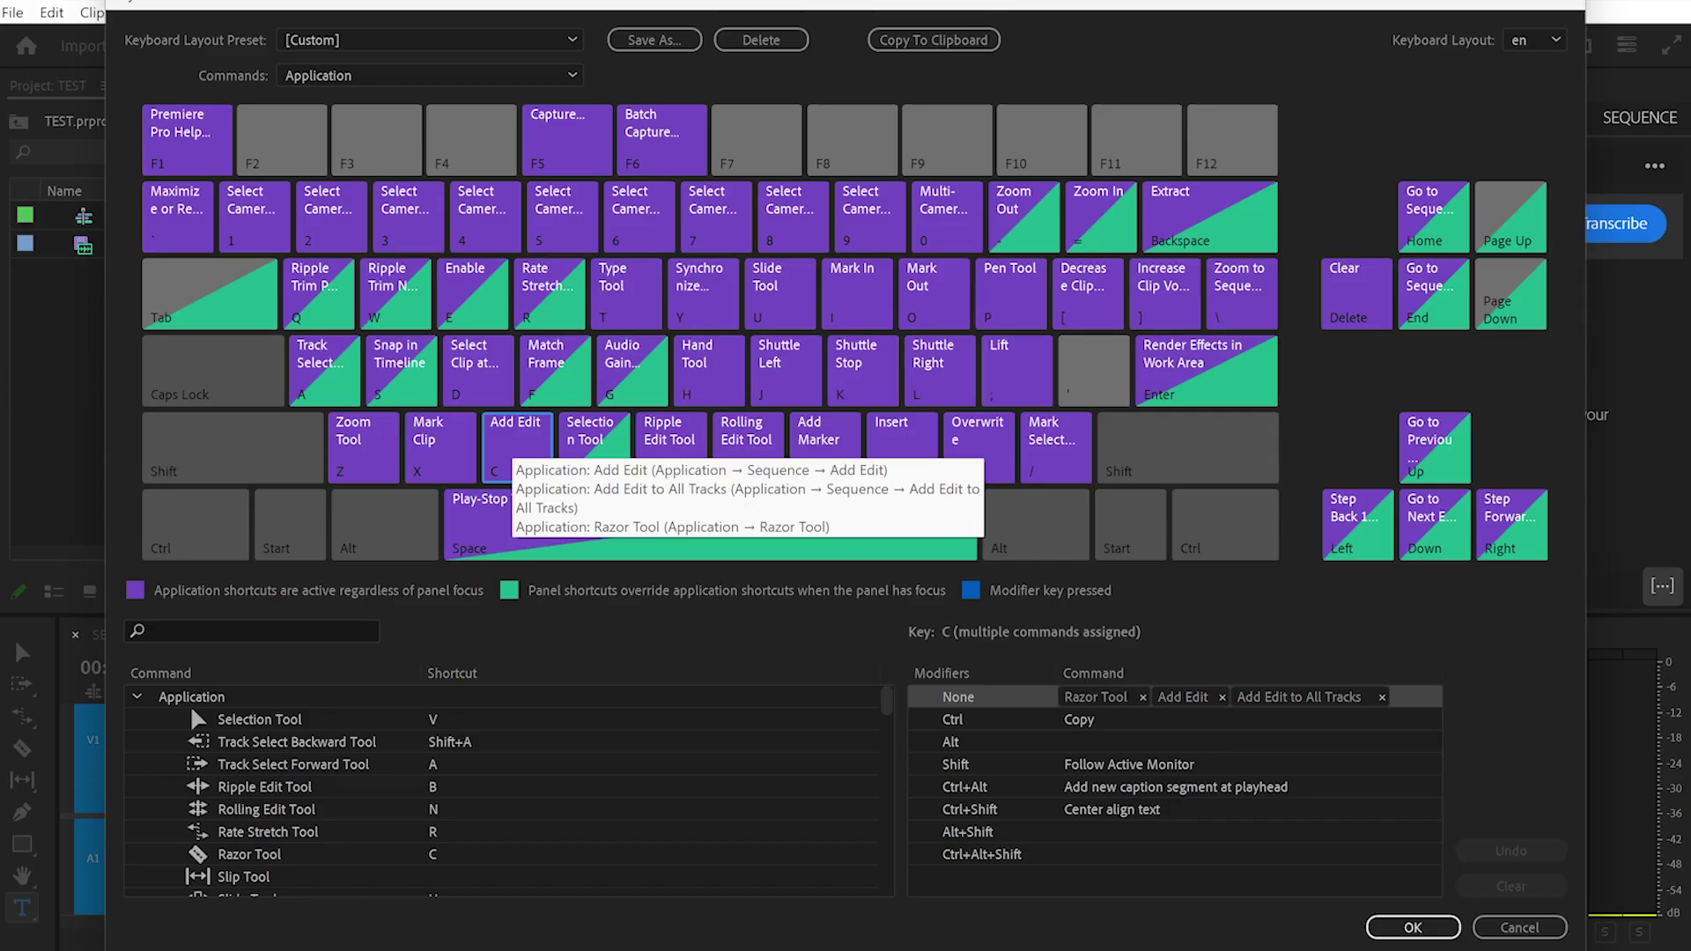
Search the shortcut commands for ADD EDIT and replace the Add Edit command's shortcut with Ctrl+K.
click(252, 631)
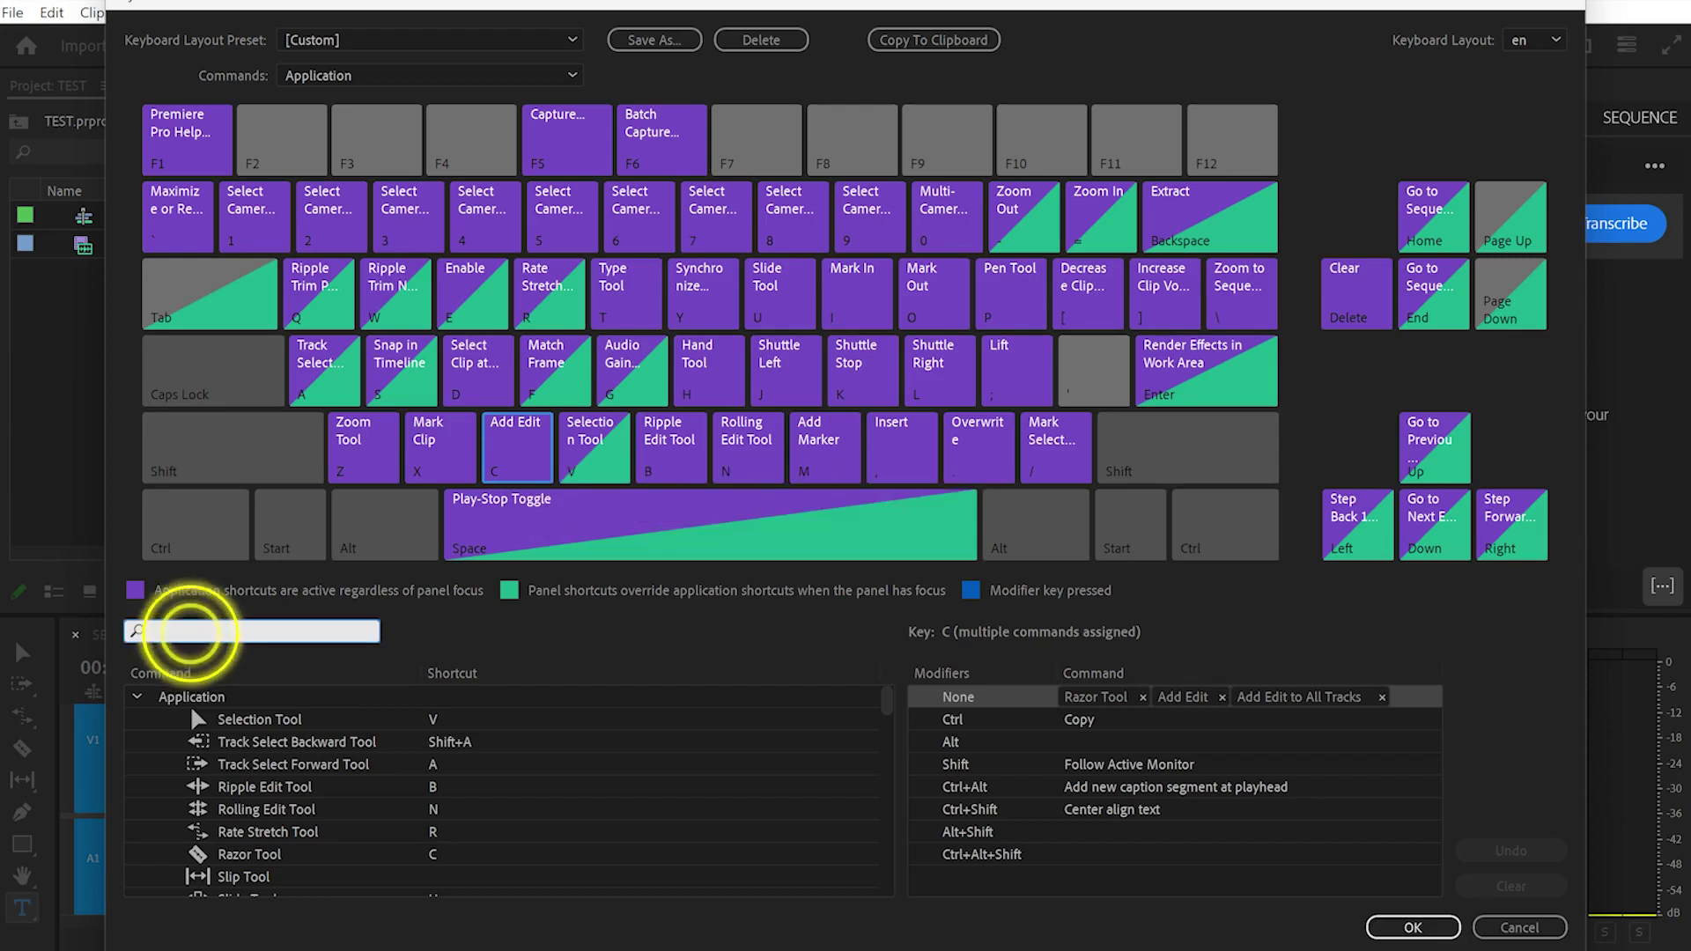
text(ADD EDIT)
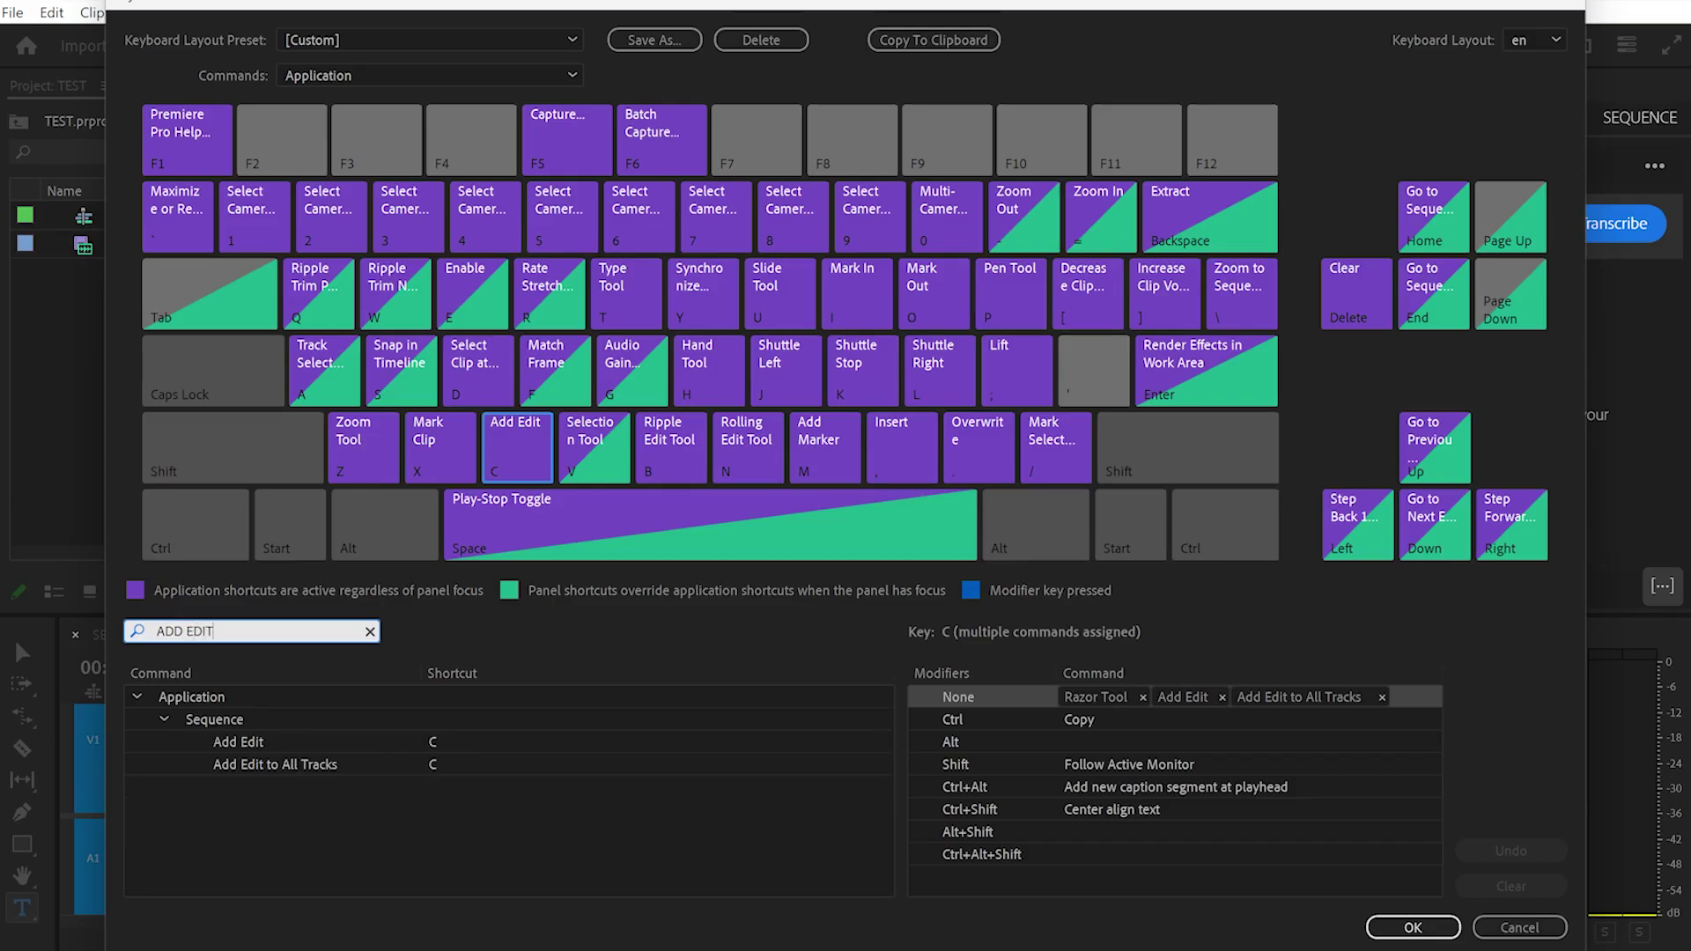
click(433, 743)
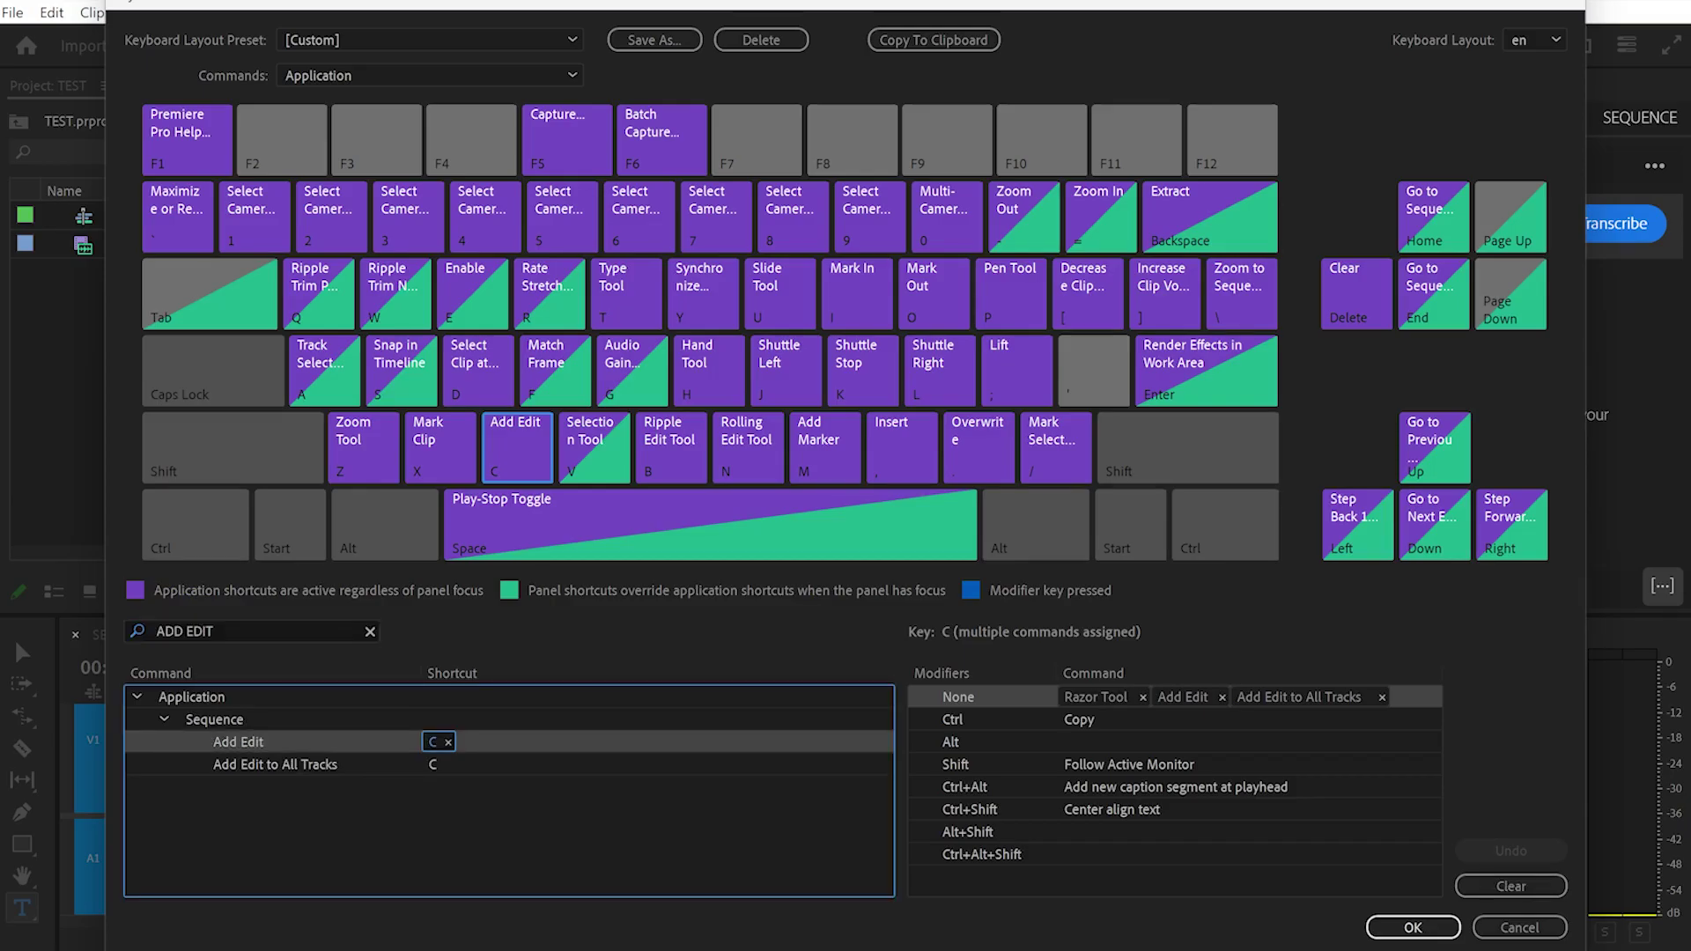
key(ctrl)
click(448, 741)
click(440, 740)
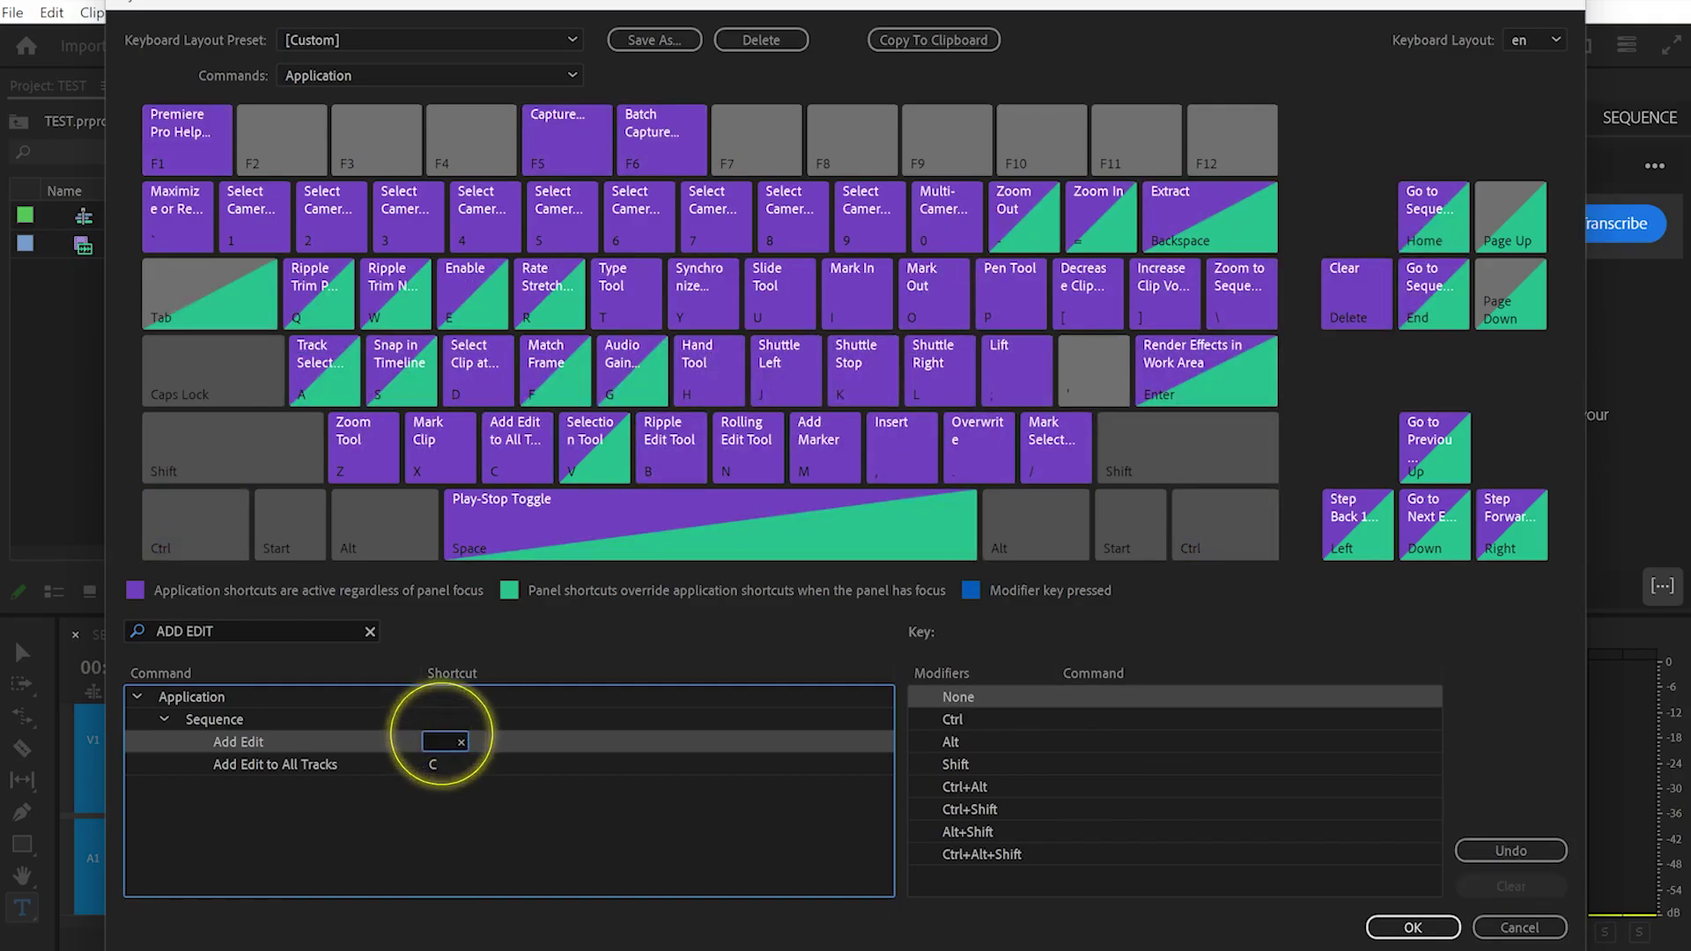
key(ctrl)
key(ctrl+k)
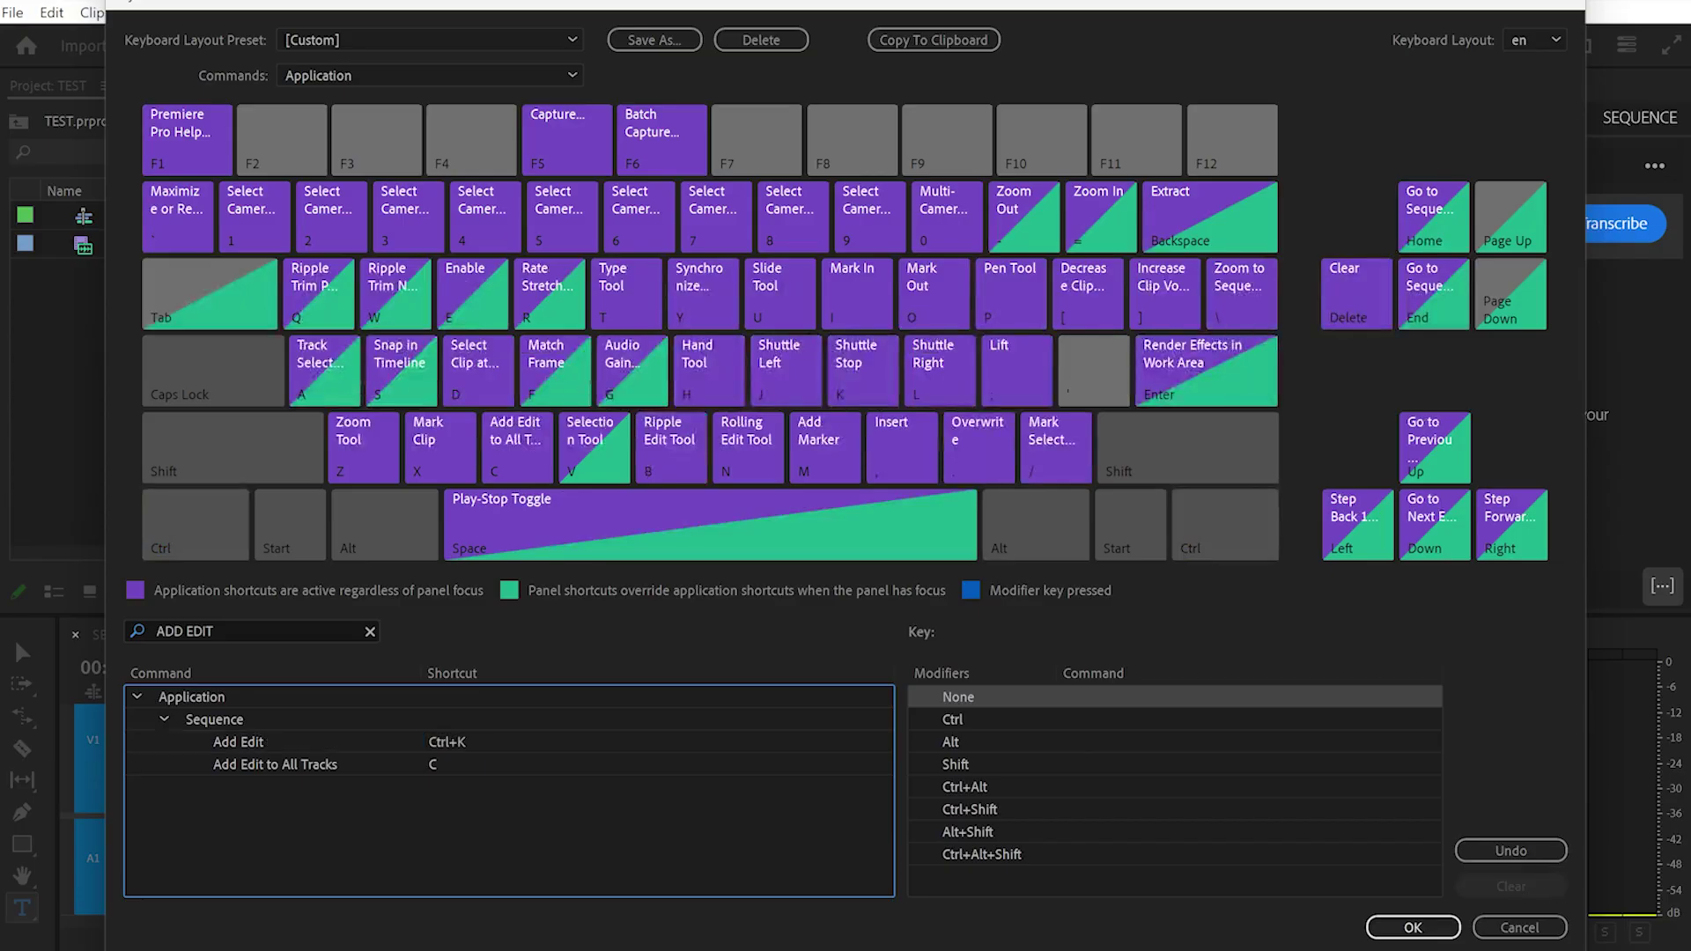
Set the shortcut of the Add Edit command to C.
click(447, 741)
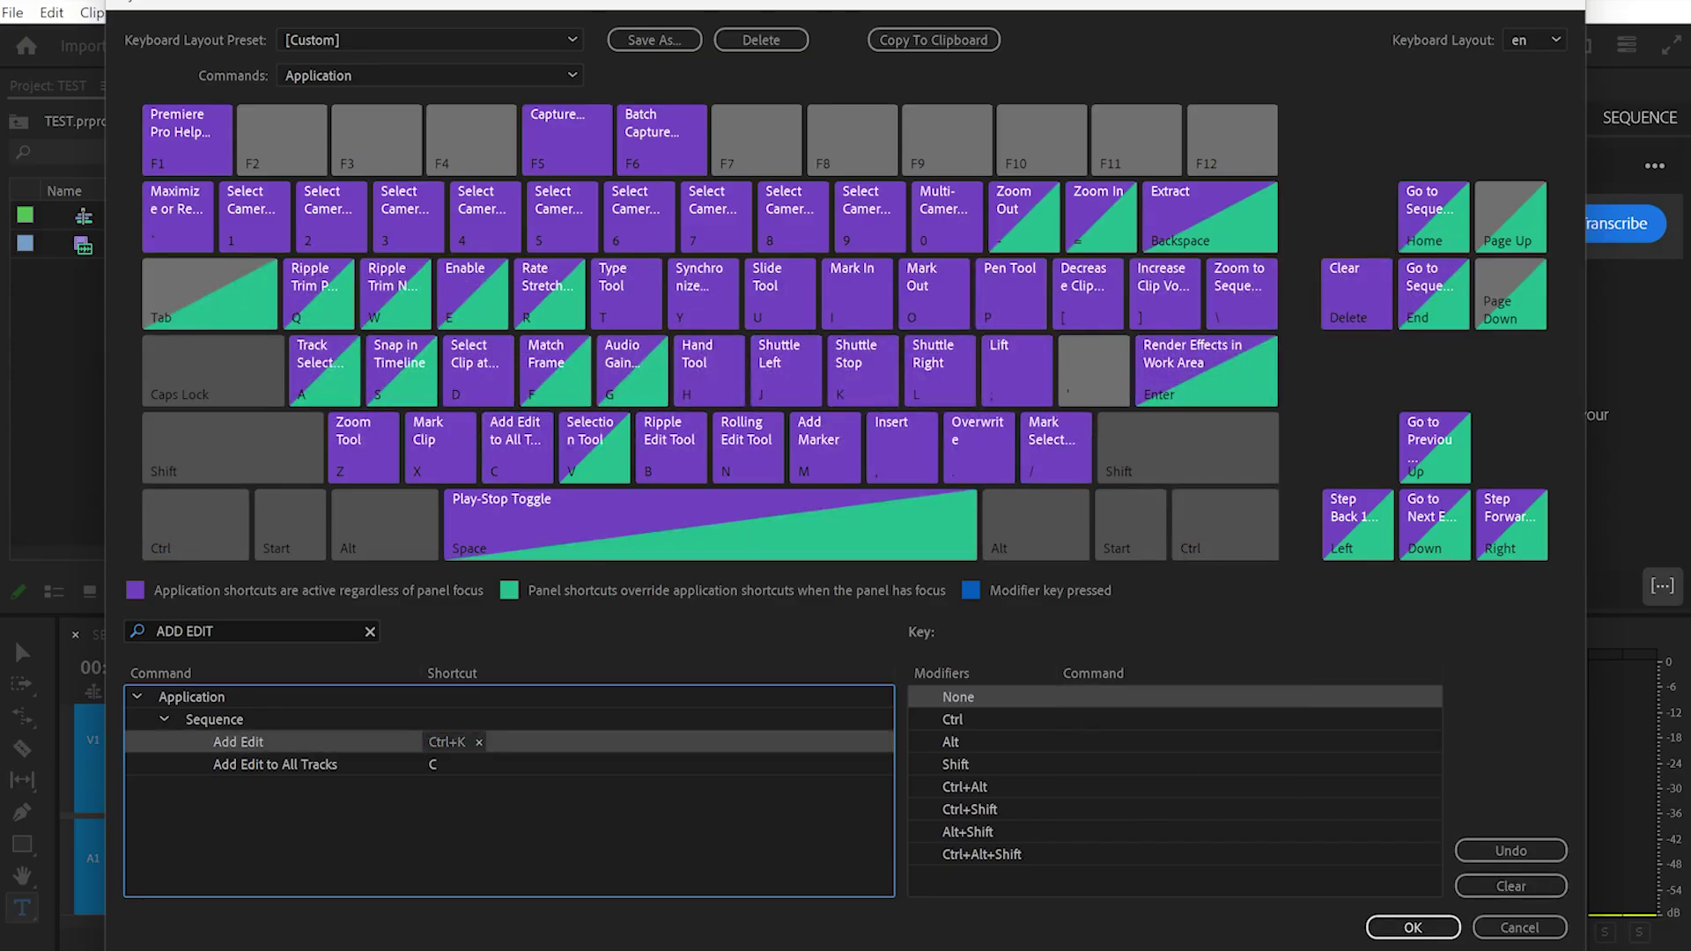
key(c)
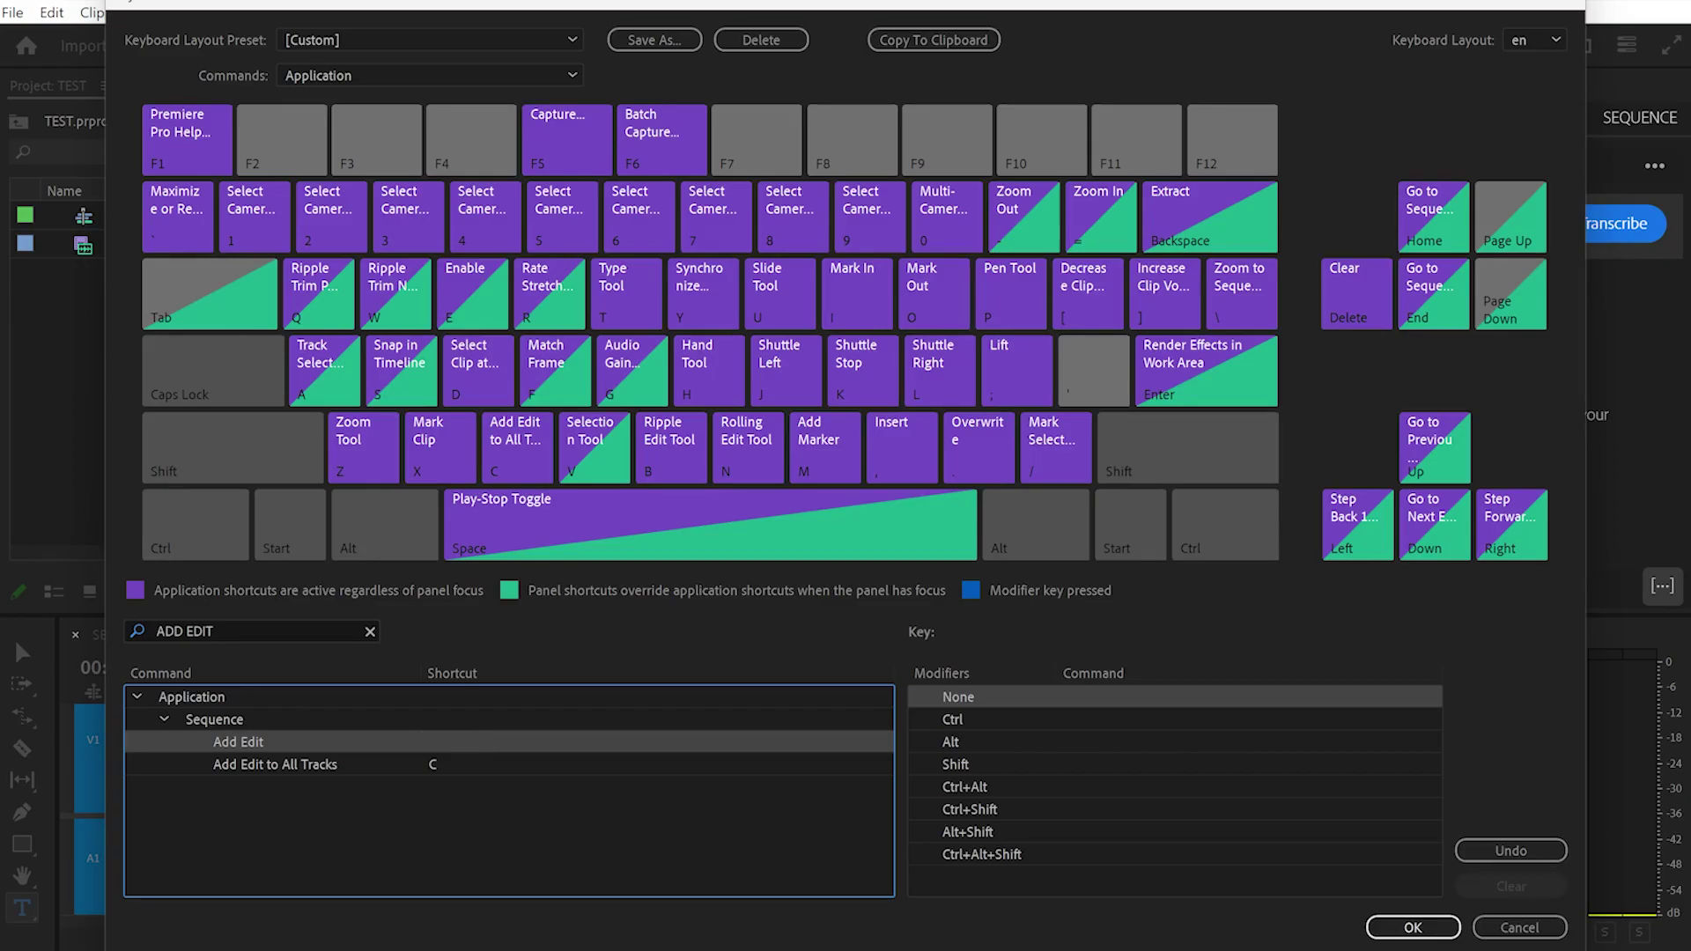
click(493, 827)
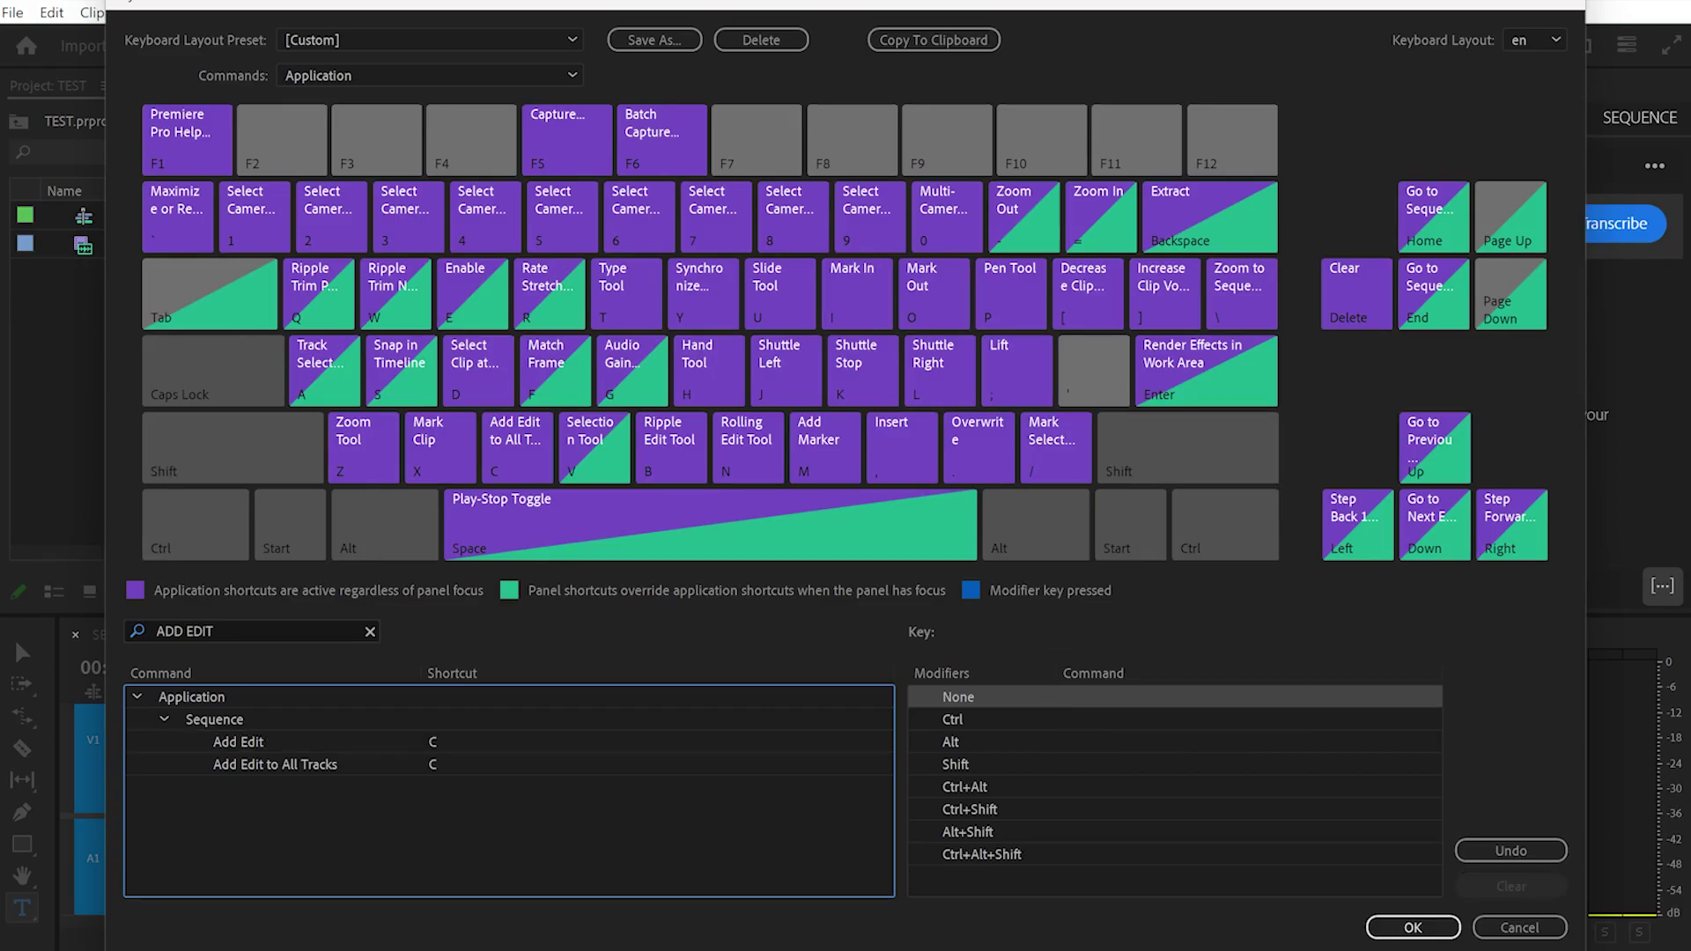